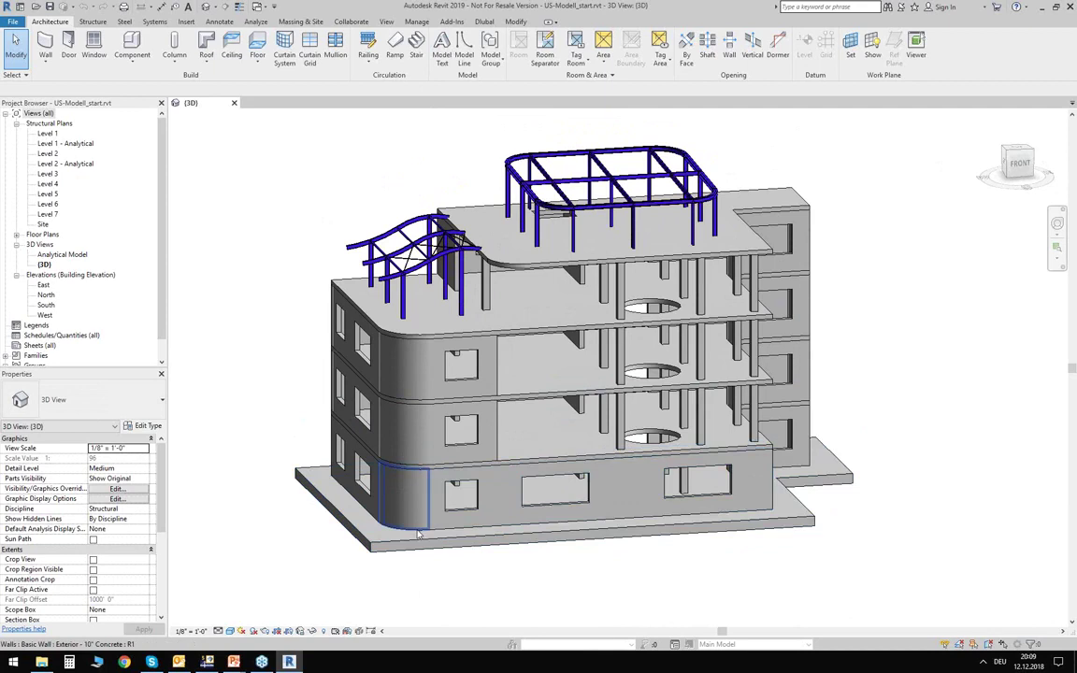
Examine the building's 3D model from the front and at an angle, including the curved steel roof frame.
{"action": "middle_click_drag", "start_coordinate": [596, 569], "coordinate": [620, 572], "text": "shift"}
{"action": "left_click", "coordinate": [620, 572]}
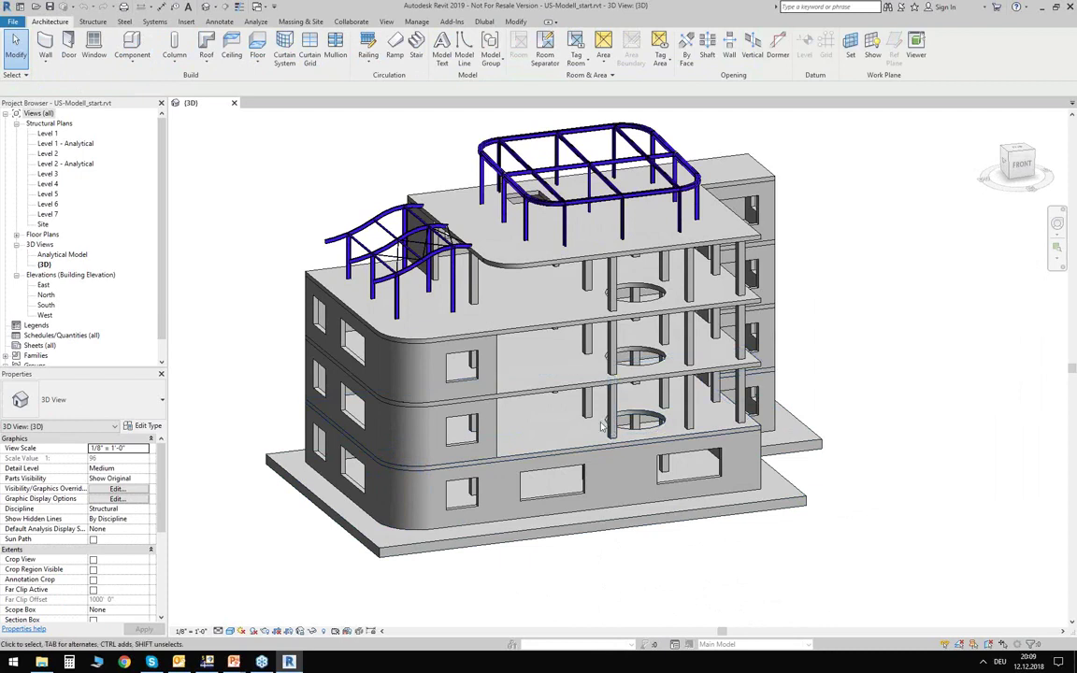
{"action": "middle_click_drag", "start_coordinate": [561, 355], "coordinate": [538, 356], "text": "shift"}
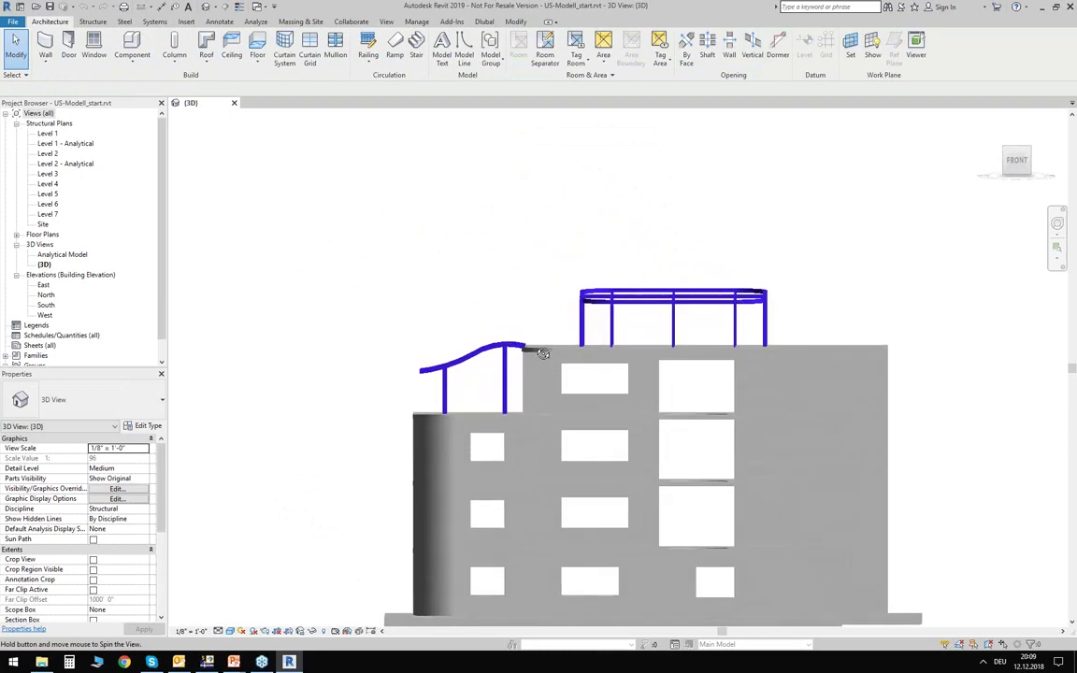
{"action": "scroll", "coordinate": [578, 374], "scroll_direction": "up", "scroll_amount": 5}
{"action": "scroll", "coordinate": [581, 373], "scroll_direction": "up", "scroll_amount": 2}
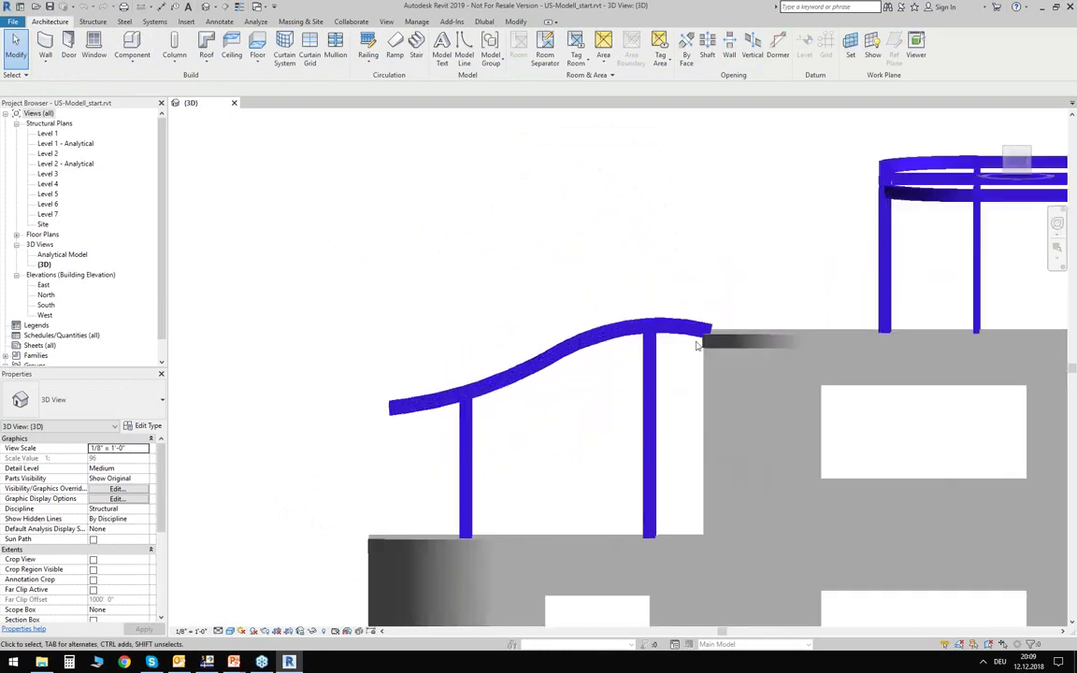
{"action": "middle_click_drag", "start_coordinate": [554, 435], "coordinate": [407, 337]}
{"action": "scroll", "coordinate": [407, 336], "scroll_direction": "down", "scroll_amount": 6}
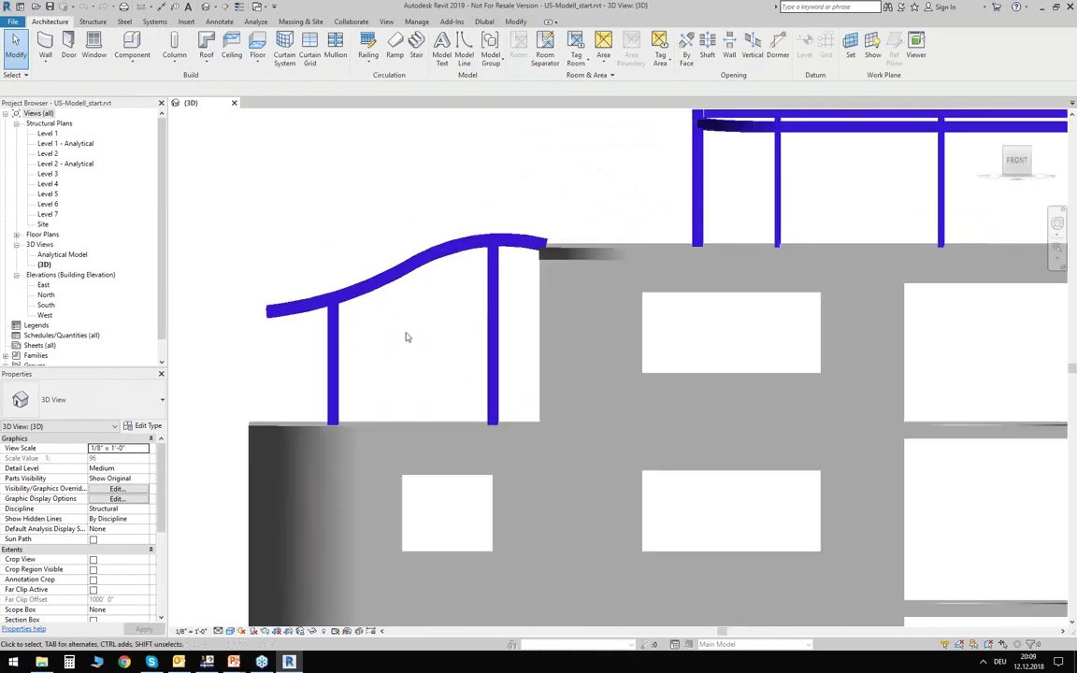
{"action": "middle_click_drag", "start_coordinate": [435, 267], "coordinate": [544, 392], "text": "shift"}
{"action": "middle_click_drag", "start_coordinate": [552, 323], "coordinate": [378, 292]}
{"action": "scroll", "coordinate": [379, 245], "scroll_direction": "down", "scroll_amount": 3}
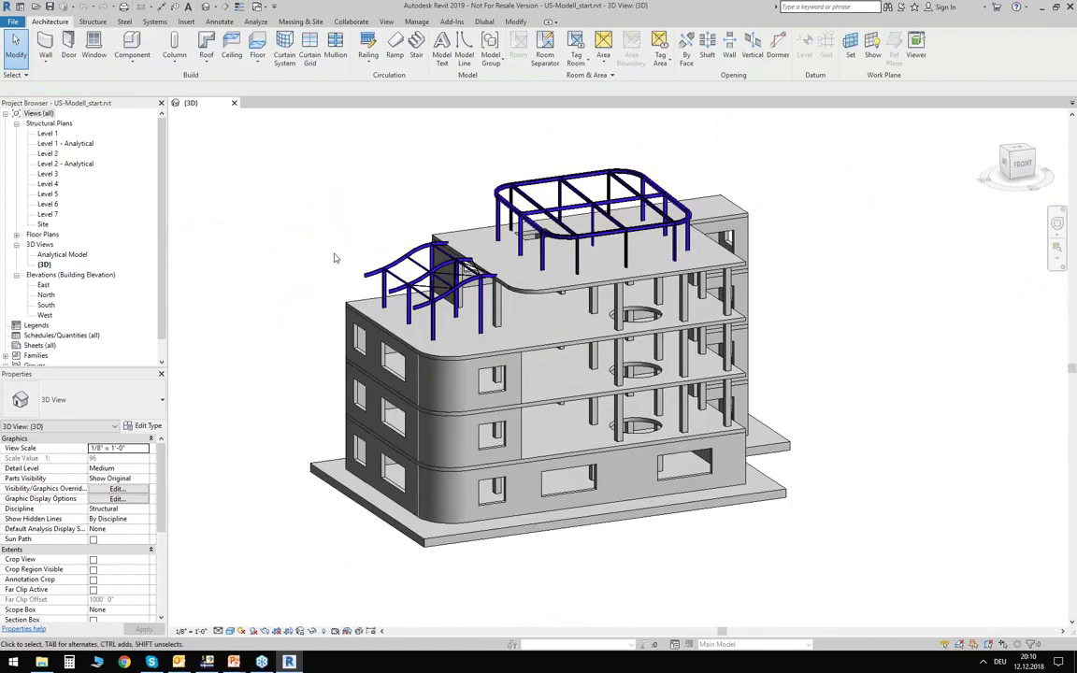
{"action": "middle_click_drag", "start_coordinate": [335, 258], "coordinate": [338, 279]}
{"action": "scroll", "coordinate": [366, 457], "scroll_direction": "up", "scroll_amount": 1}
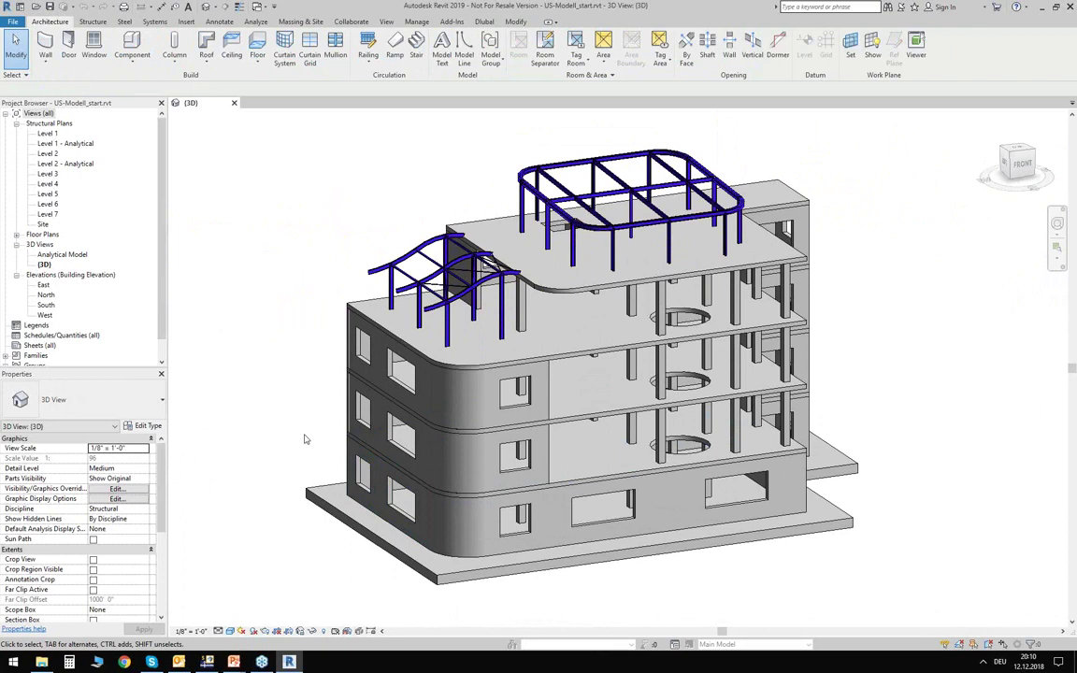
{"action": "middle_click_drag", "start_coordinate": [327, 392], "coordinate": [283, 401], "text": "shift"}
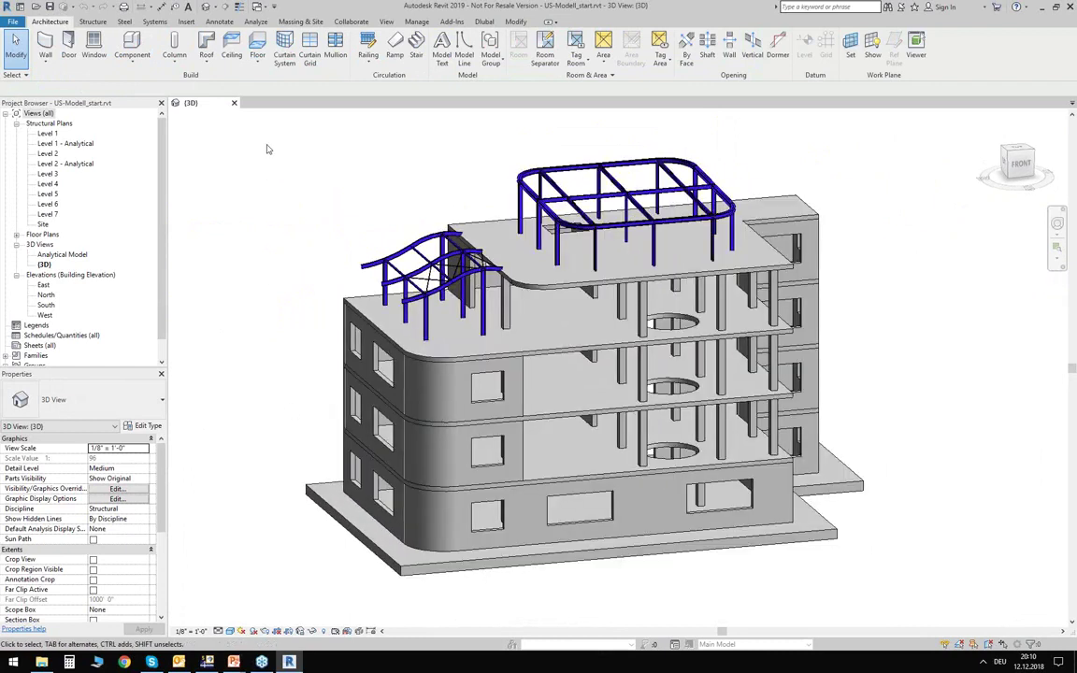
{"action": "middle_click_drag", "start_coordinate": [716, 520], "coordinate": [679, 511]}
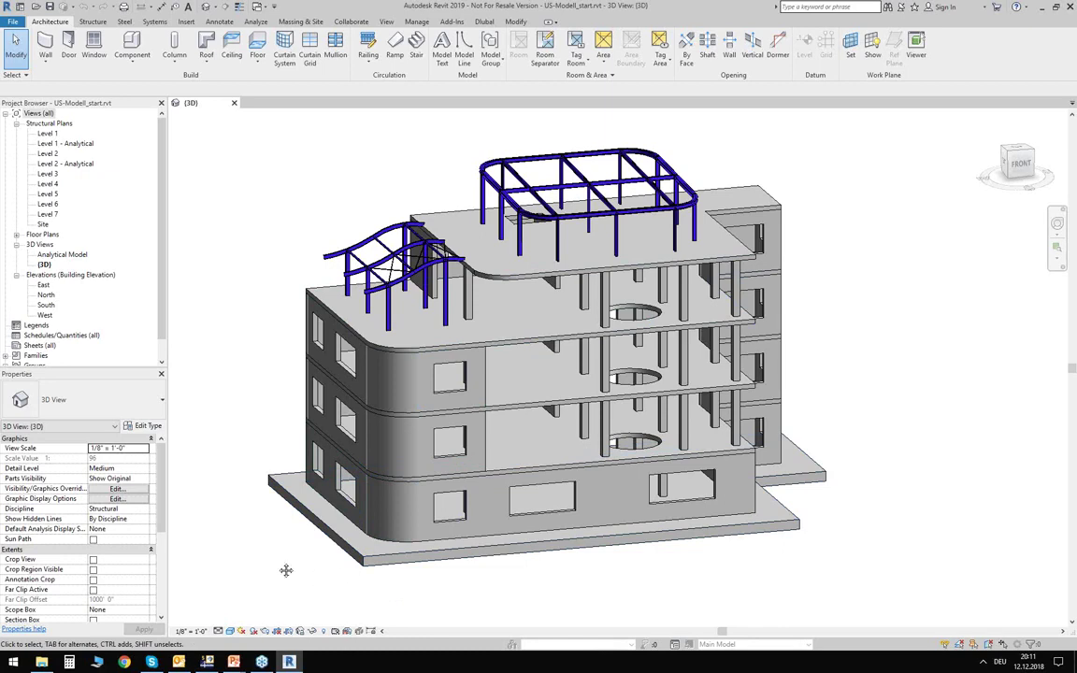
{"action": "middle_click_drag", "start_coordinate": [286, 570], "coordinate": [294, 531]}
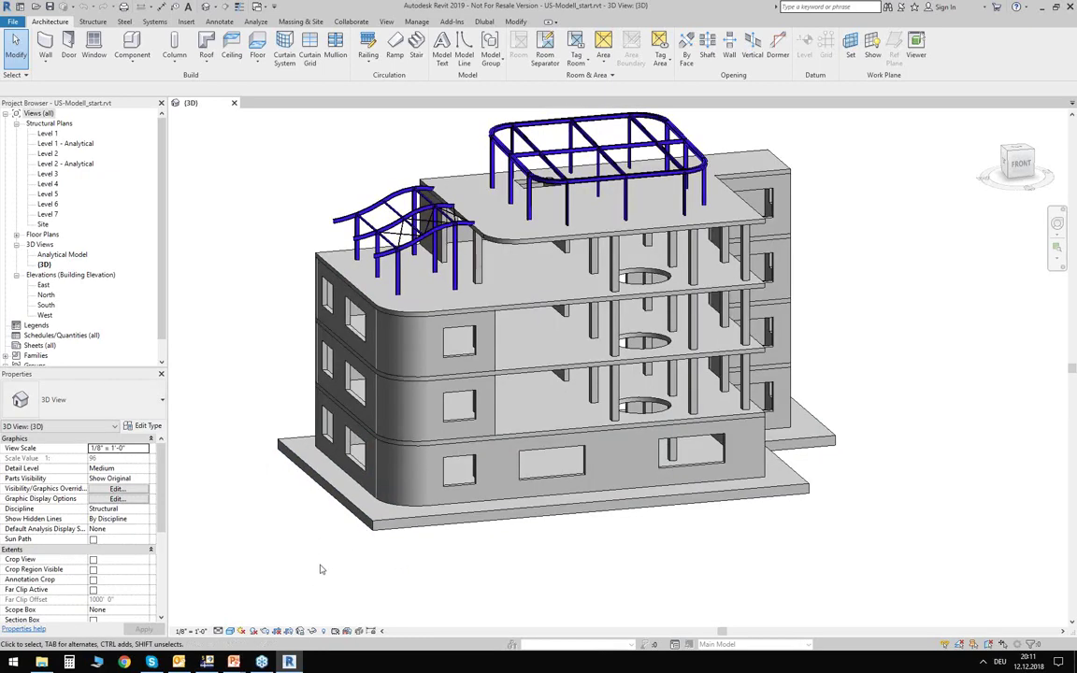
{"action": "middle_click_drag", "start_coordinate": [319, 526], "coordinate": [314, 564]}
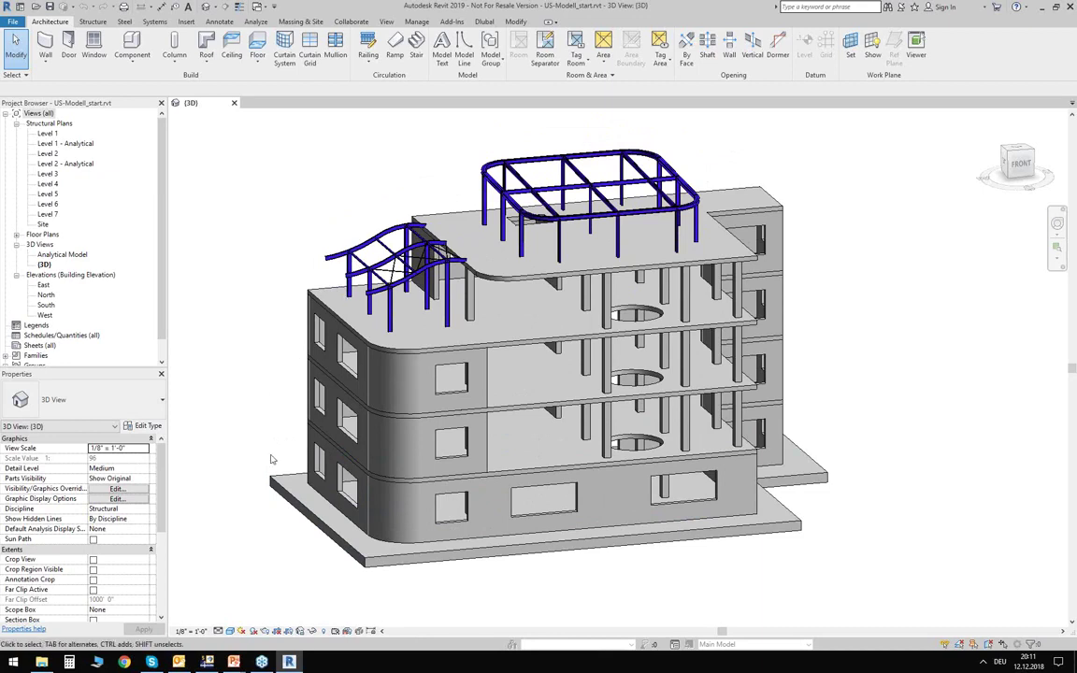
Review the foundation slab's analytical properties, including Surface Support, and the front ground-floor wall's structural properties.
{"action": "left_click", "coordinate": [367, 560]}
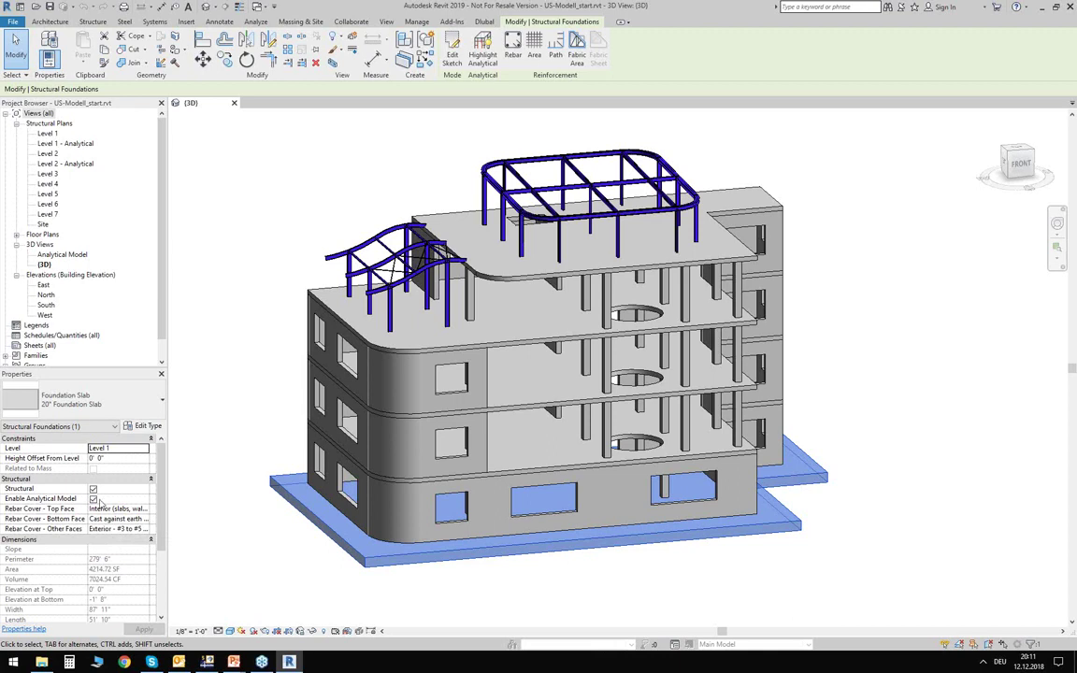
{"action": "left_click", "coordinate": [70, 428]}
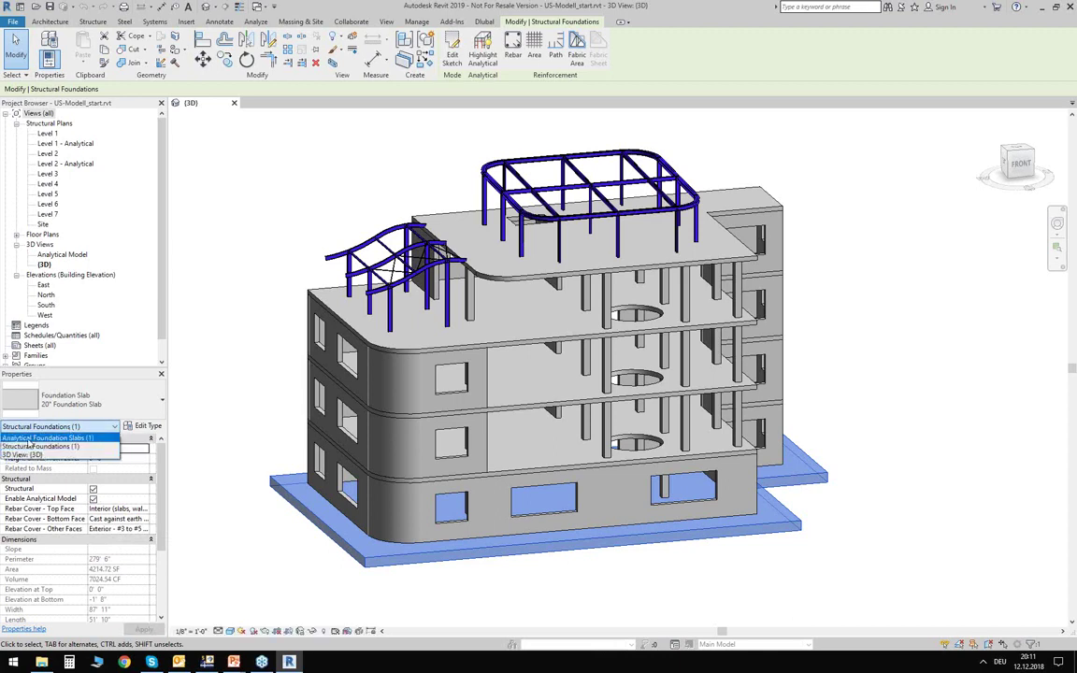
{"action": "left_click", "coordinate": [45, 440]}
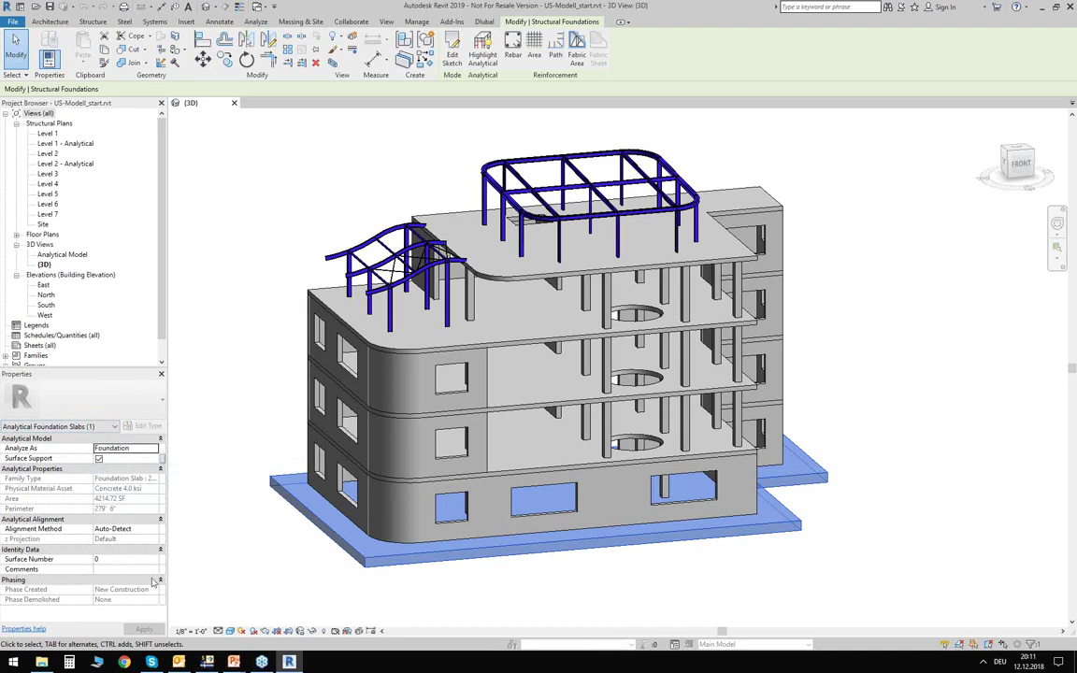
{"action": "left_click", "coordinate": [99, 459]}
{"action": "left_click", "coordinate": [241, 574]}
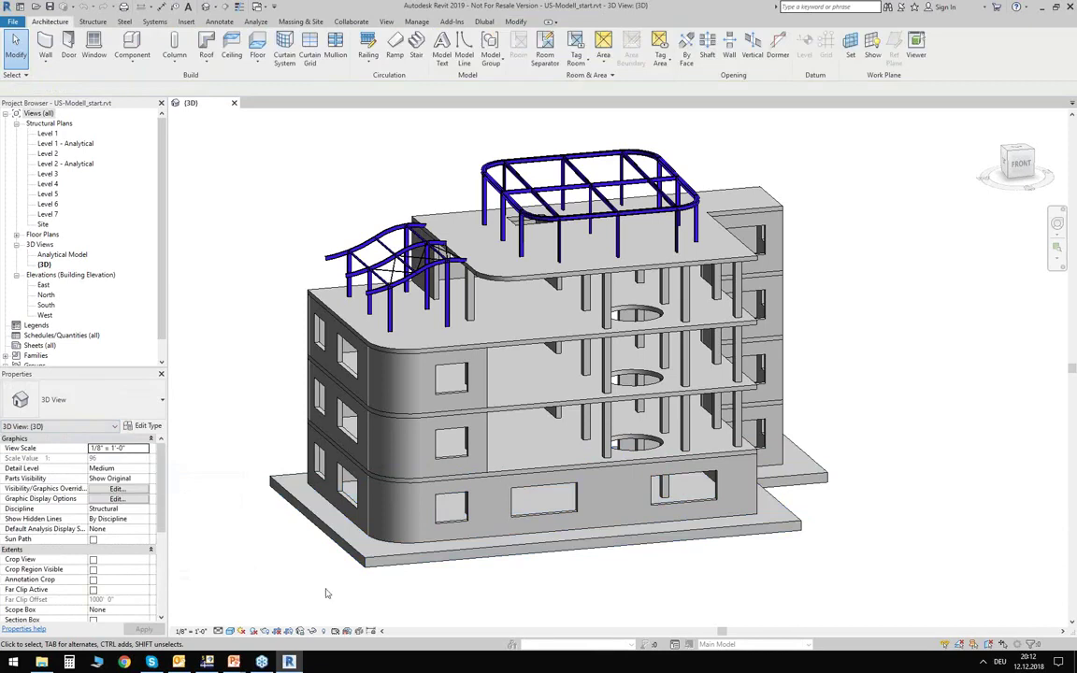
{"action": "left_click", "coordinate": [513, 522]}
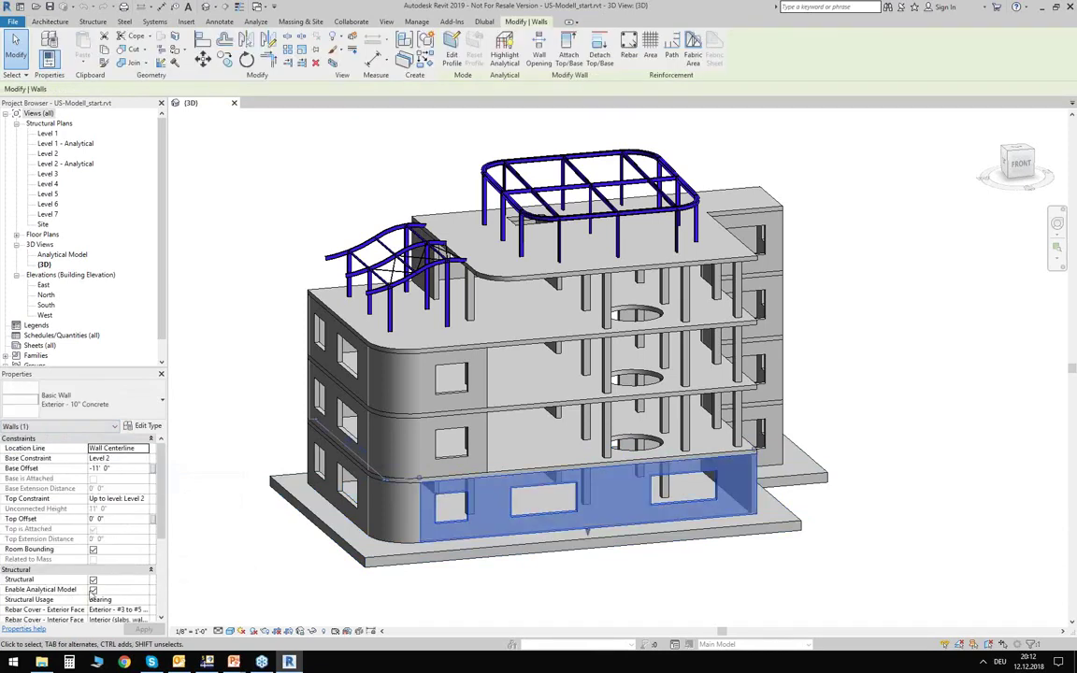
{"action": "left_click", "coordinate": [239, 493]}
Review the analytical beam properties of the HSS3X3X1/8 cross member in the curved roof frame, covering member type, alignment and releases.
{"action": "scroll", "coordinate": [319, 198], "scroll_direction": "up", "scroll_amount": 3}
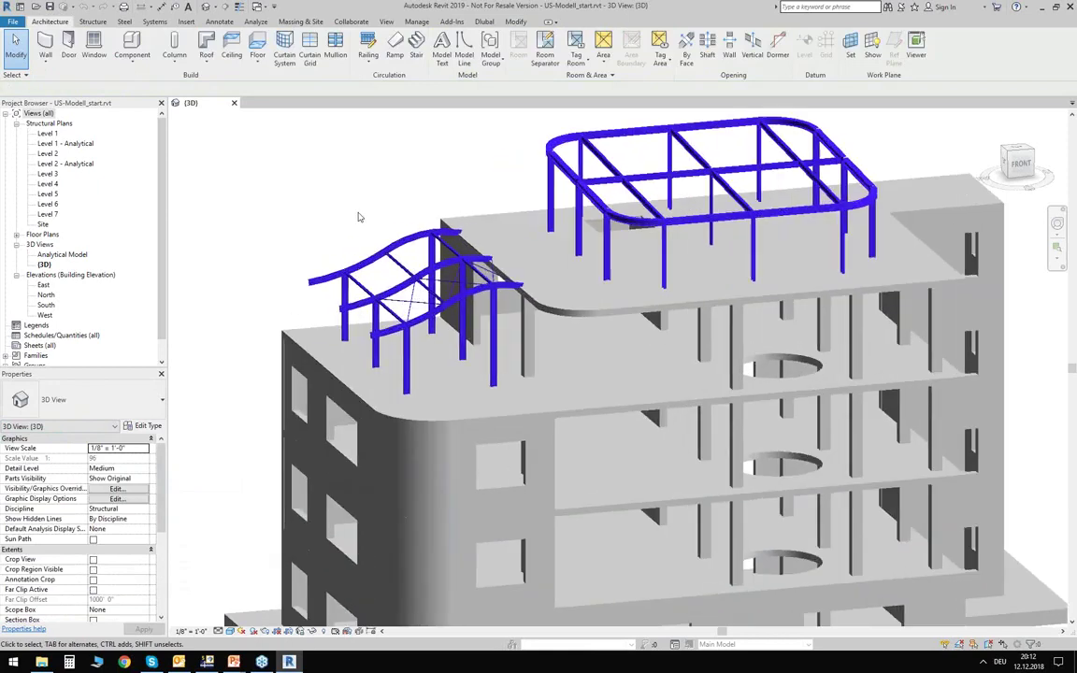
{"action": "scroll", "coordinate": [358, 217], "scroll_direction": "down", "scroll_amount": 2}
{"action": "scroll", "coordinate": [357, 294], "scroll_direction": "up", "scroll_amount": 4}
{"action": "scroll", "coordinate": [401, 324], "scroll_direction": "up", "scroll_amount": 4}
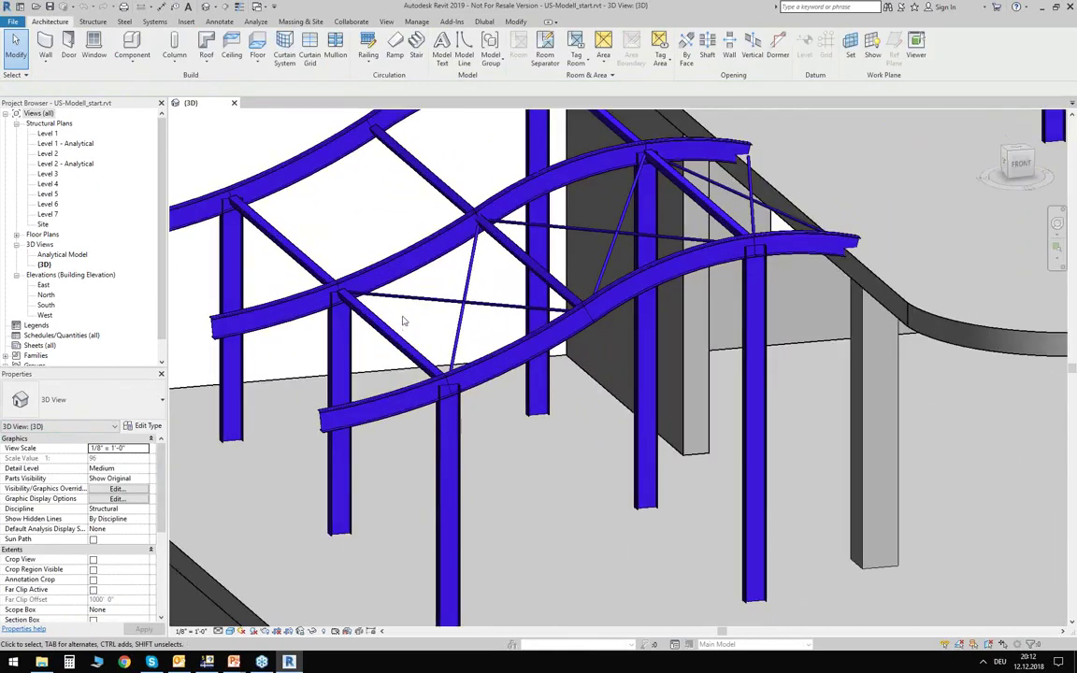
{"action": "left_click", "coordinate": [379, 324]}
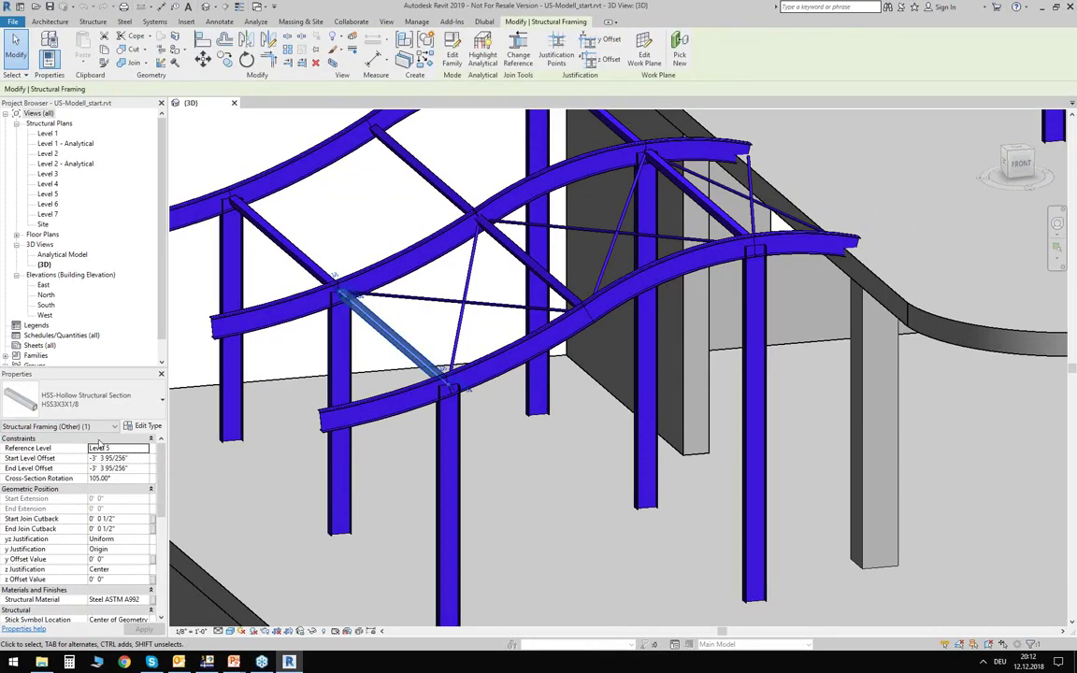
{"action": "left_click", "coordinate": [65, 427]}
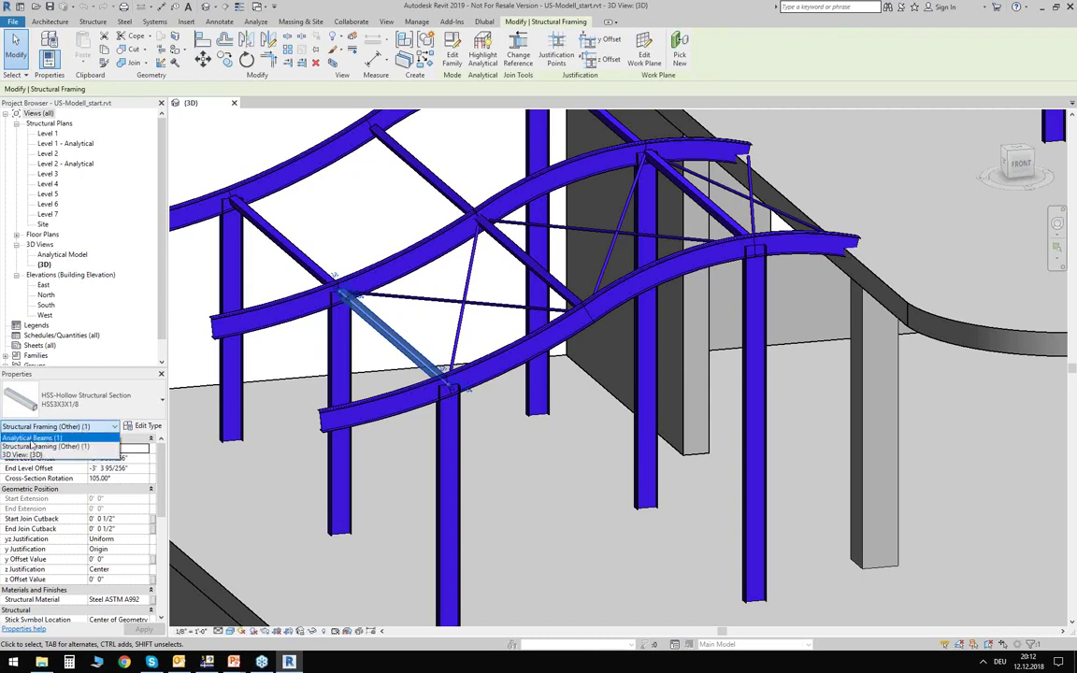
{"action": "left_click", "coordinate": [37, 437]}
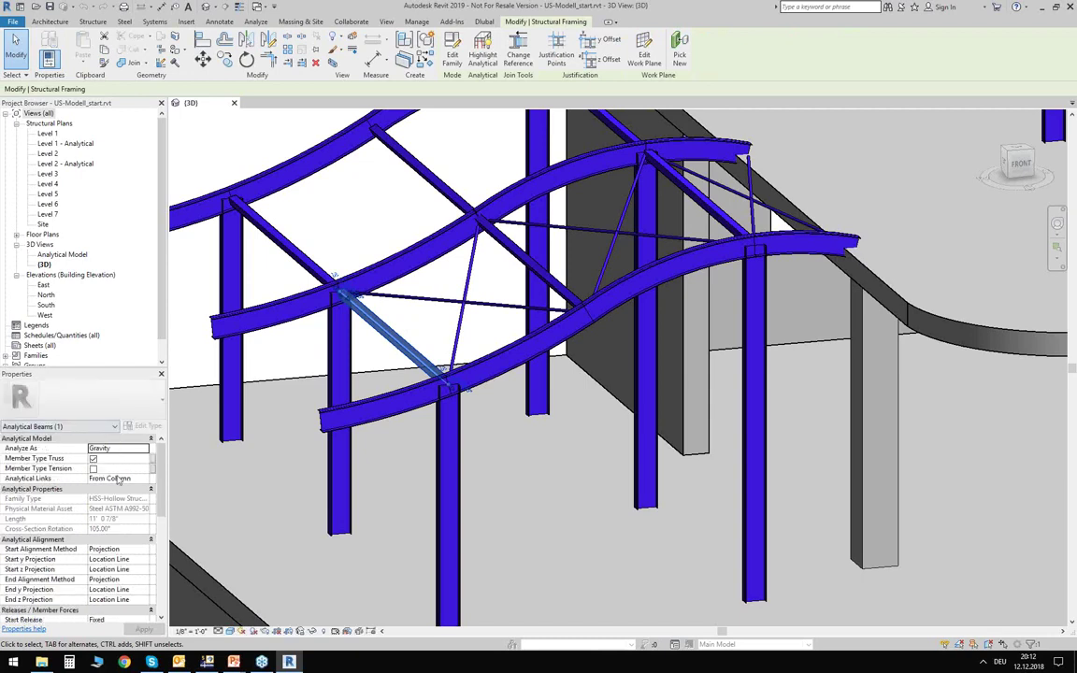
{"action": "scroll", "coordinate": [116, 481], "scroll_direction": "down", "scroll_amount": 3}
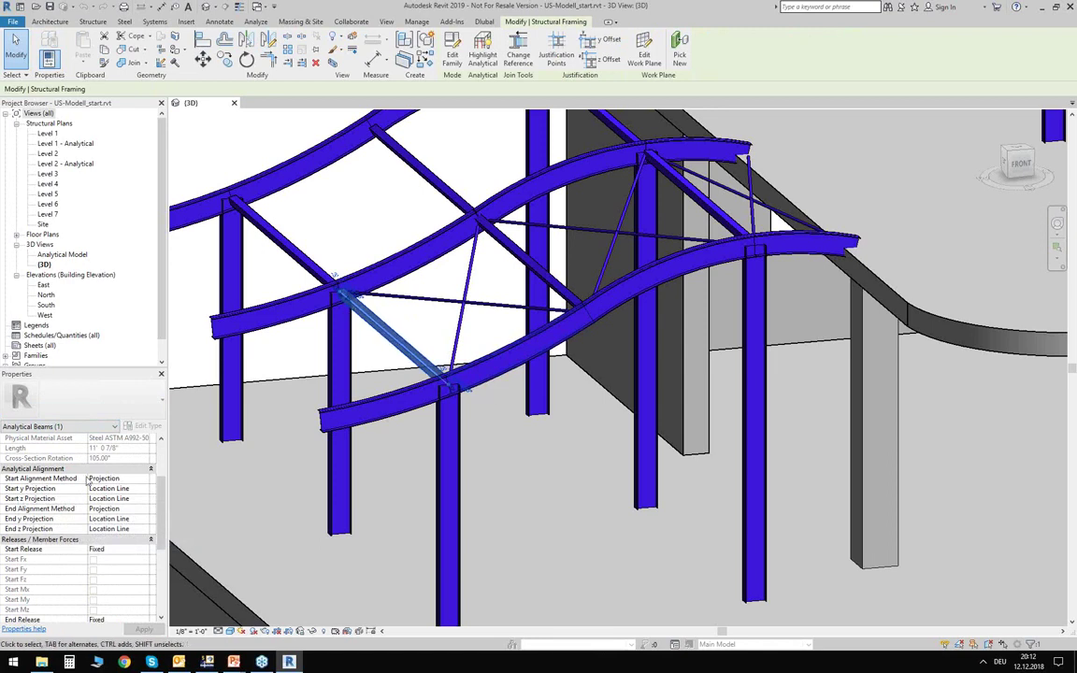
{"action": "scroll", "coordinate": [108, 435], "scroll_direction": "down", "scroll_amount": 3}
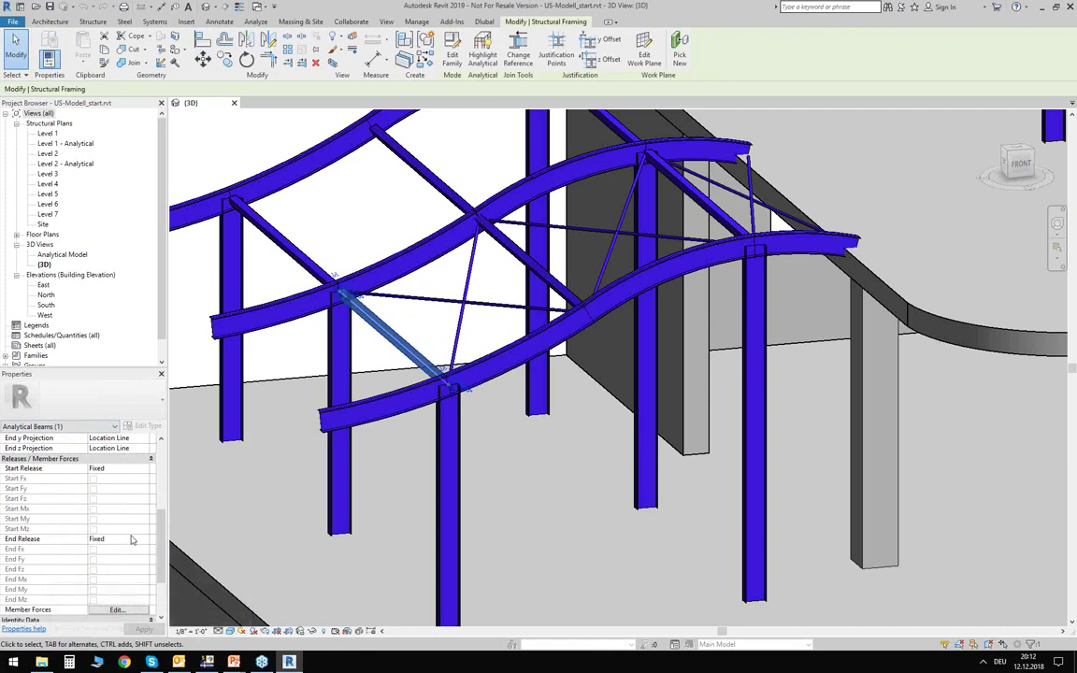
{"action": "scroll", "coordinate": [94, 477], "scroll_direction": "up", "scroll_amount": 5}
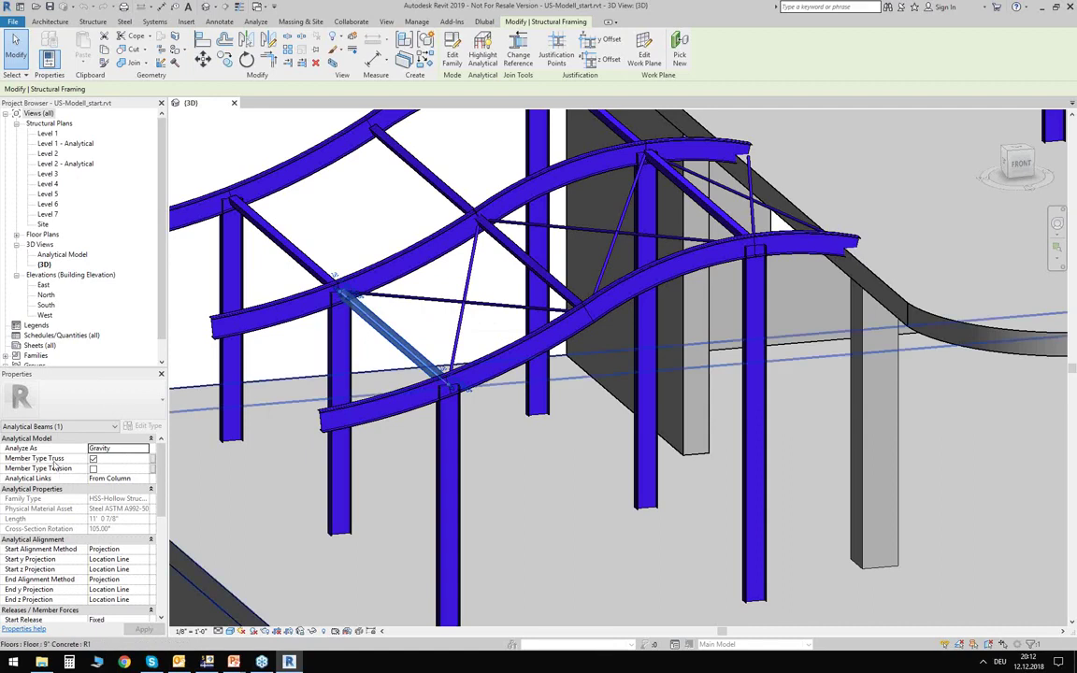
{"action": "left_click", "coordinate": [92, 459]}
Review the analytical beam properties of the round-bar diagonal brace in the curved roof frame, and clear the selection.
{"action": "left_click", "coordinate": [367, 408], "text": "ctrl"}
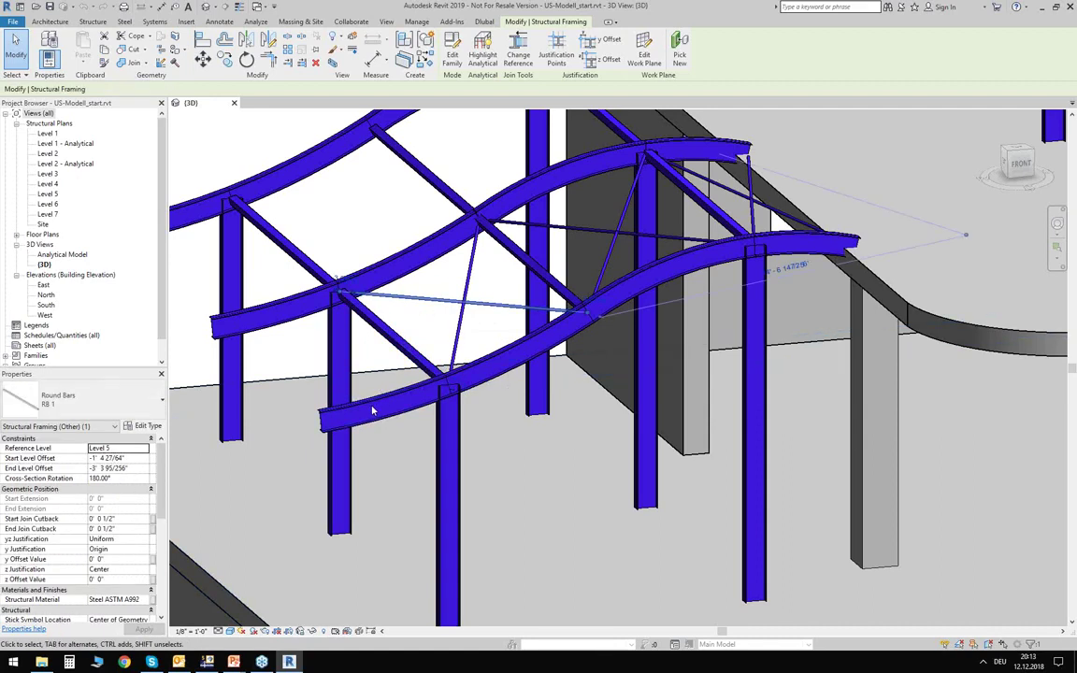
{"action": "left_click", "coordinate": [75, 427]}
{"action": "left_click", "coordinate": [73, 439]}
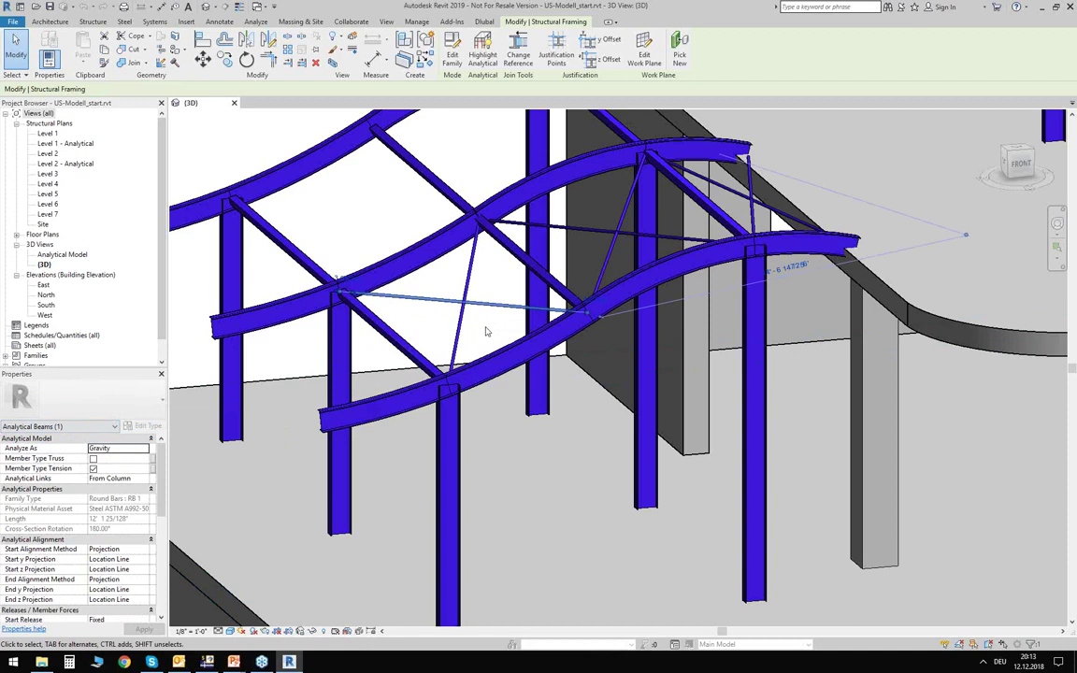
{"action": "scroll", "coordinate": [485, 331], "scroll_direction": "down", "scroll_amount": 5}
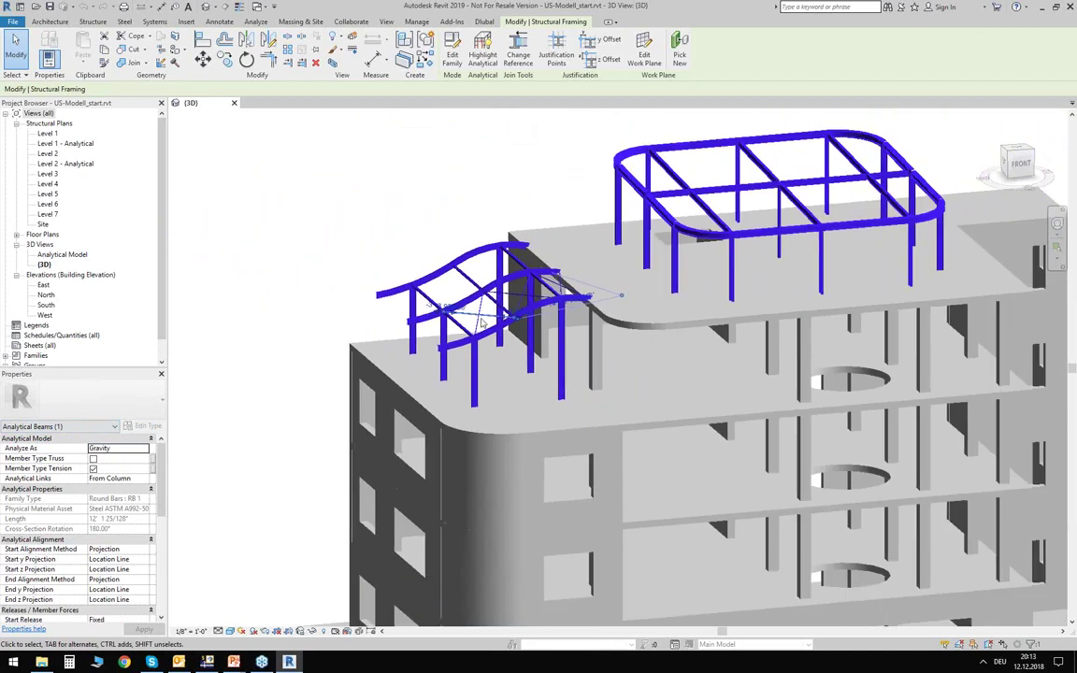
{"action": "scroll", "coordinate": [397, 301], "scroll_direction": "down", "scroll_amount": 3}
{"action": "left_click", "coordinate": [287, 367]}
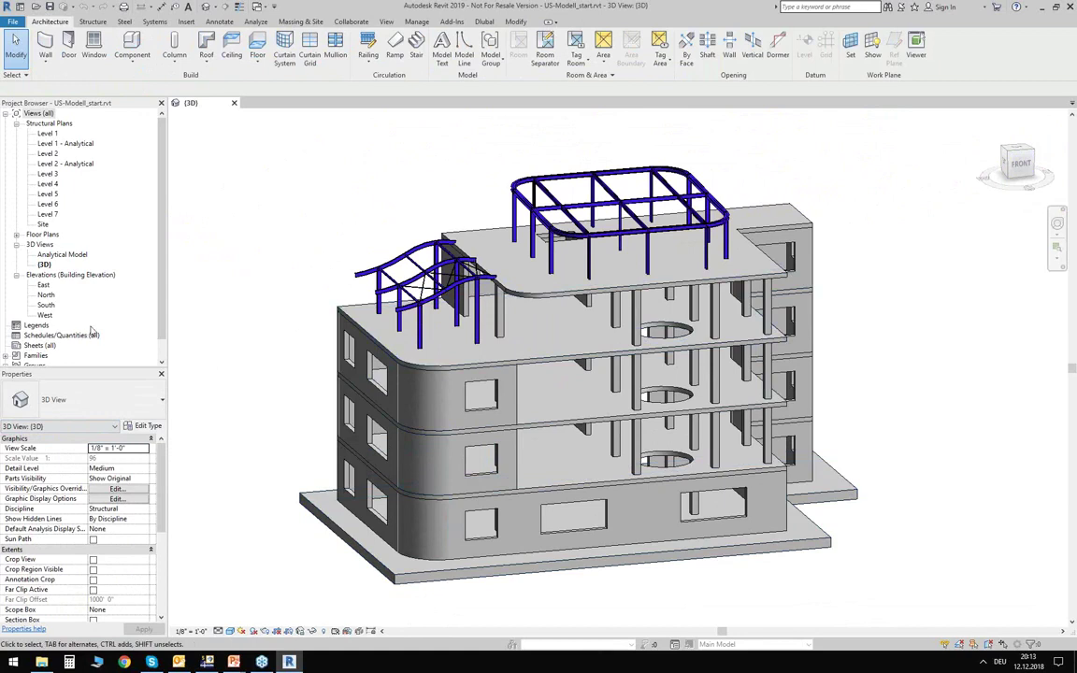
Open the Analytical Model 3D view and orient it to show the building's front at an angle.
{"action": "double_click", "coordinate": [58, 255]}
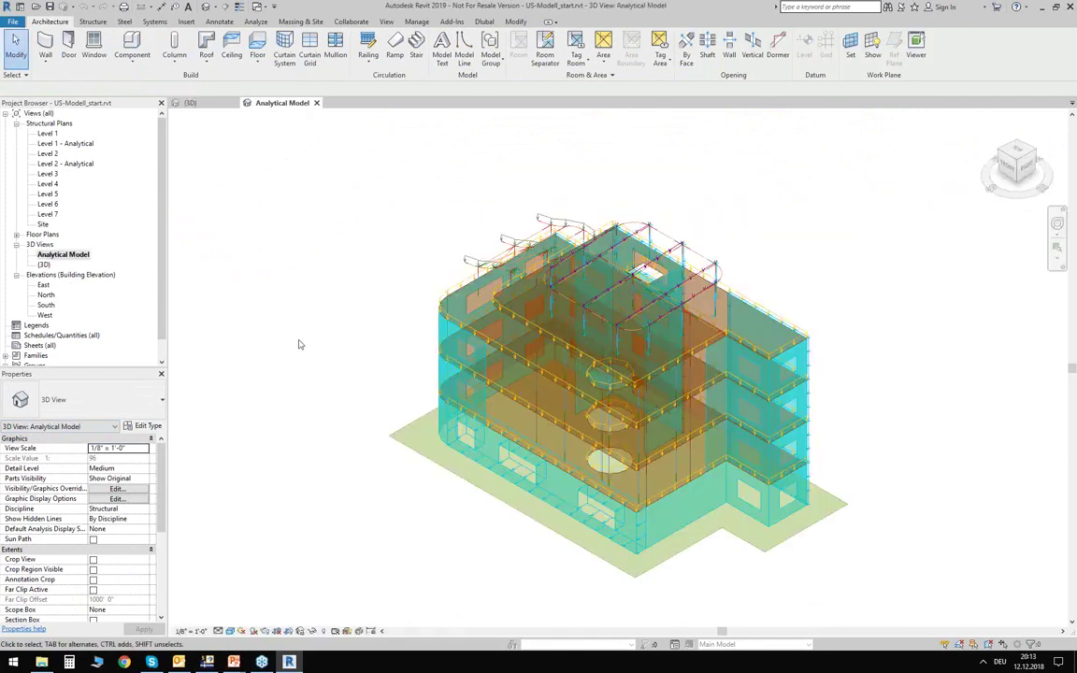
{"action": "middle_click_drag", "start_coordinate": [409, 519], "coordinate": [606, 458], "text": "shift"}
{"action": "scroll", "coordinate": [568, 573], "scroll_direction": "up", "scroll_amount": 4}
{"action": "scroll", "coordinate": [581, 548], "scroll_direction": "down", "scroll_amount": 1}
{"action": "middle_click_drag", "start_coordinate": [604, 555], "coordinate": [551, 553]}
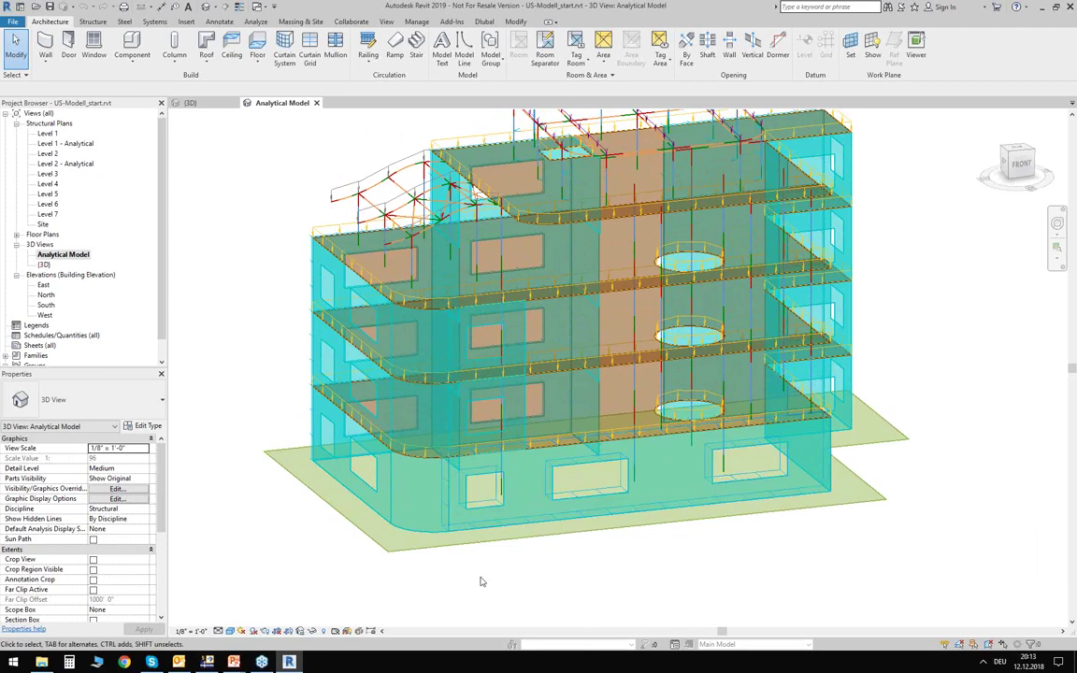
{"action": "scroll", "coordinate": [325, 564], "scroll_direction": "up", "scroll_amount": 1}
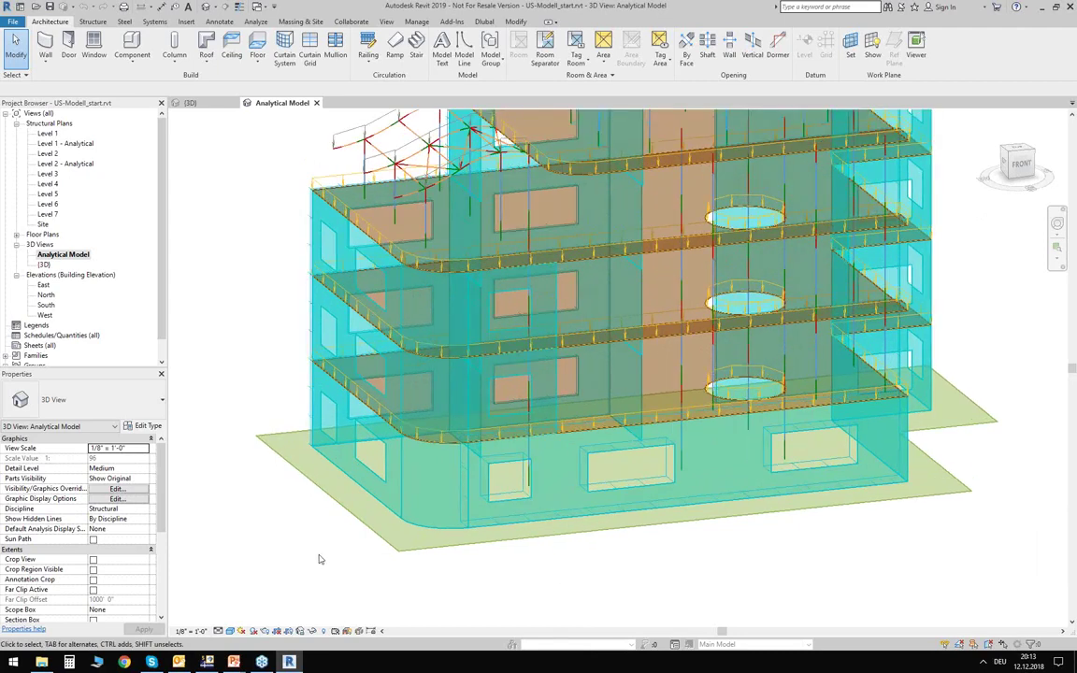
Inspect the analytical foundation slab's properties, clear the selection, and look over the rest of the analytical model.
{"action": "left_click", "coordinate": [357, 524]}
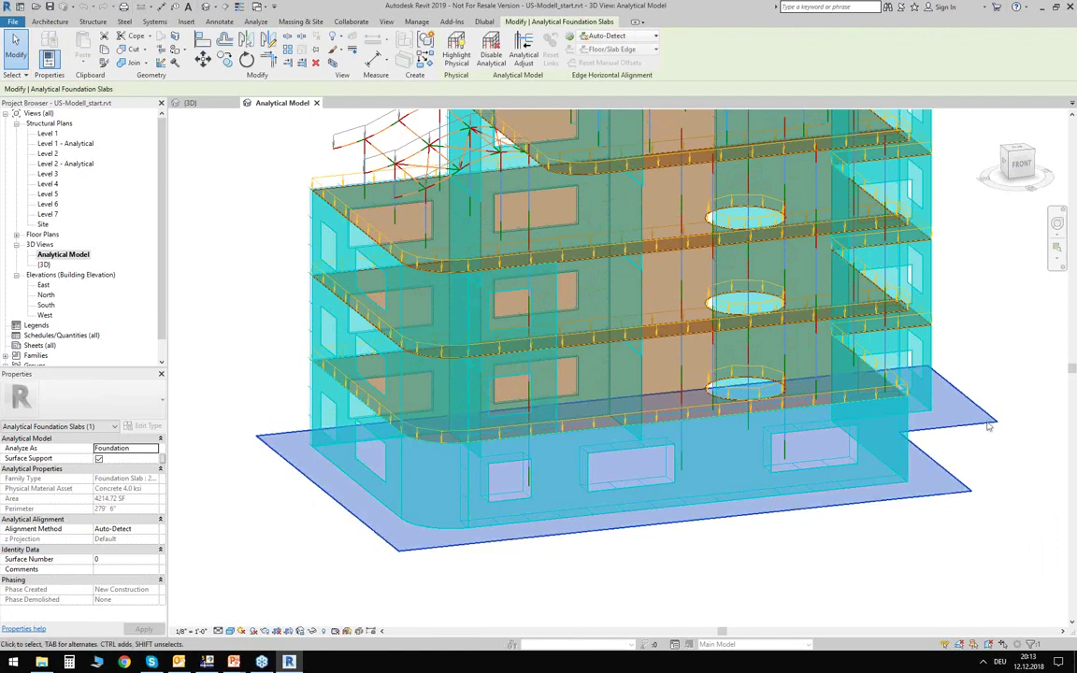
{"action": "key", "text": "Escape"}
{"action": "middle_click_drag", "start_coordinate": [992, 299], "coordinate": [969, 413]}
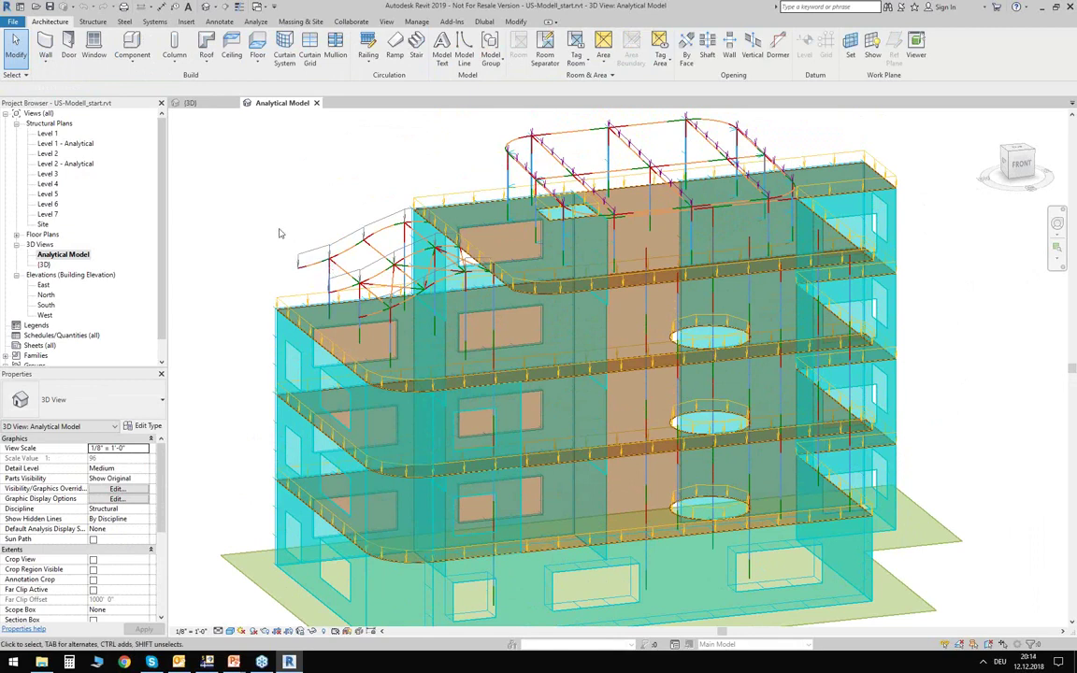
{"action": "scroll", "coordinate": [253, 207], "scroll_direction": "down", "scroll_amount": 2}
{"action": "middle_click_drag", "start_coordinate": [255, 204], "coordinate": [274, 222]}
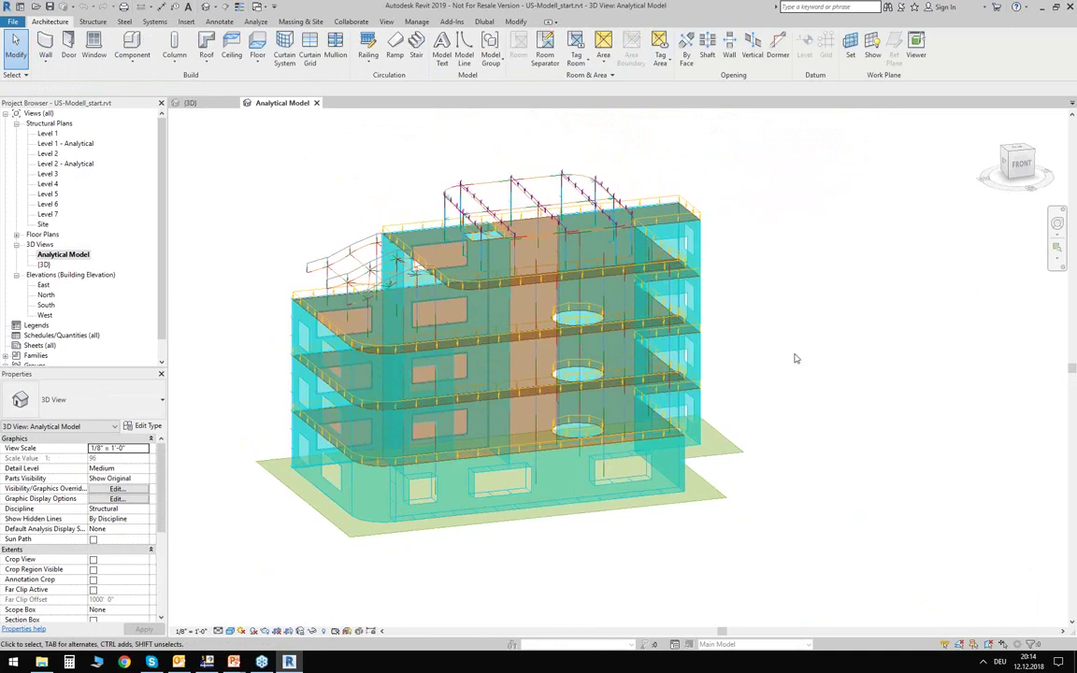
{"action": "middle_click_drag", "start_coordinate": [793, 372], "coordinate": [759, 376], "text": "shift"}
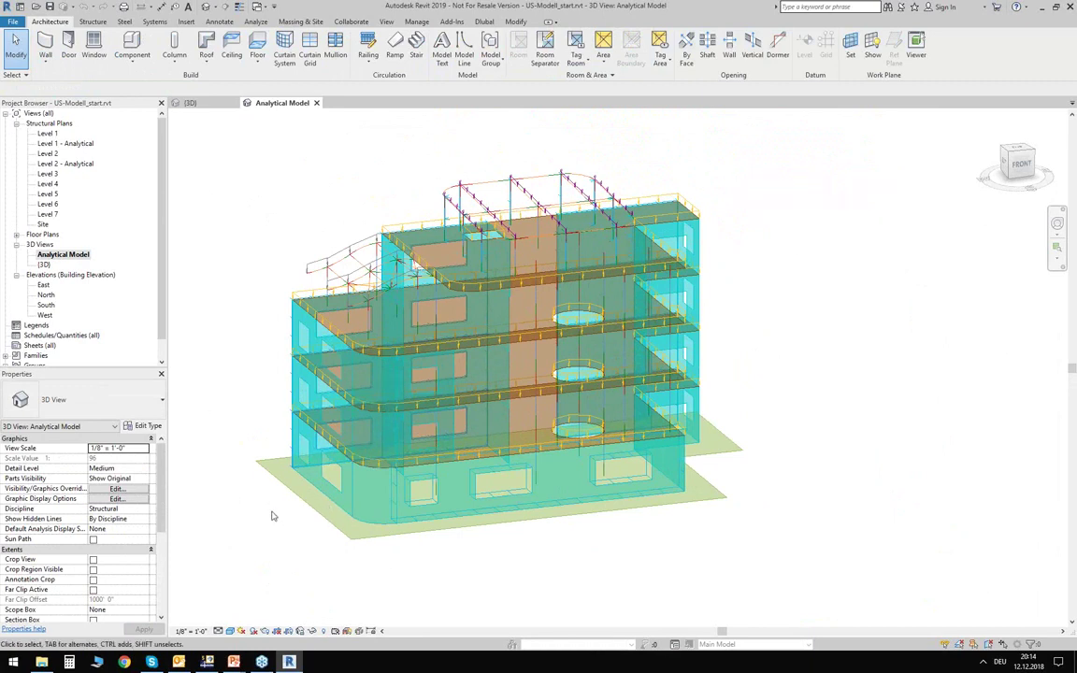
{"action": "scroll", "coordinate": [322, 505], "scroll_direction": "up", "scroll_amount": 2}
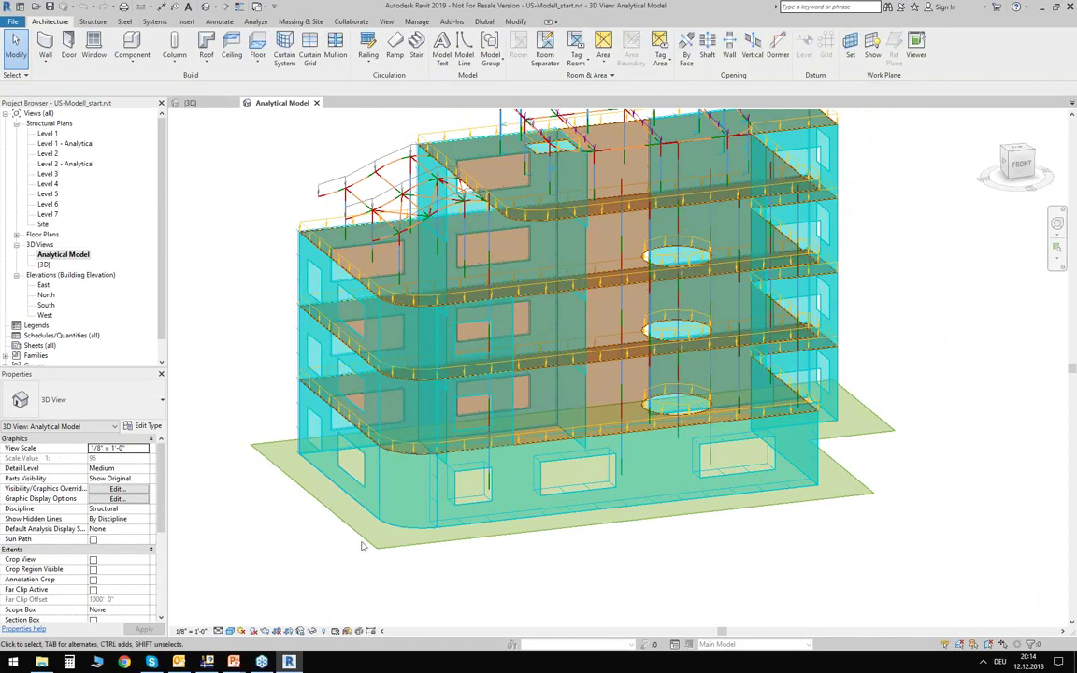
Bring up the project materials and select Concrete, Normal Weight - 4 ksi to view its settings.
{"action": "middle_click_drag", "start_coordinate": [300, 300], "coordinate": [262, 376]}
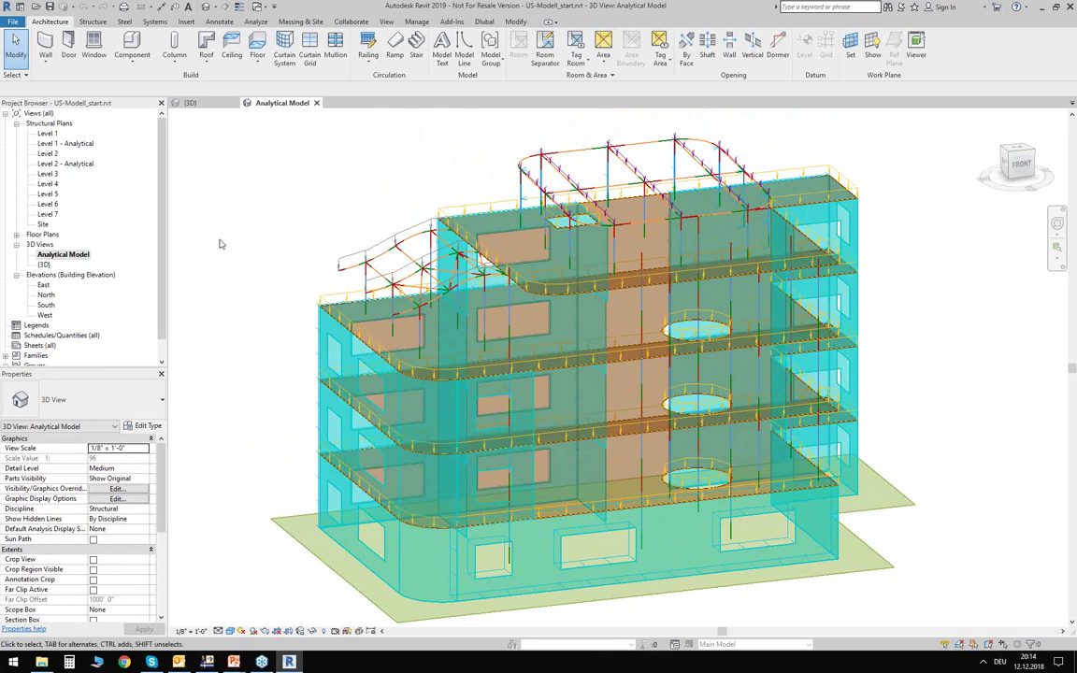
{"action": "left_click", "coordinate": [415, 22]}
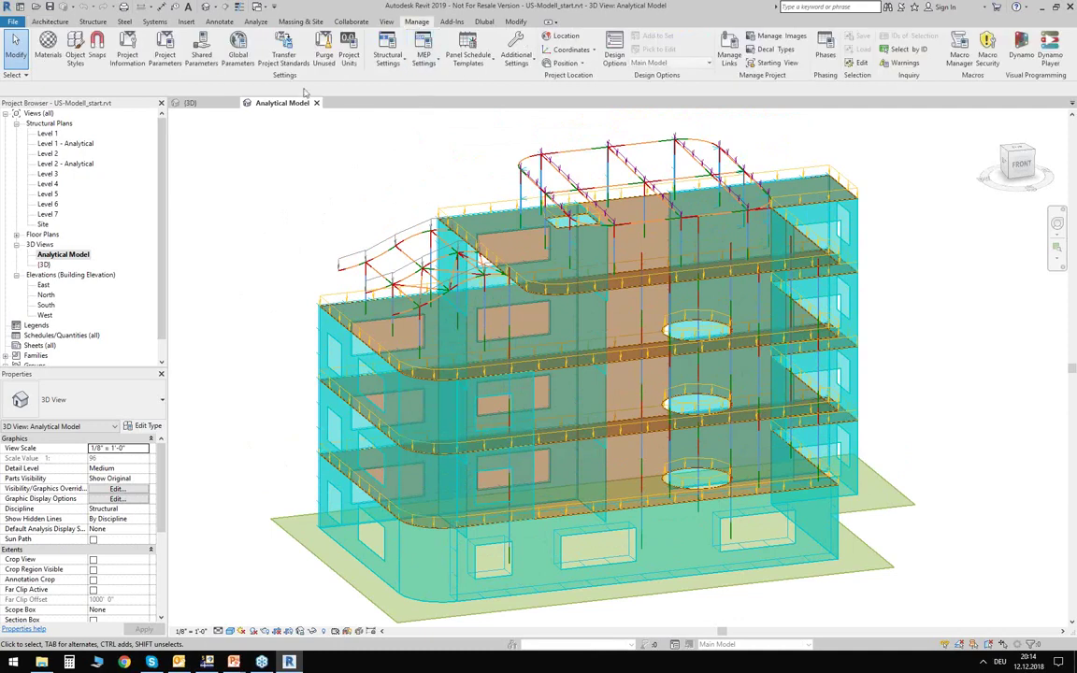
{"action": "left_click", "coordinate": [48, 45]}
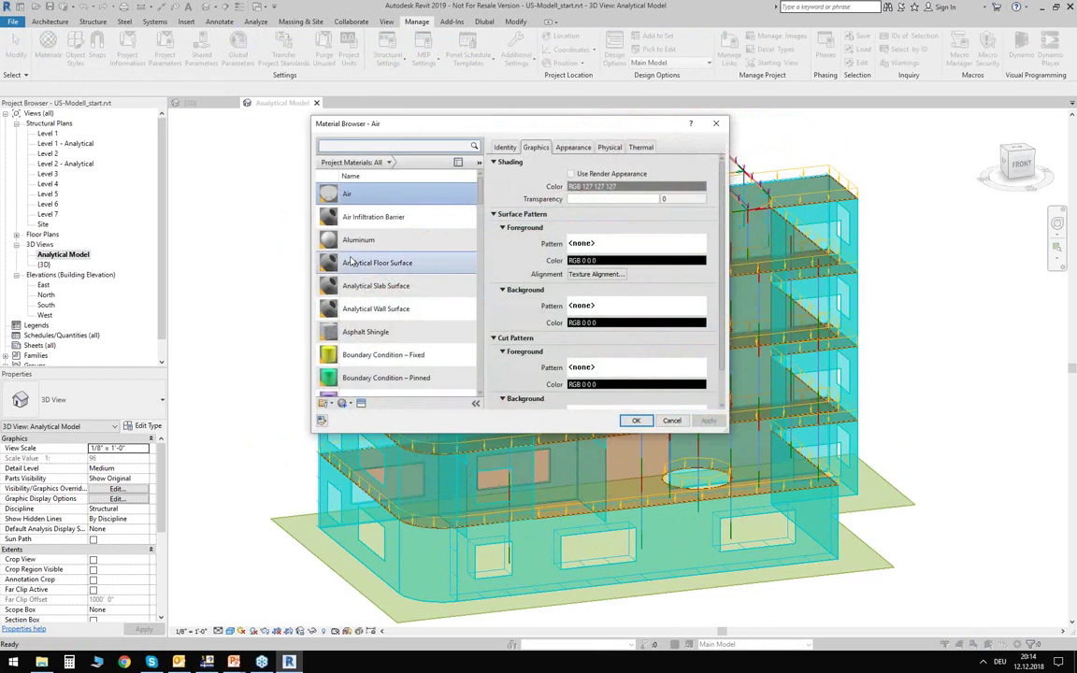
{"action": "scroll", "coordinate": [388, 187], "scroll_direction": "down", "scroll_amount": 4}
{"action": "scroll", "coordinate": [449, 229], "scroll_direction": "down", "scroll_amount": 3}
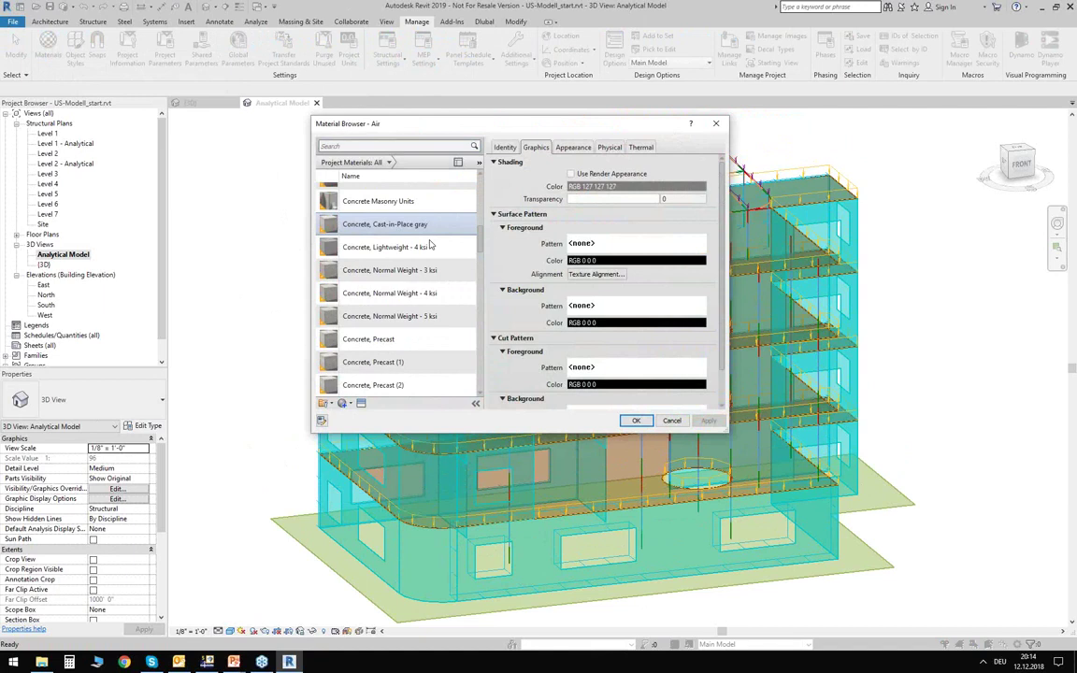
{"action": "left_click", "coordinate": [388, 293]}
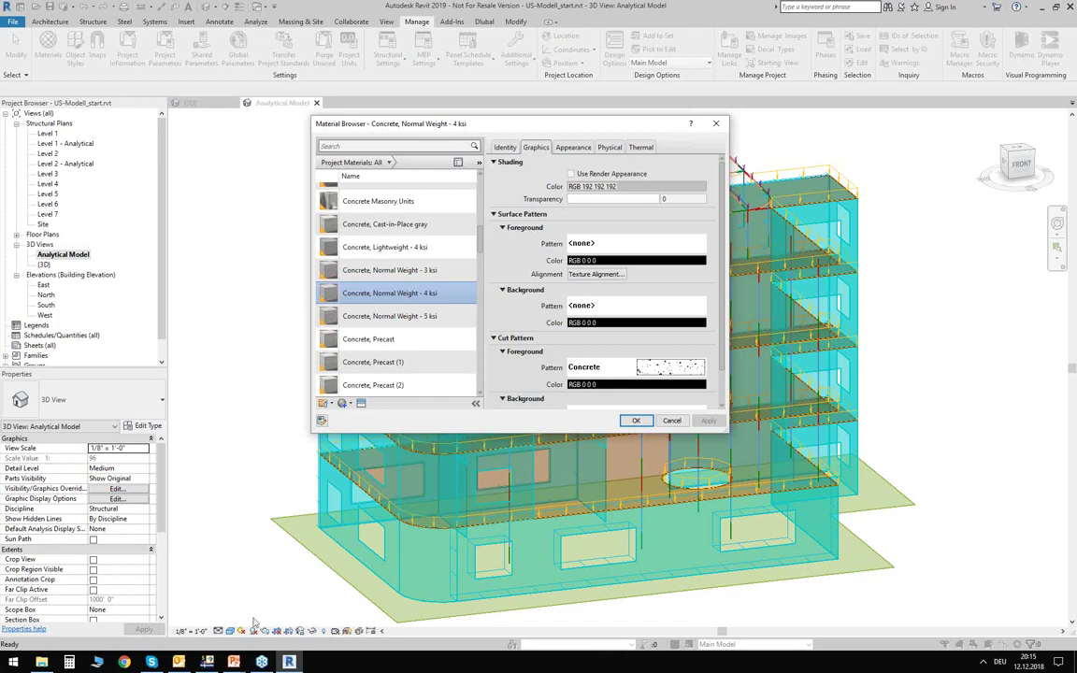
Switch to PowerPoint, view the Dlubal – Revit Link slide on conversion tables and Dlubal parameters, end the slideshow and return to Revit.
{"action": "left_click", "coordinate": [240, 664]}
{"action": "left_click", "coordinate": [294, 615]}
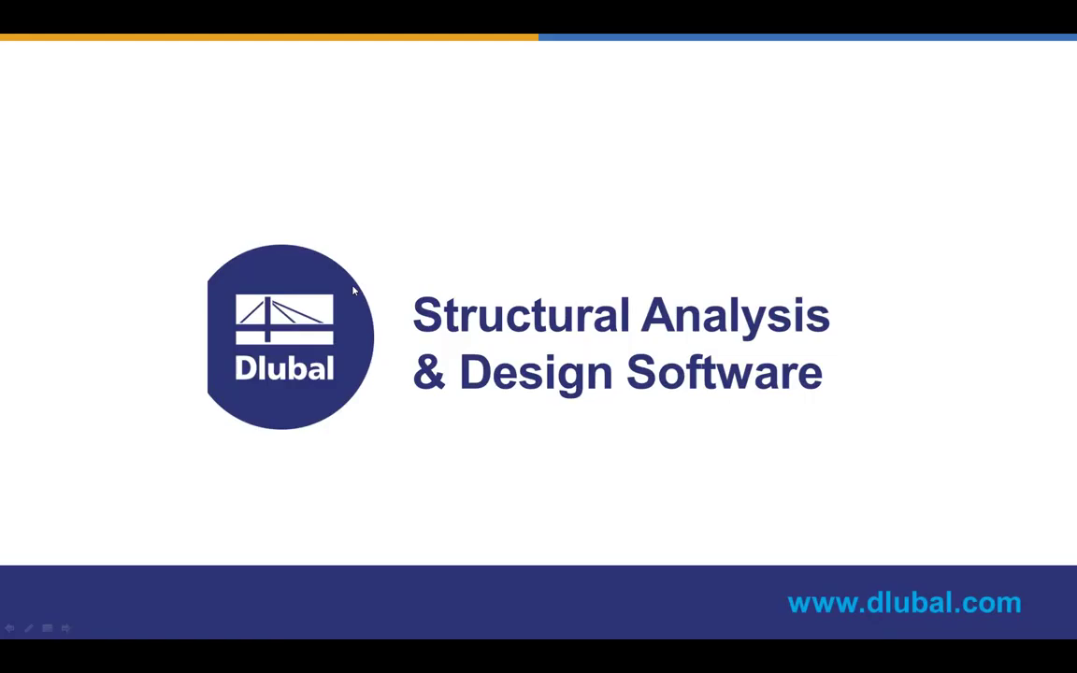
{"action": "left_click", "coordinate": [352, 289]}
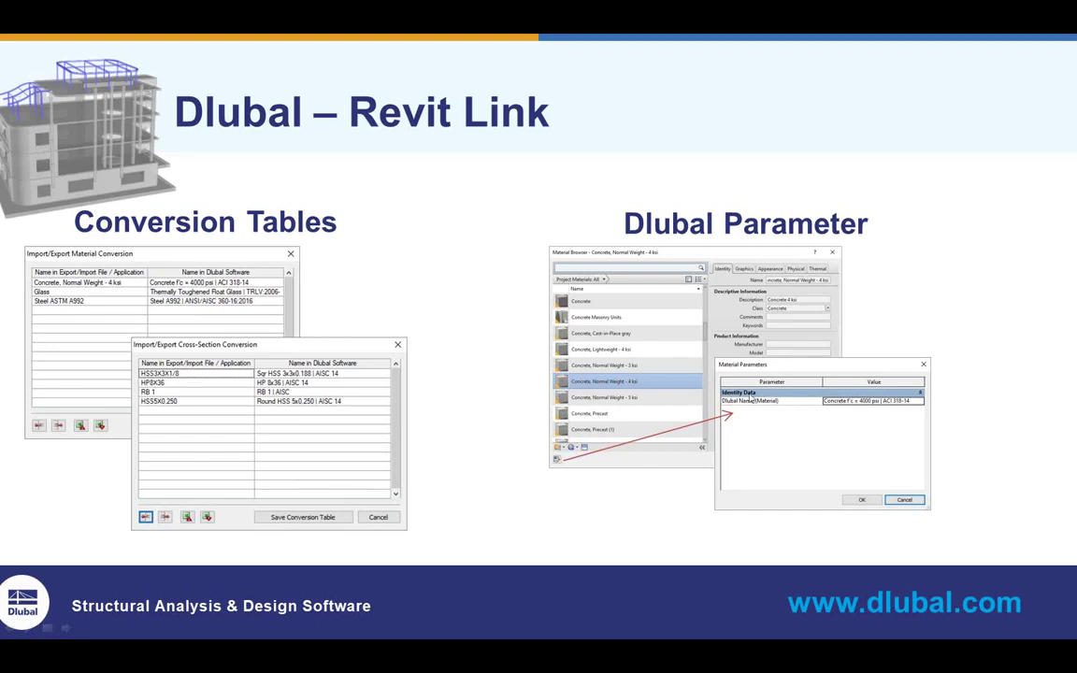
{"action": "key", "text": "Escape"}
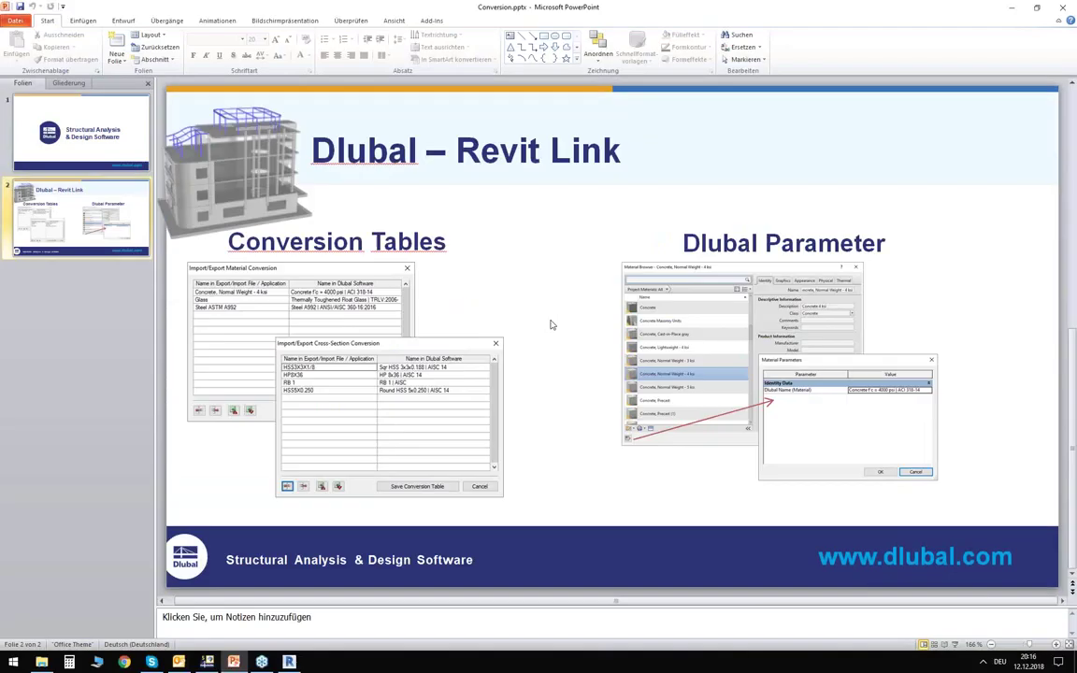
{"action": "key", "text": "alt+Tab"}
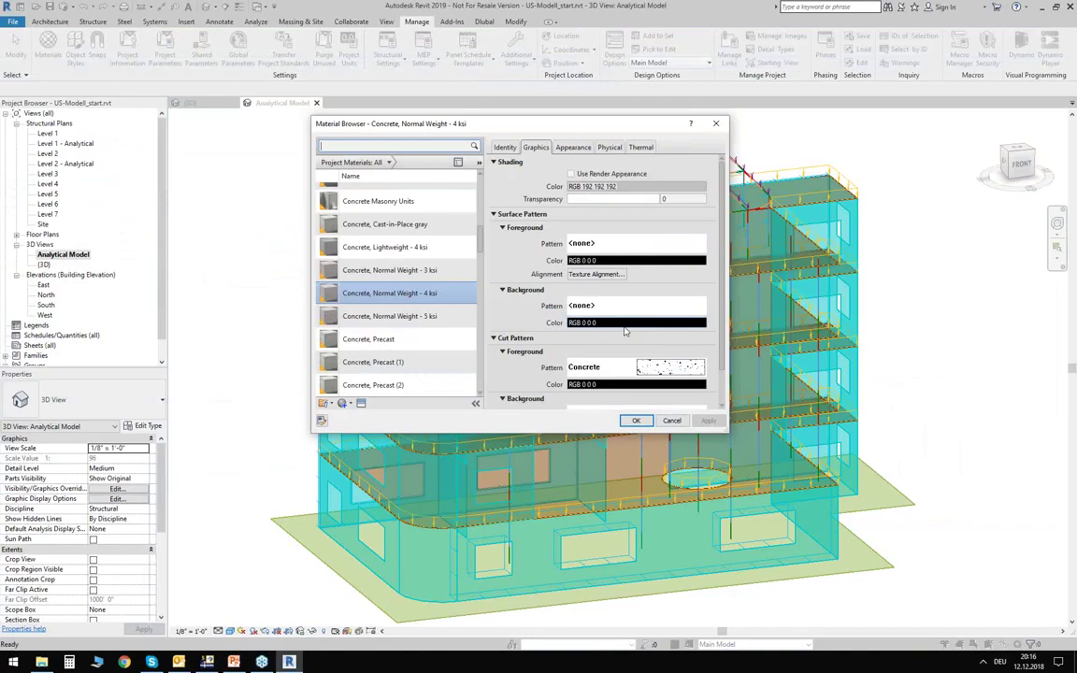
Check the Dlubal Name (Material) parameter of Concrete, Normal Weight - 4 ksi, and leave the materials without changes.
{"action": "left_click", "coordinate": [365, 297]}
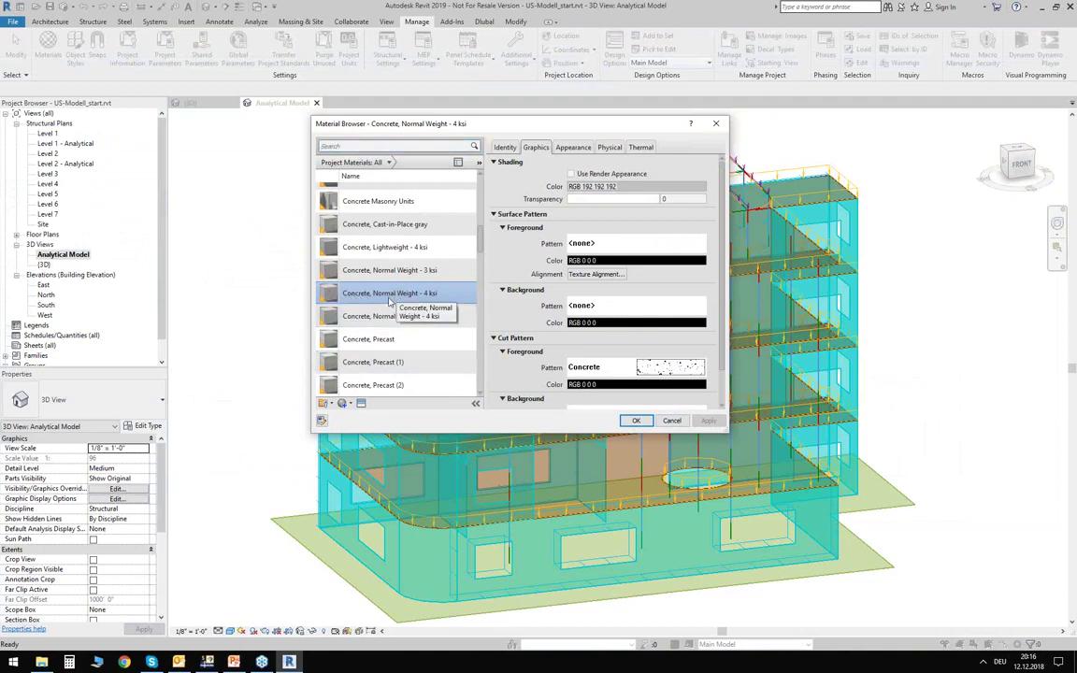
{"action": "left_click", "coordinate": [321, 422]}
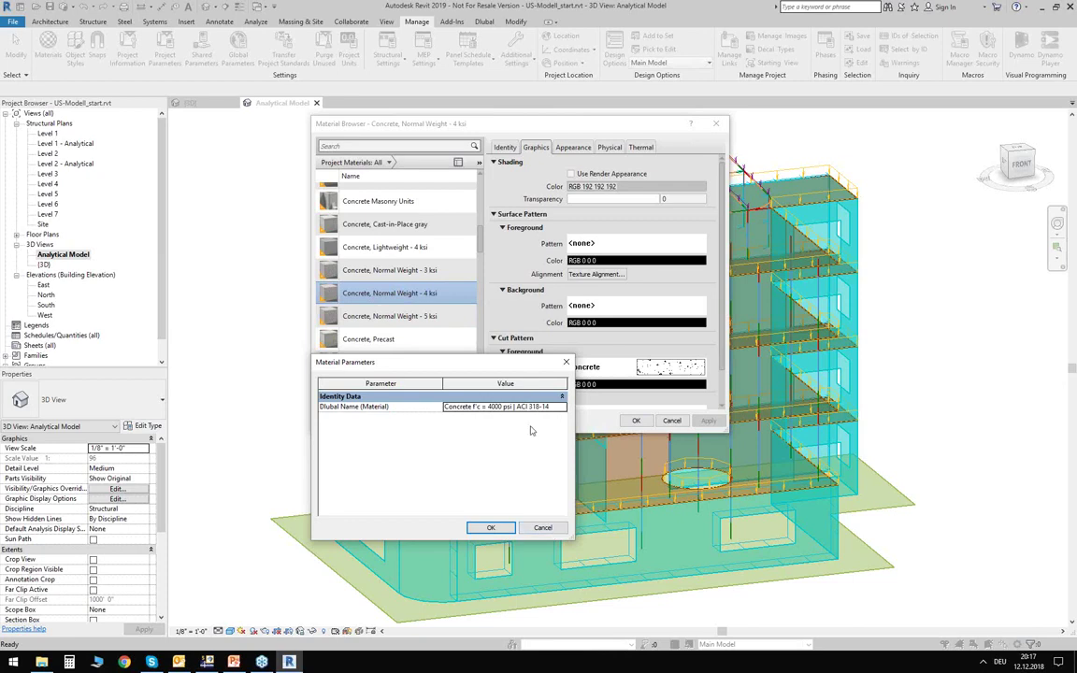
{"action": "left_click", "coordinate": [546, 529]}
{"action": "left_click", "coordinate": [672, 422]}
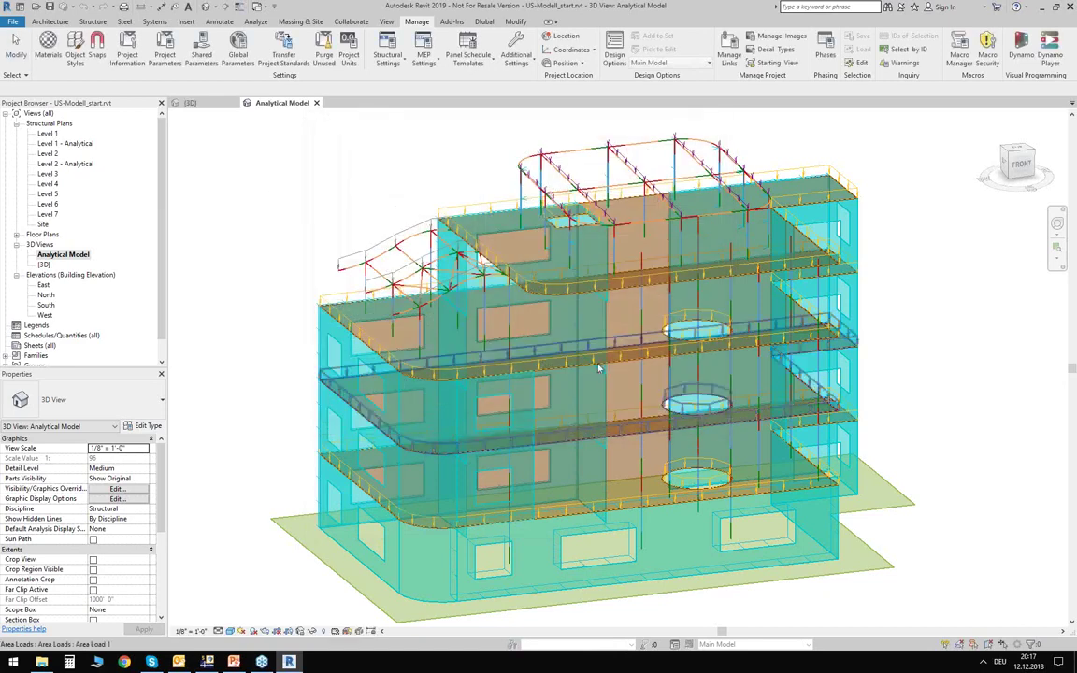
Examine the line loads on the curved roof frame from the front, and return to an angled view of the whole analytical model.
{"action": "scroll", "coordinate": [276, 183], "scroll_direction": "down", "scroll_amount": 3}
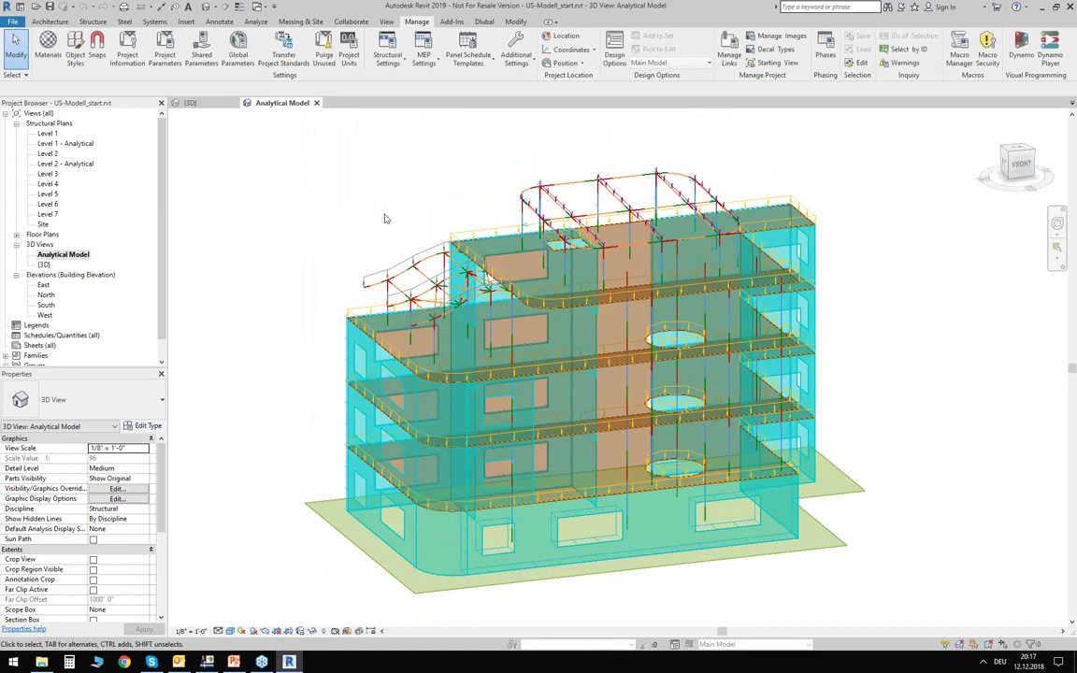
{"action": "middle_click_drag", "start_coordinate": [408, 240], "coordinate": [332, 220], "text": "shift"}
{"action": "scroll", "coordinate": [385, 266], "scroll_direction": "up", "scroll_amount": 2}
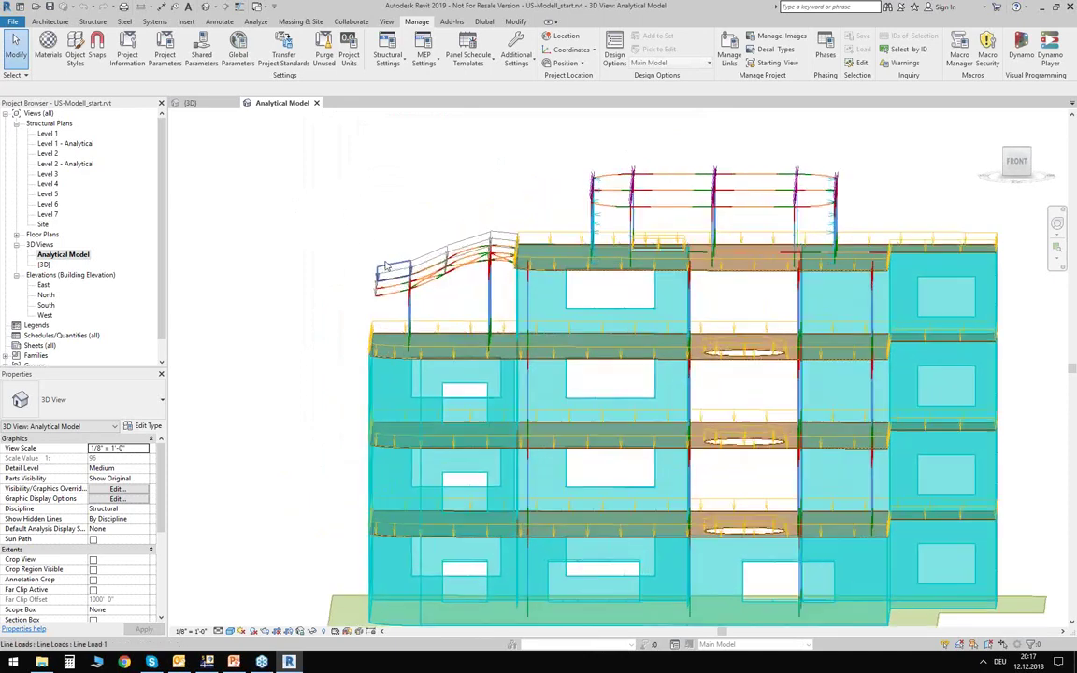
{"action": "scroll", "coordinate": [386, 266], "scroll_direction": "up", "scroll_amount": 2}
{"action": "scroll", "coordinate": [369, 254], "scroll_direction": "up", "scroll_amount": 2}
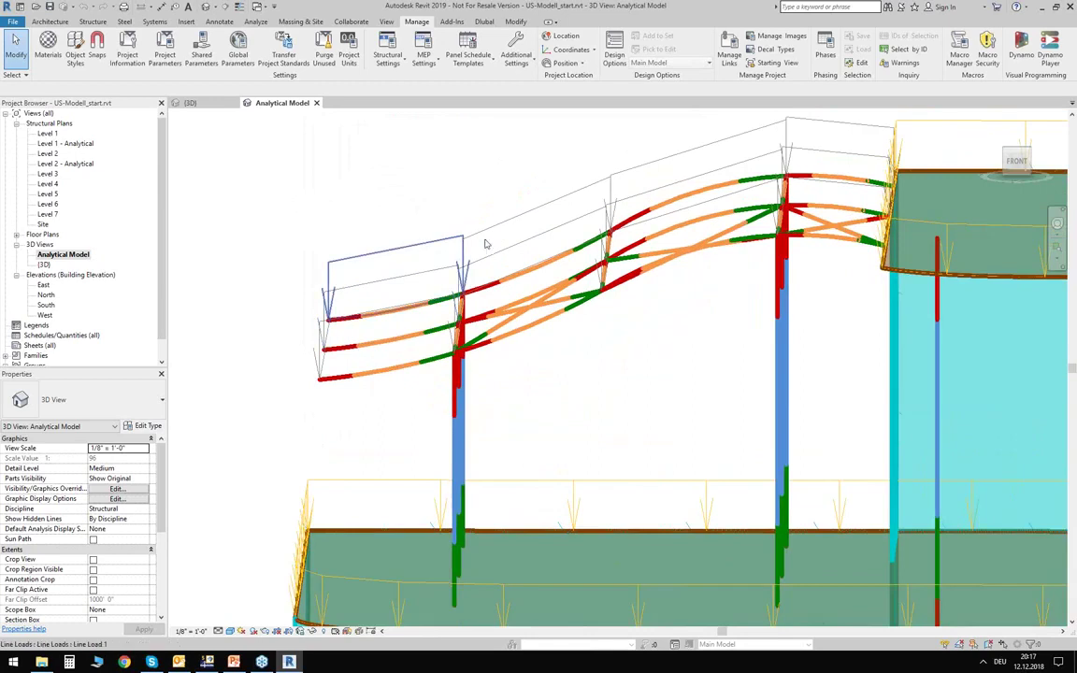
{"action": "scroll", "coordinate": [410, 312], "scroll_direction": "down", "scroll_amount": 3}
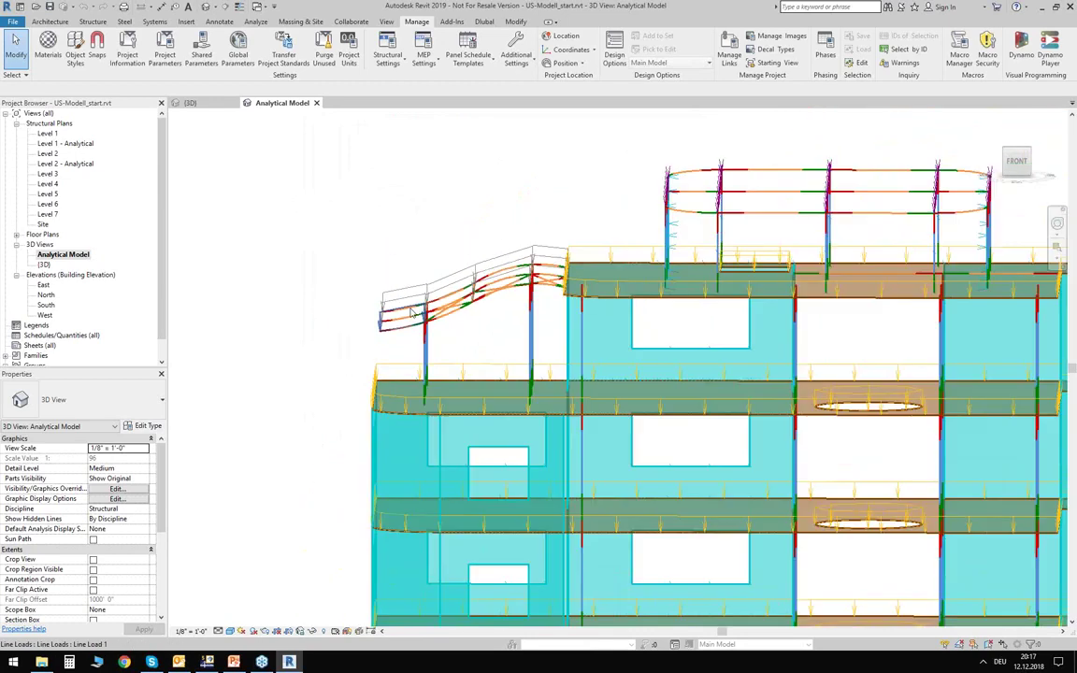
{"action": "scroll", "coordinate": [411, 313], "scroll_direction": "down", "scroll_amount": 3}
{"action": "mouse_move", "coordinate": [411, 271]}
{"action": "middle_mouse_down"}
{"action": "mouse_move", "coordinate": [356, 224]}
{"action": "mouse_move", "coordinate": [417, 250]}
{"action": "middle_mouse_up"}
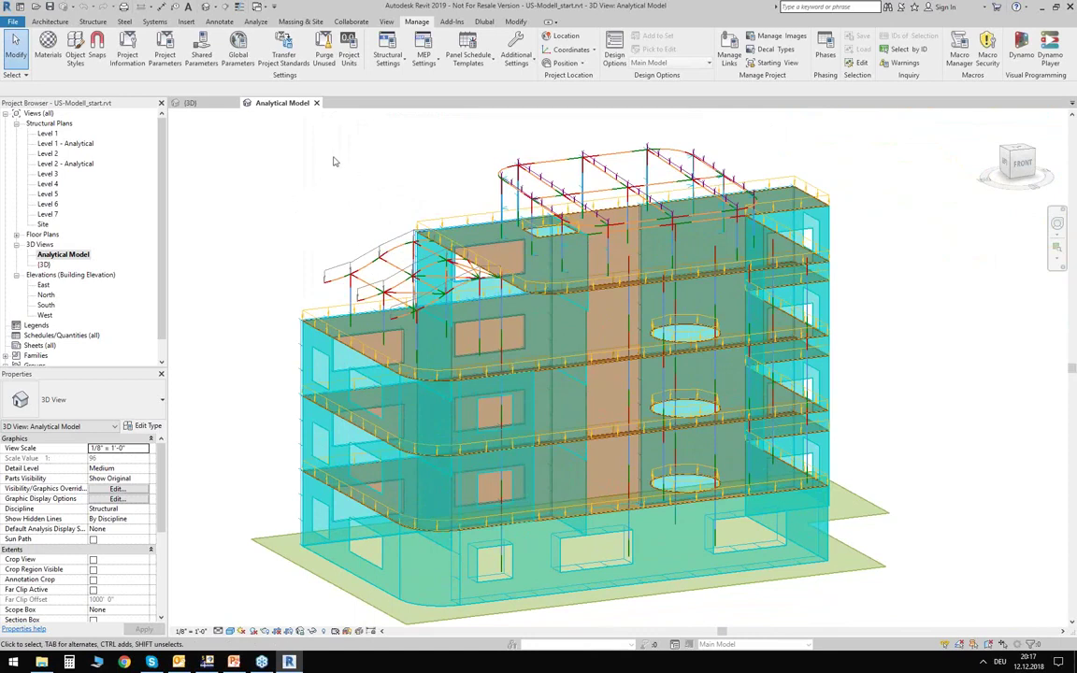
Review the load cases and load natures in the structural settings, and return to the whole analytical model.
{"action": "left_click", "coordinate": [255, 23]}
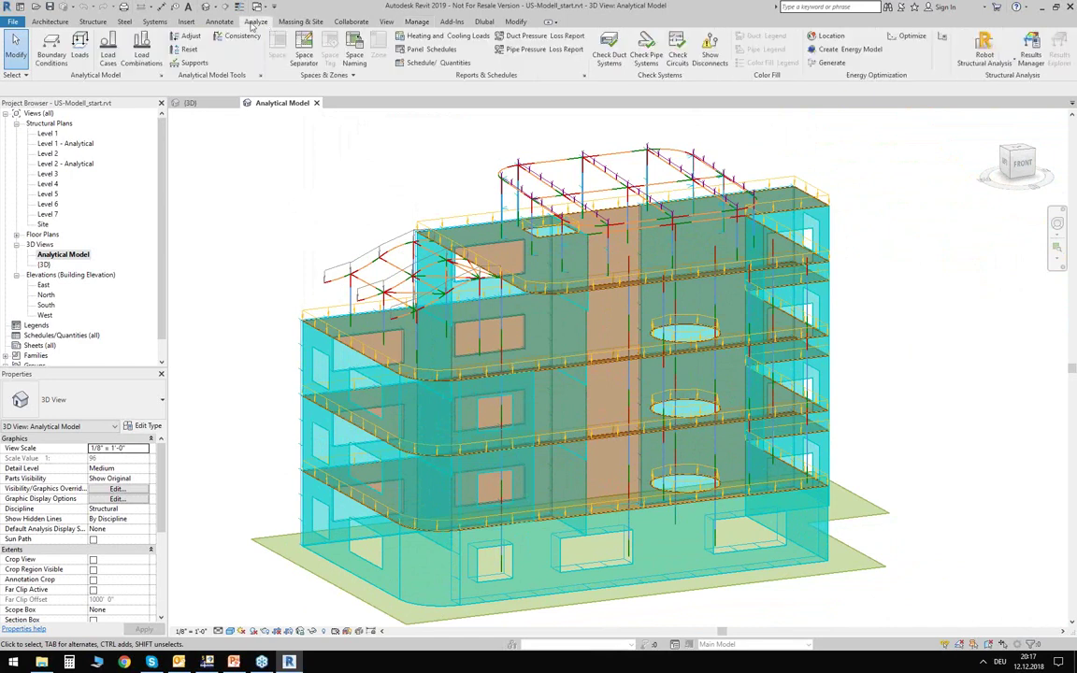
{"action": "left_click", "coordinate": [108, 53]}
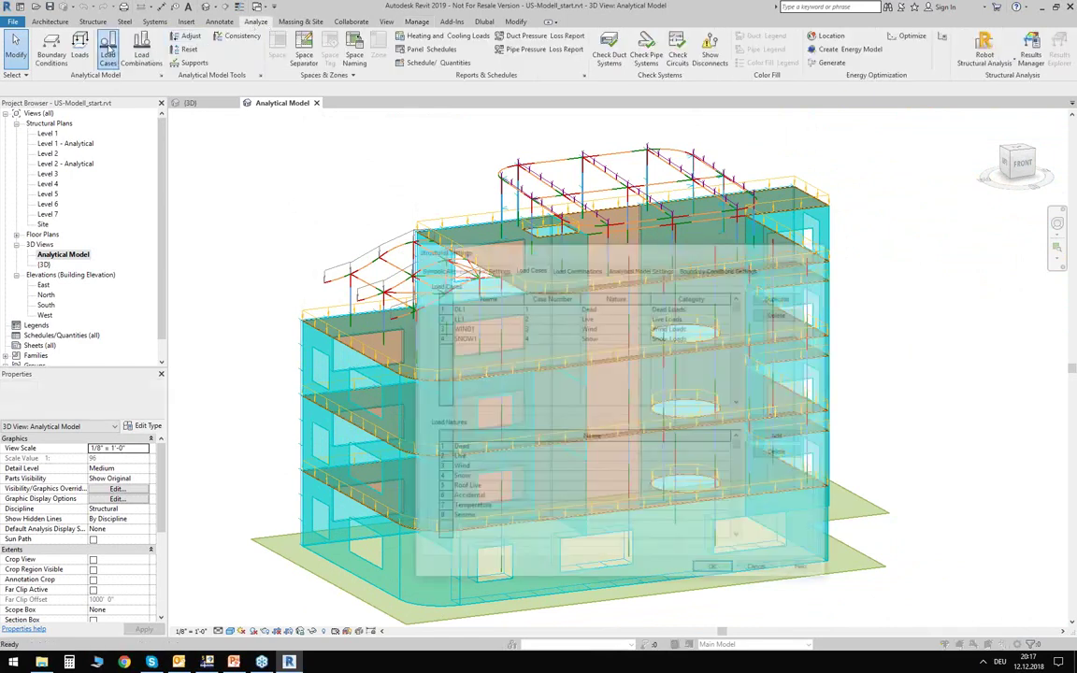
{"action": "left_click_drag", "start_coordinate": [489, 250], "coordinate": [361, 164]}
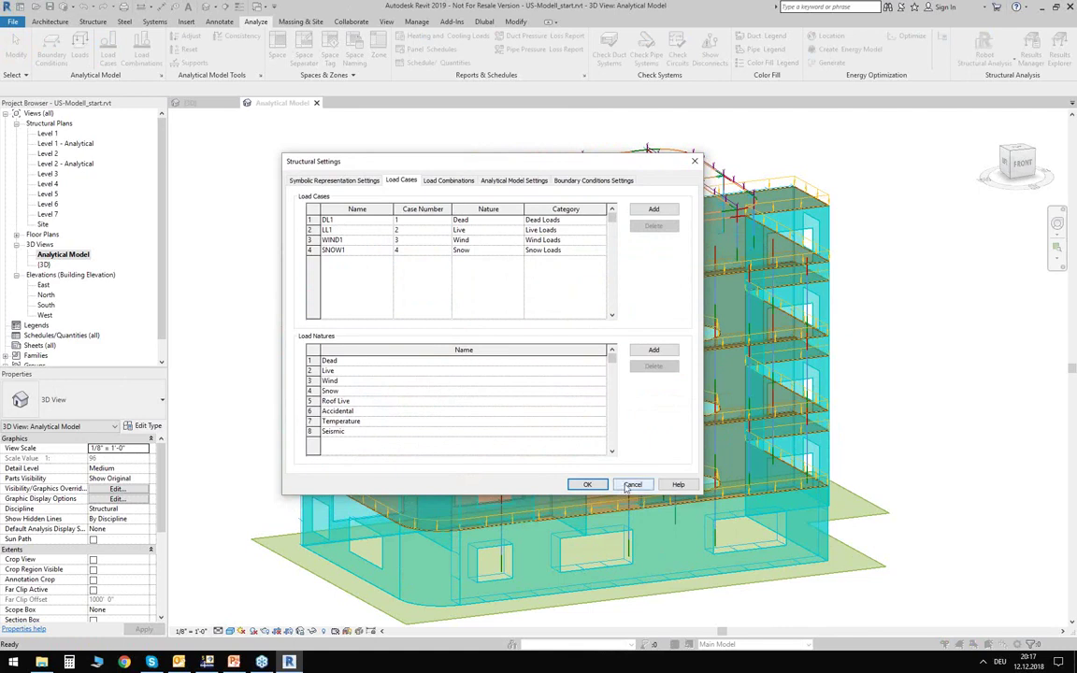
{"action": "left_click", "coordinate": [587, 485]}
{"action": "scroll", "coordinate": [408, 203], "scroll_direction": "up", "scroll_amount": 2}
{"action": "scroll", "coordinate": [409, 204], "scroll_direction": "down", "scroll_amount": 2}
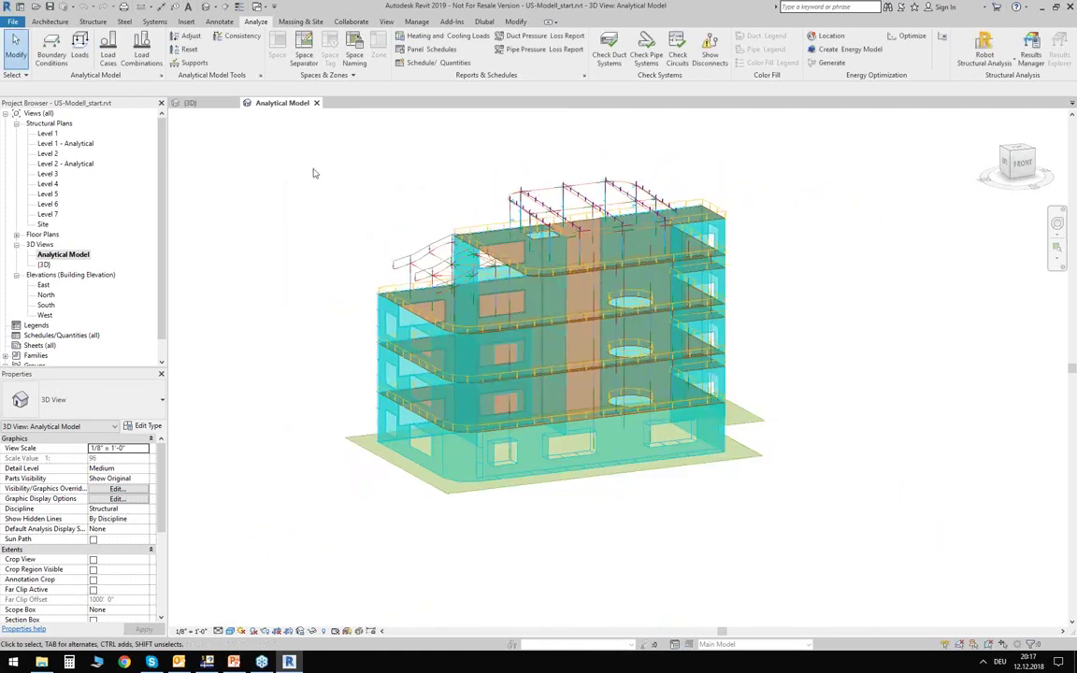
{"action": "left_click_drag", "start_coordinate": [304, 149], "coordinate": [343, 193]}
Review the Dlubal link parameters for material name, cross-section name, truss members and tension members, and close the list.
{"action": "left_click", "coordinate": [207, 662]}
{"action": "left_click", "coordinate": [482, 23]}
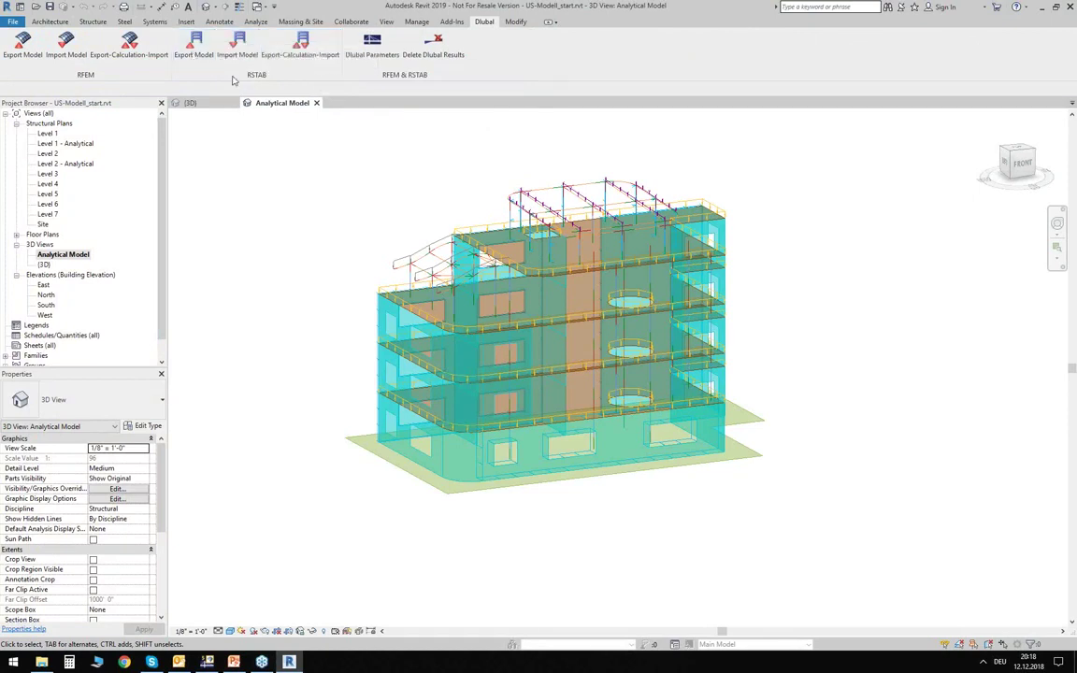
{"action": "left_click", "coordinate": [373, 45]}
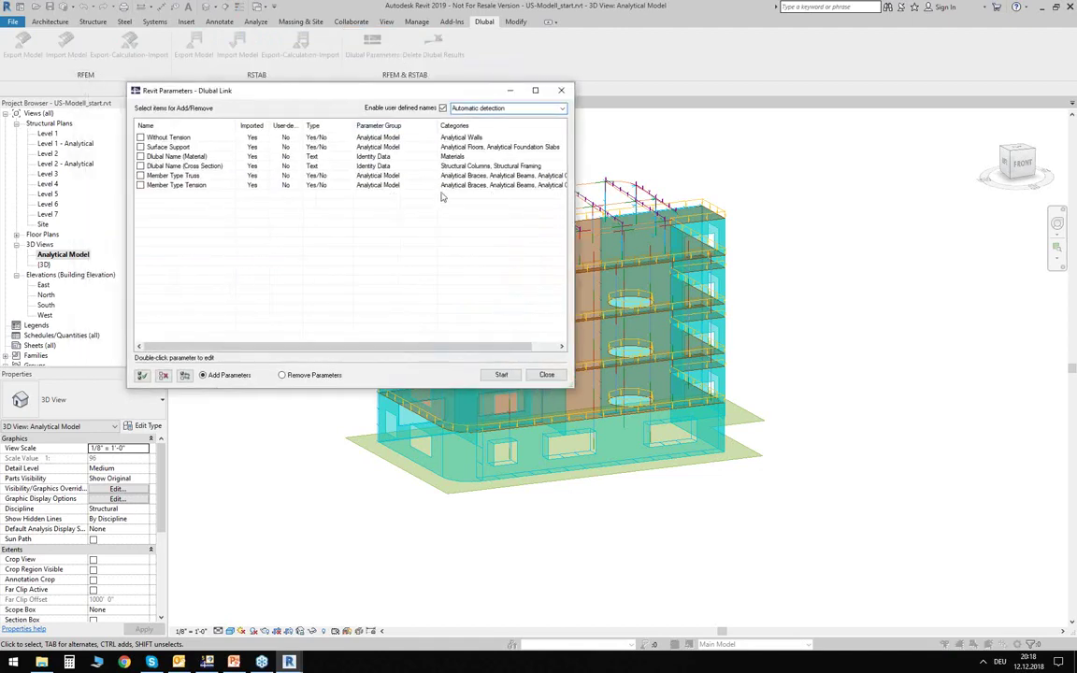
{"action": "left_click", "coordinate": [191, 158]}
{"action": "left_click", "coordinate": [198, 166]}
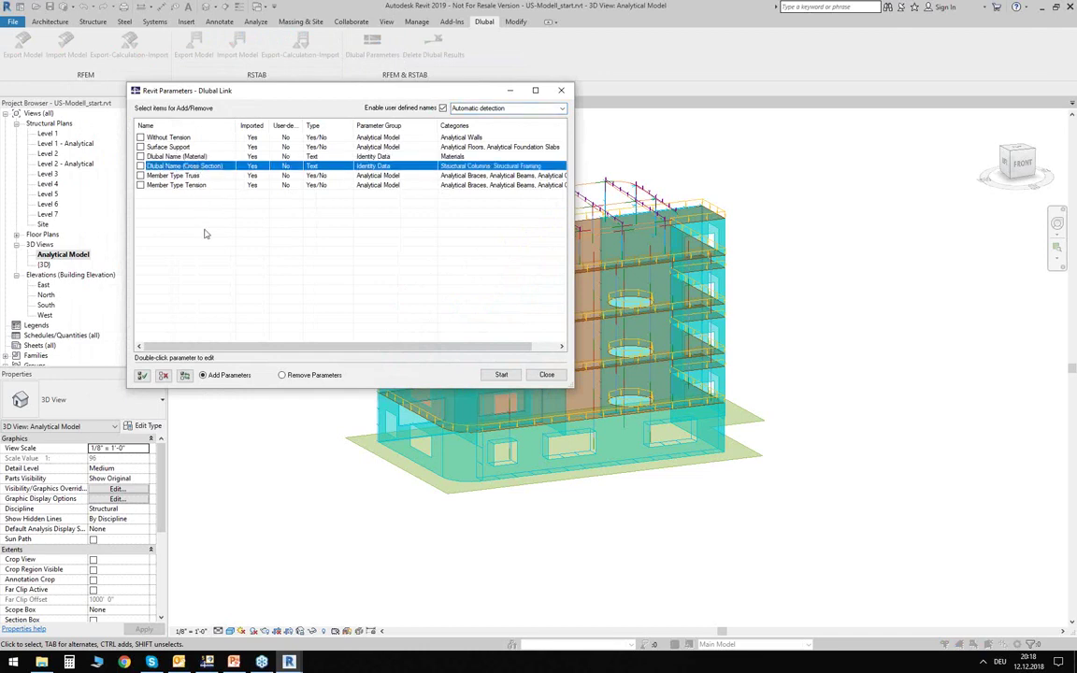
{"action": "left_click", "coordinate": [199, 177]}
{"action": "left_click", "coordinate": [201, 185]}
{"action": "left_click", "coordinate": [202, 177]}
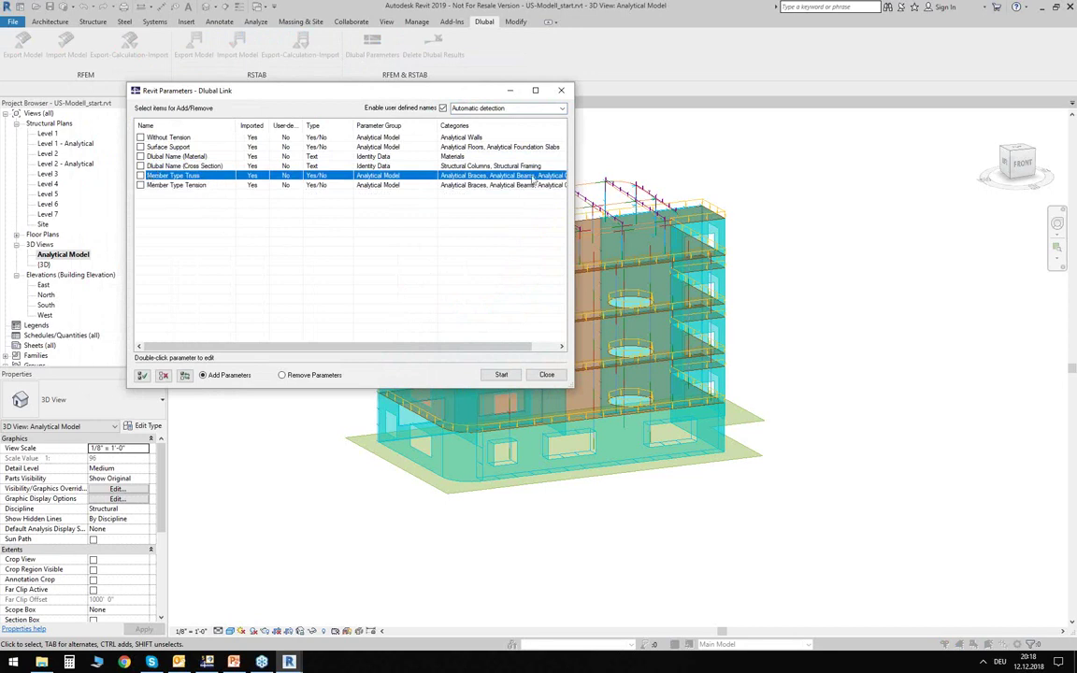
{"action": "left_click", "coordinate": [561, 92]}
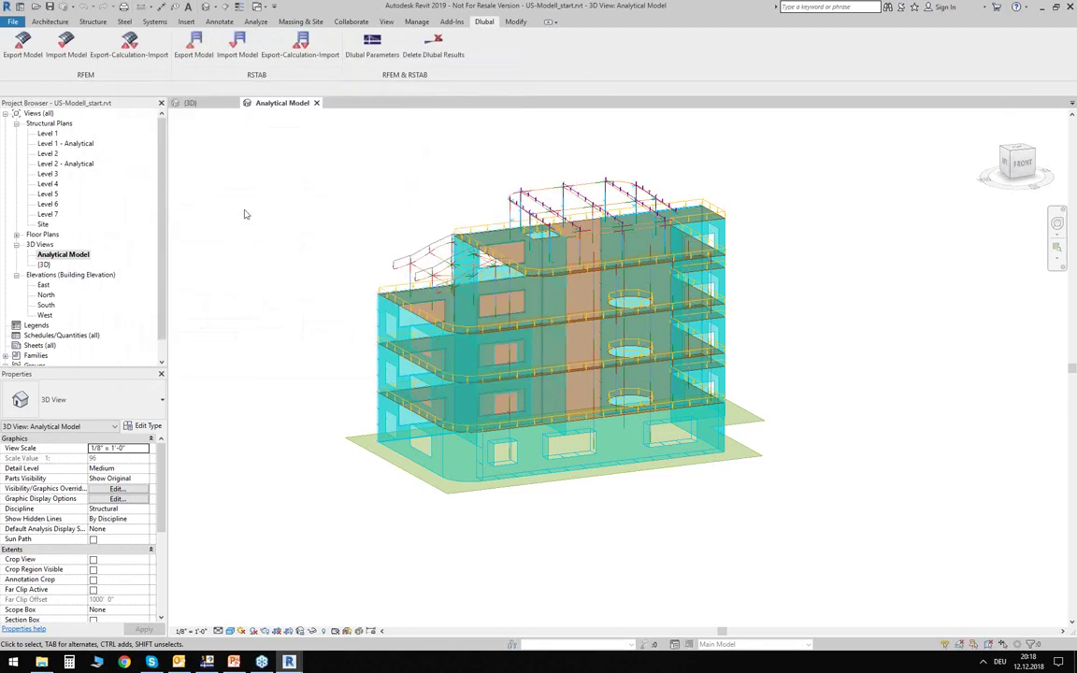
Start a model export to RFEM and set it to create a new structure.
{"action": "left_click", "coordinate": [26, 49]}
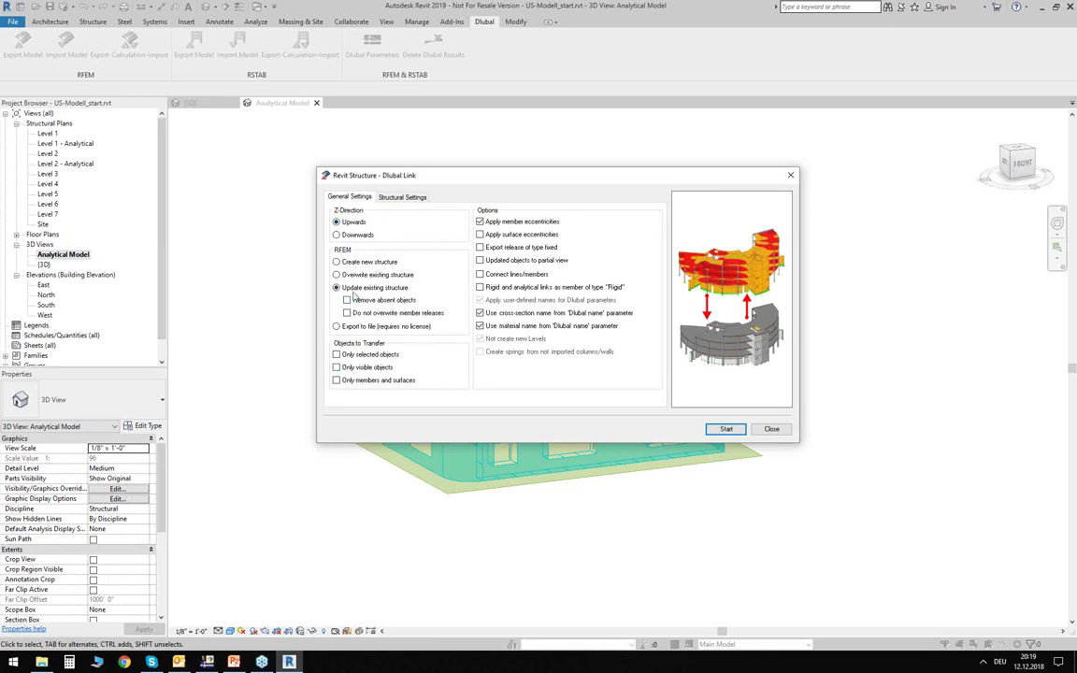
{"action": "left_click", "coordinate": [340, 262]}
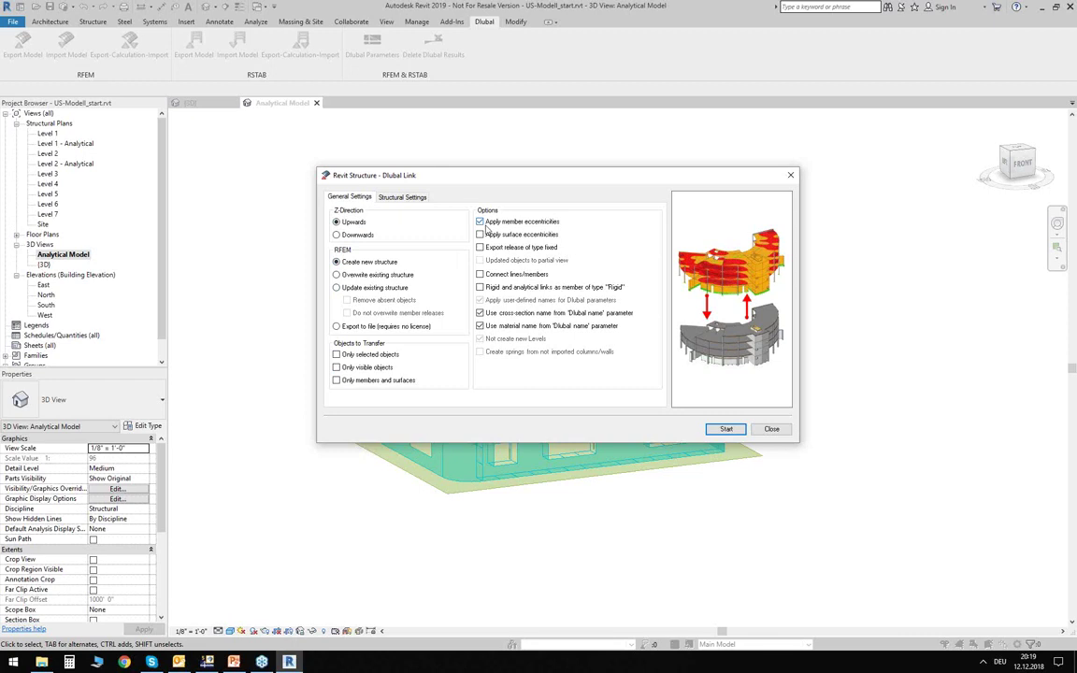
{"action": "left_click_drag", "start_coordinate": [482, 174], "coordinate": [522, 223]}
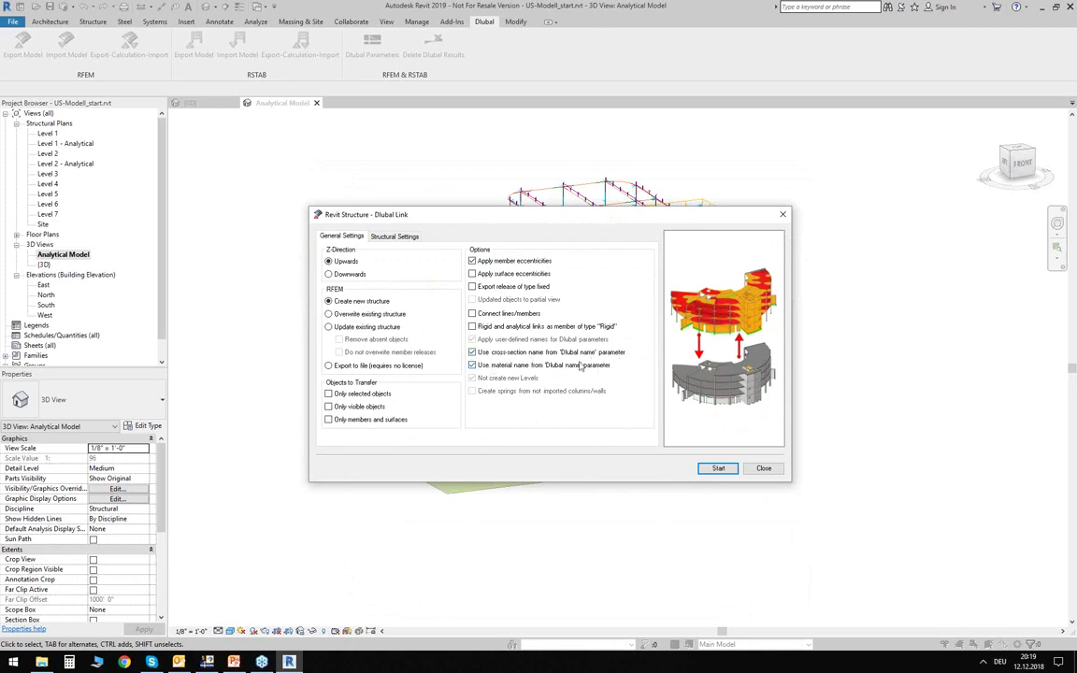
Include the loads with self-weight in load case DL1, and run the export to RFEM.
{"action": "left_click", "coordinate": [391, 236]}
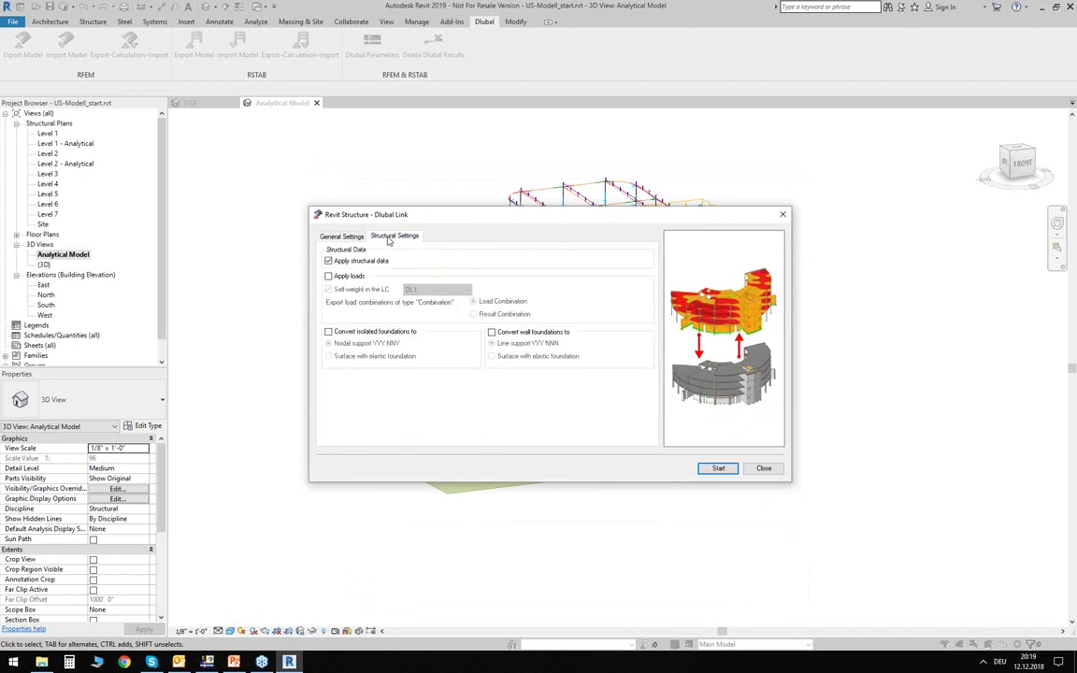
{"action": "left_click", "coordinate": [329, 278]}
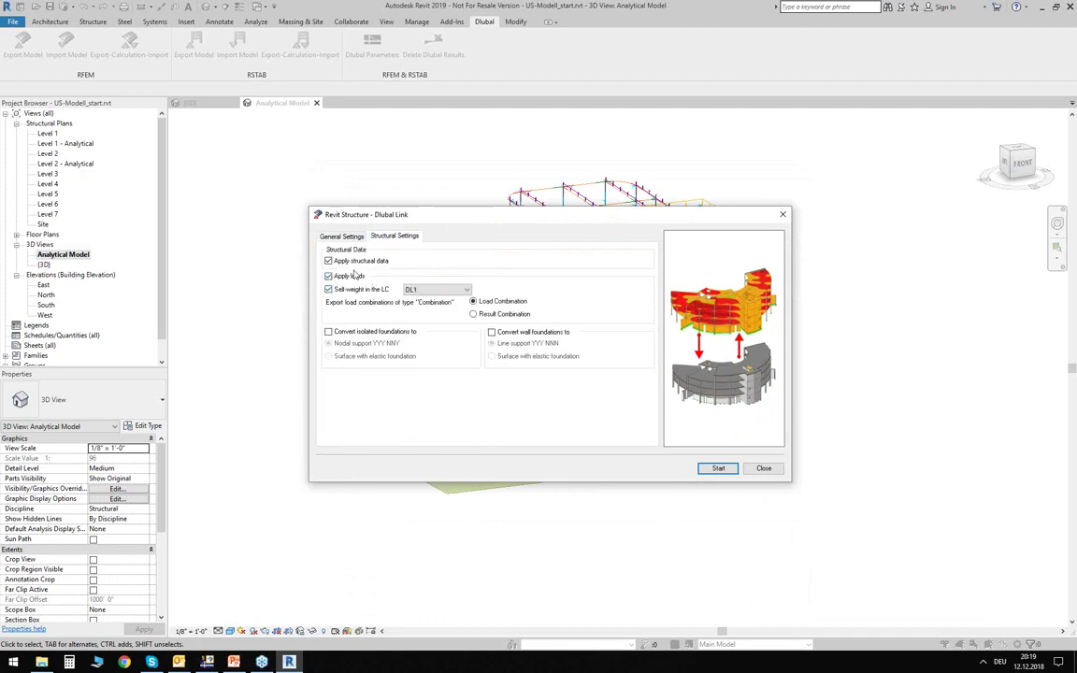
{"action": "left_click", "coordinate": [718, 468]}
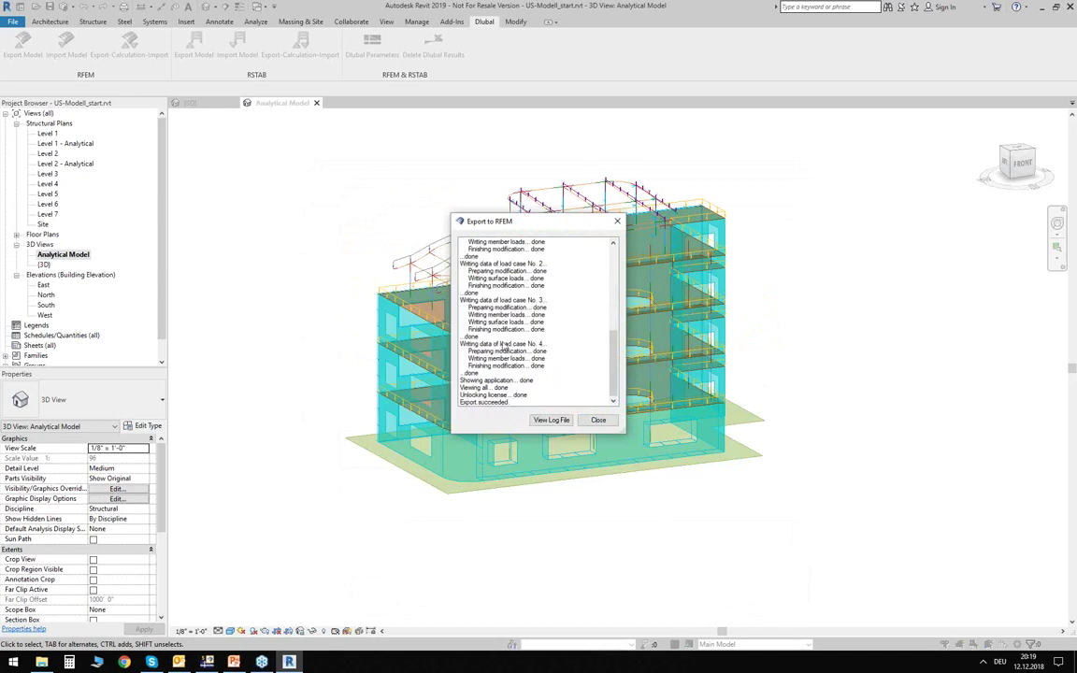
{"action": "left_click", "coordinate": [597, 420]}
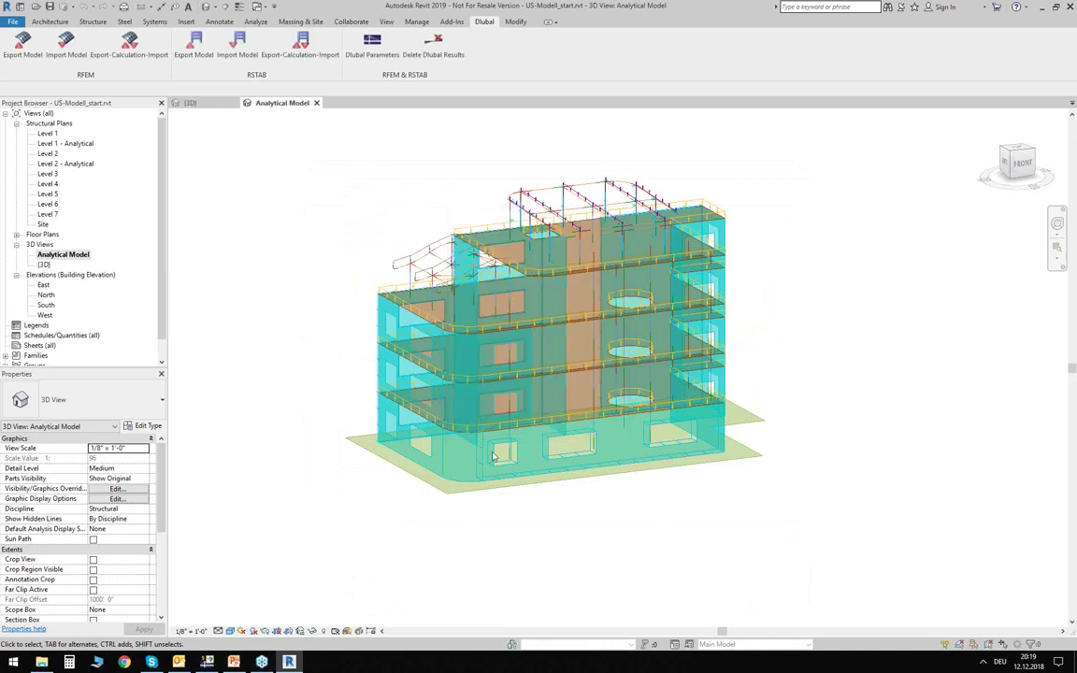
Switch to RFEM and maximize the window of the exported US-Modell_start model.
{"action": "left_click", "coordinate": [210, 661]}
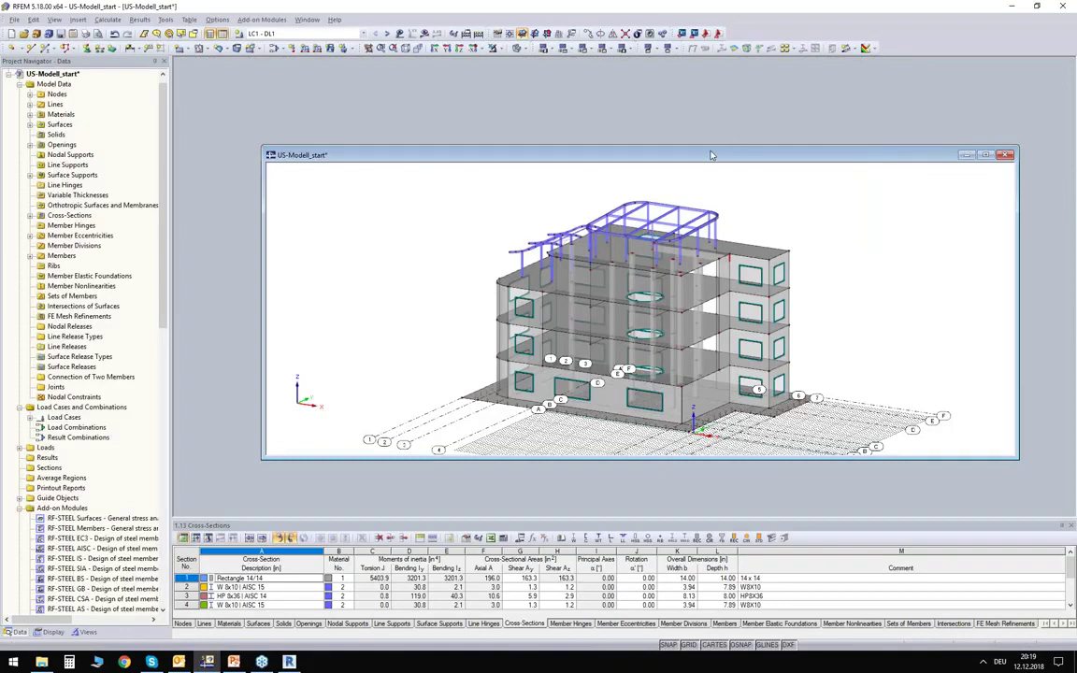
{"action": "double_click", "coordinate": [710, 156]}
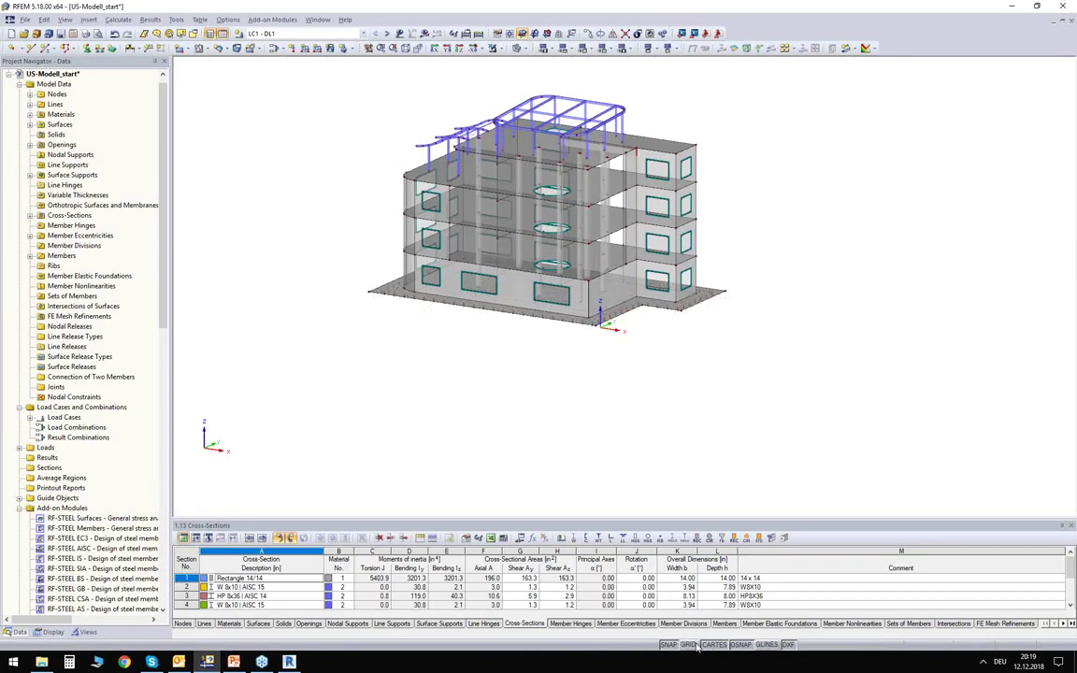
Switch the model rendering from transparent to the solid display so walls, slabs and members appear opaque.
{"action": "left_click", "coordinate": [518, 48]}
{"action": "left_click", "coordinate": [518, 48]}
{"action": "scroll", "coordinate": [488, 123], "scroll_direction": "up", "scroll_amount": 3}
{"action": "scroll", "coordinate": [488, 123], "scroll_direction": "up", "scroll_amount": 3}
{"action": "middle_click_drag", "start_coordinate": [323, 131], "coordinate": [331, 213]}
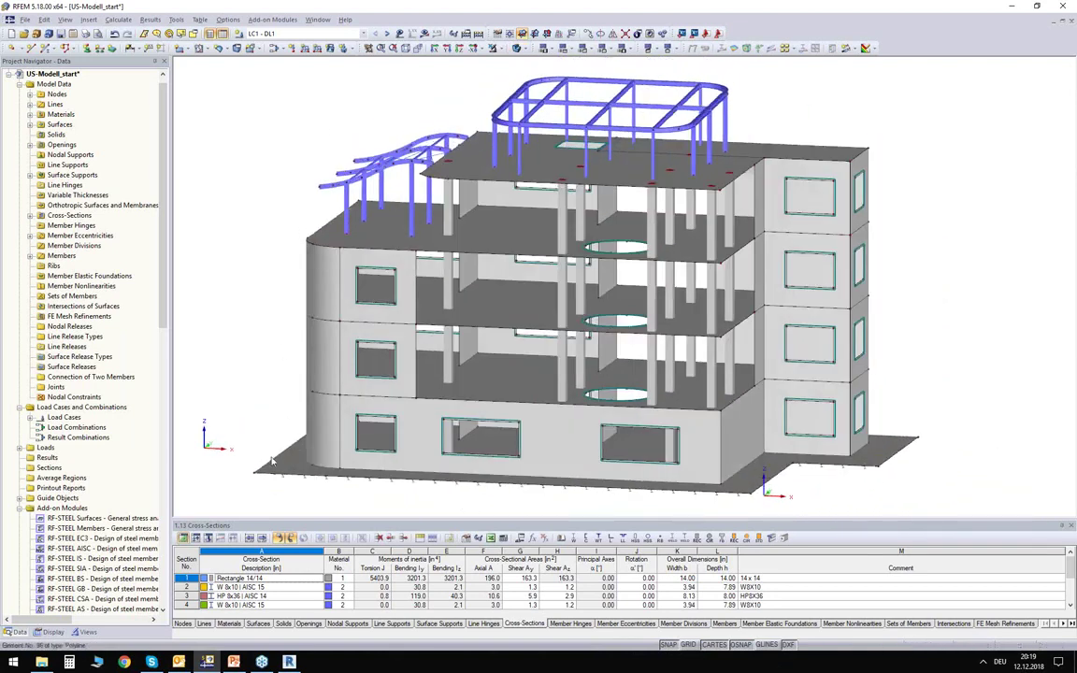
Check the support type of the surface support under the base slab and close its settings without changes.
{"action": "scroll", "coordinate": [248, 458], "scroll_direction": "up", "scroll_amount": 3}
{"action": "left_click", "coordinate": [311, 470]}
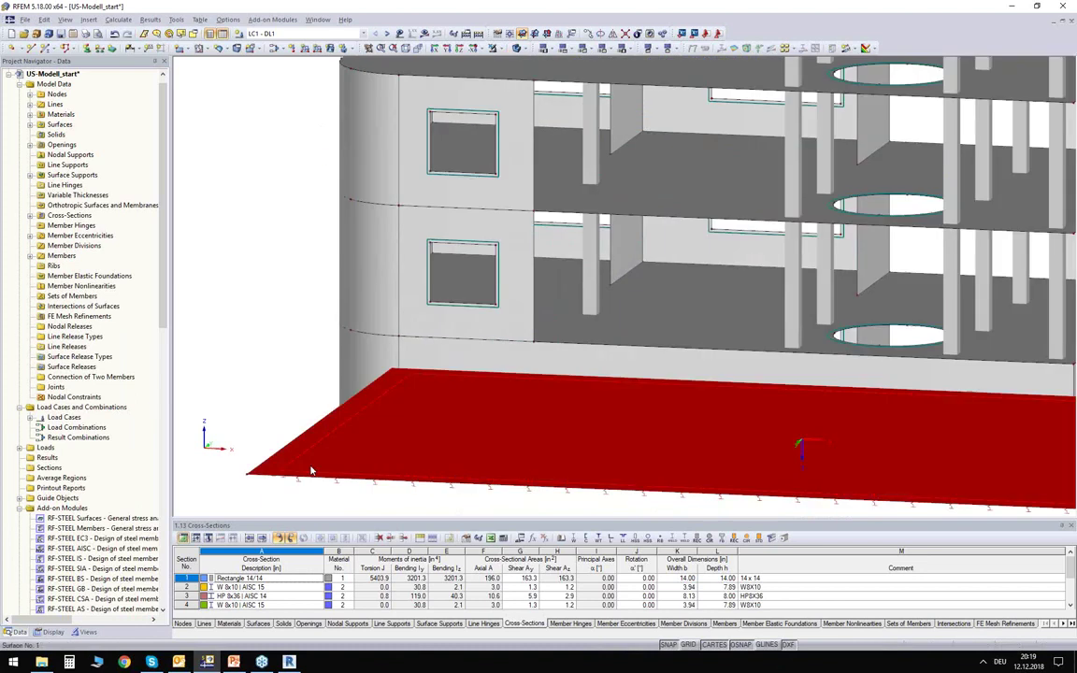
{"action": "double_click", "coordinate": [271, 448]}
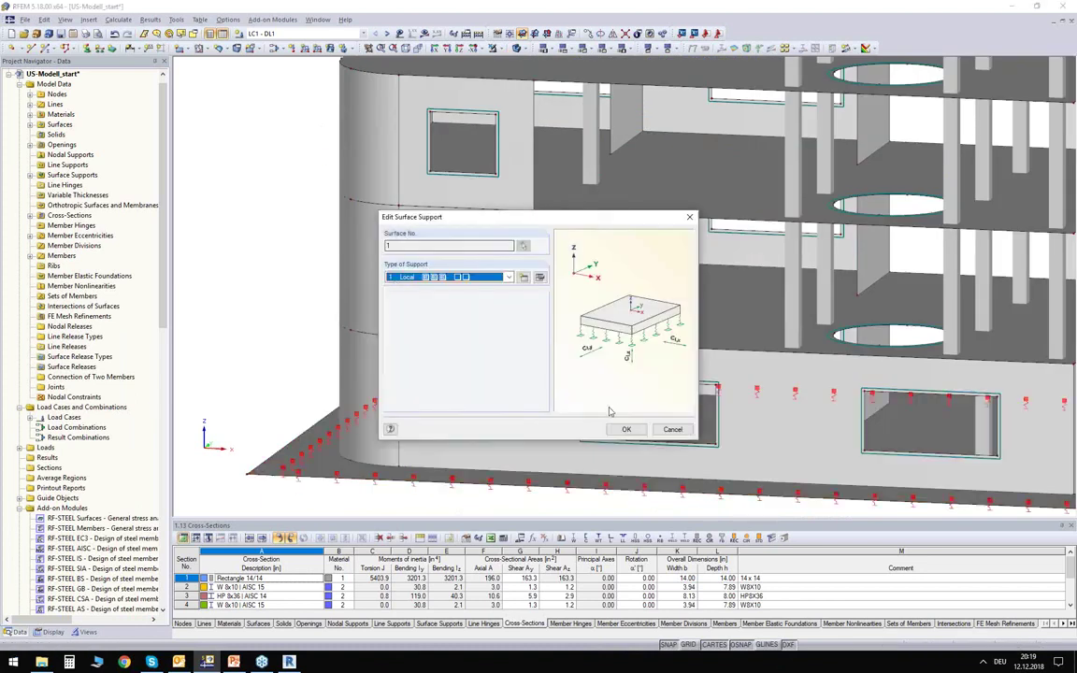
{"action": "key", "text": "Escape"}
{"action": "scroll", "coordinate": [279, 314], "scroll_direction": "down", "scroll_amount": 2}
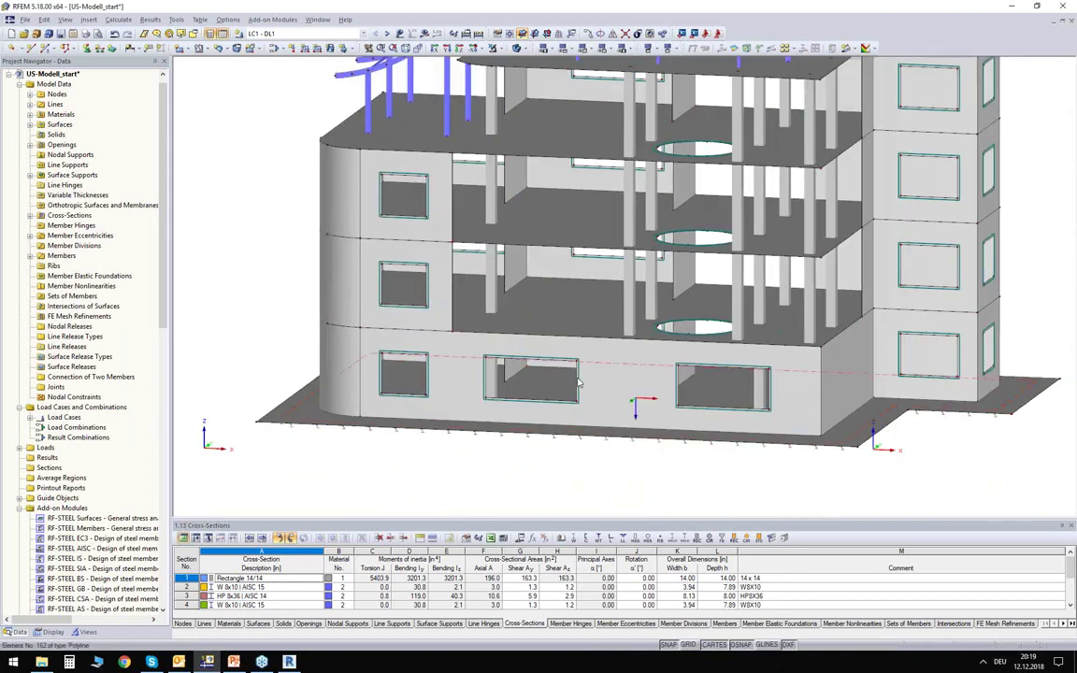
Examine the imported building from several sides, including the curved walls, the floor slabs and the steel roof structures.
{"action": "middle_click_drag", "start_coordinate": [611, 376], "coordinate": [416, 455], "text": "ctrl"}
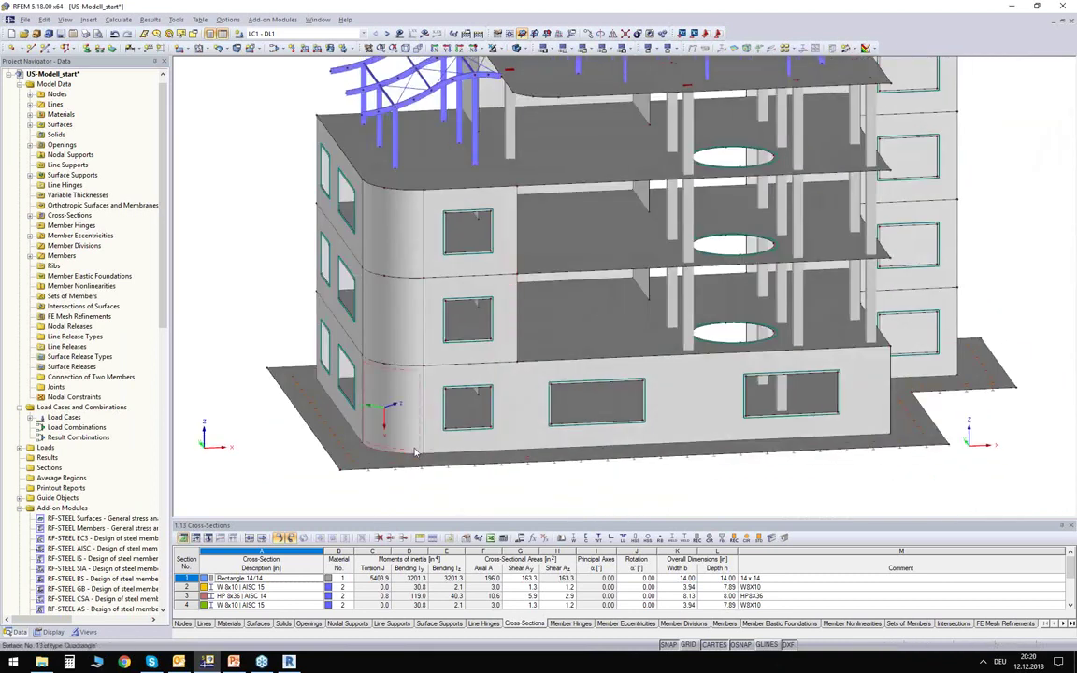
{"action": "left_click", "coordinate": [416, 451]}
{"action": "middle_click_drag", "start_coordinate": [488, 474], "coordinate": [525, 468], "text": "ctrl"}
{"action": "left_click", "coordinate": [269, 248]}
{"action": "middle_click_drag", "start_coordinate": [269, 248], "coordinate": [240, 239], "text": "ctrl"}
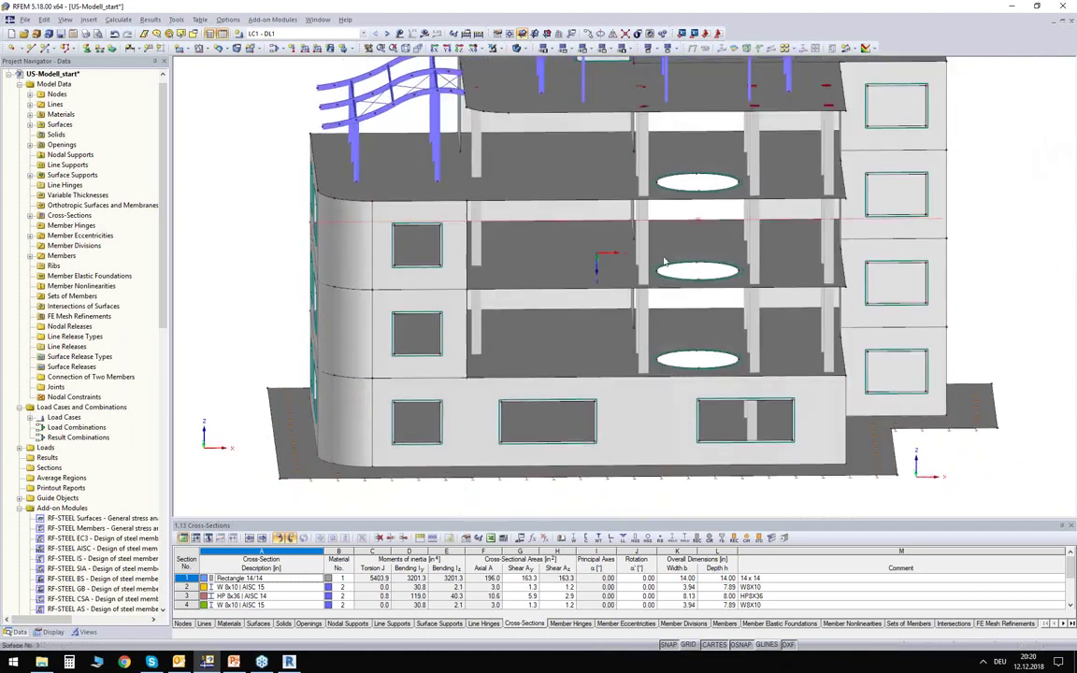
{"action": "middle_click_drag", "start_coordinate": [542, 163], "coordinate": [461, 177], "text": "ctrl"}
{"action": "middle_click_drag", "start_coordinate": [449, 109], "coordinate": [891, 117], "text": "ctrl"}
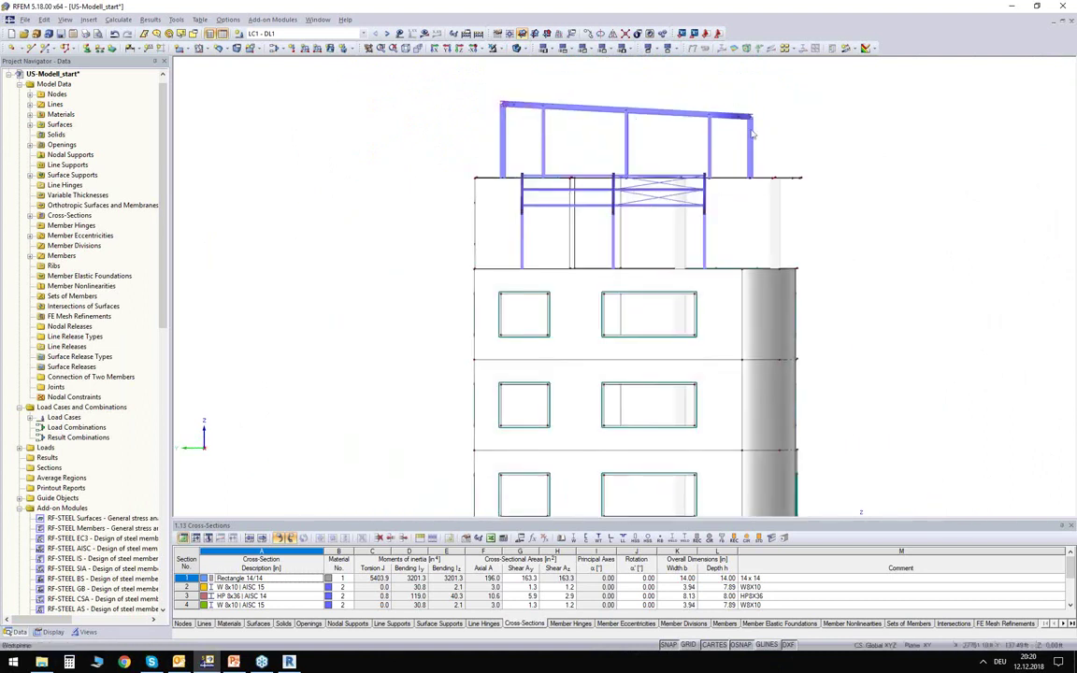
{"action": "middle_click_drag", "start_coordinate": [797, 146], "coordinate": [288, 180], "text": "ctrl"}
{"action": "scroll", "coordinate": [293, 128], "scroll_direction": "down", "scroll_amount": 2}
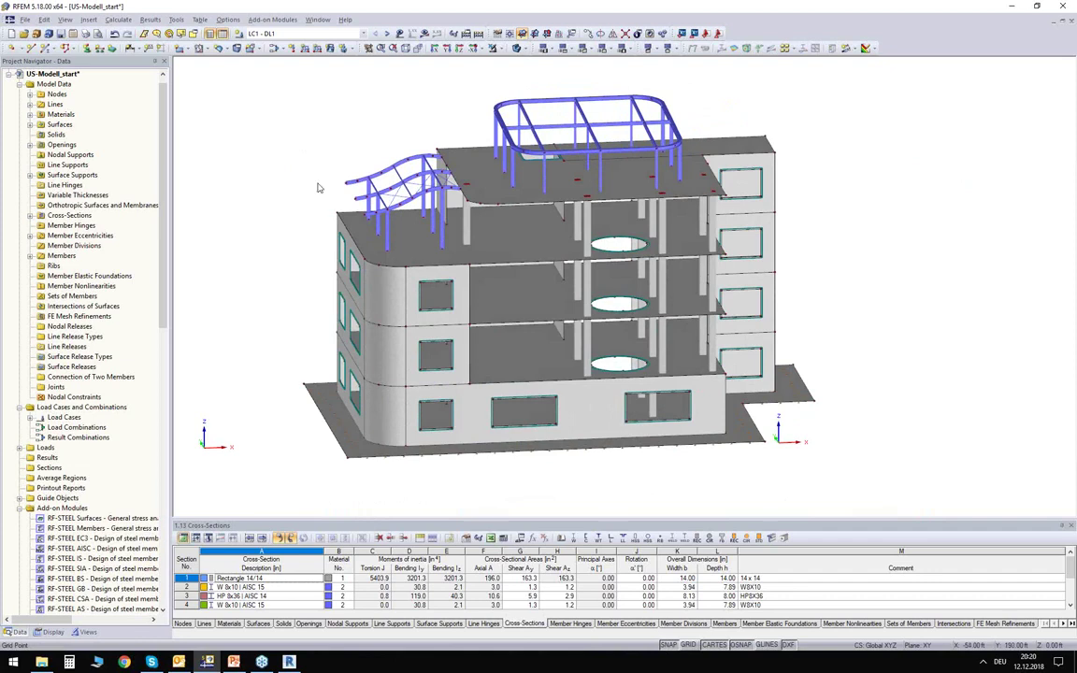
{"action": "scroll", "coordinate": [333, 219], "scroll_direction": "up", "scroll_amount": 2}
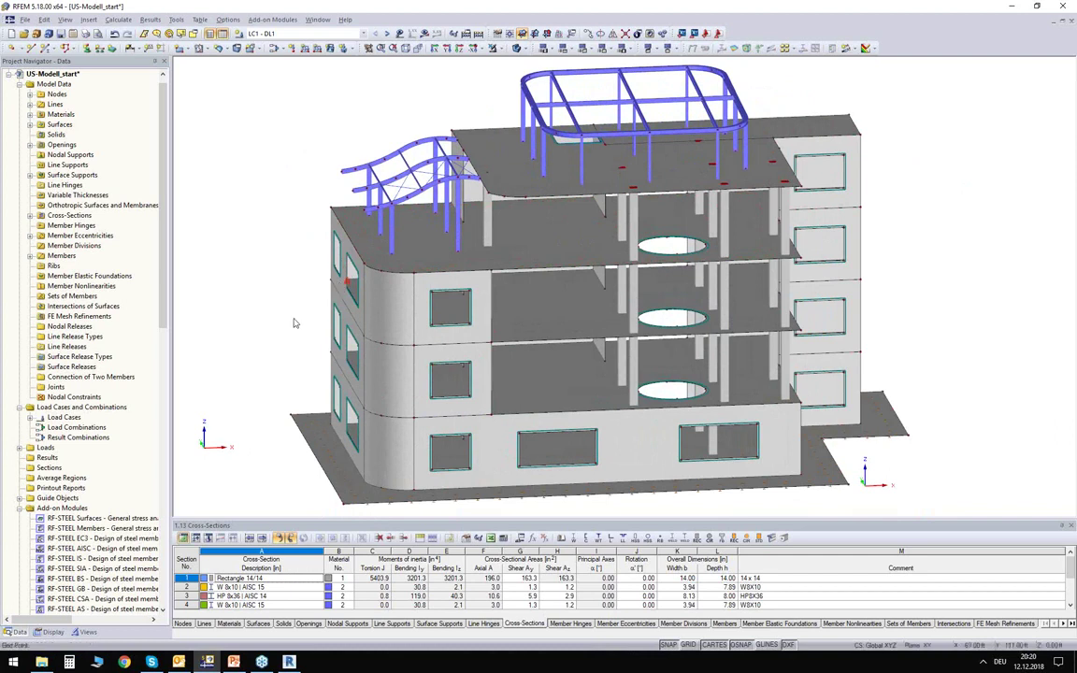
Colour the model by material and review the material assignment of the concrete and steel parts.
{"action": "left_click", "coordinate": [51, 632]}
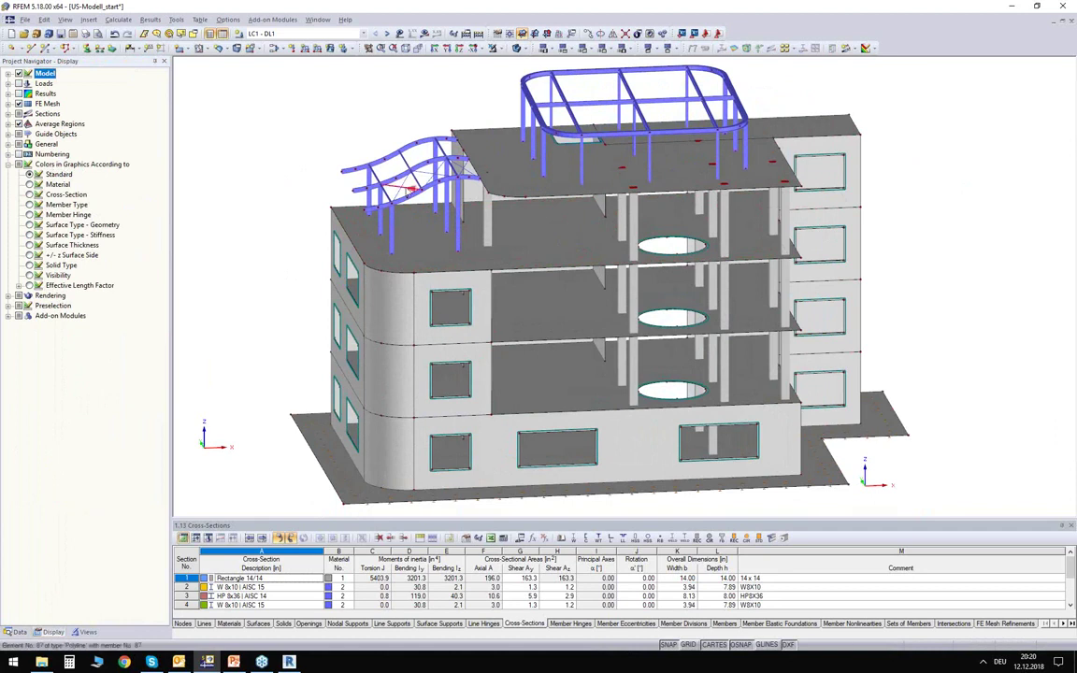
{"action": "middle_click_drag", "start_coordinate": [250, 192], "coordinate": [248, 169], "text": "ctrl"}
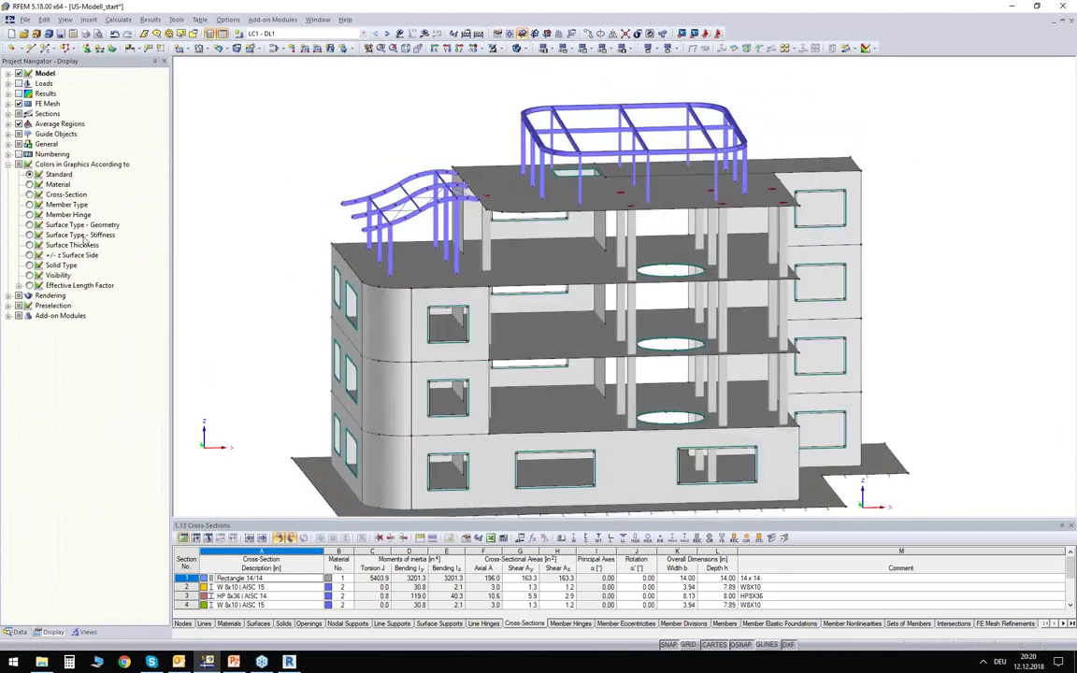
{"action": "left_click", "coordinate": [29, 184]}
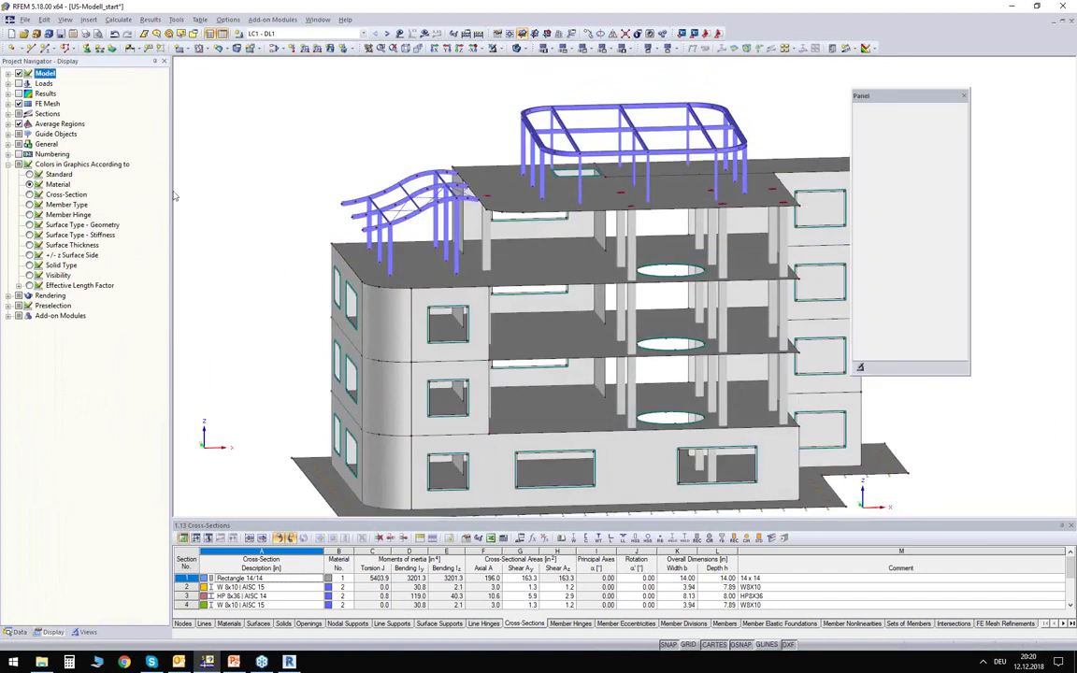
{"action": "middle_click_drag", "start_coordinate": [640, 194], "coordinate": [573, 167]}
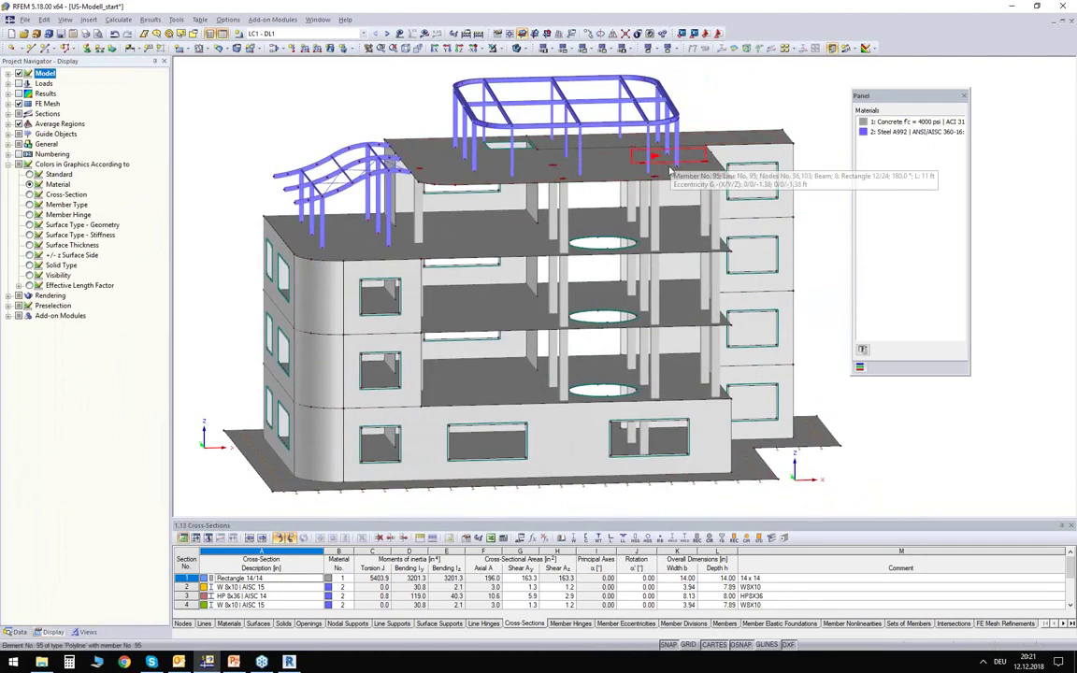
{"action": "left_click", "coordinate": [604, 199]}
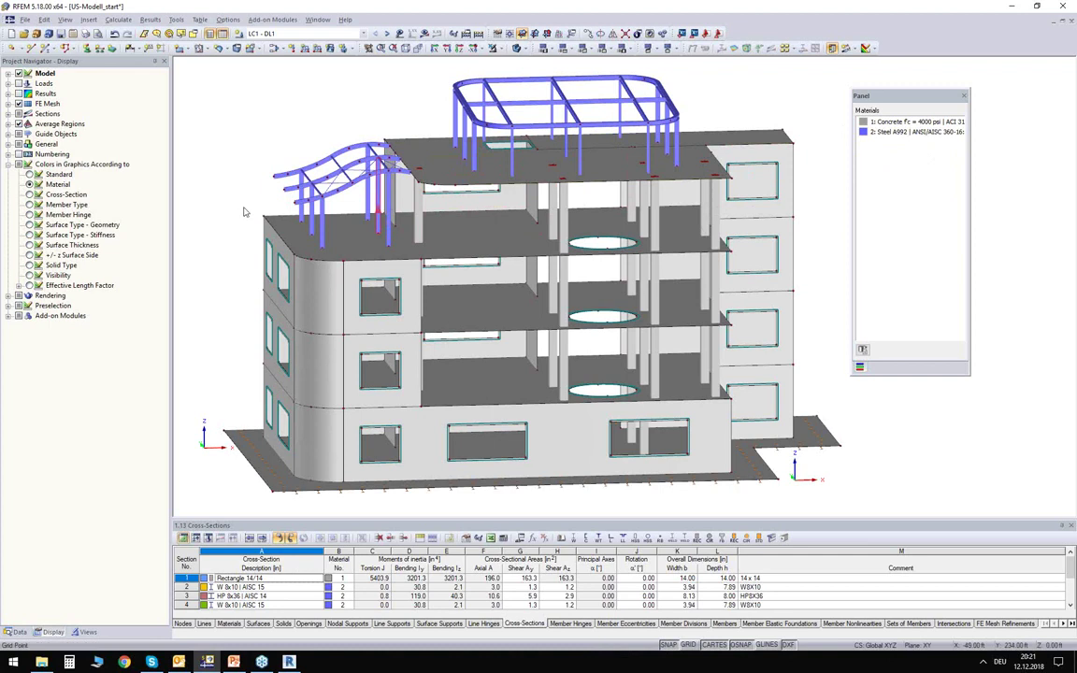
Colour the model by cross-section and compare the columns and roof members with the cross-section legend.
{"action": "middle_click_drag", "start_coordinate": [231, 220], "coordinate": [222, 188], "text": "ctrl"}
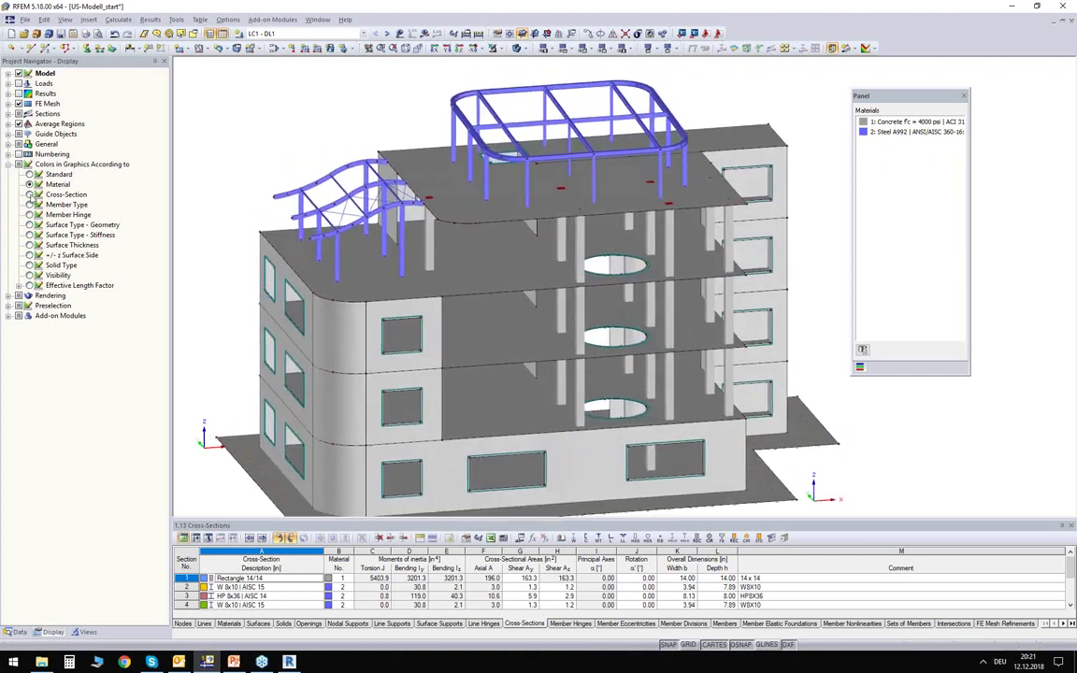
{"action": "left_click", "coordinate": [29, 195]}
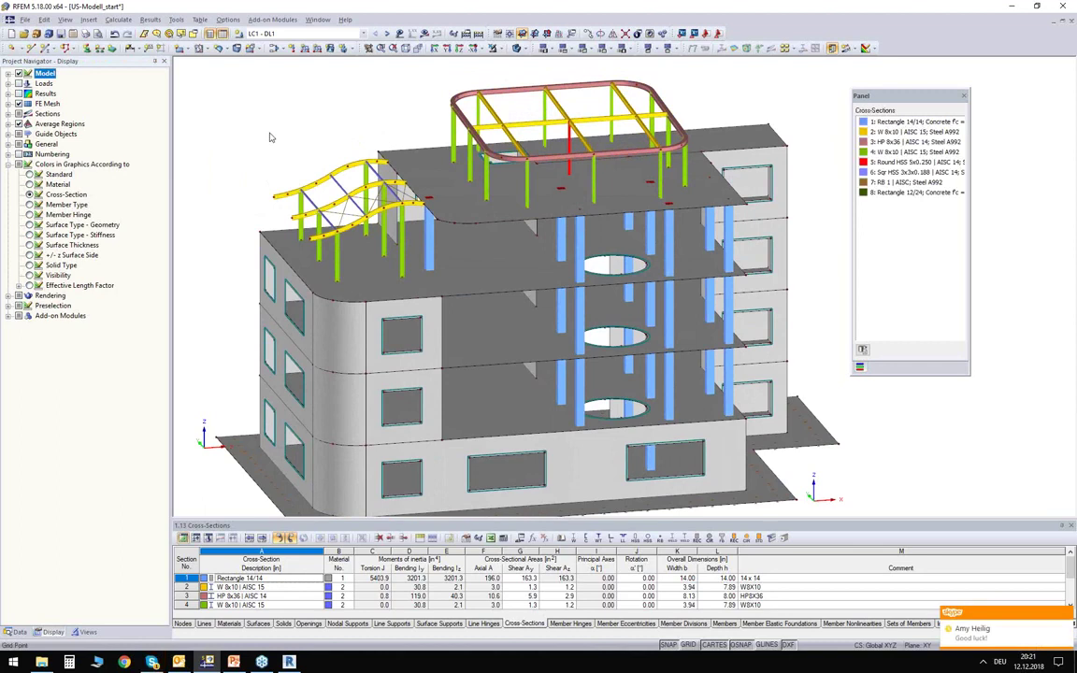
{"action": "middle_click_drag", "start_coordinate": [273, 144], "coordinate": [290, 189]}
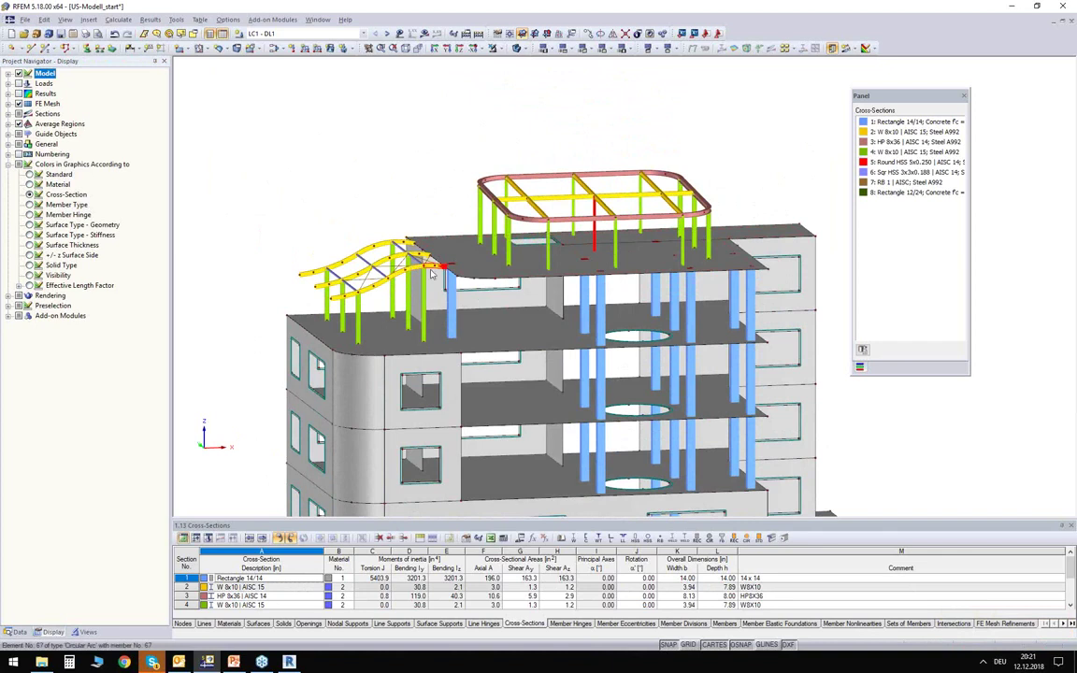
{"action": "scroll", "coordinate": [386, 308], "scroll_direction": "up", "scroll_amount": 3}
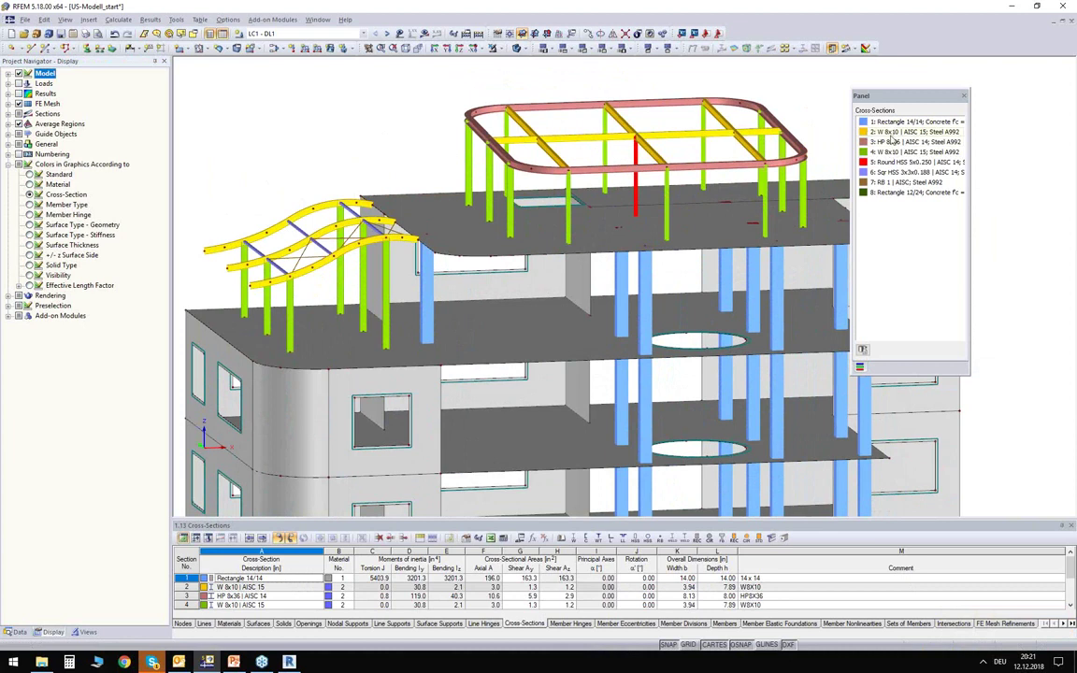
{"action": "left_click_drag", "start_coordinate": [885, 97], "coordinate": [943, 98]}
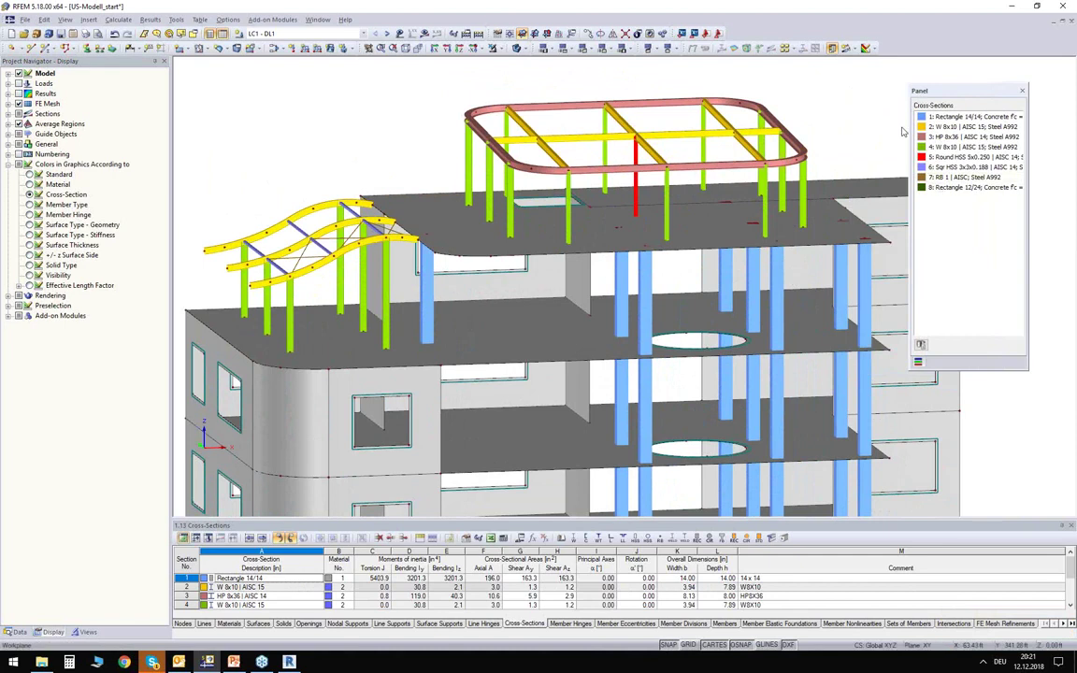
{"action": "middle_click_drag", "start_coordinate": [368, 164], "coordinate": [372, 144]}
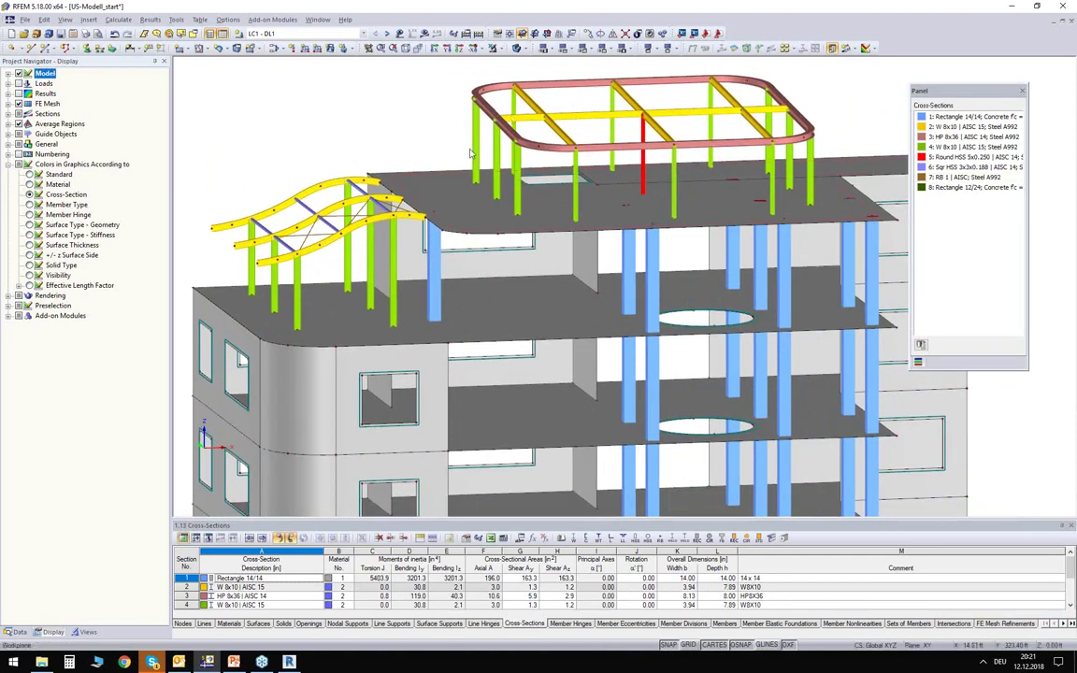
{"action": "scroll", "coordinate": [469, 154], "scroll_direction": "down", "scroll_amount": 3}
{"action": "middle_click_drag", "start_coordinate": [356, 137], "coordinate": [348, 79]}
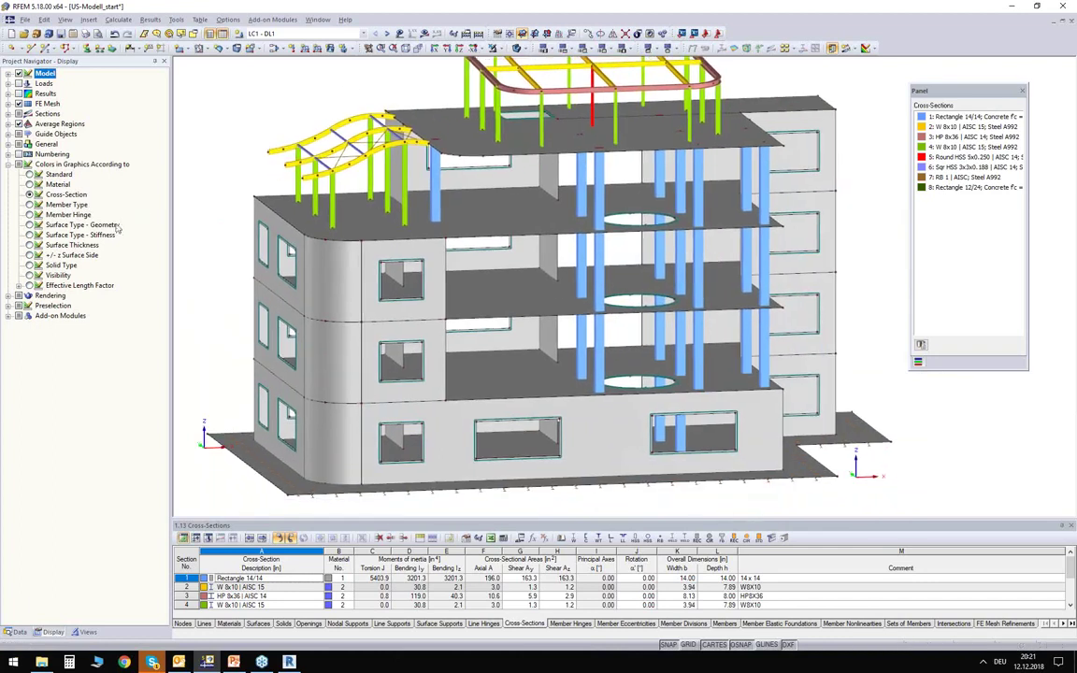
Colour the model by member type and inspect the truss and tension members of the curved canopy.
{"action": "left_click", "coordinate": [29, 204]}
{"action": "scroll", "coordinate": [266, 104], "scroll_direction": "up", "scroll_amount": 2}
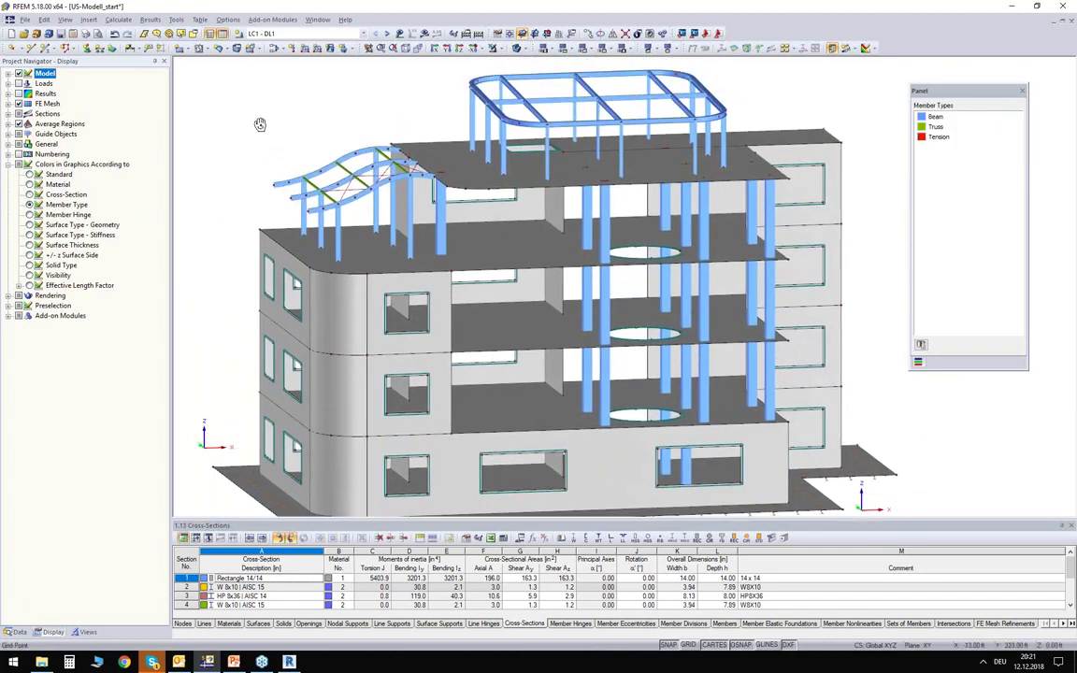
{"action": "middle_click_drag", "start_coordinate": [258, 125], "coordinate": [311, 147]}
{"action": "scroll", "coordinate": [311, 147], "scroll_direction": "up", "scroll_amount": 1}
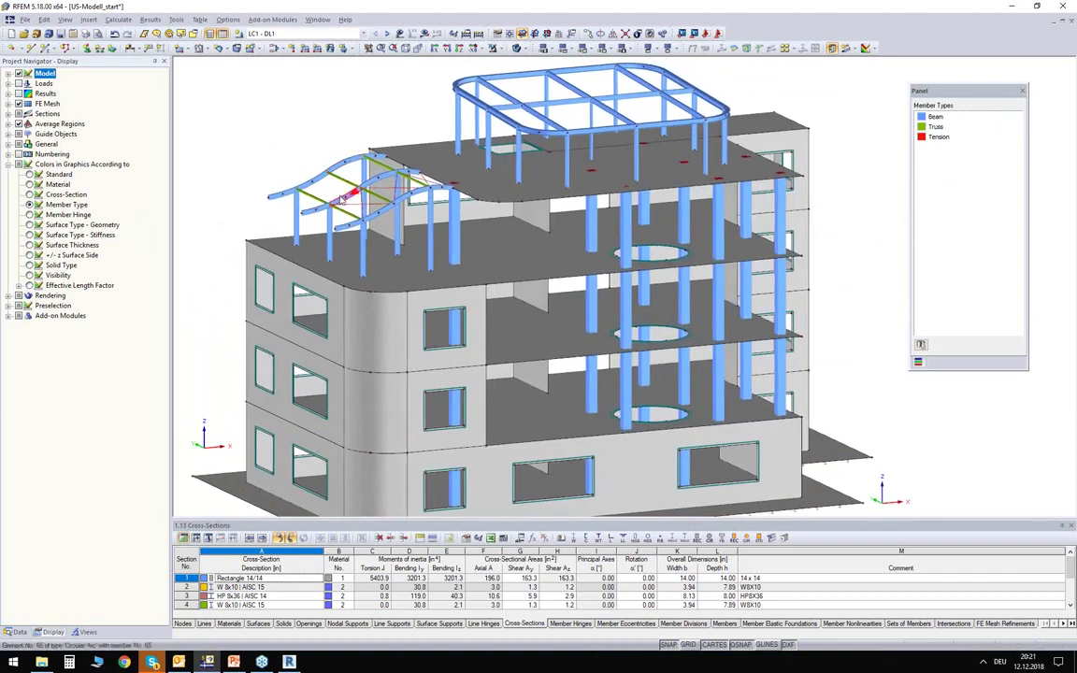
{"action": "scroll", "coordinate": [306, 183], "scroll_direction": "up", "scroll_amount": 1}
{"action": "scroll", "coordinate": [344, 199], "scroll_direction": "up", "scroll_amount": 5}
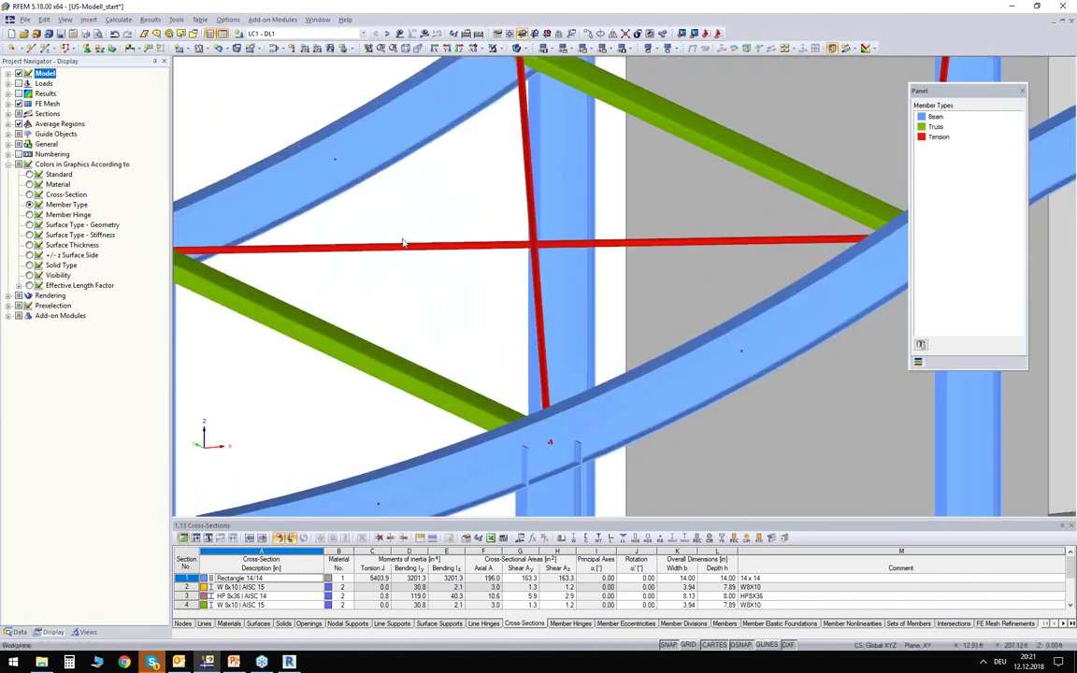
{"action": "scroll", "coordinate": [443, 233], "scroll_direction": "down", "scroll_amount": 3}
{"action": "left_click_drag", "start_coordinate": [951, 90], "coordinate": [986, 140]}
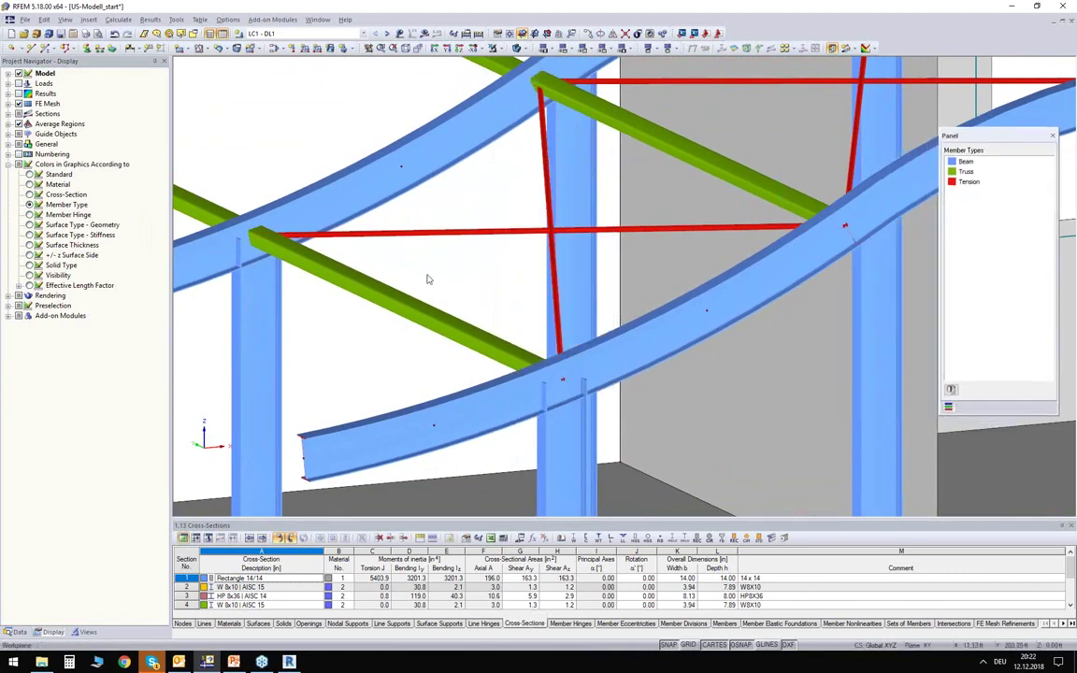
Look up the cross-sections of the canopy's truss member and tension rod in the cross-section table.
{"action": "left_click", "coordinate": [381, 297]}
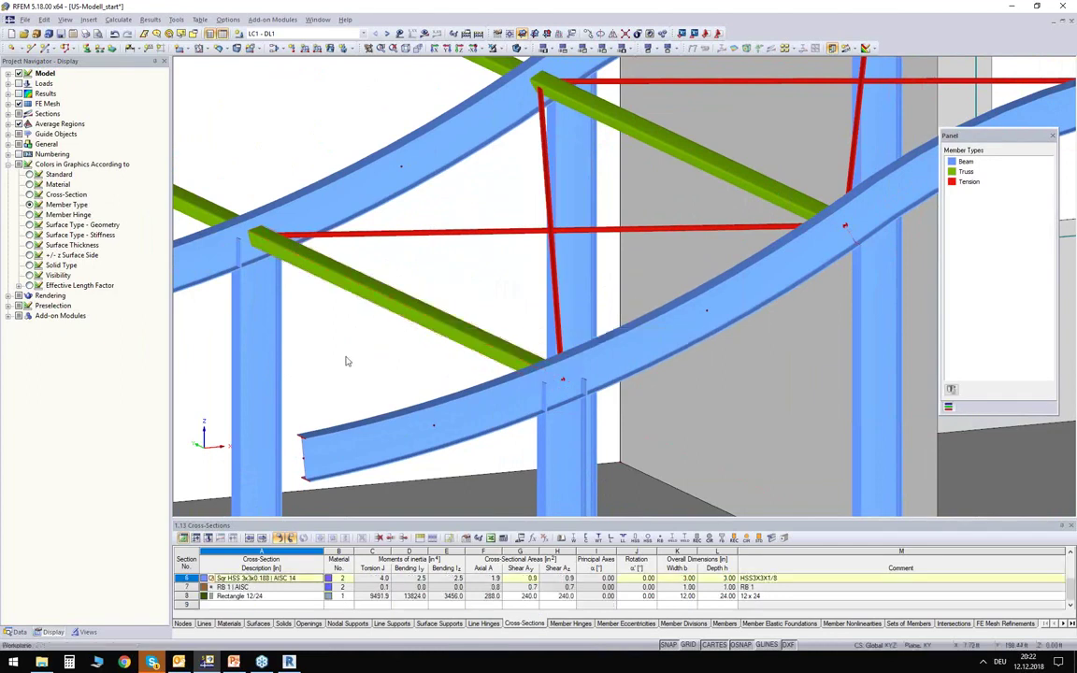
{"action": "left_click", "coordinate": [398, 232]}
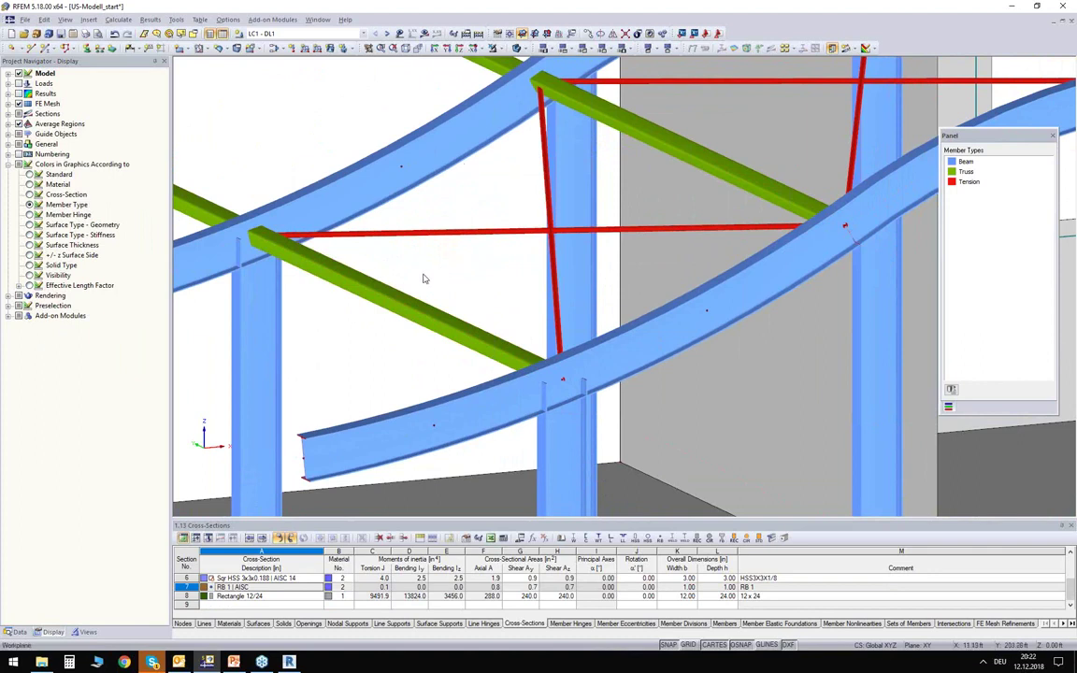
{"action": "left_click", "coordinate": [355, 281]}
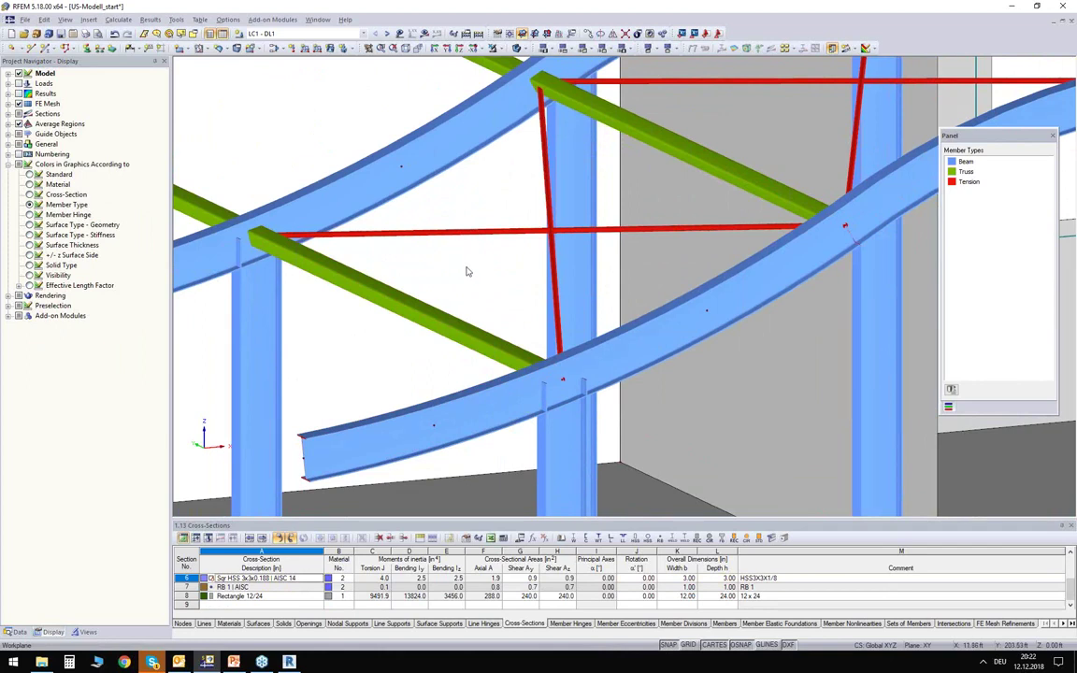
{"action": "middle_click_drag", "start_coordinate": [468, 272], "coordinate": [422, 293]}
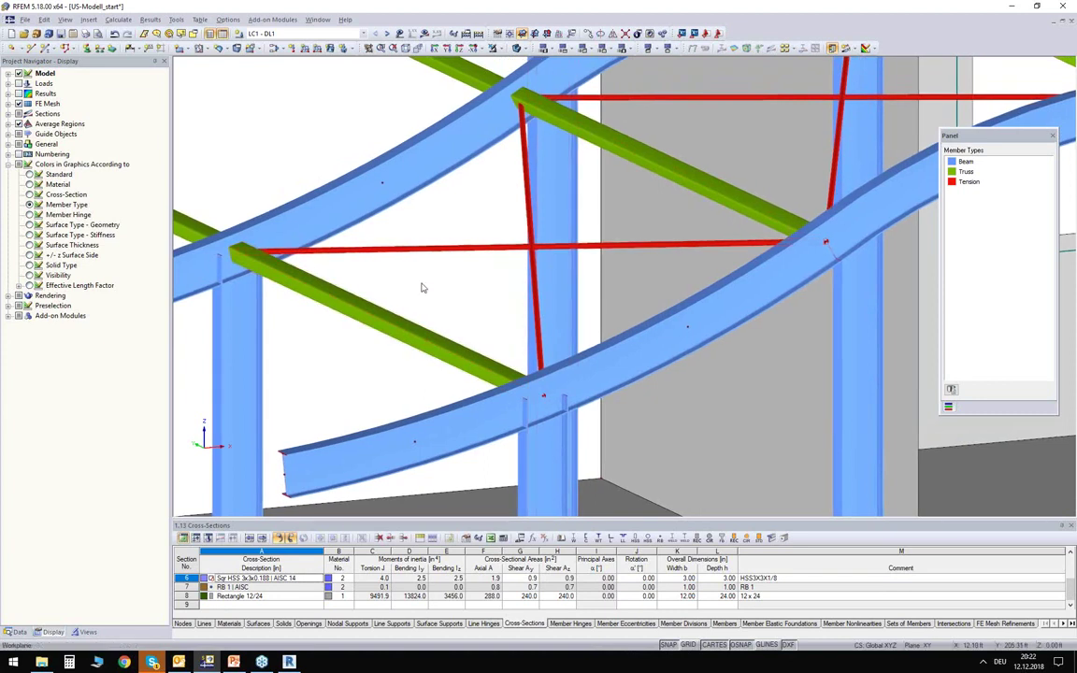
{"action": "scroll", "coordinate": [444, 306], "scroll_direction": "down", "scroll_amount": 5}
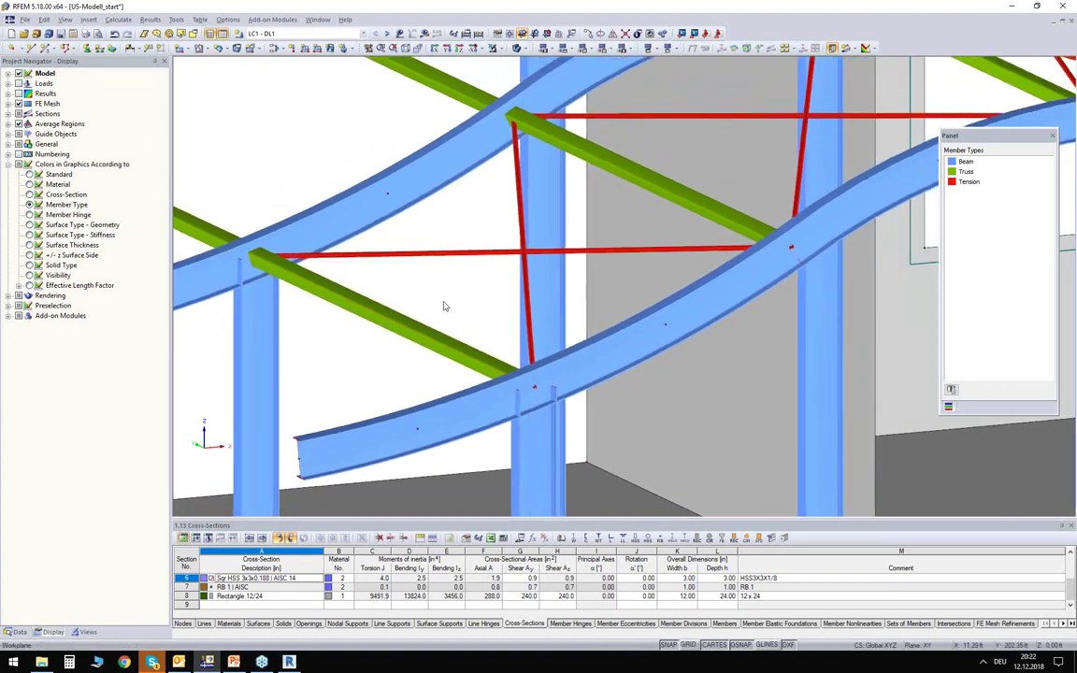
{"action": "scroll", "coordinate": [444, 306], "scroll_direction": "down", "scroll_amount": 5}
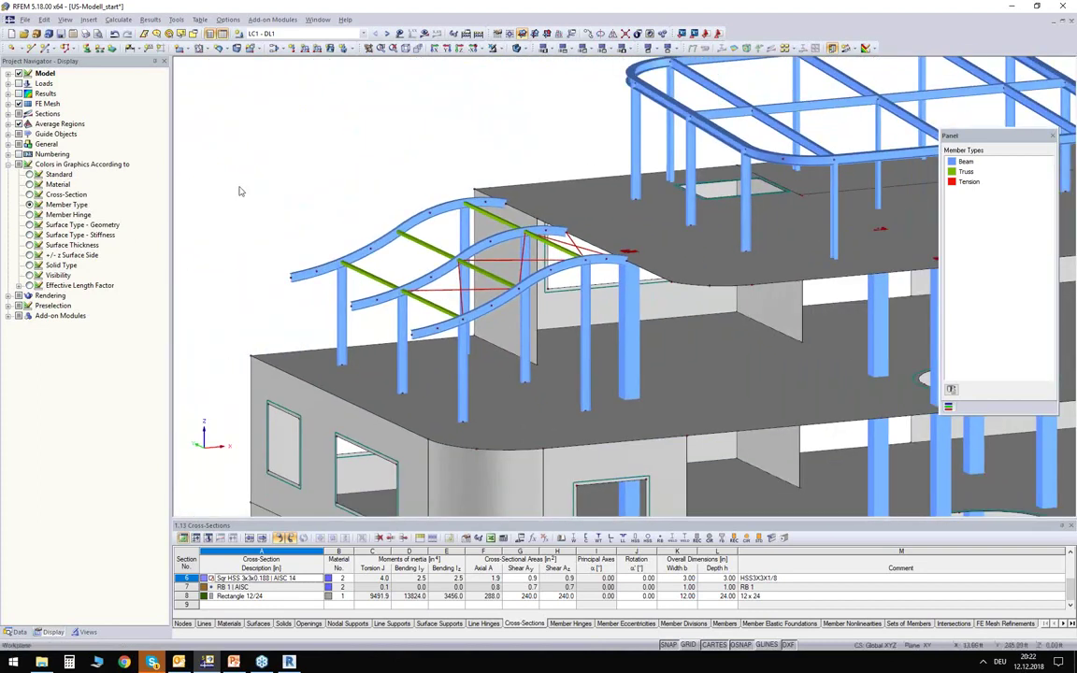
Colour the model by surface thickness and review the thicknesses of the slabs and walls.
{"action": "scroll", "coordinate": [236, 189], "scroll_direction": "down", "scroll_amount": 4}
{"action": "left_click", "coordinate": [29, 246]}
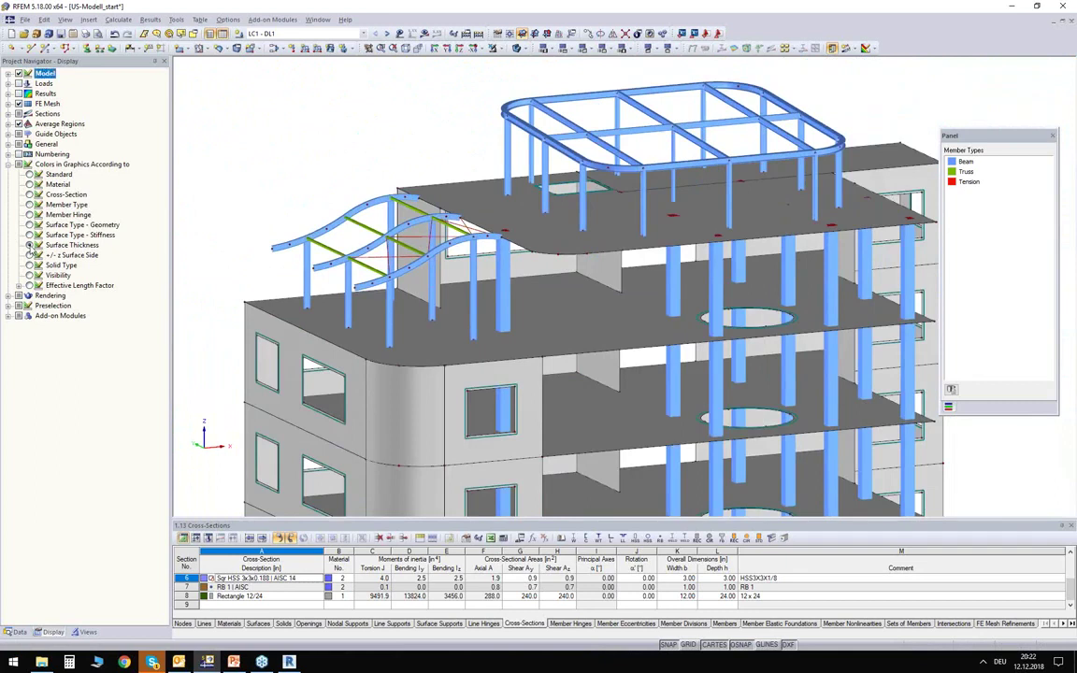
{"action": "middle_click_drag", "start_coordinate": [343, 239], "coordinate": [308, 178]}
{"action": "scroll", "coordinate": [310, 187], "scroll_direction": "down", "scroll_amount": 1}
{"action": "middle_click_drag", "start_coordinate": [278, 127], "coordinate": [281, 229], "text": "ctrl"}
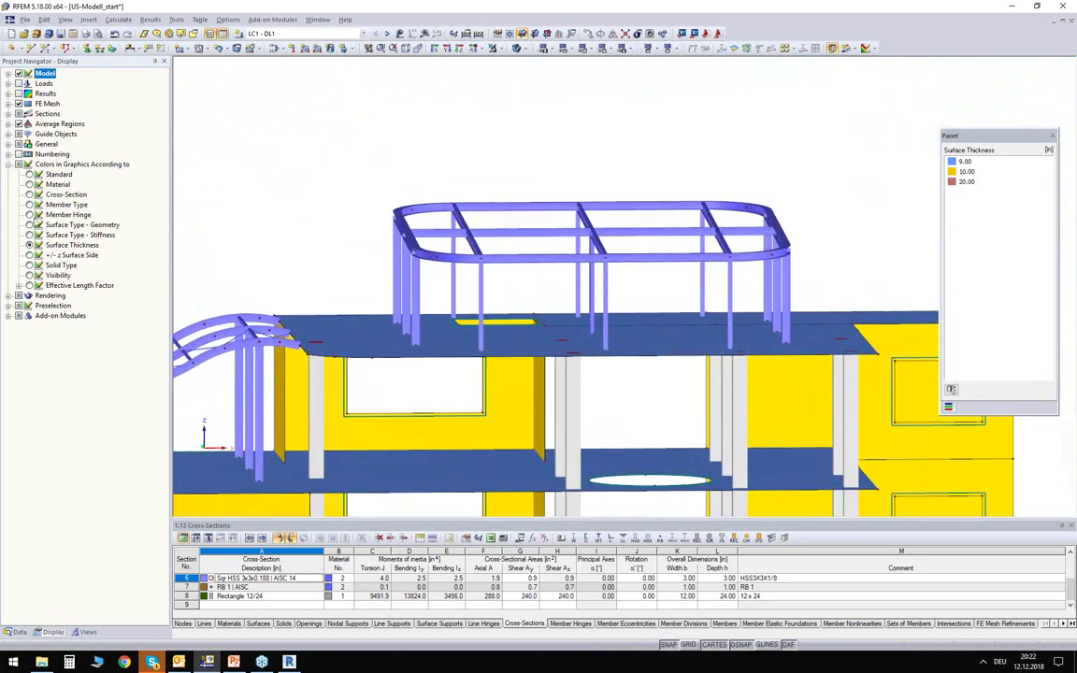
Colour the model by member hinge and examine the hinges of the steel frame on the upper roof.
{"action": "middle_click_drag", "start_coordinate": [404, 257], "coordinate": [365, 239], "text": "ctrl"}
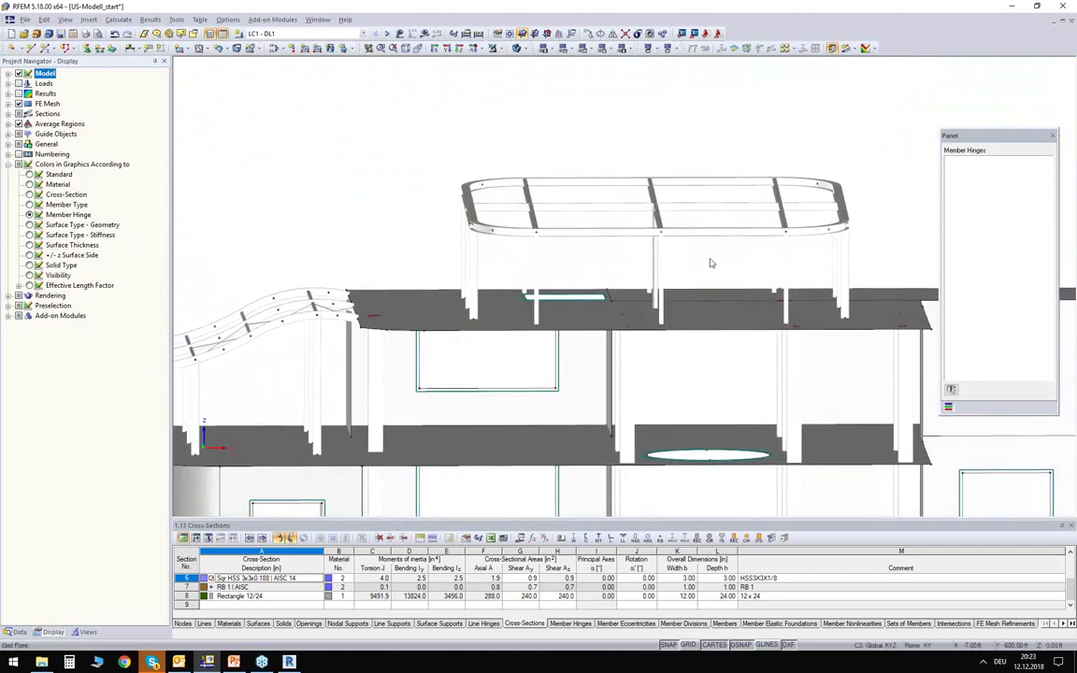
{"action": "middle_click_drag", "start_coordinate": [718, 260], "coordinate": [862, 176], "text": "ctrl"}
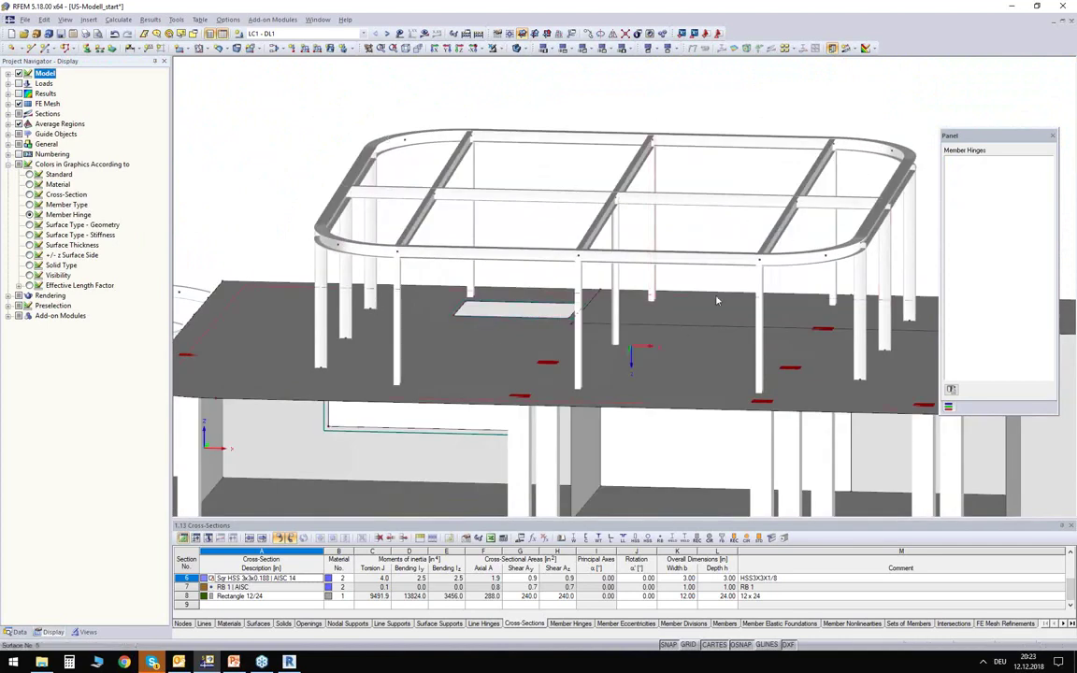
Create a member hinge in the local member axes x,y,z with the rotations φy and φz released.
{"action": "mouse_move", "coordinate": [706, 284]}
{"action": "middle_mouse_down", "text": "ctrl"}
{"action": "mouse_move", "coordinate": [704, 295]}
{"action": "mouse_move", "coordinate": [688, 293]}
{"action": "middle_mouse_up", "text": "ctrl"}
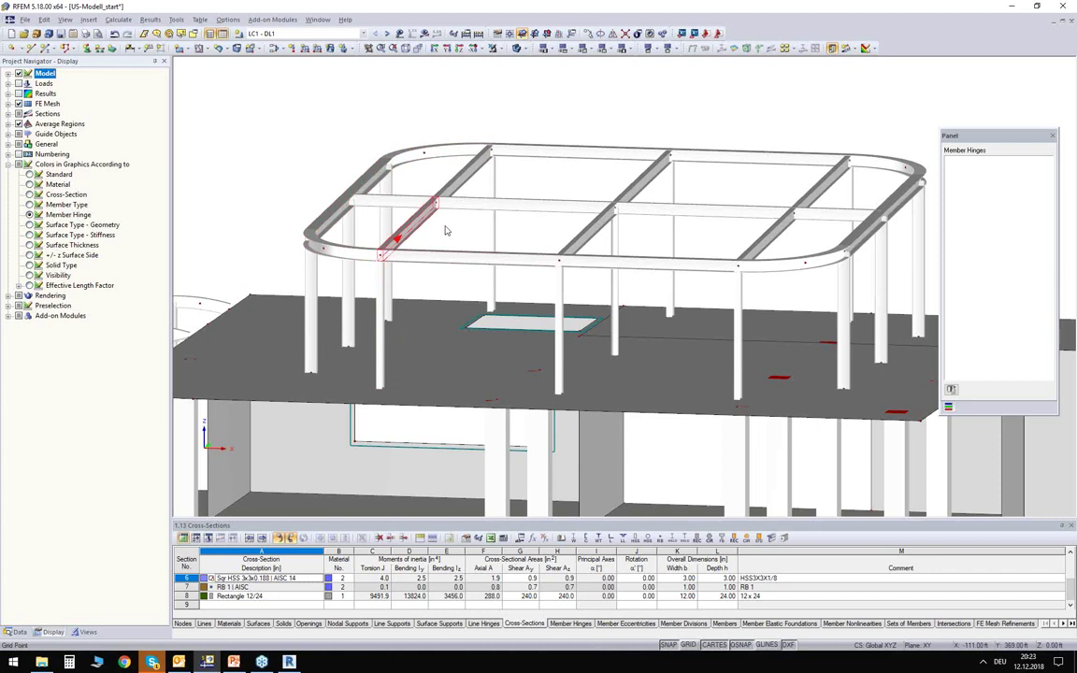
{"action": "left_click", "coordinate": [450, 228]}
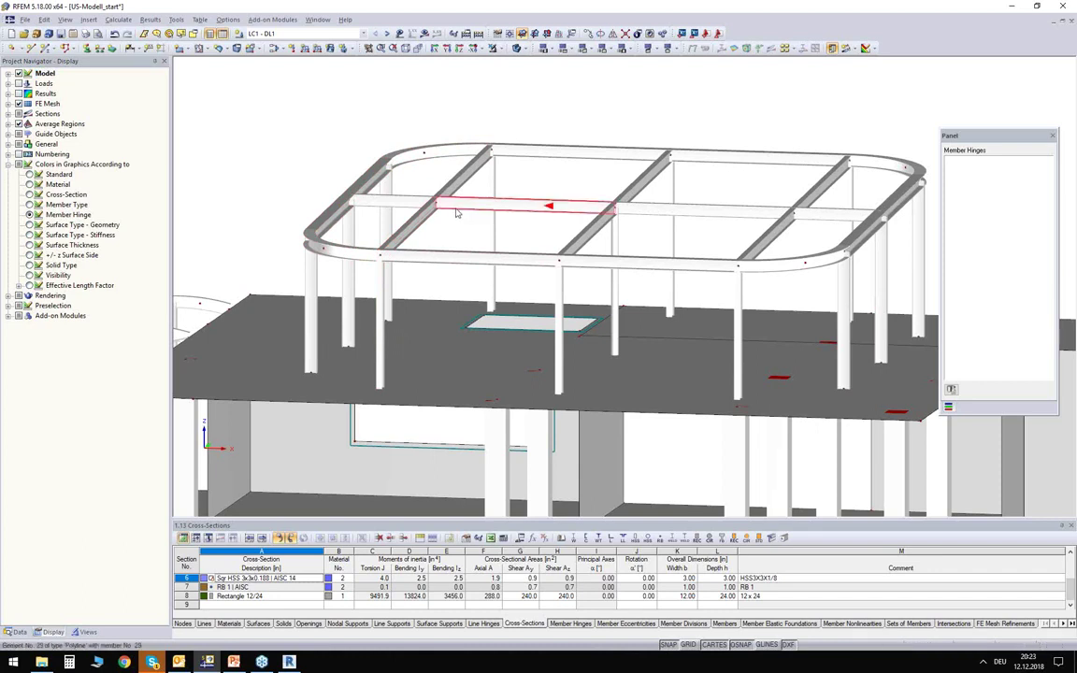
{"action": "left_click", "coordinate": [15, 632]}
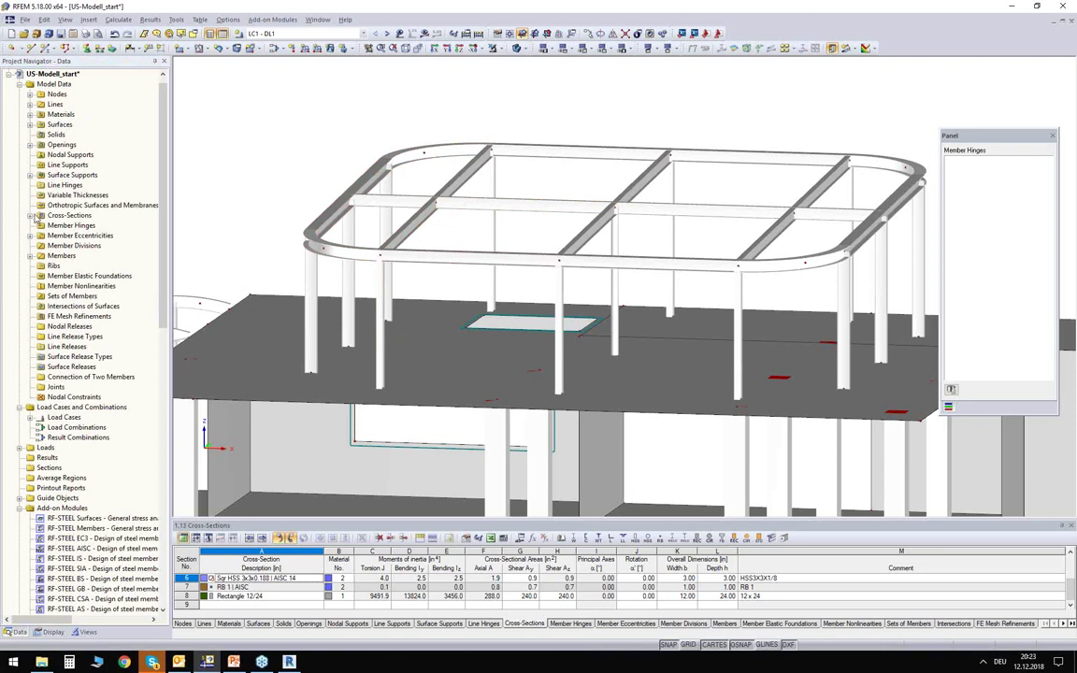
{"action": "right_click", "coordinate": [71, 225]}
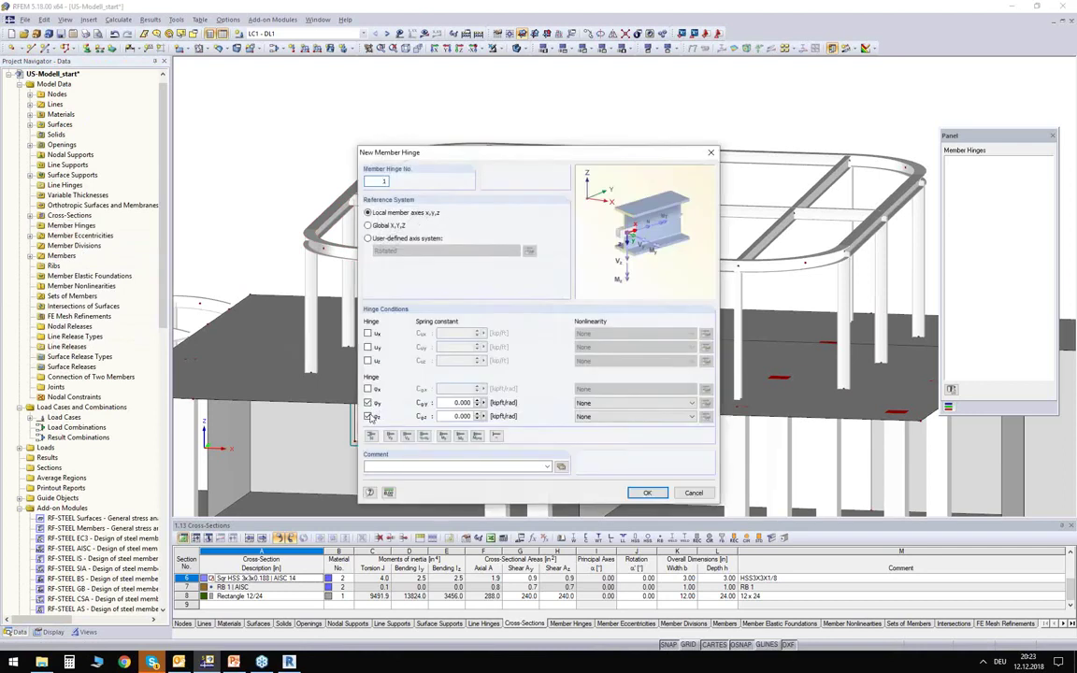
{"action": "left_click", "coordinate": [645, 494]}
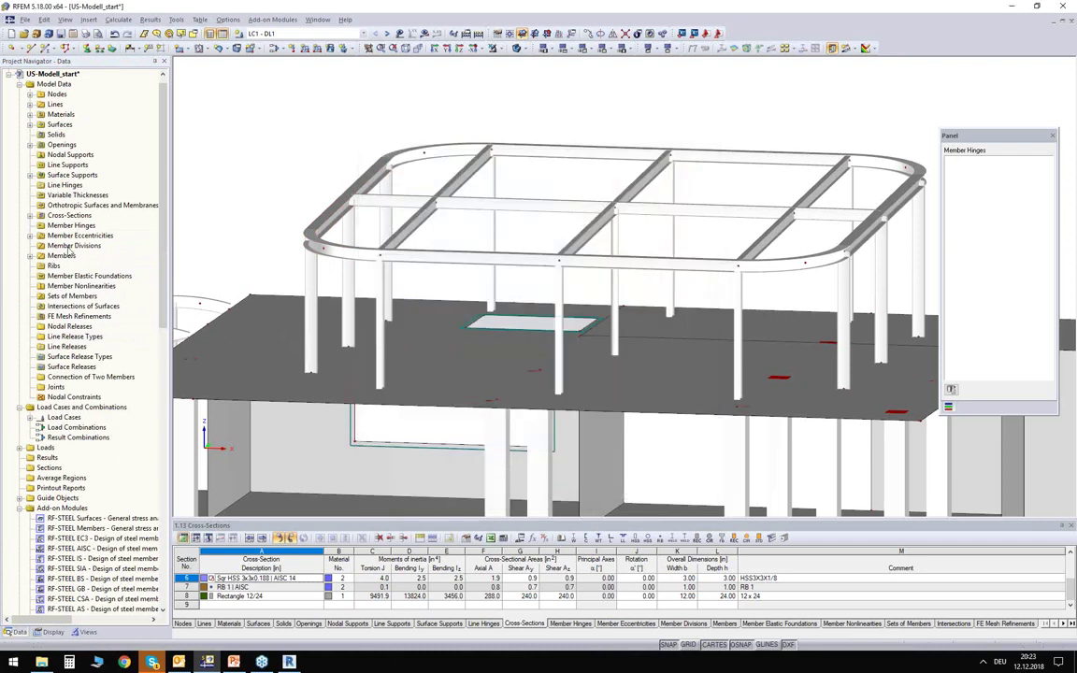
Begin assigning the new hinge graphically, picking the upper roof frame's three crossbeams and both outer ends of its longitudinal beam.
{"action": "left_click", "coordinate": [30, 226]}
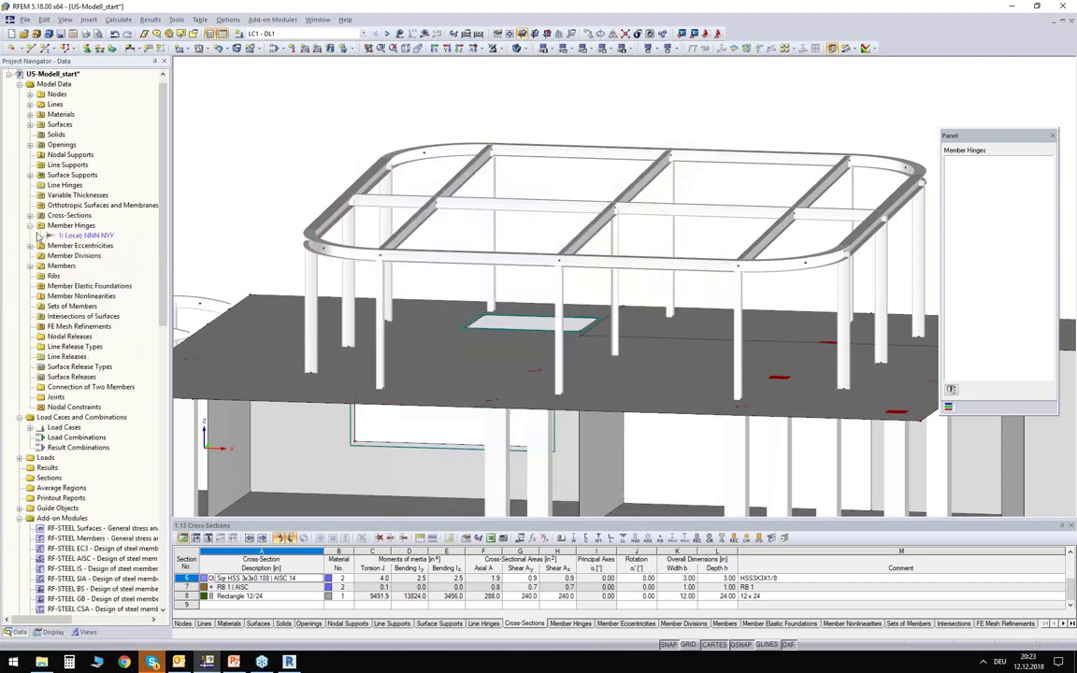
{"action": "right_click", "coordinate": [83, 236]}
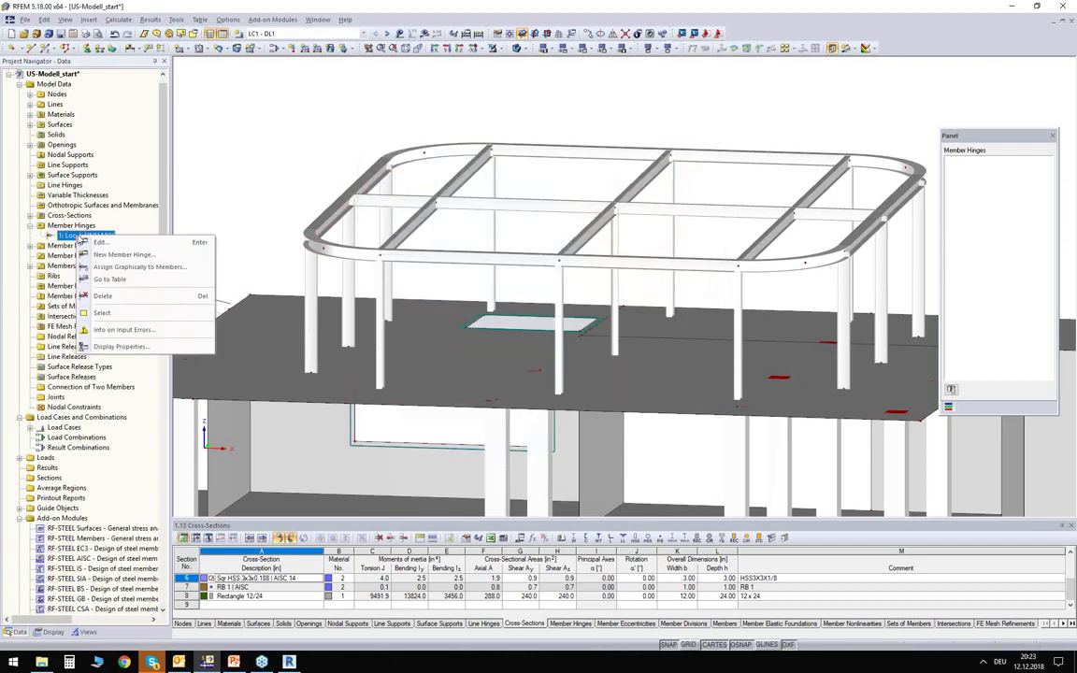
{"action": "left_click", "coordinate": [145, 270]}
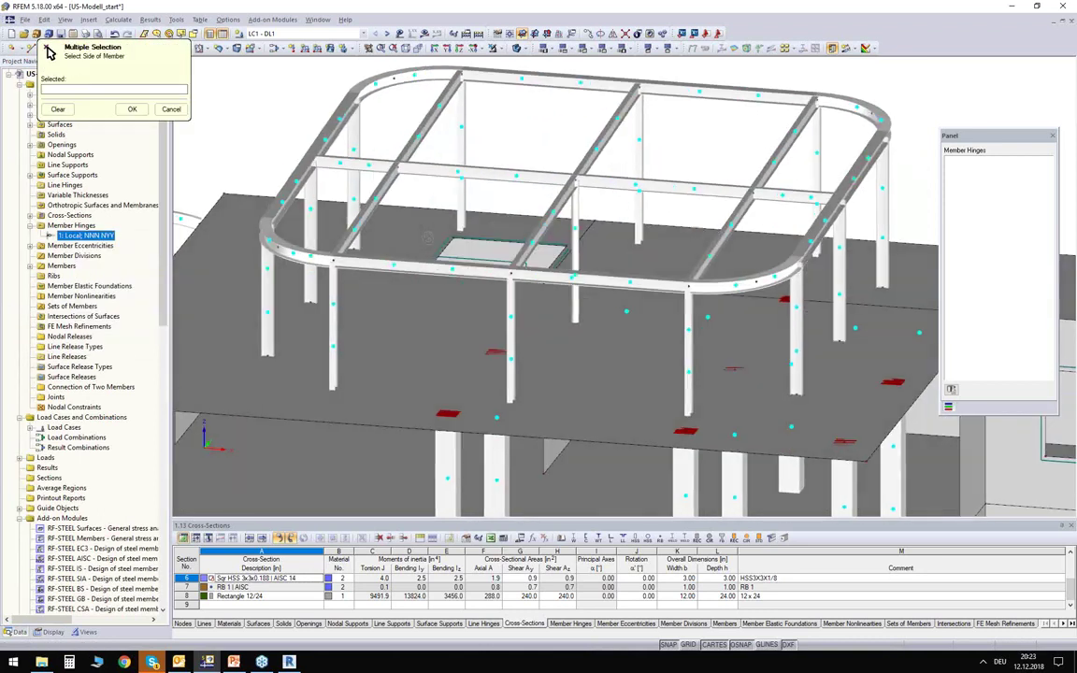
{"action": "left_click", "coordinate": [331, 161]}
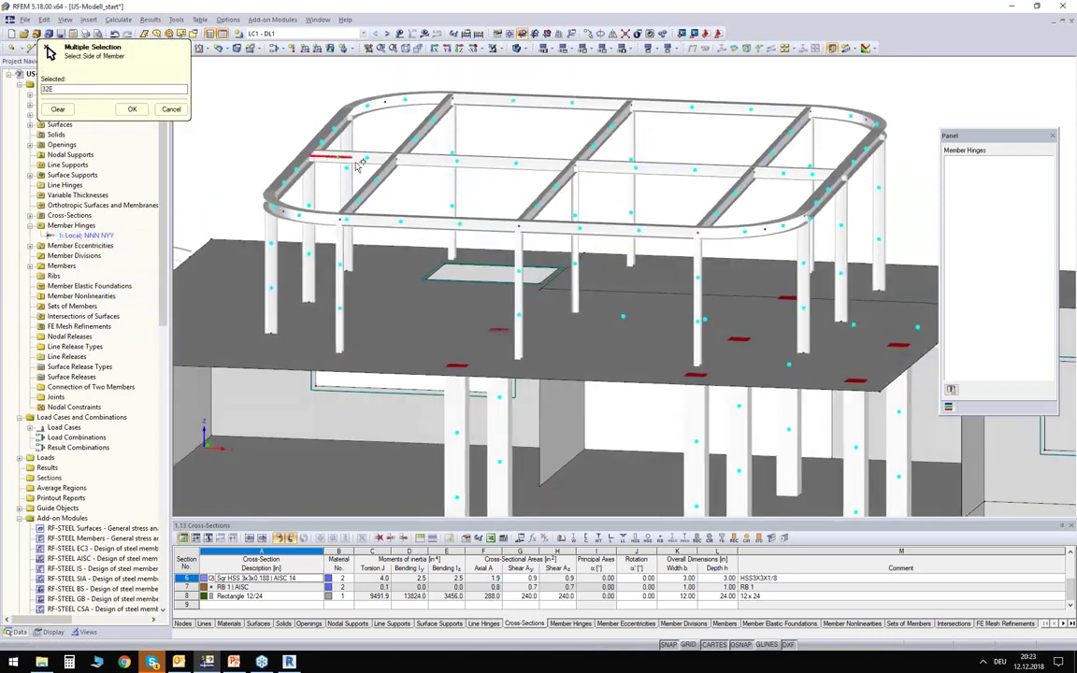
{"action": "left_click", "coordinate": [804, 172]}
{"action": "left_click", "coordinate": [790, 141]}
{"action": "left_click", "coordinate": [601, 133]}
{"action": "left_click", "coordinate": [423, 129]}
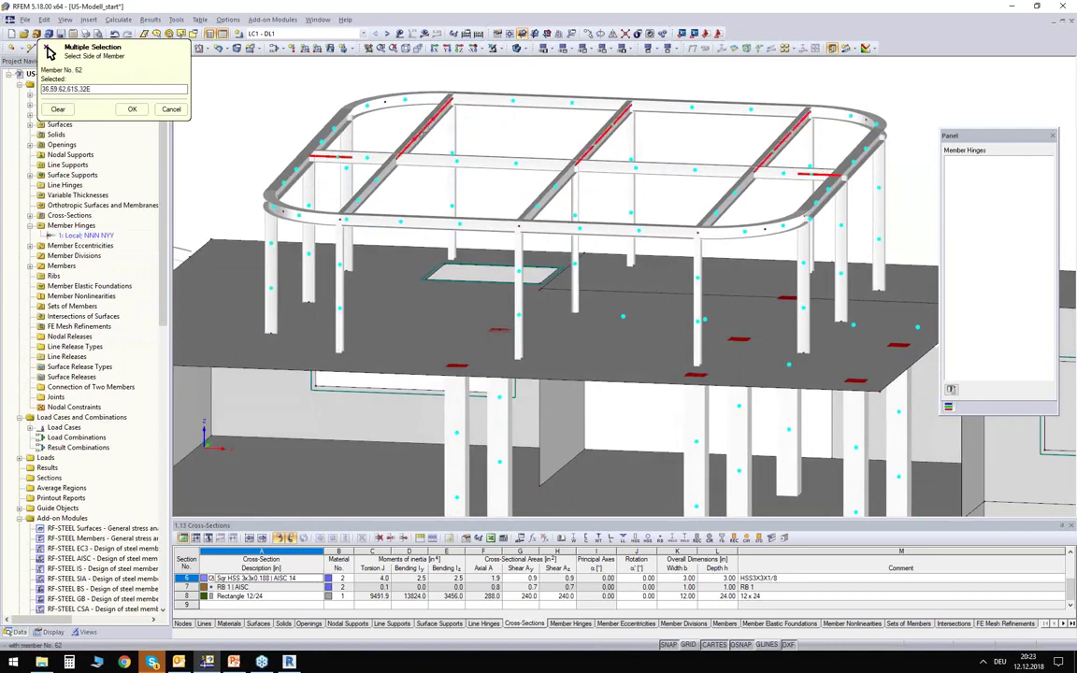
{"action": "left_click", "coordinate": [373, 188]}
{"action": "left_click", "coordinate": [549, 189]}
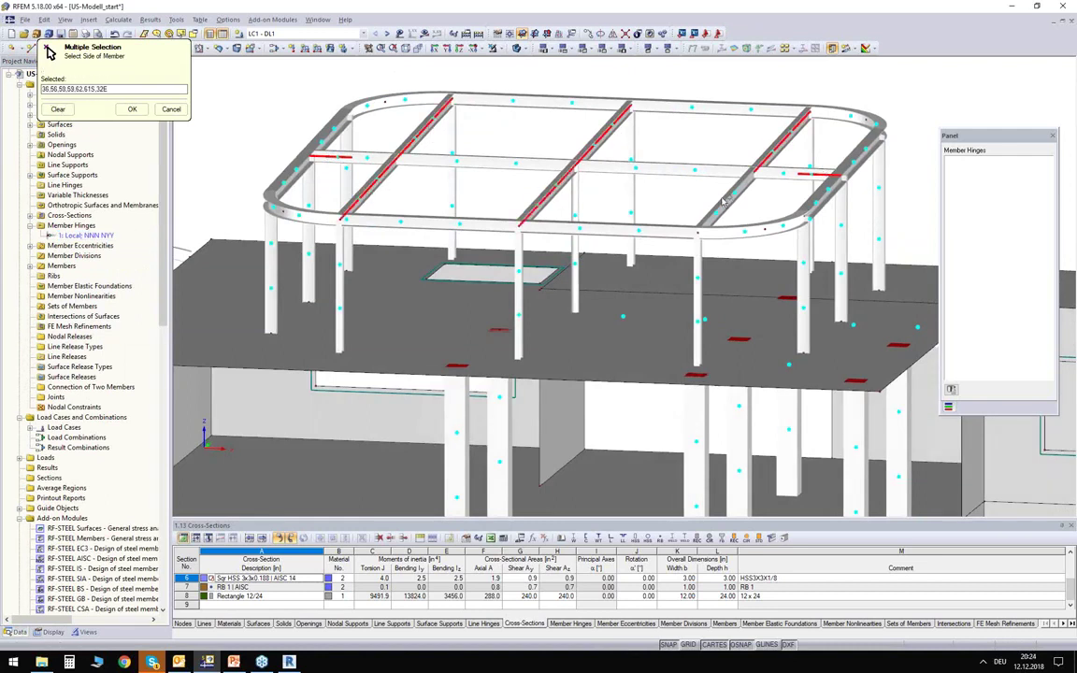
{"action": "left_click", "coordinate": [731, 204]}
Add the lower ends of all the roof frame's columns to the hinge selection and apply the assignment.
{"action": "middle_click_drag", "start_coordinate": [672, 251], "coordinate": [731, 202], "text": "ctrl"}
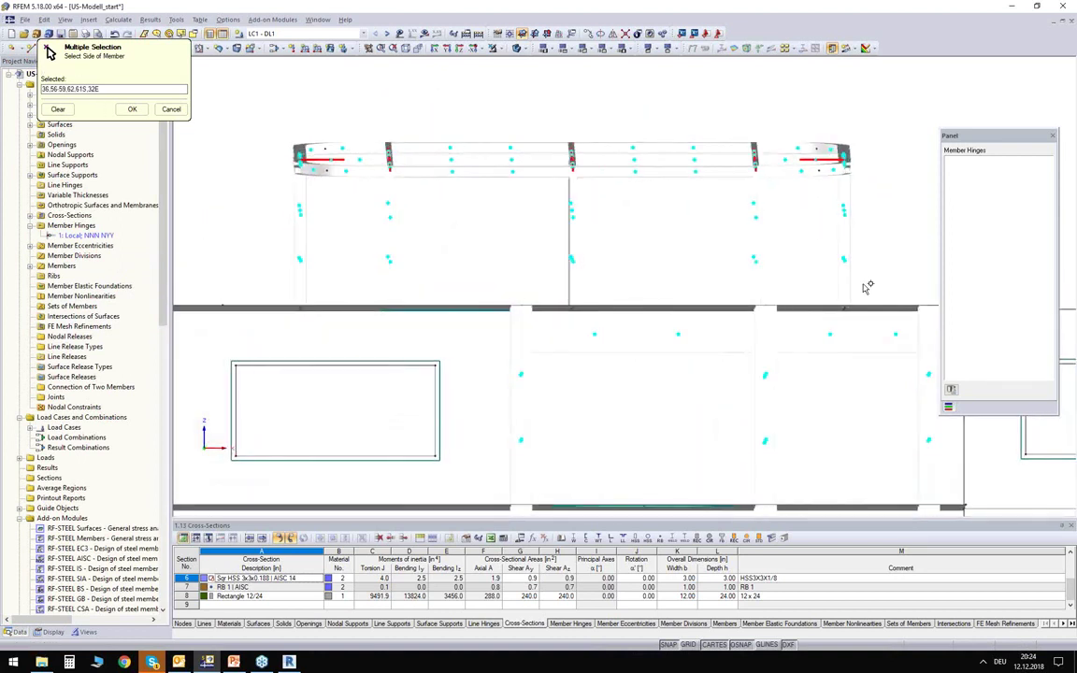
{"action": "left_click_drag", "start_coordinate": [786, 253], "coordinate": [285, 277]}
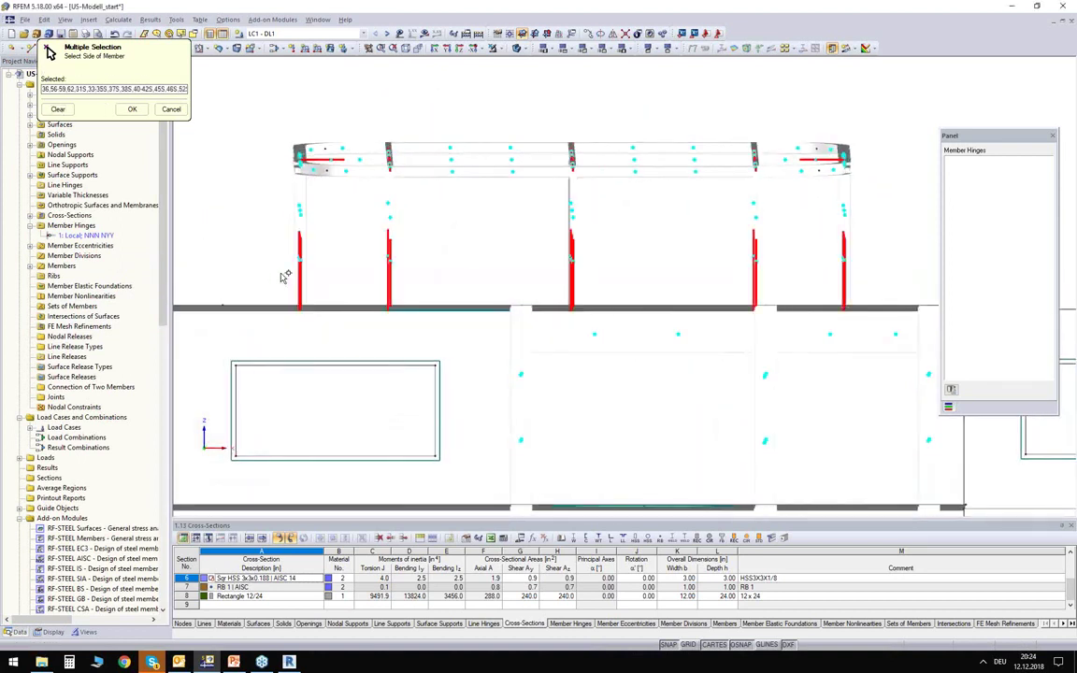
{"action": "middle_click_drag", "start_coordinate": [586, 194], "coordinate": [409, 239], "text": "ctrl"}
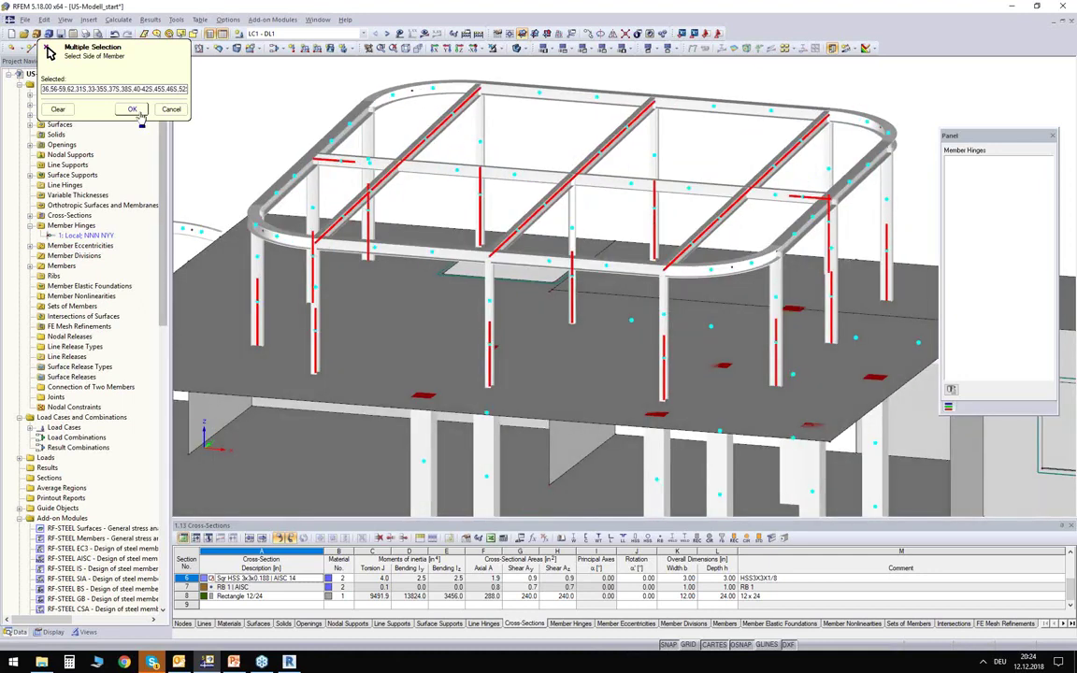
{"action": "middle_click_drag", "start_coordinate": [403, 174], "coordinate": [598, 197], "text": "ctrl"}
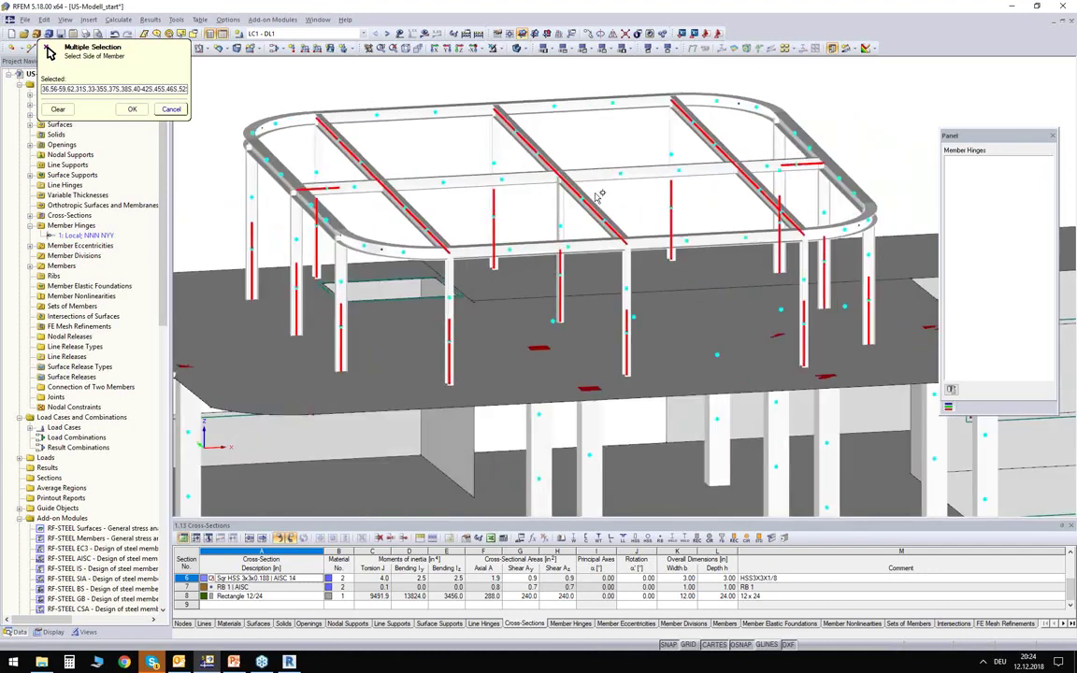
{"action": "left_click", "coordinate": [133, 110]}
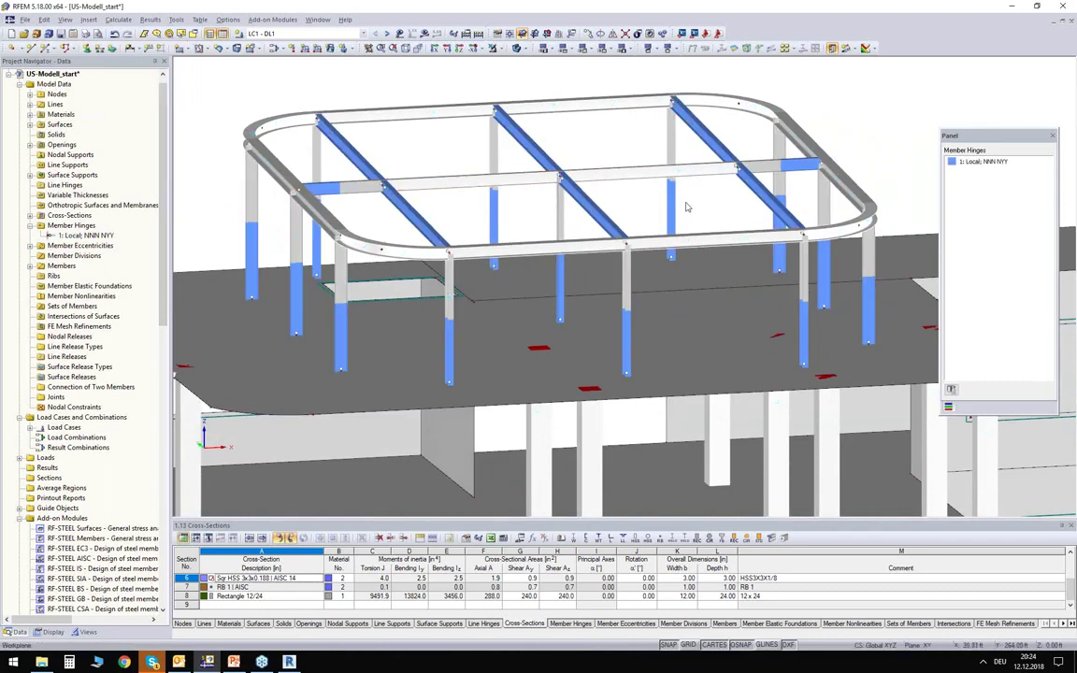
Check the hinged members of the roof frame and reset the graphics colours to Standard.
{"action": "middle_click_drag", "start_coordinate": [642, 207], "coordinate": [786, 201], "text": "ctrl"}
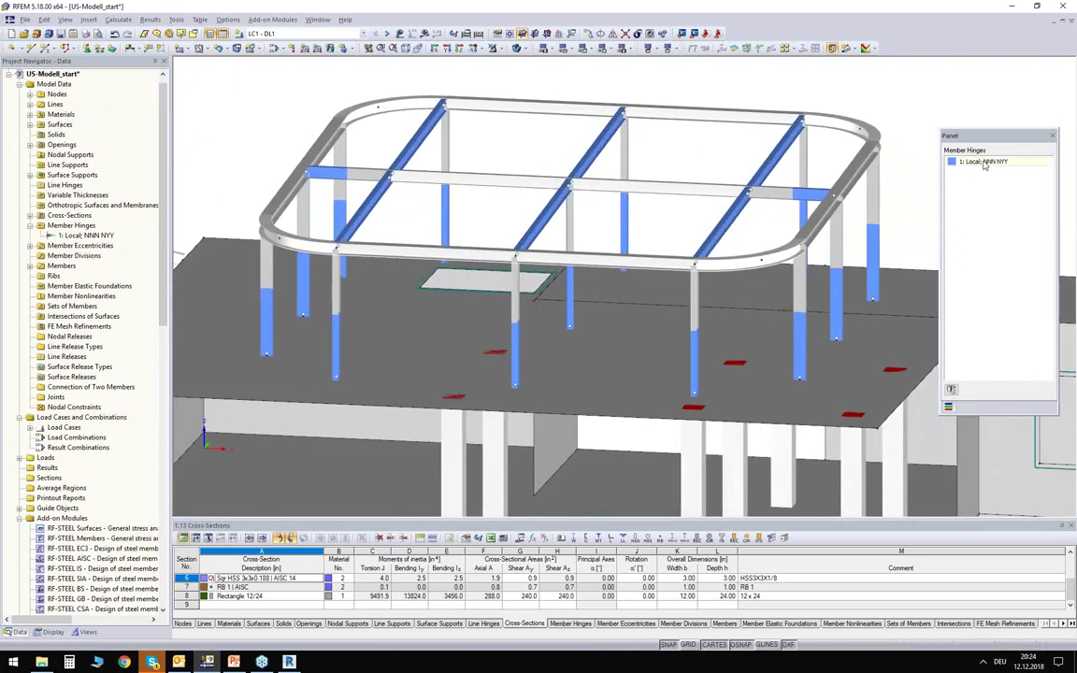
{"action": "middle_click_drag", "start_coordinate": [720, 224], "coordinate": [739, 251], "text": "ctrl"}
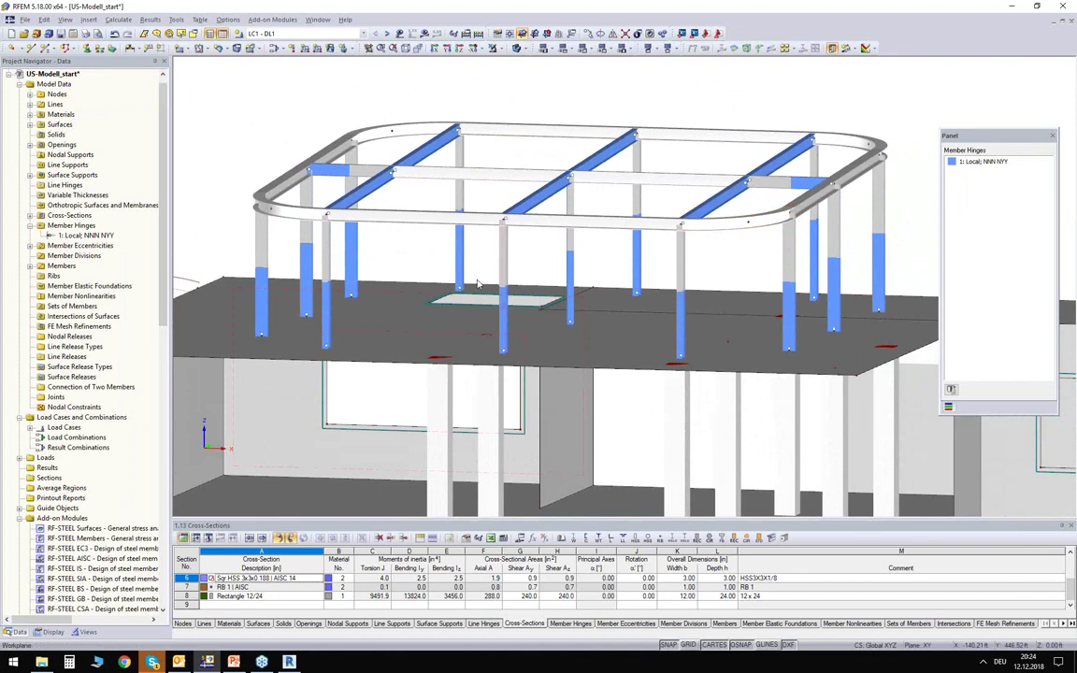
{"action": "middle_click_drag", "start_coordinate": [408, 238], "coordinate": [408, 260], "text": "ctrl"}
{"action": "scroll", "coordinate": [409, 243], "scroll_direction": "down", "scroll_amount": 3}
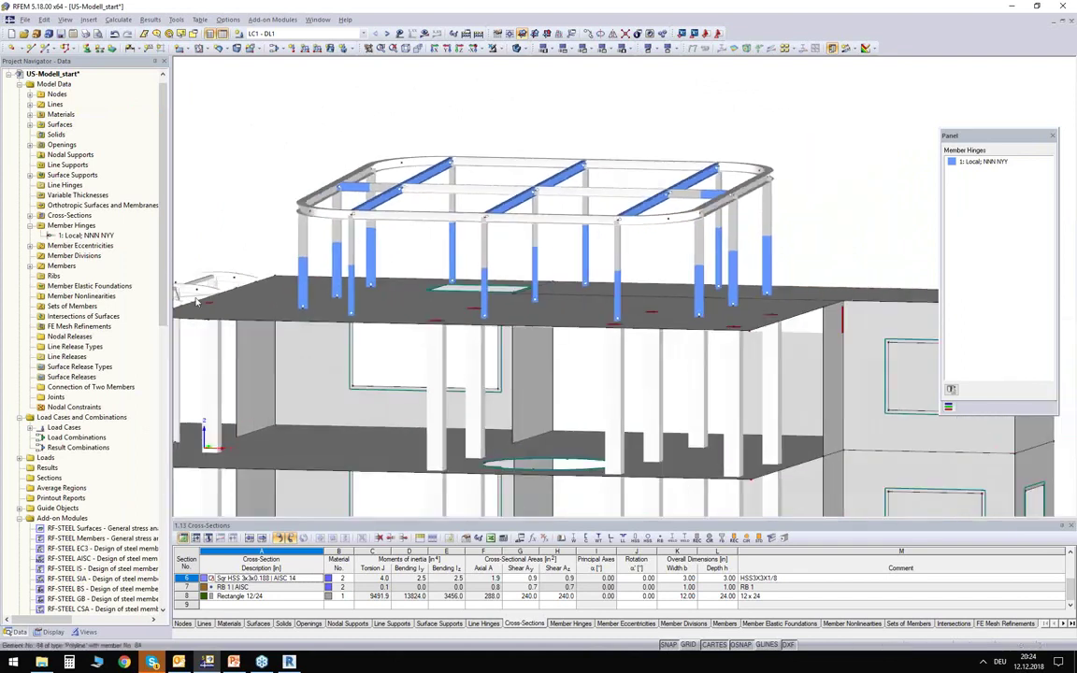
{"action": "left_click", "coordinate": [52, 632]}
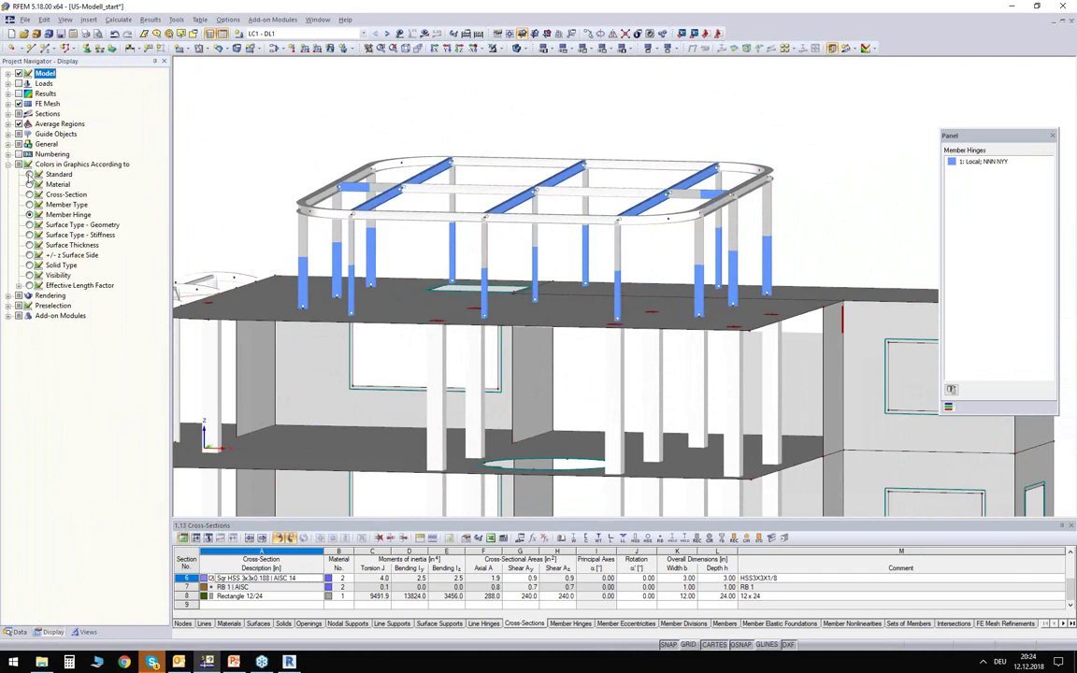
{"action": "left_click", "coordinate": [29, 175]}
Display load case LC1 - DL1 and examine its loads on the building model.
{"action": "middle_click_drag", "start_coordinate": [229, 192], "coordinate": [306, 241], "text": "ctrl"}
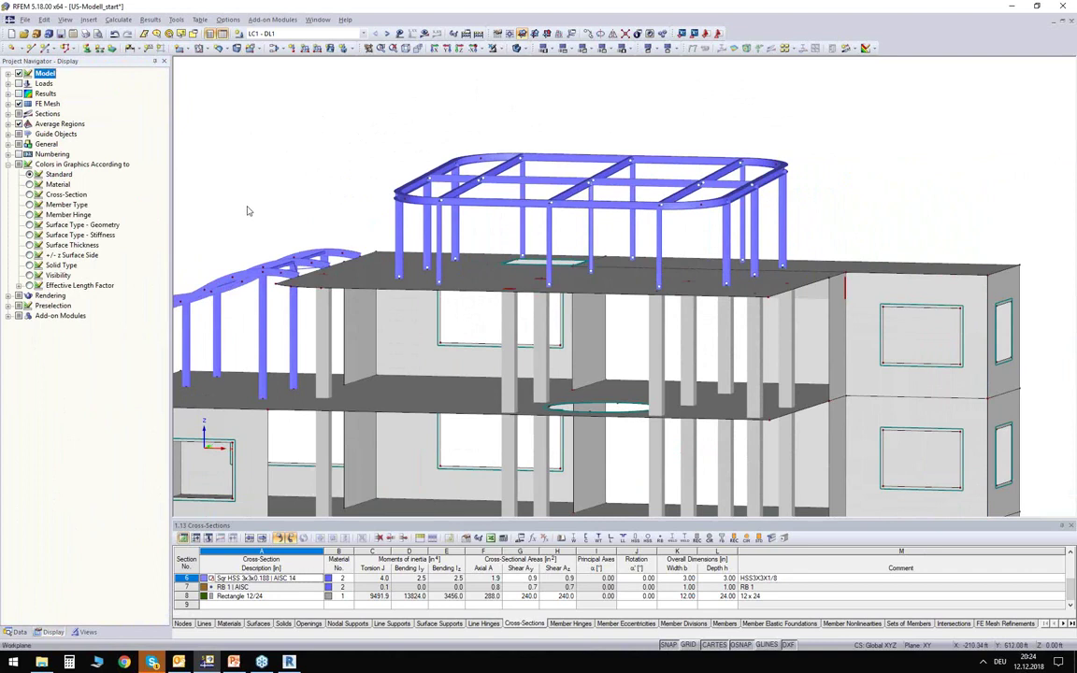
{"action": "middle_click_drag", "start_coordinate": [288, 189], "coordinate": [317, 119], "text": "ctrl"}
{"action": "scroll", "coordinate": [299, 157], "scroll_direction": "down", "scroll_amount": 3}
{"action": "left_click_drag", "start_coordinate": [208, 71], "coordinate": [249, 110]}
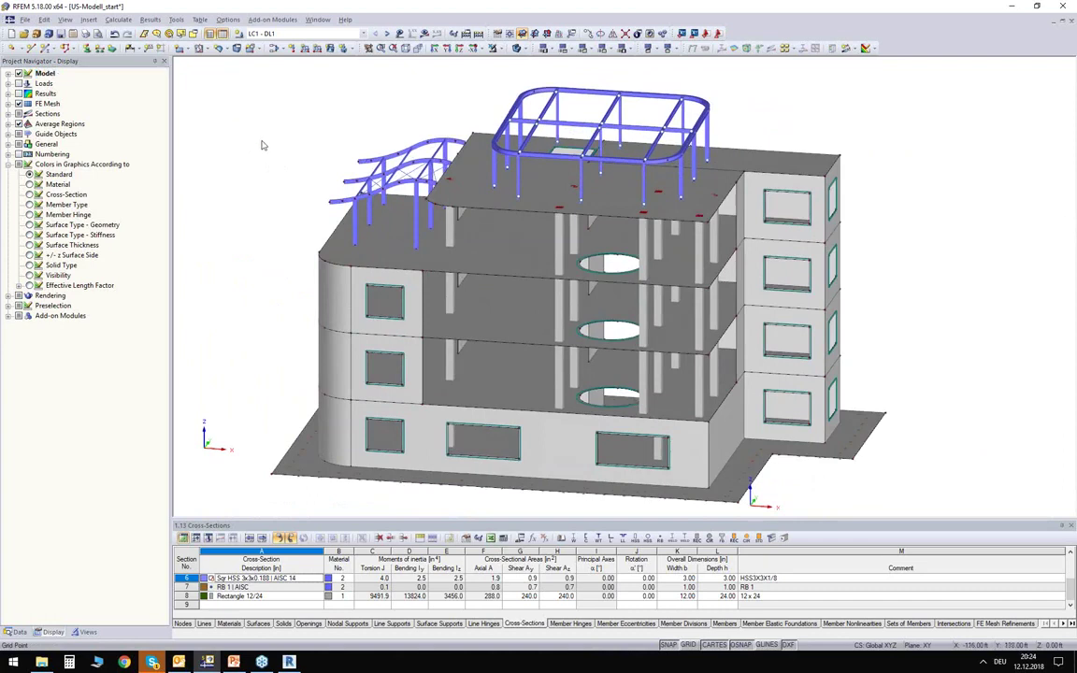
{"action": "middle_click_drag", "start_coordinate": [266, 172], "coordinate": [420, 175], "text": "ctrl"}
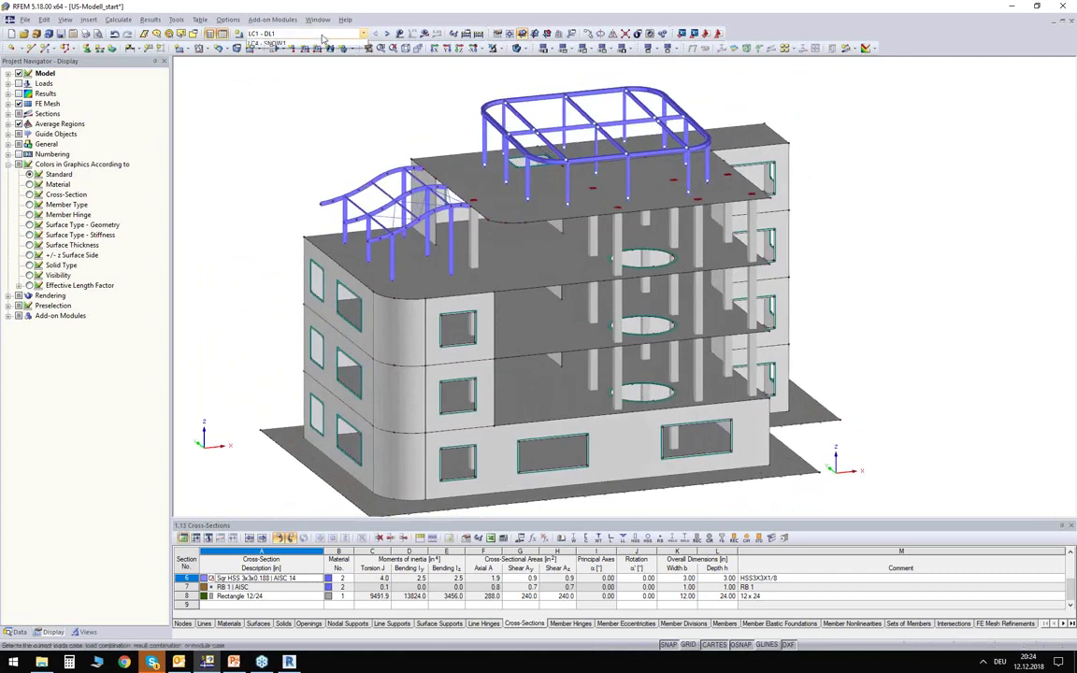
{"action": "left_click", "coordinate": [323, 34]}
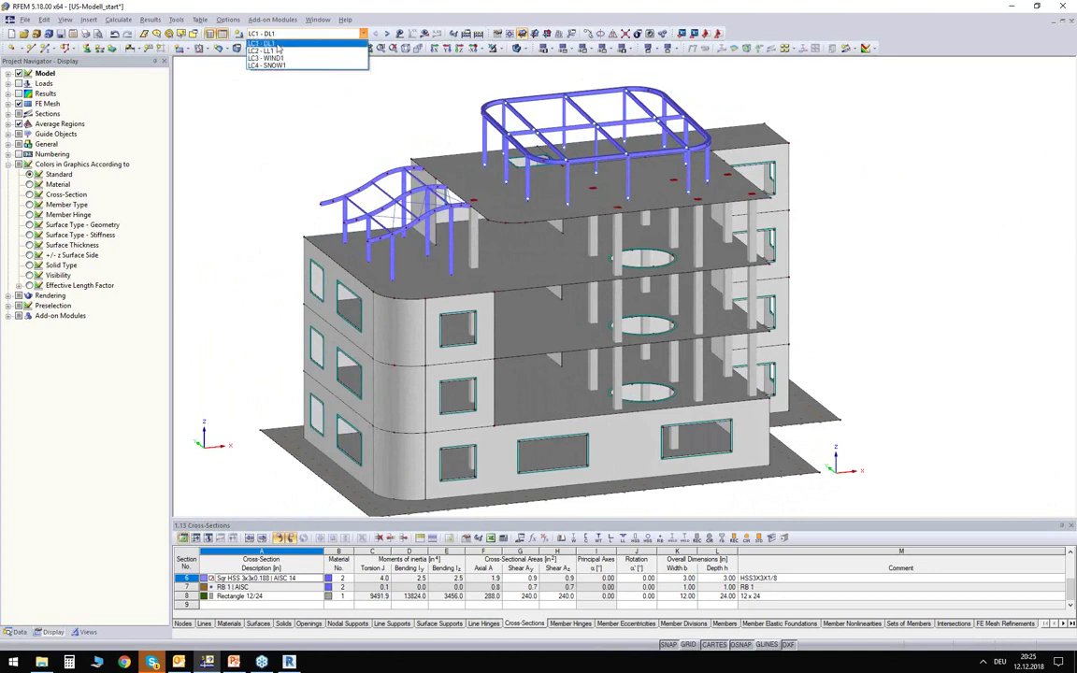
{"action": "left_click", "coordinate": [271, 43]}
{"action": "middle_click_drag", "start_coordinate": [323, 101], "coordinate": [326, 183]}
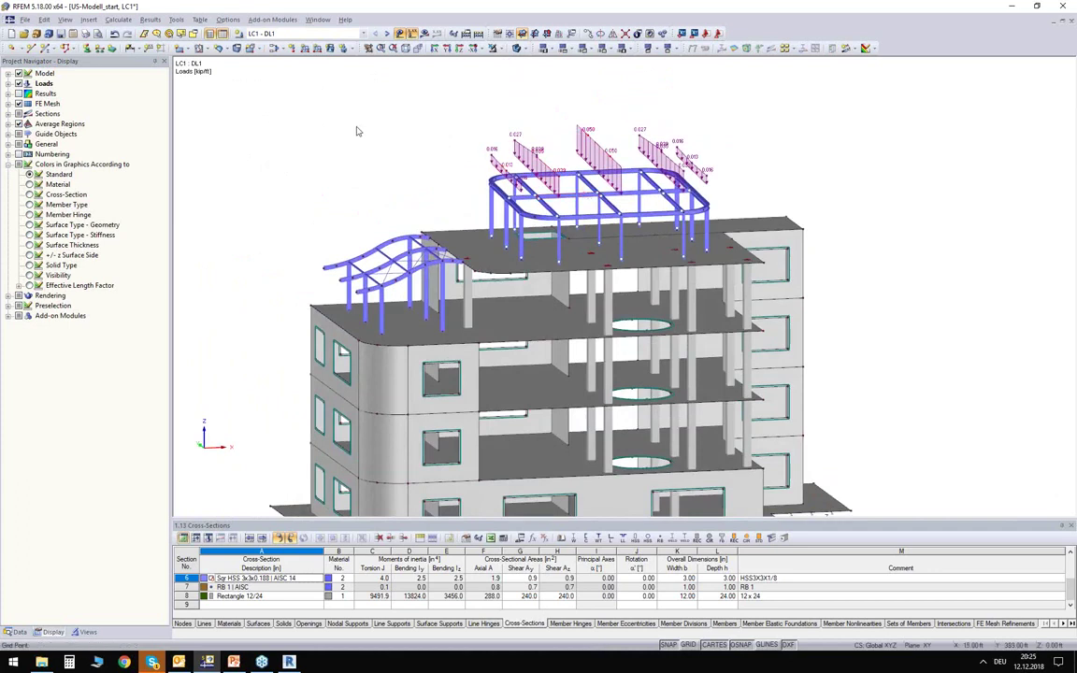
Step through load cases LL1, WIND1 and SNOW1, and check whether the upper roof frame carries snow loads.
{"action": "left_click", "coordinate": [385, 34]}
{"action": "middle_click_drag", "start_coordinate": [352, 172], "coordinate": [352, 186], "text": "ctrl"}
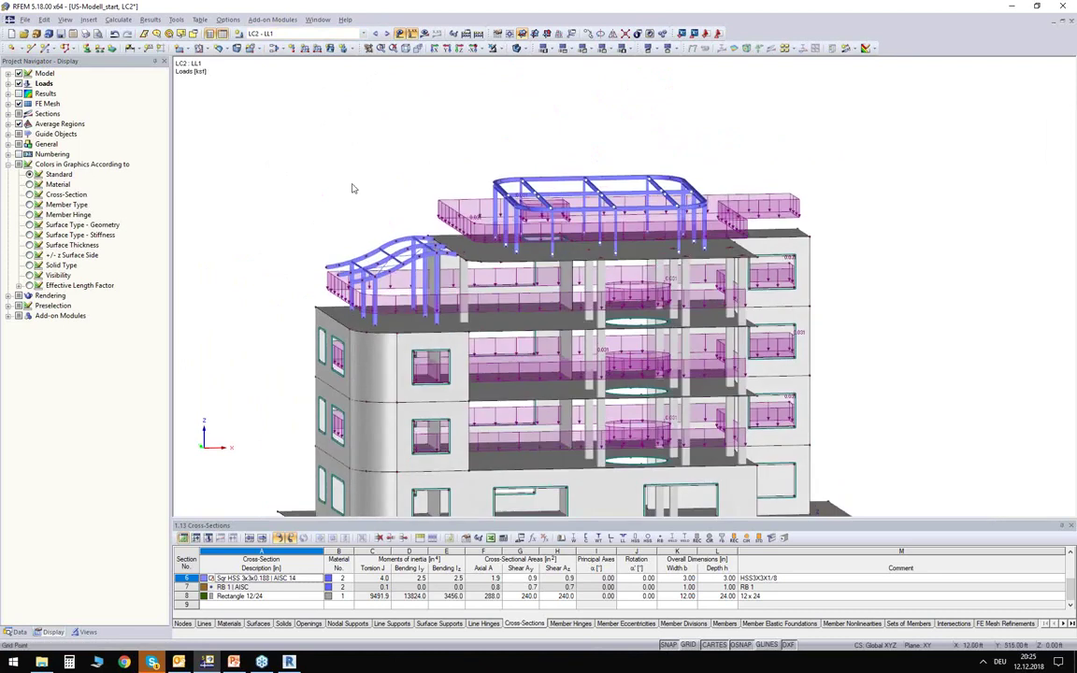
{"action": "left_click", "coordinate": [386, 35]}
{"action": "middle_click_drag", "start_coordinate": [346, 105], "coordinate": [378, 128], "text": "ctrl"}
{"action": "left_click", "coordinate": [386, 34]}
{"action": "middle_click_drag", "start_coordinate": [404, 177], "coordinate": [348, 176], "text": "ctrl"}
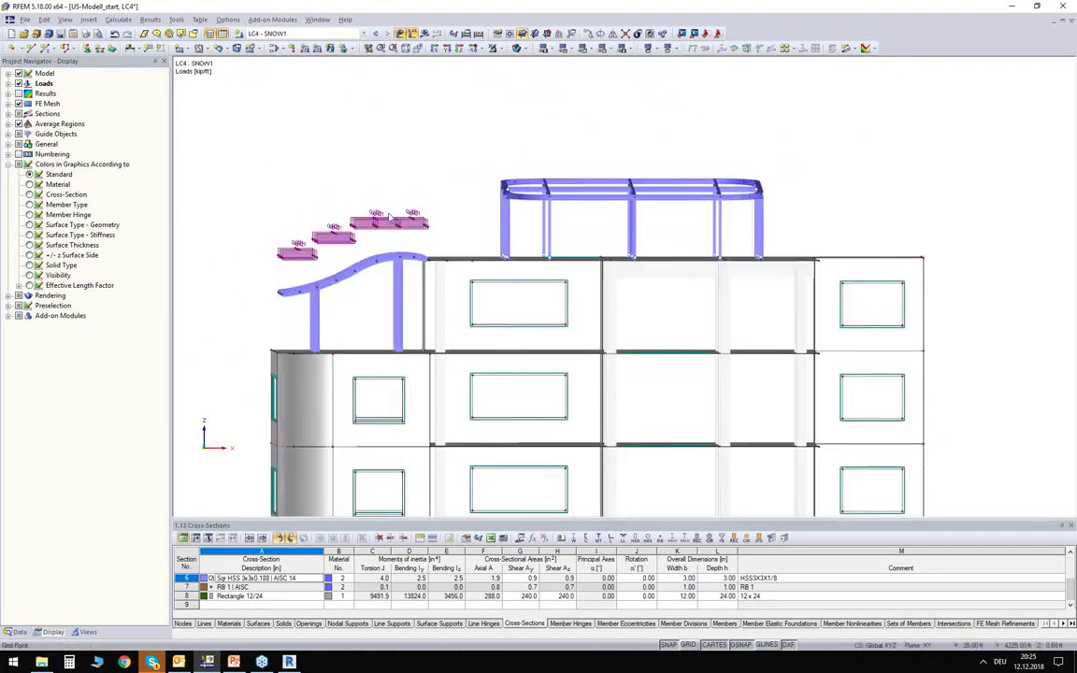
{"action": "left_click_drag", "start_coordinate": [797, 218], "coordinate": [481, 147]}
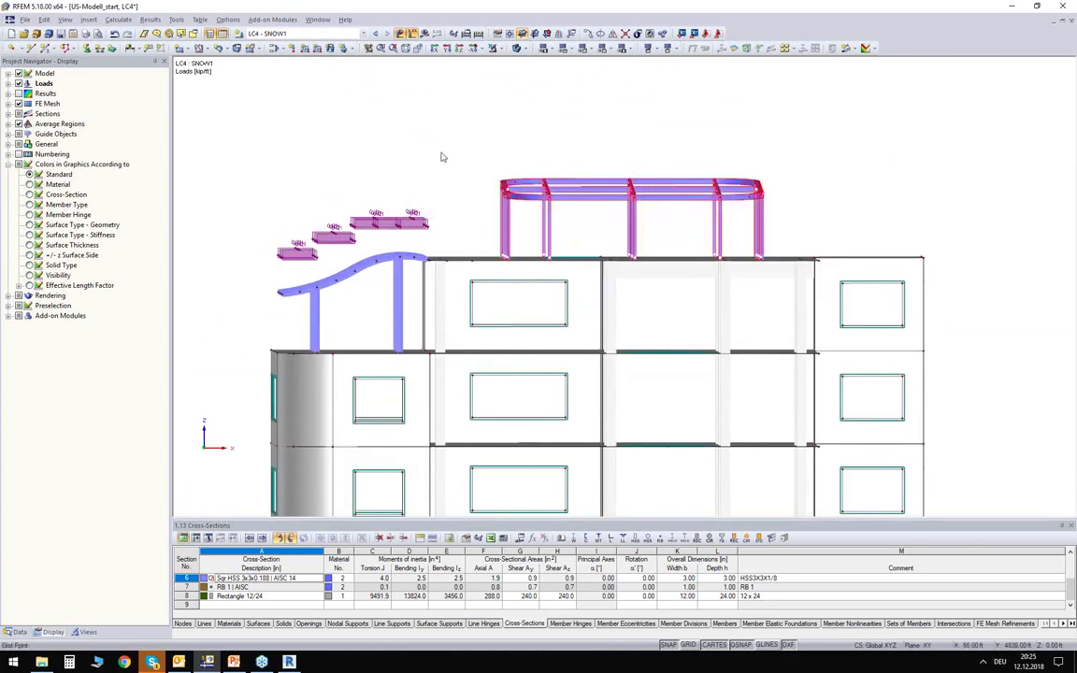
{"action": "left_click", "coordinate": [438, 156]}
Set up member load generation from an area load via plane in SNOW1, with projected direction ZP and magnitude -0.020 ksf.
{"action": "middle_click_drag", "start_coordinate": [435, 156], "coordinate": [388, 220], "text": "ctrl"}
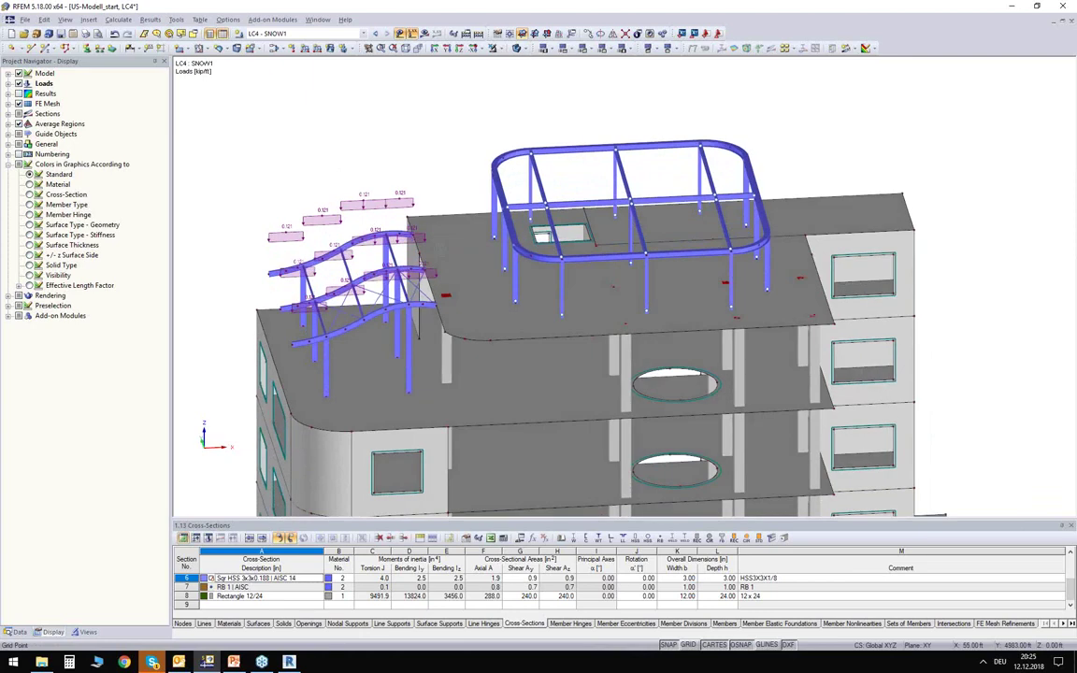
{"action": "scroll", "coordinate": [462, 161], "scroll_direction": "up", "scroll_amount": 3}
{"action": "middle_click_drag", "start_coordinate": [464, 161], "coordinate": [322, 186]}
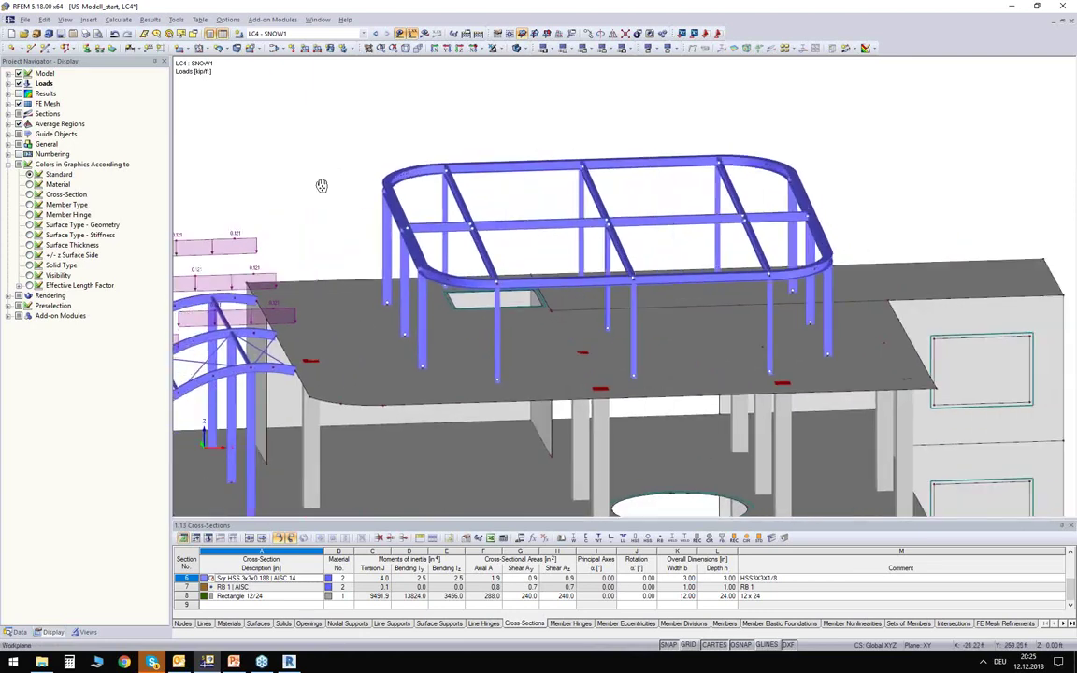
{"action": "left_click", "coordinate": [176, 20]}
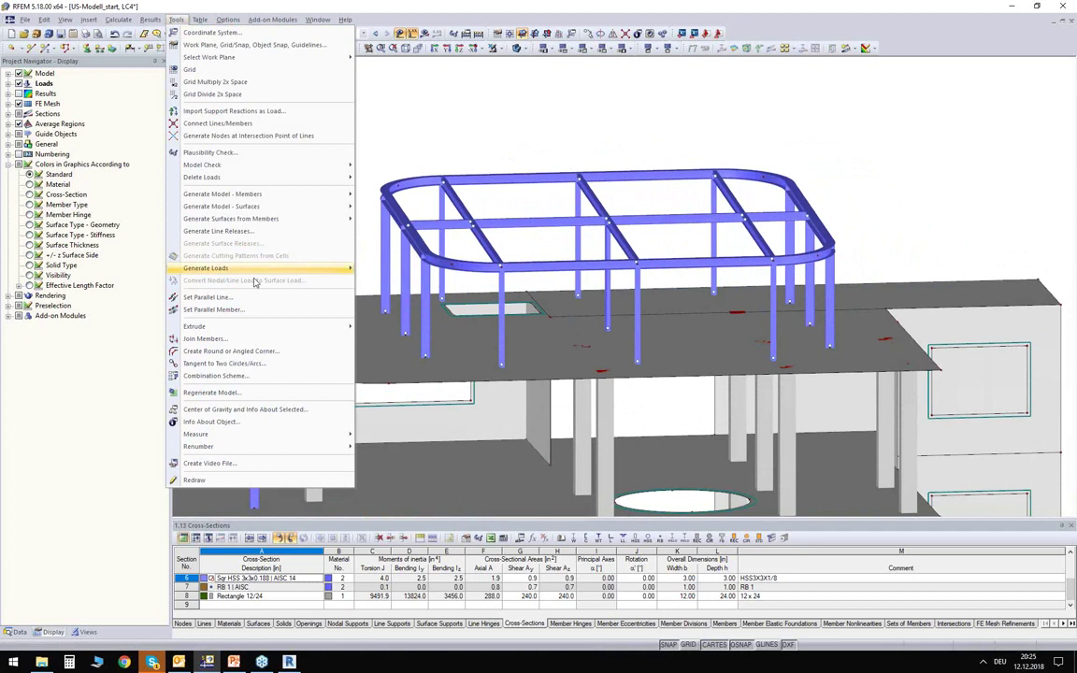
{"action": "mouse_move", "coordinate": [217, 268]}
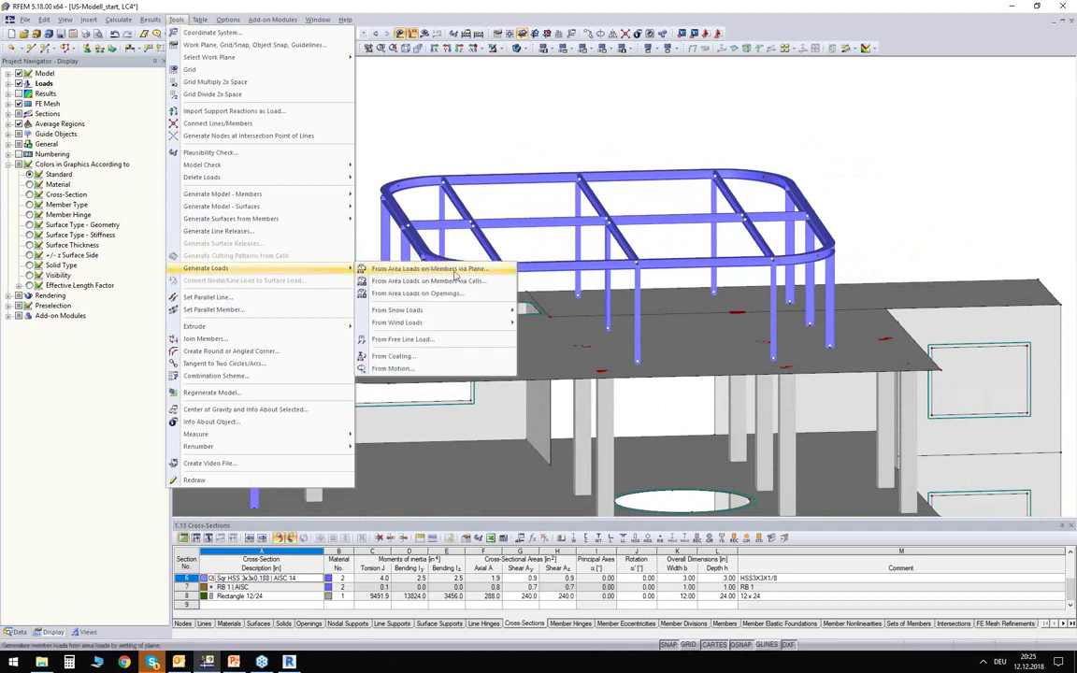
{"action": "left_click", "coordinate": [455, 269]}
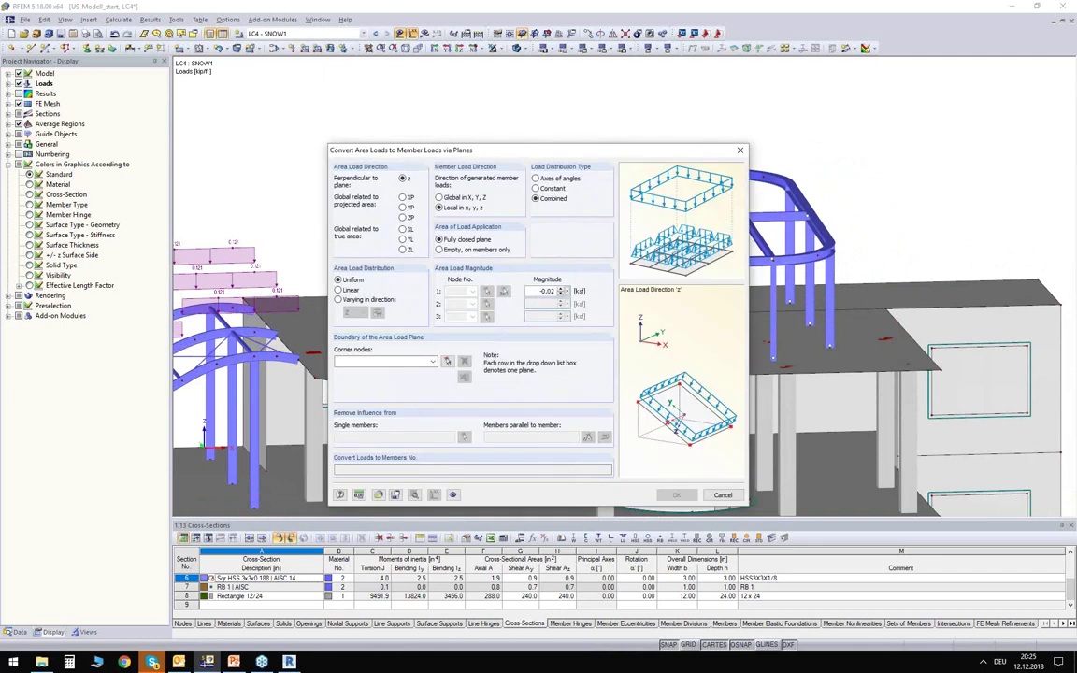
{"action": "left_click", "coordinate": [403, 218]}
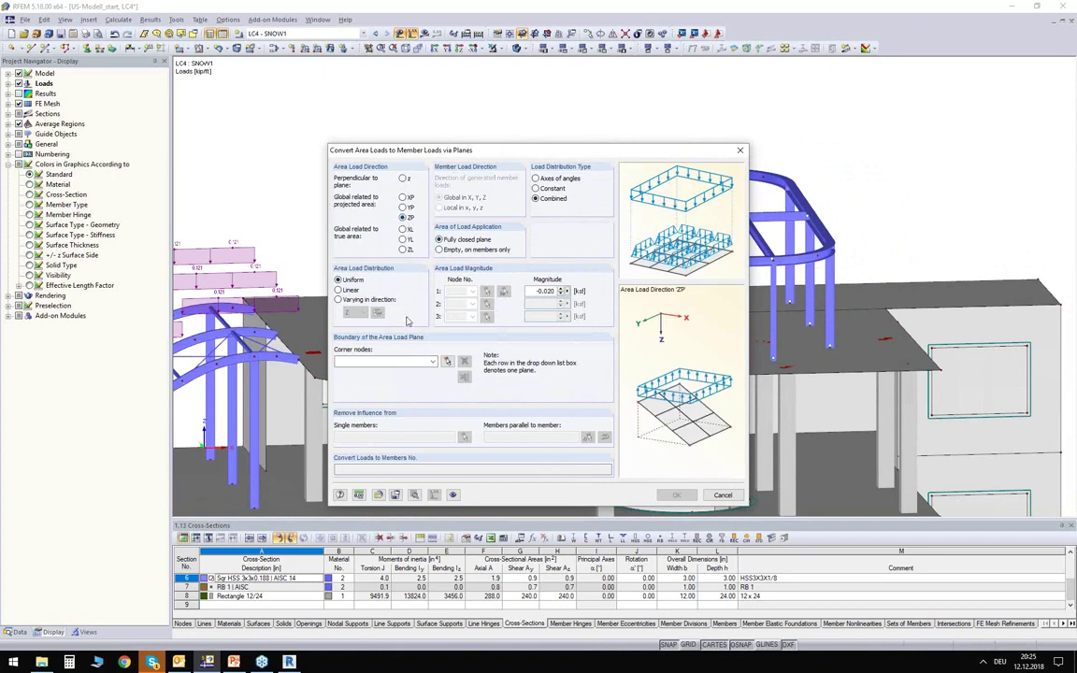
Start defining the area load plane's boundary graphically and switch the model to wireframe display around the upper roof frame.
{"action": "left_click", "coordinate": [447, 361]}
{"action": "mouse_move", "coordinate": [413, 126]}
{"action": "middle_mouse_down"}
{"action": "mouse_move", "coordinate": [399, 216]}
{"action": "mouse_move", "coordinate": [412, 209]}
{"action": "middle_mouse_up"}
{"action": "left_click", "coordinate": [516, 53]}
{"action": "left_click", "coordinate": [515, 52]}
{"action": "middle_click_drag", "start_coordinate": [512, 101], "coordinate": [485, 150]}
{"action": "mouse_move", "coordinate": [484, 150]}
{"action": "middle_mouse_down", "text": "ctrl"}
{"action": "mouse_move", "coordinate": [485, 112]}
{"action": "mouse_move", "coordinate": [488, 132]}
{"action": "middle_mouse_up", "text": "ctrl"}
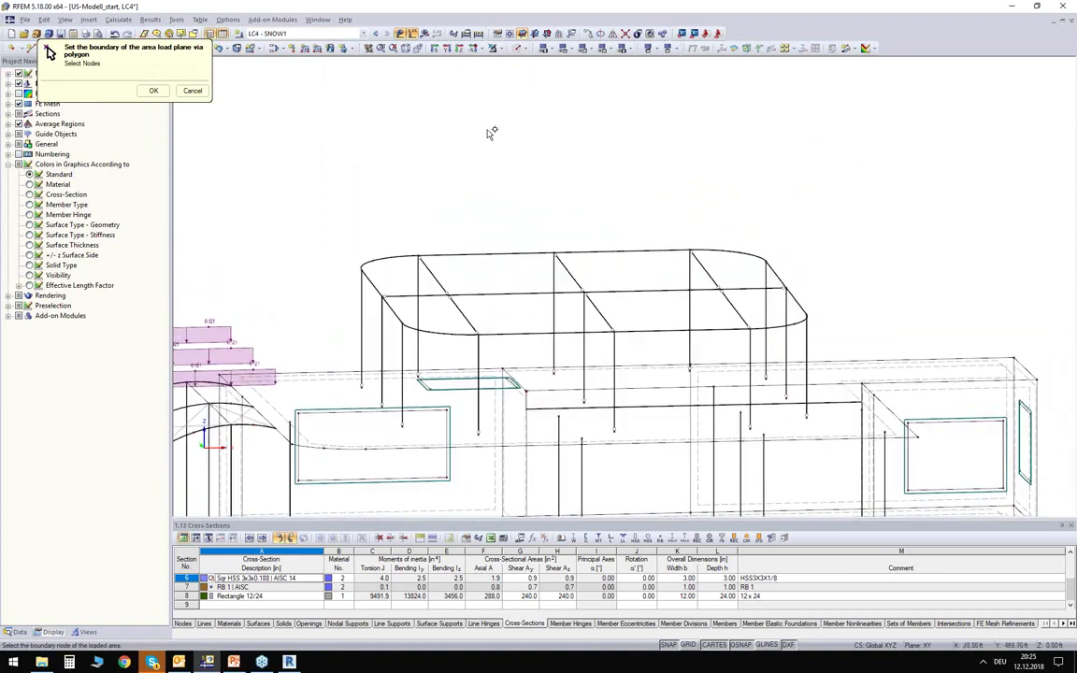
{"action": "scroll", "coordinate": [420, 215], "scroll_direction": "up", "scroll_amount": 1}
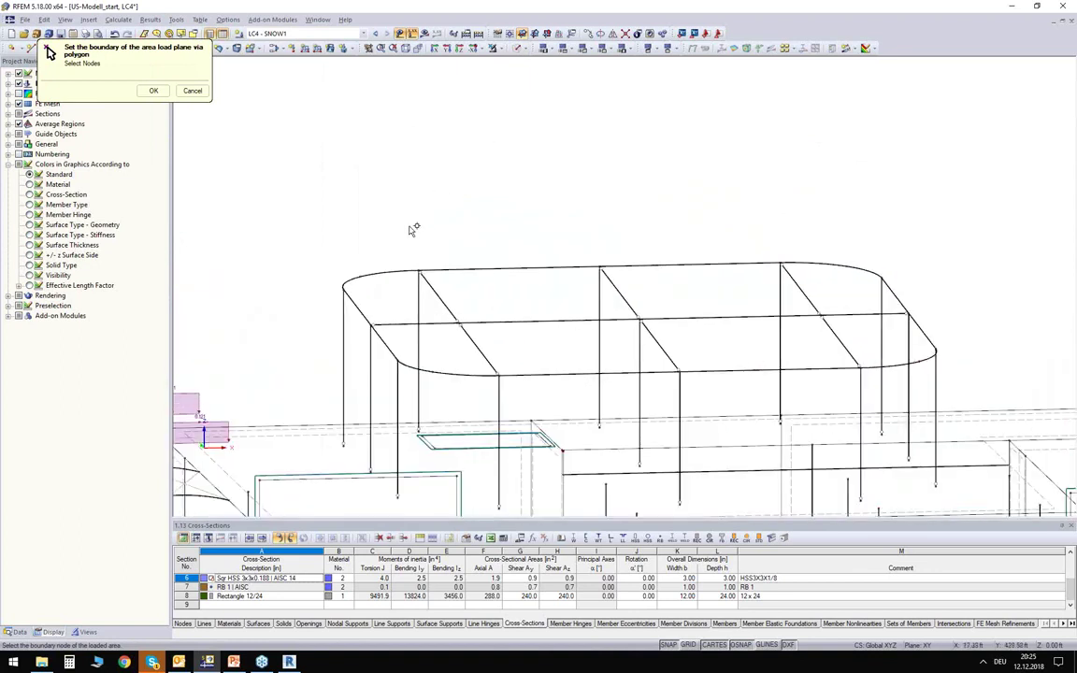
Outline the load plane through the perimeter nodes of the upper roof frame, including its rounded corners, and accept the boundary.
{"action": "left_click", "coordinate": [357, 278]}
{"action": "left_click", "coordinate": [417, 271]}
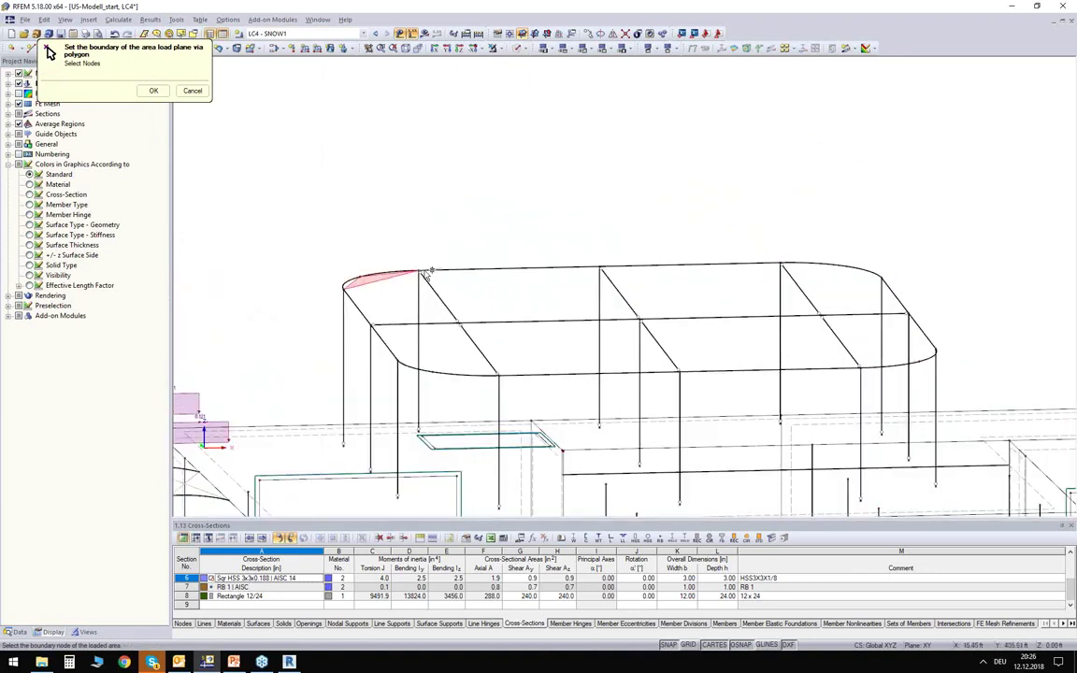
{"action": "left_click", "coordinate": [782, 265]}
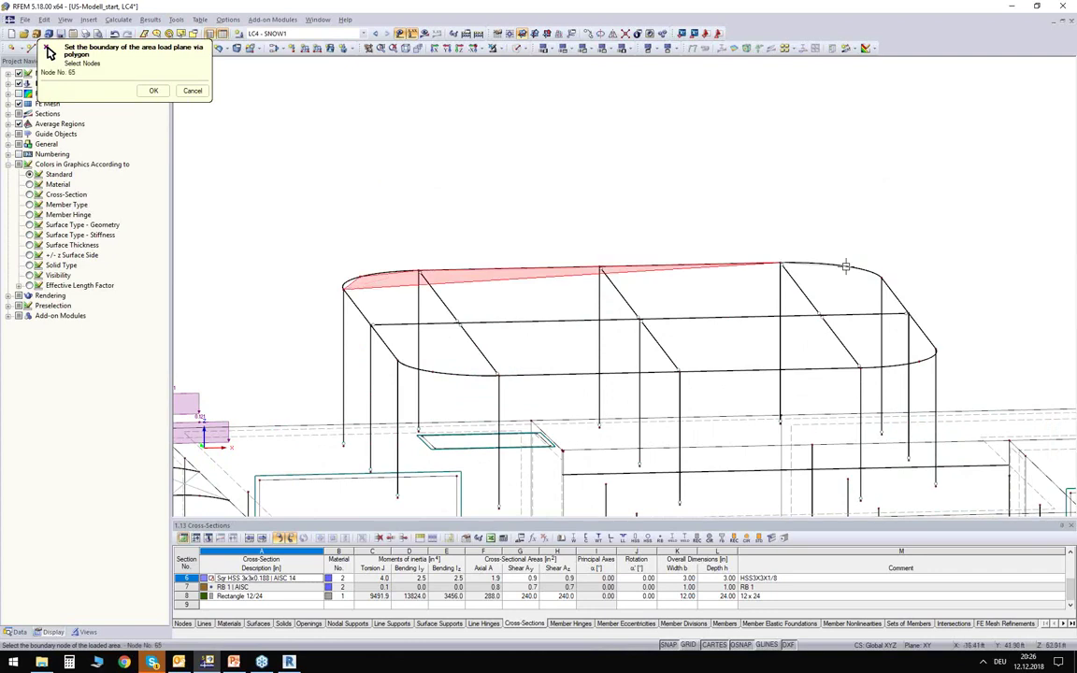
{"action": "left_click", "coordinate": [880, 277]}
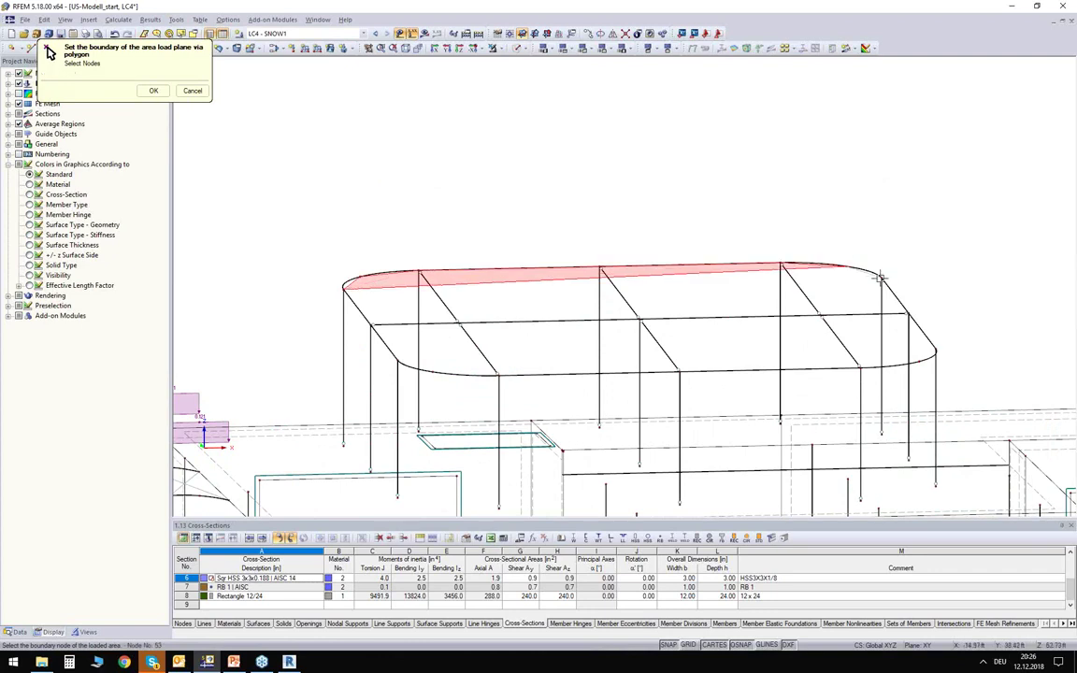
{"action": "left_click", "coordinate": [936, 349]}
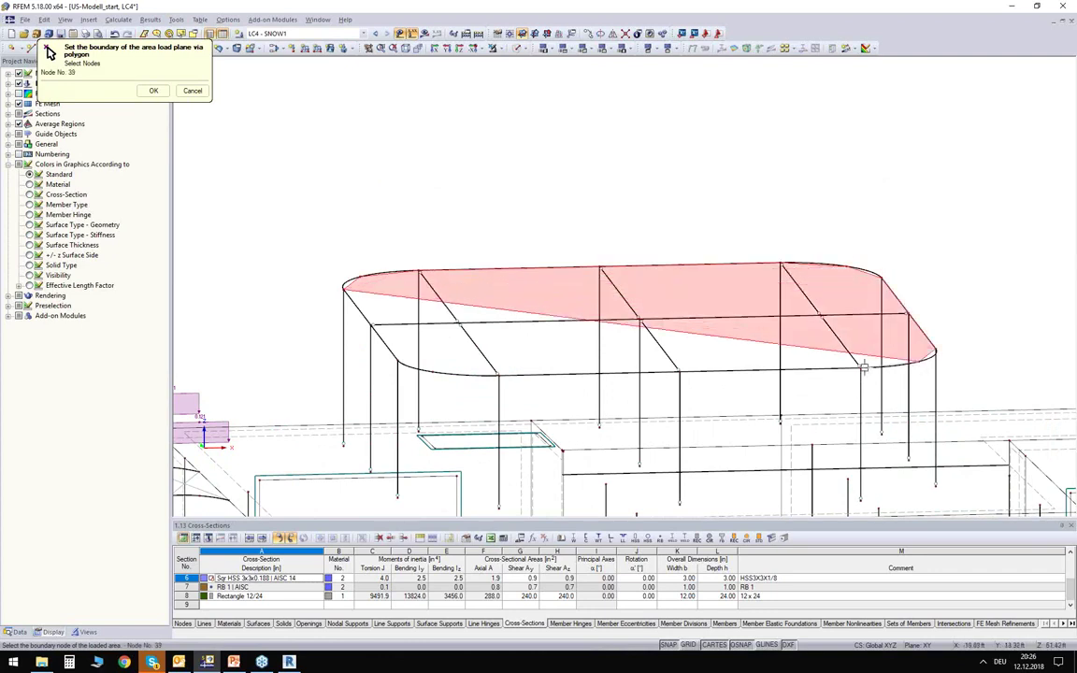
{"action": "left_click", "coordinate": [863, 367]}
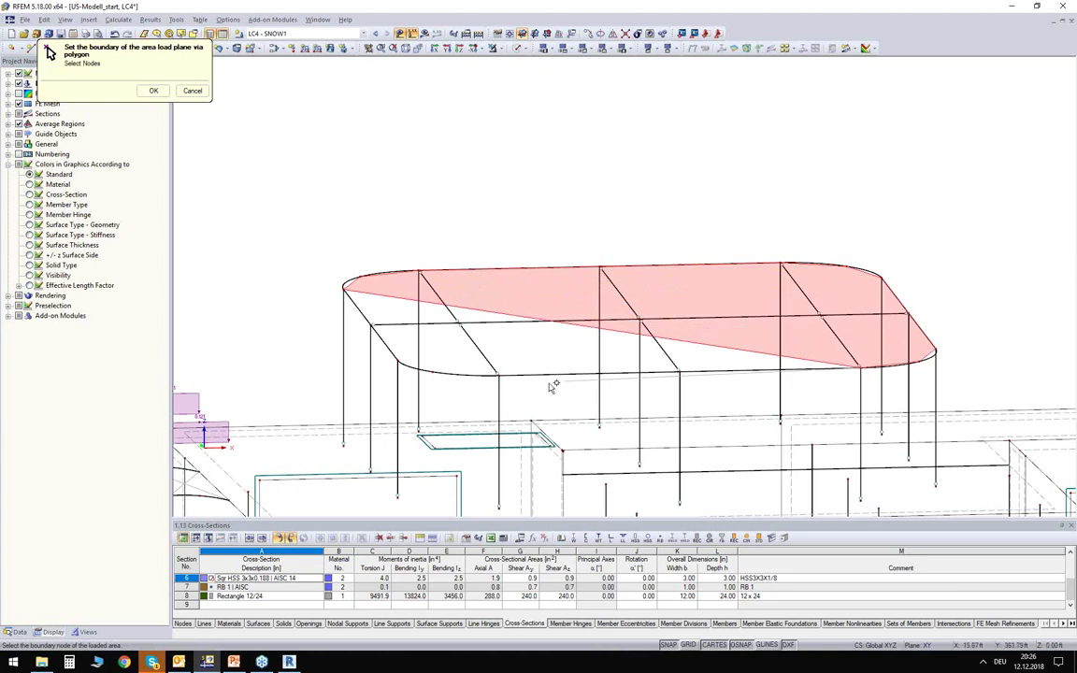
{"action": "left_click", "coordinate": [432, 374]}
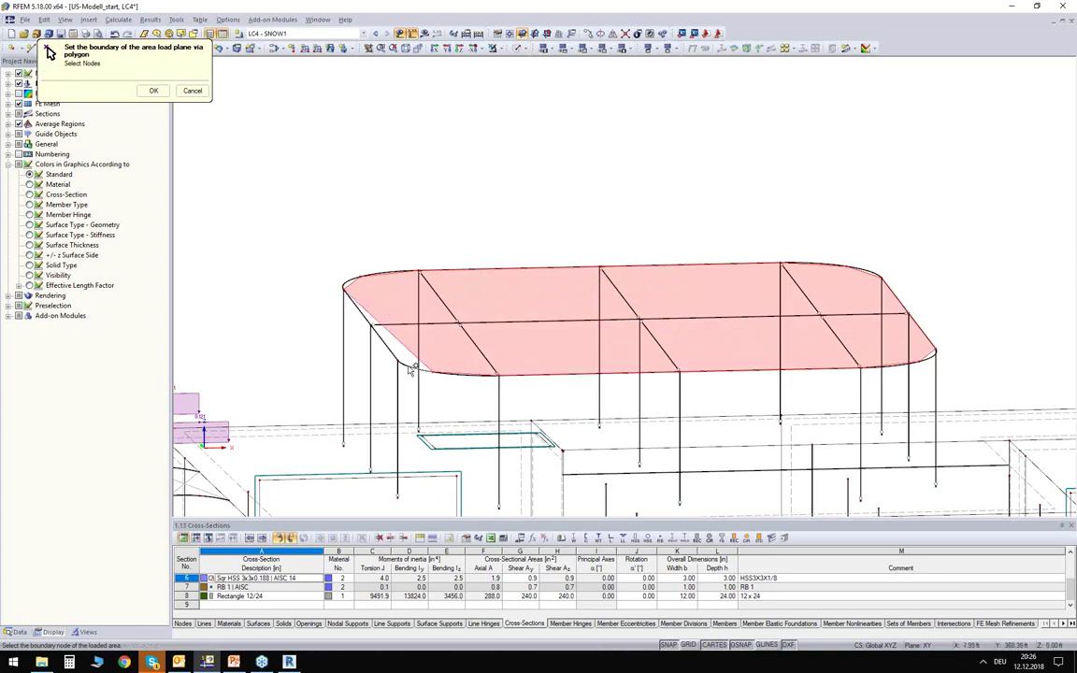
{"action": "left_click", "coordinate": [344, 291]}
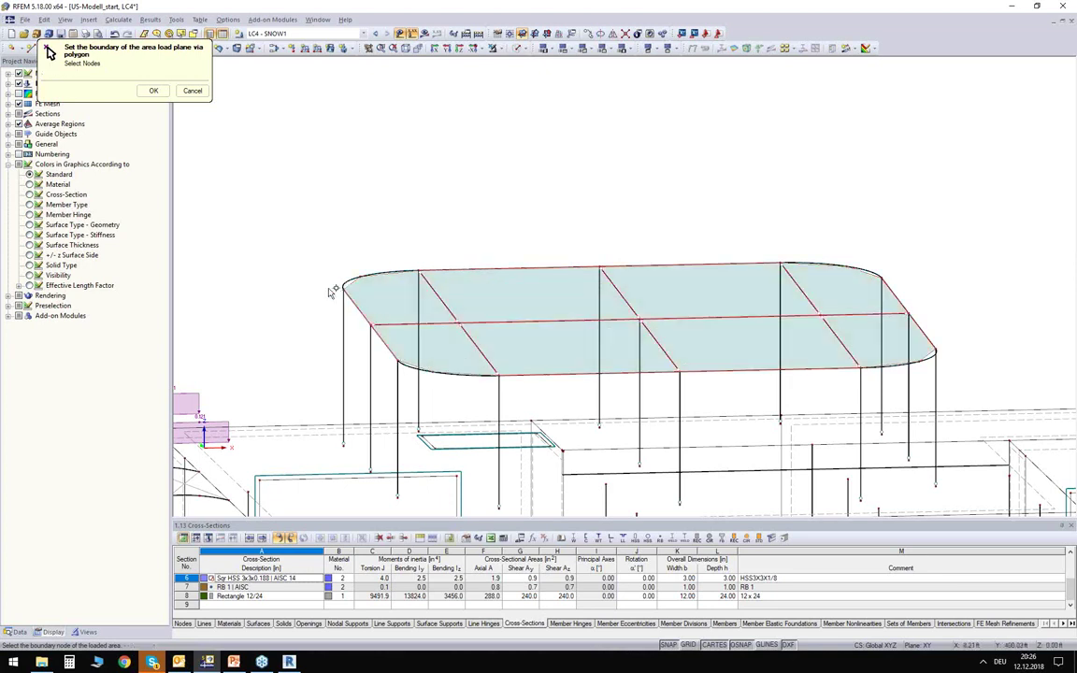
{"action": "left_click", "coordinate": [153, 91]}
Exclude the longitudinal members parallel to member 30 from the load influence and generate the snow member loads.
{"action": "left_click_drag", "start_coordinate": [480, 147], "coordinate": [453, 118]}
{"action": "left_click", "coordinate": [560, 397]}
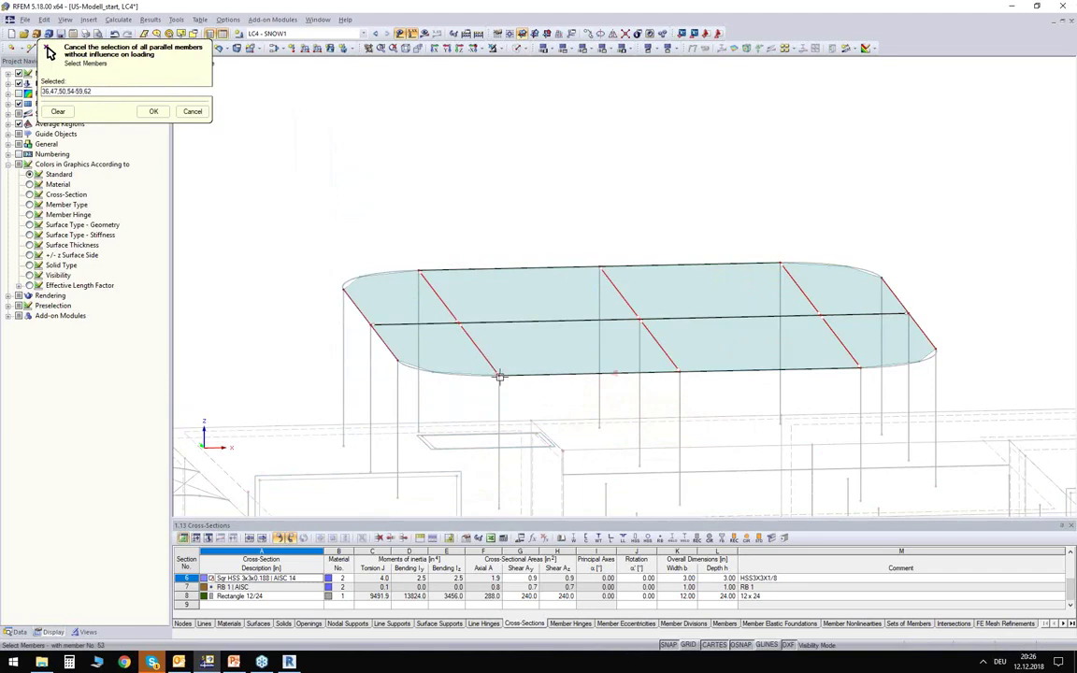
{"action": "left_click", "coordinate": [153, 112]}
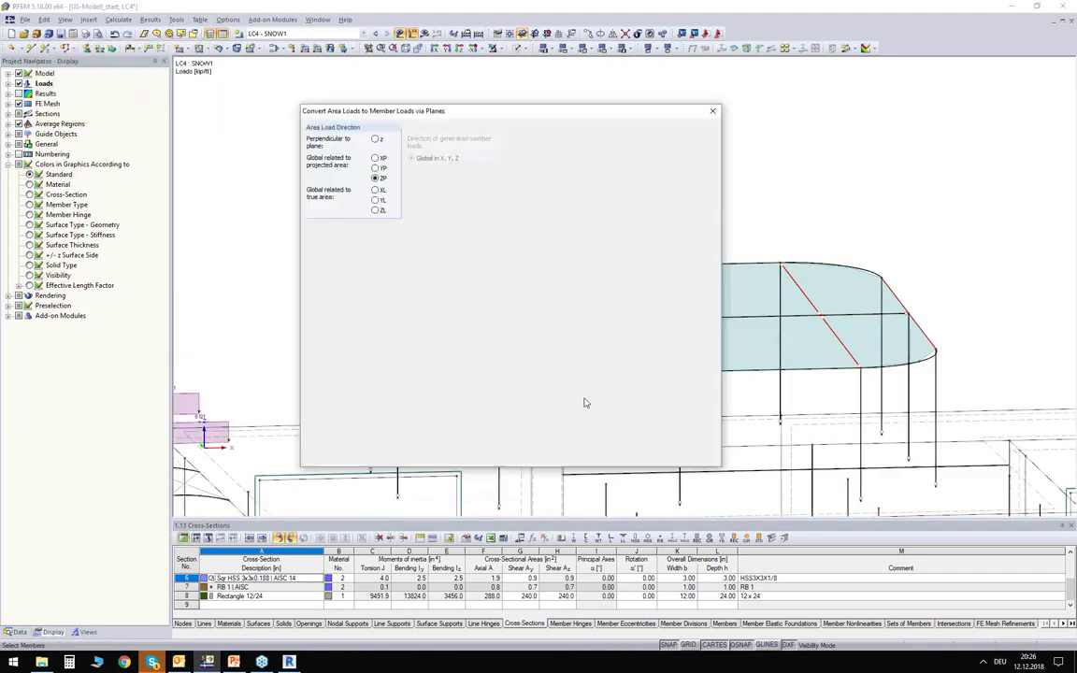
{"action": "left_click", "coordinate": [644, 454]}
{"action": "left_click", "coordinate": [628, 378]}
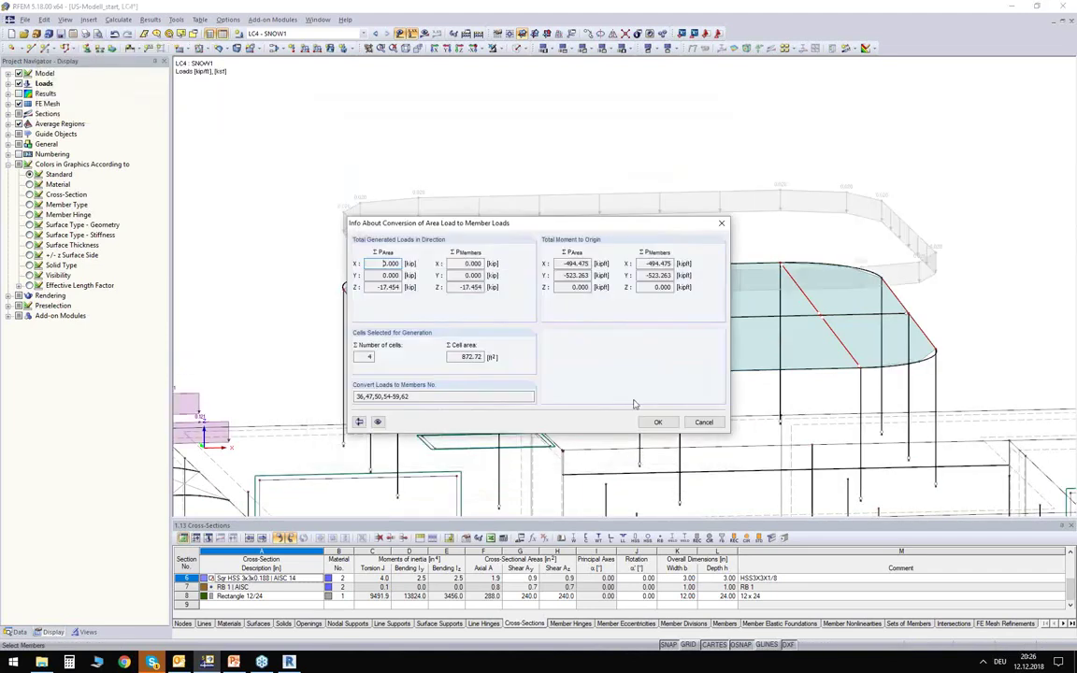
{"action": "left_click", "coordinate": [651, 421]}
Display the generated snow load on the upper roof frame separately as individual member loads.
{"action": "mouse_move", "coordinate": [480, 184]}
{"action": "middle_mouse_down"}
{"action": "mouse_move", "coordinate": [480, 168]}
{"action": "mouse_move", "coordinate": [497, 173]}
{"action": "middle_mouse_up"}
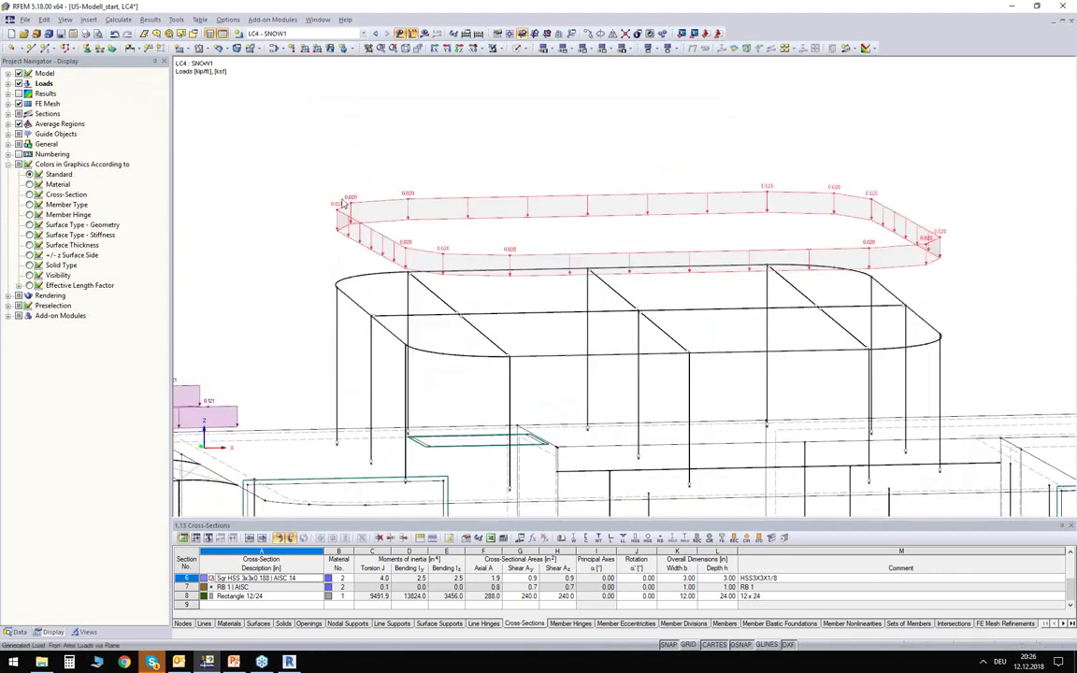
{"action": "right_click", "coordinate": [568, 199]}
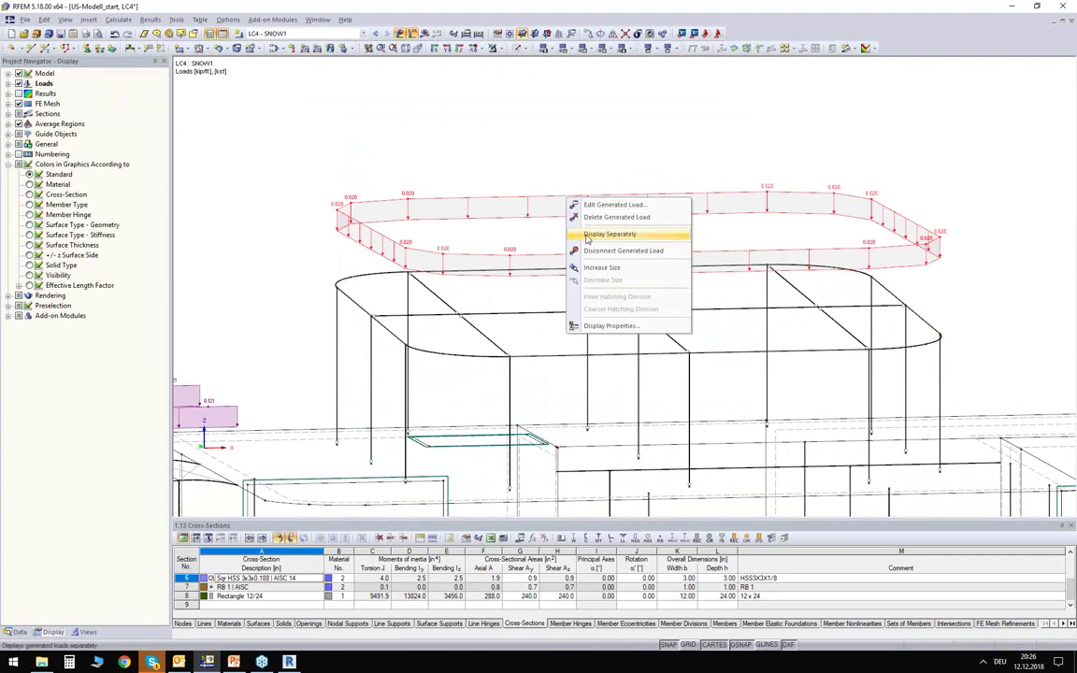
{"action": "left_click", "coordinate": [586, 238]}
{"action": "middle_click_drag", "start_coordinate": [530, 240], "coordinate": [567, 211]}
{"action": "scroll", "coordinate": [568, 211], "scroll_direction": "down", "scroll_amount": 2}
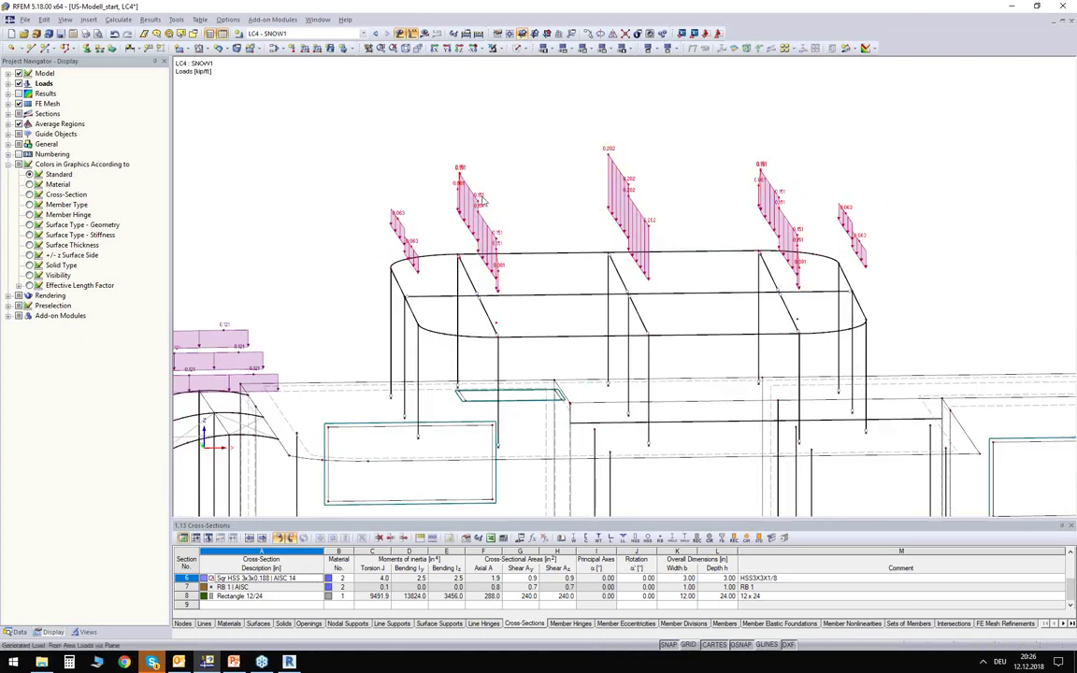
Review the generated snow load's conversion settings without changes and inspect the snow loads on the whole building.
{"action": "double_click", "coordinate": [582, 234]}
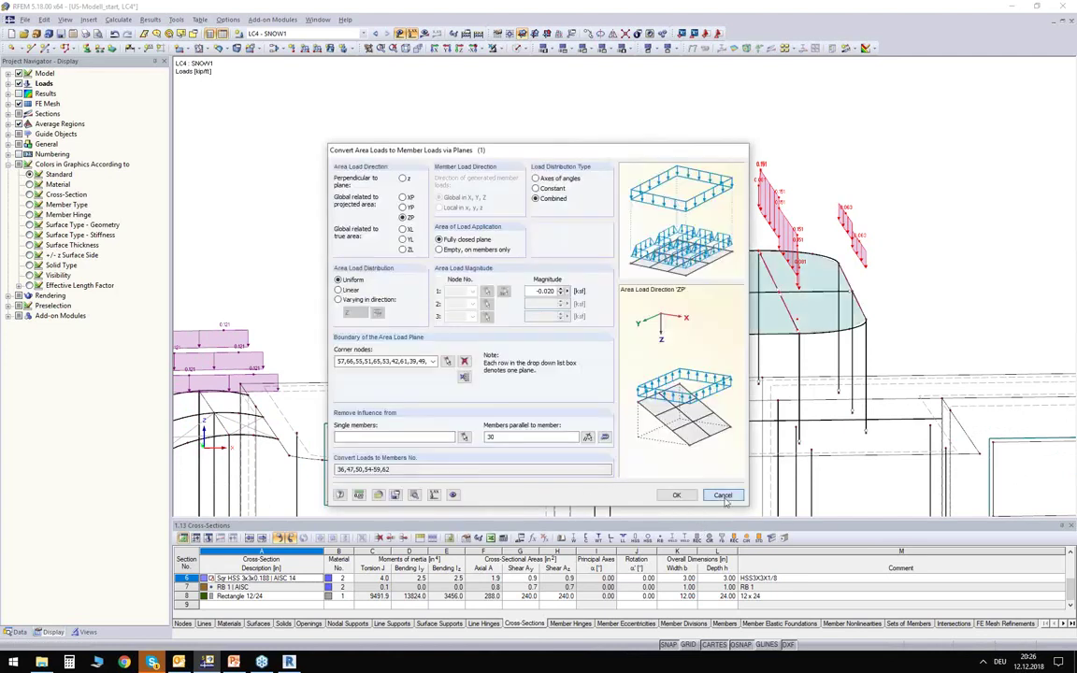
{"action": "left_click", "coordinate": [720, 557]}
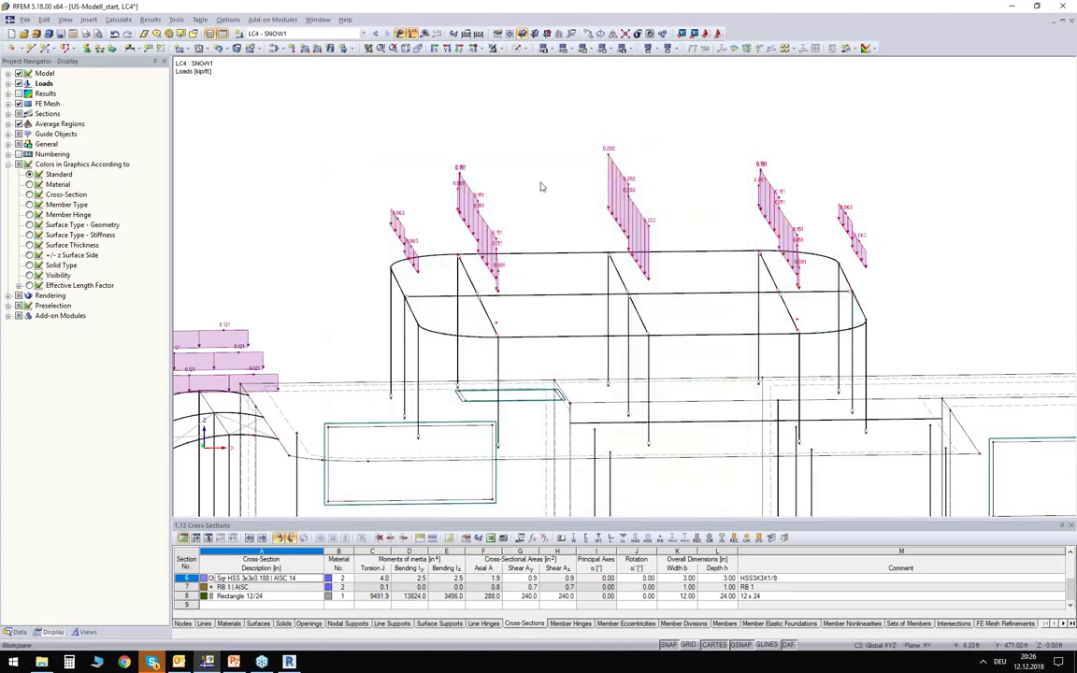
{"action": "scroll", "coordinate": [544, 188], "scroll_direction": "down", "scroll_amount": 6}
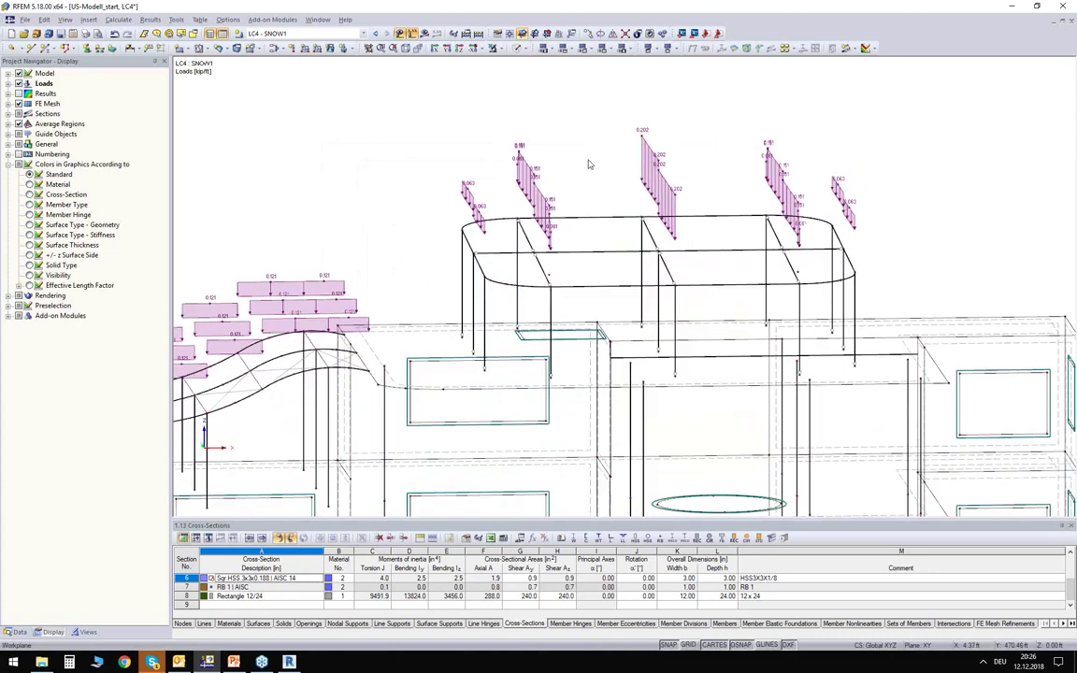
{"action": "middle_click_drag", "start_coordinate": [410, 192], "coordinate": [461, 187], "text": "ctrl"}
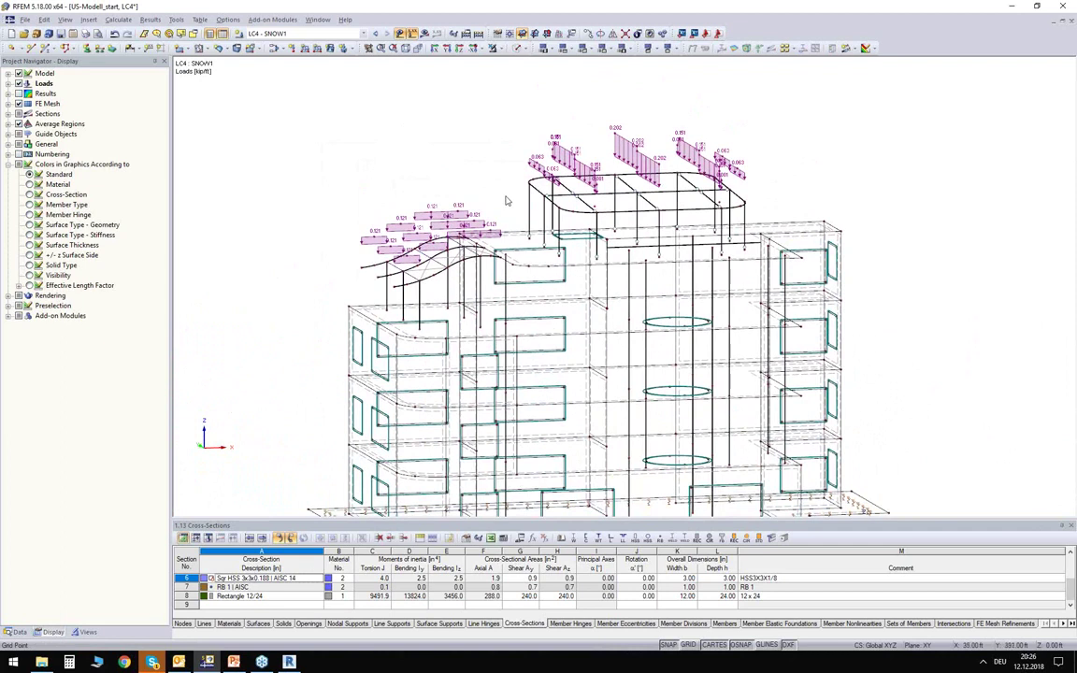
{"action": "scroll", "coordinate": [508, 200], "scroll_direction": "down", "scroll_amount": 2}
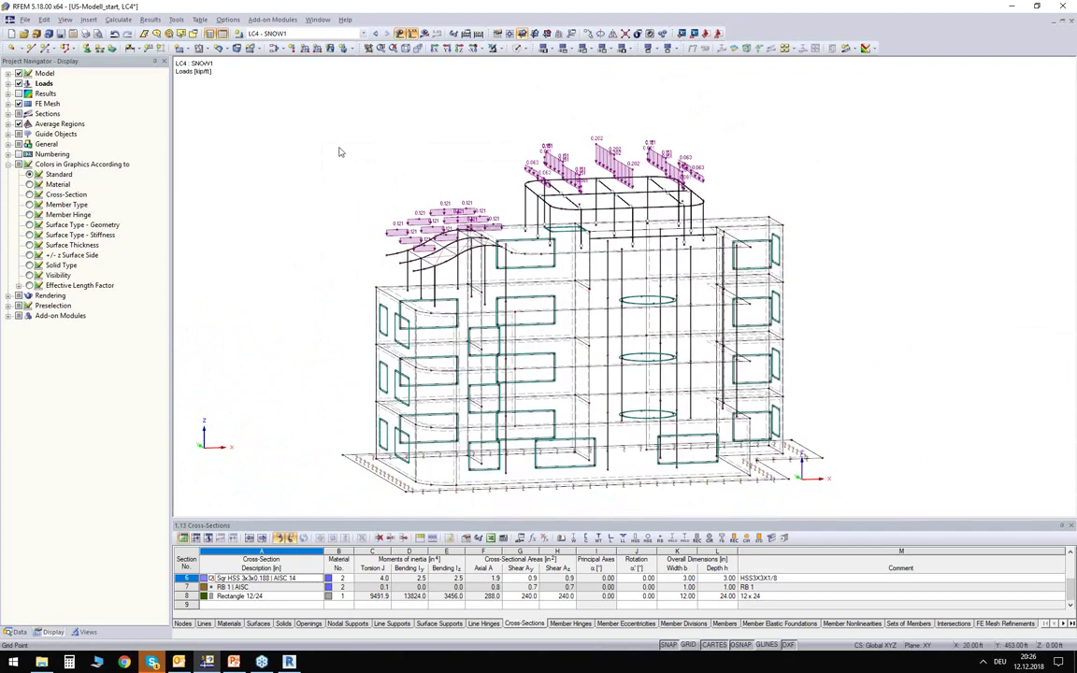
{"action": "left_click", "coordinate": [286, 34]}
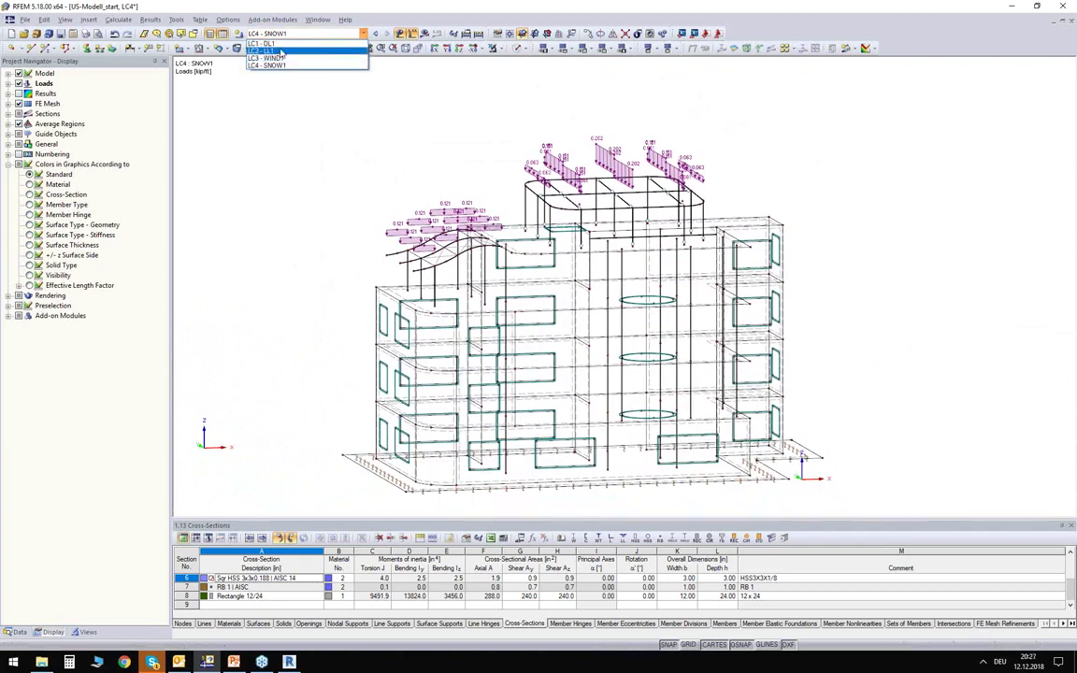
{"action": "key", "text": "Escape"}
Classify load cases and combinations in the model's general data according to ASCE 7-16, with load combinations created automatically.
{"action": "left_click", "coordinate": [17, 632]}
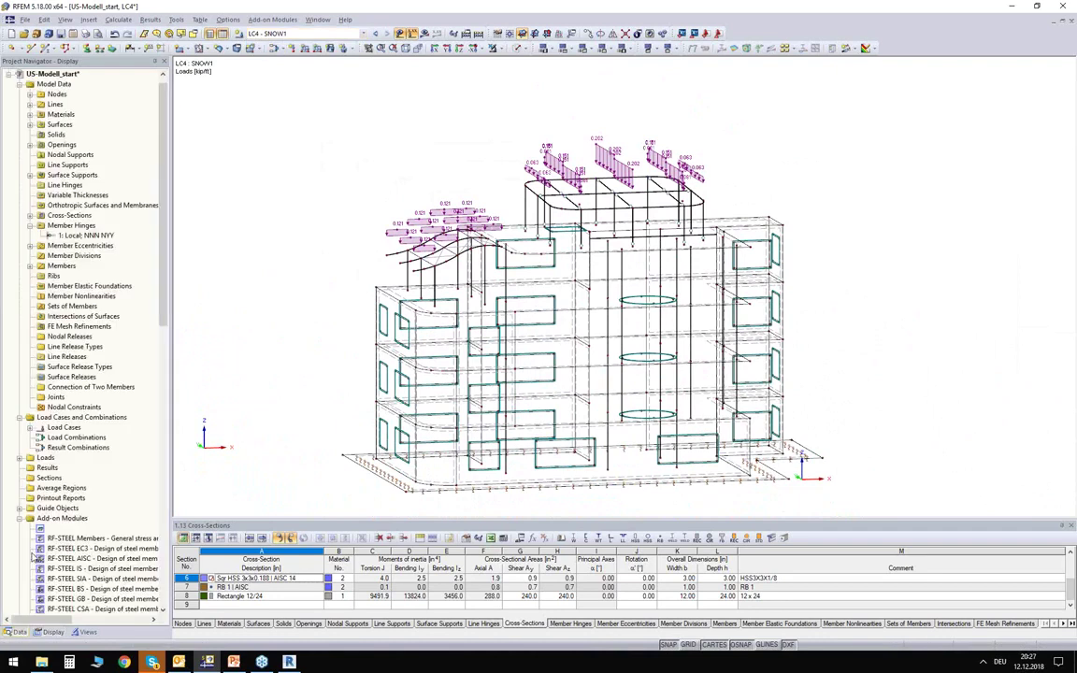
{"action": "right_click", "coordinate": [49, 85]}
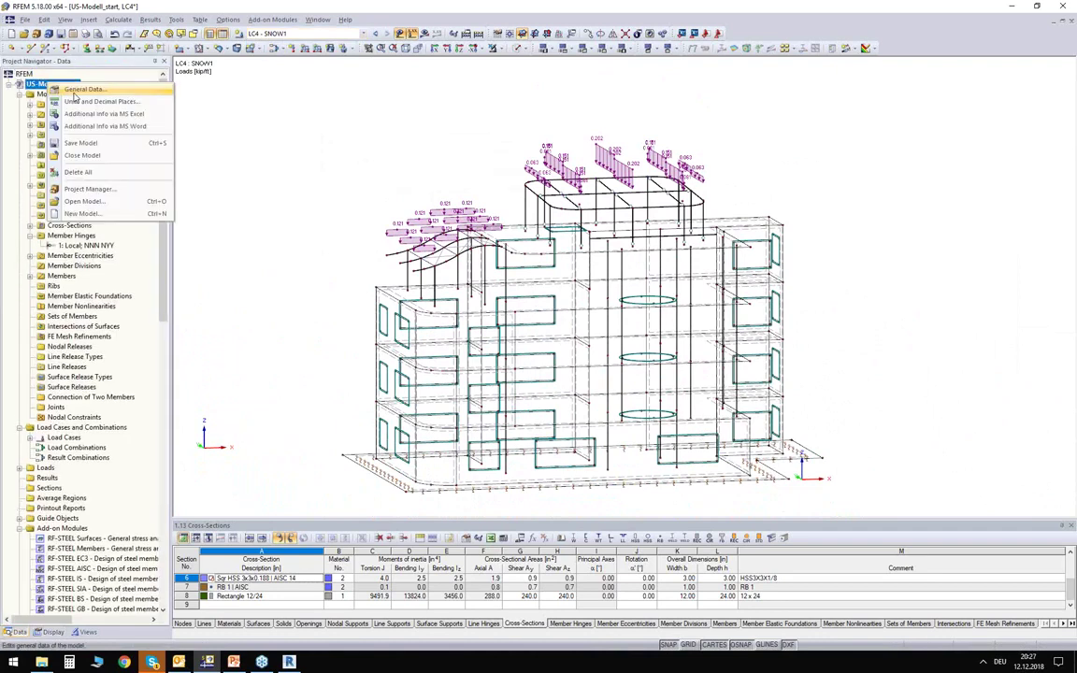
{"action": "left_click", "coordinate": [77, 90]}
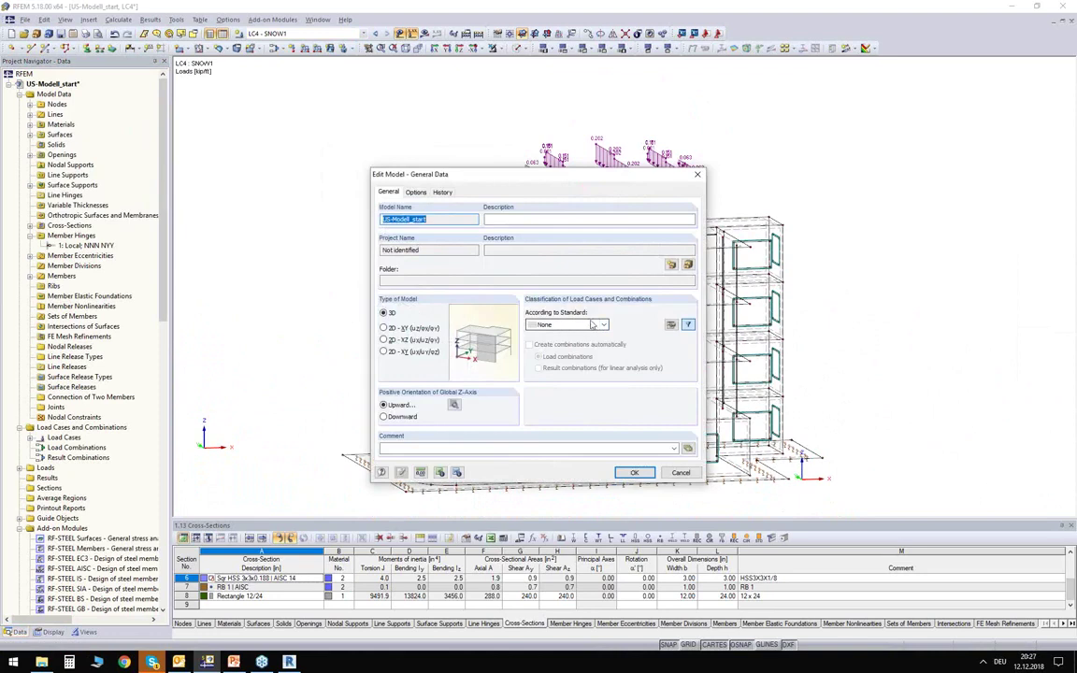
{"action": "left_click", "coordinate": [592, 324]}
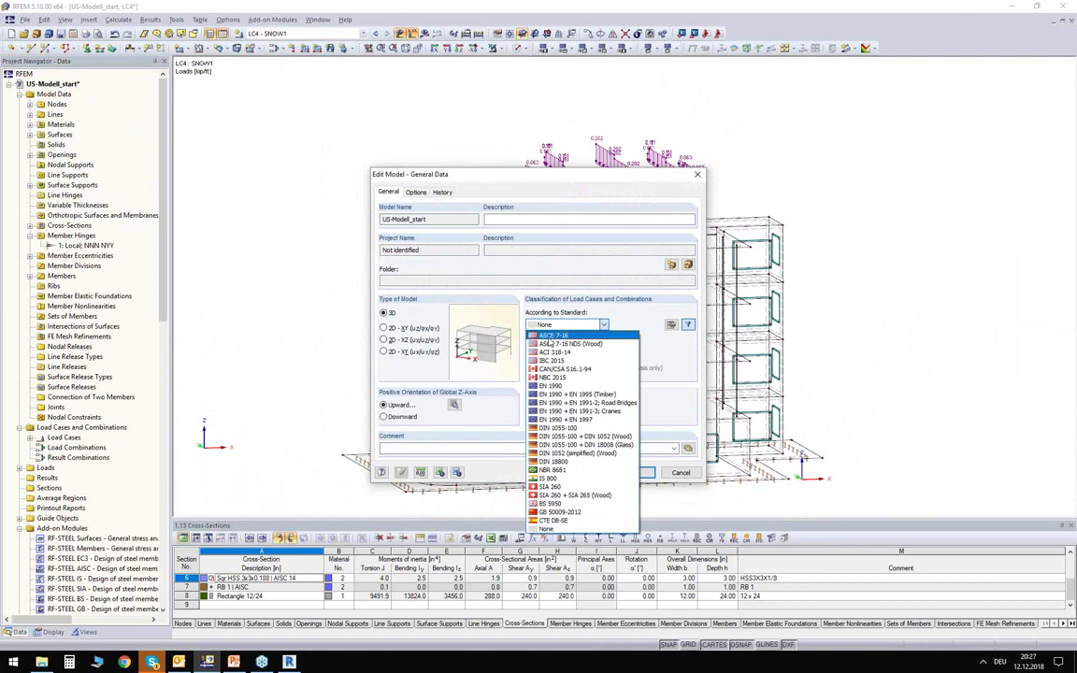
{"action": "left_click", "coordinate": [542, 337]}
{"action": "left_click", "coordinate": [558, 352]}
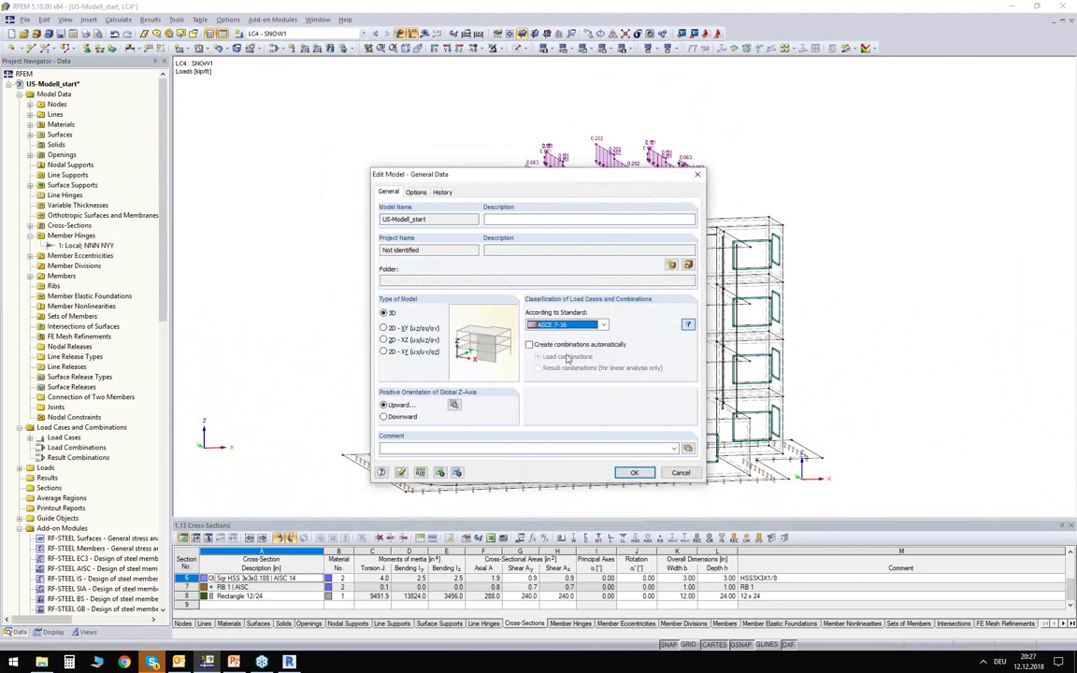
{"action": "left_click", "coordinate": [529, 344]}
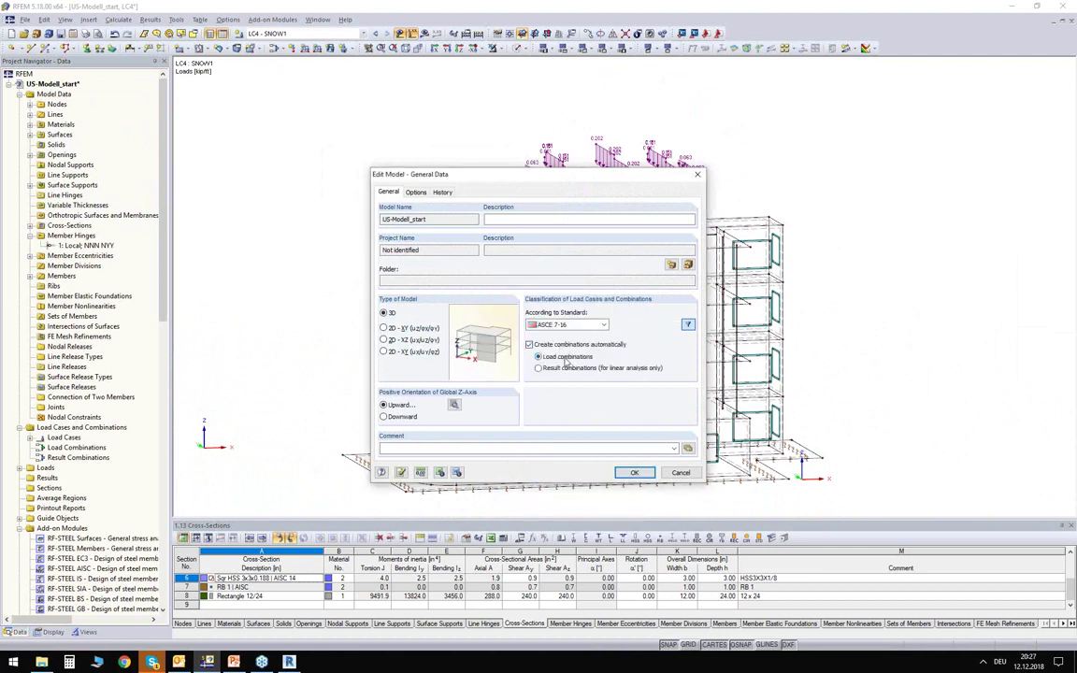
{"action": "left_click", "coordinate": [633, 473]}
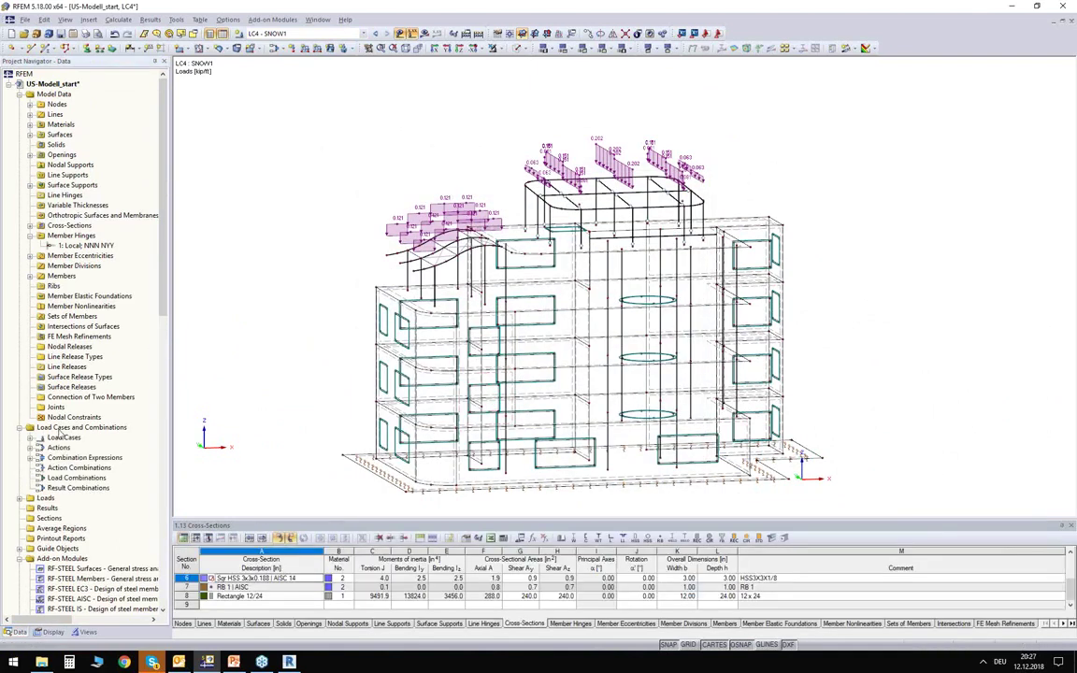
Check the action categories of load cases DL1, LL1, WIND1 and SNOW1.
{"action": "left_click", "coordinate": [62, 437]}
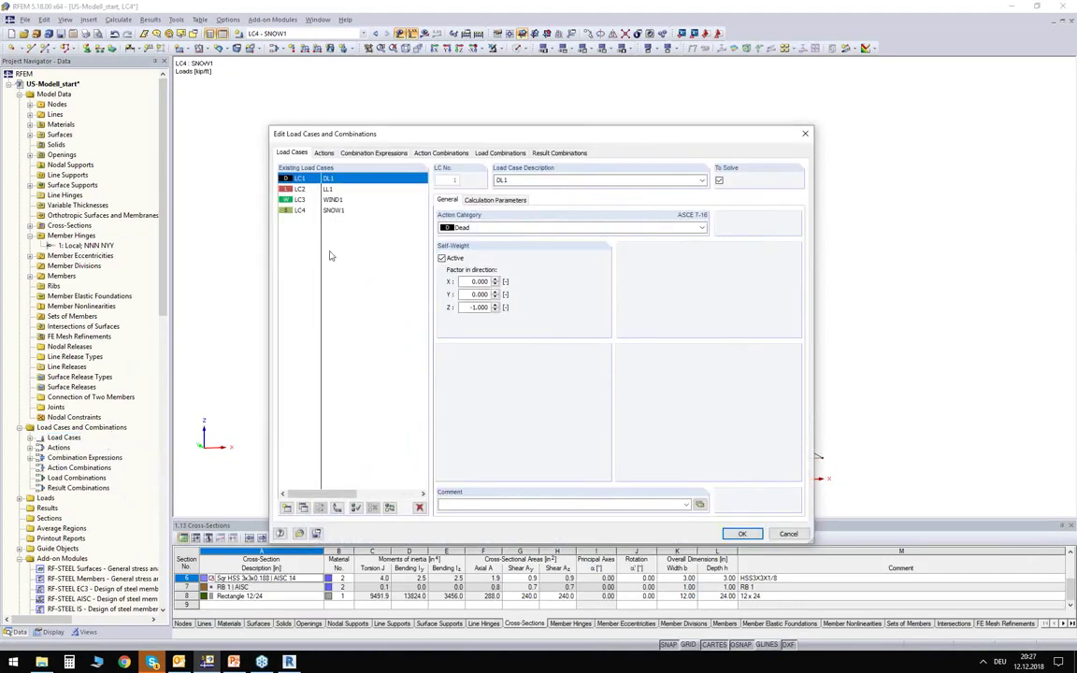
{"action": "left_click", "coordinate": [329, 190]}
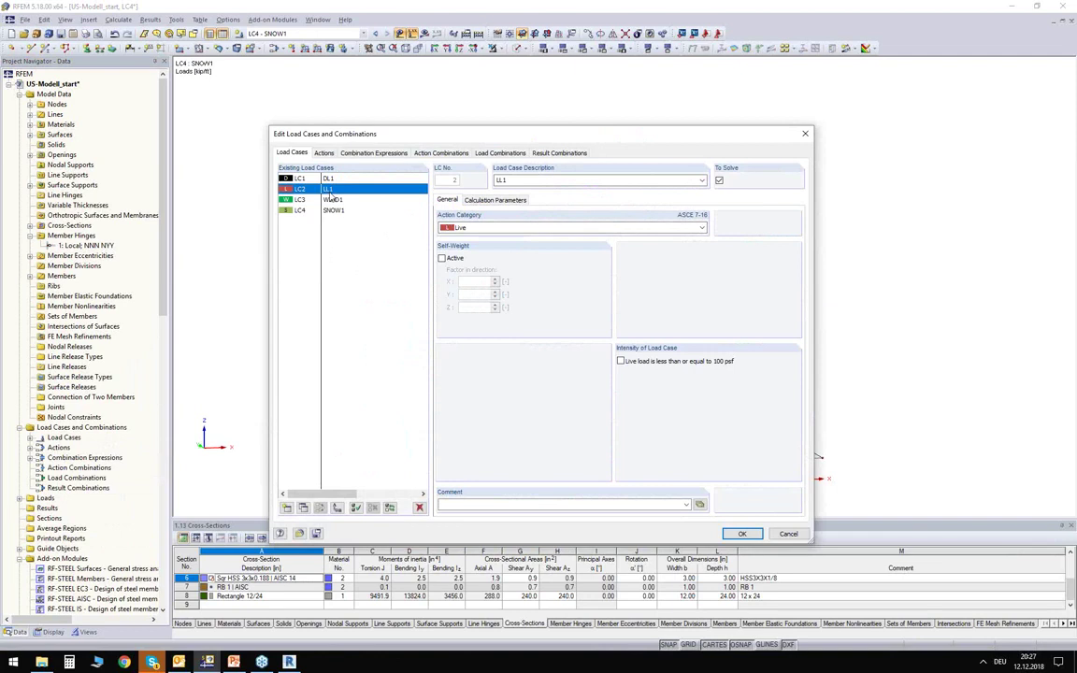
{"action": "left_click", "coordinate": [332, 200]}
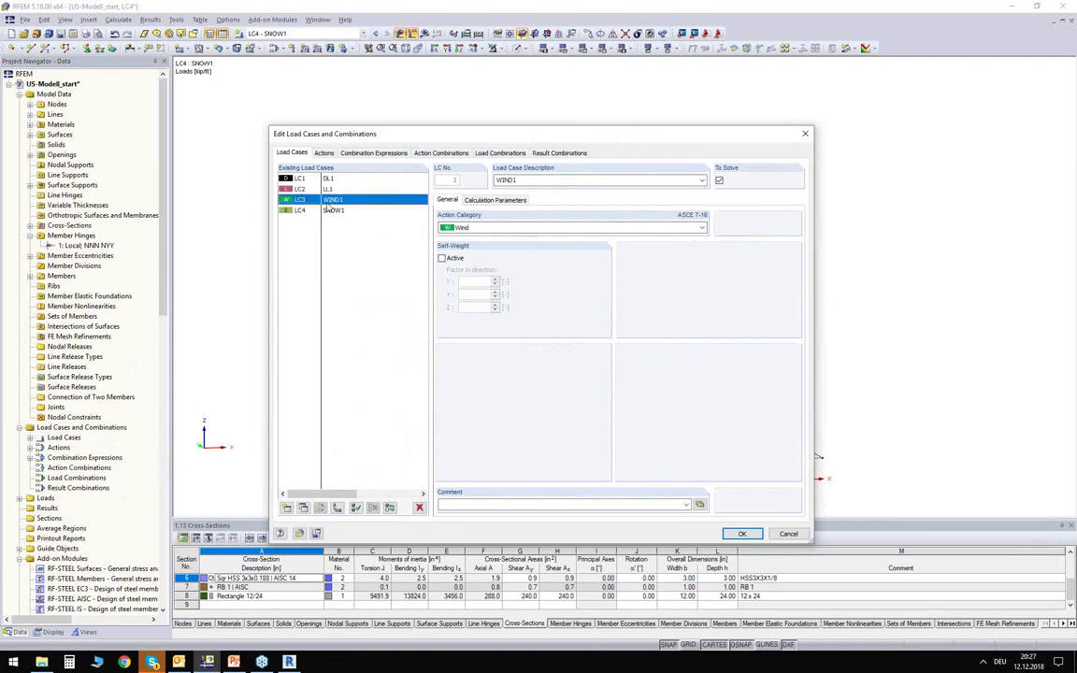
{"action": "left_click", "coordinate": [365, 210]}
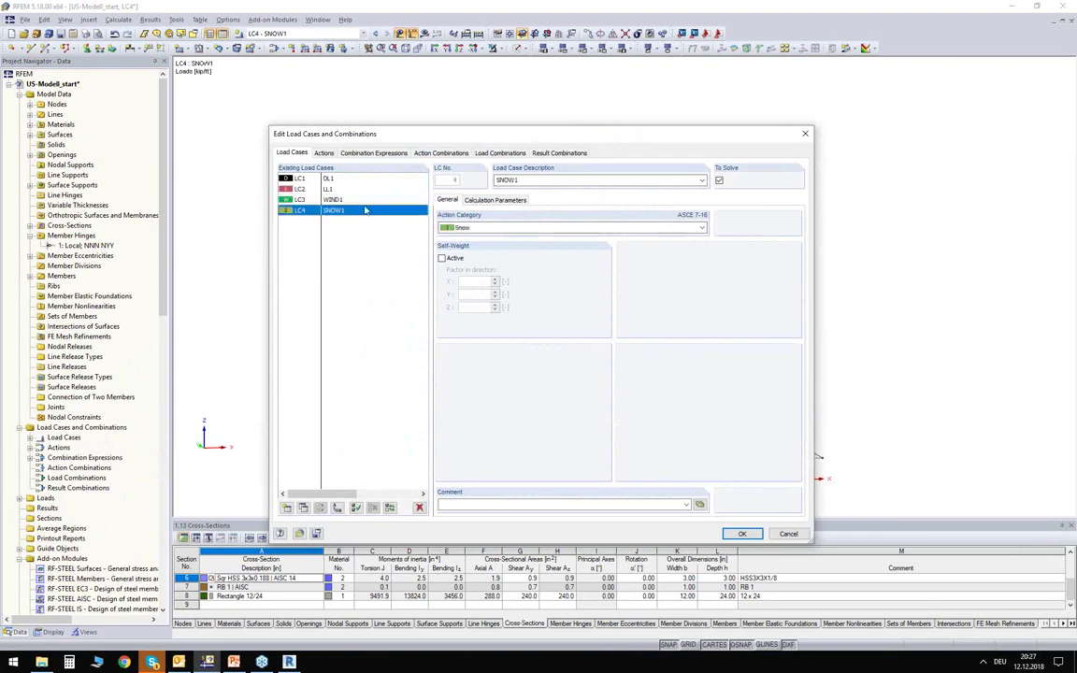
Check the actions and the load case assigned to Wind, and display the settings of combination expression CE1.
{"action": "left_click", "coordinate": [324, 153]}
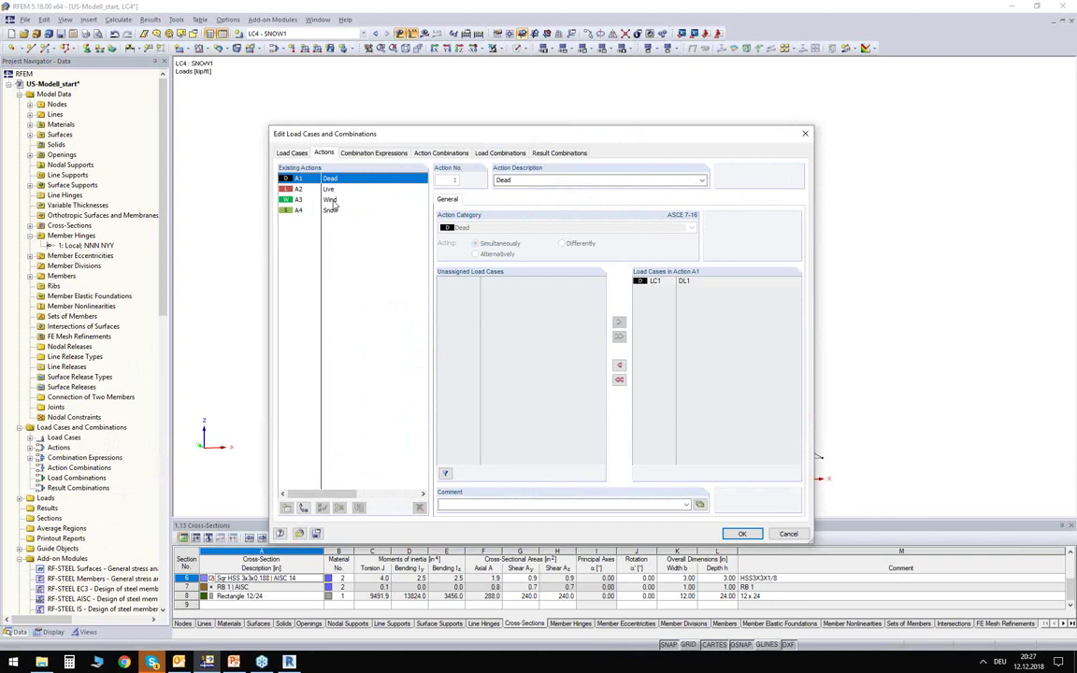
{"action": "left_click", "coordinate": [332, 200]}
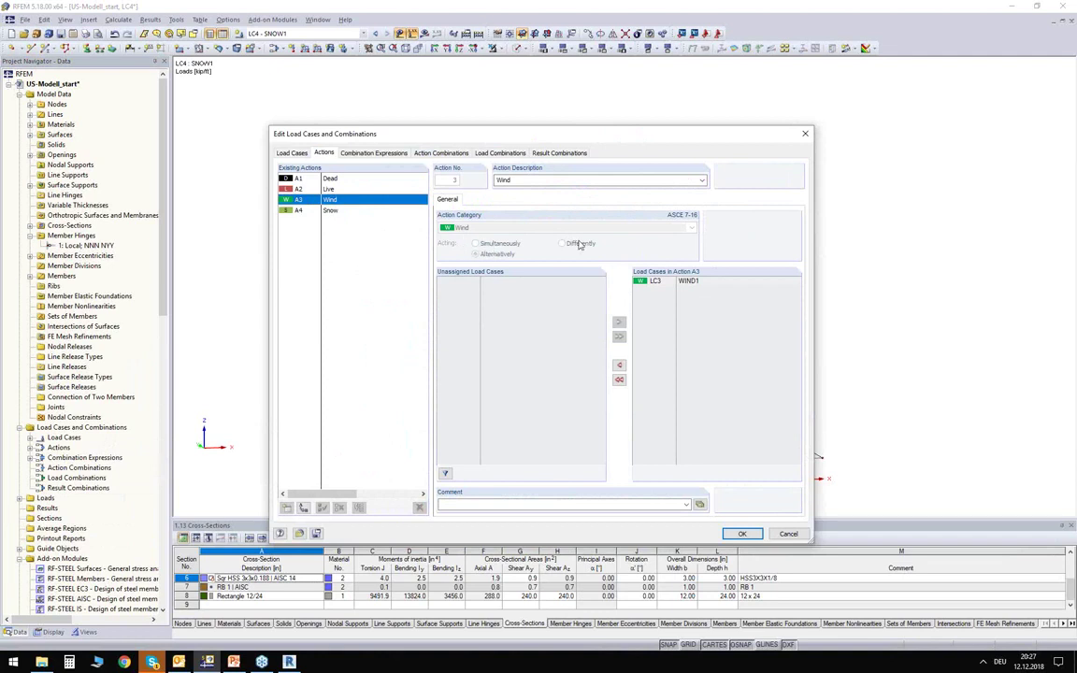
{"action": "left_click", "coordinate": [355, 152]}
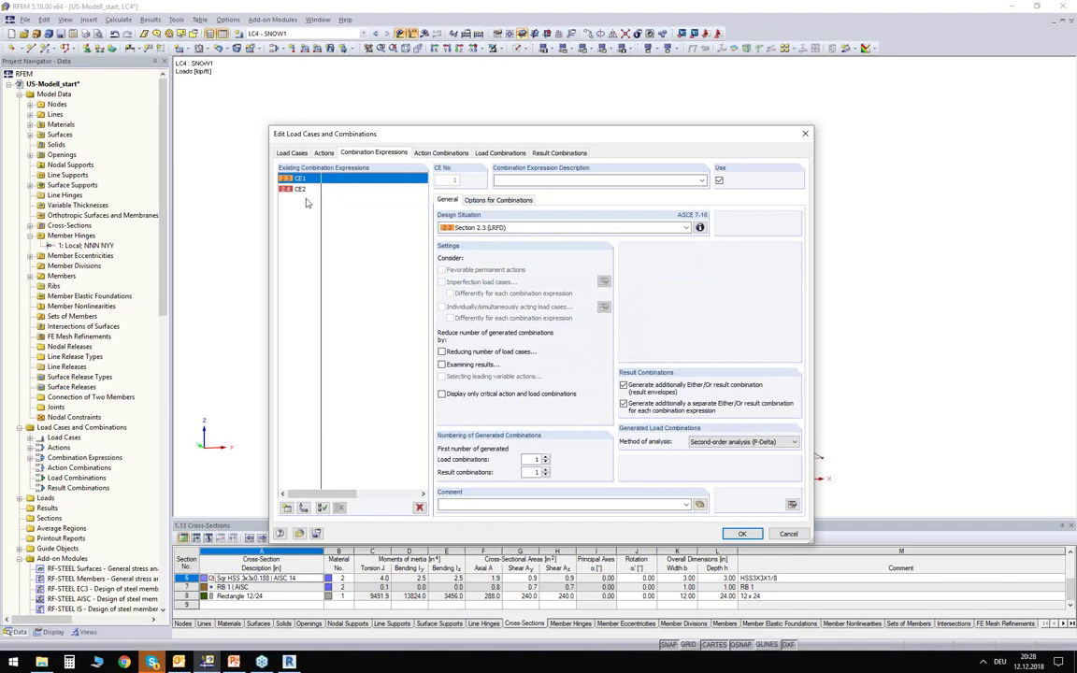
Browse the ASCE 7-16 design situations, keep Section 2.3 (LRFD) for combination expression CE1, and view its combination formulas.
{"action": "left_click", "coordinate": [493, 227]}
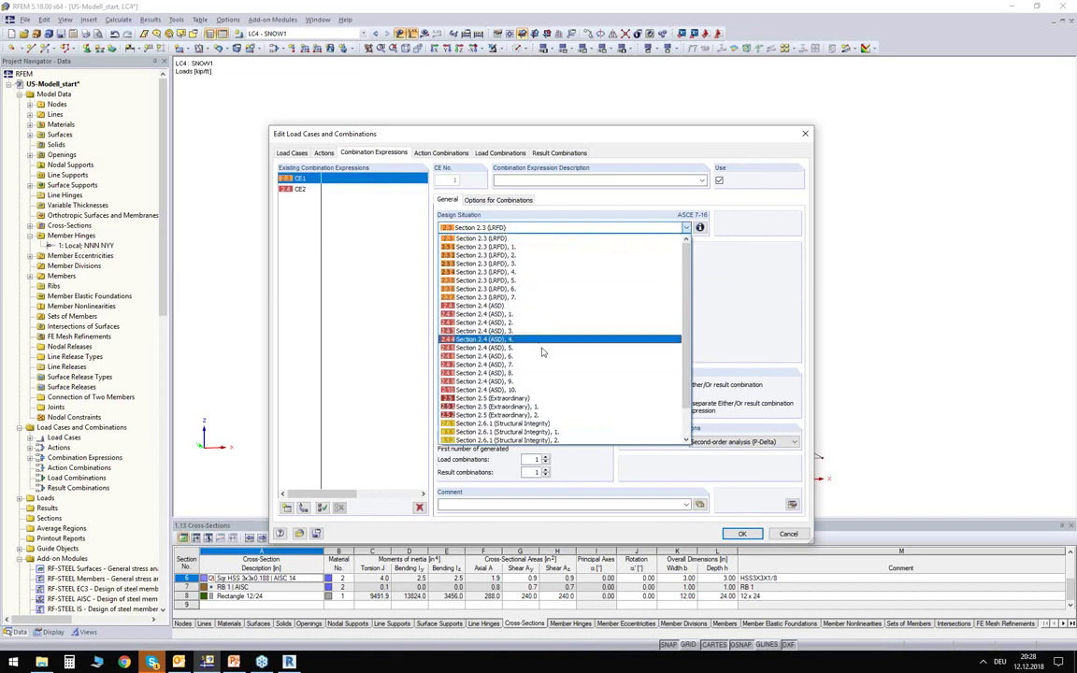
{"action": "scroll", "coordinate": [528, 364], "scroll_direction": "down", "scroll_amount": 1}
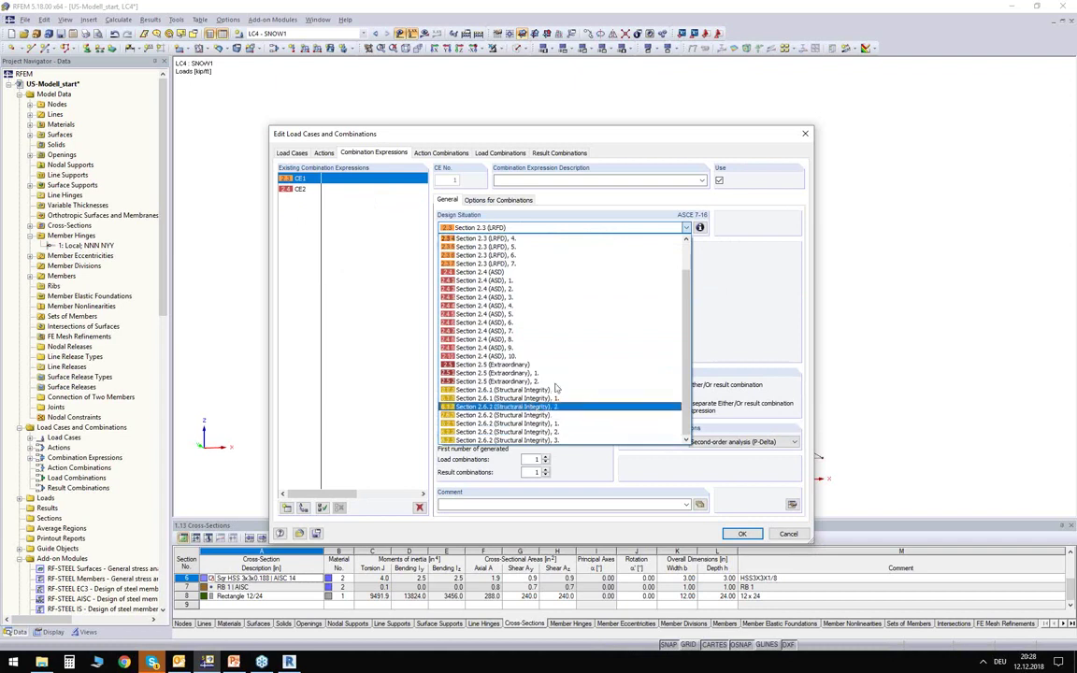
{"action": "scroll", "coordinate": [524, 308], "scroll_direction": "up", "scroll_amount": 1}
{"action": "left_click", "coordinate": [470, 231]}
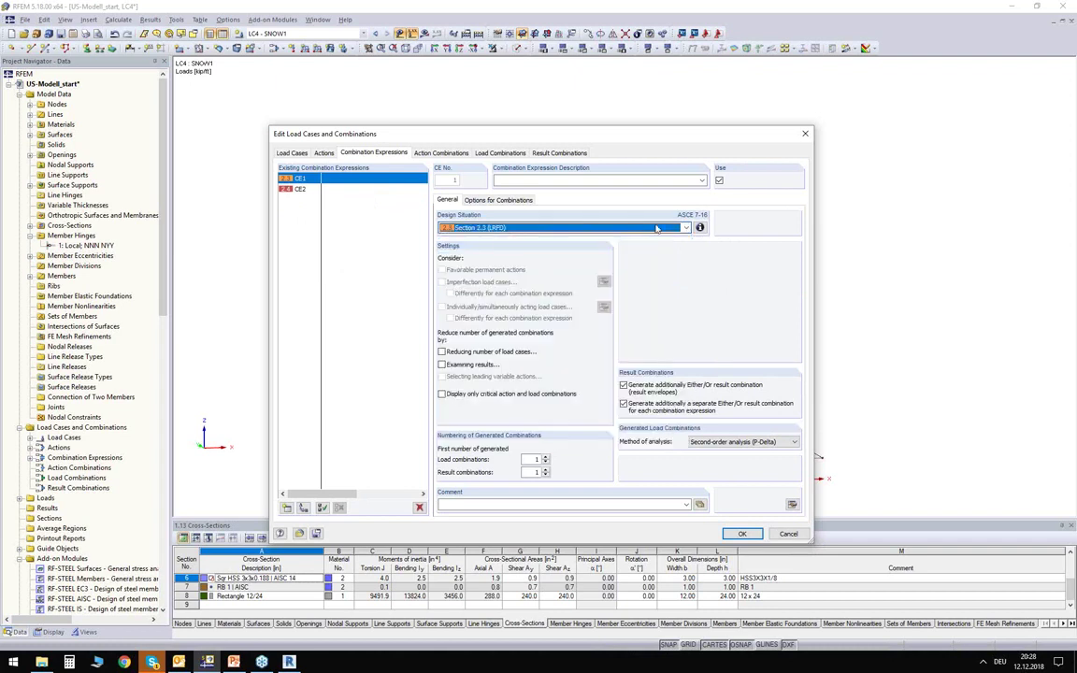
{"action": "left_click", "coordinate": [700, 227]}
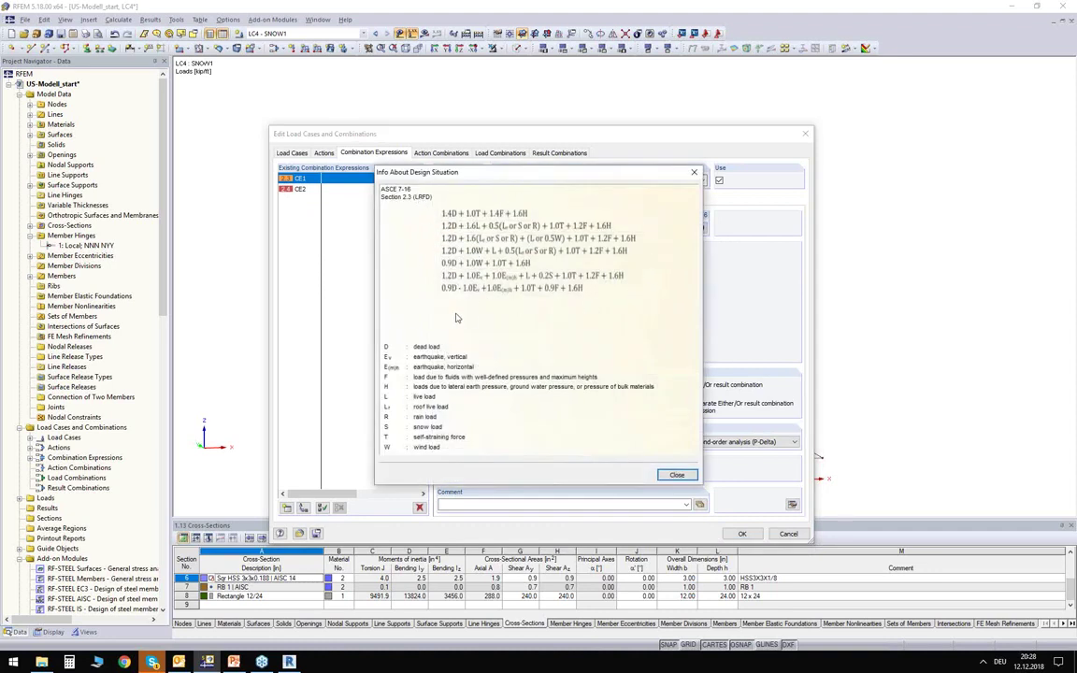
{"action": "left_click", "coordinate": [677, 475]}
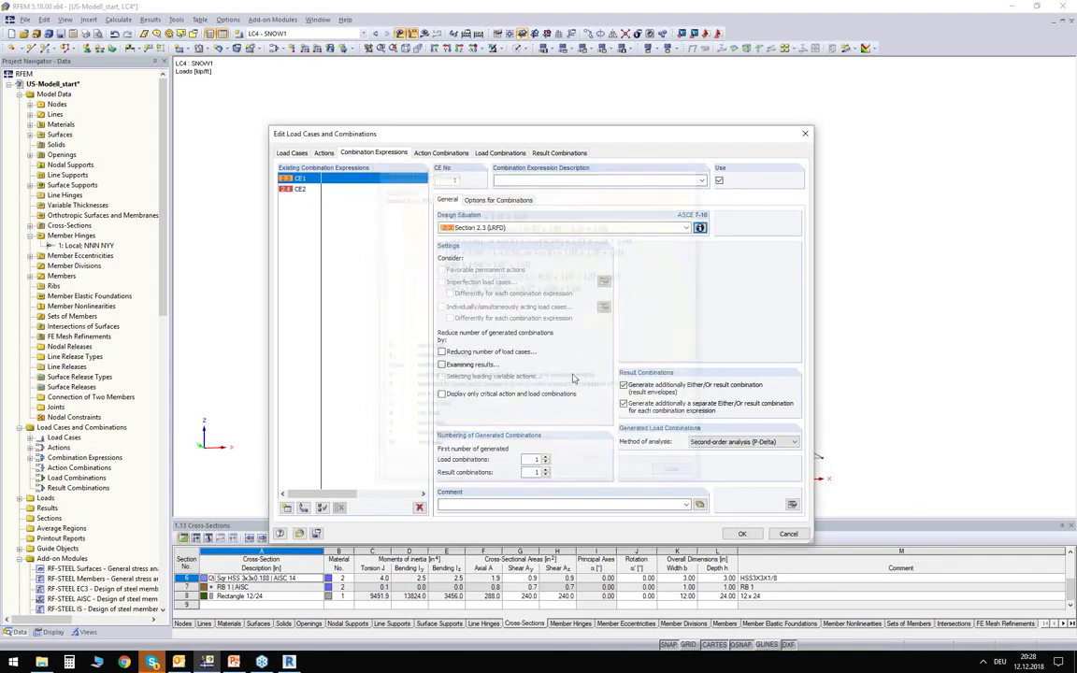
View the Section 2.4 (ASD) combination formulas of combination expression CE2.
{"action": "left_click", "coordinate": [351, 190]}
{"action": "left_click", "coordinate": [699, 228]}
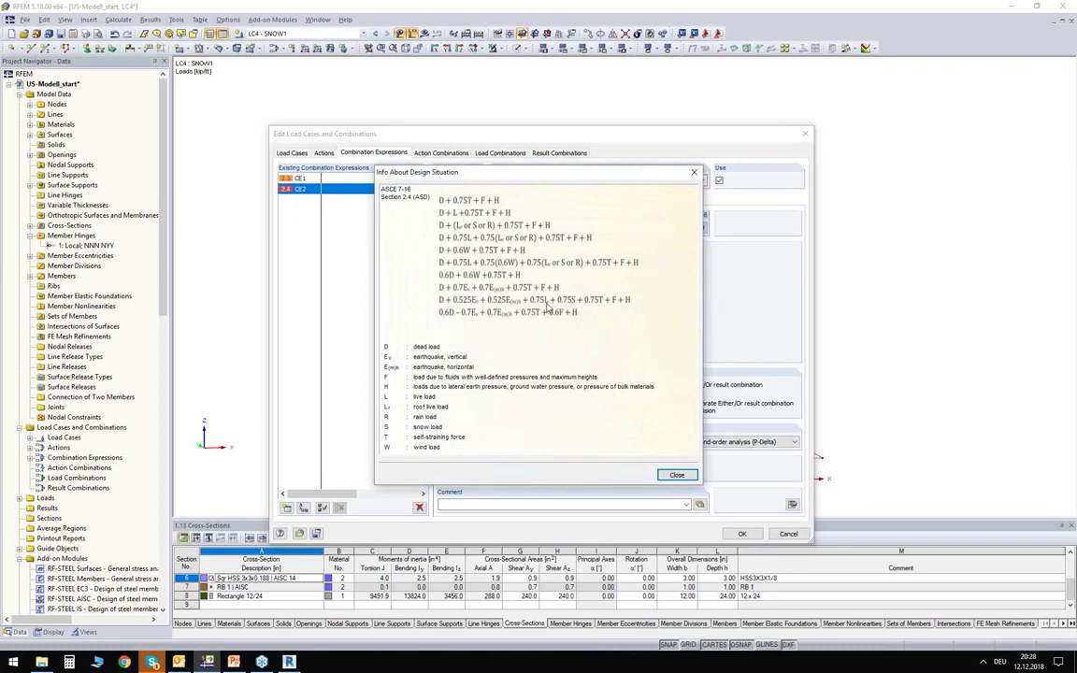
{"action": "left_click", "coordinate": [677, 476]}
{"action": "left_click", "coordinate": [299, 178]}
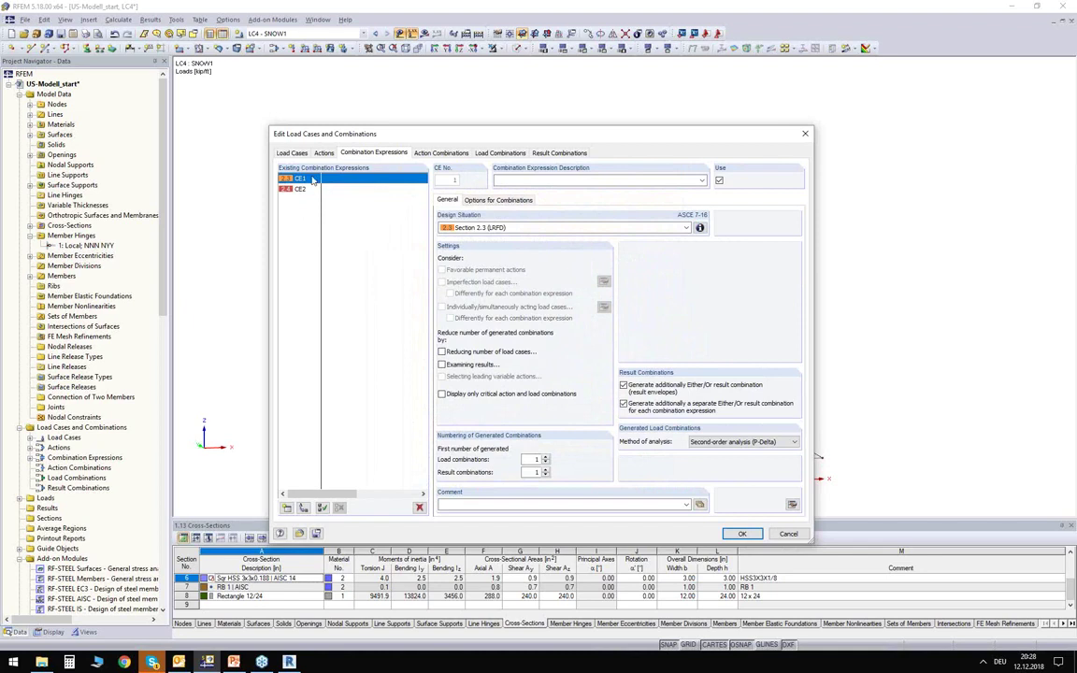
Exclude combination expression CE2 for Section 2.4 (ASD) from use, and return to CE1.
{"action": "left_click", "coordinate": [306, 190]}
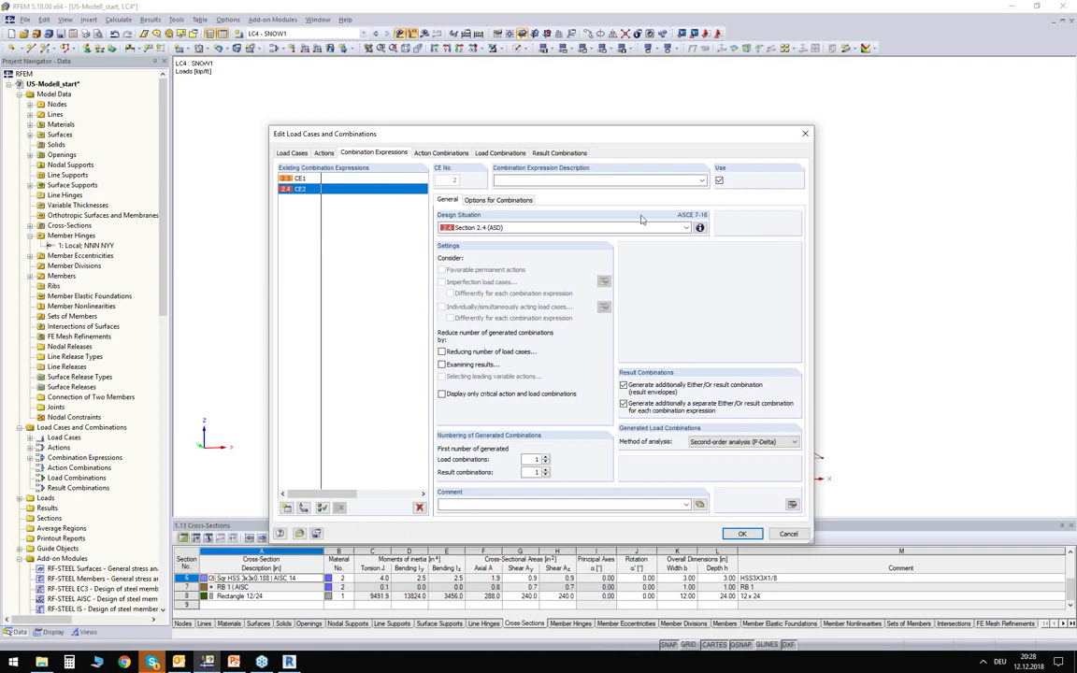
{"action": "left_click", "coordinate": [719, 180]}
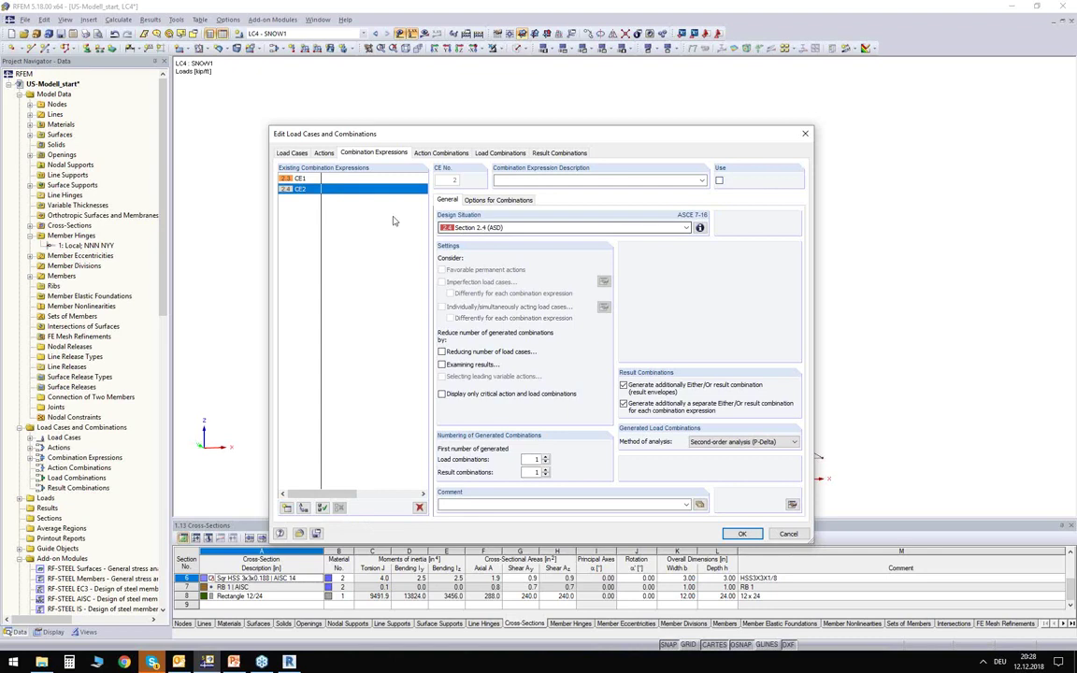
{"action": "left_click", "coordinate": [310, 179]}
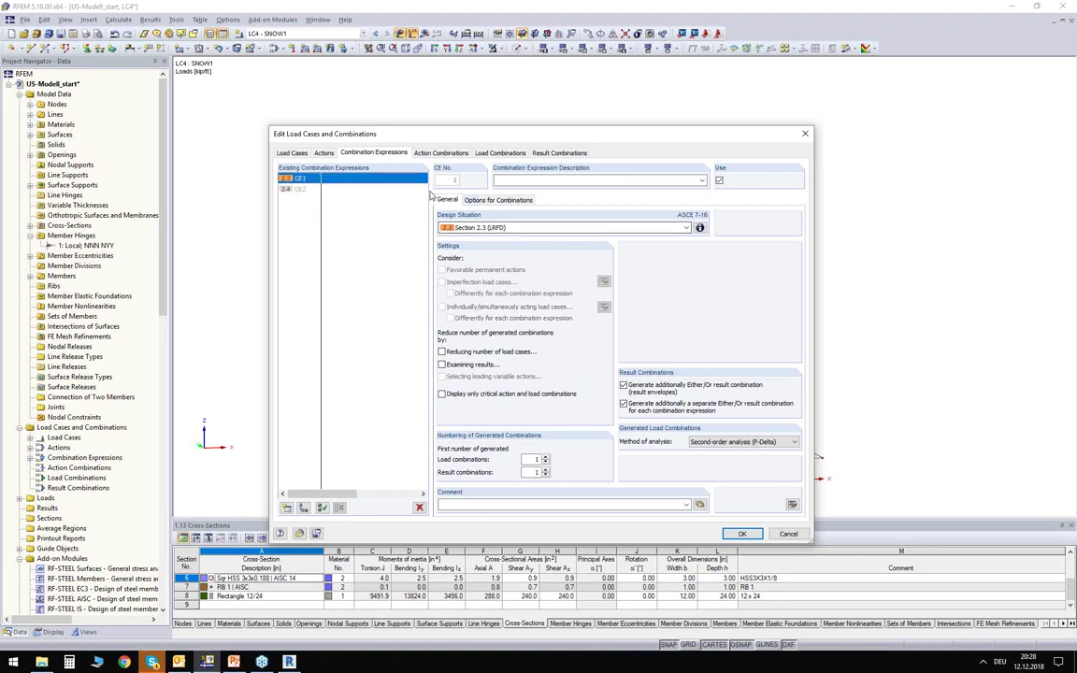
Generate the load and result combinations for CE1, check the load cases in CO3 and CO9, and accept the combinations.
{"action": "left_click", "coordinate": [501, 153]}
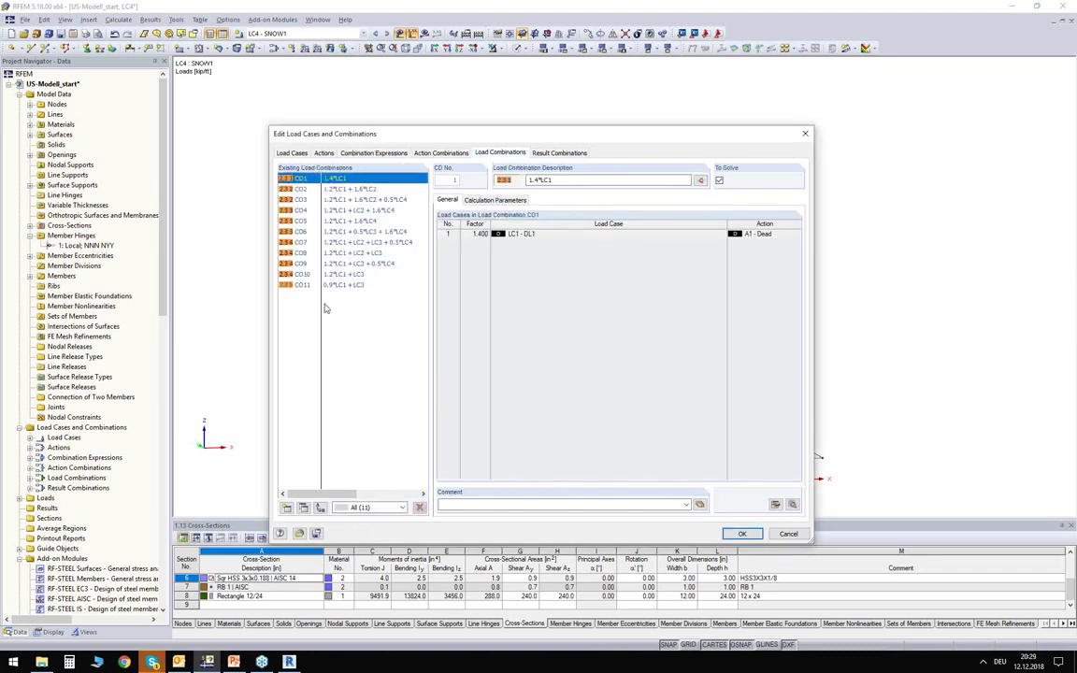
{"action": "left_click", "coordinate": [348, 200]}
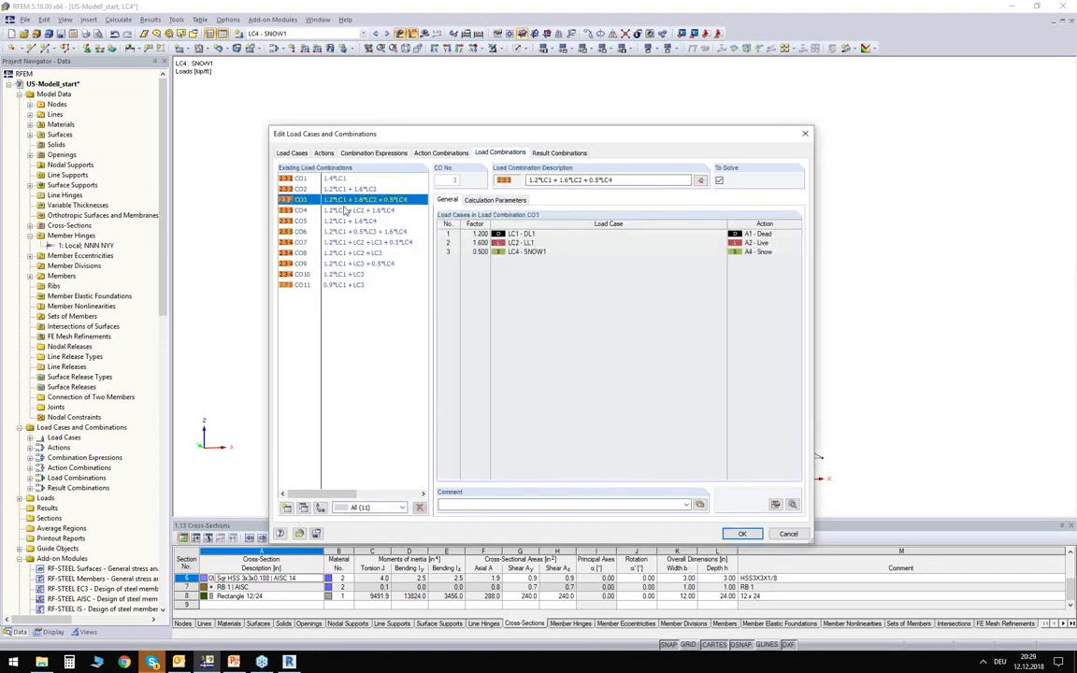
{"action": "left_click", "coordinate": [350, 264]}
{"action": "left_click", "coordinate": [510, 231]}
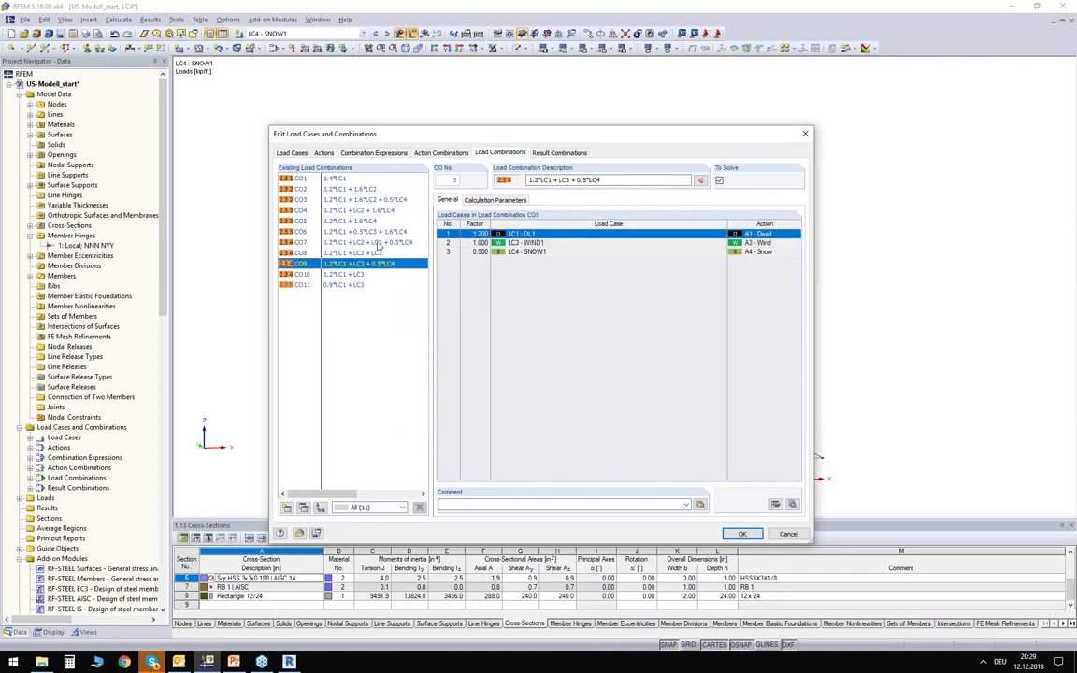
{"action": "left_click", "coordinate": [565, 155]}
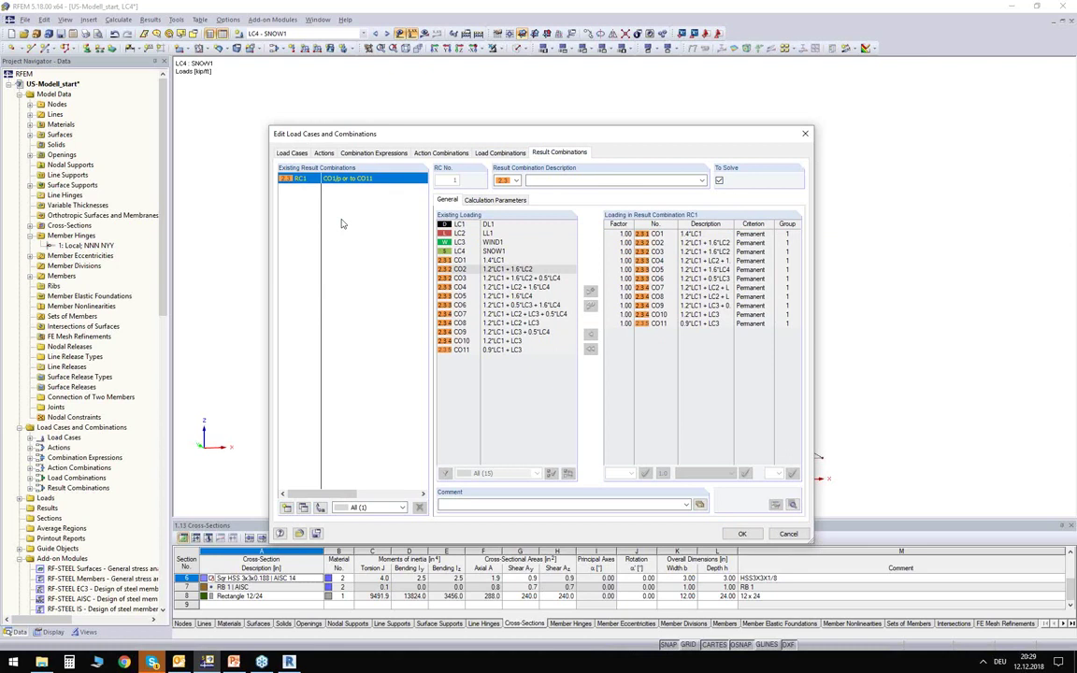
{"action": "left_click", "coordinate": [743, 535]}
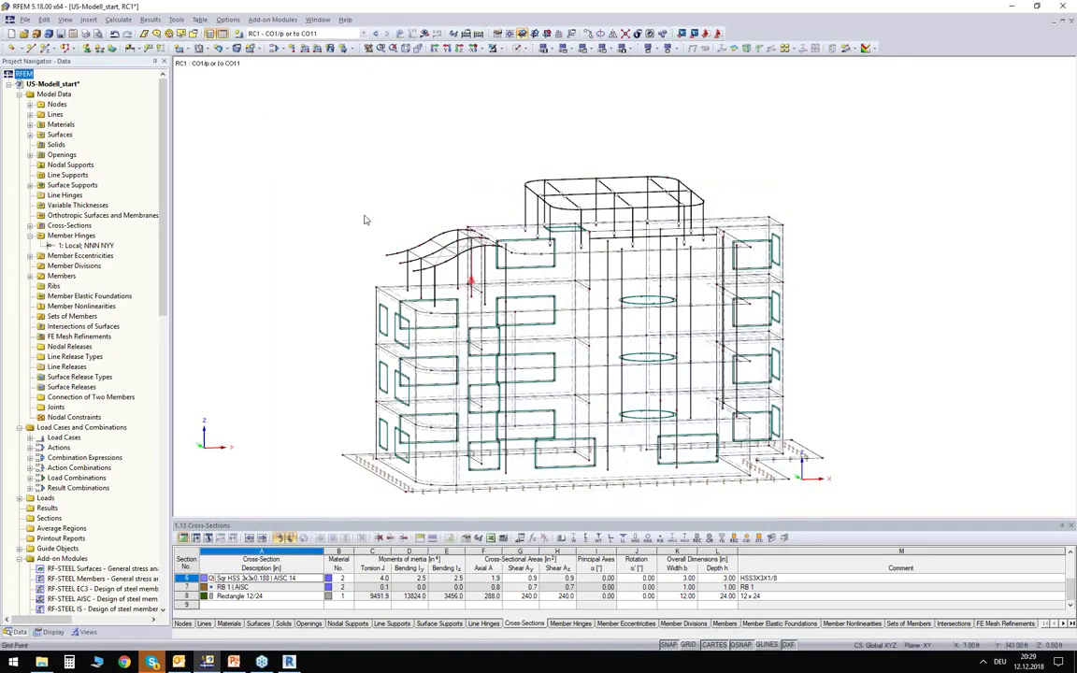
Display the loads of load combination CO3 on the building, and inspect the model from several angles with the loads hidden.
{"action": "left_click", "coordinate": [322, 34]}
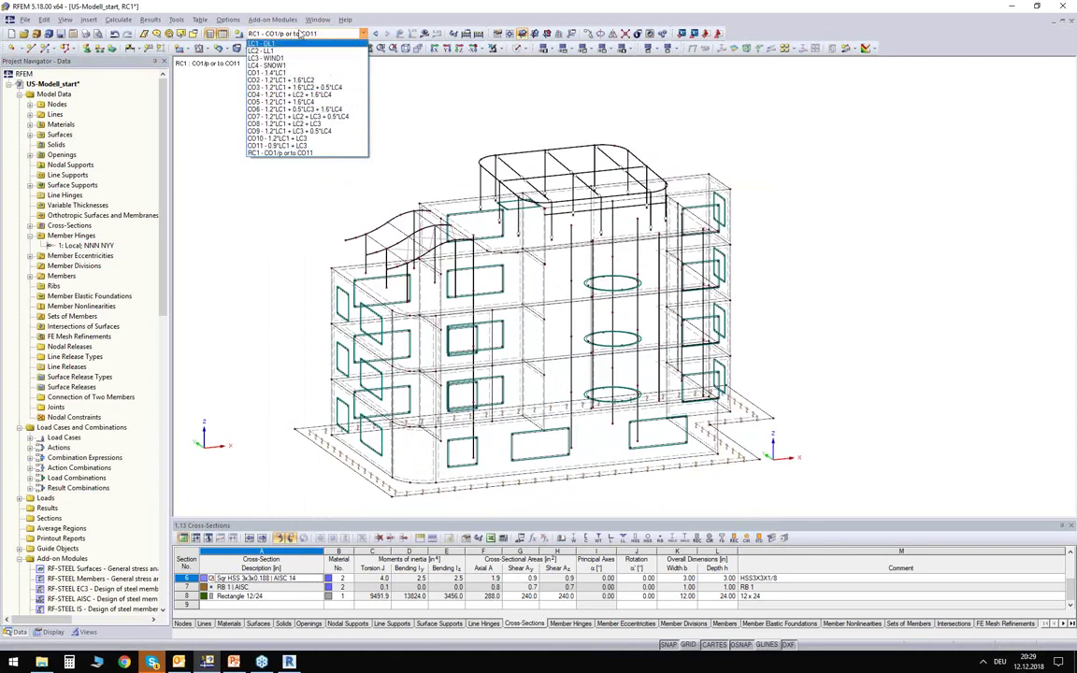
{"action": "left_click", "coordinate": [281, 87]}
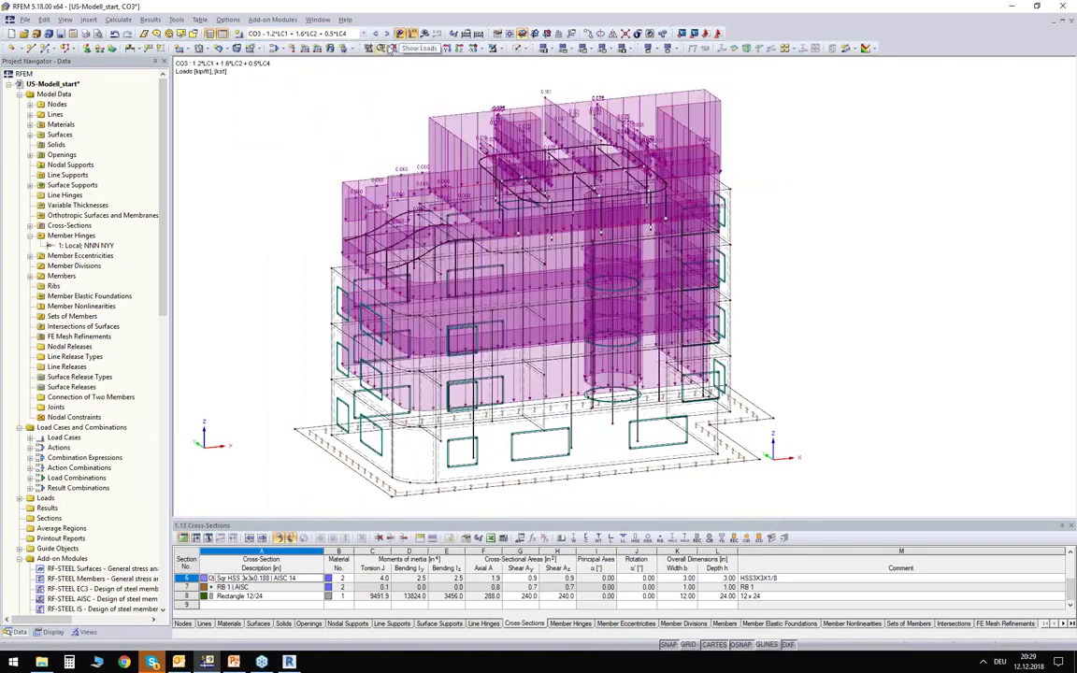
{"action": "middle_click_drag", "start_coordinate": [350, 132], "coordinate": [281, 110], "text": "ctrl"}
{"action": "middle_click_drag", "start_coordinate": [802, 366], "coordinate": [674, 280], "text": "ctrl"}
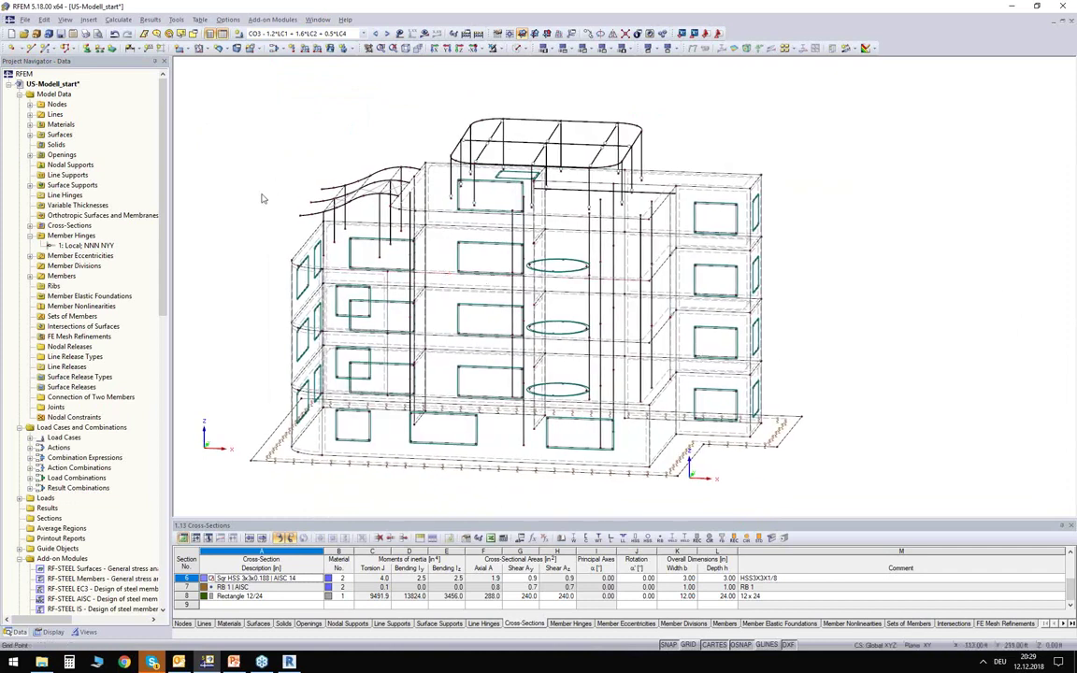
{"action": "middle_click_drag", "start_coordinate": [259, 201], "coordinate": [224, 159]}
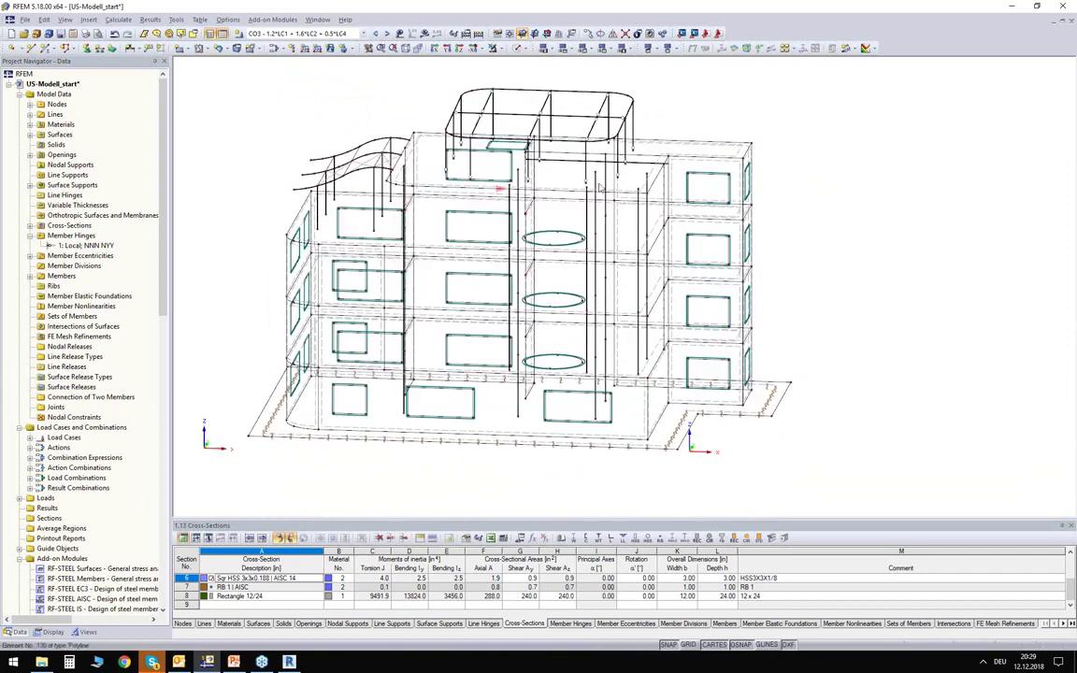
{"action": "middle_click_drag", "start_coordinate": [352, 124], "coordinate": [232, 156], "text": "ctrl"}
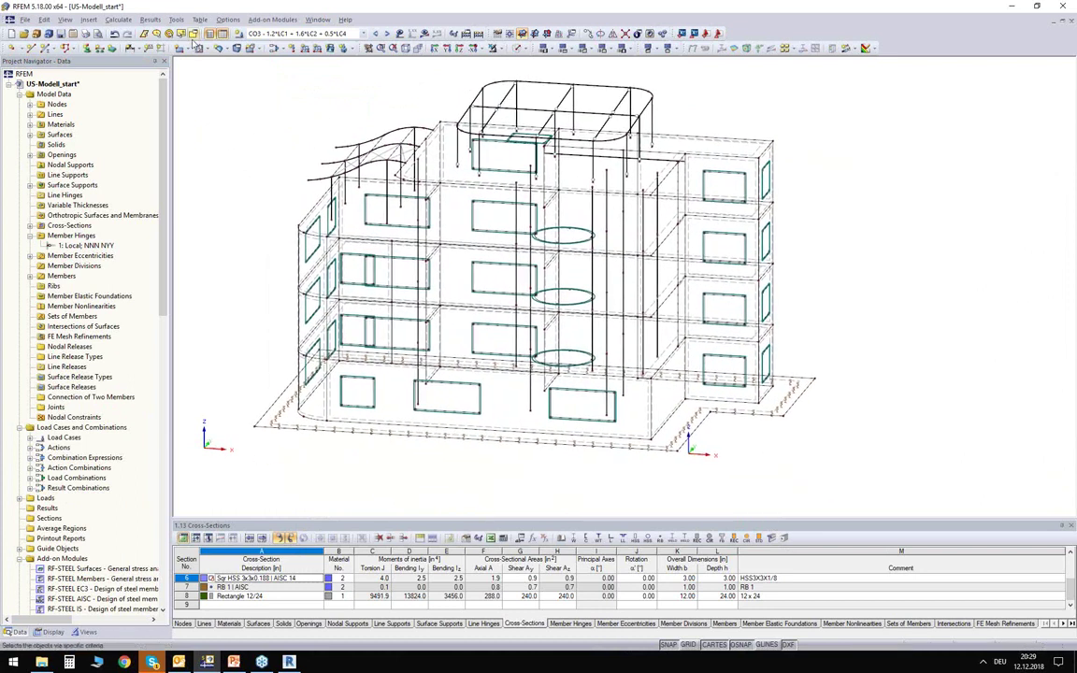
Generate the FE mesh with a target element length of 1.50 ft and regeneration upon confirming the mesh settings.
{"action": "left_click", "coordinate": [115, 21]}
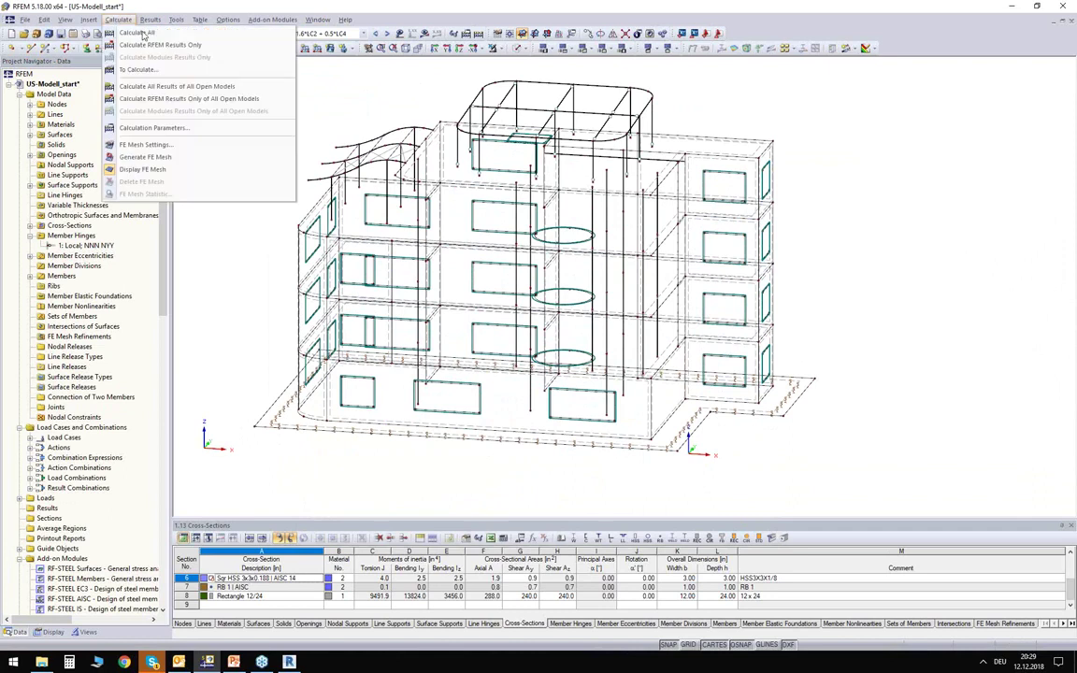
{"action": "left_click", "coordinate": [150, 146]}
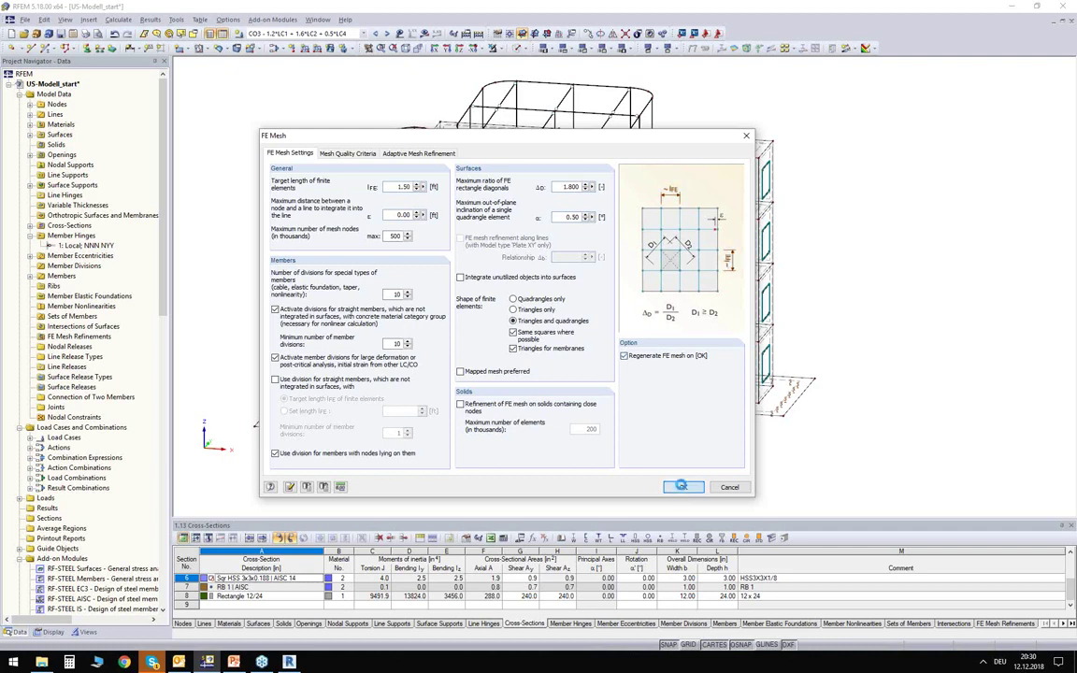
{"action": "left_click", "coordinate": [624, 356]}
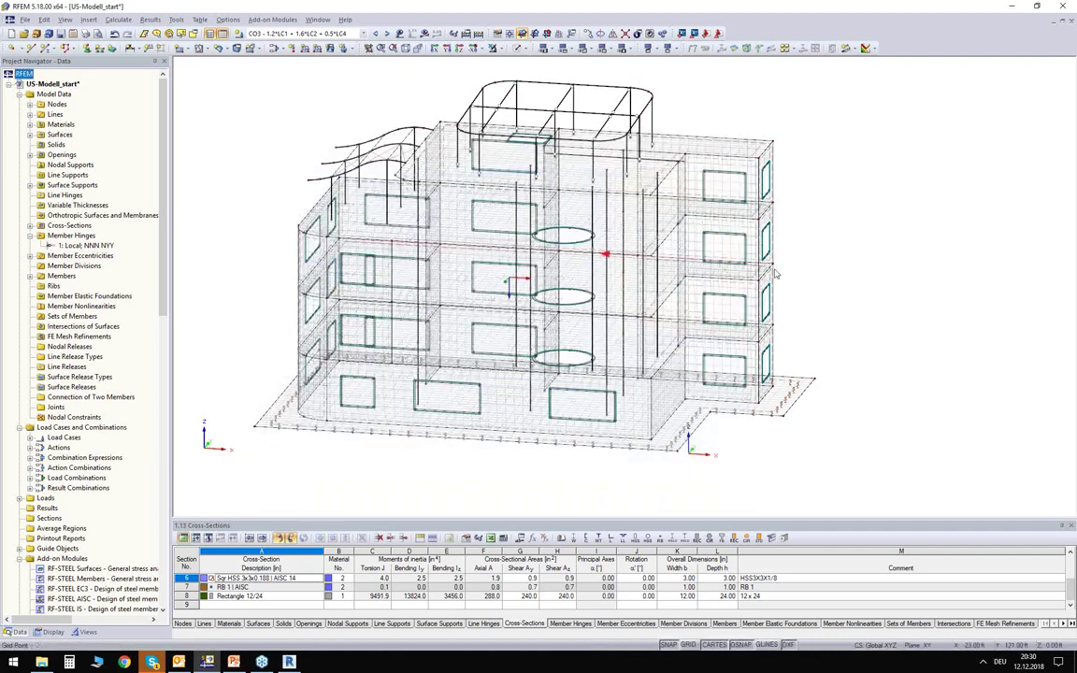
Examine the FE mesh on the building in solid display, including the slabs and the wall surfaces around the window openings.
{"action": "middle_click_drag", "start_coordinate": [834, 286], "coordinate": [908, 271], "text": "ctrl"}
{"action": "scroll", "coordinate": [565, 268], "scroll_direction": "up", "scroll_amount": 5}
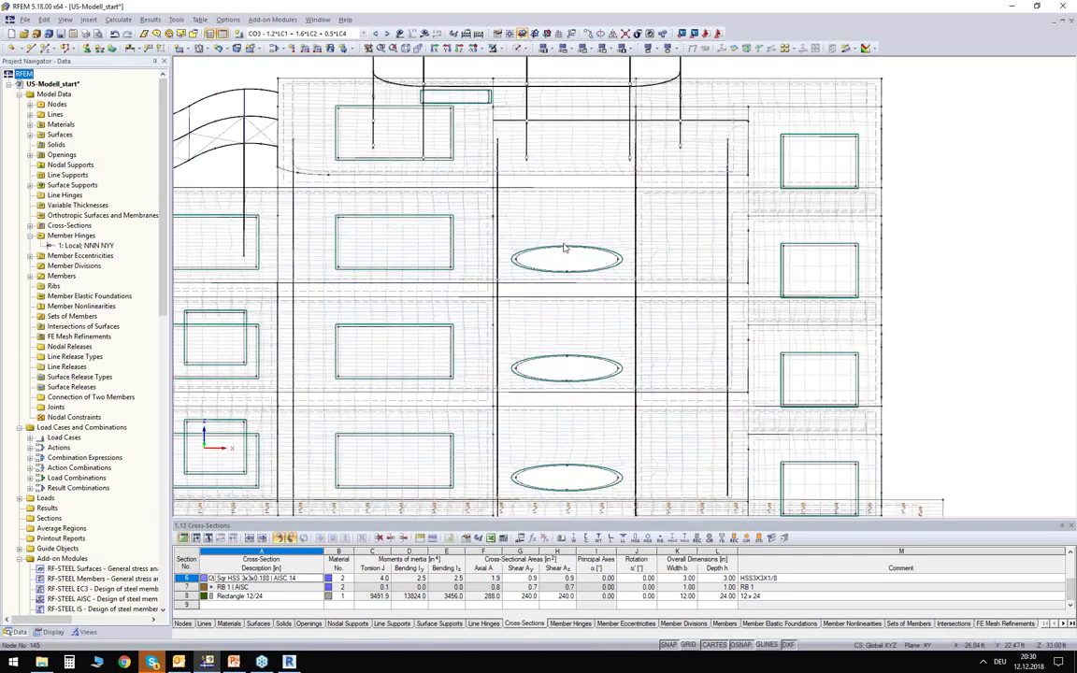
{"action": "middle_click_drag", "start_coordinate": [565, 268], "coordinate": [491, 271], "text": "ctrl"}
{"action": "left_click", "coordinate": [519, 48]}
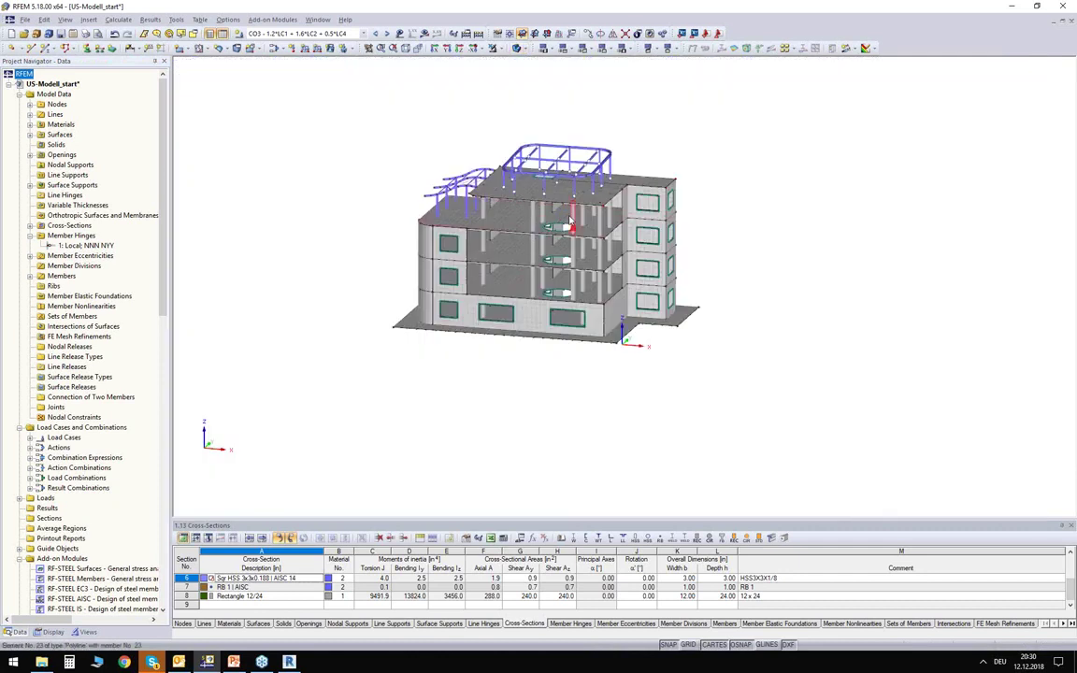
{"action": "scroll", "coordinate": [542, 223], "scroll_direction": "up", "scroll_amount": 3}
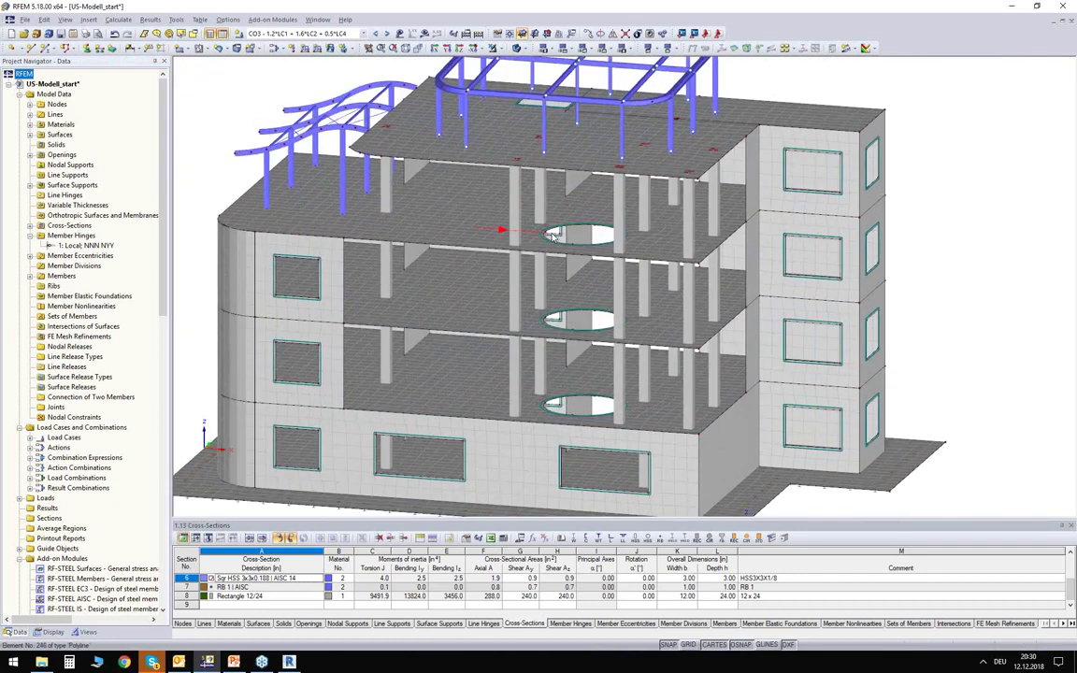
{"action": "middle_click_drag", "start_coordinate": [859, 232], "coordinate": [777, 233]}
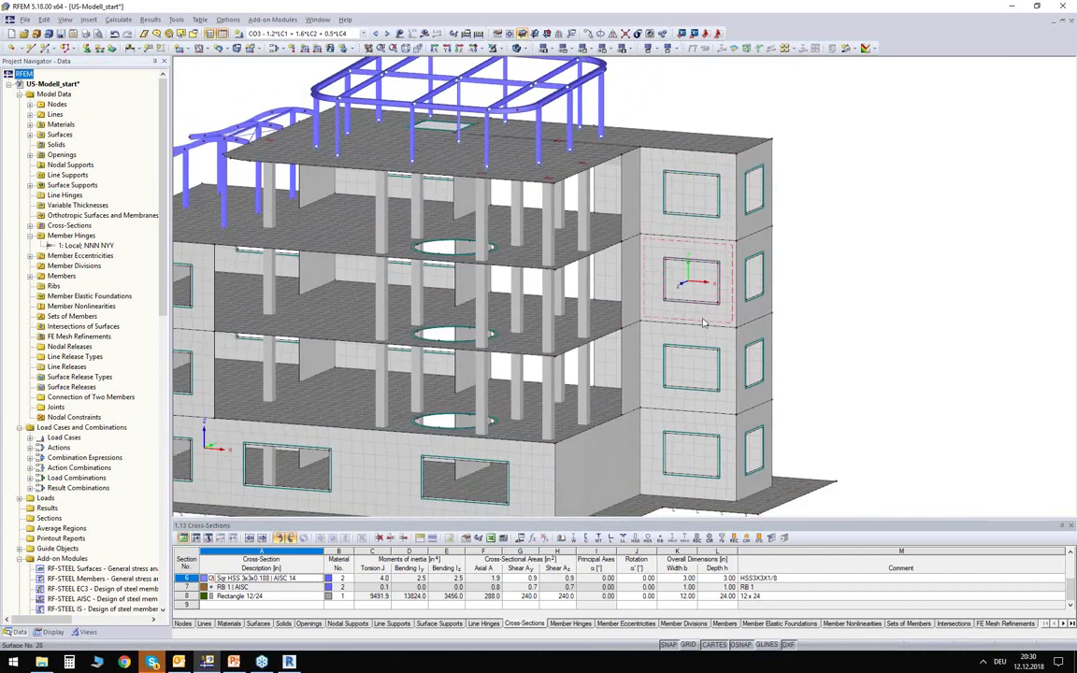
{"action": "scroll", "coordinate": [711, 321], "scroll_direction": "up", "scroll_amount": 1}
{"action": "scroll", "coordinate": [713, 322], "scroll_direction": "up", "scroll_amount": 3}
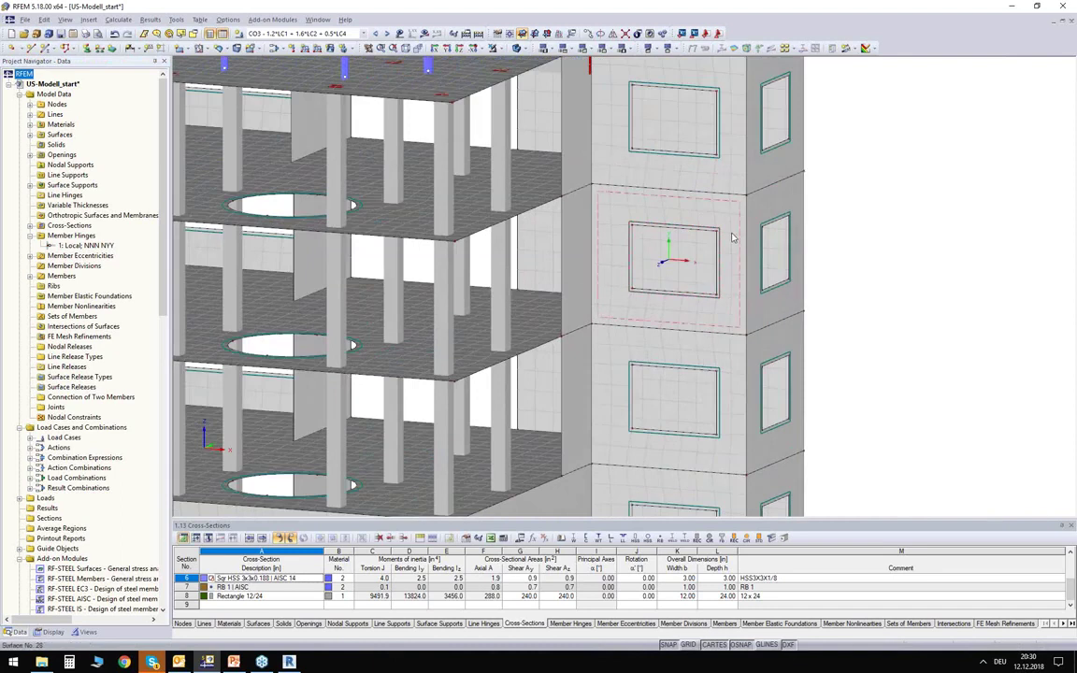
{"action": "scroll", "coordinate": [733, 238], "scroll_direction": "up", "scroll_amount": 3}
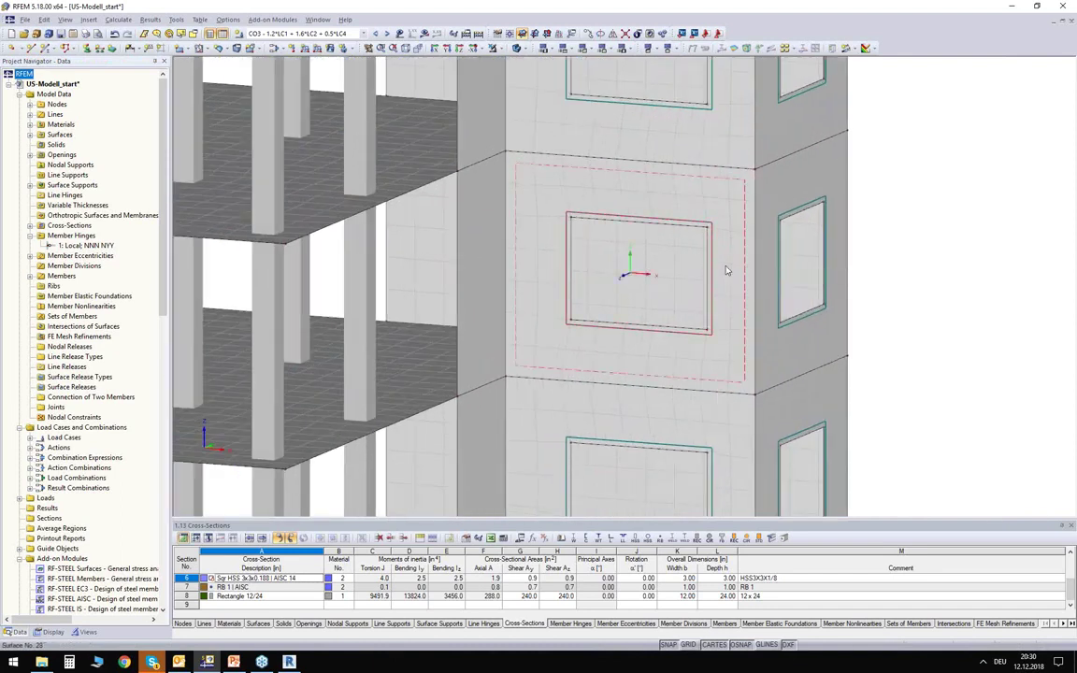
{"action": "left_click", "coordinate": [740, 273]}
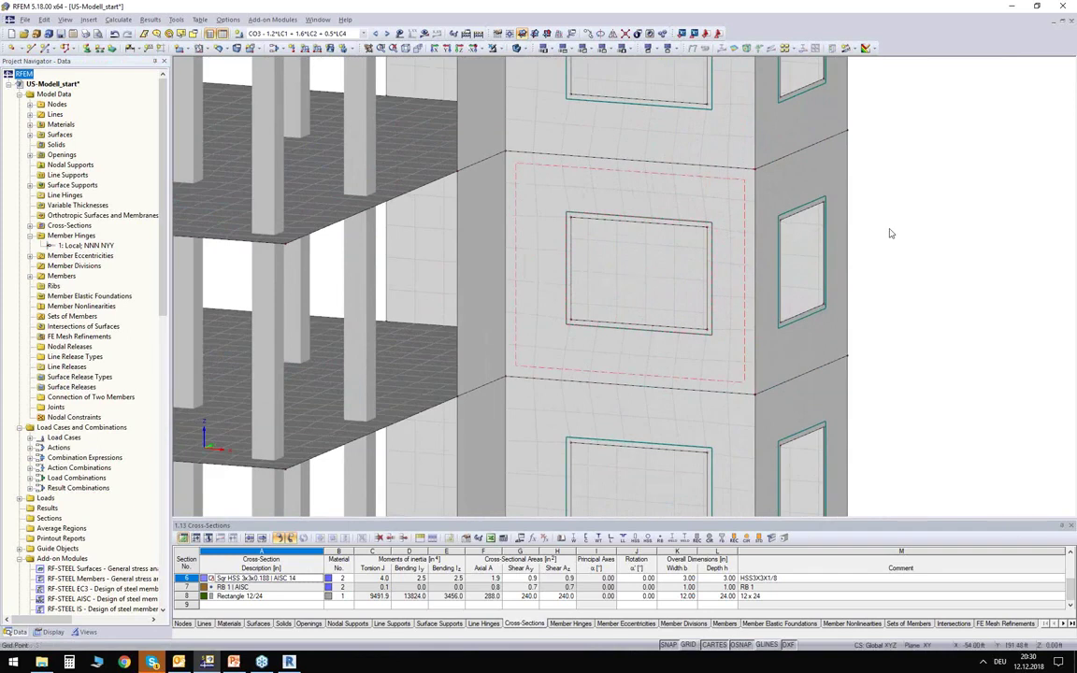
Assign a surface FE mesh refinement with a target length of 0.5 ft to the top-storey wall surface 35 with the window opening.
{"action": "scroll", "coordinate": [890, 234], "scroll_direction": "down", "scroll_amount": 4}
{"action": "mouse_move", "coordinate": [889, 232]}
{"action": "middle_mouse_down", "text": "ctrl"}
{"action": "mouse_move", "coordinate": [877, 233]}
{"action": "mouse_move", "coordinate": [876, 285]}
{"action": "mouse_move", "coordinate": [874, 245]}
{"action": "middle_mouse_up", "text": "ctrl"}
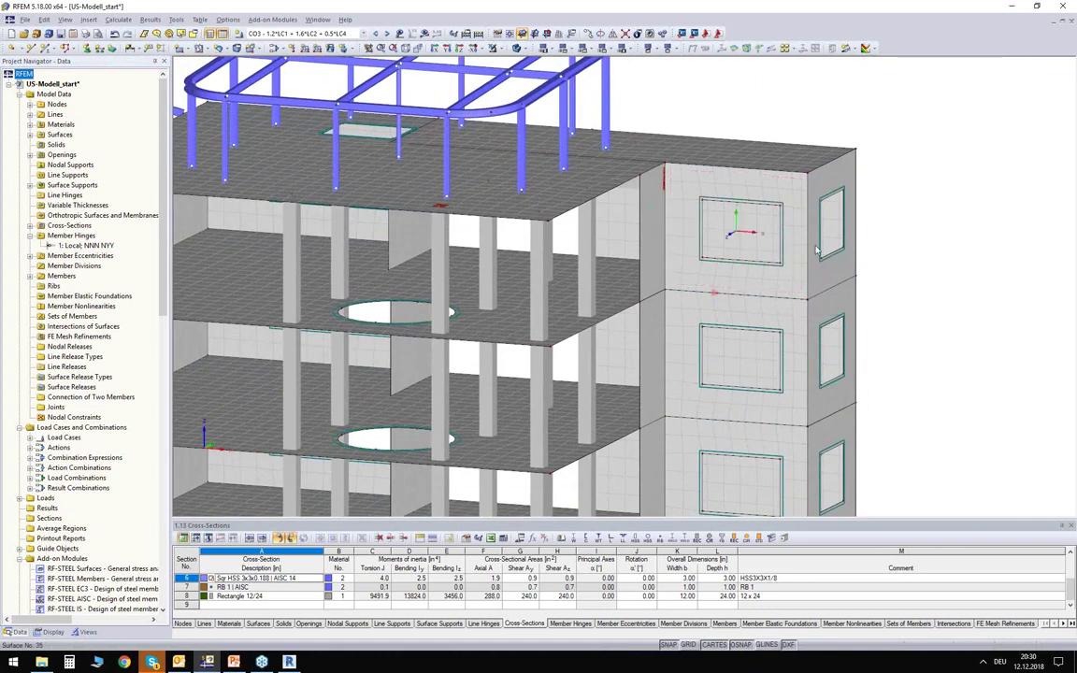
{"action": "double_click", "coordinate": [797, 295]}
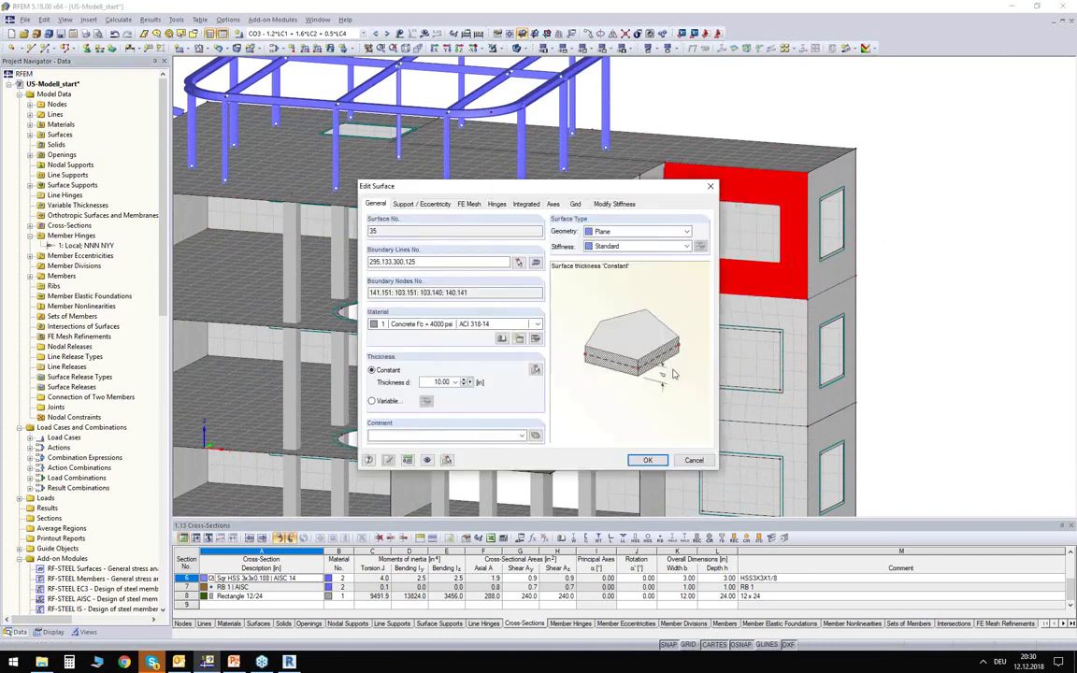
{"action": "left_click", "coordinate": [469, 203]}
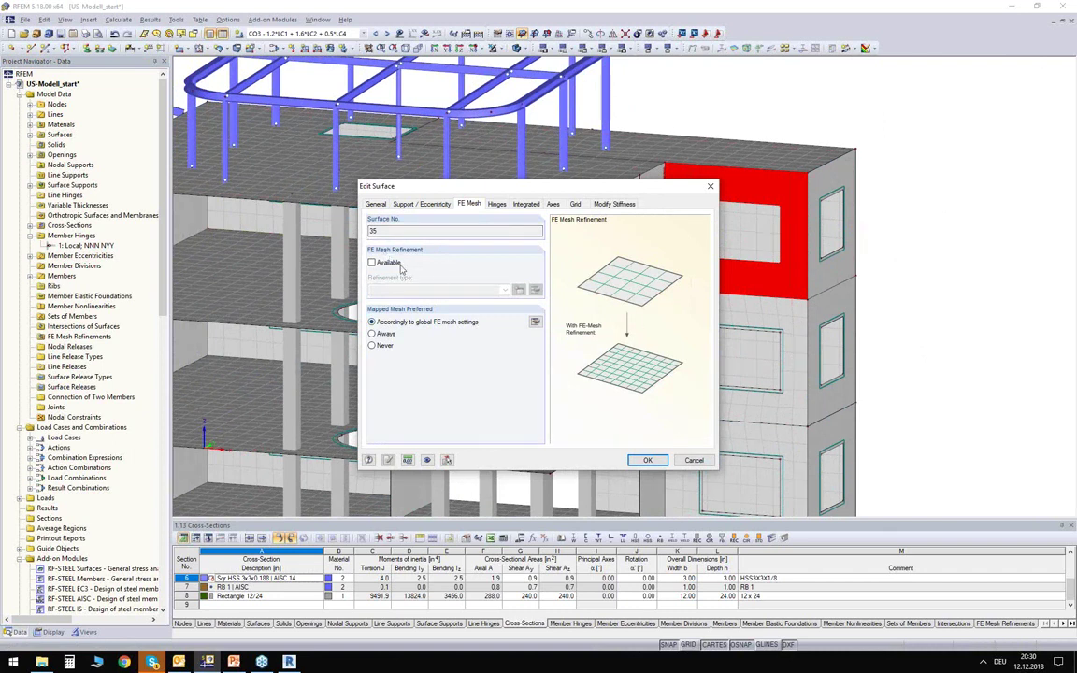
{"action": "left_click", "coordinate": [371, 262]}
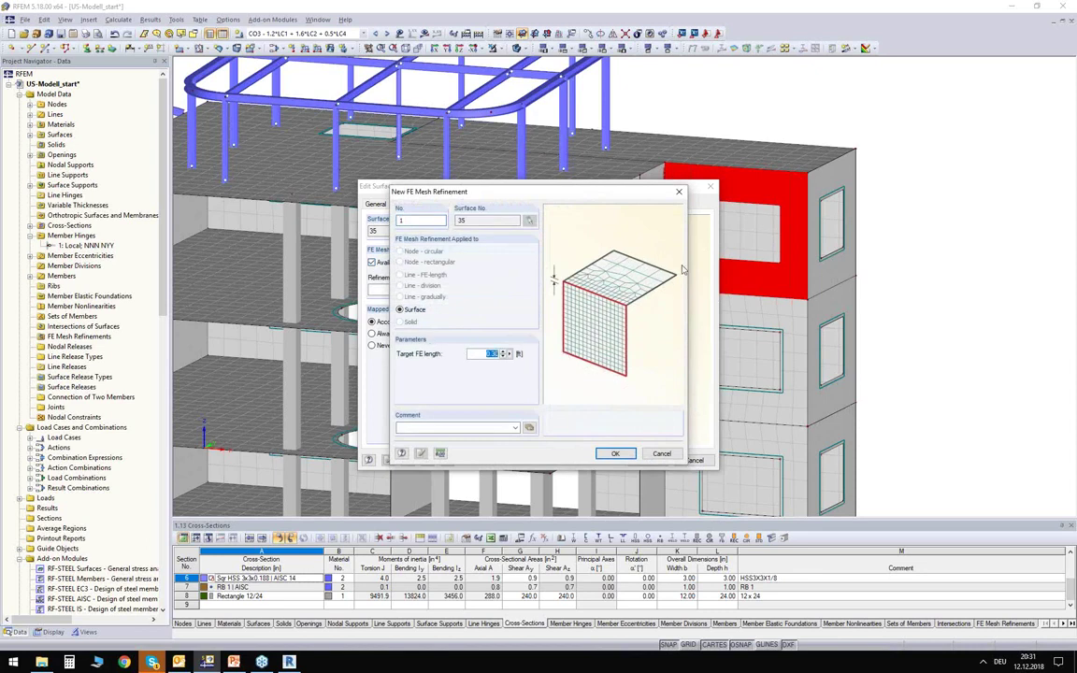
{"action": "left_click", "coordinate": [616, 455]}
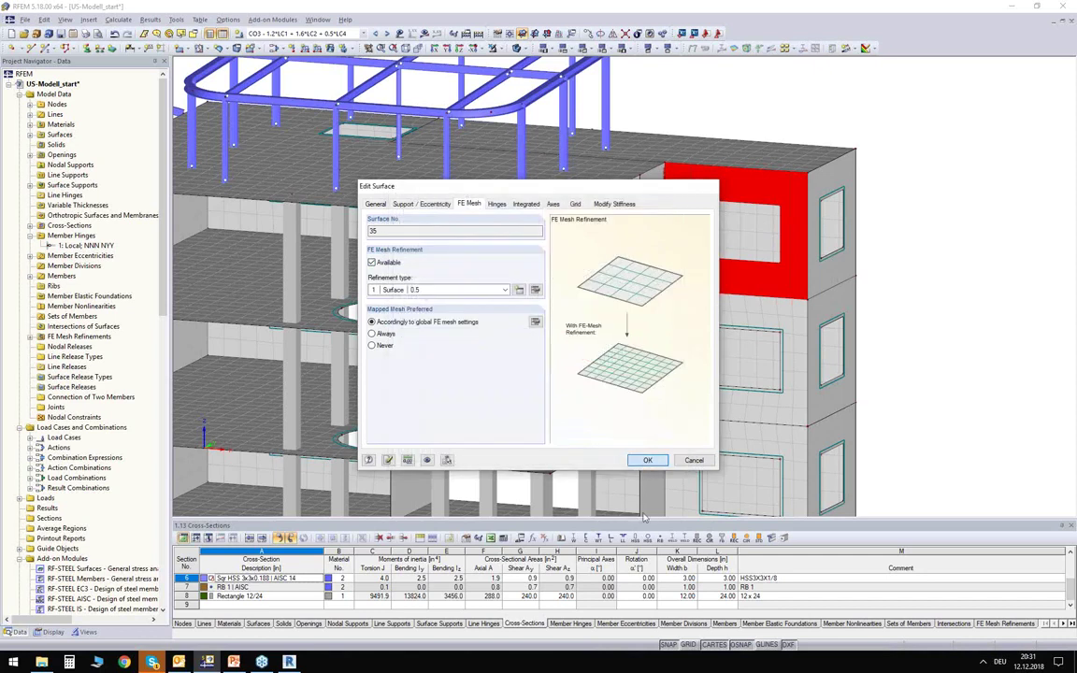
{"action": "left_click", "coordinate": [645, 459]}
Assign a circular FE mesh refinement to node 28 on the slab below the roof: radius 5.00 ft, inner length 0.5 ft, outer length 1.50 ft.
{"action": "left_click", "coordinate": [870, 287]}
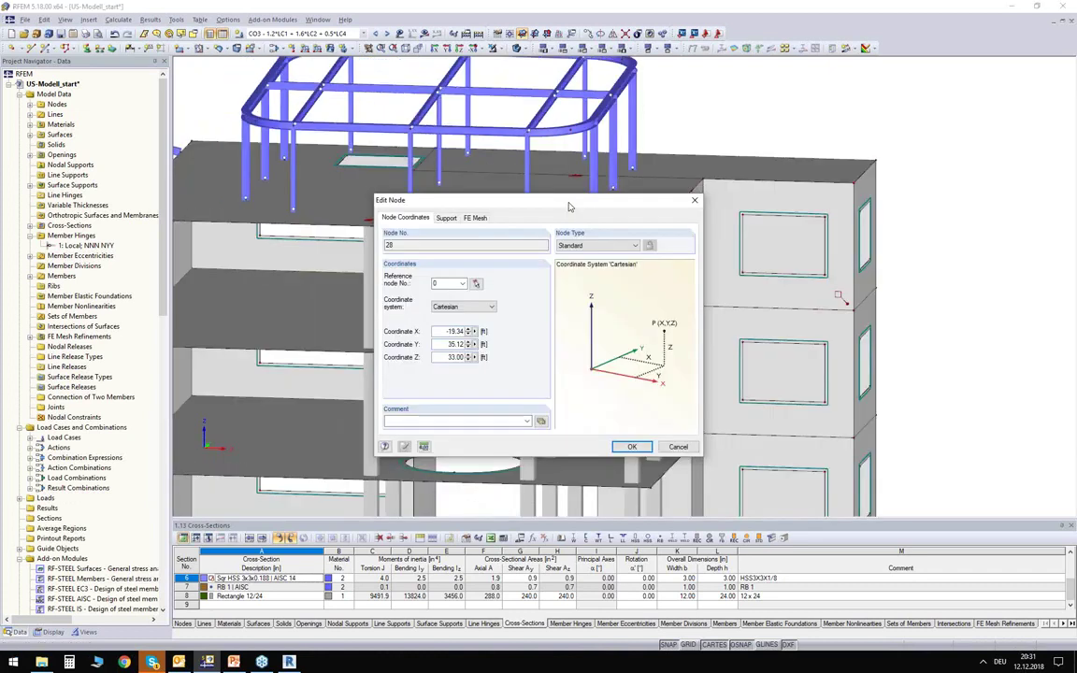
{"action": "left_click_drag", "start_coordinate": [568, 203], "coordinate": [572, 282]}
{"action": "left_click", "coordinate": [474, 294]}
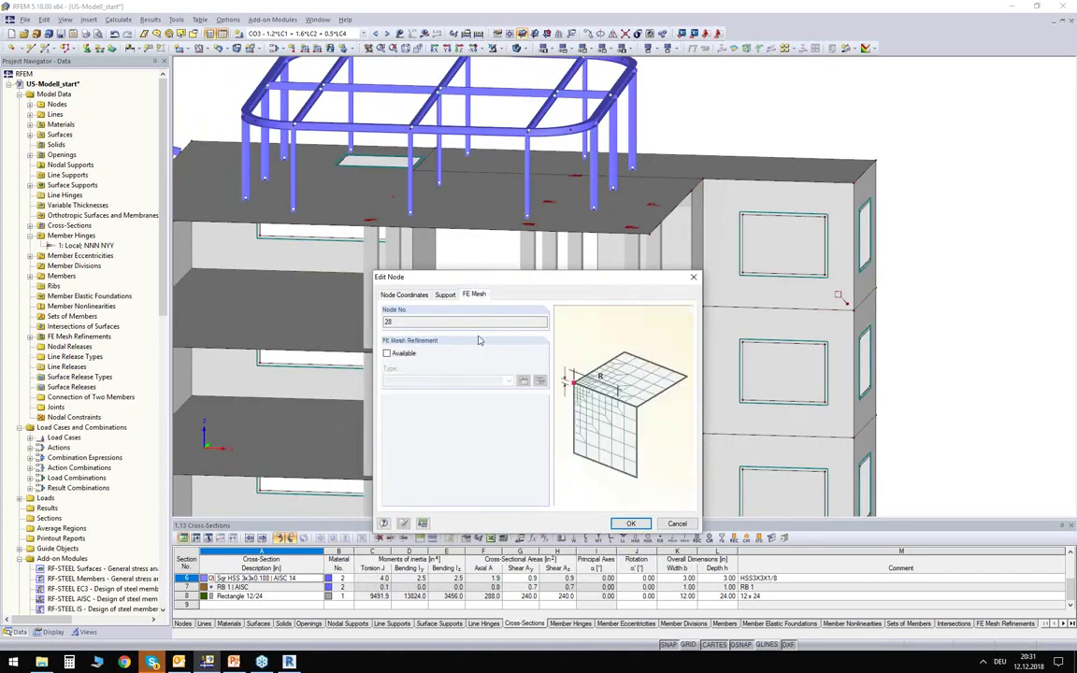
{"action": "left_click", "coordinate": [387, 353]}
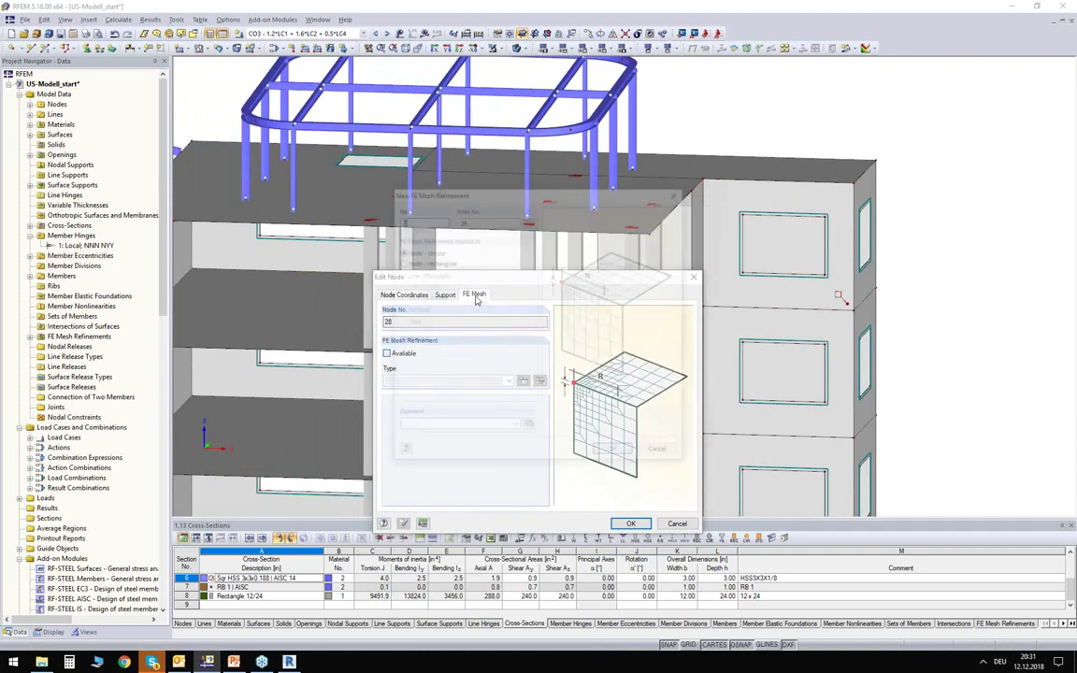
{"action": "left_click_drag", "start_coordinate": [491, 196], "coordinate": [528, 199]}
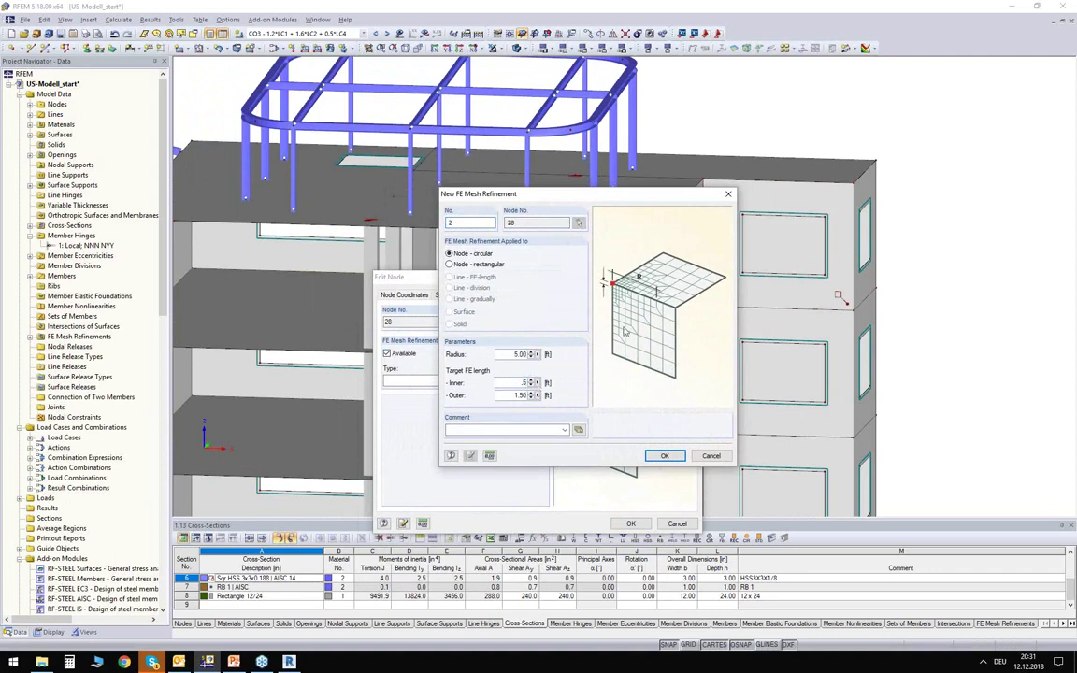
{"action": "left_click", "coordinate": [665, 457]}
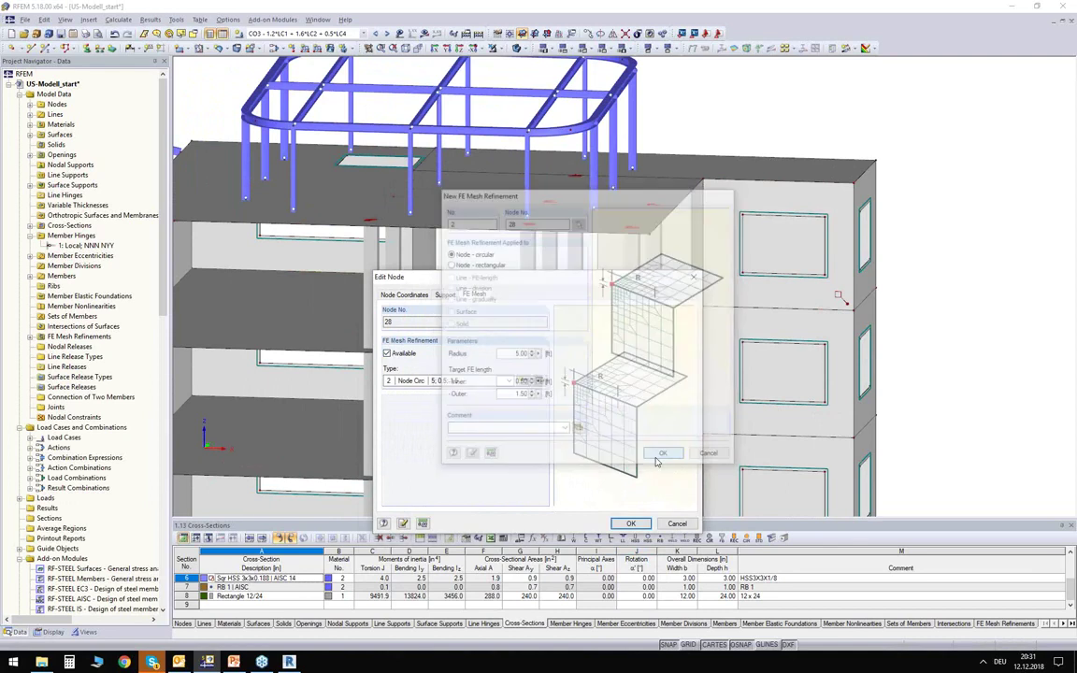
{"action": "left_click", "coordinate": [628, 523]}
Regenerate the FE mesh of the building with the surface and node refinements applied.
{"action": "middle_click_drag", "start_coordinate": [664, 310], "coordinate": [784, 240], "text": "ctrl"}
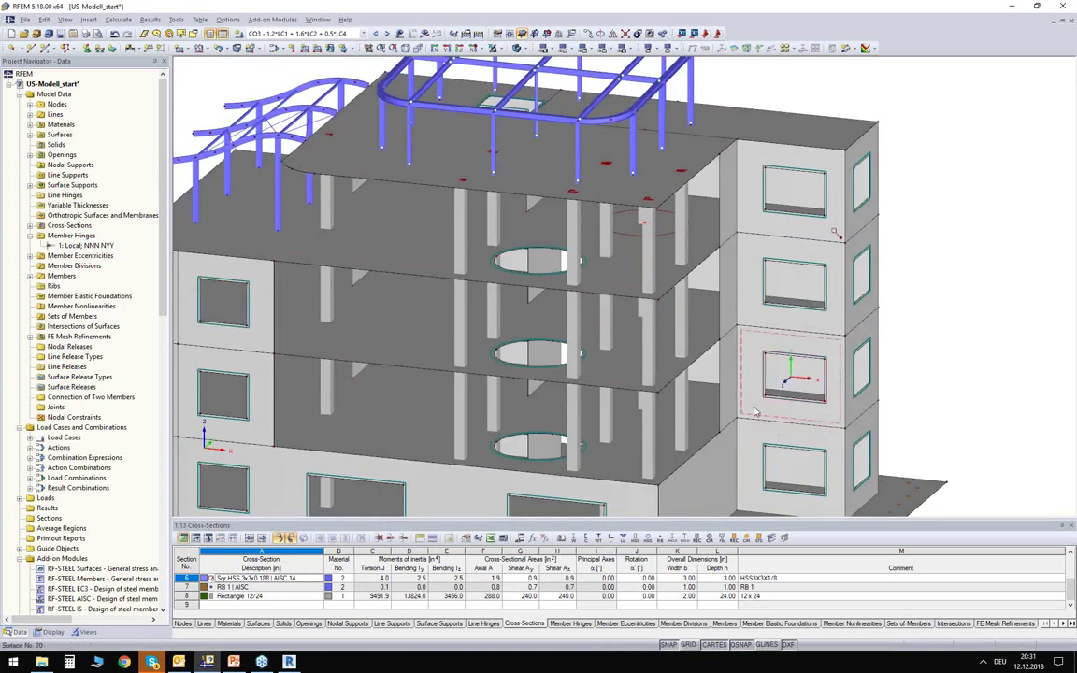
{"action": "scroll", "coordinate": [753, 413], "scroll_direction": "down", "scroll_amount": 2}
{"action": "middle_click_drag", "start_coordinate": [889, 365], "coordinate": [862, 344]}
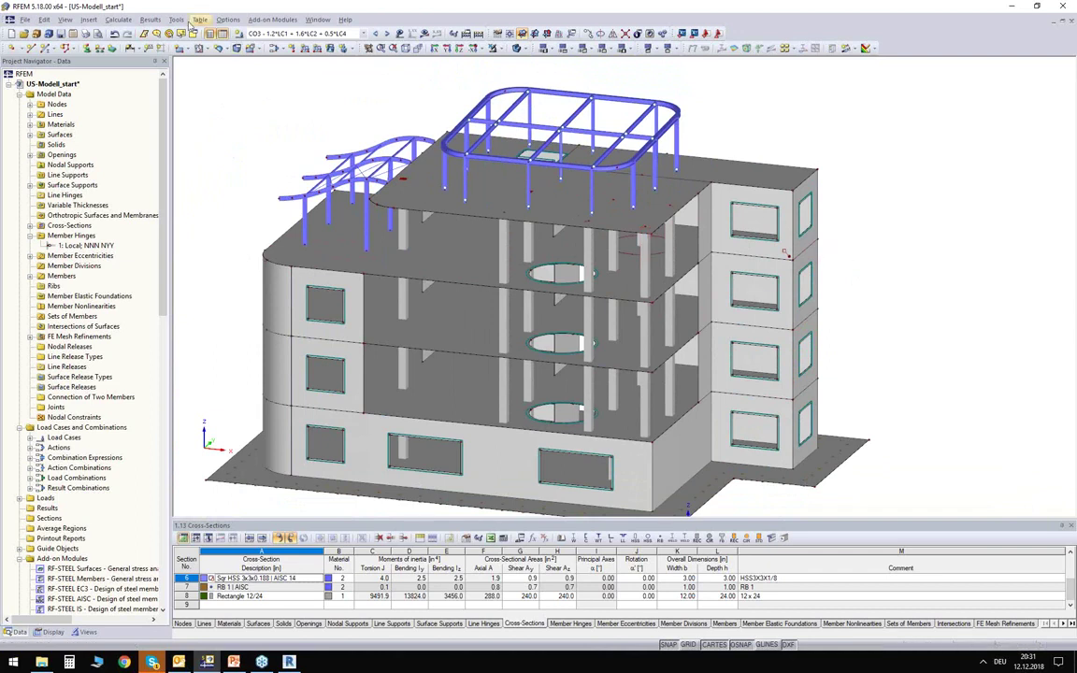
{"action": "left_click", "coordinate": [128, 23]}
{"action": "left_click", "coordinate": [147, 141]}
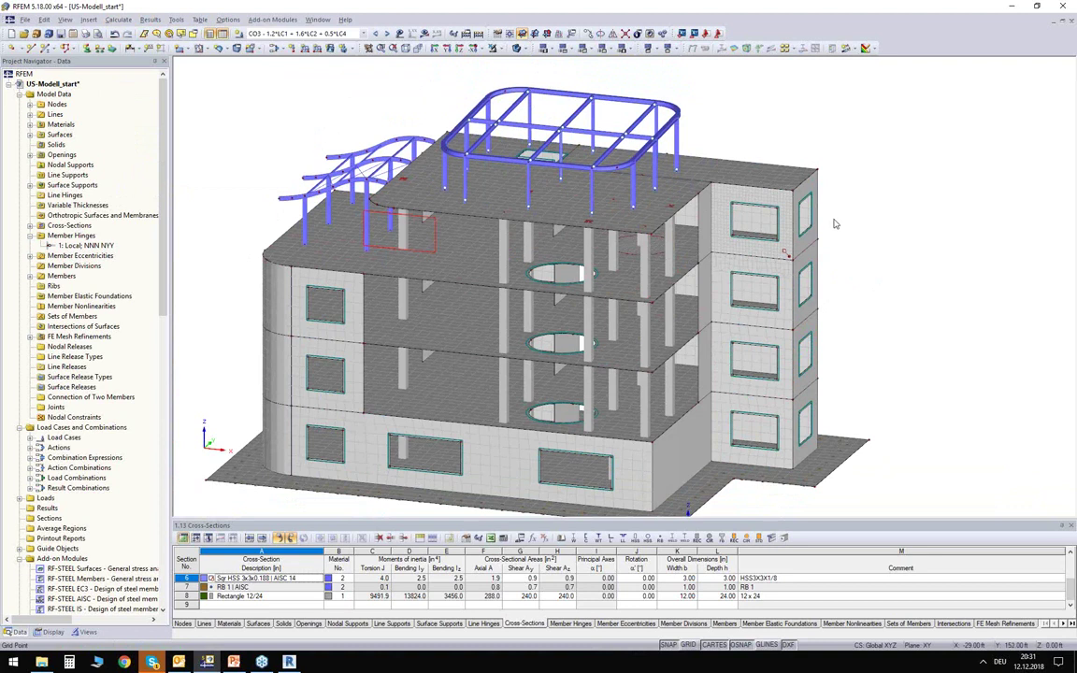
Examine the refined FE mesh on the top-storey wall and around the column node on the slab below the roof.
{"action": "scroll", "coordinate": [826, 222], "scroll_direction": "up", "scroll_amount": 5}
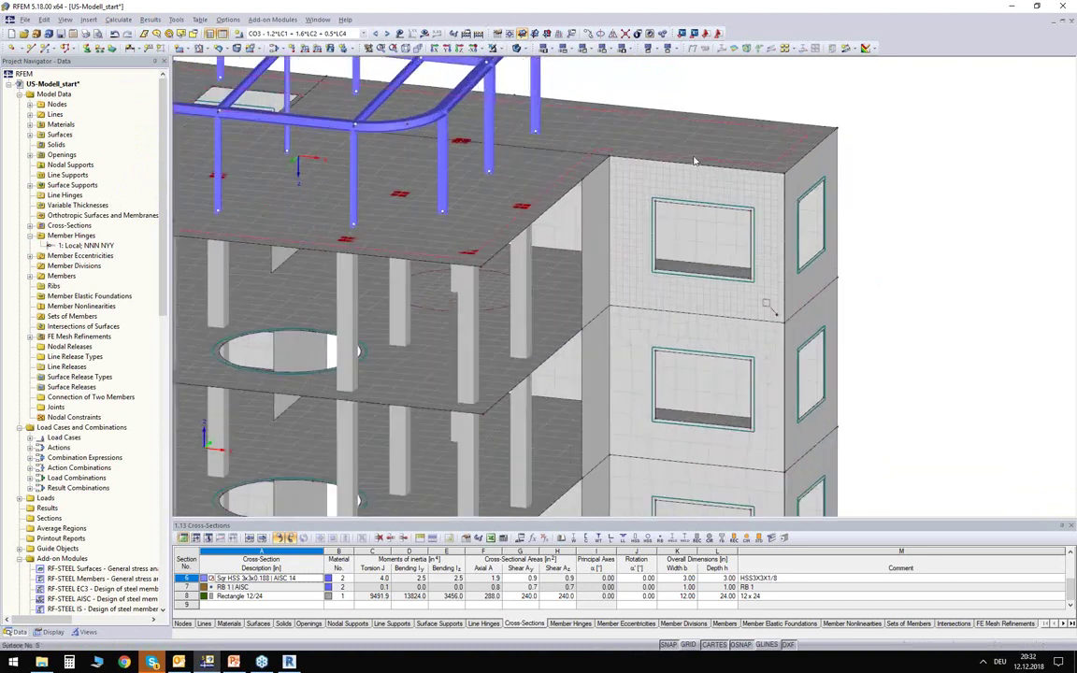
{"action": "middle_click_drag", "start_coordinate": [852, 202], "coordinate": [694, 140], "text": "ctrl"}
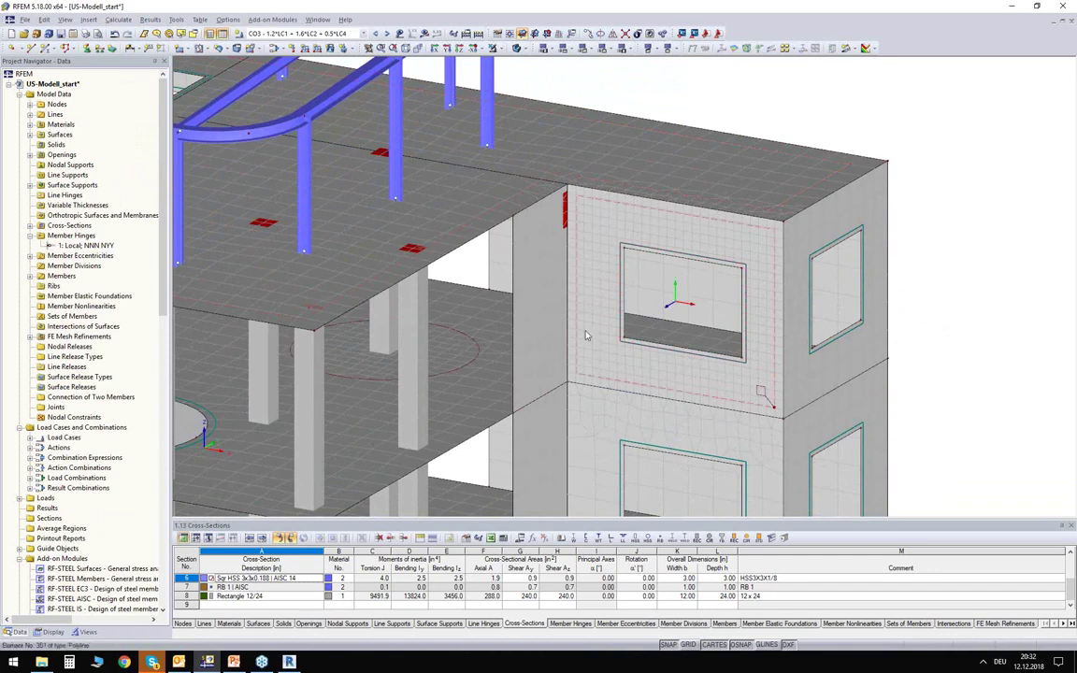
{"action": "middle_click_drag", "start_coordinate": [549, 350], "coordinate": [750, 311]}
{"action": "scroll", "coordinate": [589, 292], "scroll_direction": "up", "scroll_amount": 4}
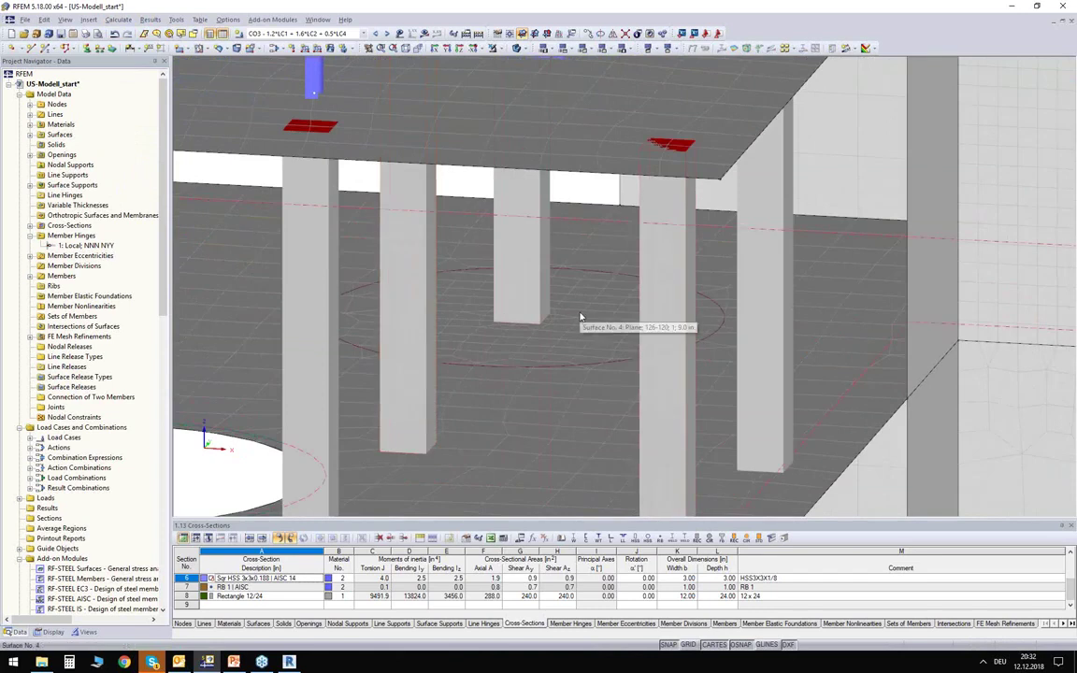
{"action": "scroll", "coordinate": [588, 316], "scroll_direction": "down", "scroll_amount": 5}
{"action": "scroll", "coordinate": [580, 317], "scroll_direction": "down", "scroll_amount": 4}
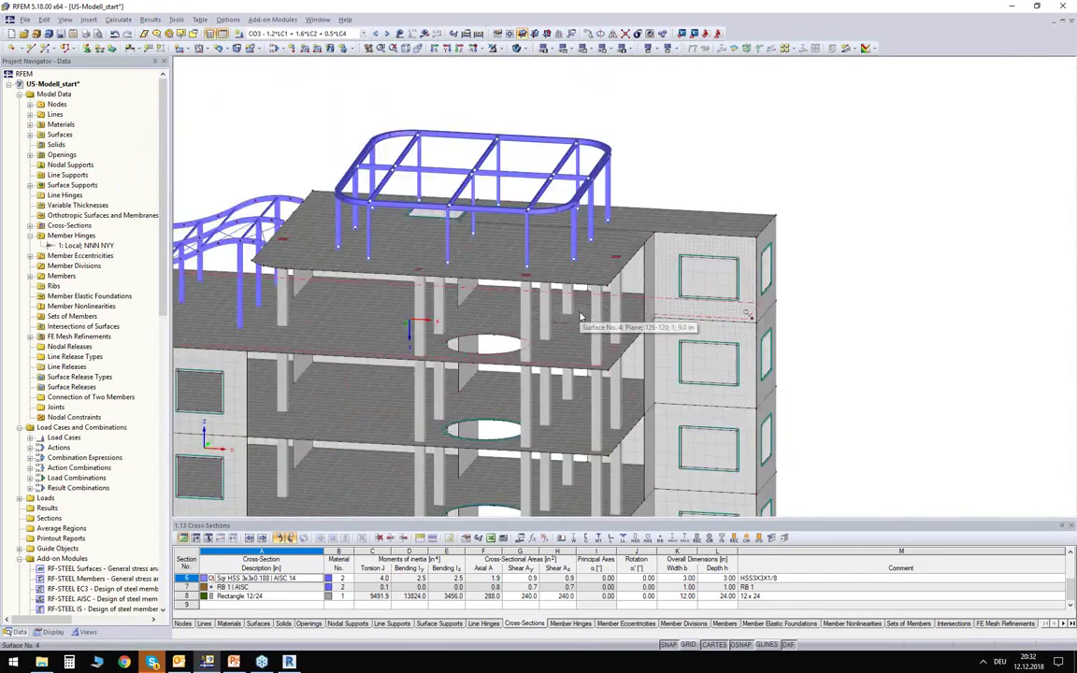
{"action": "middle_click_drag", "start_coordinate": [614, 372], "coordinate": [658, 374]}
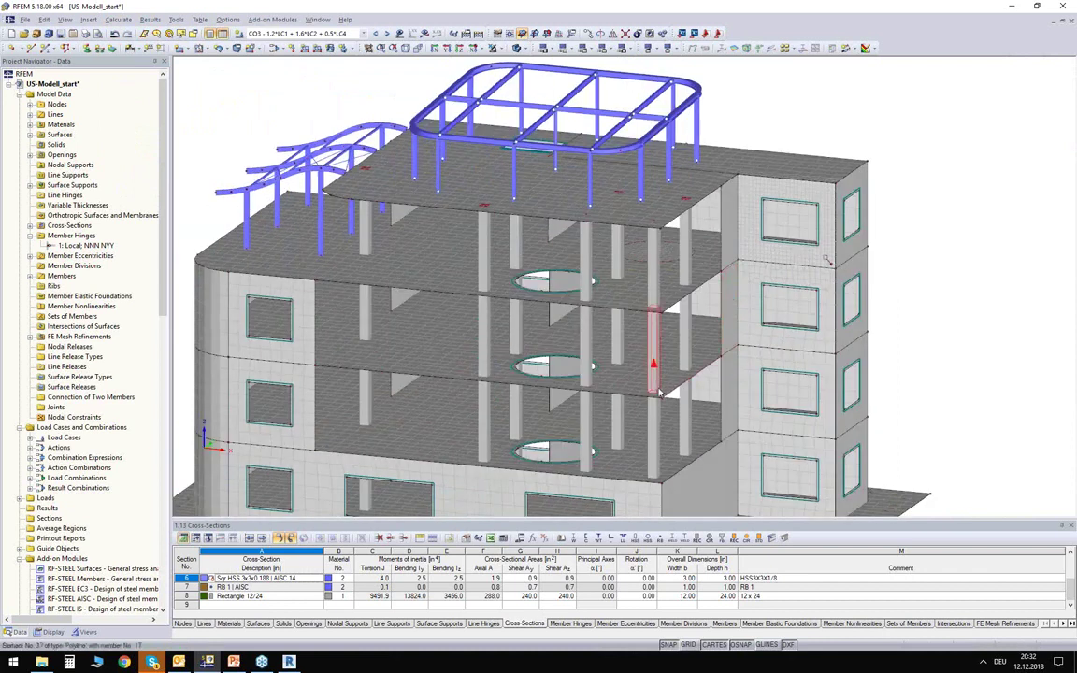
{"action": "scroll", "coordinate": [655, 385], "scroll_direction": "down", "scroll_amount": 1}
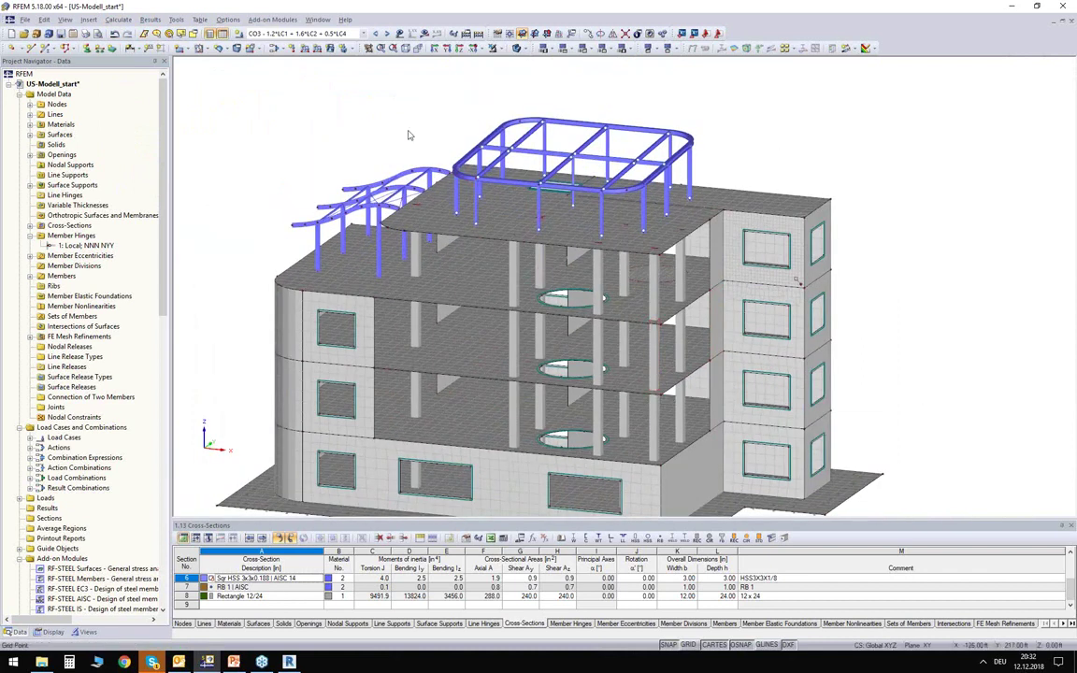
Calculate result combination RC1 with its load combinations CO1 to CO11 and show the results.
{"action": "left_click", "coordinate": [363, 34]}
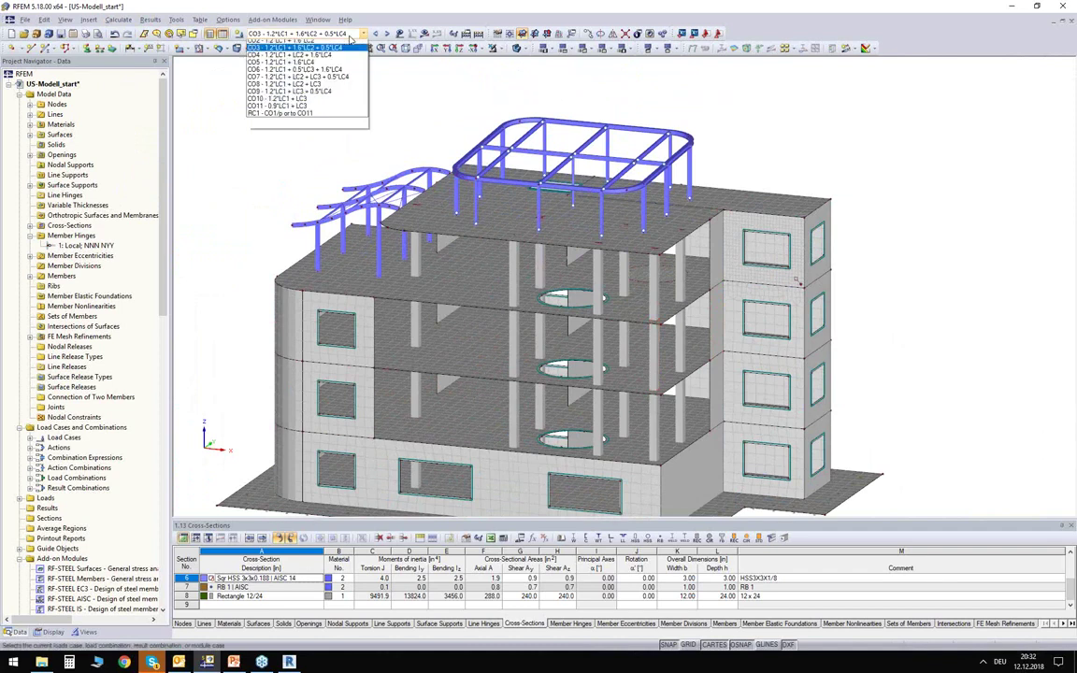
{"action": "left_click", "coordinate": [272, 152]}
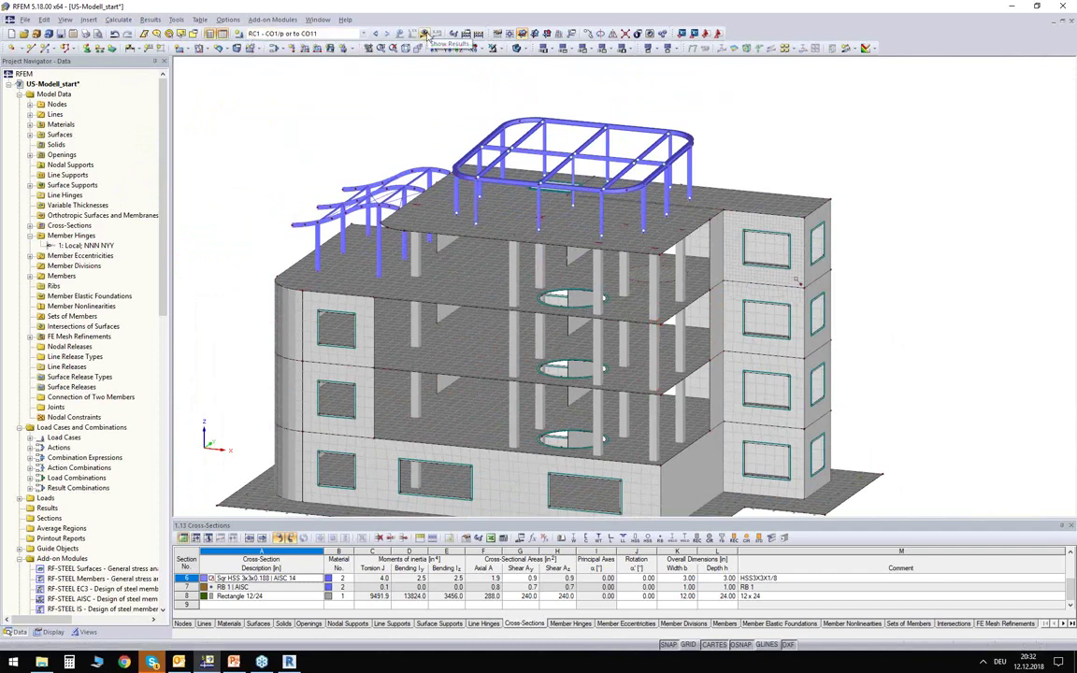
{"action": "left_click", "coordinate": [425, 34]}
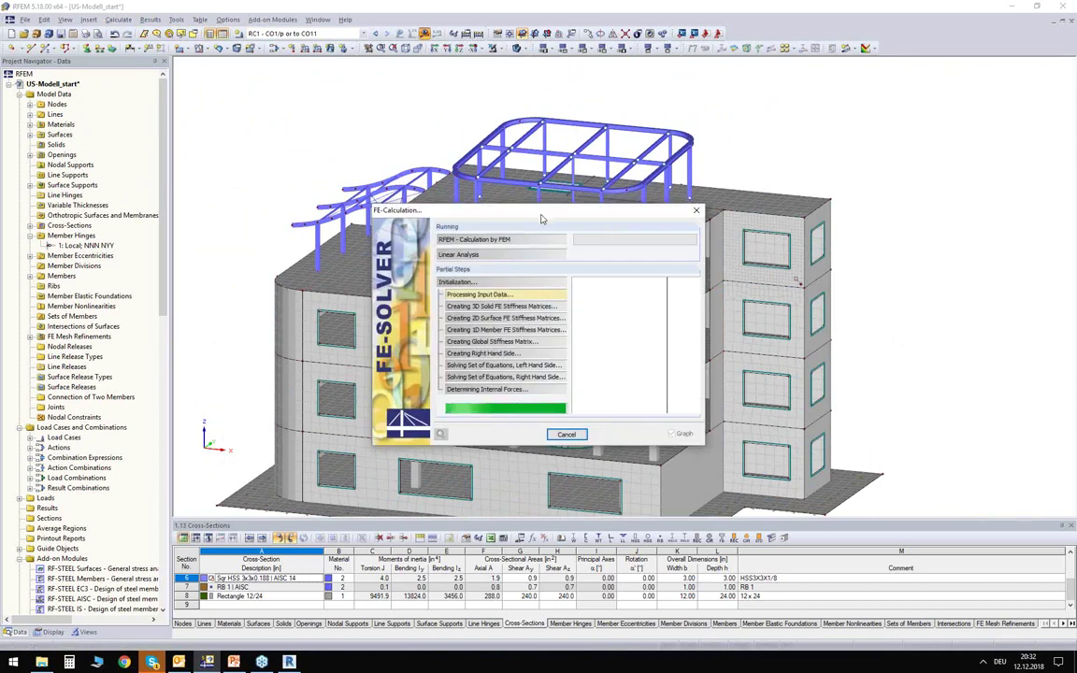
{"action": "left_click_drag", "start_coordinate": [549, 213], "coordinate": [525, 177]}
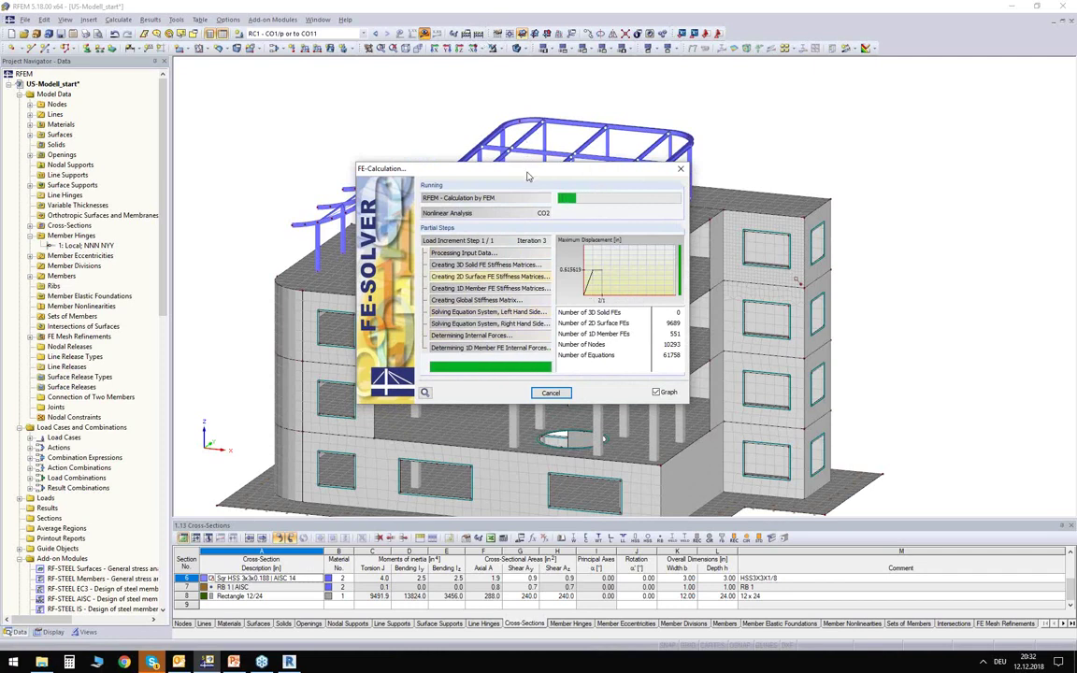
{"action": "left_click_drag", "start_coordinate": [530, 171], "coordinate": [657, 143]}
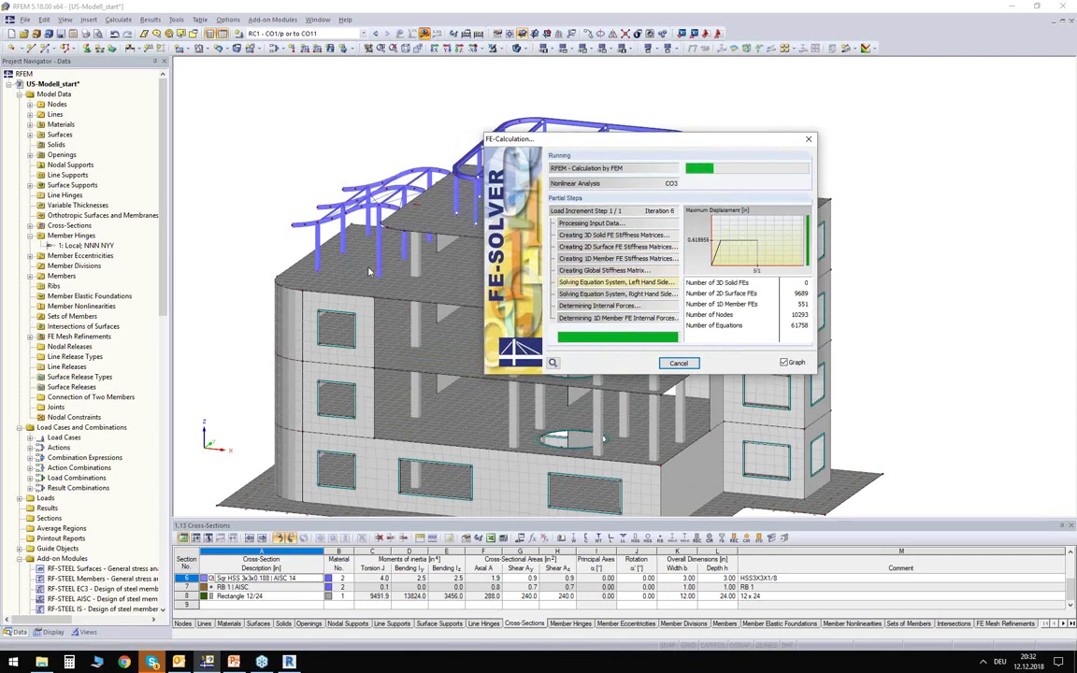
{"action": "left_click_drag", "start_coordinate": [604, 145], "coordinate": [673, 124]}
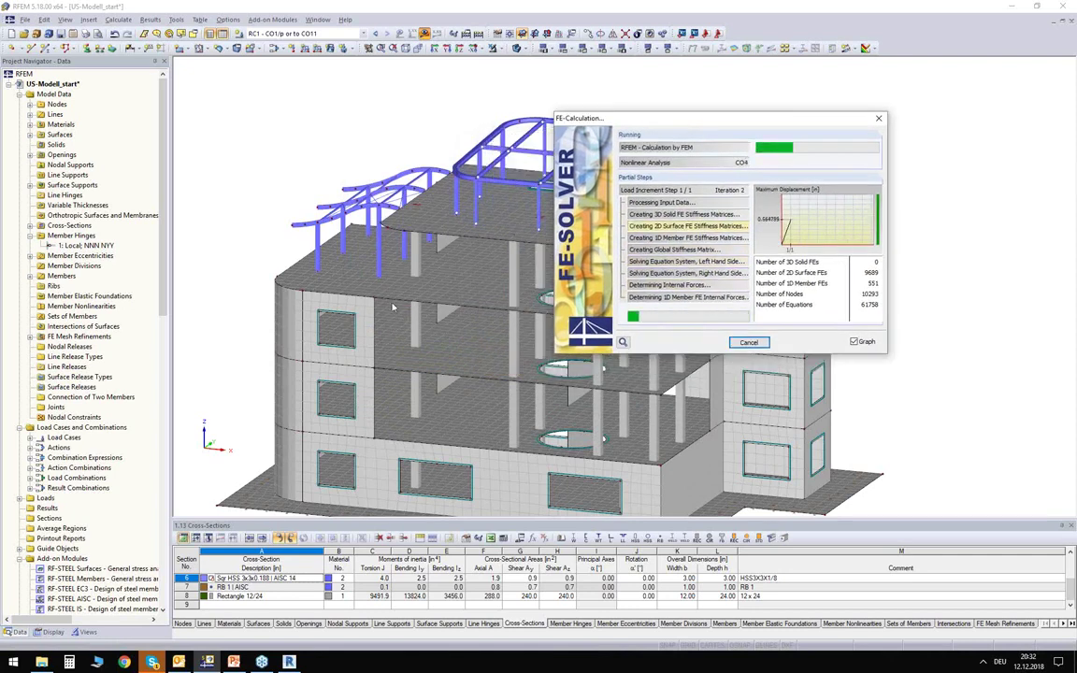
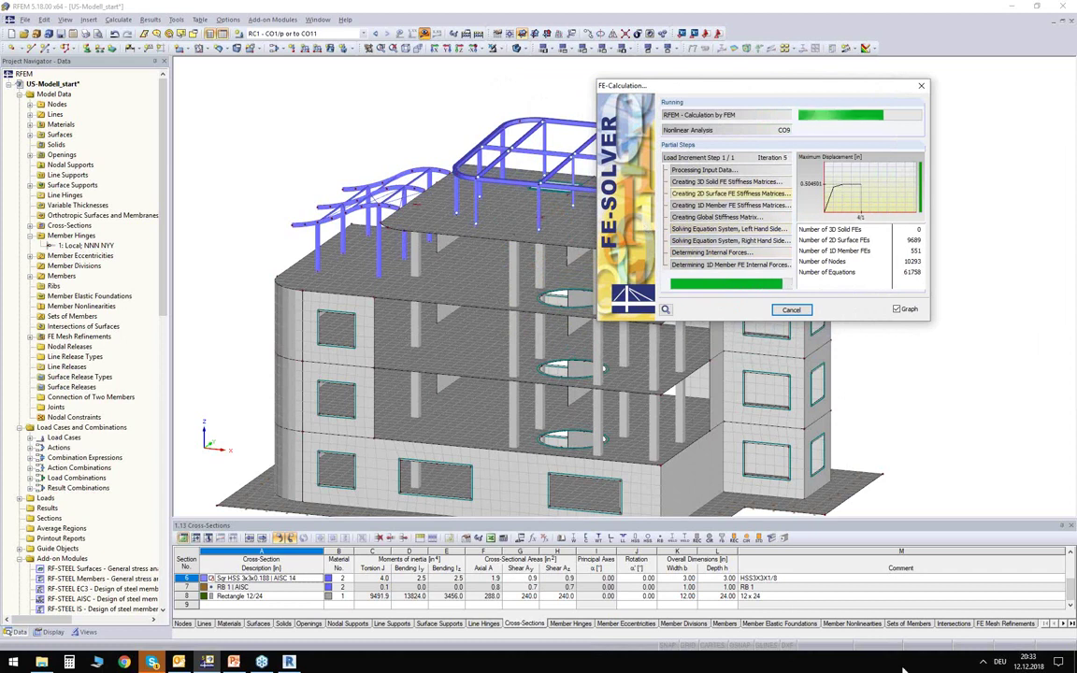
{"action": "left_click_drag", "start_coordinate": [730, 104], "coordinate": [740, 131]}
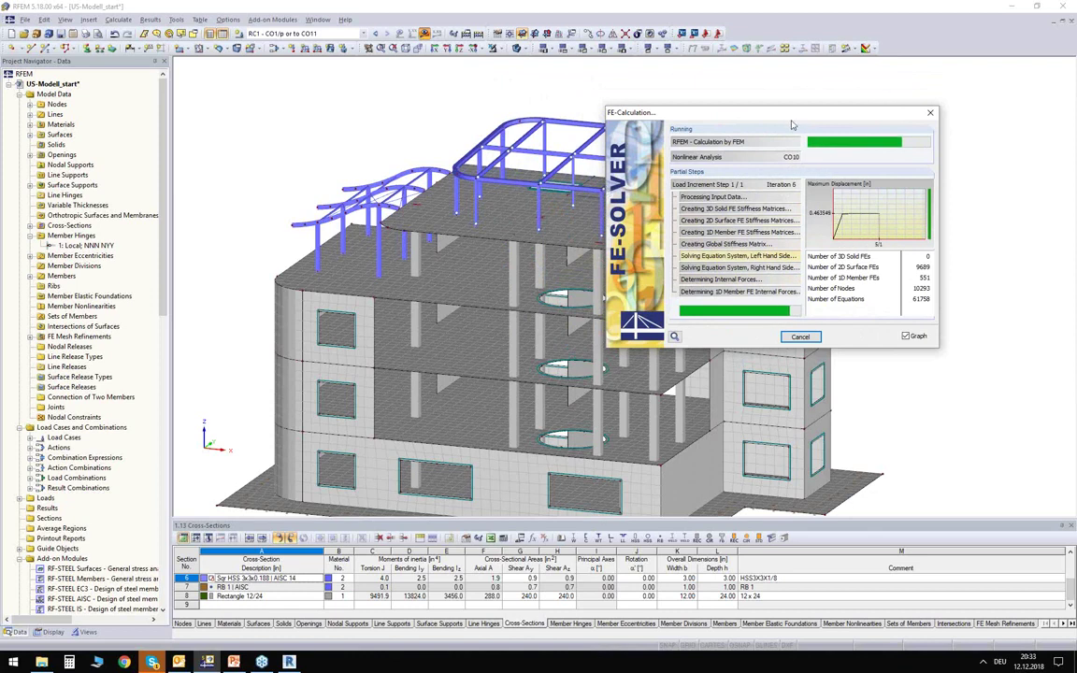
{"action": "left_click_drag", "start_coordinate": [788, 119], "coordinate": [803, 106]}
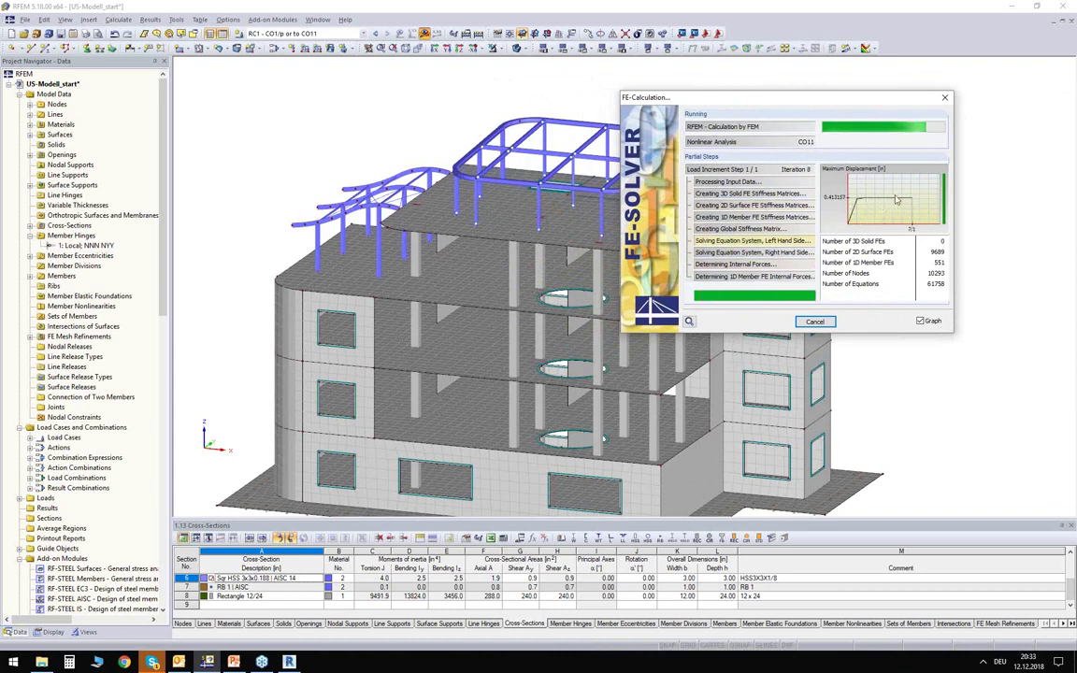
{"action": "left_click_drag", "start_coordinate": [692, 97], "coordinate": [754, 86]}
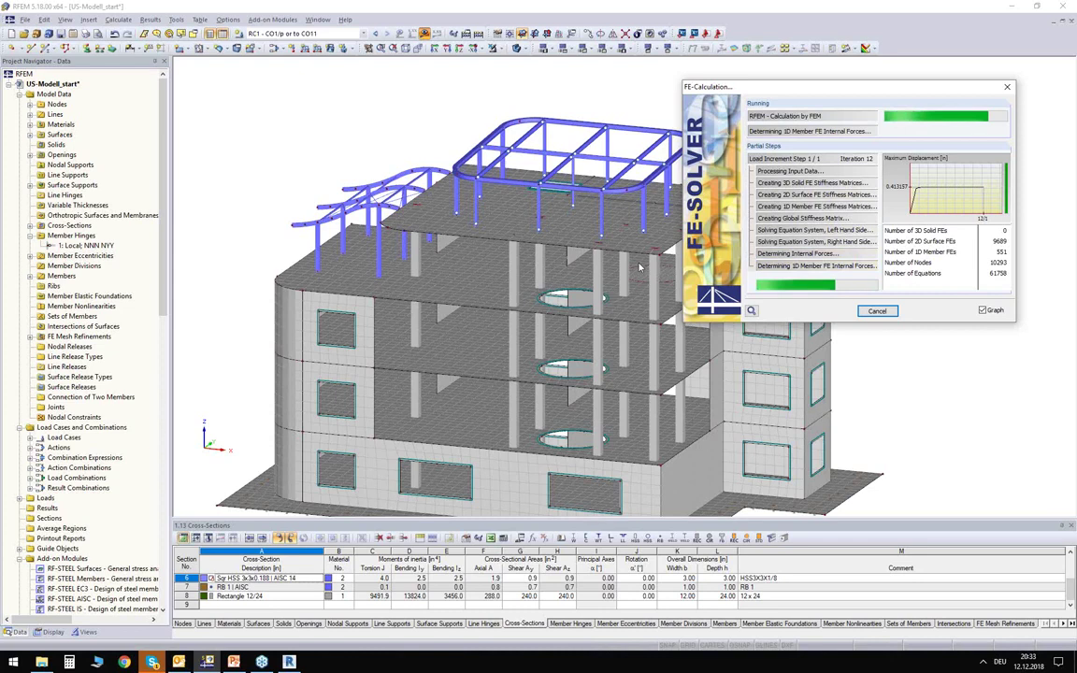
Display the global deformations u of load combination CO3 on the solid transparent model with a deformation display factor of 27.5, and inspect the building.
{"action": "left_click", "coordinate": [331, 35]}
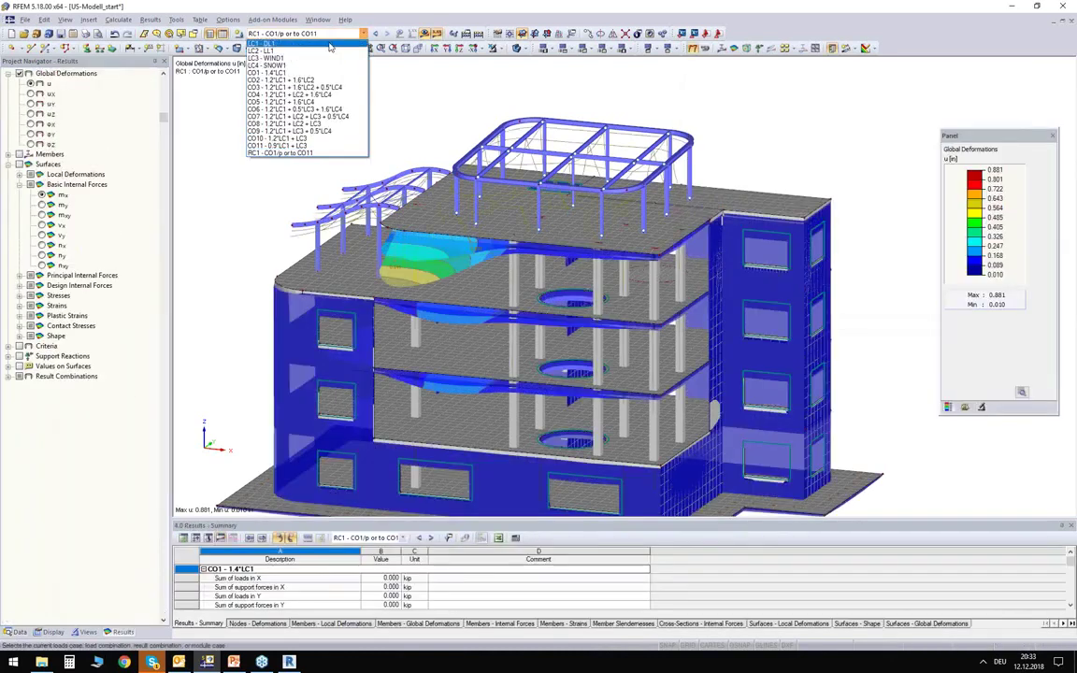
{"action": "left_click", "coordinate": [295, 87]}
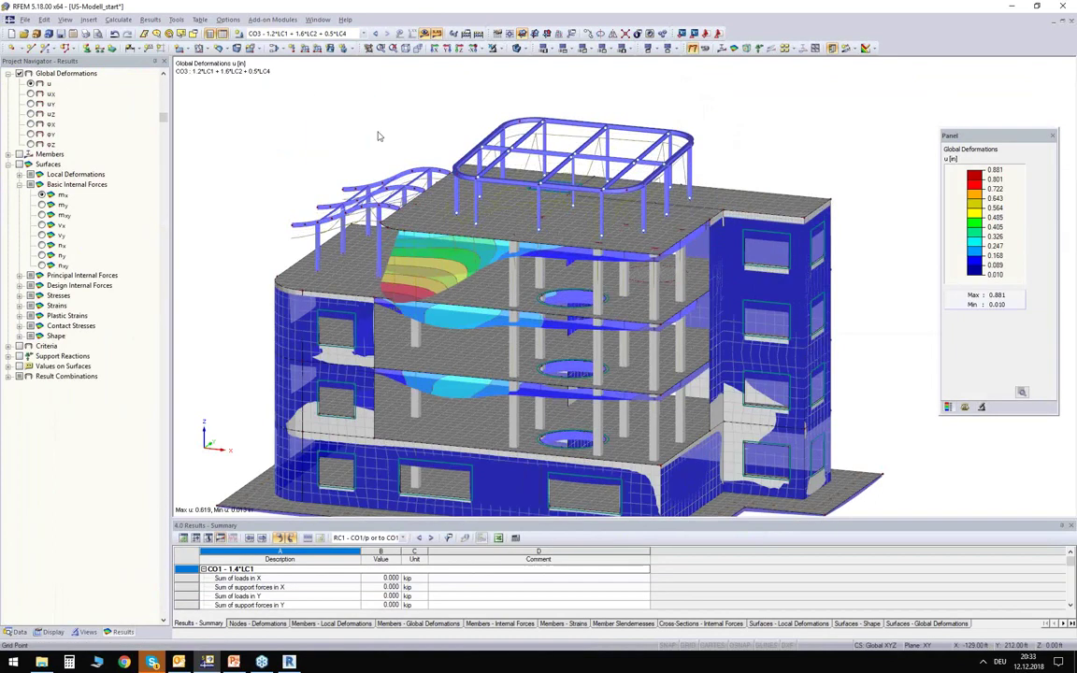
{"action": "left_click", "coordinate": [965, 407]}
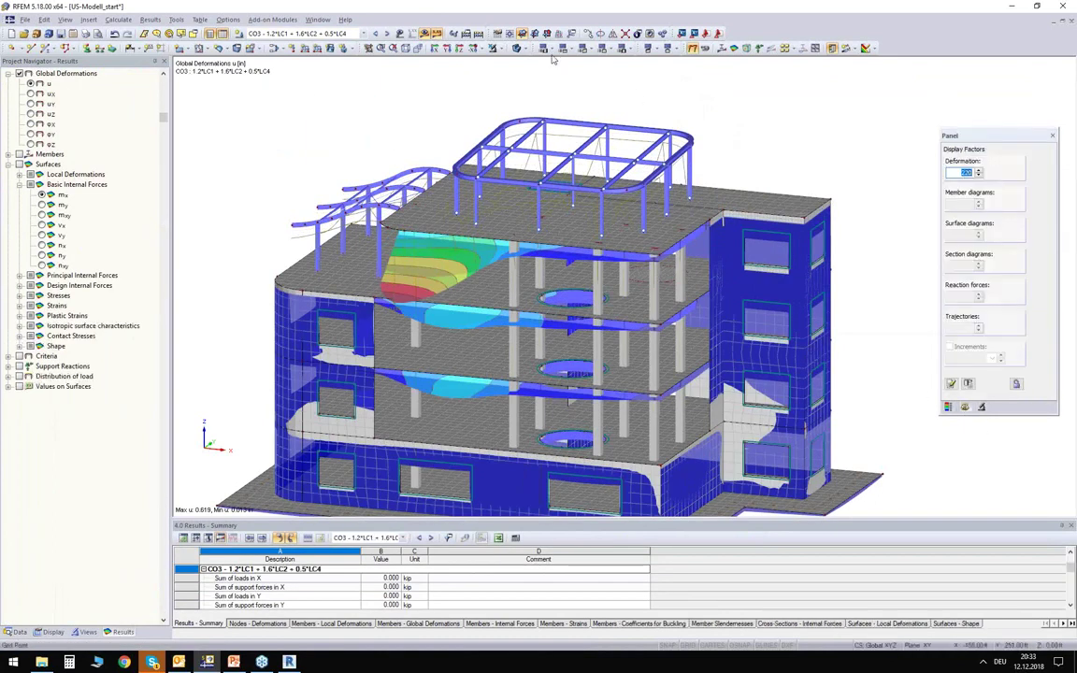
{"action": "left_click", "coordinate": [517, 49]}
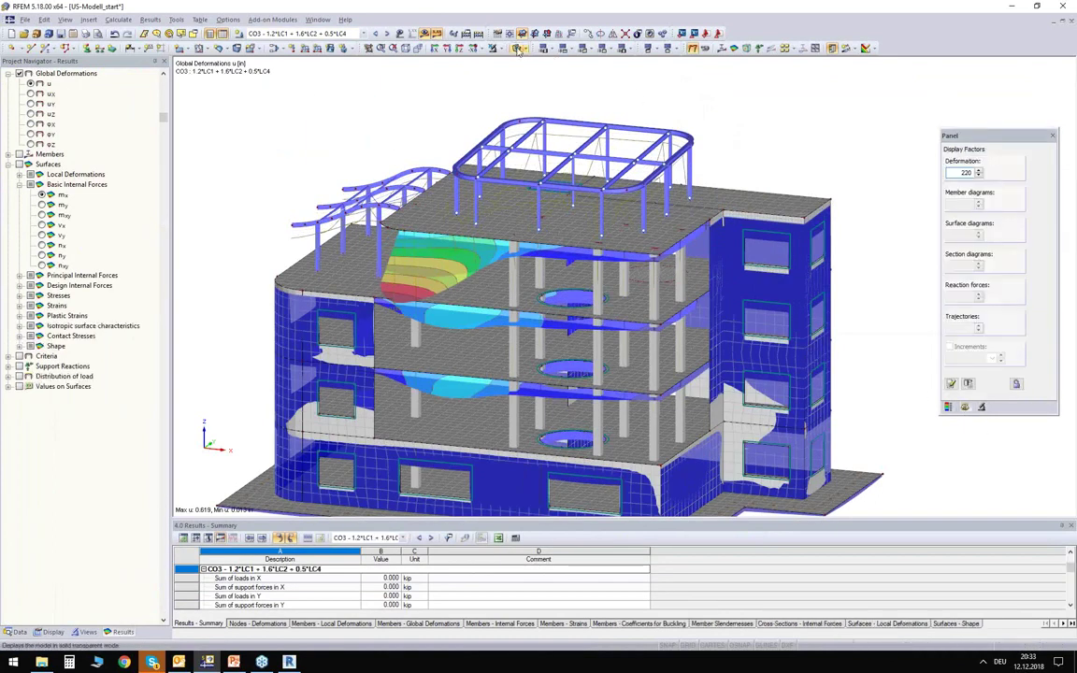
{"action": "left_click", "coordinate": [979, 175]}
{"action": "left_click", "coordinate": [979, 176]}
{"action": "left_click", "coordinate": [979, 176]}
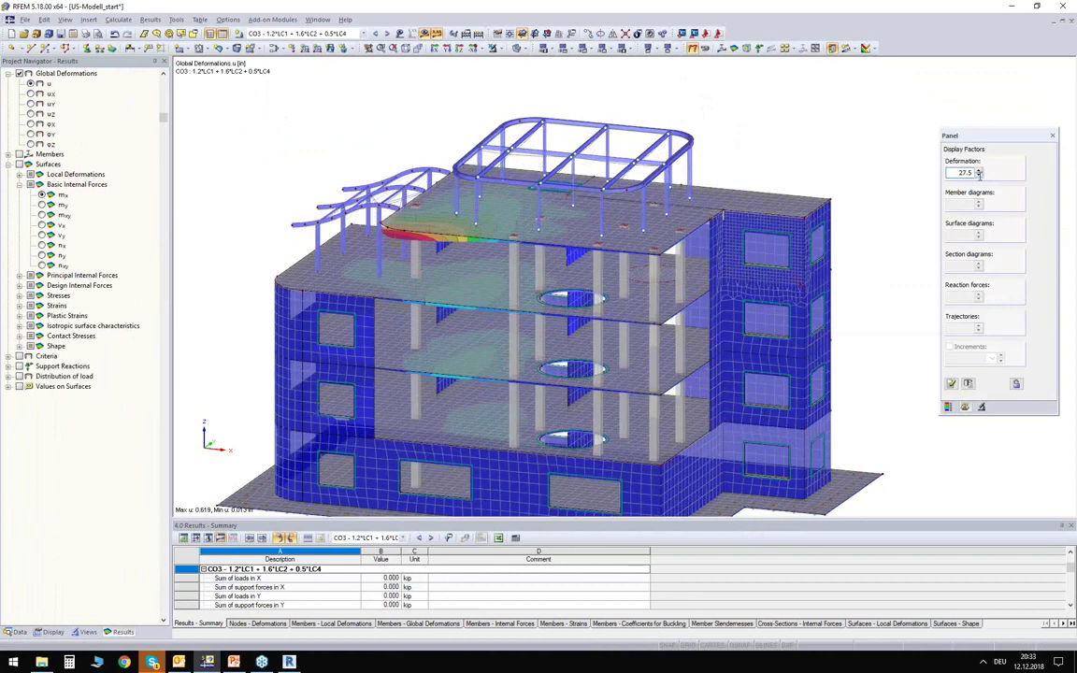
{"action": "middle_click_drag", "start_coordinate": [393, 296], "coordinate": [523, 273], "text": "ctrl"}
{"action": "middle_click_drag", "start_coordinate": [296, 126], "coordinate": [11, 582], "text": "ctrl"}
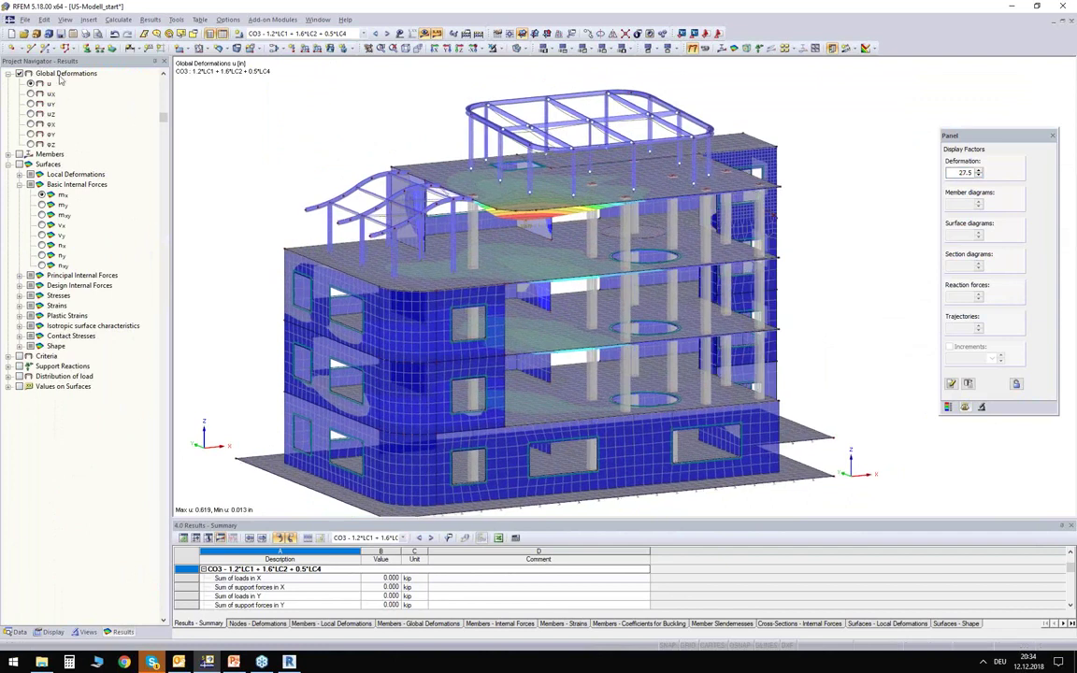
Display the member axial forces N of load combination CO3 on the wireframe model and inspect the column diagrams.
{"action": "left_click", "coordinate": [9, 155]}
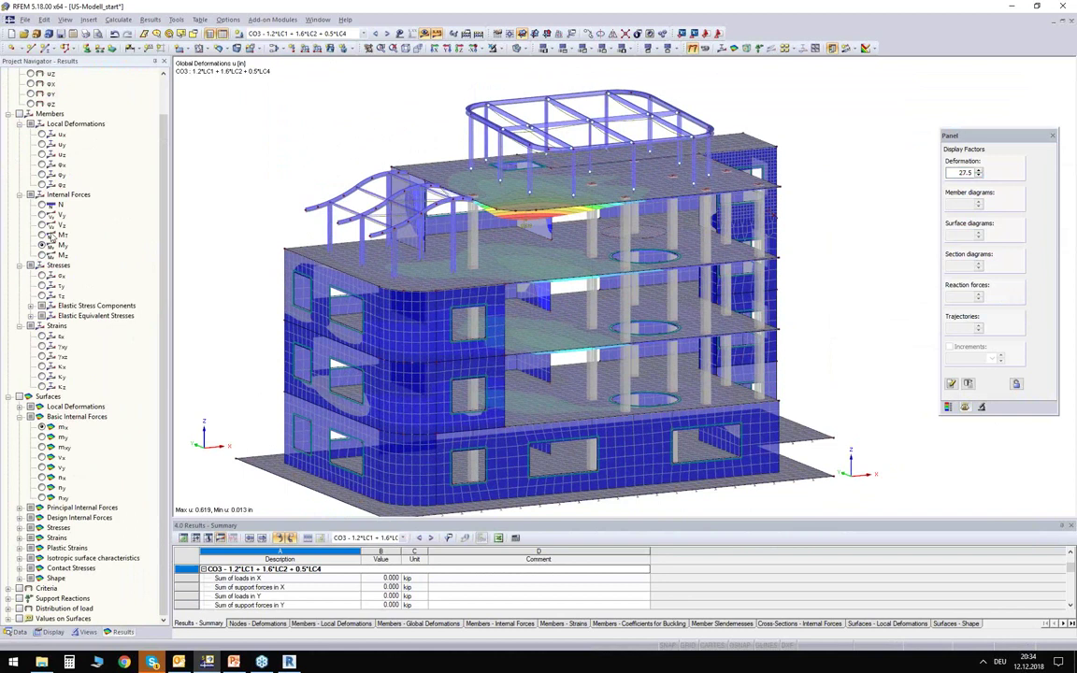
{"action": "left_click", "coordinate": [515, 49]}
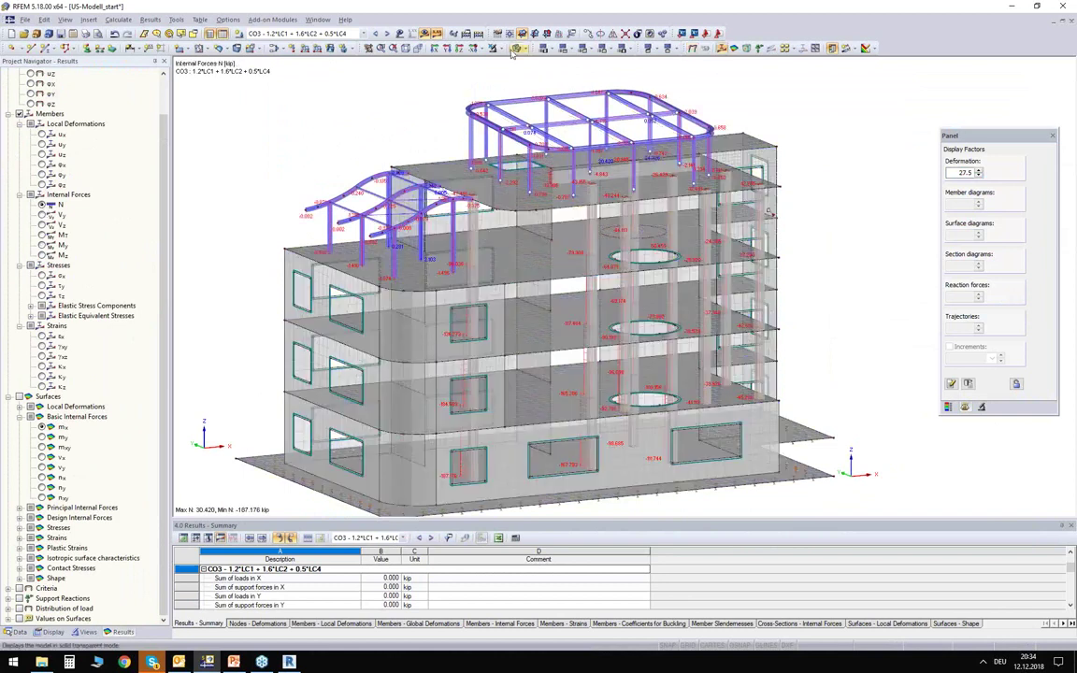
{"action": "left_click", "coordinate": [514, 49]}
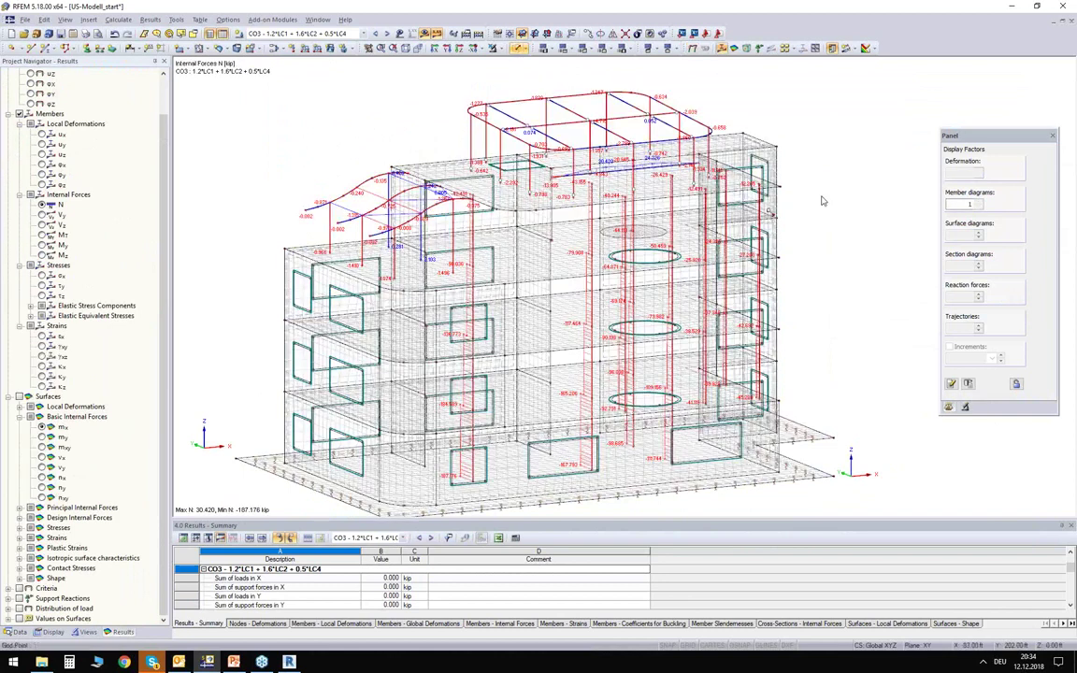
{"action": "middle_click_drag", "start_coordinate": [696, 224], "coordinate": [420, 288], "text": "ctrl"}
{"action": "scroll", "coordinate": [420, 288], "scroll_direction": "up", "scroll_amount": 8}
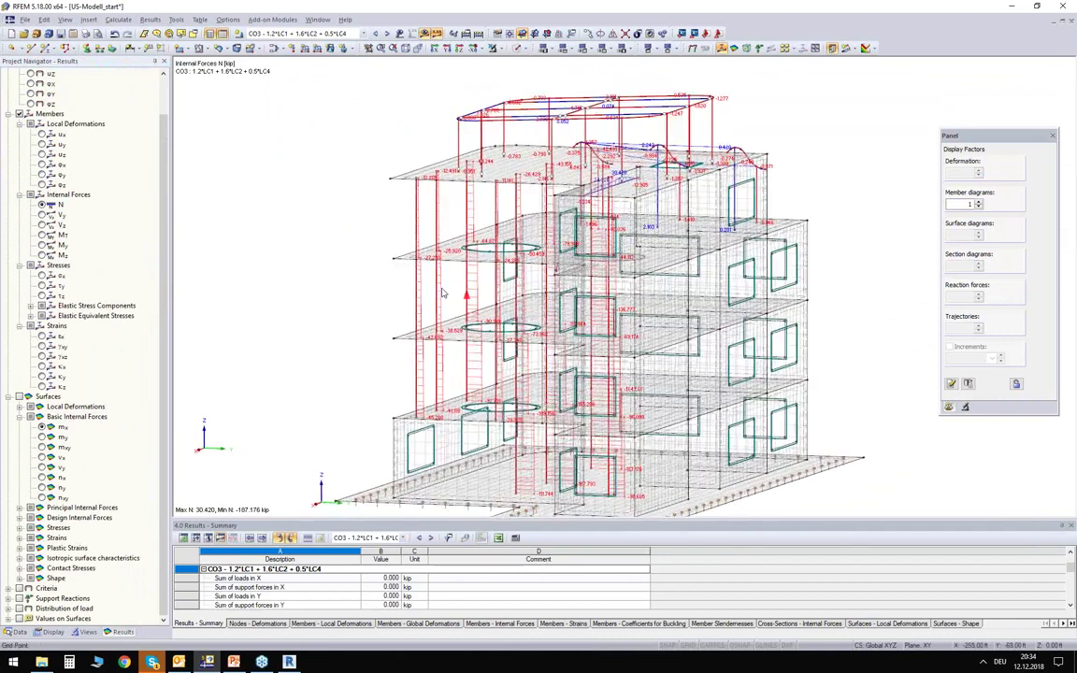
{"action": "scroll", "coordinate": [408, 251], "scroll_direction": "up", "scroll_amount": 3}
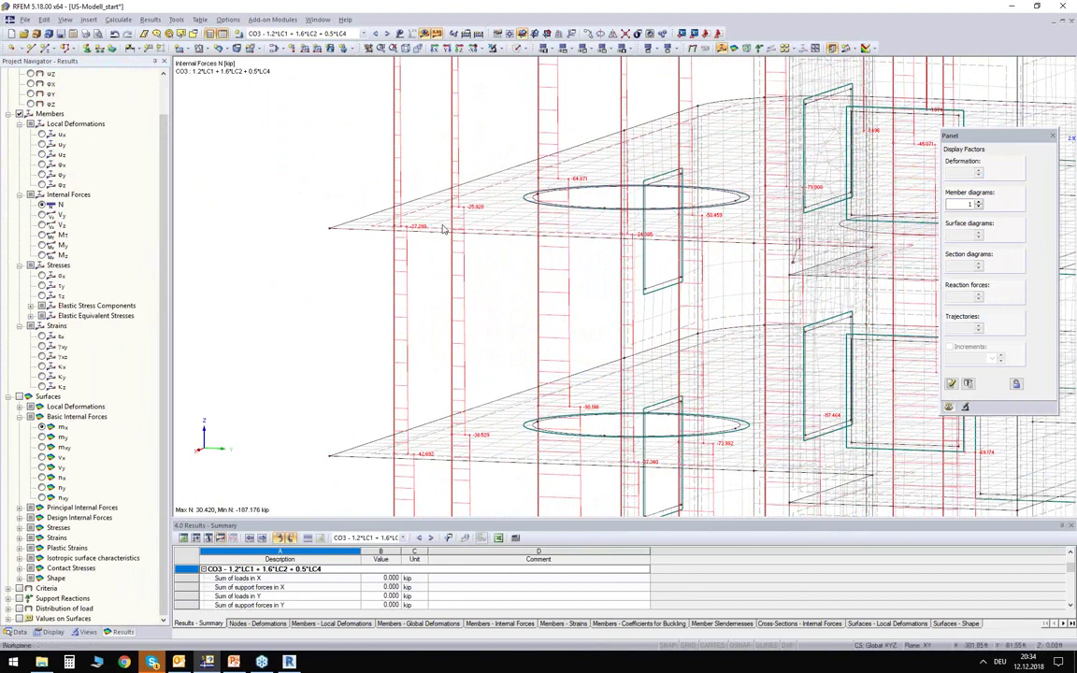
{"action": "scroll", "coordinate": [467, 250], "scroll_direction": "down", "scroll_amount": 10}
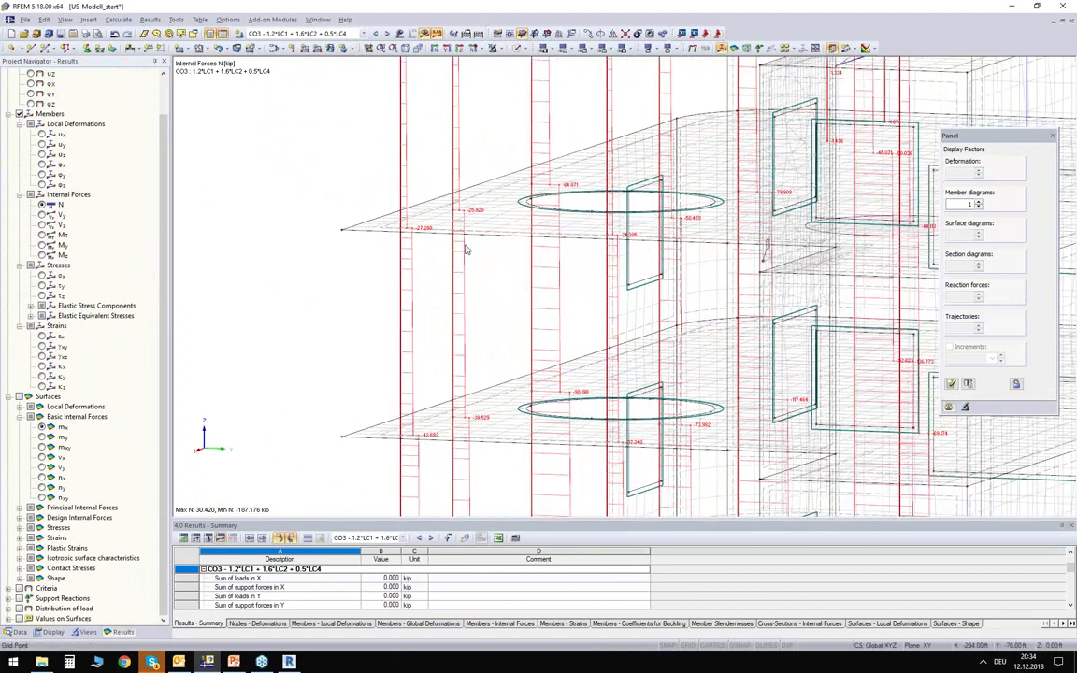
Display the member bending moments My and inspect the diagrams on the steel roof frame beams.
{"action": "left_click", "coordinate": [41, 245]}
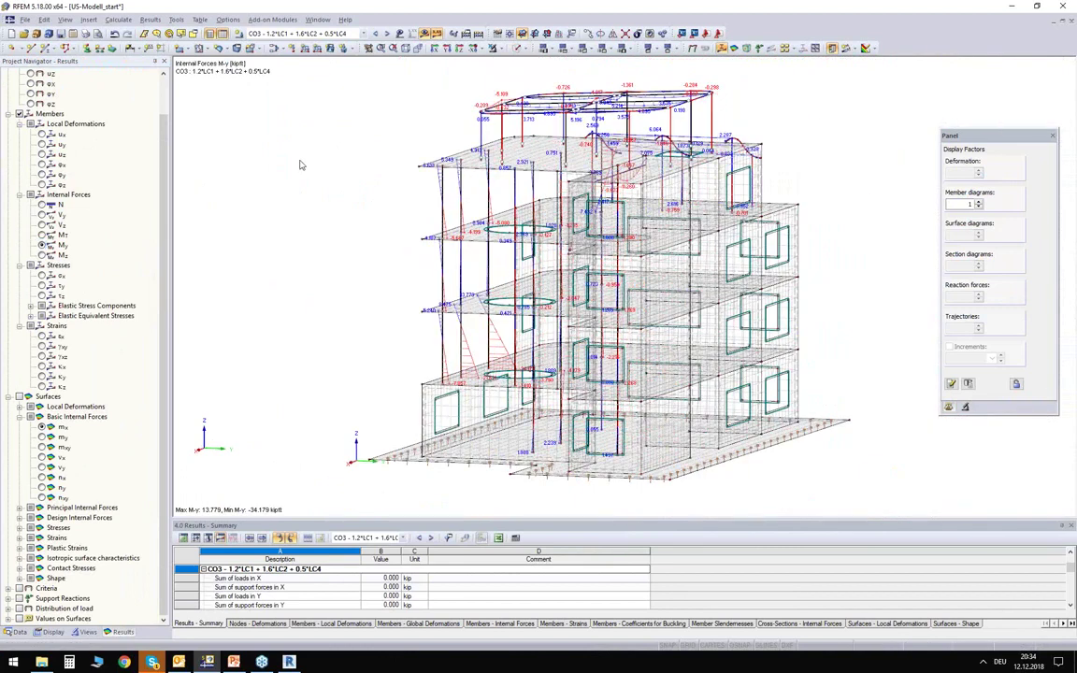
{"action": "middle_click_drag", "start_coordinate": [324, 233], "coordinate": [412, 276], "text": "ctrl"}
{"action": "scroll", "coordinate": [694, 166], "scroll_direction": "up", "scroll_amount": 10}
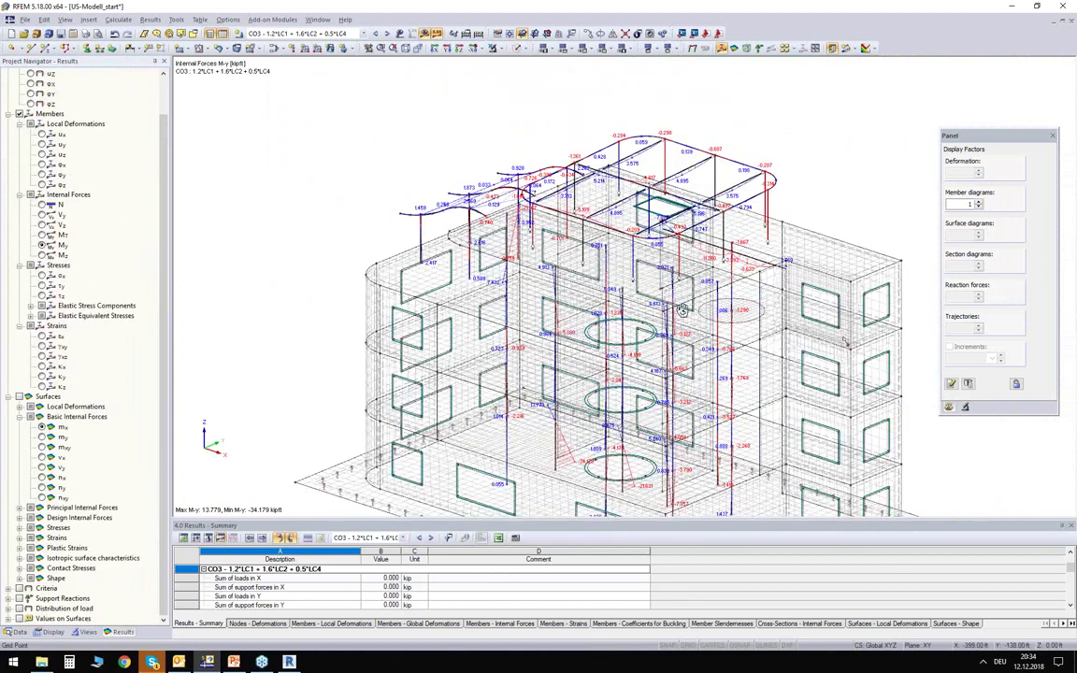
{"action": "scroll", "coordinate": [694, 166], "scroll_direction": "up", "scroll_amount": 3}
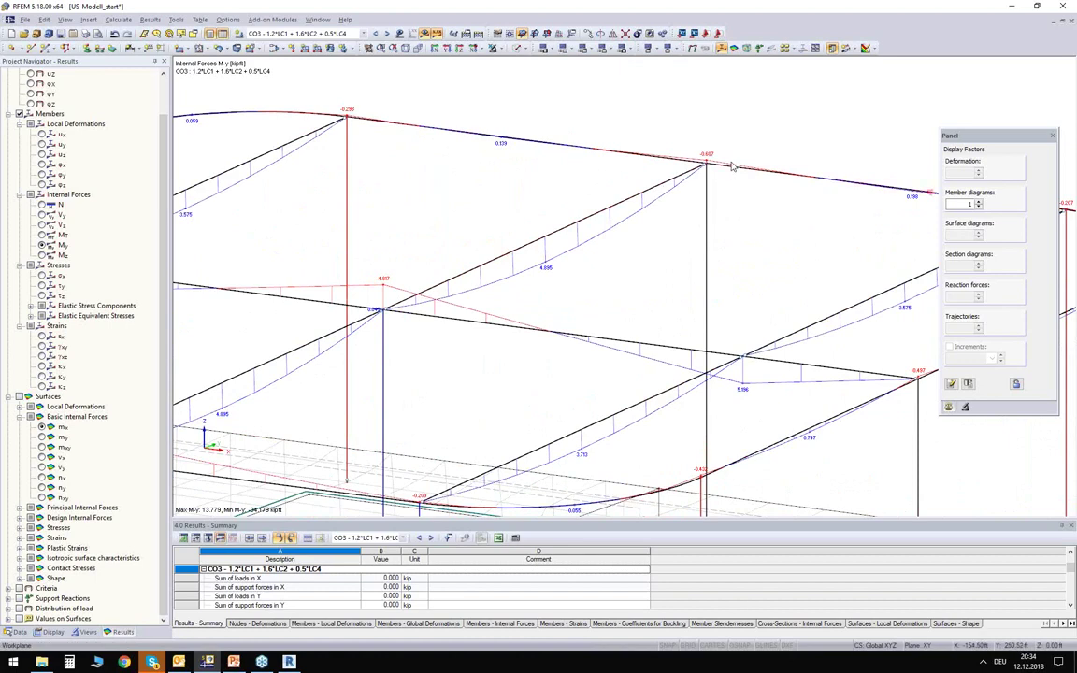
{"action": "scroll", "coordinate": [734, 161], "scroll_direction": "down", "scroll_amount": 2}
{"action": "scroll", "coordinate": [734, 161], "scroll_direction": "down", "scroll_amount": 5}
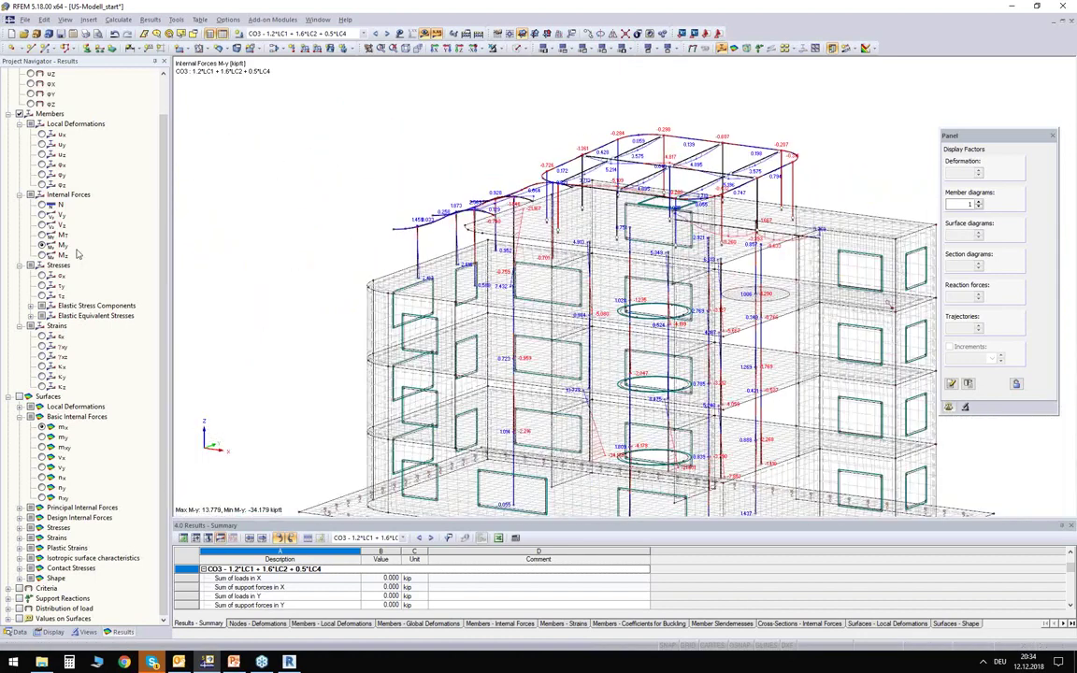
Replace the member results with the basic internal forces mx of the surfaces and view the whole building.
{"action": "left_click", "coordinate": [19, 114]}
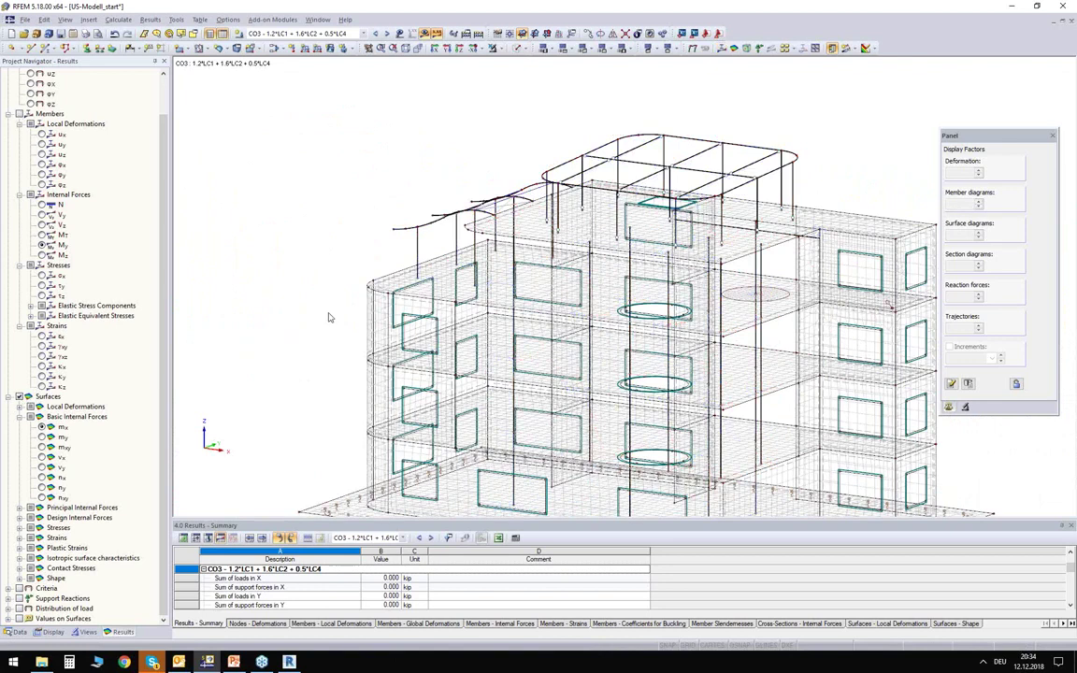
{"action": "middle_click_drag", "start_coordinate": [298, 334], "coordinate": [270, 261]}
{"action": "middle_click_drag", "start_coordinate": [404, 304], "coordinate": [48, 344], "text": "ctrl"}
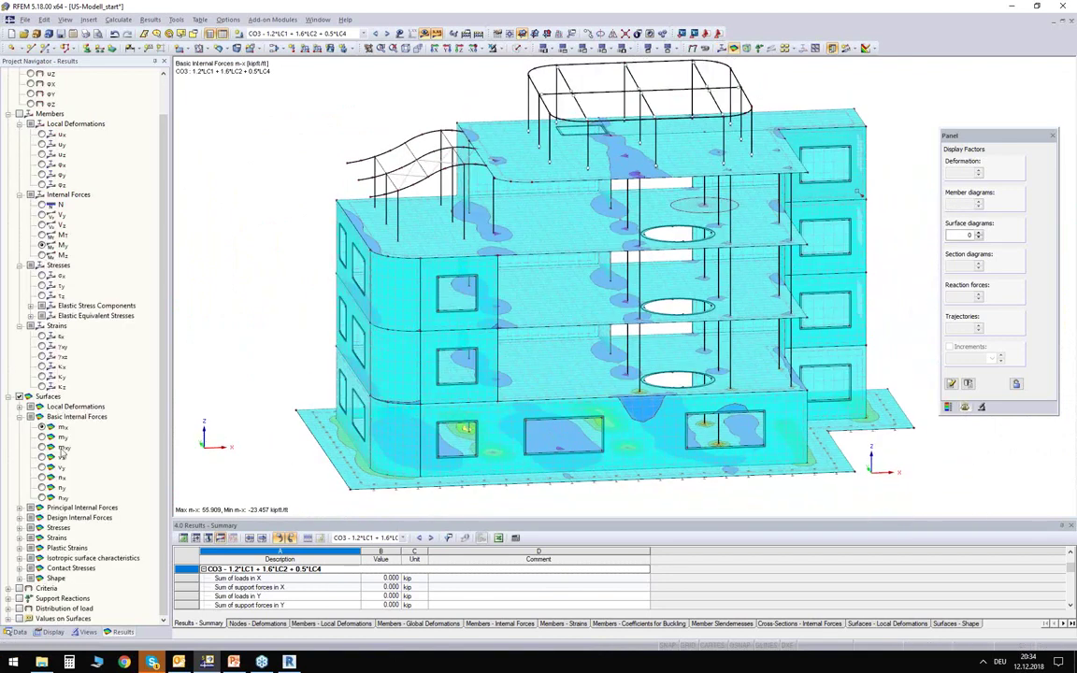
Display the contact stresses σz of the surfaces and inspect their distribution on the foundation slab.
{"action": "left_click", "coordinate": [19, 569]}
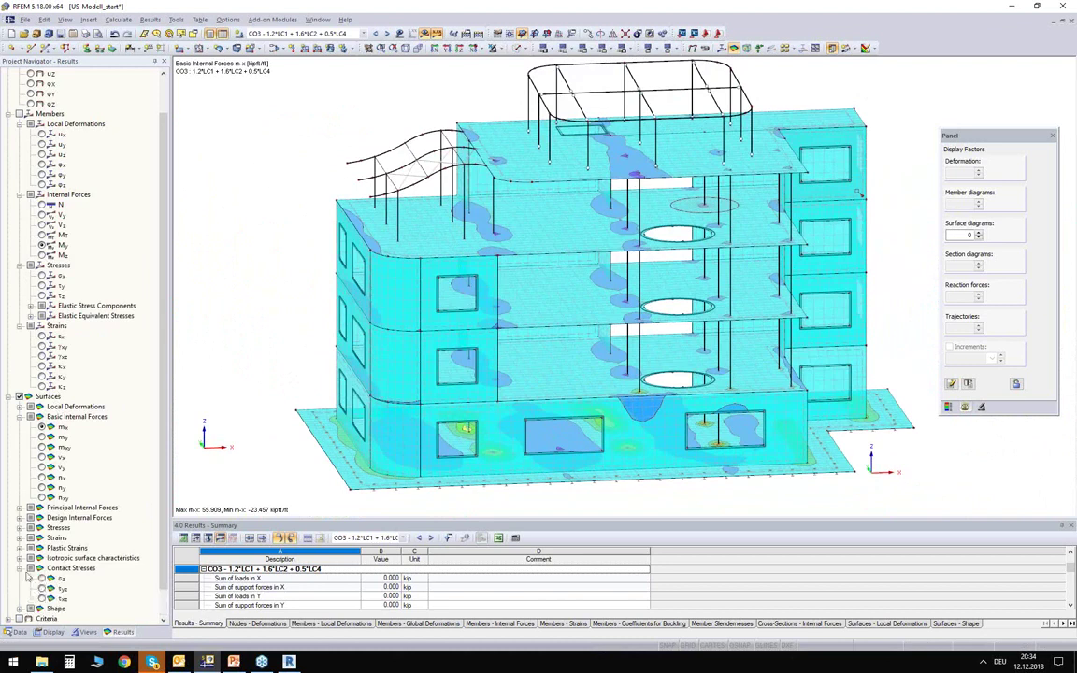
{"action": "left_click", "coordinate": [41, 579]}
{"action": "middle_click_drag", "start_coordinate": [281, 382], "coordinate": [227, 200]}
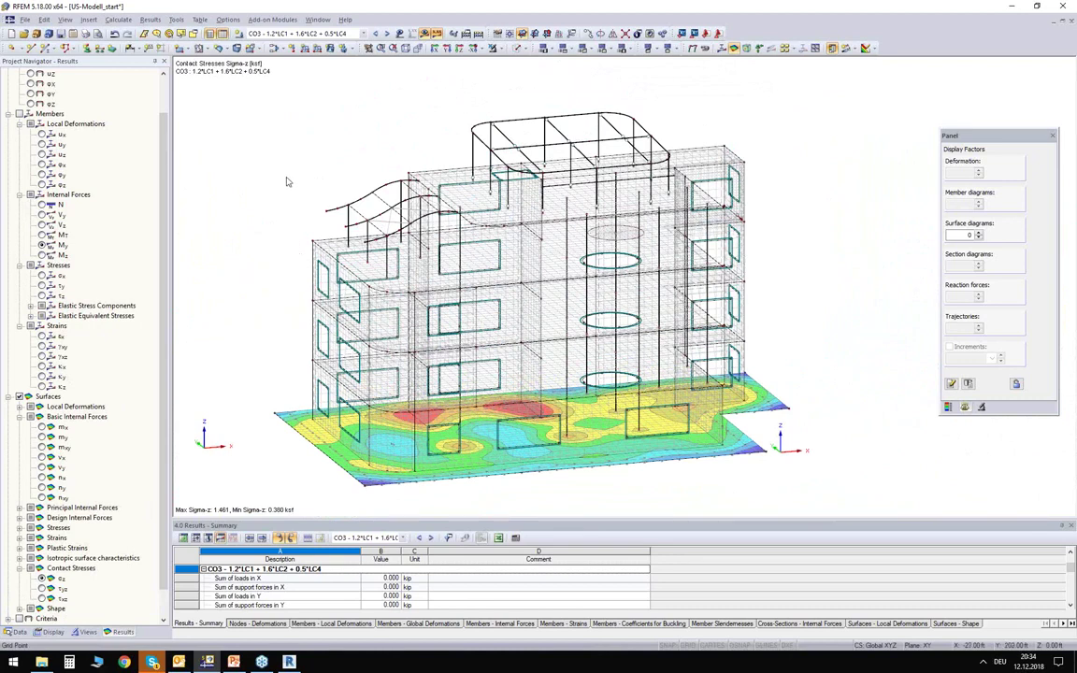
{"action": "middle_click_drag", "start_coordinate": [285, 177], "coordinate": [251, 154], "text": "ctrl"}
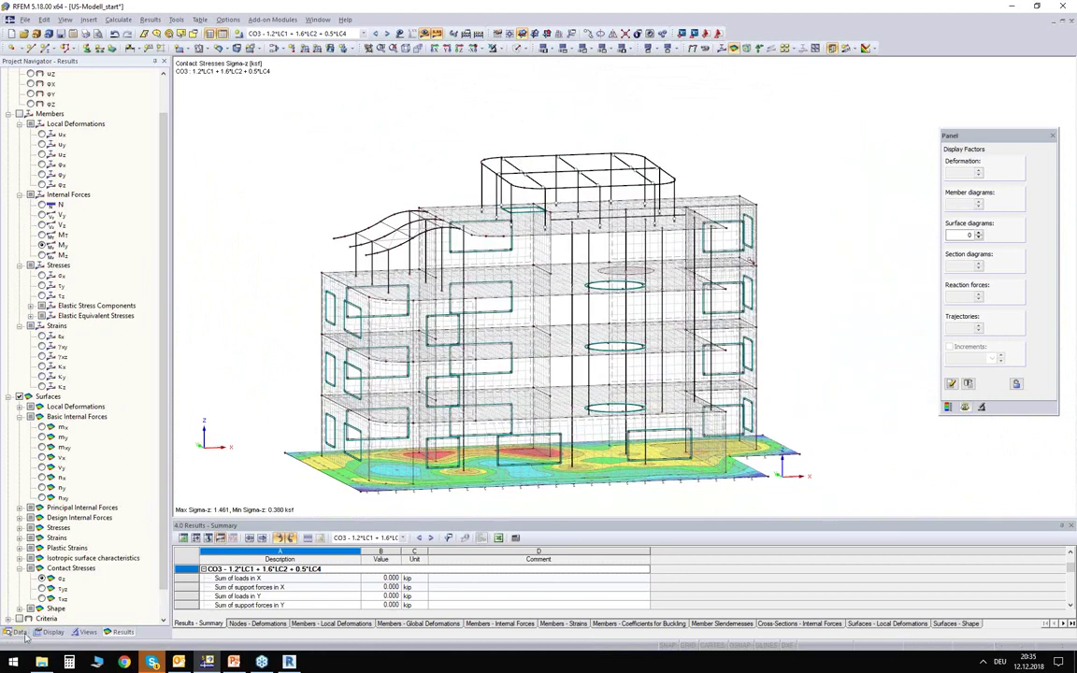
Look through the available add-on modules and inspect the steel roof frame in the solid model display.
{"action": "left_click", "coordinate": [23, 633]}
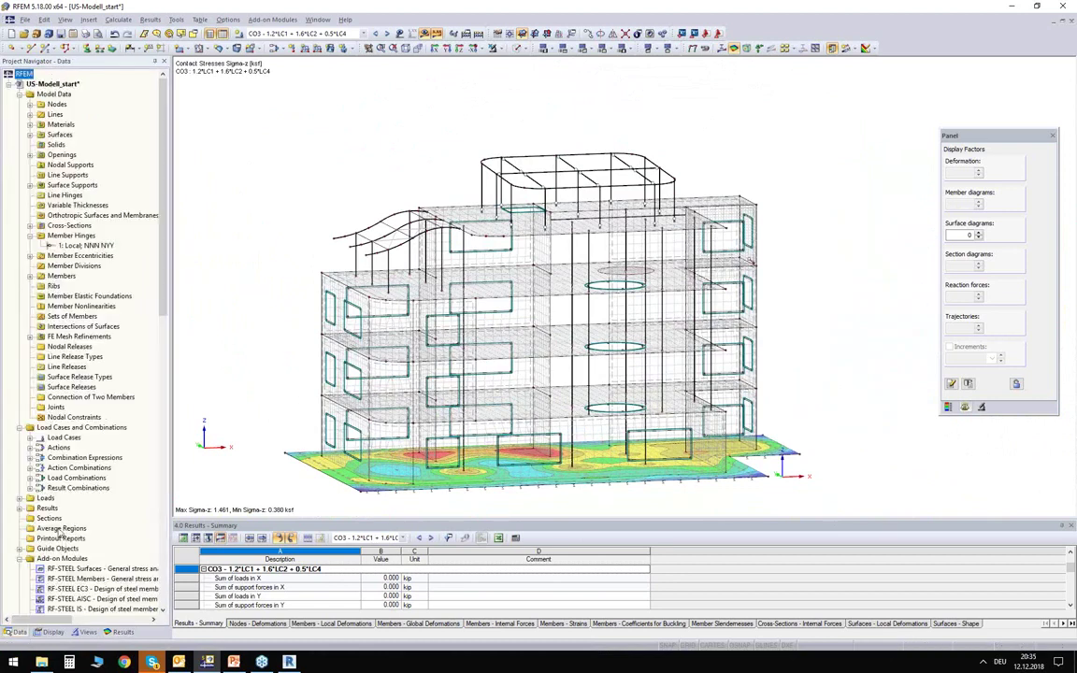
{"action": "scroll", "coordinate": [58, 552], "scroll_direction": "down", "scroll_amount": 5}
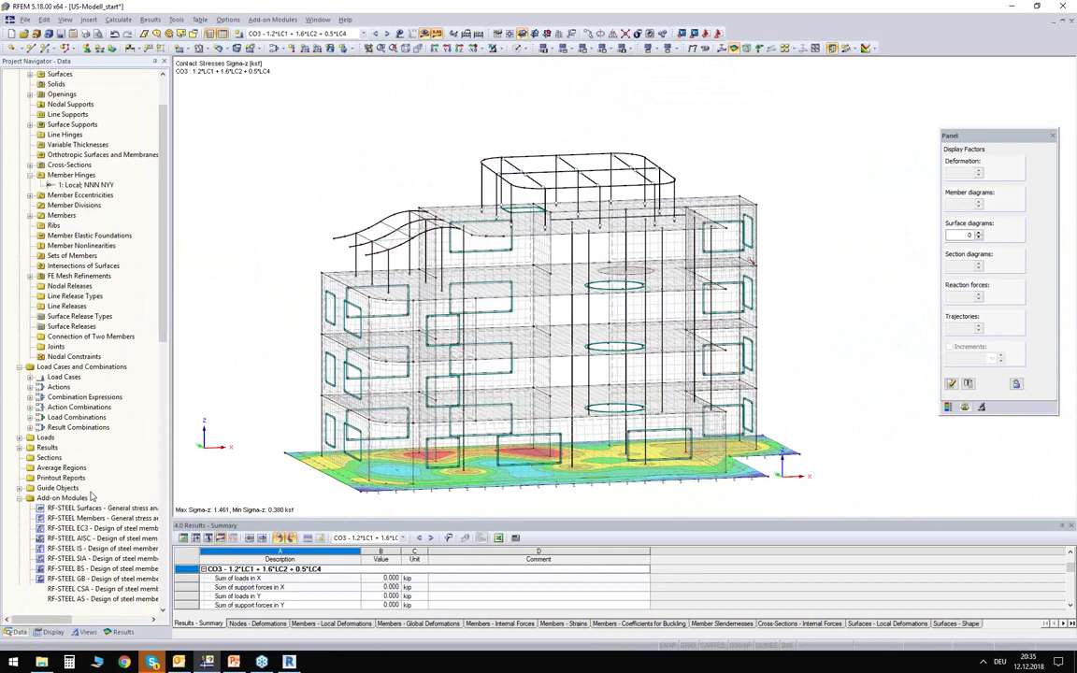
{"action": "scroll", "coordinate": [67, 406], "scroll_direction": "down", "scroll_amount": 5}
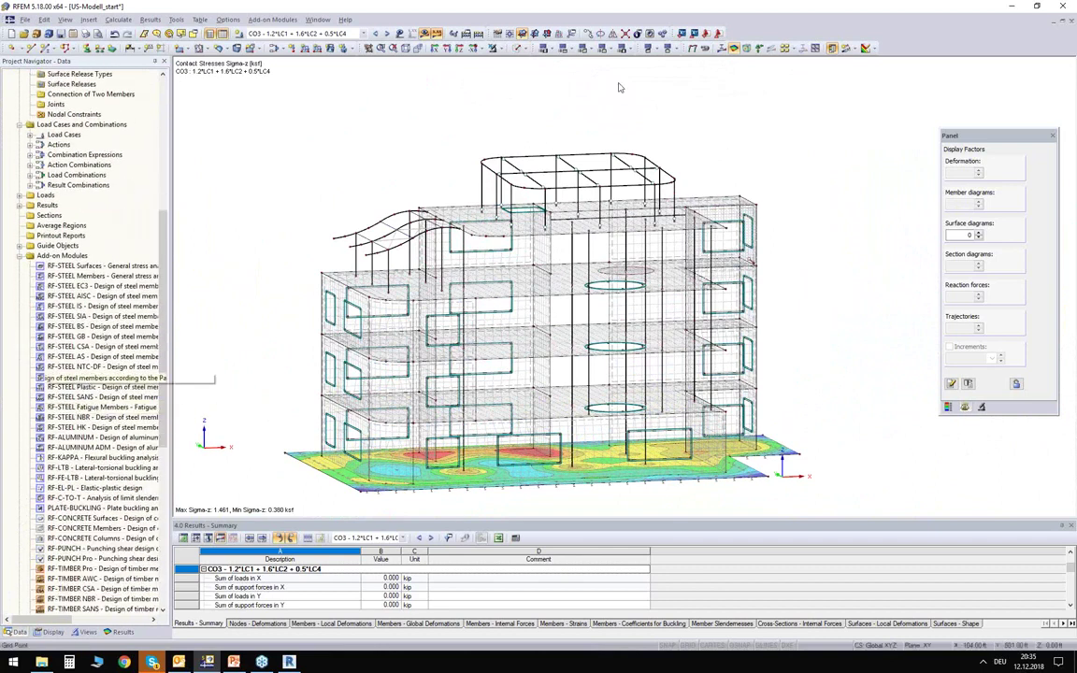
{"action": "scroll", "coordinate": [617, 90], "scroll_direction": "up", "scroll_amount": 1}
{"action": "left_click", "coordinate": [517, 48]}
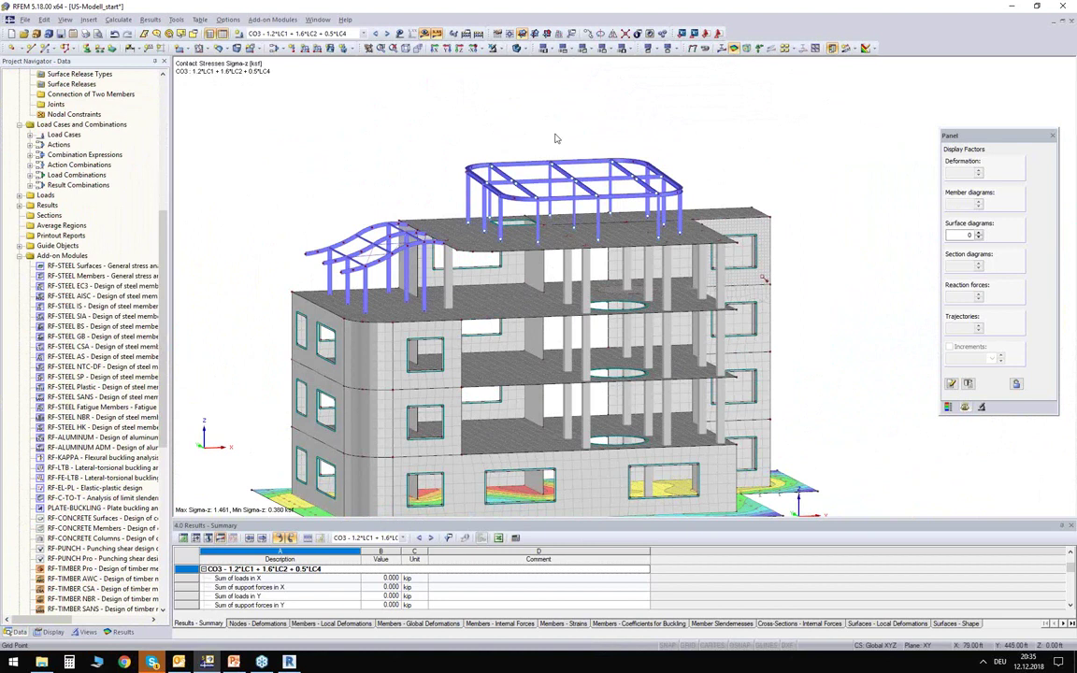
{"action": "scroll", "coordinate": [555, 138], "scroll_direction": "up", "scroll_amount": 3}
{"action": "mouse_move", "coordinate": [551, 152]}
{"action": "middle_mouse_down", "text": "ctrl"}
{"action": "mouse_move", "coordinate": [538, 138]}
{"action": "mouse_move", "coordinate": [548, 140]}
{"action": "middle_mouse_up", "text": "ctrl"}
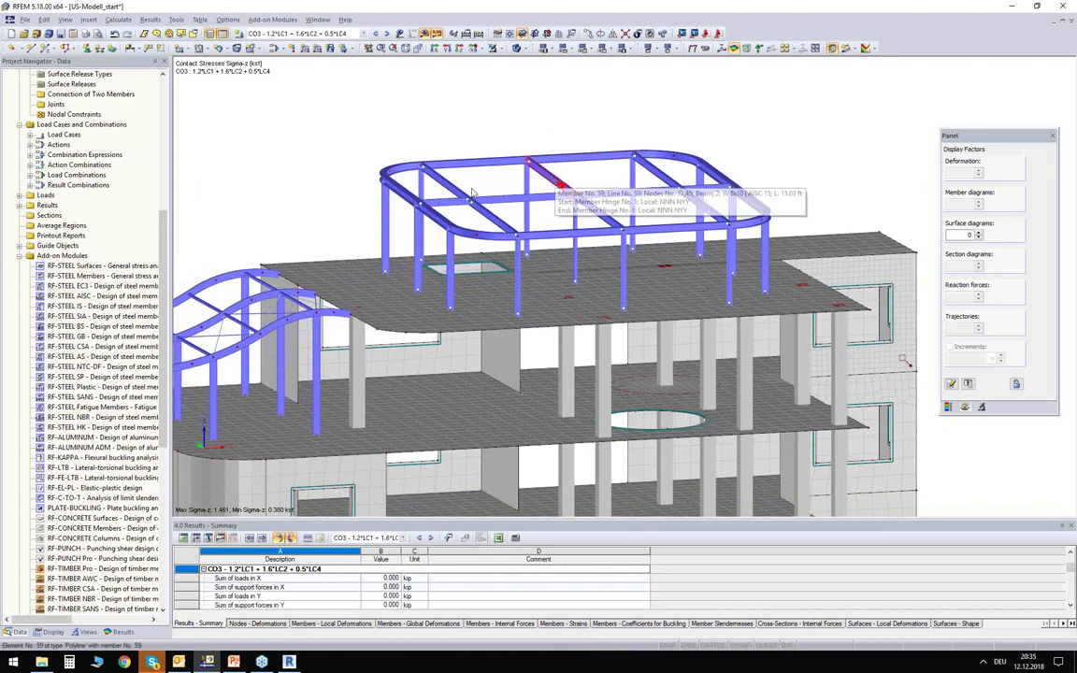
Open the RF-STEEL AISC add-on module and select roof frame beam 59 and column 60 for design.
{"action": "double_click", "coordinate": [79, 295]}
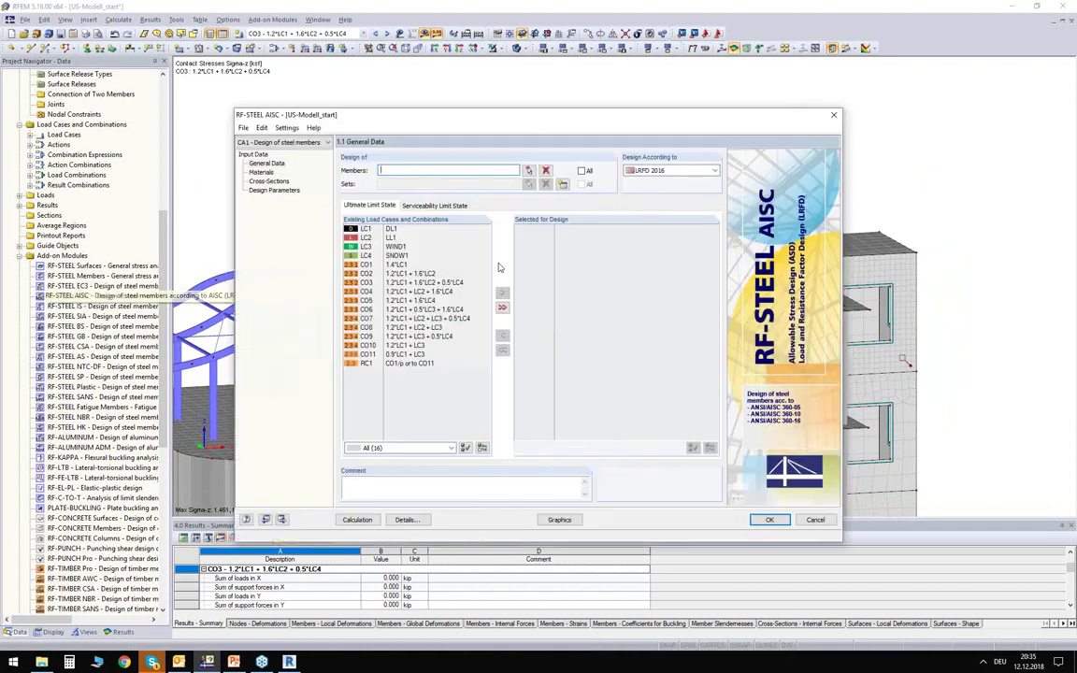
{"action": "left_click_drag", "start_coordinate": [439, 122], "coordinate": [466, 88]}
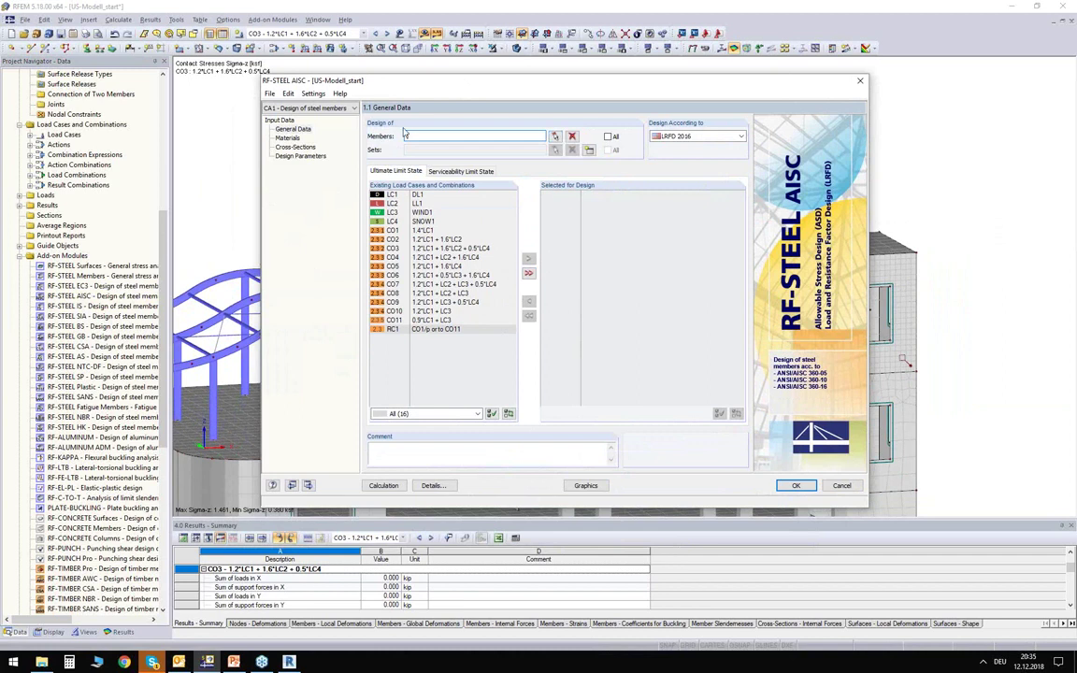
{"action": "left_click", "coordinate": [555, 136]}
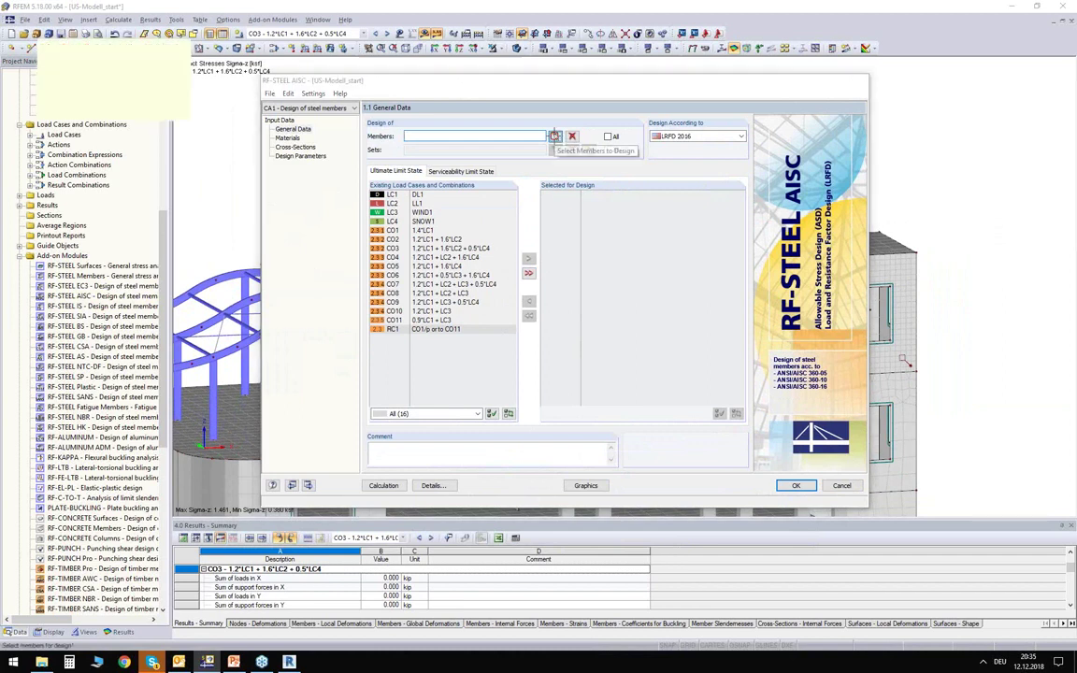
{"action": "left_click", "coordinate": [558, 178]}
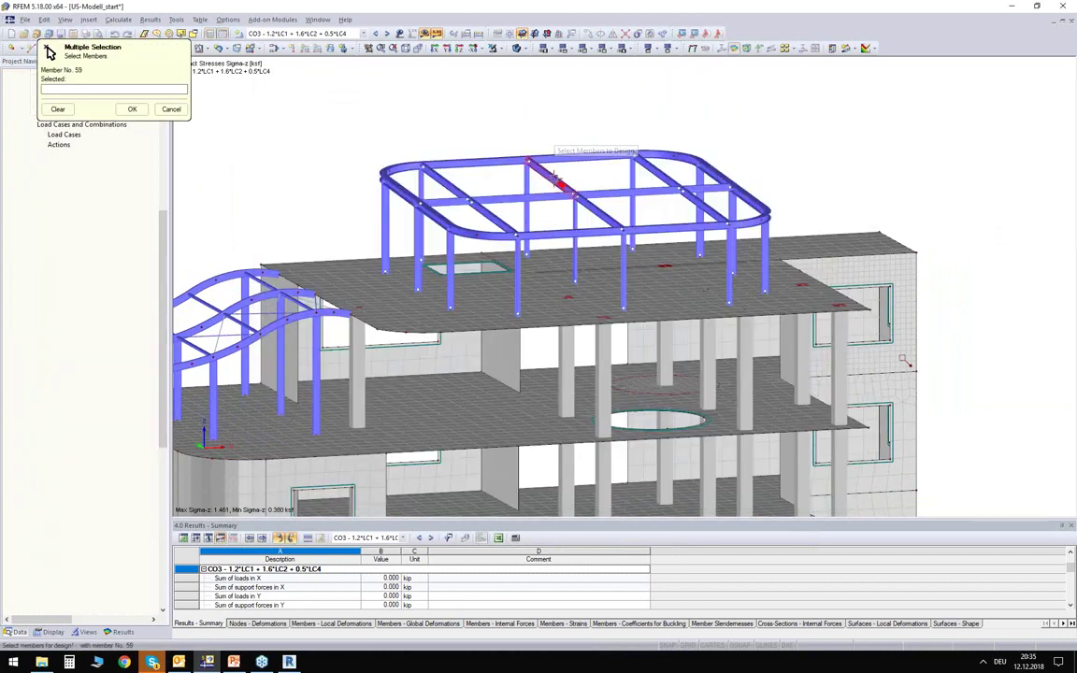
{"action": "left_click", "coordinate": [576, 221]}
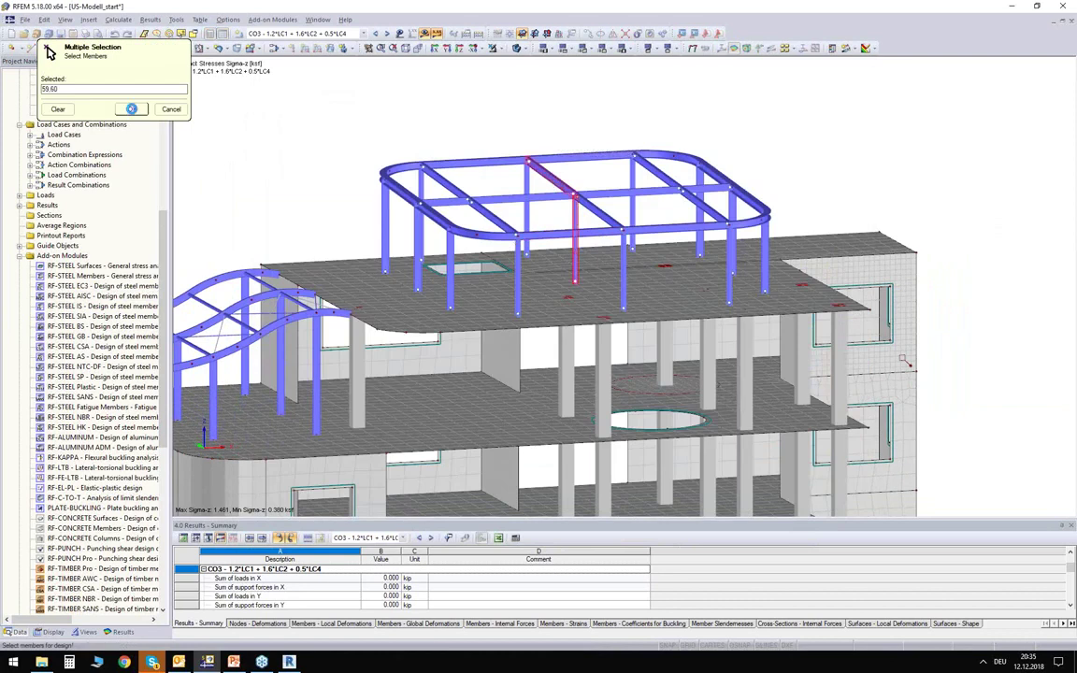
{"action": "left_click", "coordinate": [129, 108]}
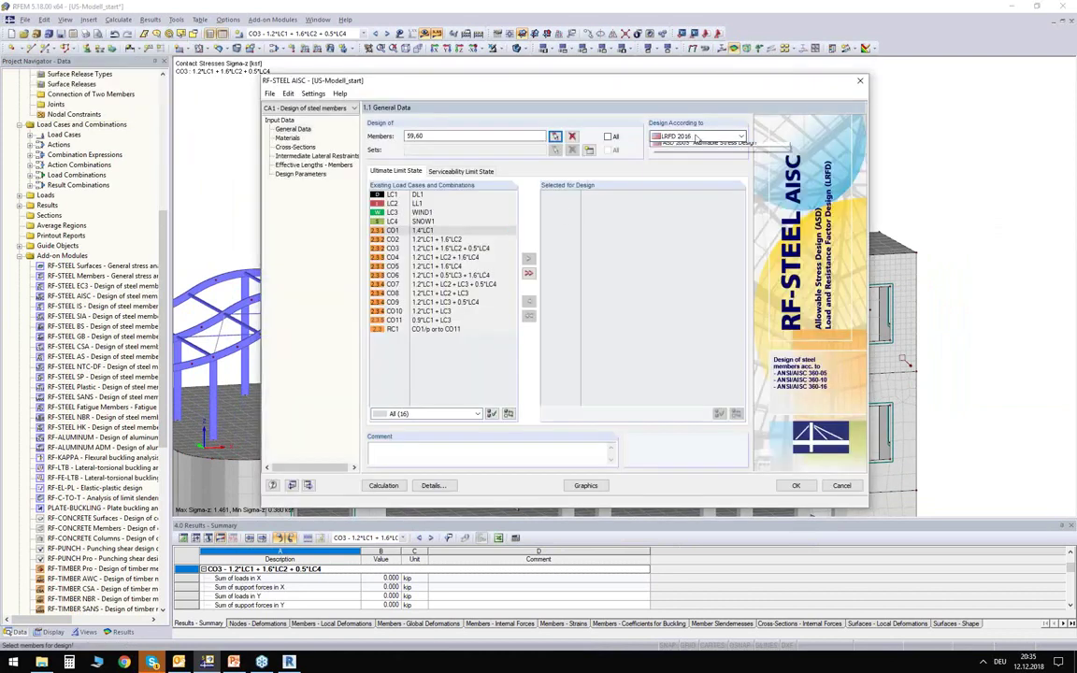
Keep LRFD 2016 as the design standard and add result combination RC1 to the ultimate limit state design.
{"action": "left_click", "coordinate": [653, 137]}
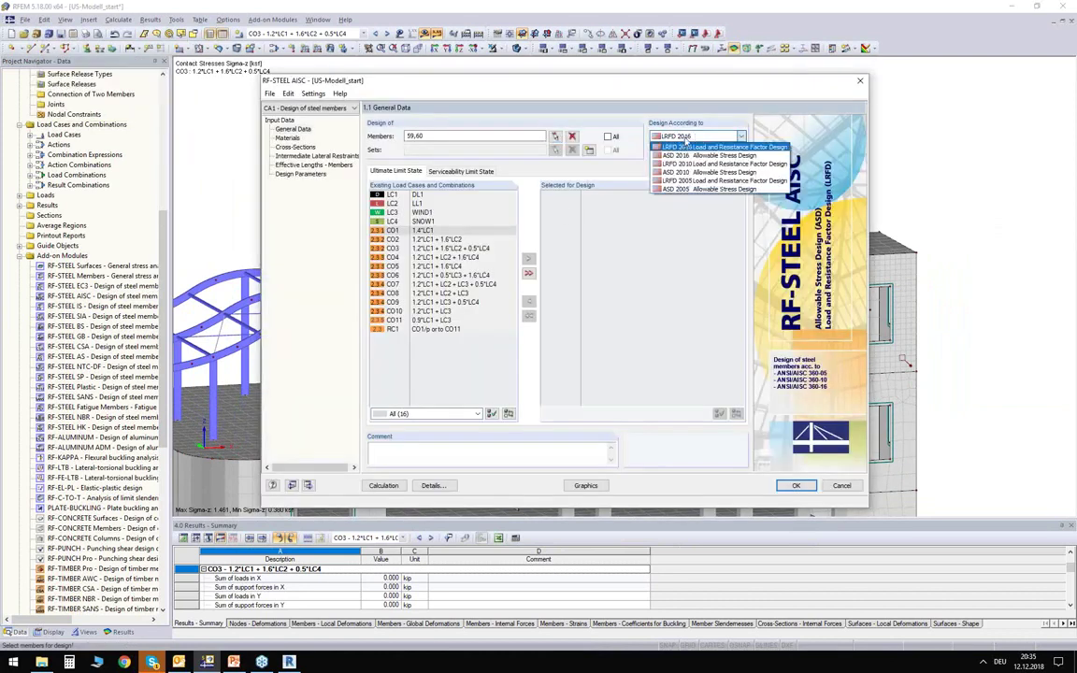
{"action": "left_click", "coordinate": [685, 141]}
{"action": "double_click", "coordinate": [408, 330]}
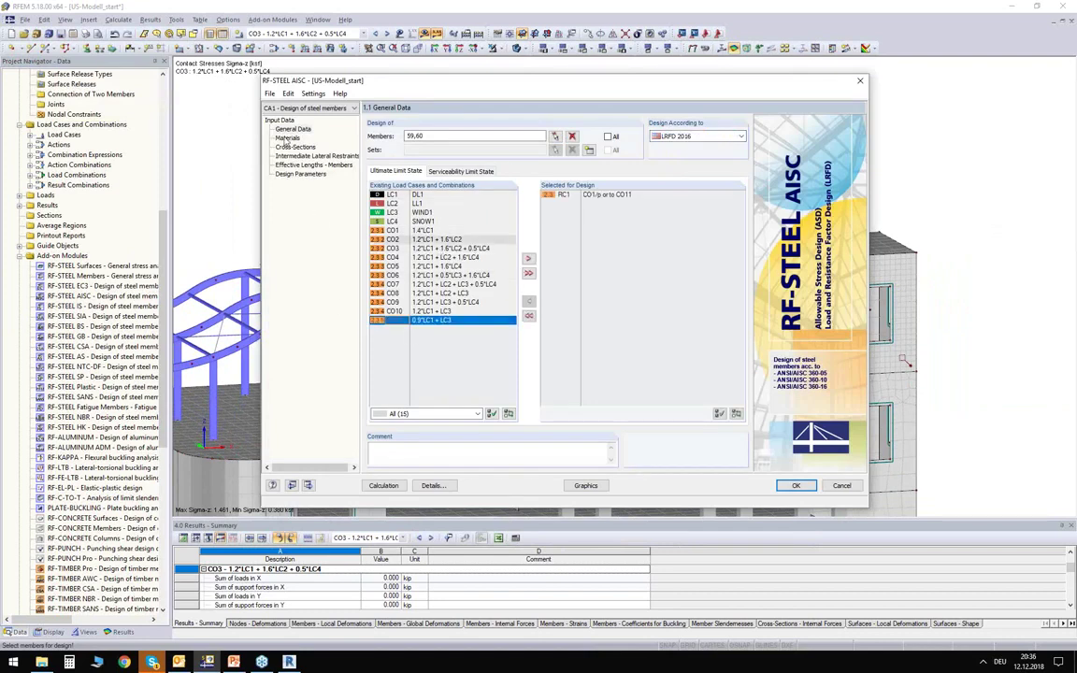
Review the steel material, cross-sections, lateral restraints, effective lengths and design parameters of members 59 and 60, and run the design calculation.
{"action": "left_click", "coordinate": [287, 139]}
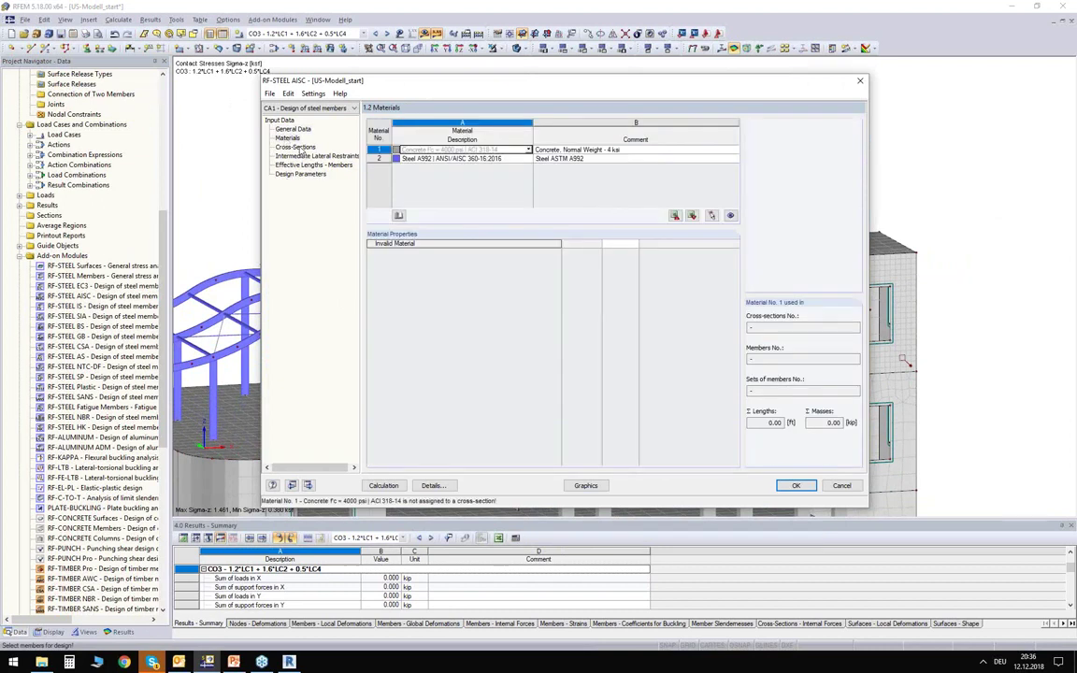
{"action": "left_click", "coordinate": [457, 159]}
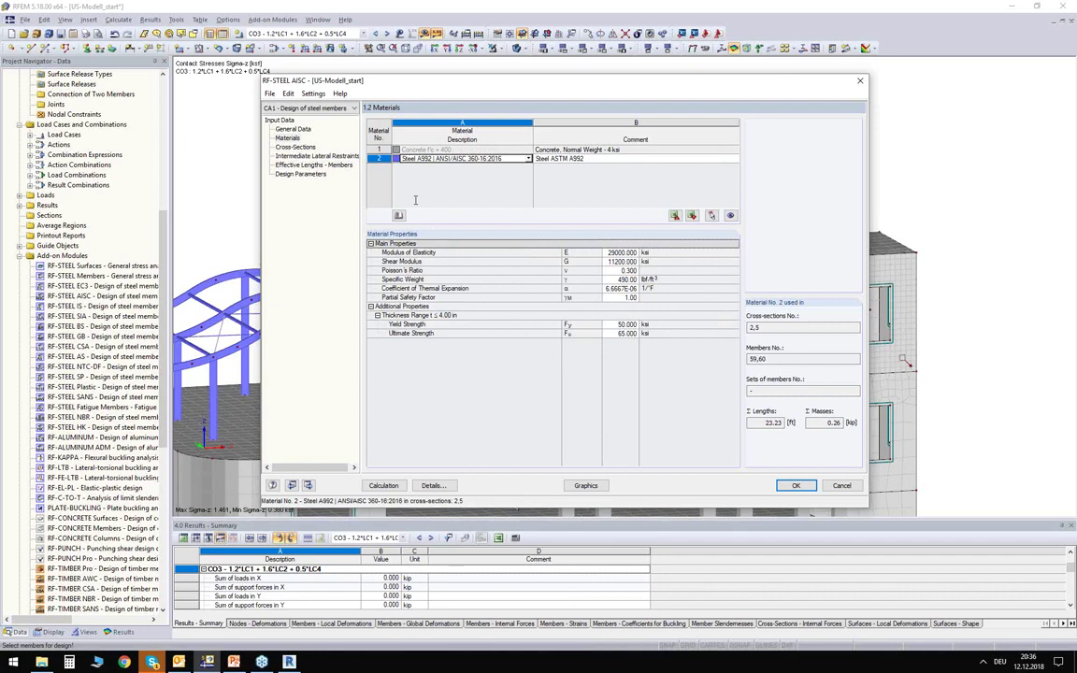
{"action": "left_click", "coordinate": [296, 147]}
{"action": "left_click", "coordinate": [451, 185]}
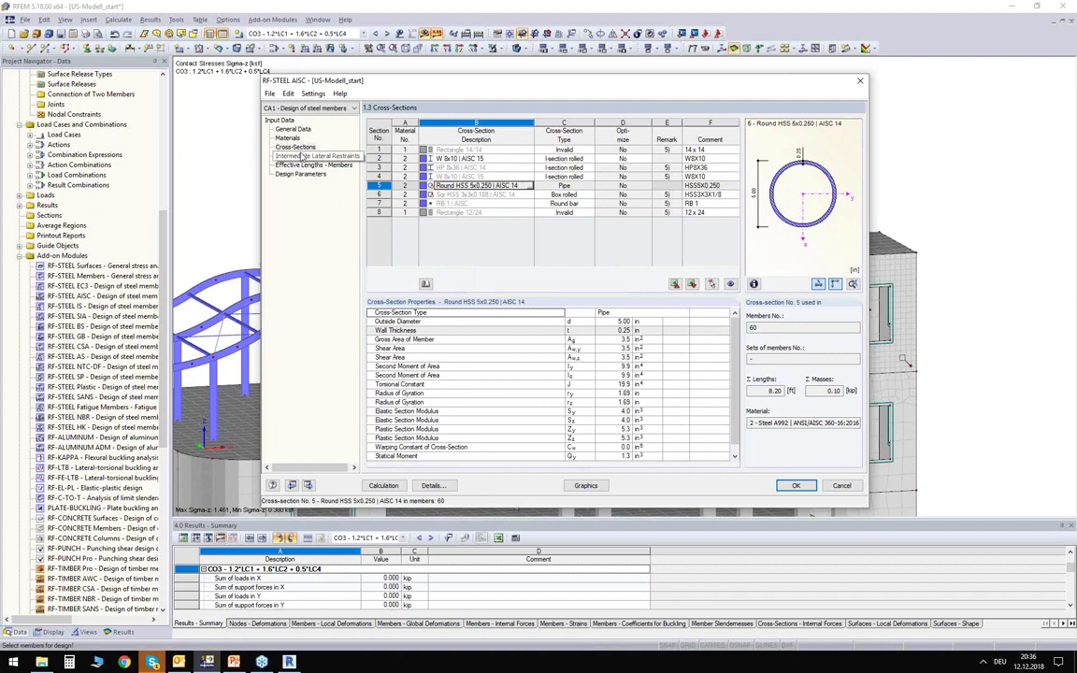
{"action": "left_click", "coordinate": [299, 156]}
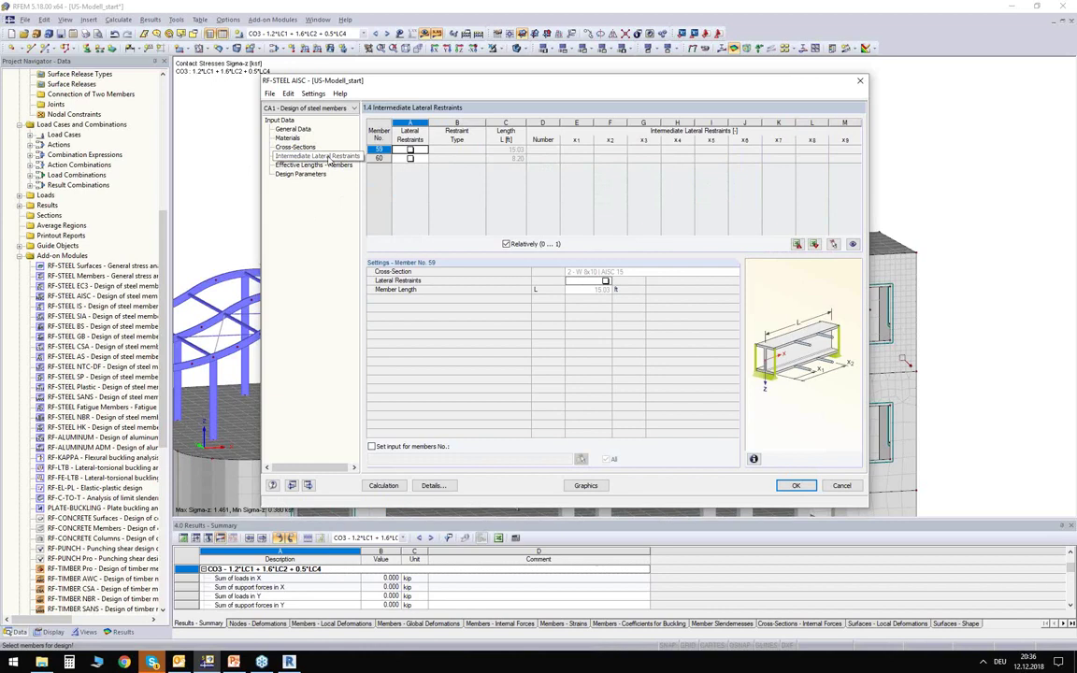
{"action": "left_click", "coordinate": [318, 165]}
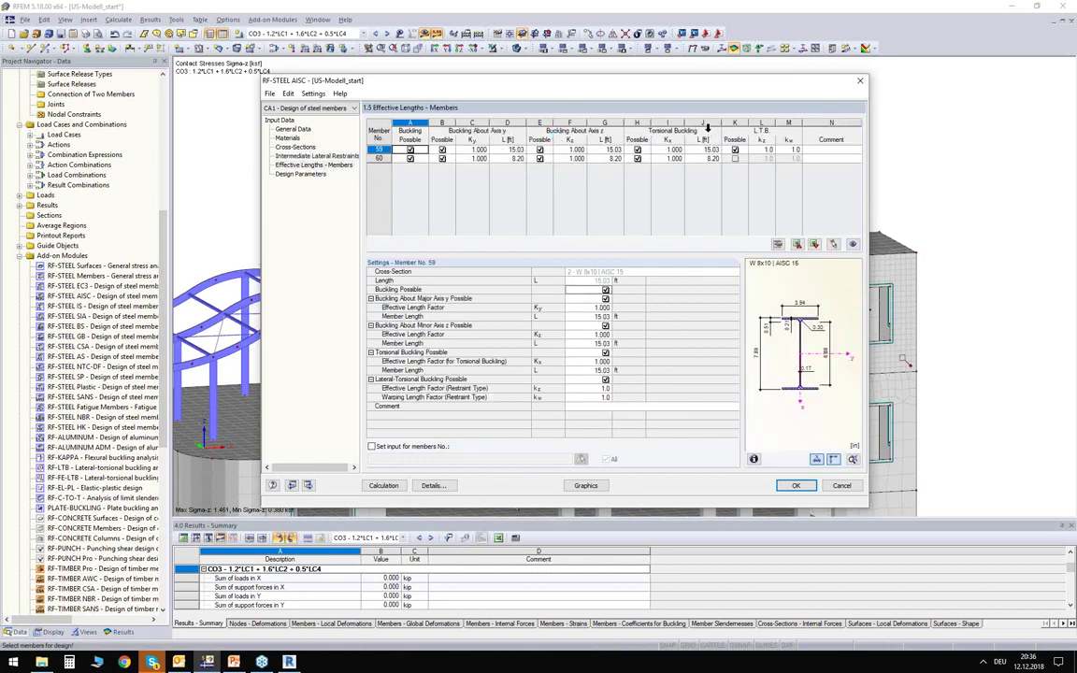
{"action": "left_click", "coordinate": [295, 174]}
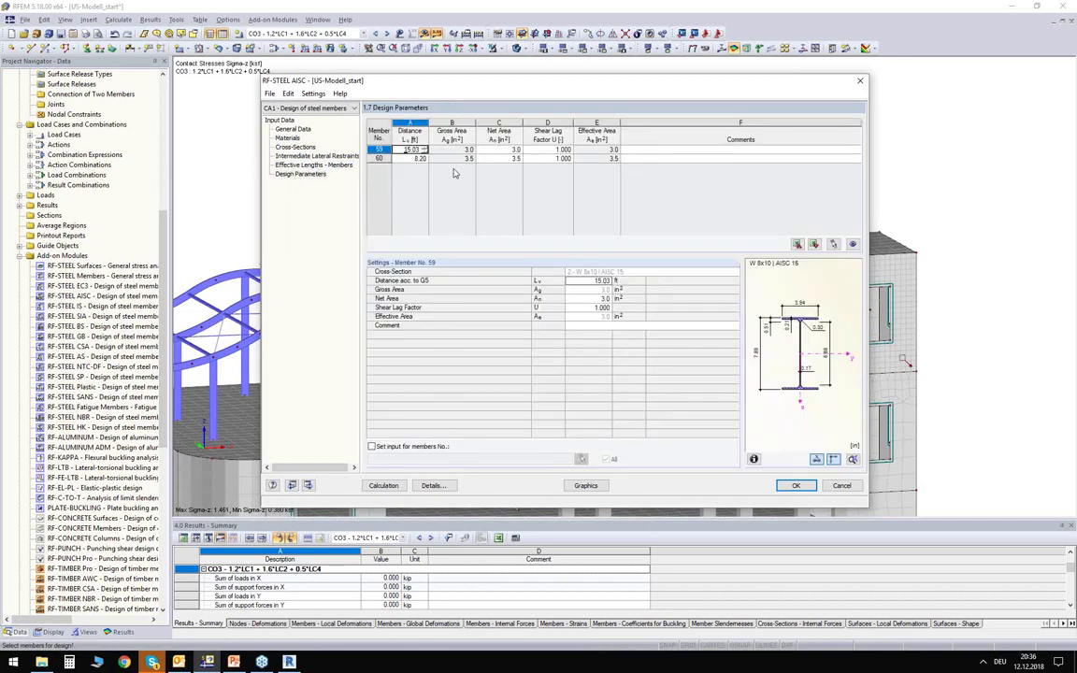
{"action": "left_click", "coordinate": [384, 486]}
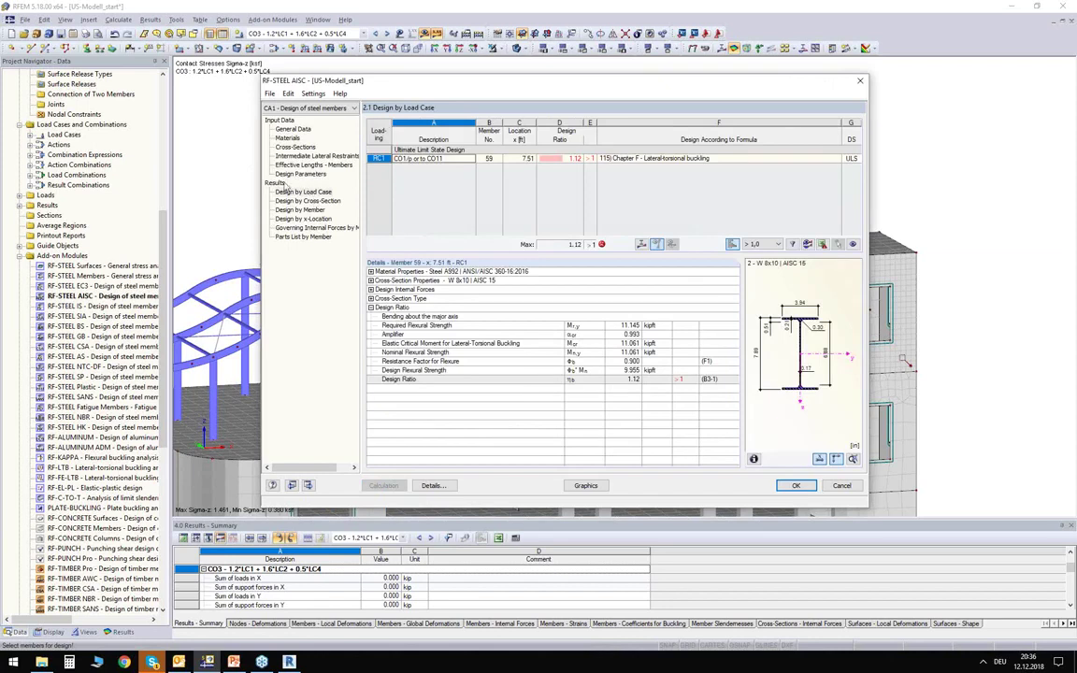
Review the design results by cross-section, checking member 59's lateral-torsional buckling details and member 60's flexural buckling about the z-axis.
{"action": "left_click", "coordinate": [292, 201]}
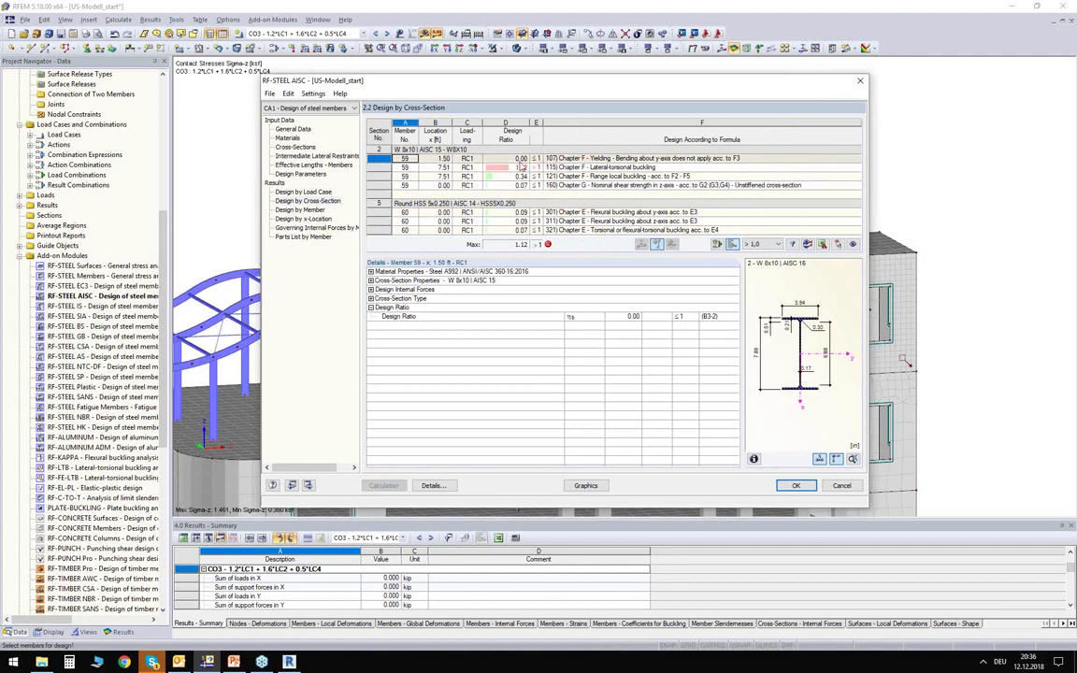
{"action": "left_click", "coordinate": [488, 168]}
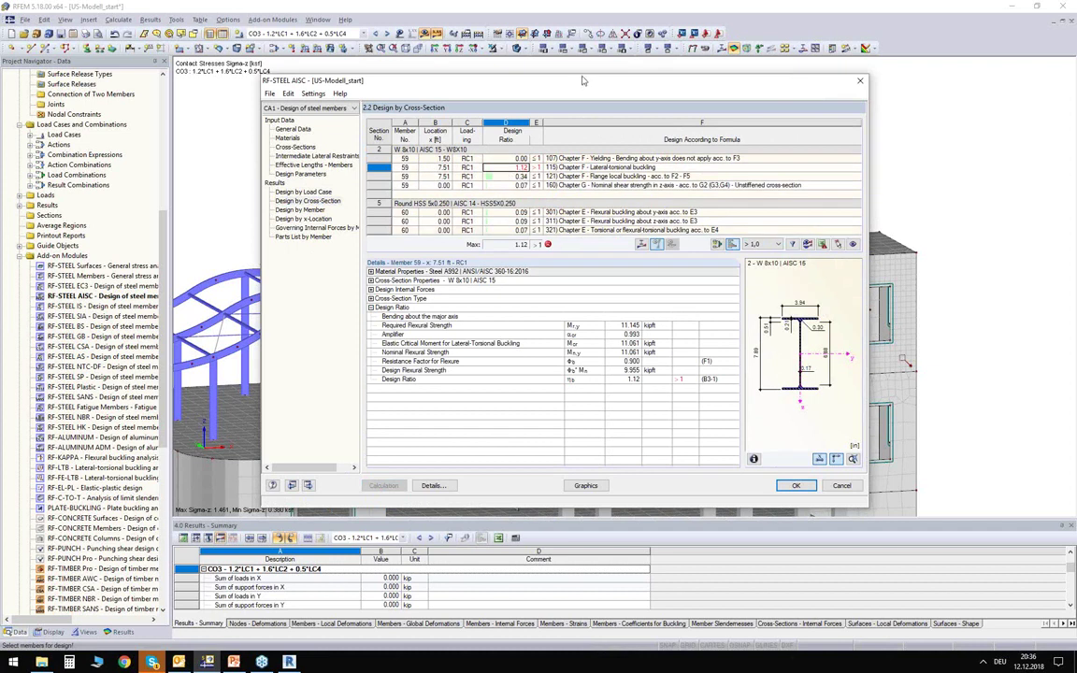
{"action": "left_click_drag", "start_coordinate": [581, 87], "coordinate": [547, 93]}
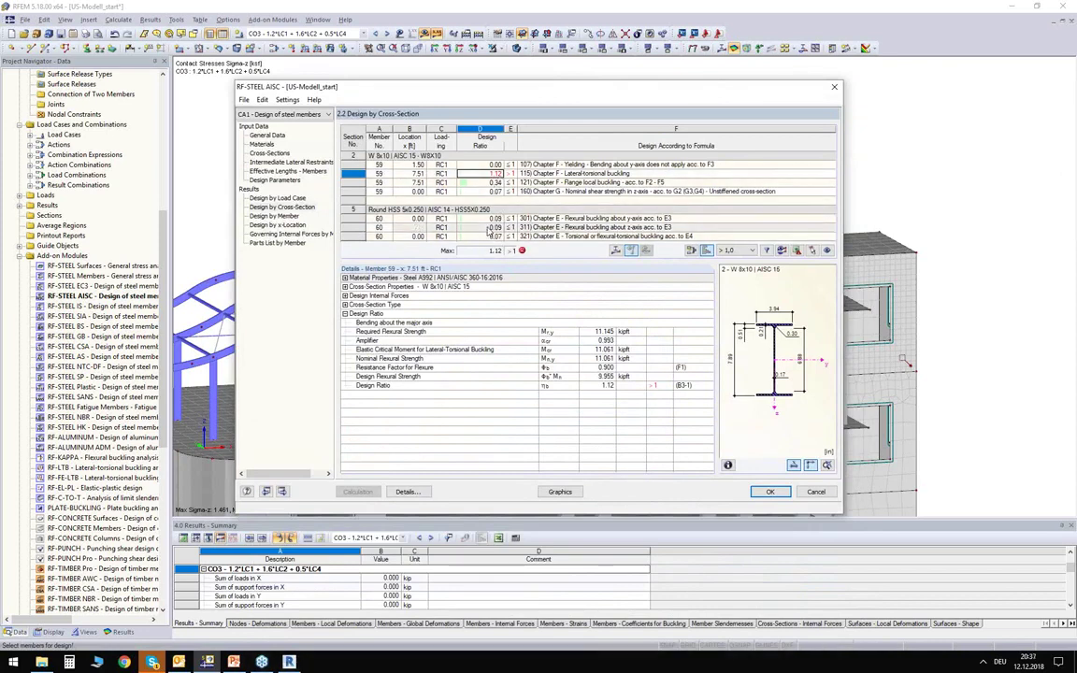
{"action": "left_click", "coordinate": [512, 227]}
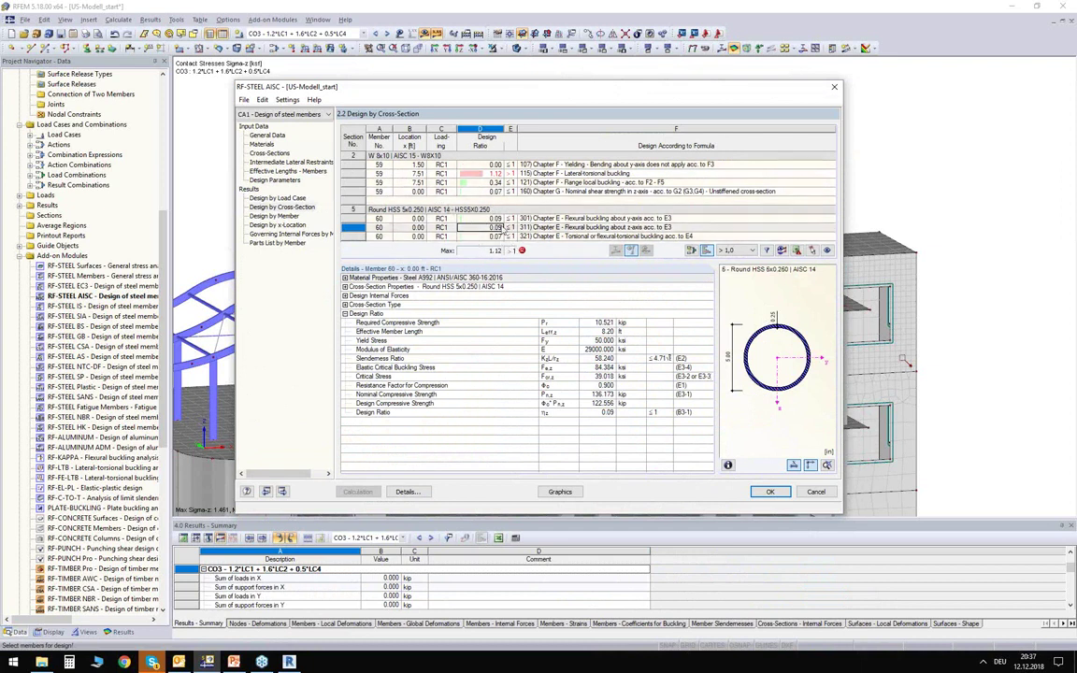
Set the optimization of the round HSS 5x0.250 column section to use the best section from its current row.
{"action": "left_click", "coordinate": [269, 154]}
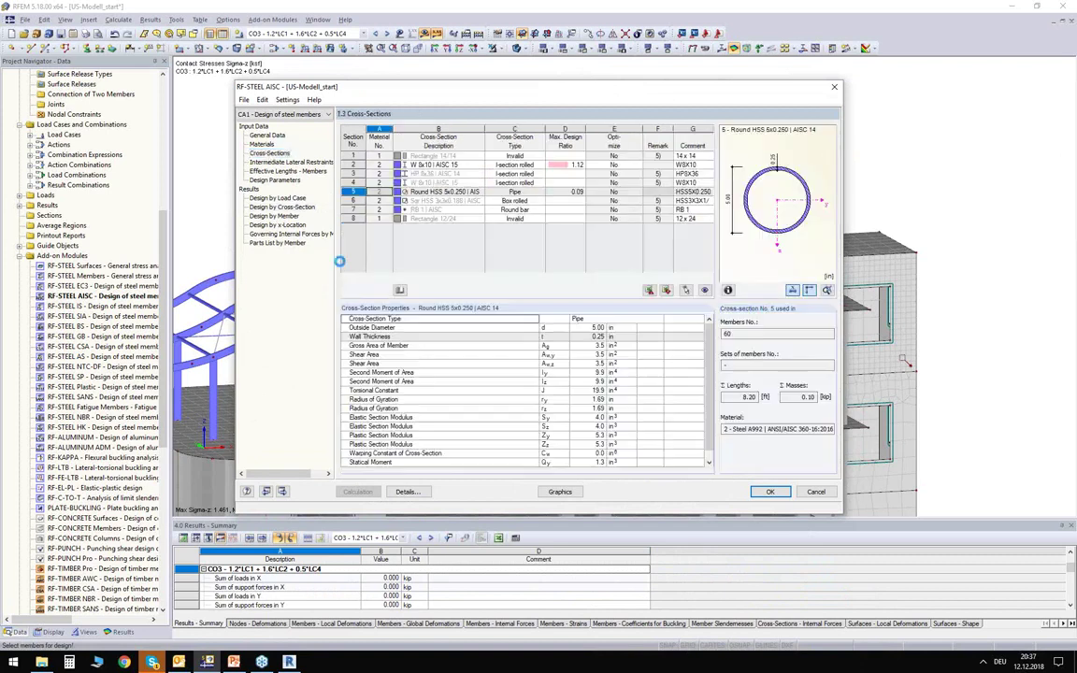
{"action": "left_click", "coordinate": [640, 191]}
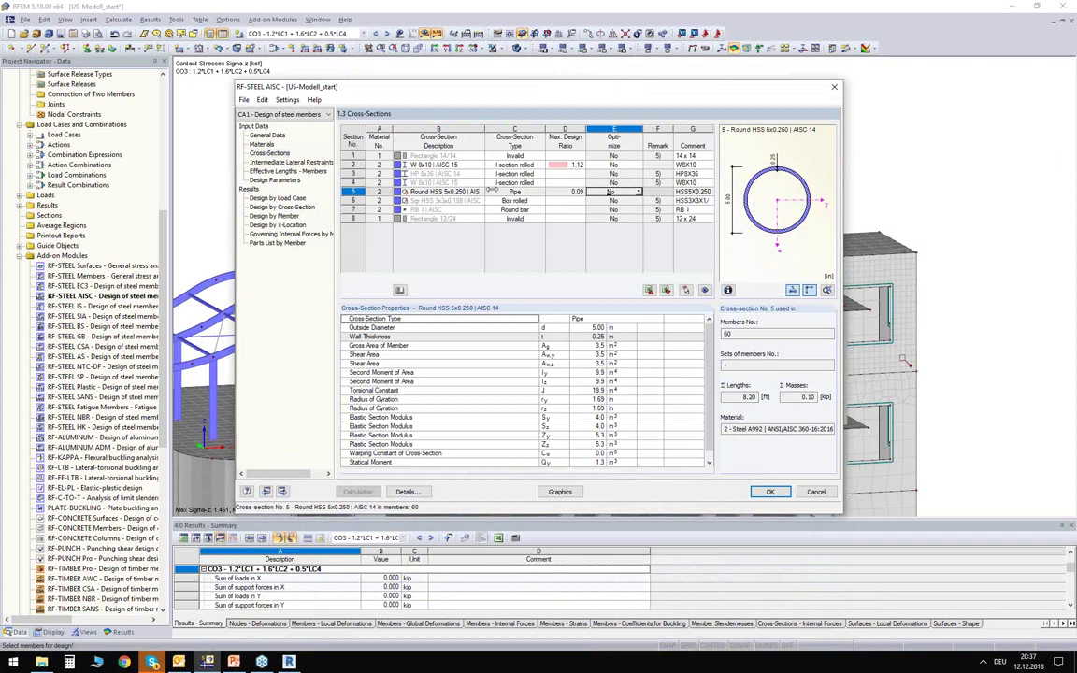
{"action": "left_click", "coordinate": [639, 192]}
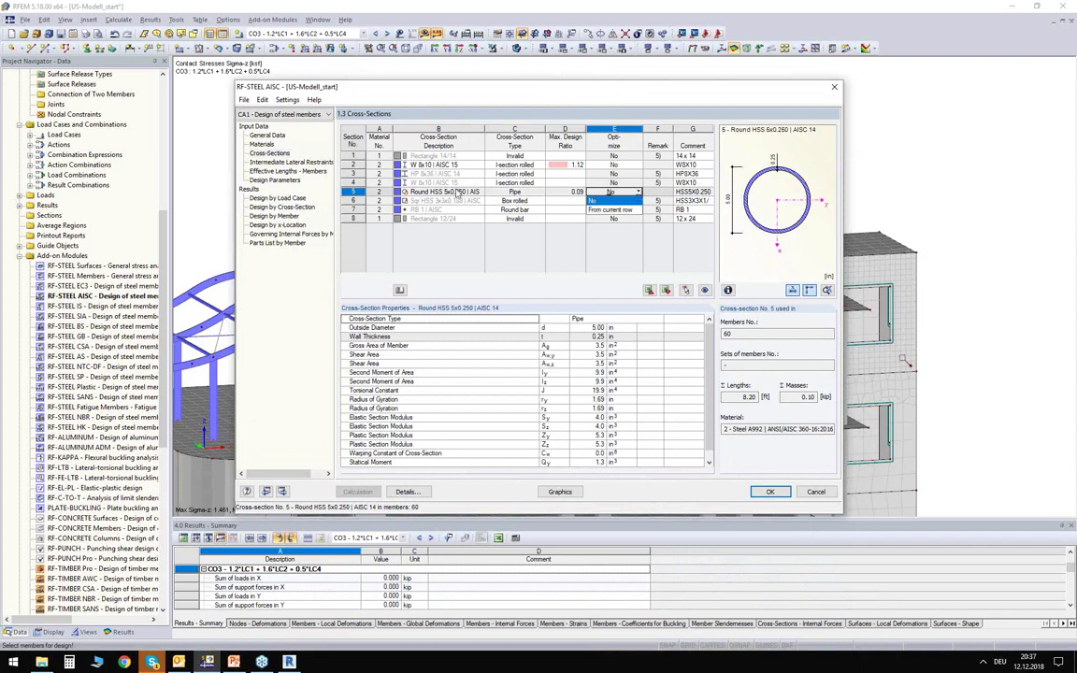
{"action": "left_click", "coordinate": [605, 211]}
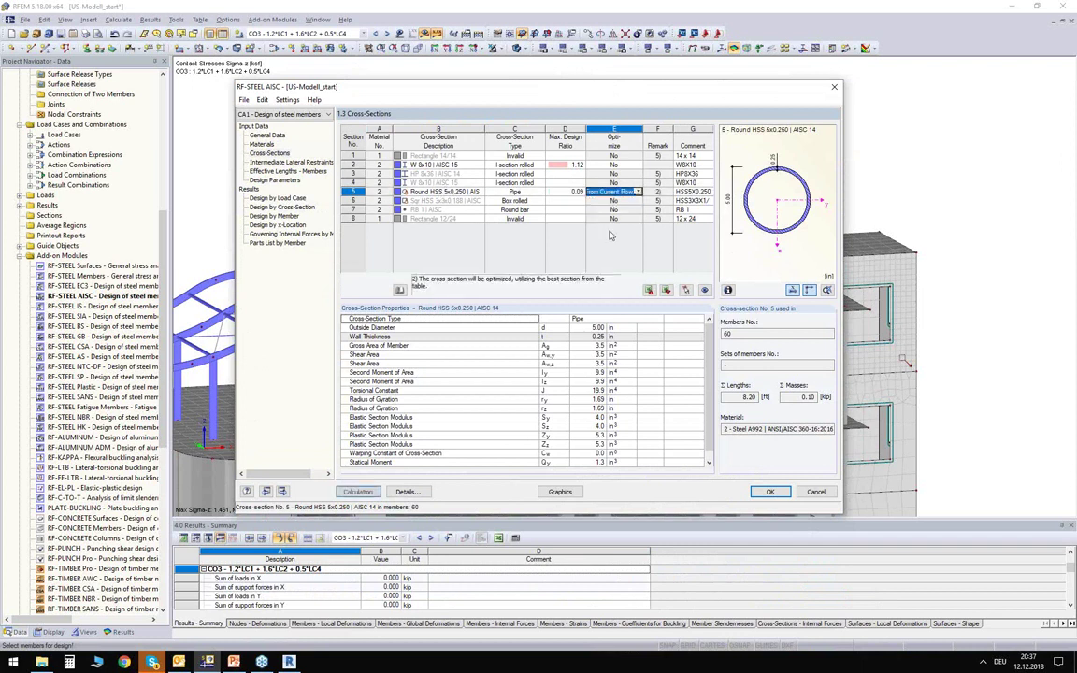
Replace the column's cross-section No. 5 with Round HSS 6.625x0.188 from the AISC 14 circular hollow section library.
{"action": "left_click", "coordinate": [481, 193]}
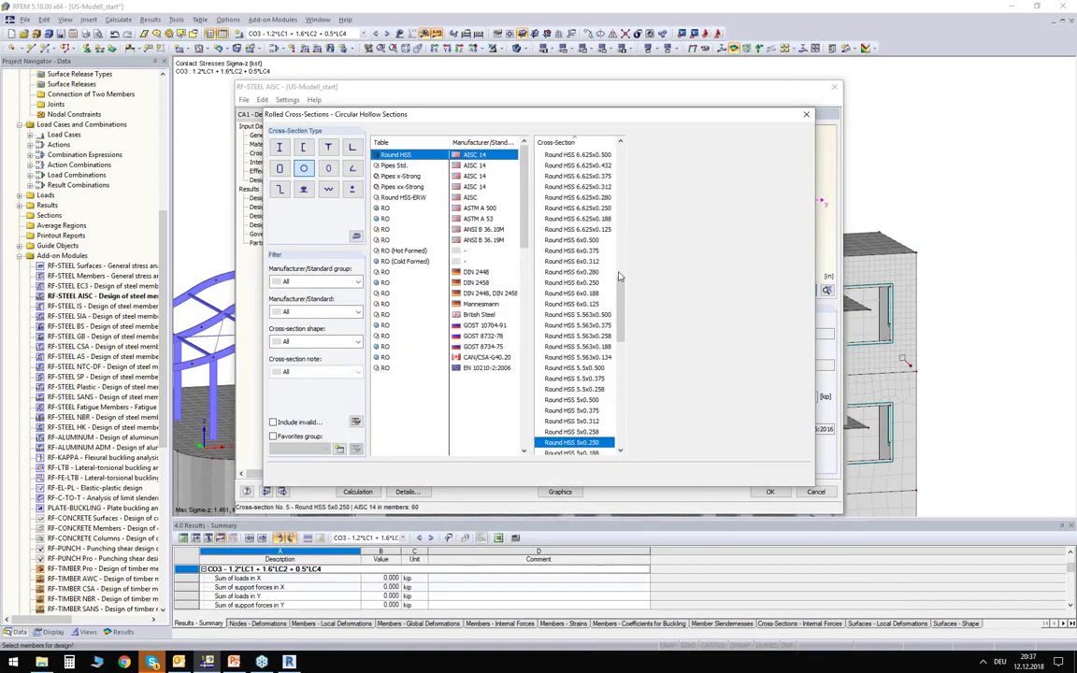
{"action": "scroll", "coordinate": [620, 348], "scroll_direction": "down", "scroll_amount": 6}
{"action": "left_click_drag", "start_coordinate": [620, 348], "coordinate": [619, 362]}
{"action": "left_click", "coordinate": [582, 348]}
{"action": "left_click", "coordinate": [582, 283]}
{"action": "scroll", "coordinate": [569, 231], "scroll_direction": "up", "scroll_amount": 4}
{"action": "scroll", "coordinate": [569, 231], "scroll_direction": "up", "scroll_amount": 1}
{"action": "left_click", "coordinate": [575, 358]}
{"action": "scroll", "coordinate": [575, 358], "scroll_direction": "up", "scroll_amount": 2}
{"action": "left_click", "coordinate": [578, 218]}
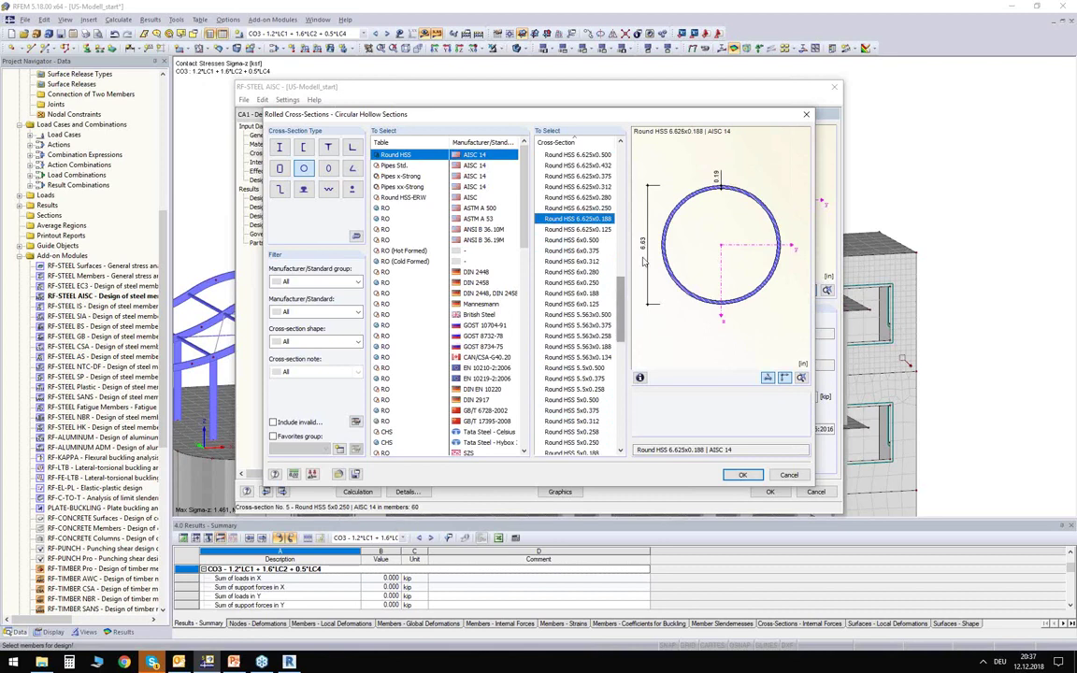
{"action": "left_click", "coordinate": [742, 474]}
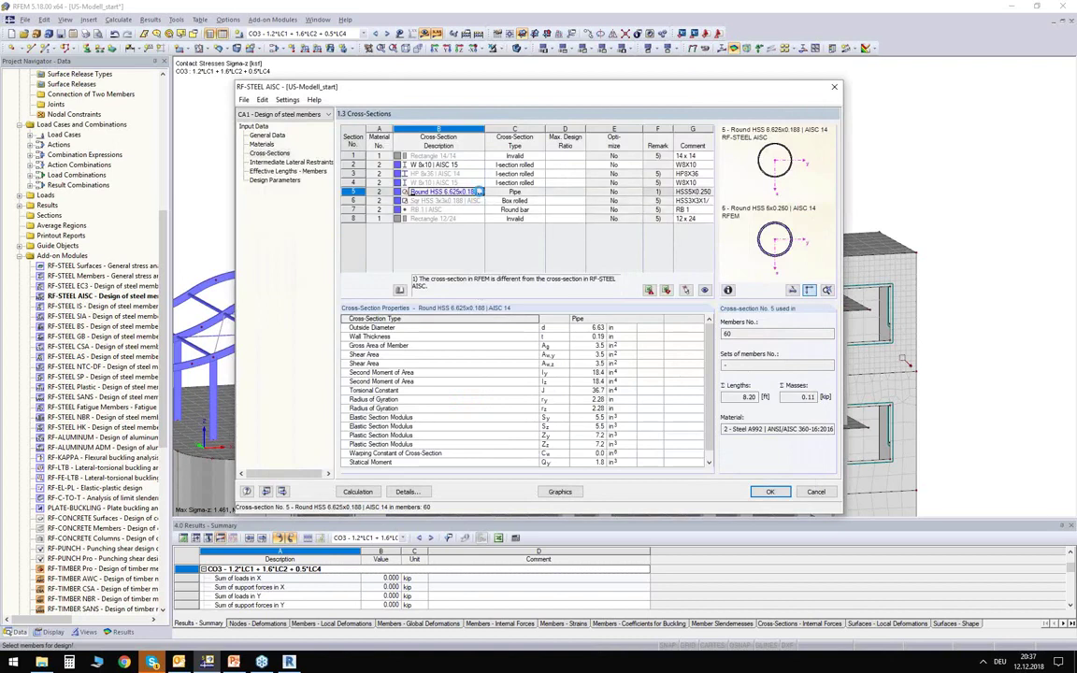
{"action": "left_click", "coordinate": [788, 474]}
Import cross-section No. 5 from the RFEM model back into the steel design module.
{"action": "right_click", "coordinate": [434, 195]}
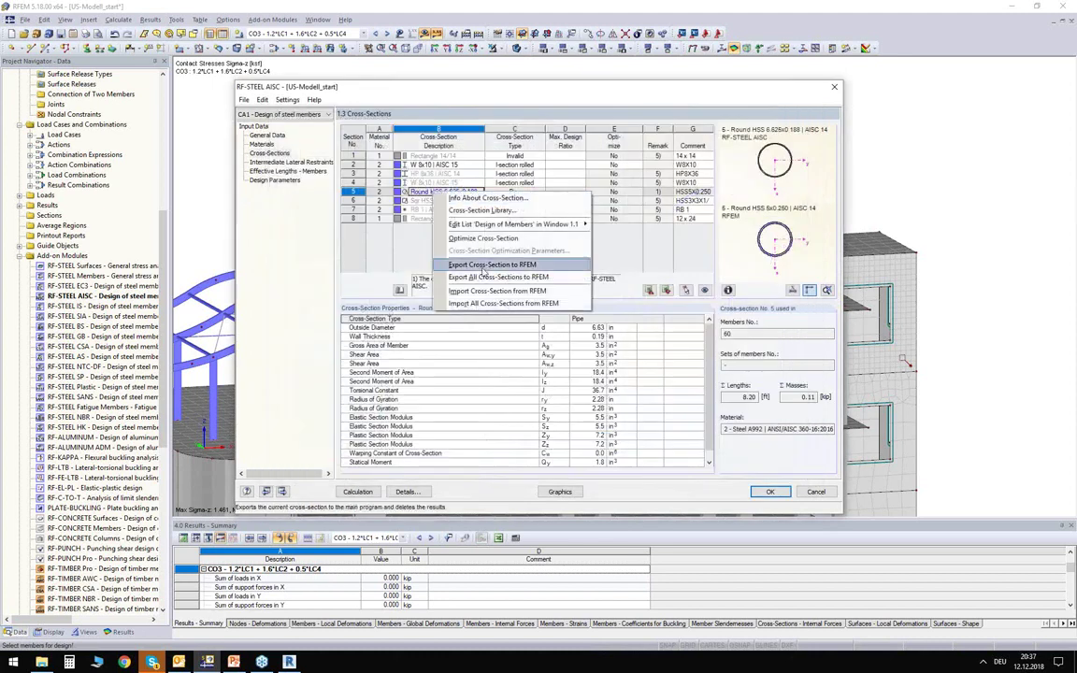
{"action": "left_click", "coordinate": [483, 293]}
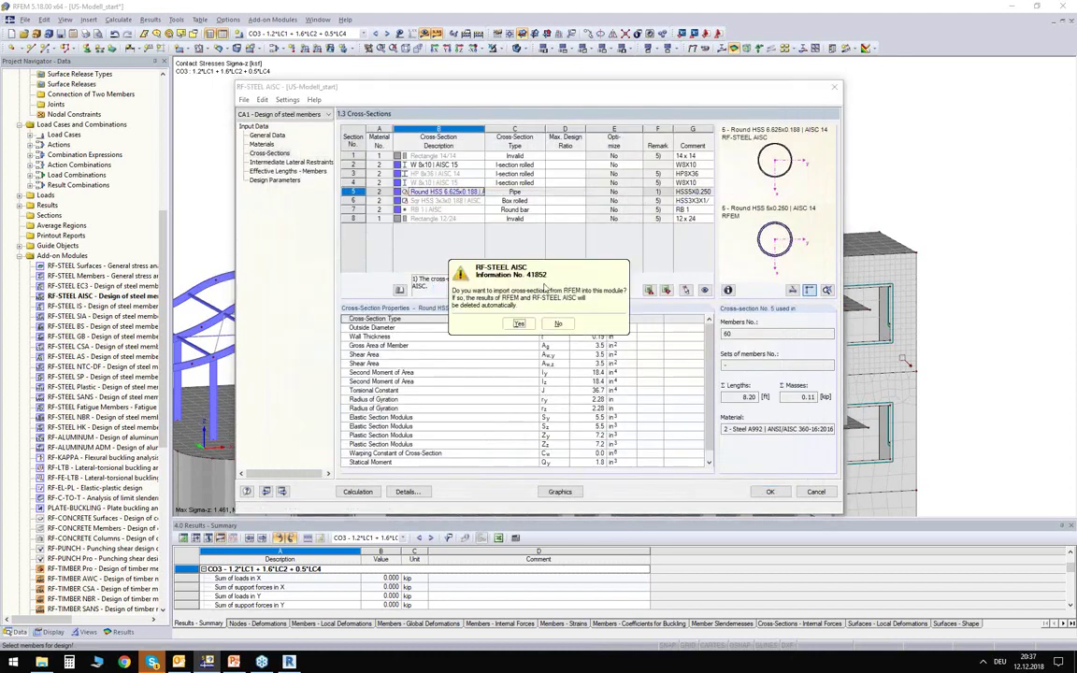
Import the cross-sections from RFEM into the design module and set section 5 (Round HSS 5x0.250) to optimize from current row.
{"action": "left_click", "coordinate": [517, 321]}
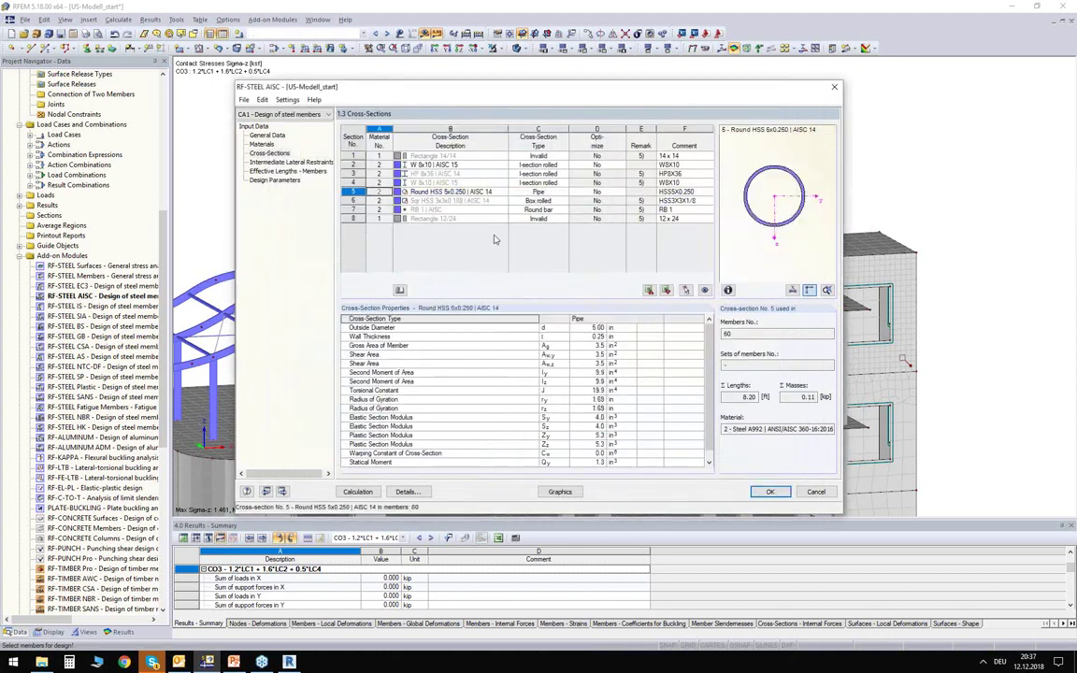
{"action": "left_click", "coordinate": [621, 192]}
{"action": "left_click", "coordinate": [621, 193]}
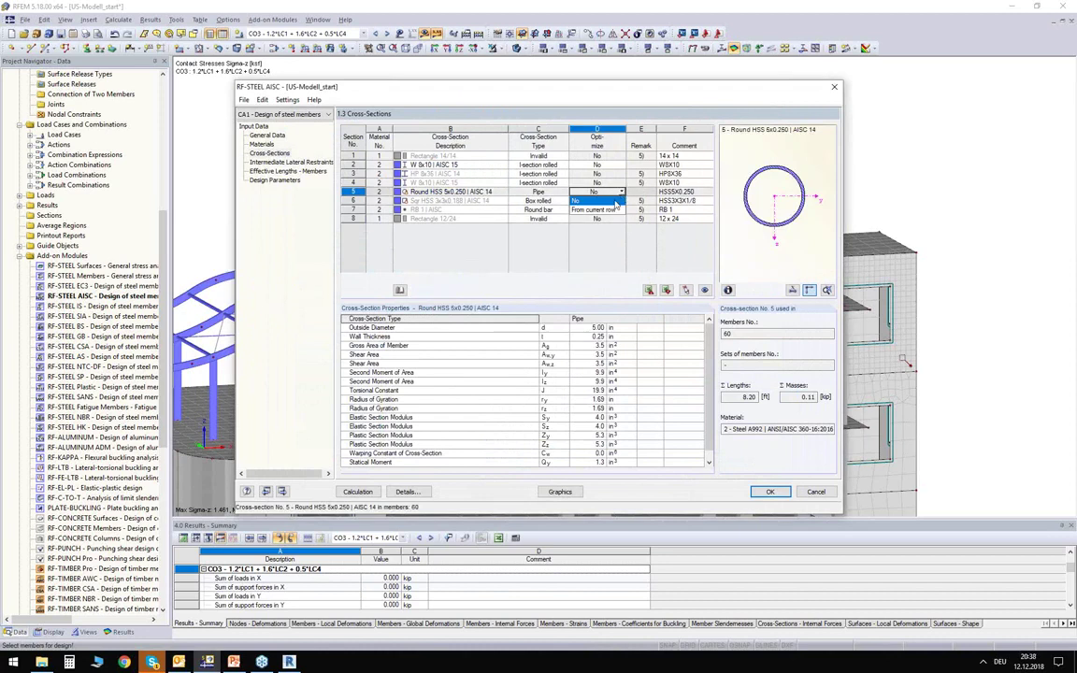
{"action": "left_click", "coordinate": [604, 209]}
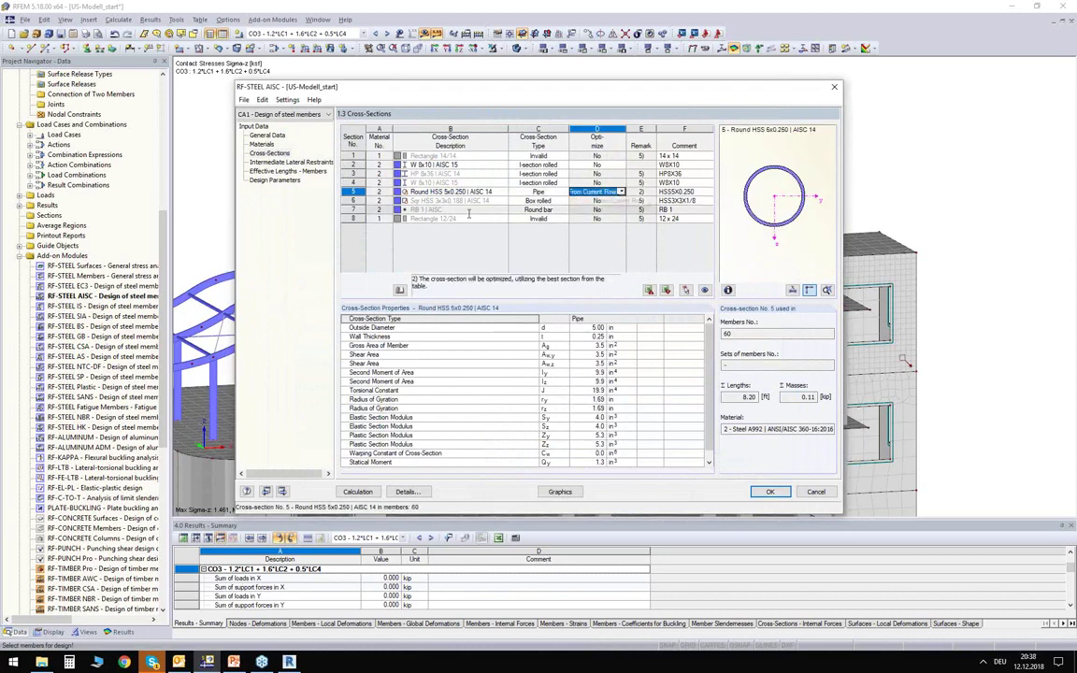
Locate the member using section 2 (W 8x10) in the model and accept the RF-STEEL AISC input.
{"action": "left_click_drag", "start_coordinate": [501, 97], "coordinate": [500, 182]}
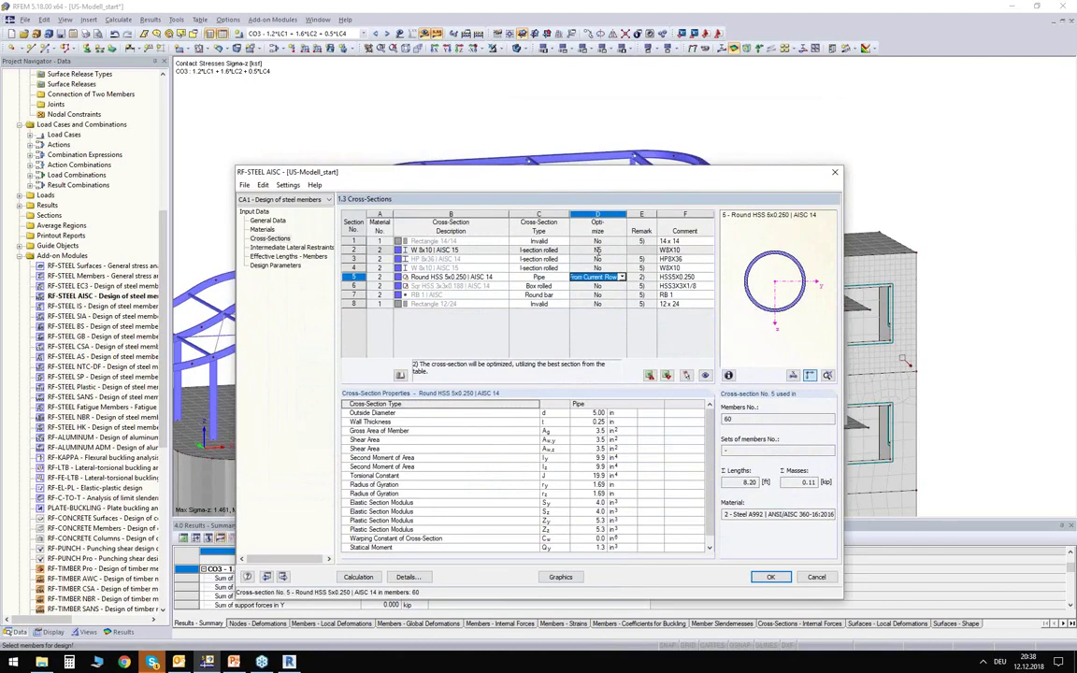
{"action": "left_click", "coordinate": [482, 251]}
{"action": "left_click_drag", "start_coordinate": [496, 172], "coordinate": [496, 238]}
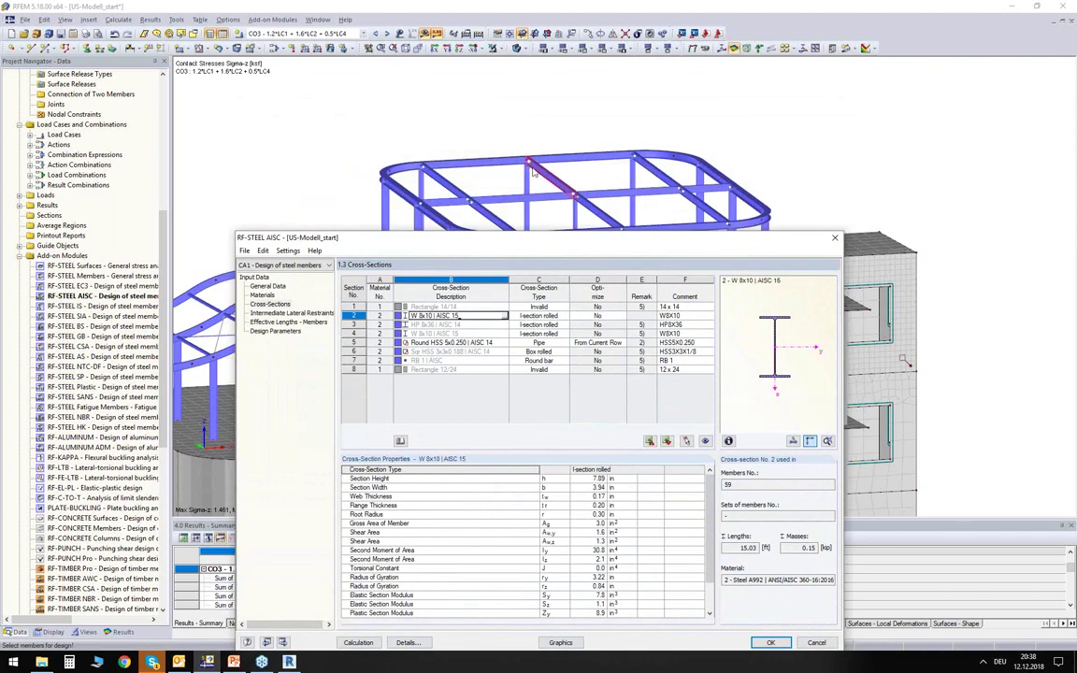
{"action": "left_click_drag", "start_coordinate": [540, 237], "coordinate": [553, 136]}
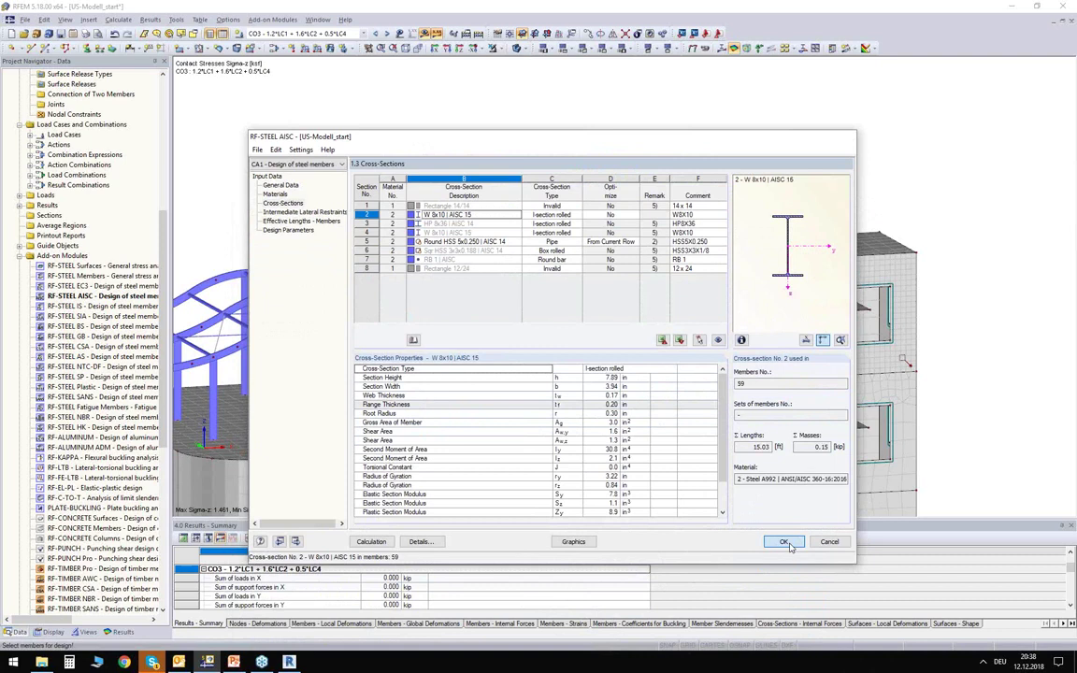
{"action": "left_click", "coordinate": [786, 542]}
Copy the middle and right roof crossbeams half a bay to the left, adding an intermediate beam in each bay of the steel frame.
{"action": "scroll", "coordinate": [561, 148], "scroll_direction": "up", "scroll_amount": 5}
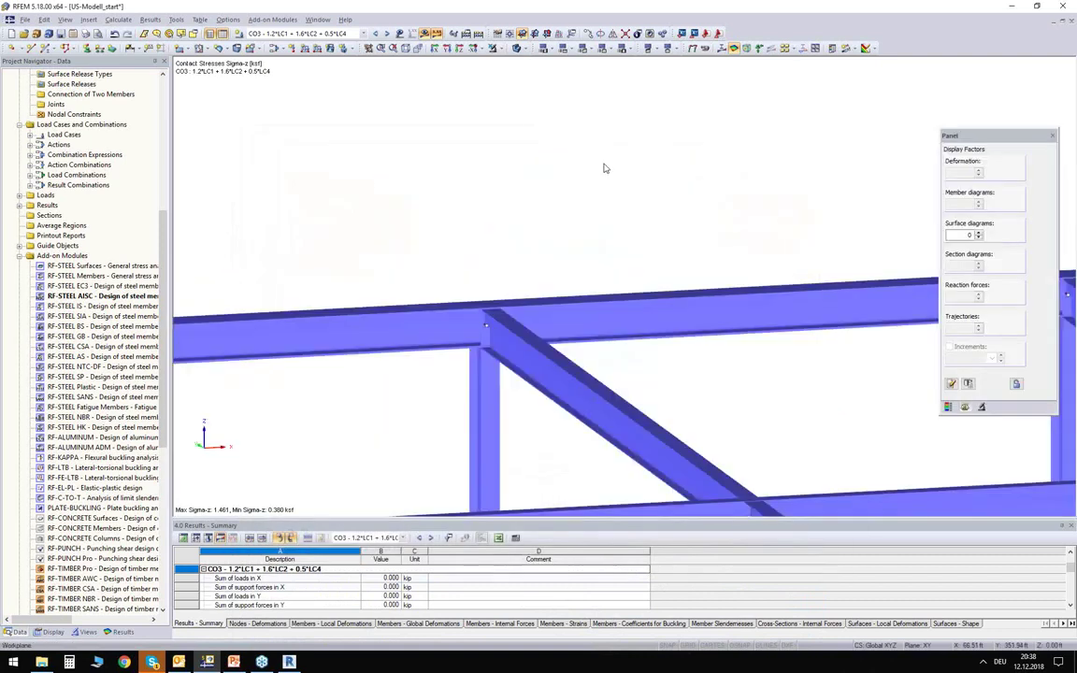
{"action": "scroll", "coordinate": [561, 147], "scroll_direction": "down", "scroll_amount": 5}
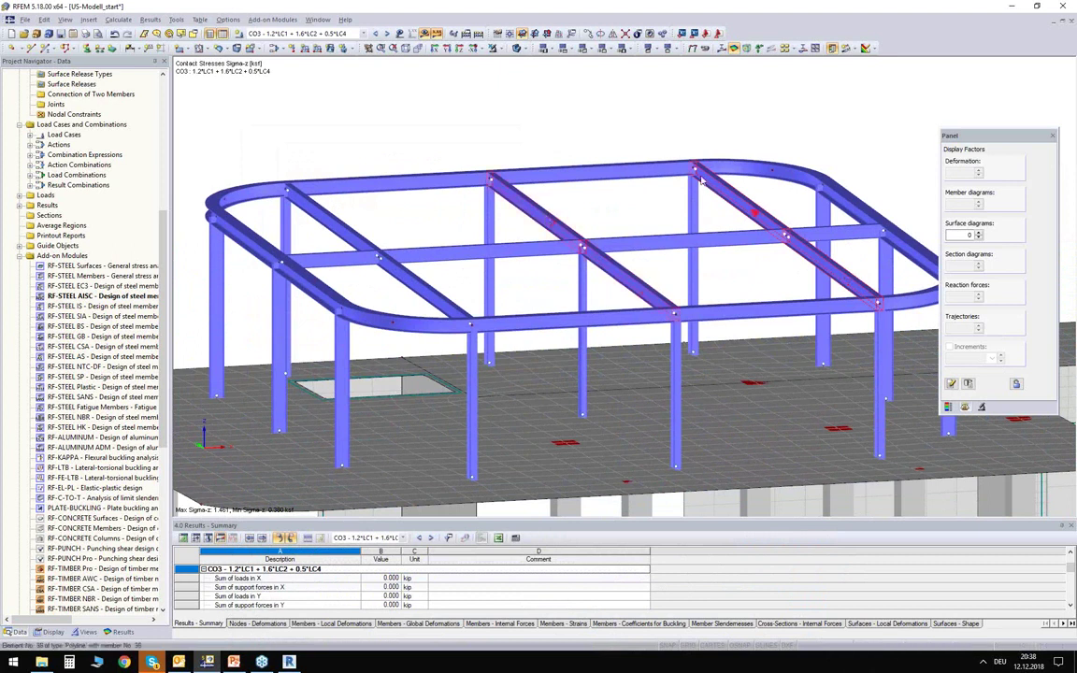
{"action": "left_click_drag", "start_coordinate": [695, 171], "coordinate": [594, 175]}
{"action": "left_click", "coordinate": [518, 352]}
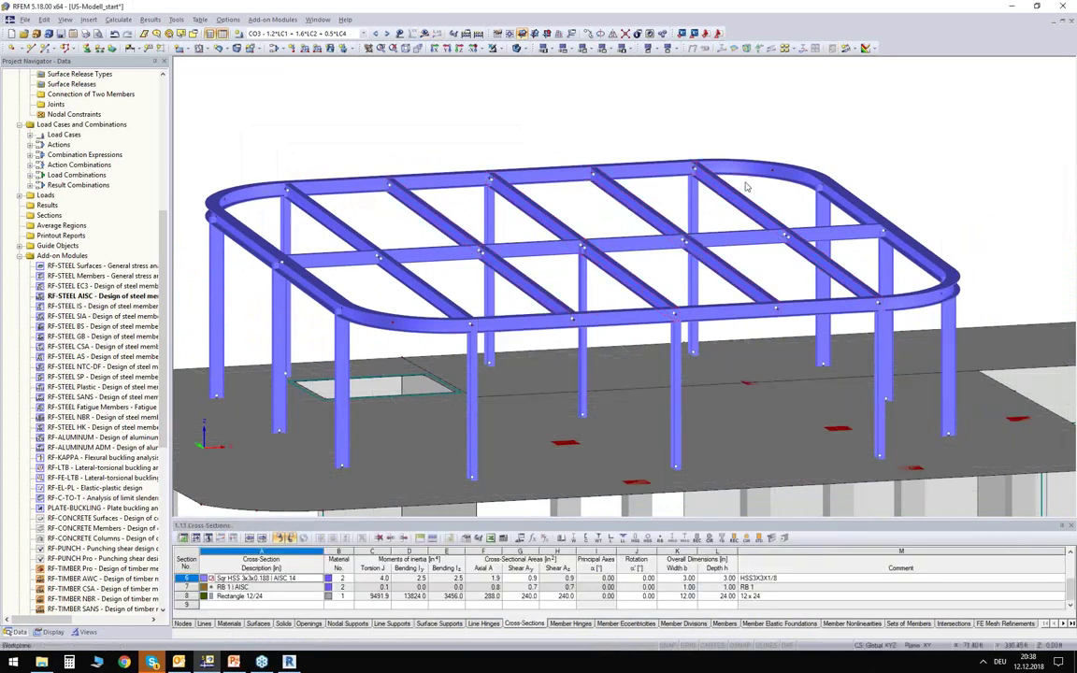
Switch to load case LC4 - SNOW1 and display its loads on the roof frame.
{"action": "middle_click_drag", "start_coordinate": [591, 204], "coordinate": [554, 212], "text": "ctrl"}
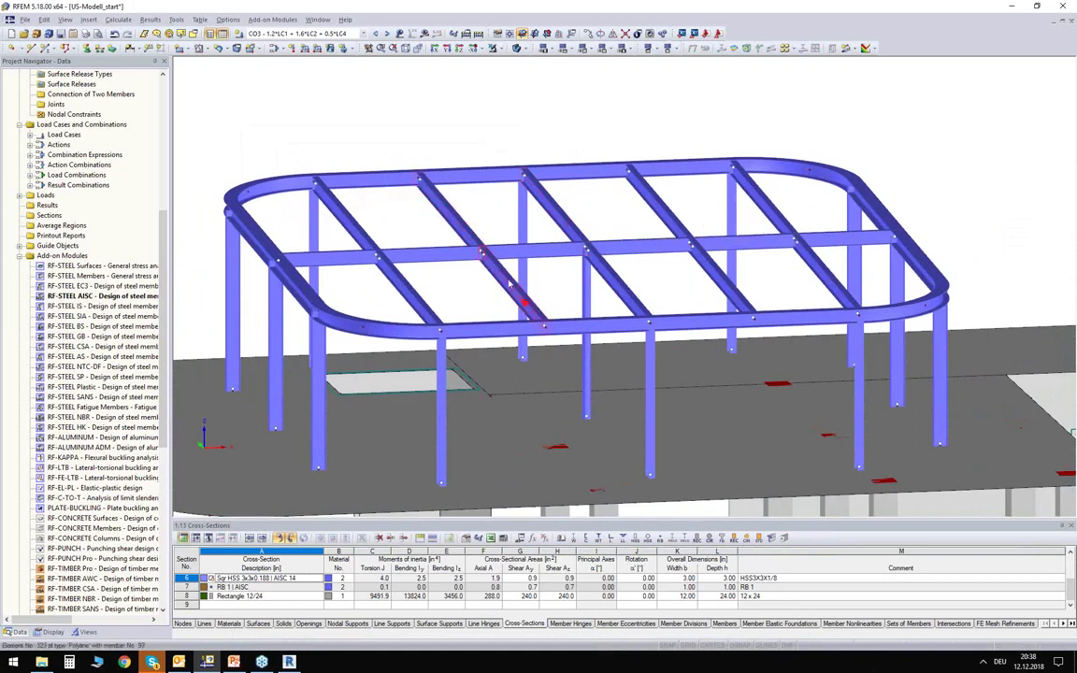
{"action": "middle_click_drag", "start_coordinate": [512, 236], "coordinate": [495, 222], "text": "ctrl"}
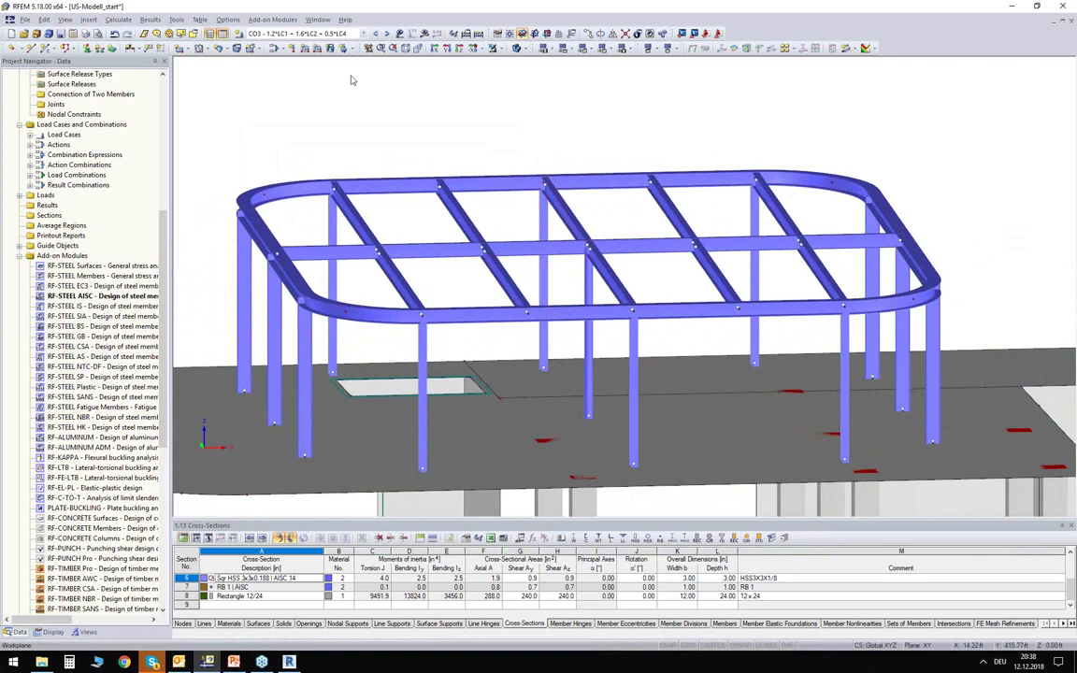
{"action": "left_click", "coordinate": [333, 35]}
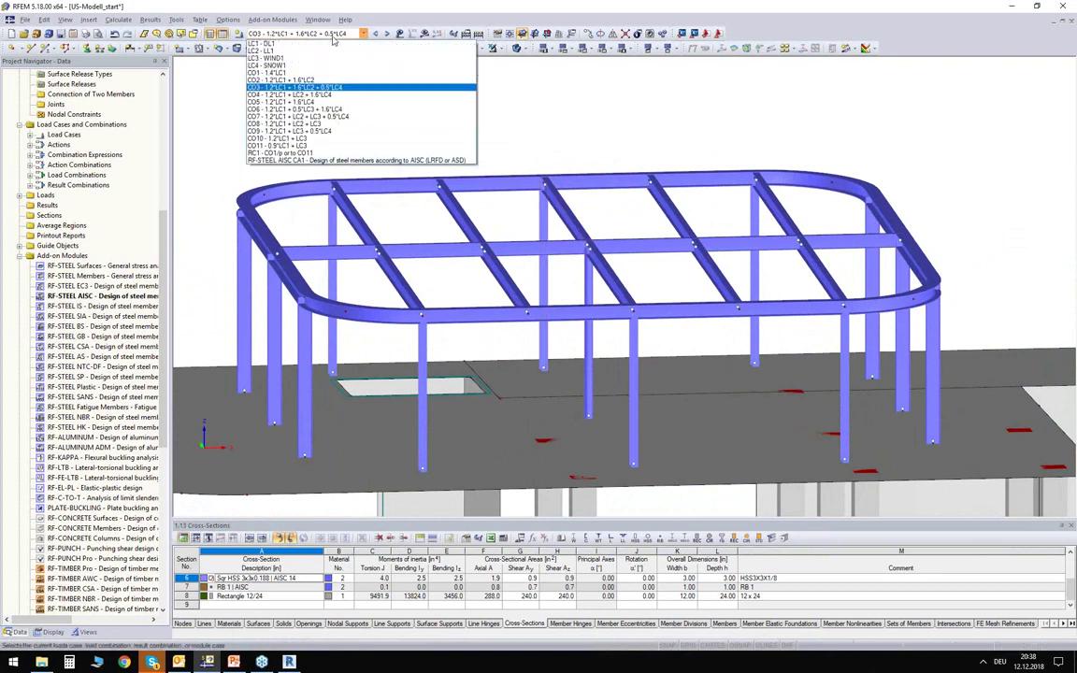
{"action": "left_click", "coordinate": [280, 66]}
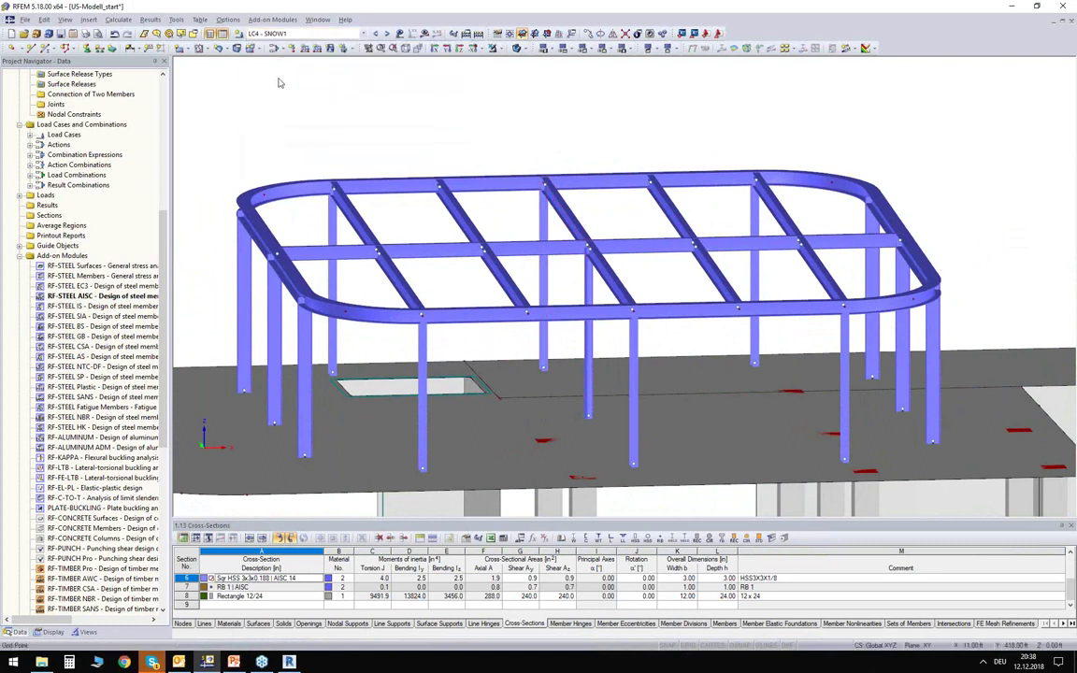
{"action": "left_click", "coordinate": [399, 34]}
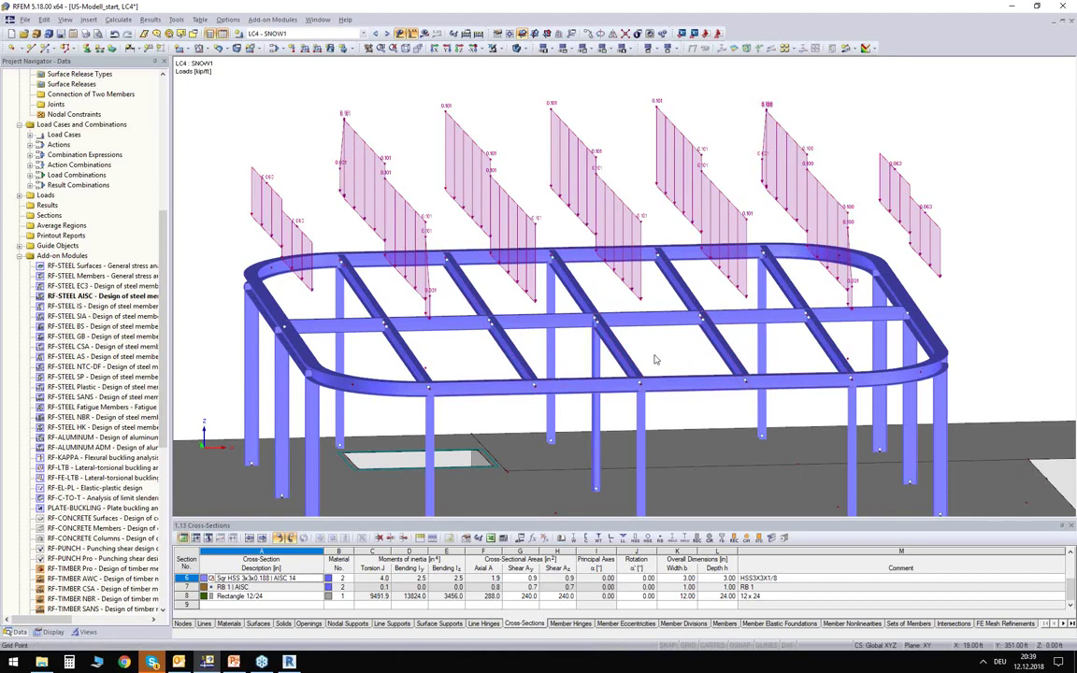
{"action": "middle_click_drag", "start_coordinate": [594, 273], "coordinate": [598, 267], "text": "ctrl"}
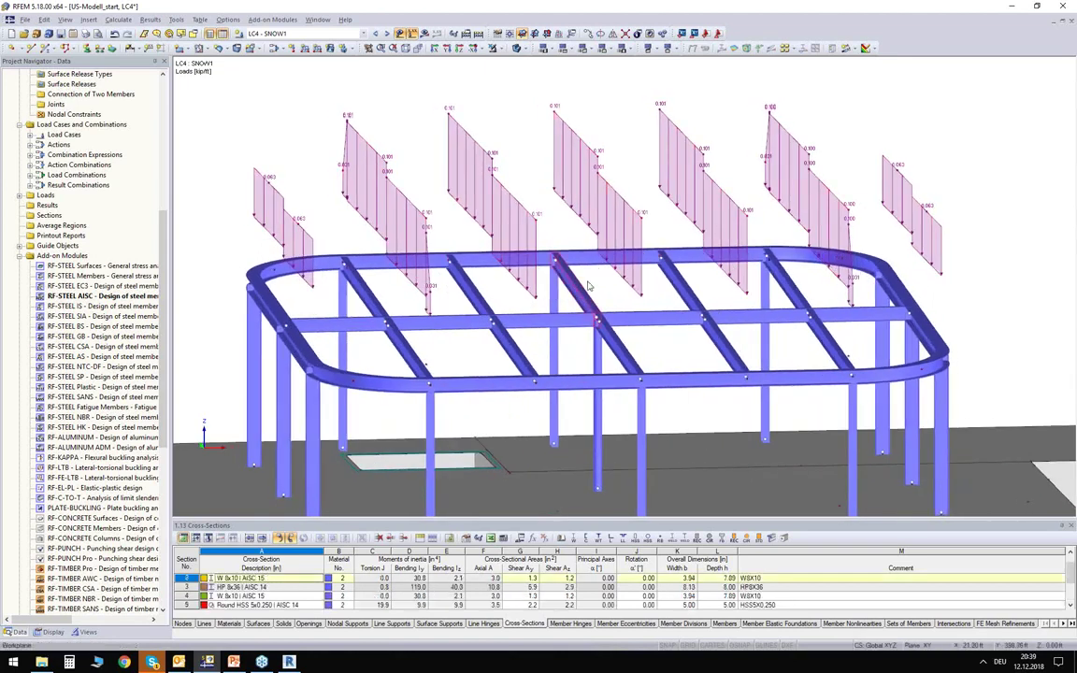
Reopen the RF-STEEL AISC design case, check the properties of section 2 (W 8x10), and run the calculation.
{"action": "double_click", "coordinate": [103, 296]}
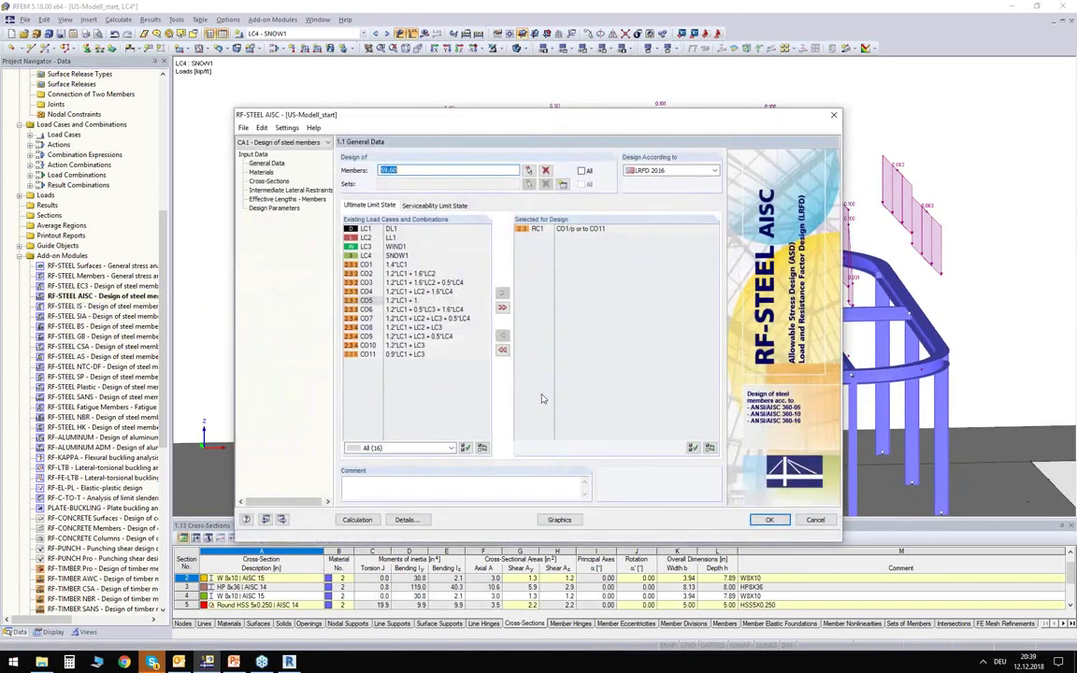
{"action": "left_click", "coordinate": [269, 181]}
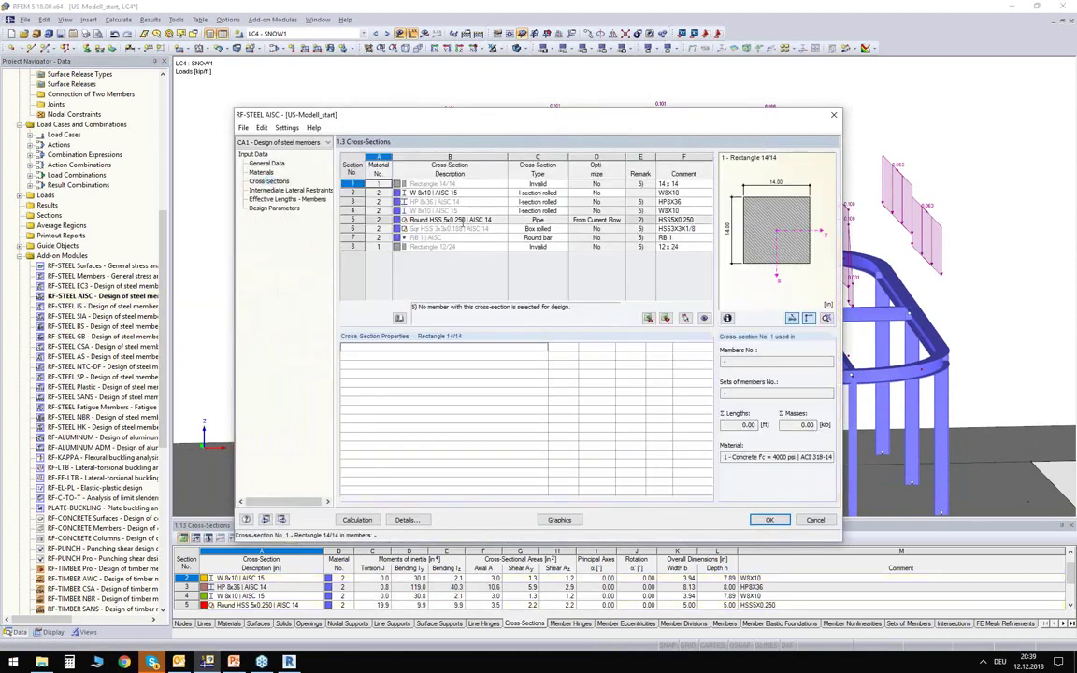
{"action": "left_click", "coordinate": [460, 193]}
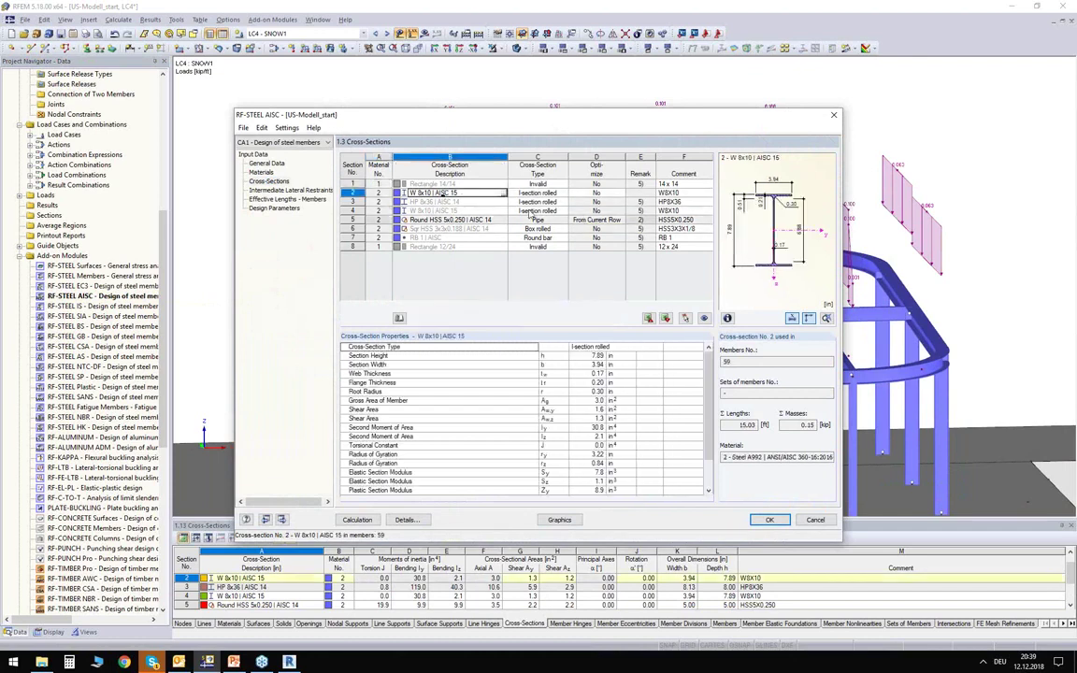
{"action": "left_click_drag", "start_coordinate": [502, 112], "coordinate": [561, 117]}
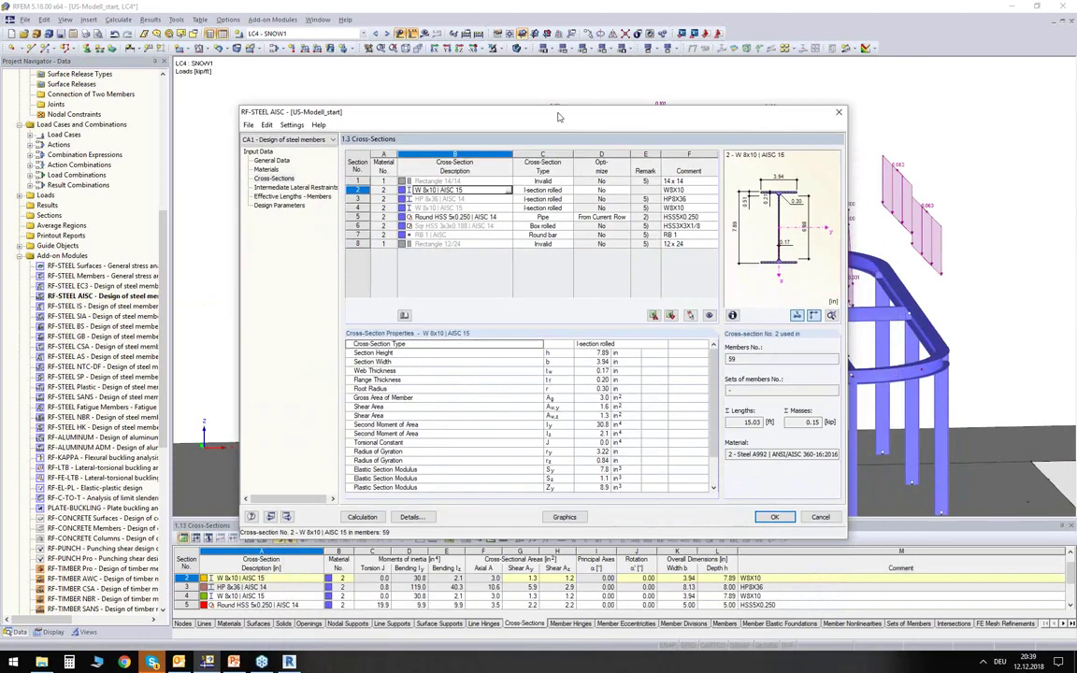
{"action": "left_click", "coordinate": [370, 517]}
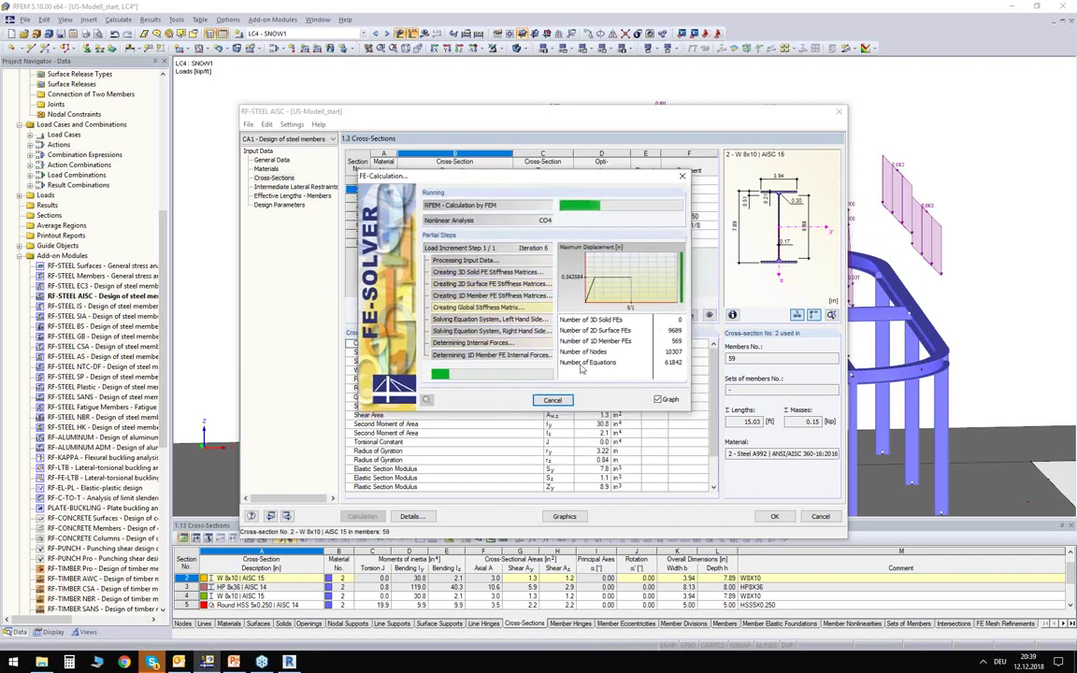
Check the processor load in Windows Task Manager while the calculation runs and close Task Manager.
{"action": "right_click", "coordinate": [553, 663]}
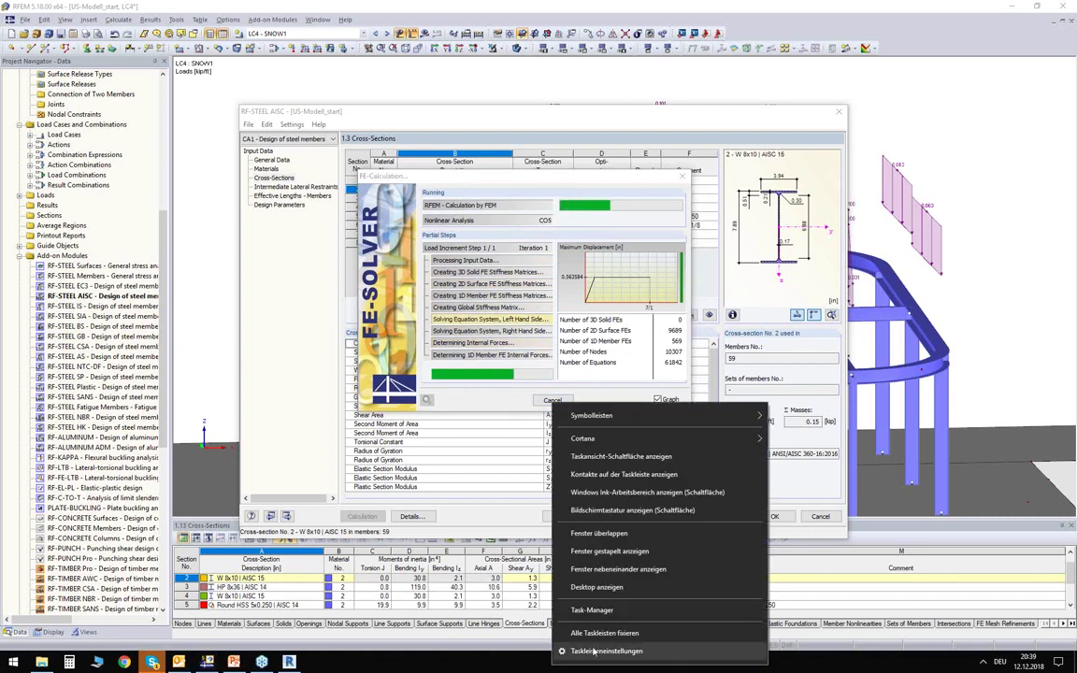
{"action": "left_click", "coordinate": [595, 610]}
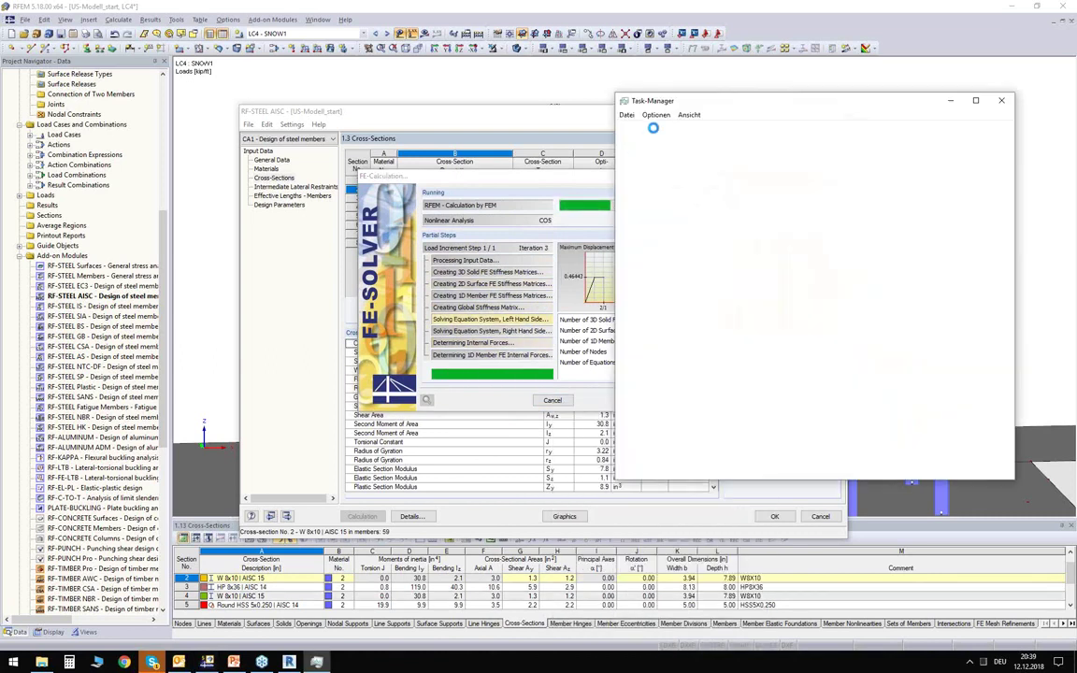
{"action": "left_click", "coordinate": [674, 132]}
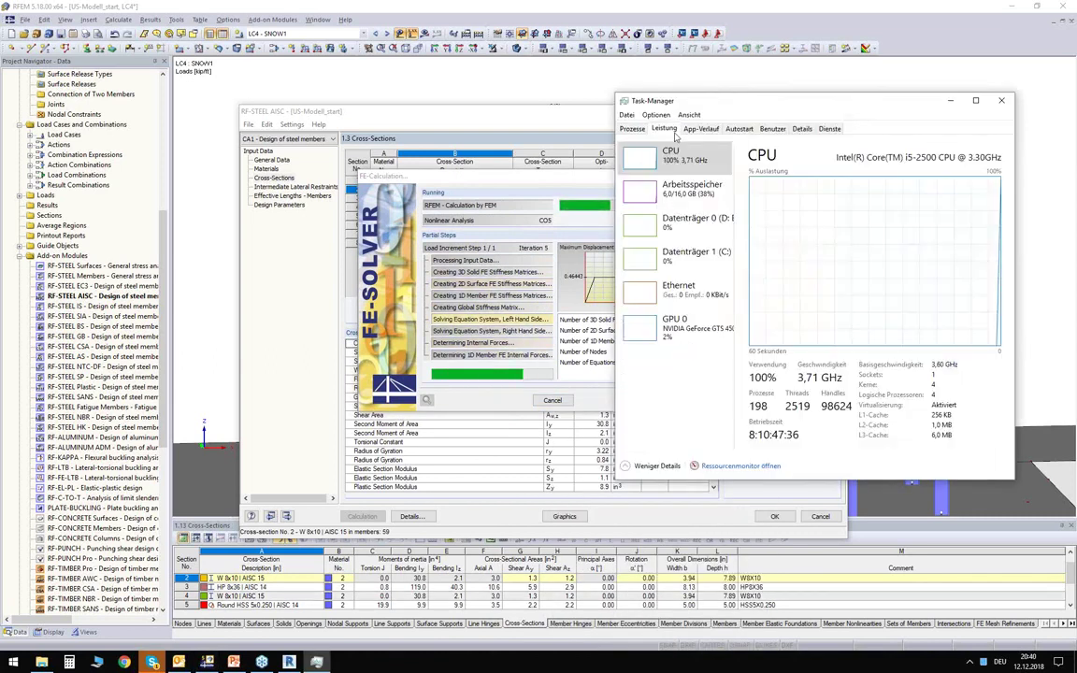
{"action": "left_click_drag", "start_coordinate": [720, 102], "coordinate": [697, 86]}
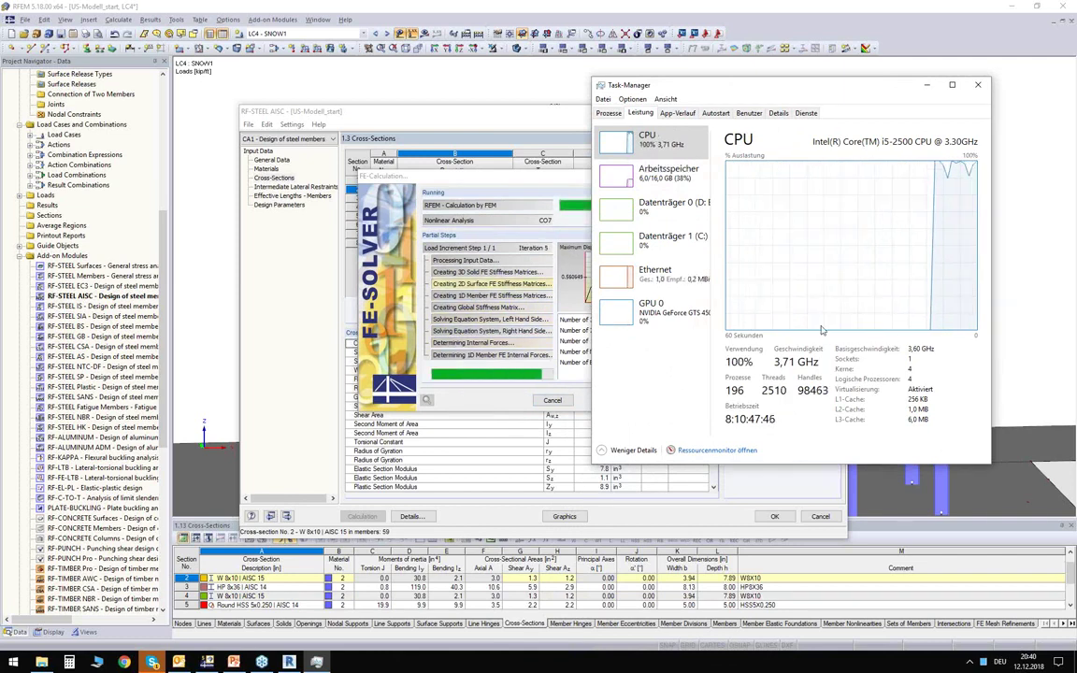
{"action": "left_click_drag", "start_coordinate": [786, 97], "coordinate": [780, 111]}
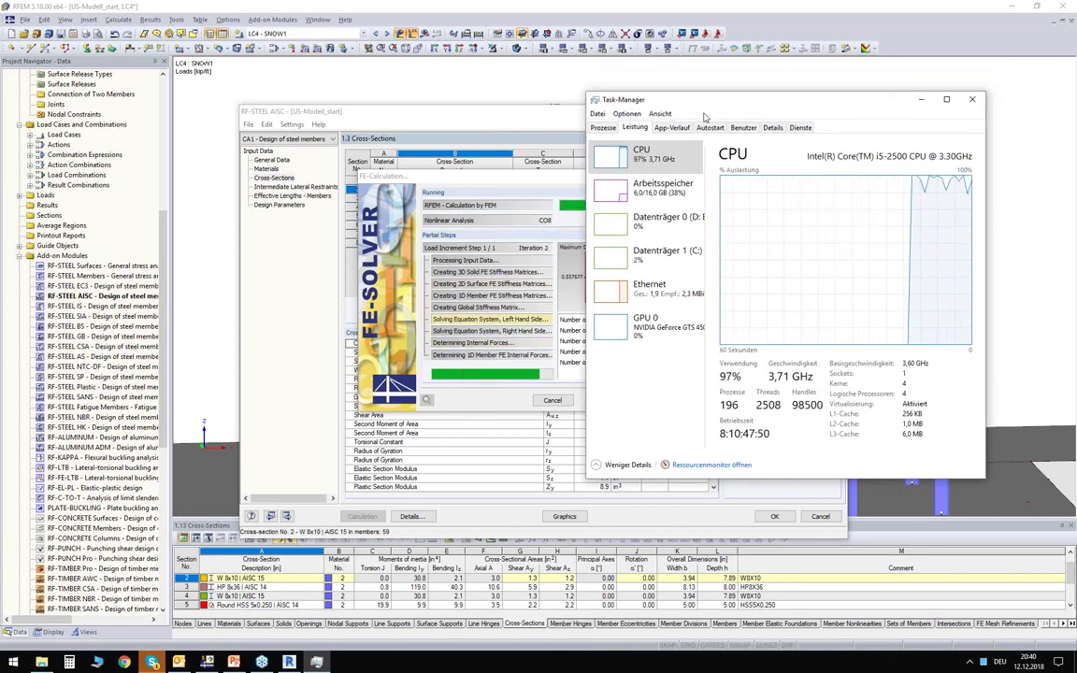
{"action": "left_click_drag", "start_coordinate": [639, 99], "coordinate": [618, 126]}
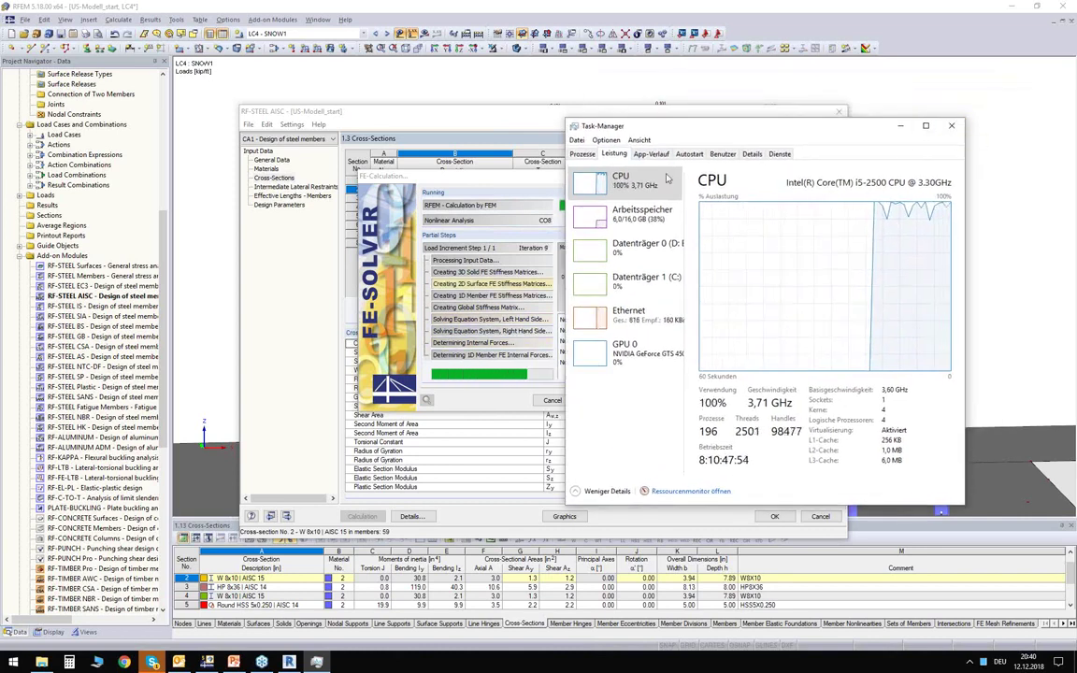
{"action": "left_click", "coordinate": [951, 125]}
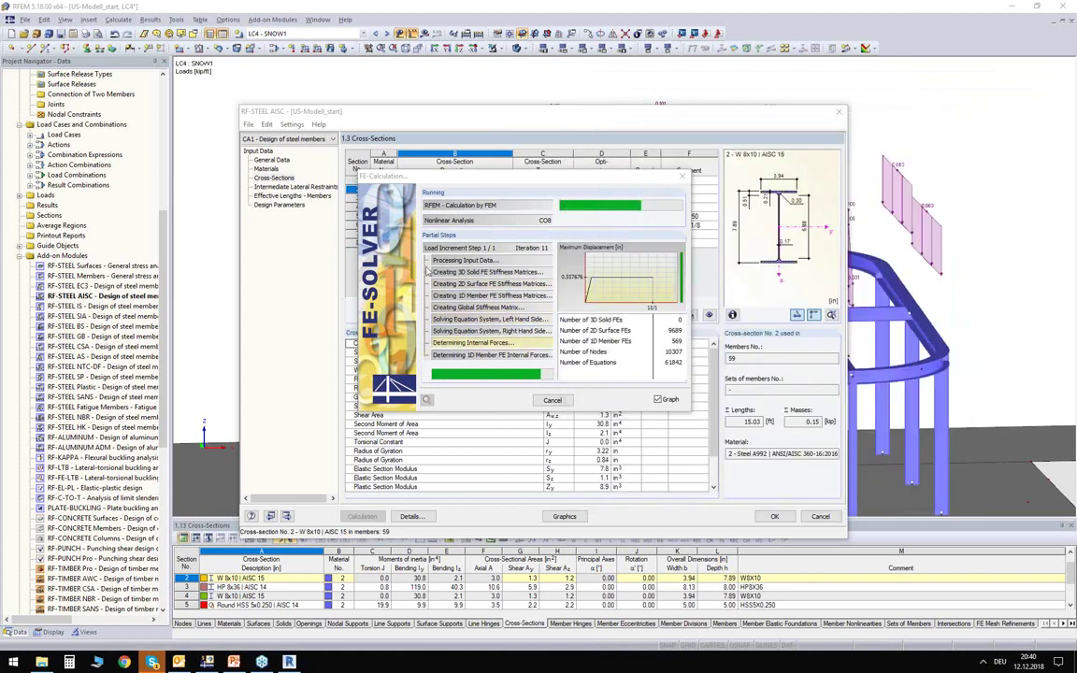
{"action": "left_click_drag", "start_coordinate": [518, 179], "coordinate": [529, 152]}
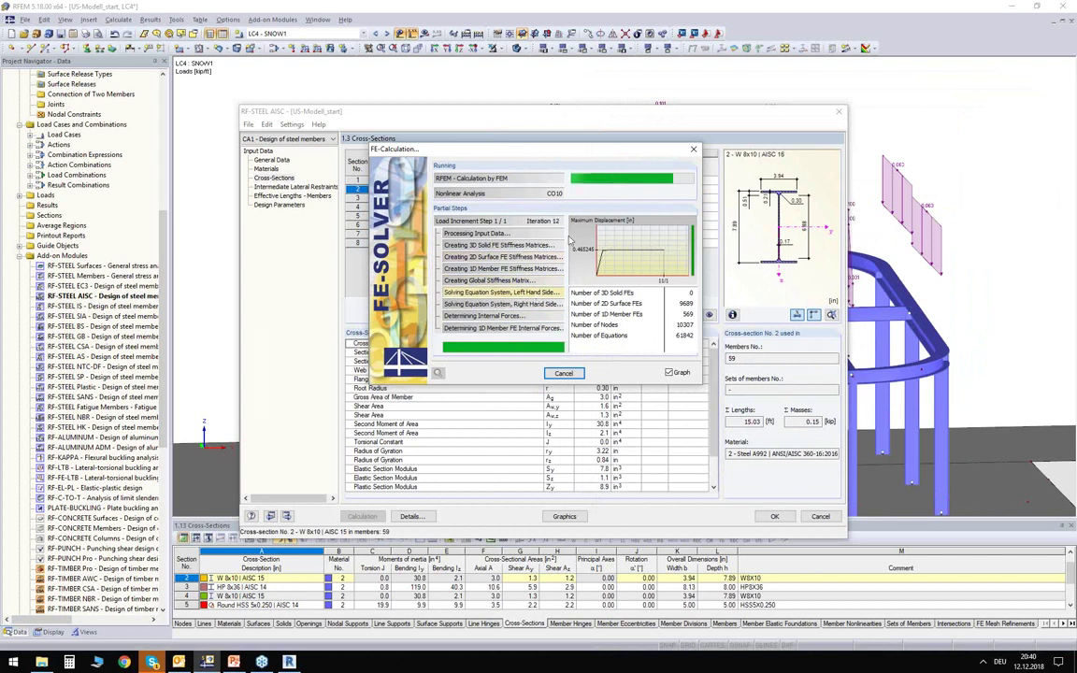
{"action": "left_click_drag", "start_coordinate": [574, 149], "coordinate": [598, 204]}
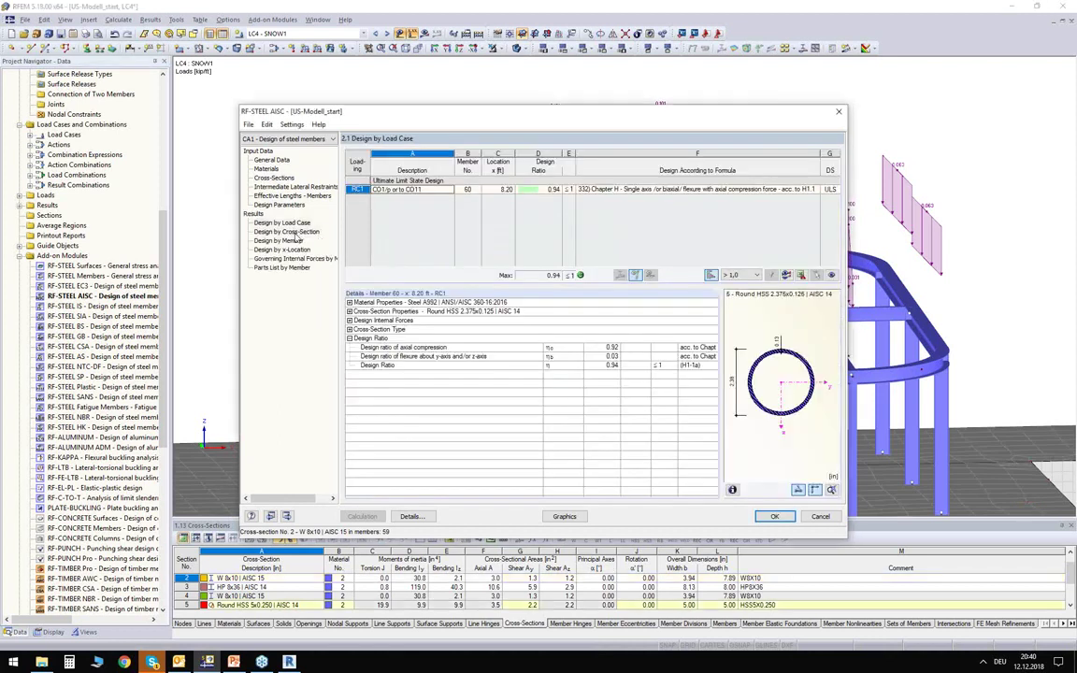
Review the design ratios by cross-section, examining the W 8x10 lateral-torsional buckling check and the round HSS combined flexure and axial compression check.
{"action": "left_click", "coordinate": [291, 232]}
{"action": "left_click", "coordinate": [473, 199]}
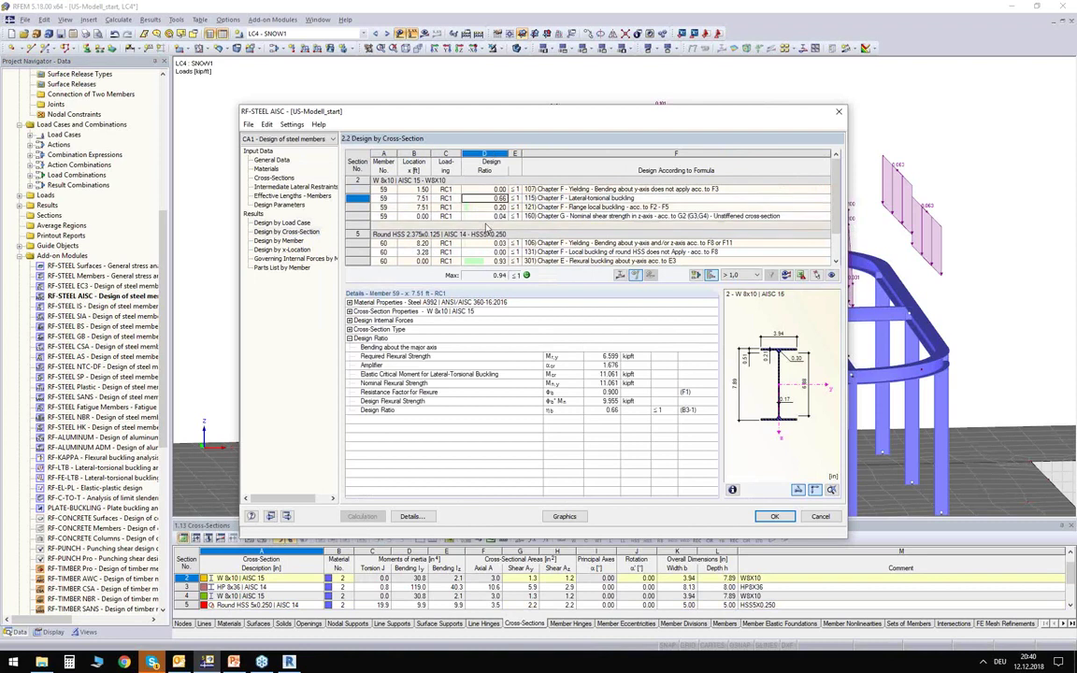
{"action": "key", "text": "Down"}
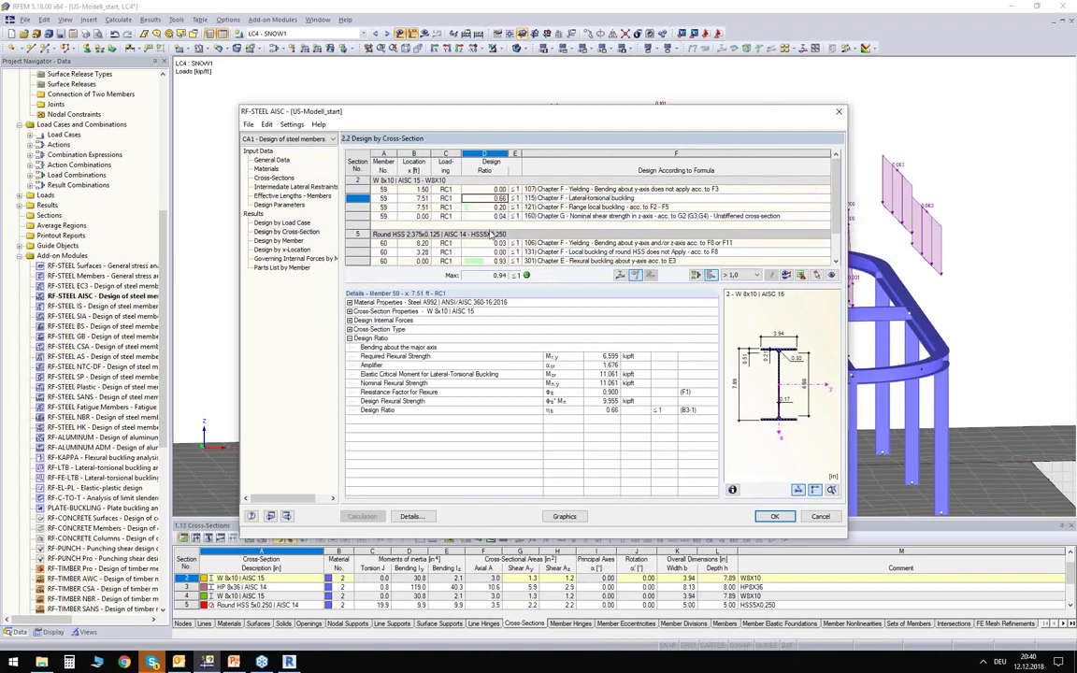
{"action": "scroll", "coordinate": [485, 251], "scroll_direction": "down", "scroll_amount": 1}
{"action": "left_click", "coordinate": [496, 262]}
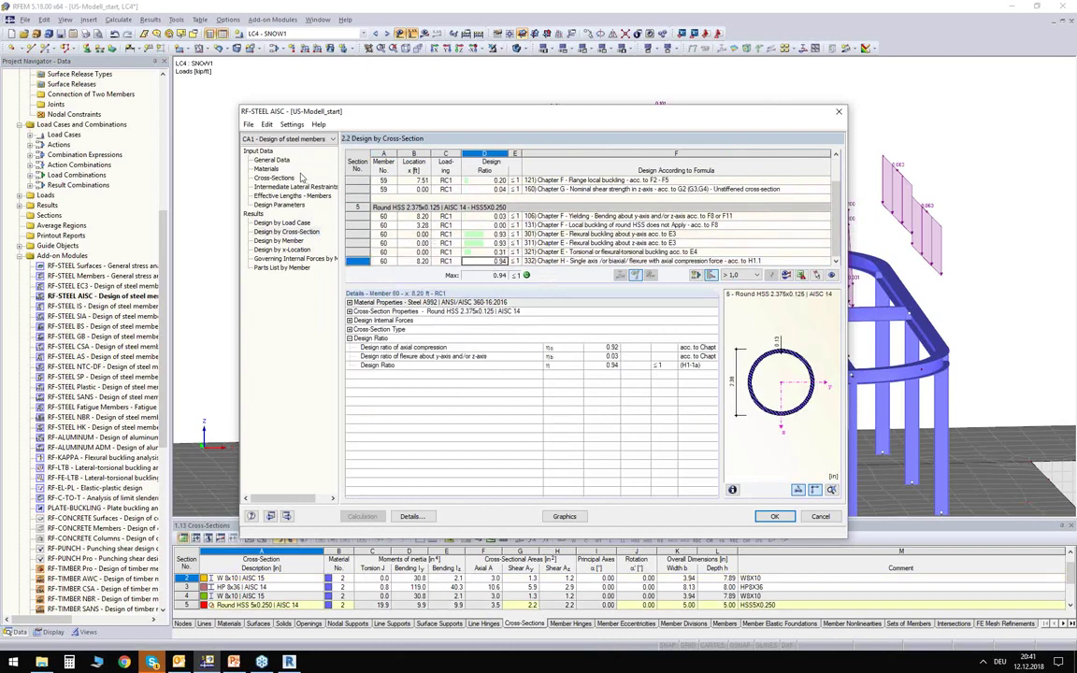
Examine the optimized round HSS section in the cross-sections table and locate its column in the model.
{"action": "left_click", "coordinate": [274, 177]}
{"action": "left_click_drag", "start_coordinate": [497, 111], "coordinate": [531, 292]}
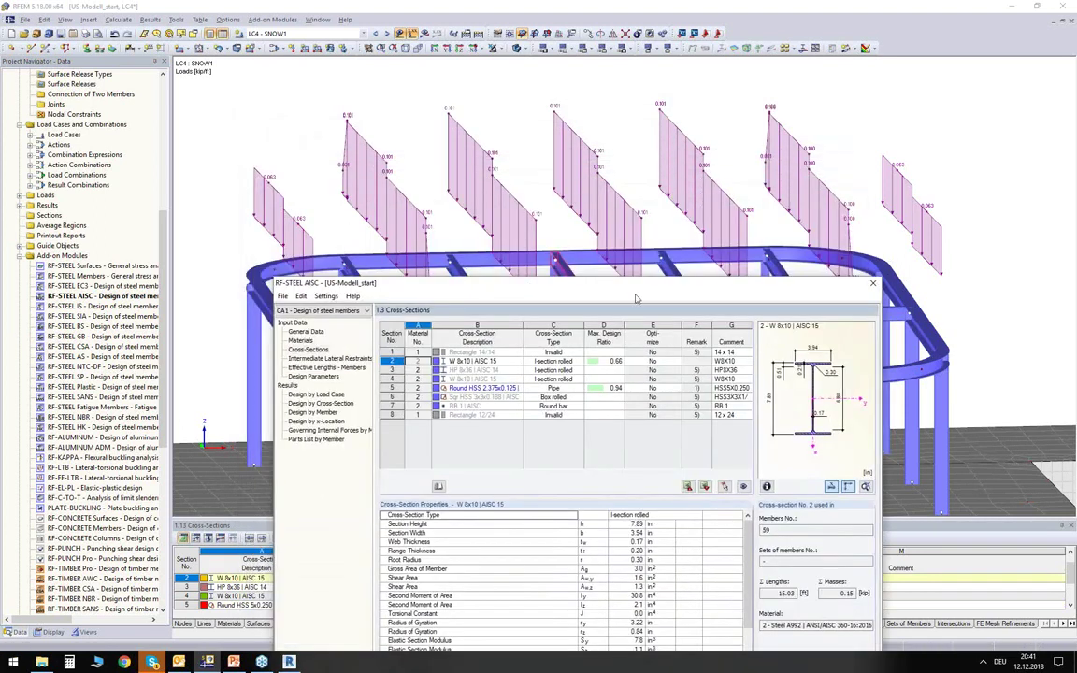
{"action": "left_click_drag", "start_coordinate": [624, 289], "coordinate": [625, 396]}
{"action": "left_click", "coordinate": [508, 495]}
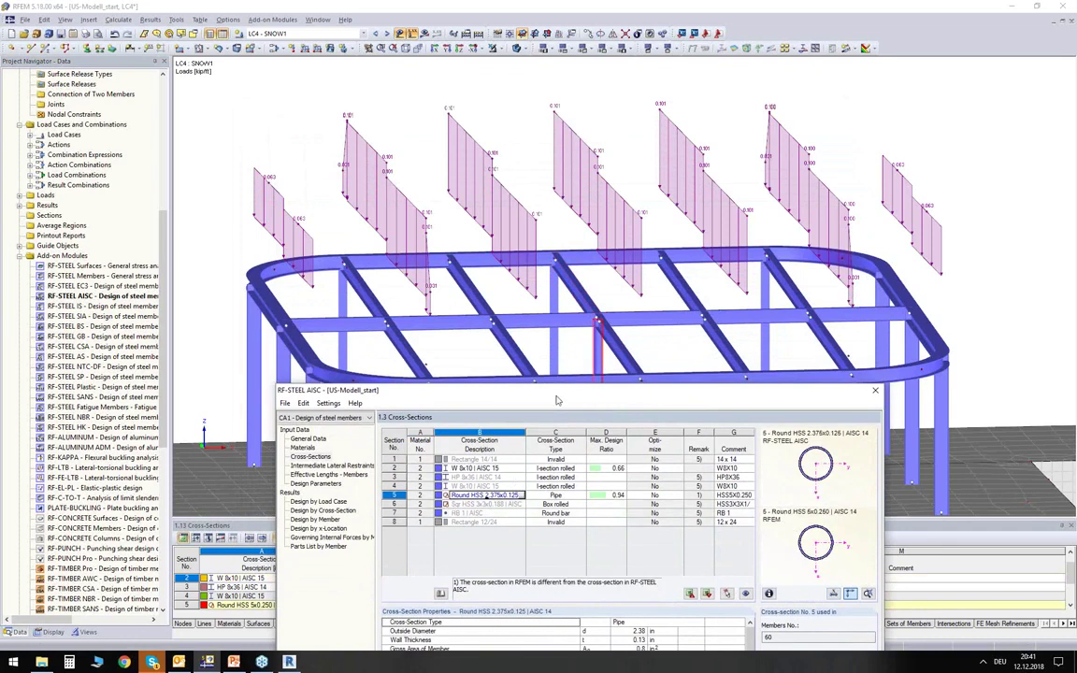
{"action": "left_click_drag", "start_coordinate": [562, 398], "coordinate": [564, 415]}
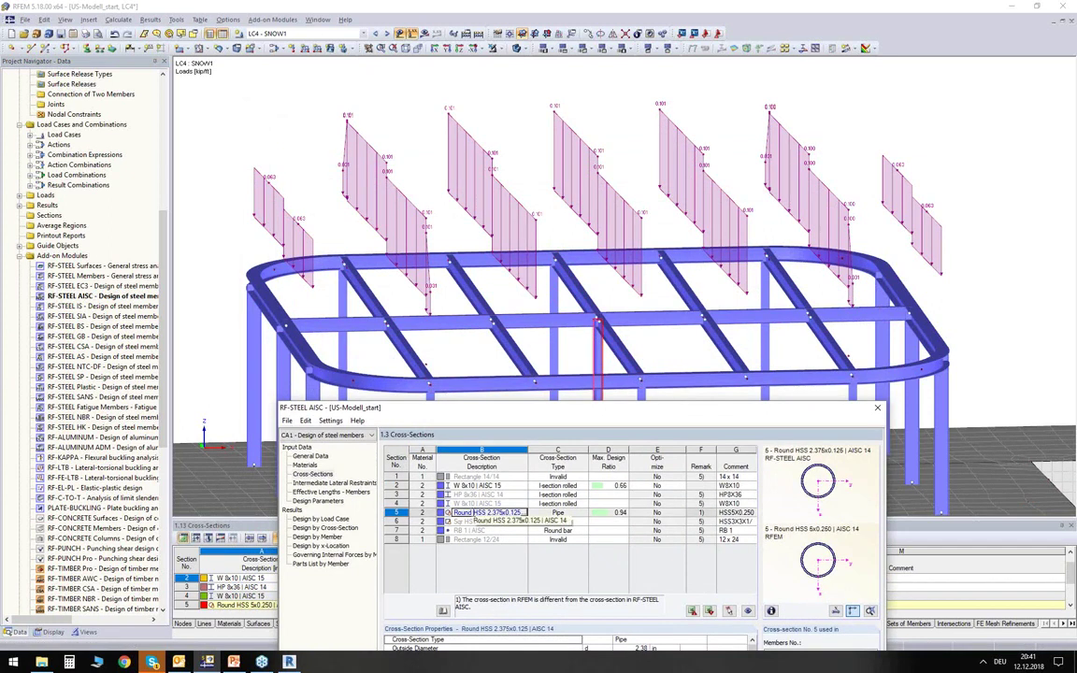
Review the export and import options for the optimized Round HSS 2.375x0.125 section and bring its properties fully into view.
{"action": "right_click", "coordinate": [475, 515]}
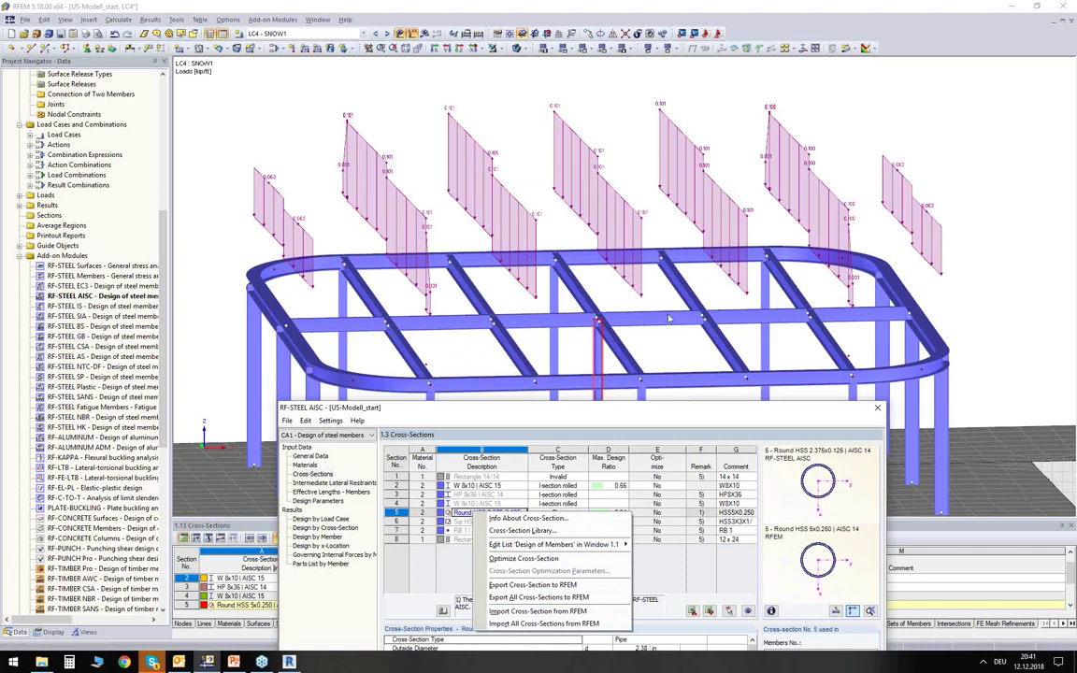
{"action": "left_click_drag", "start_coordinate": [596, 409], "coordinate": [586, 252]}
{"action": "left_click", "coordinate": [485, 356]}
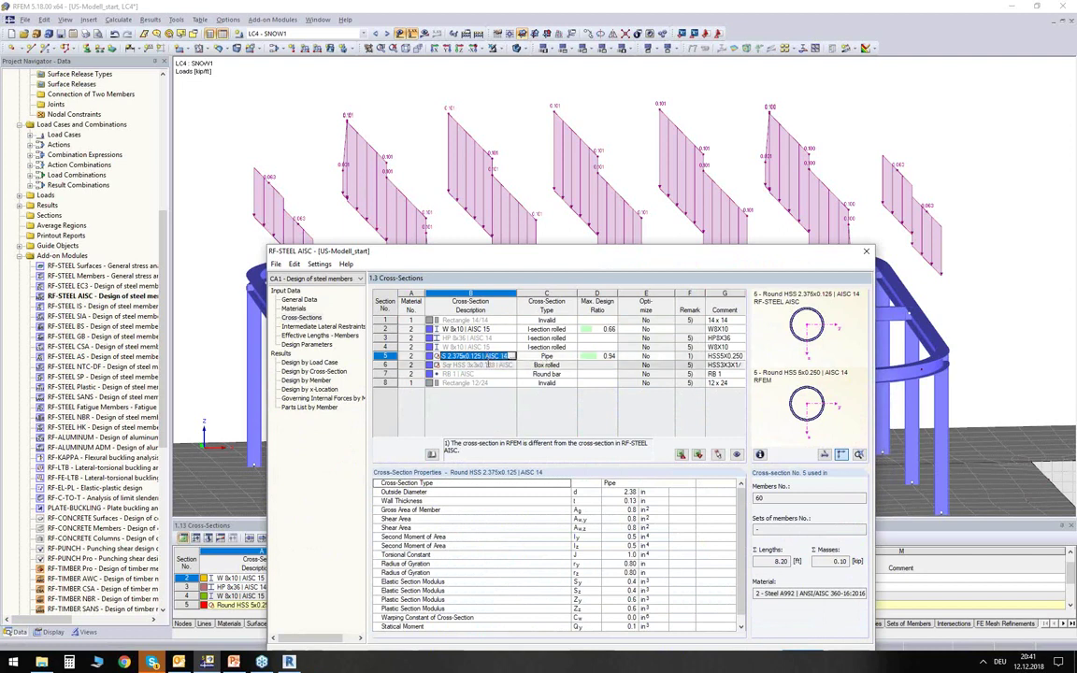
{"action": "left_click_drag", "start_coordinate": [487, 248], "coordinate": [476, 77]}
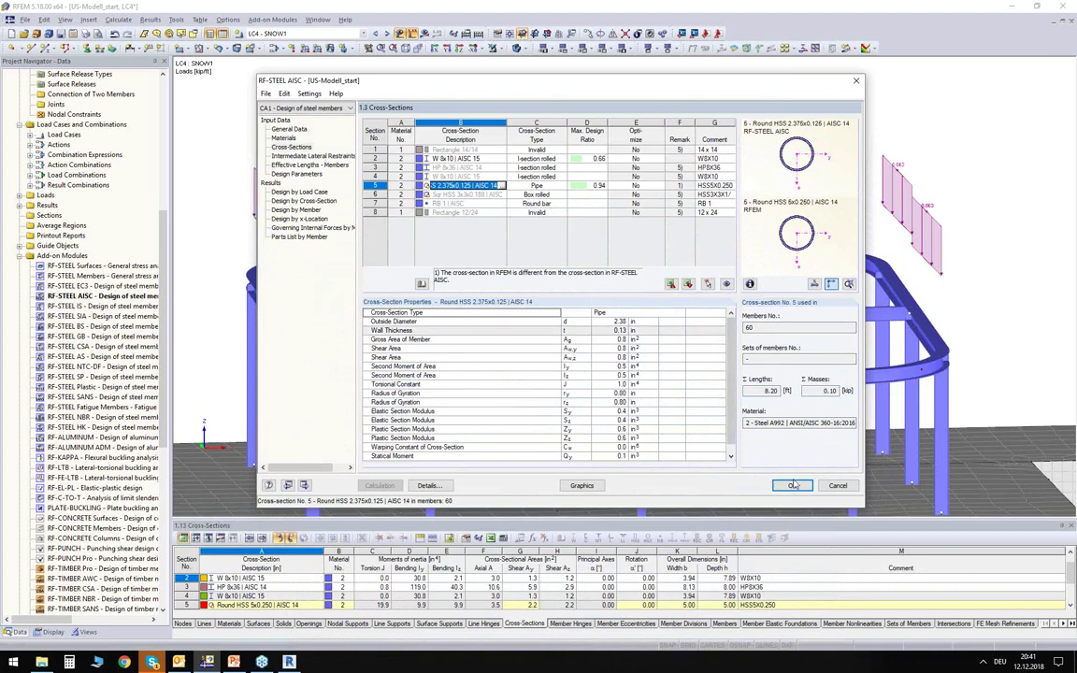
Display the design ratio diagrams on the roof frame, return to the RF-STEEL AISC window, and close the module with OK.
{"action": "left_click", "coordinate": [581, 485]}
{"action": "middle_click_drag", "start_coordinate": [441, 248], "coordinate": [569, 303]}
{"action": "scroll", "coordinate": [565, 304], "scroll_direction": "down", "scroll_amount": 2}
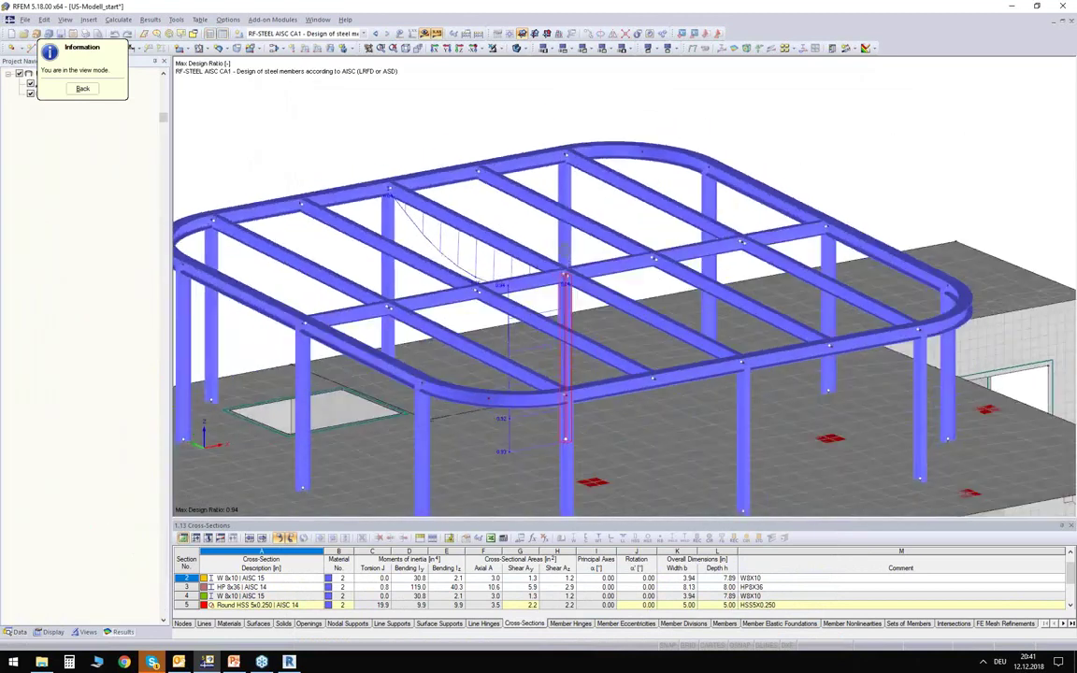
{"action": "scroll", "coordinate": [389, 226], "scroll_direction": "up", "scroll_amount": 5}
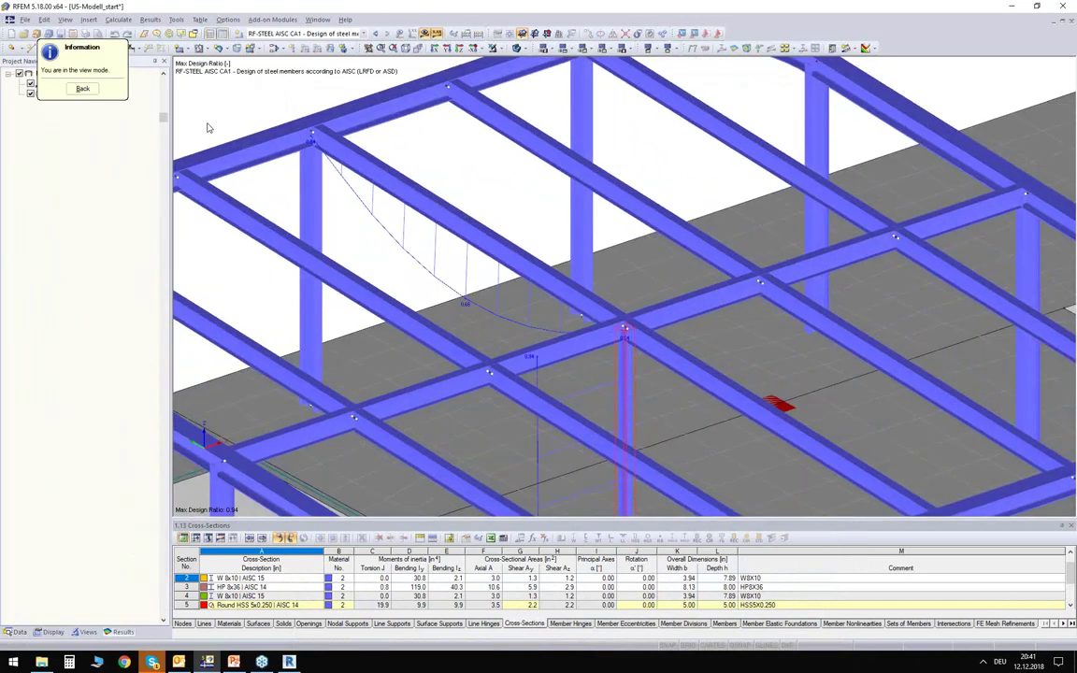
{"action": "left_click", "coordinate": [83, 91]}
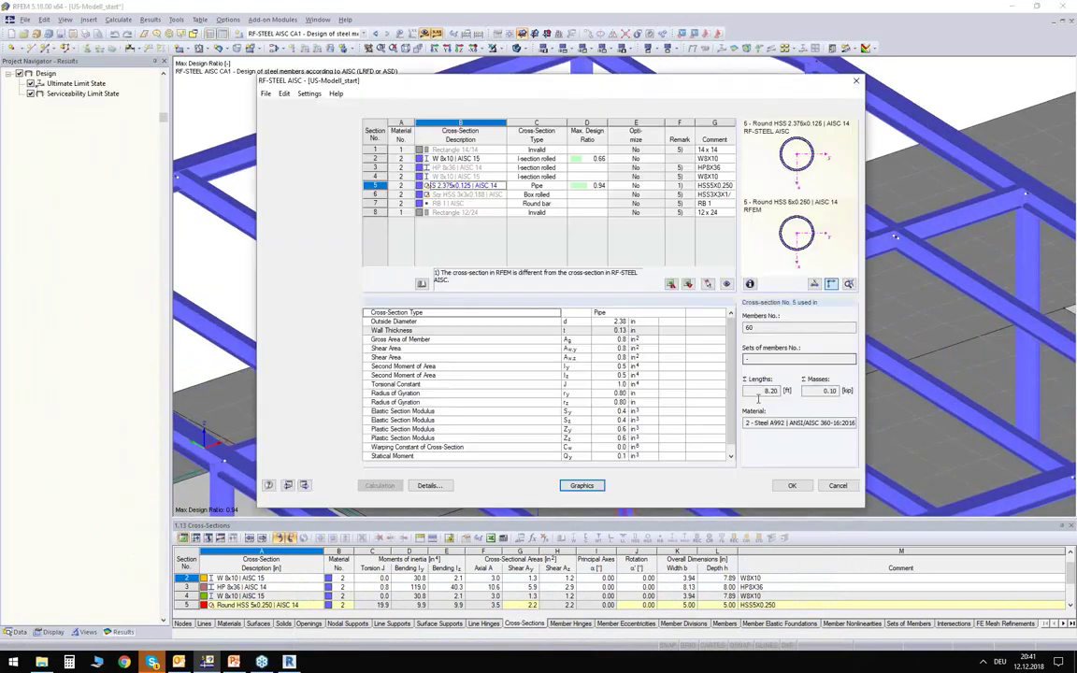
{"action": "left_click", "coordinate": [791, 487]}
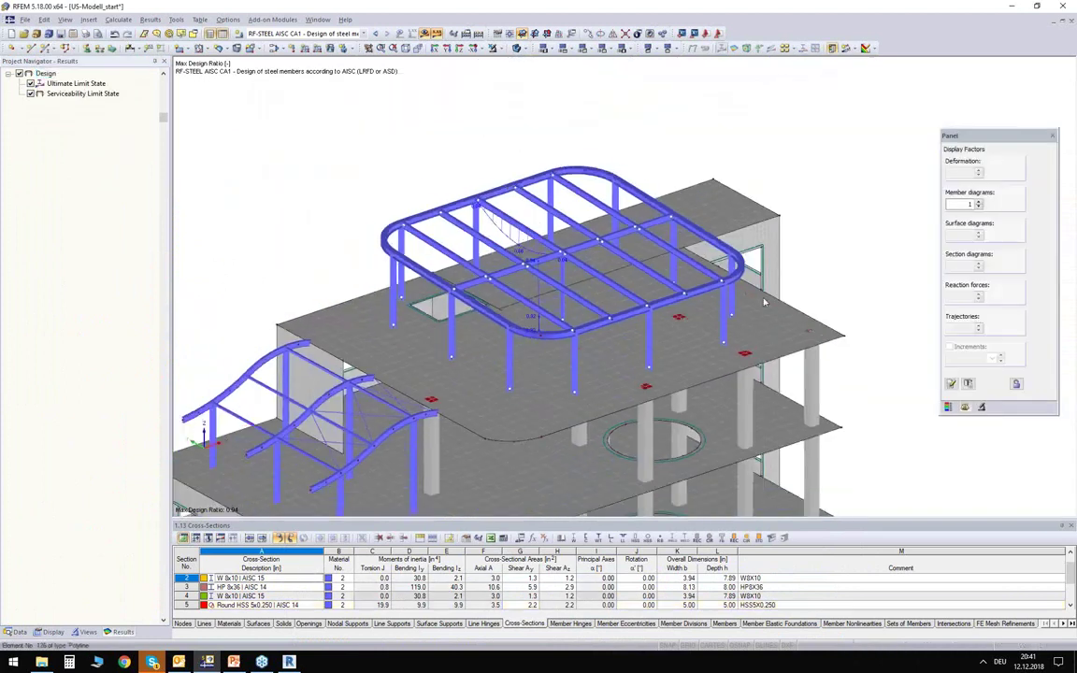
Select all members of the upper rooftop steel frame with a window selection from a front view.
{"action": "middle_click_drag", "start_coordinate": [809, 330], "coordinate": [563, 204], "text": "ctrl"}
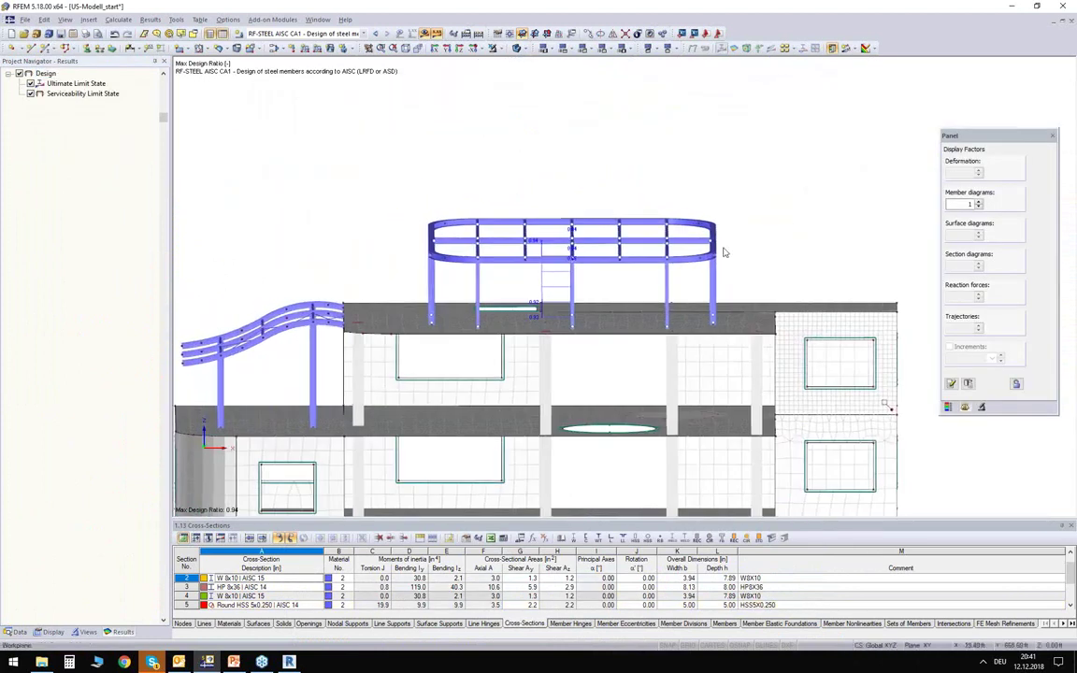
{"action": "left_click_drag", "start_coordinate": [747, 288], "coordinate": [344, 146]}
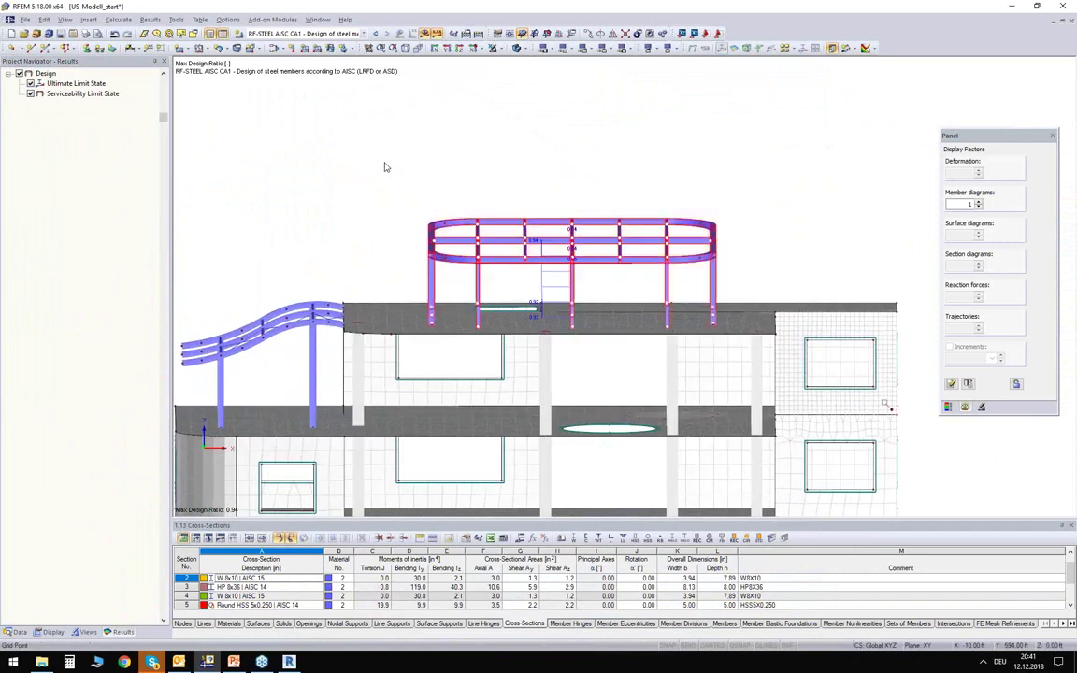
{"action": "middle_click_drag", "start_coordinate": [313, 165], "coordinate": [494, 245], "text": "ctrl"}
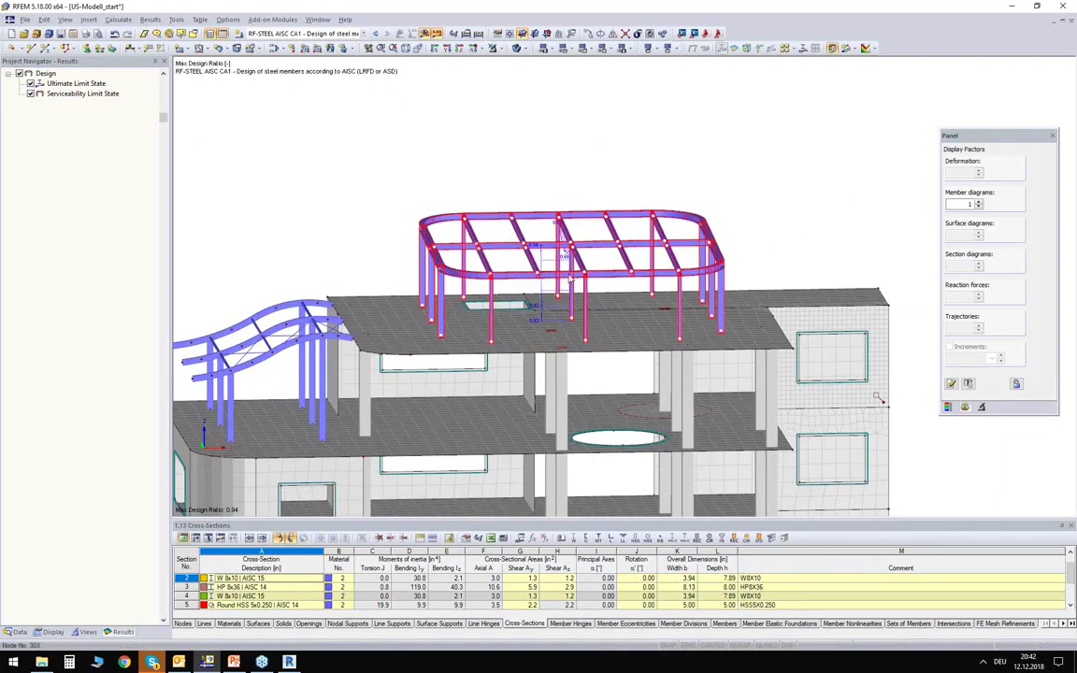
{"action": "scroll", "coordinate": [509, 267], "scroll_direction": "up", "scroll_amount": 3}
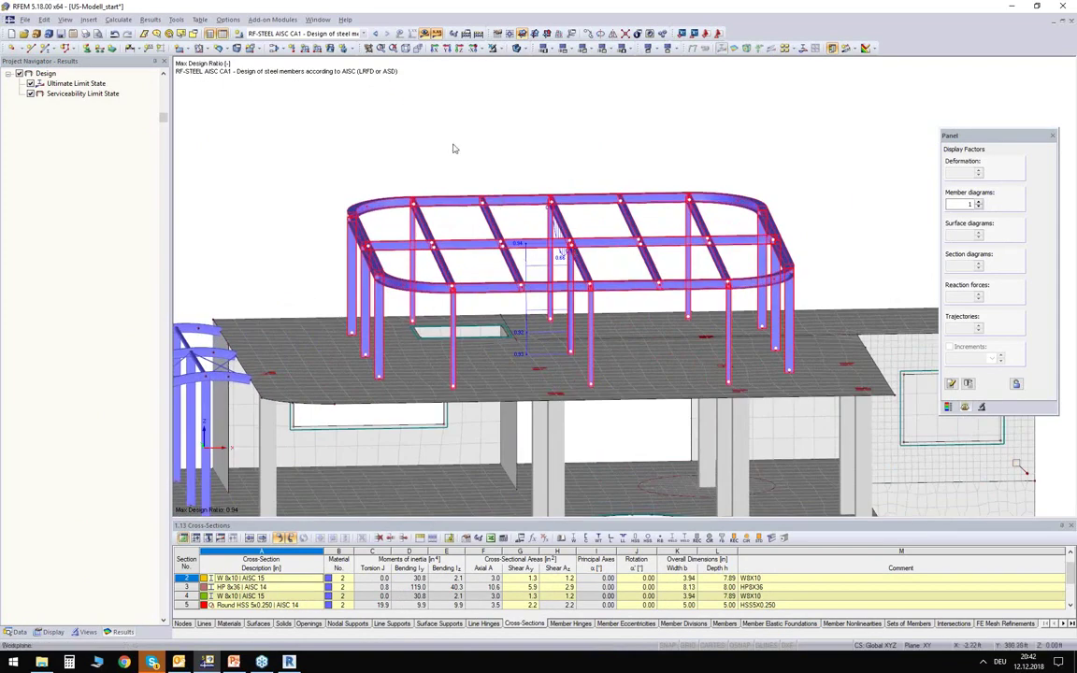
{"action": "middle_click_drag", "start_coordinate": [486, 160], "coordinate": [450, 122], "text": "ctrl"}
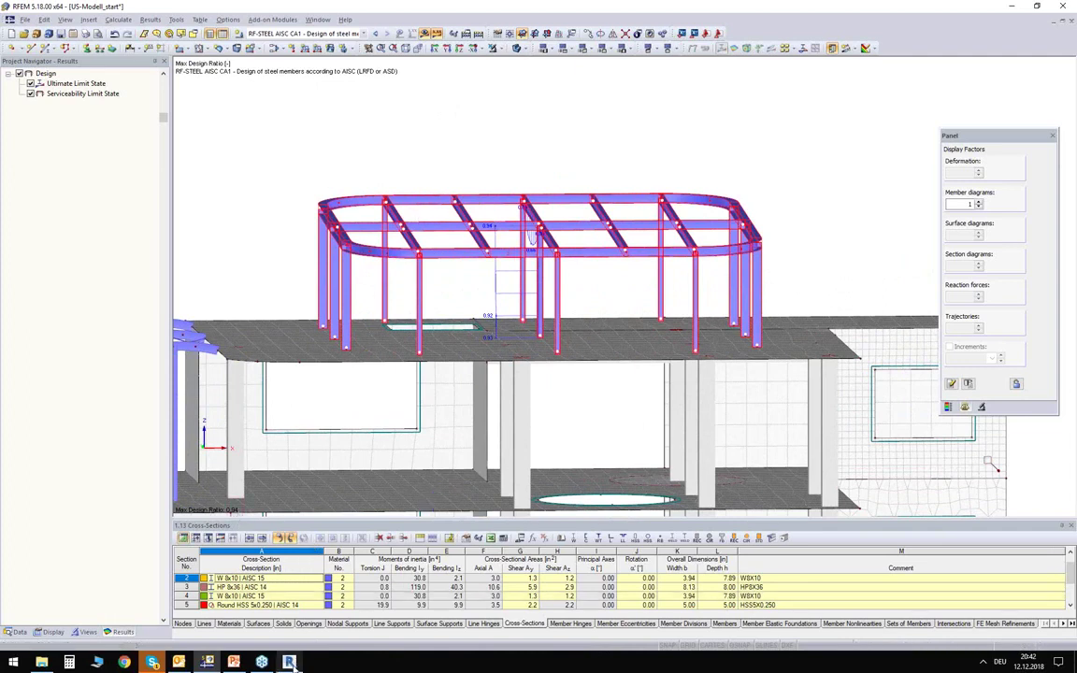
Switch to Revit, display the {3D} view, and open the Dlubal import of the RFEM model.
{"action": "left_click", "coordinate": [262, 599]}
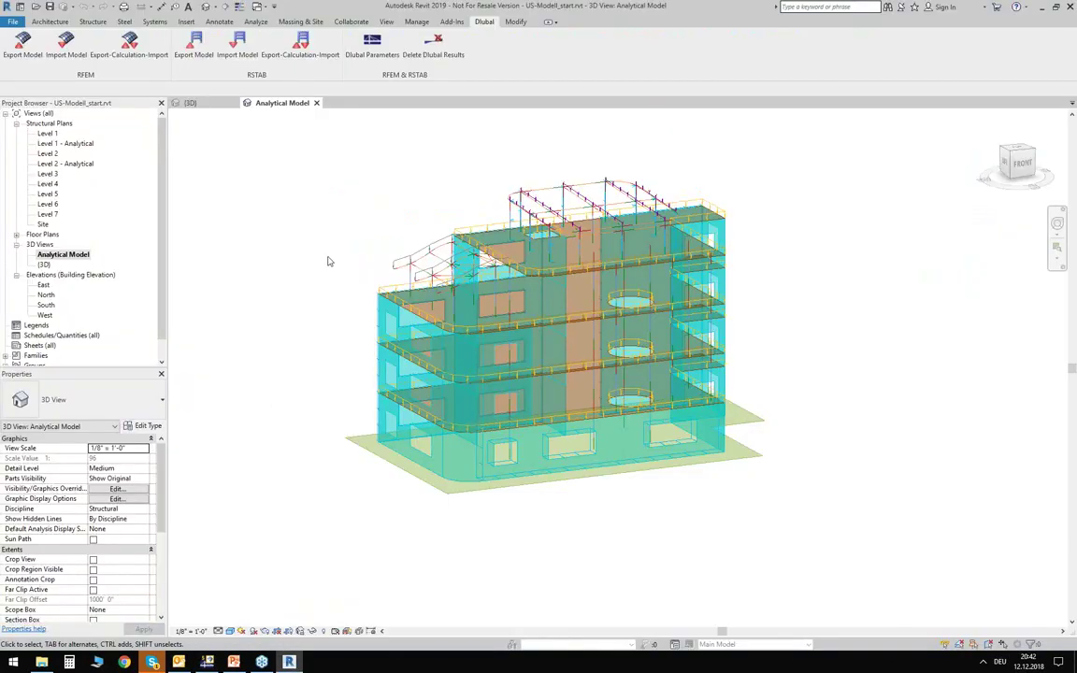
{"action": "left_click", "coordinate": [188, 103]}
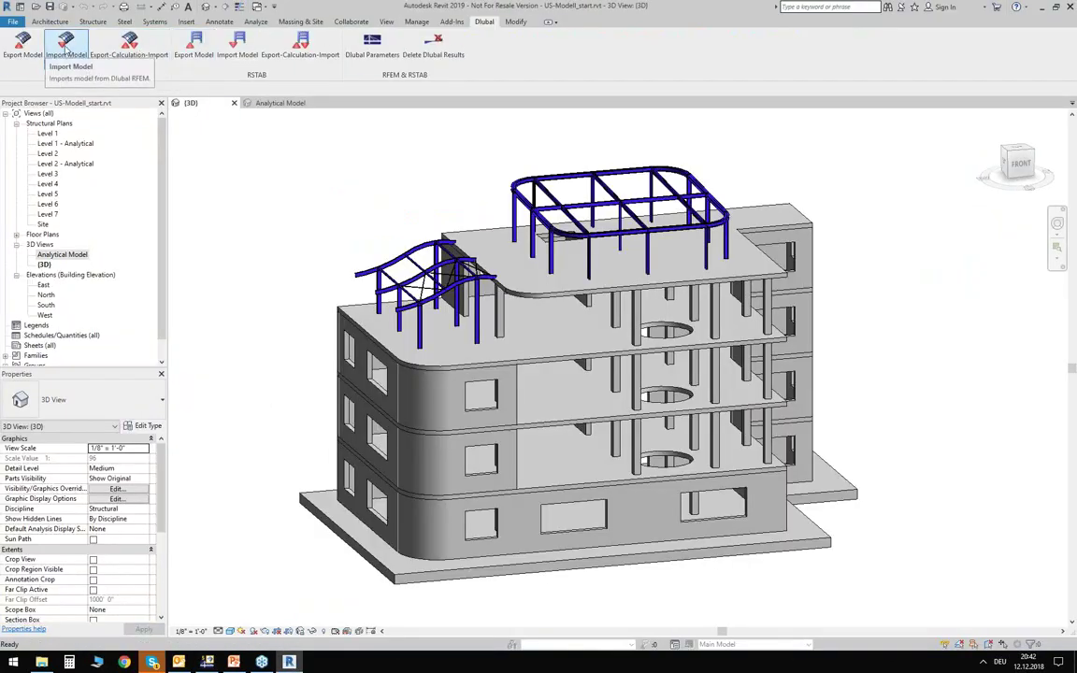
{"action": "left_click", "coordinate": [66, 54]}
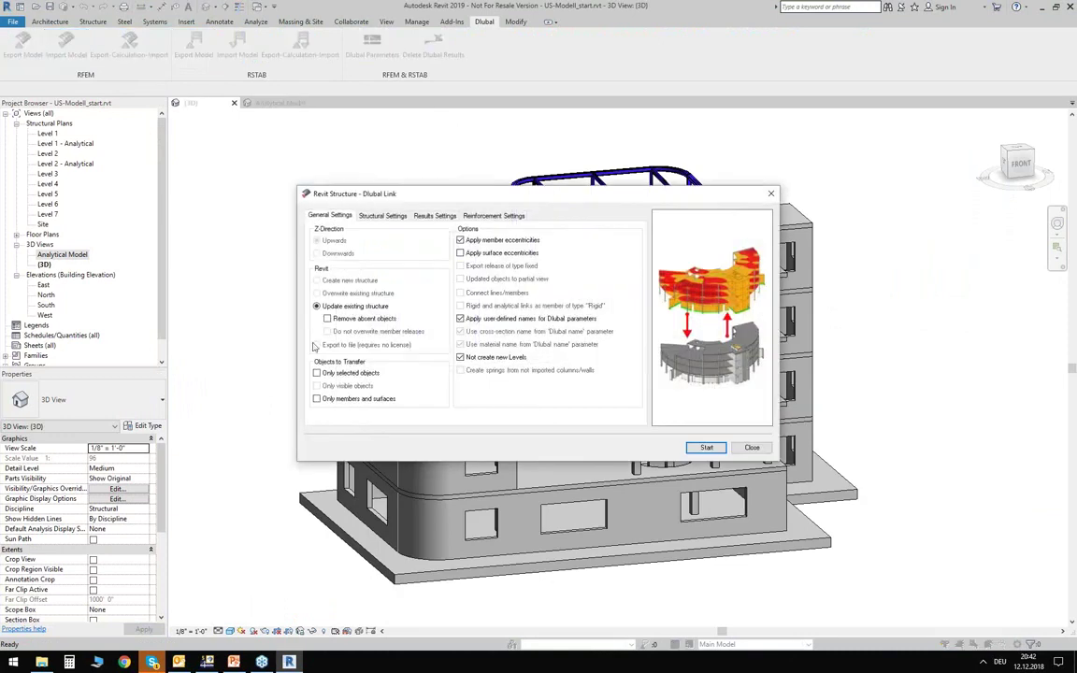
Limit the import to only selected objects, turn off member eccentricities, and check the structural, results, and reinforcement settings.
{"action": "left_click", "coordinate": [326, 375]}
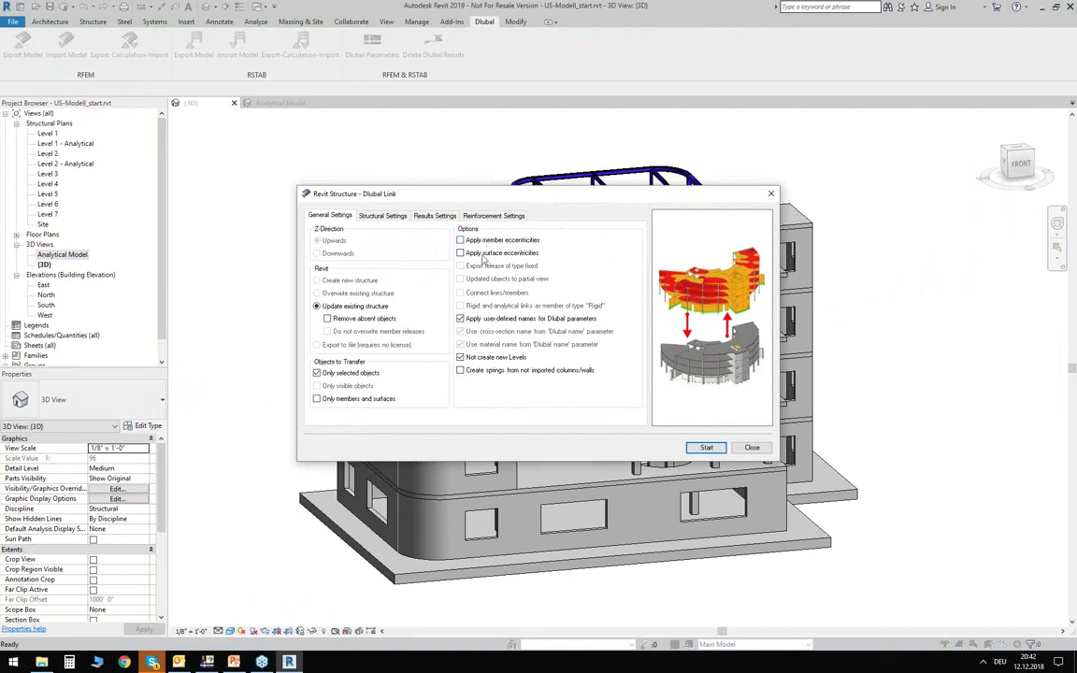
{"action": "left_click", "coordinate": [383, 216]}
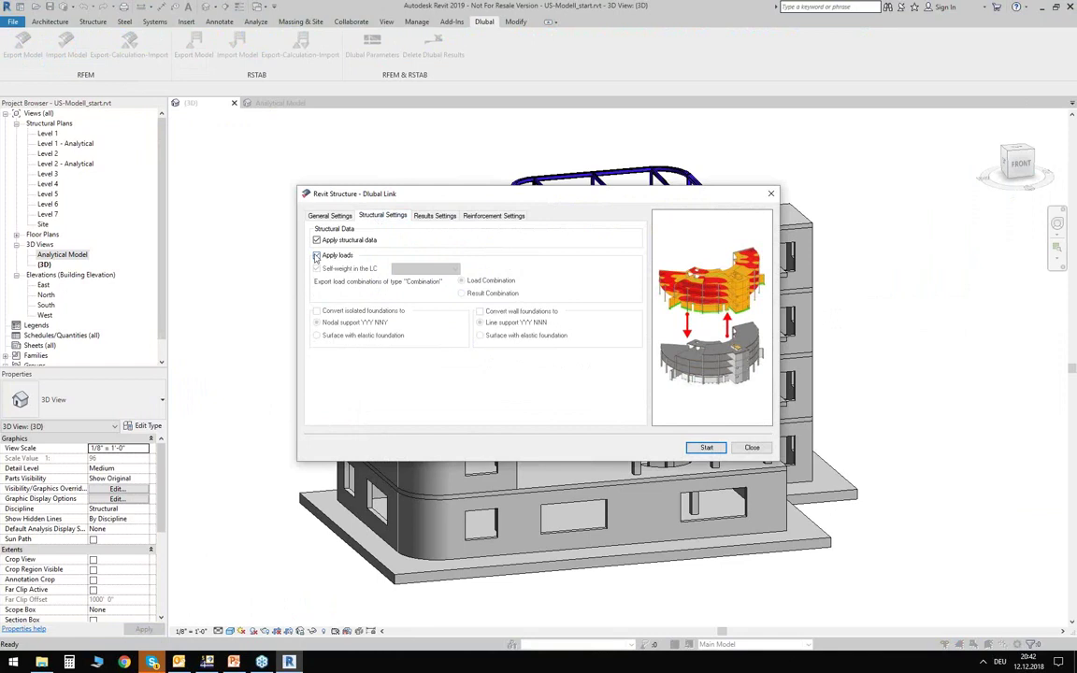
{"action": "left_click", "coordinate": [452, 218]}
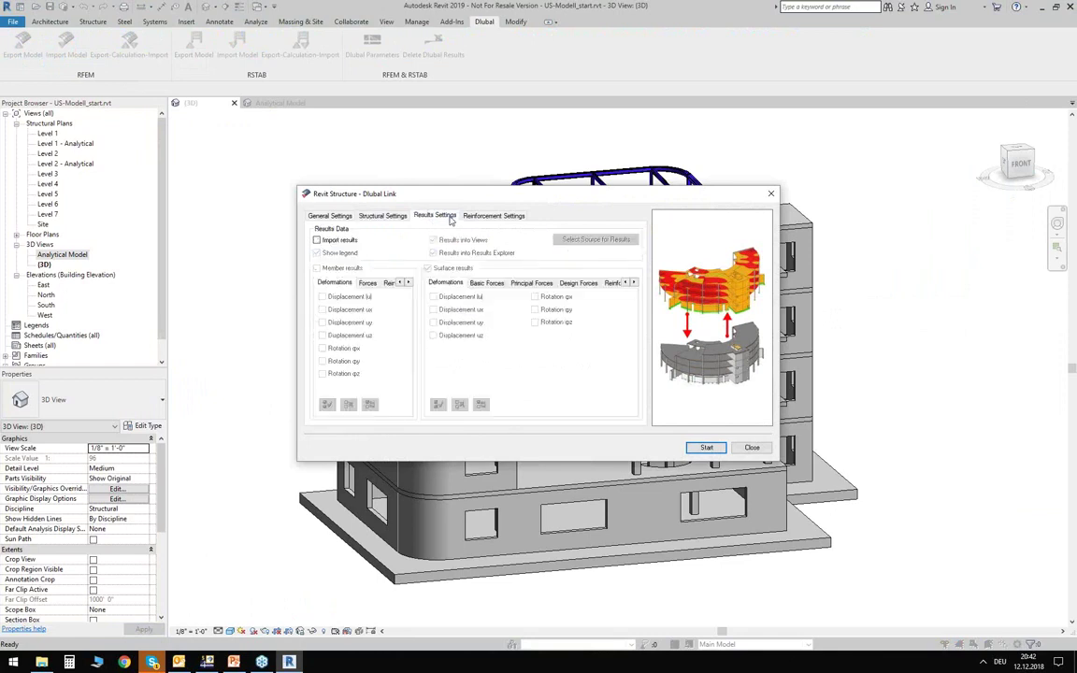
{"action": "left_click", "coordinate": [491, 219]}
{"action": "left_click", "coordinate": [425, 217]}
{"action": "left_click", "coordinate": [337, 219]}
{"action": "left_click_drag", "start_coordinate": [605, 203], "coordinate": [376, 318]}
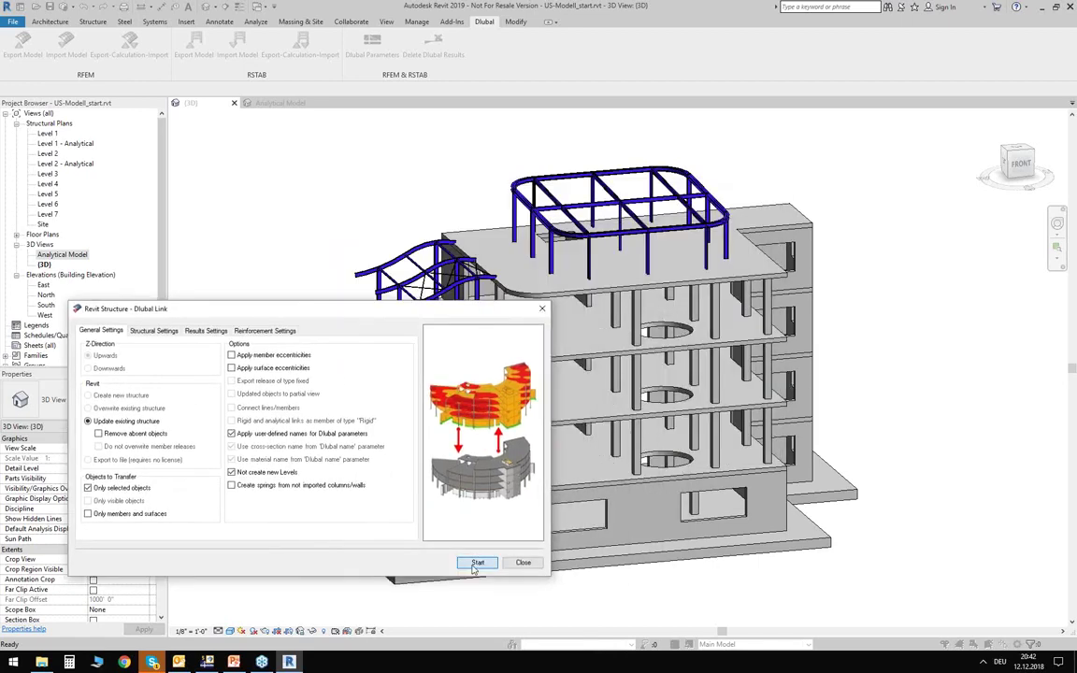
Run the import from RFEM and close the ignored-objects report and the import log.
{"action": "left_click", "coordinate": [476, 564]}
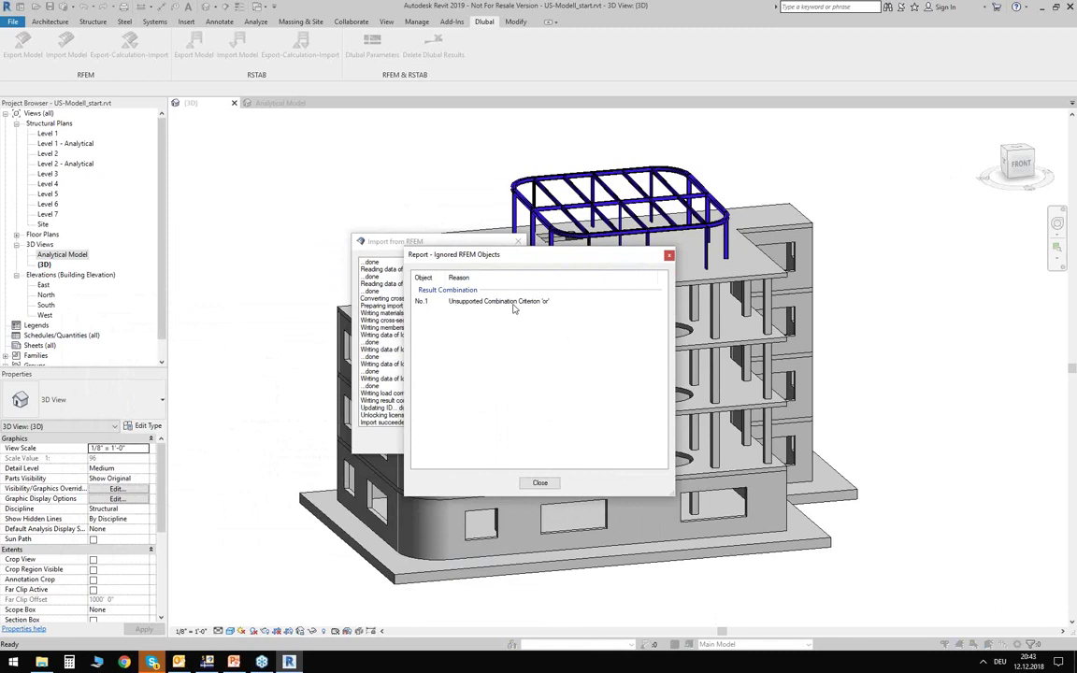
{"action": "left_click", "coordinate": [539, 483]}
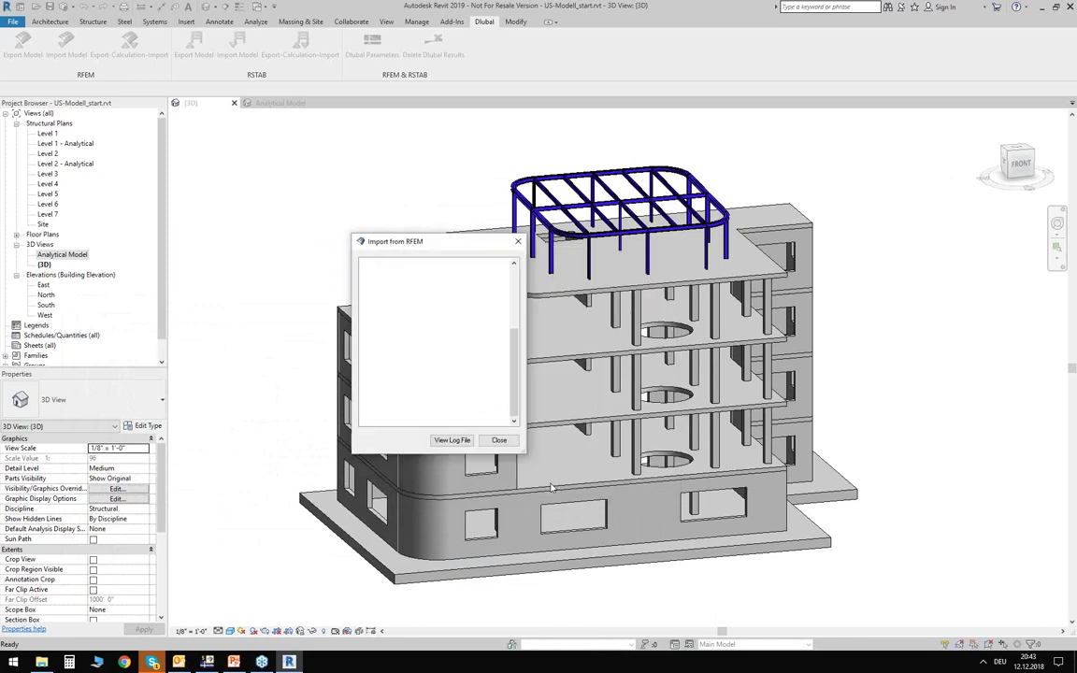
{"action": "left_click", "coordinate": [498, 440]}
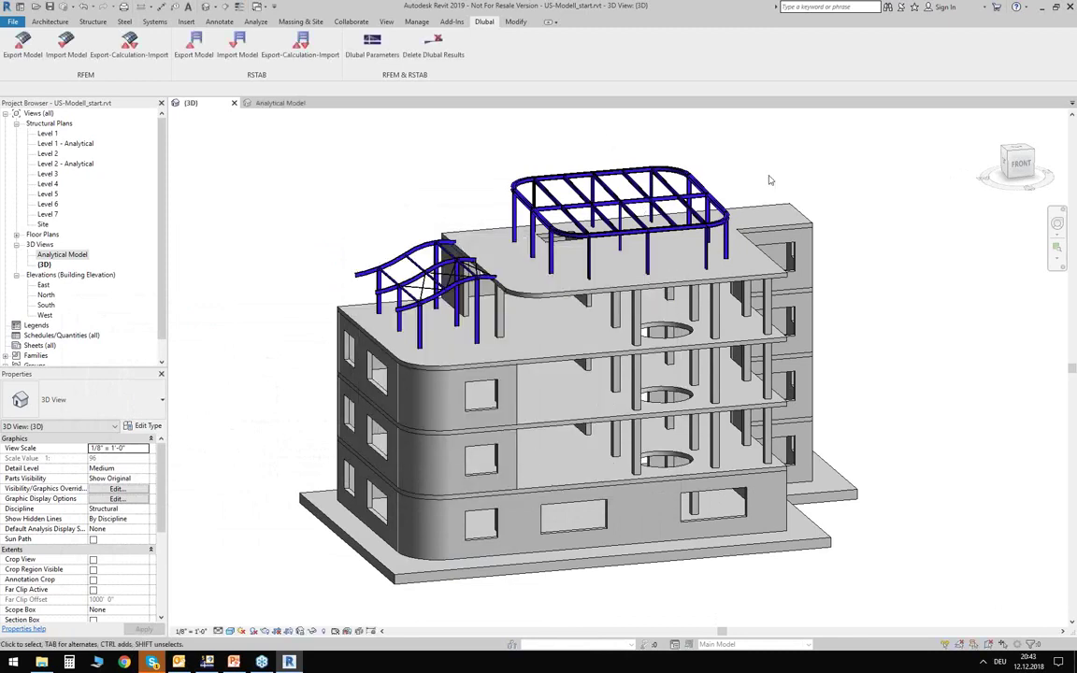
Select the middle W8X10 column at the rear of the updated roof frame and examine its analytical properties and end releases.
{"action": "scroll", "coordinate": [622, 165], "scroll_direction": "up", "scroll_amount": 5}
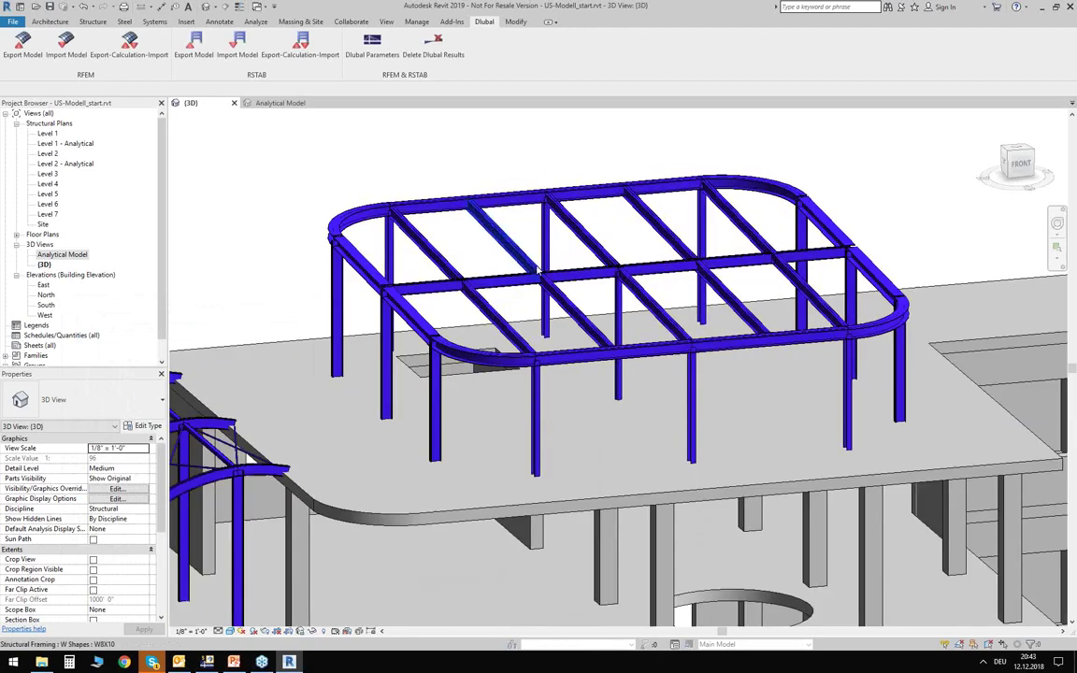
{"action": "middle_click_drag", "start_coordinate": [531, 231], "coordinate": [524, 234]}
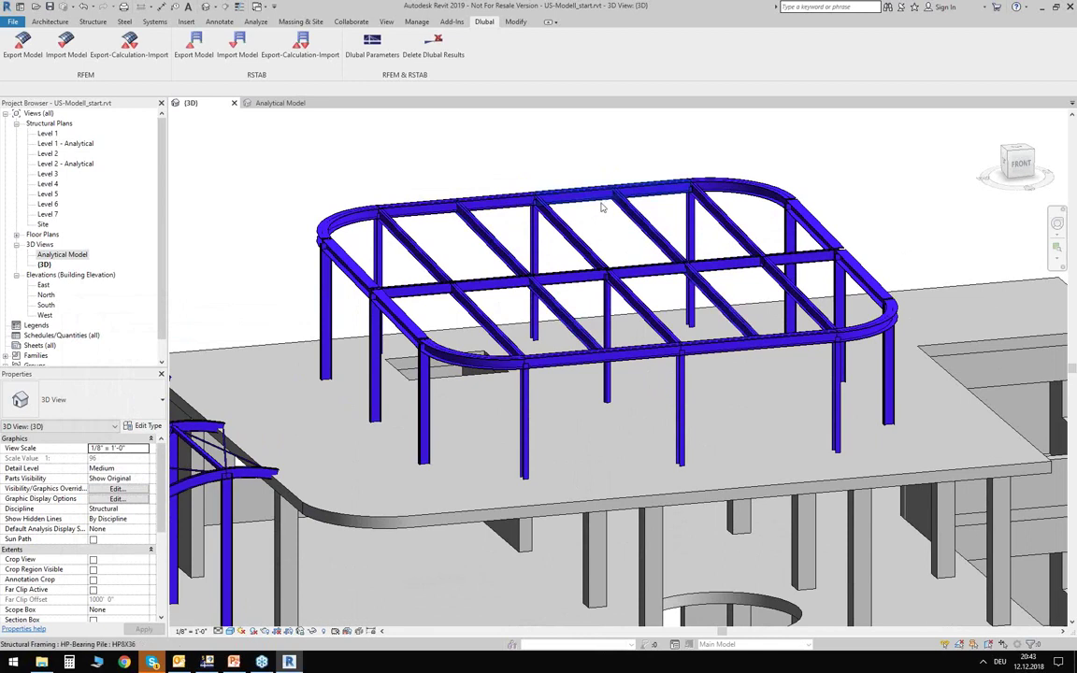
{"action": "middle_click_drag", "start_coordinate": [550, 262], "coordinate": [584, 239]}
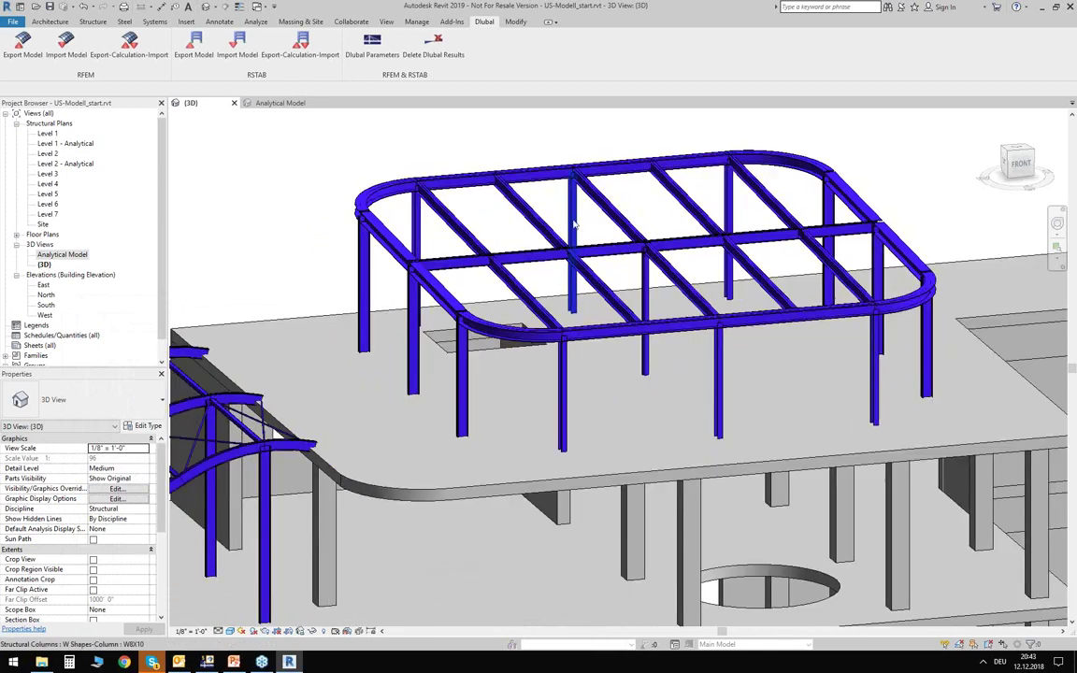
{"action": "left_click", "coordinate": [574, 222]}
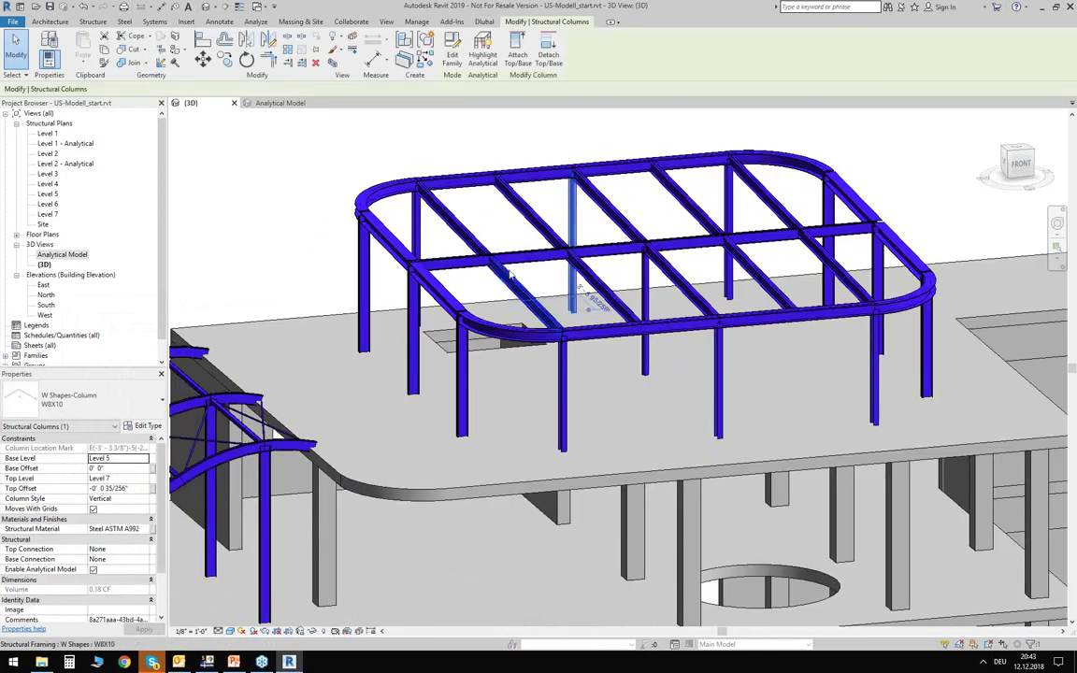
{"action": "left_click", "coordinate": [57, 426]}
{"action": "left_click", "coordinate": [40, 438]}
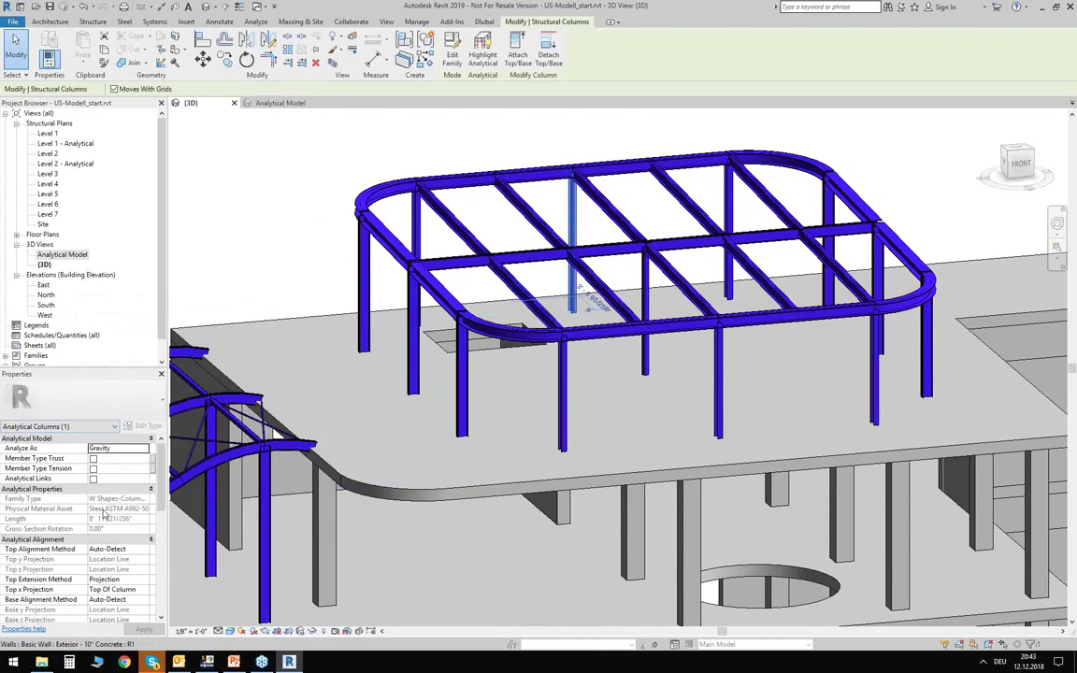
{"action": "scroll", "coordinate": [104, 515], "scroll_direction": "down", "scroll_amount": 5}
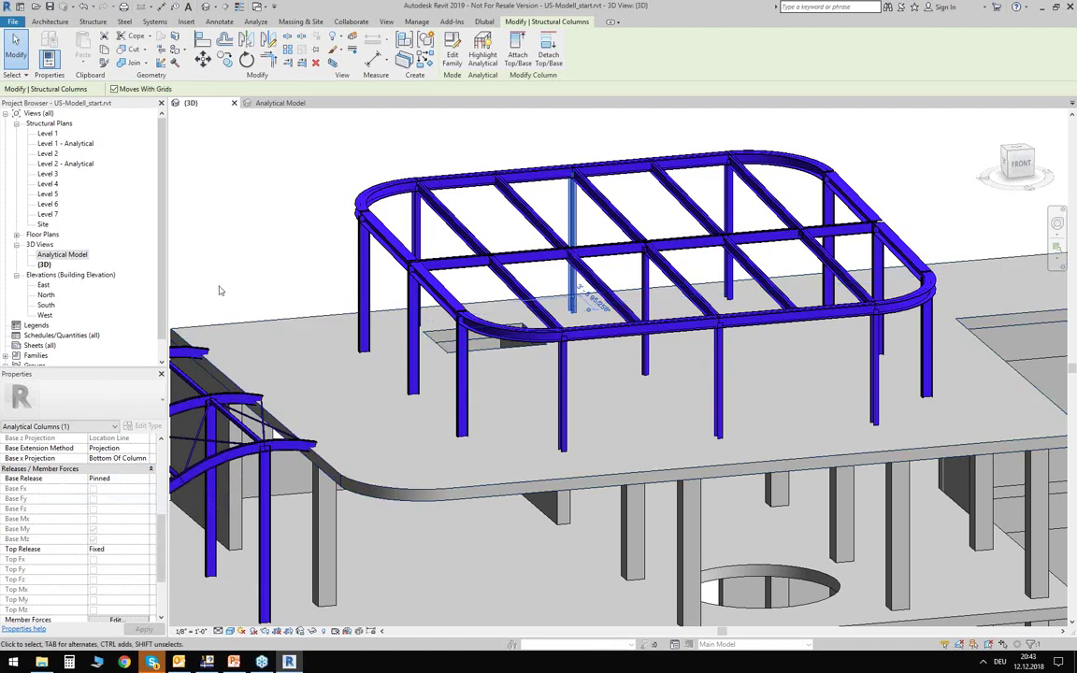
Clear the column selection and view the whole building with both steel roof frames from several angles.
{"action": "left_click", "coordinate": [235, 209]}
{"action": "scroll", "coordinate": [235, 211], "scroll_direction": "down", "scroll_amount": 2}
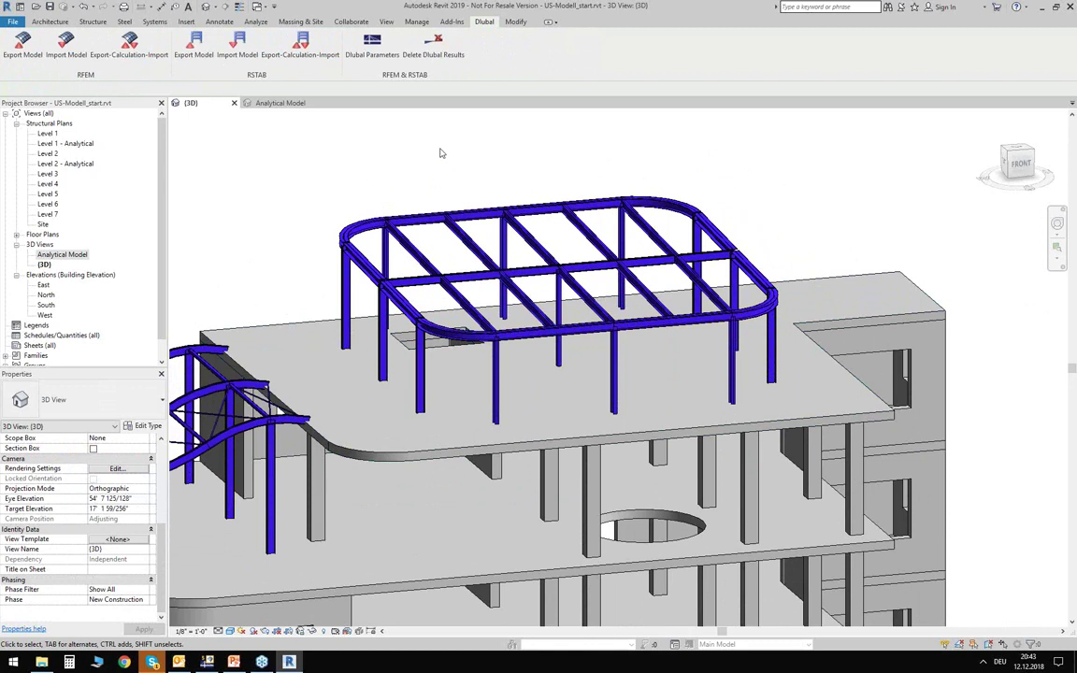
{"action": "scroll", "coordinate": [447, 155], "scroll_direction": "down", "scroll_amount": 5}
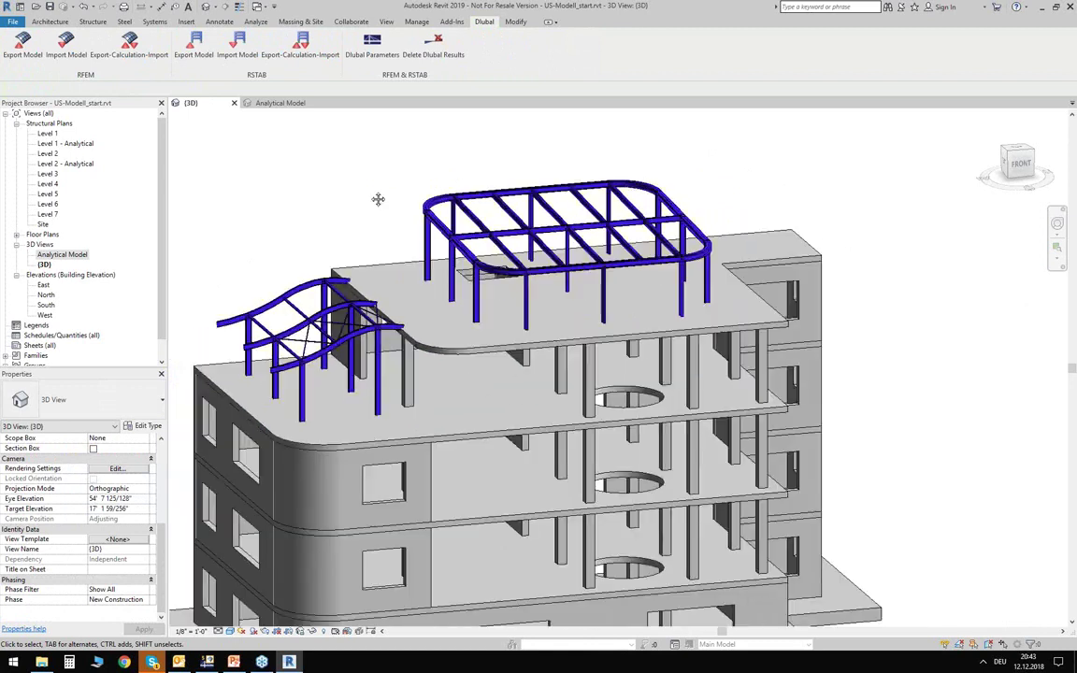
{"action": "middle_click_drag", "start_coordinate": [385, 180], "coordinate": [405, 179]}
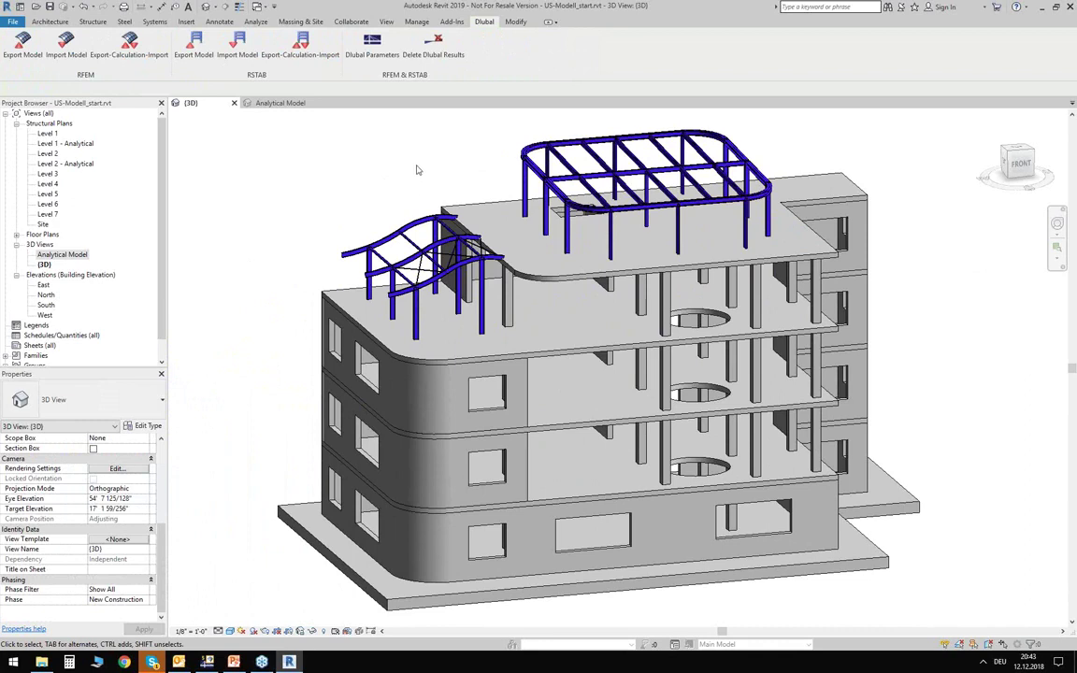
{"action": "middle_click_drag", "start_coordinate": [392, 193], "coordinate": [352, 110], "text": "shift"}
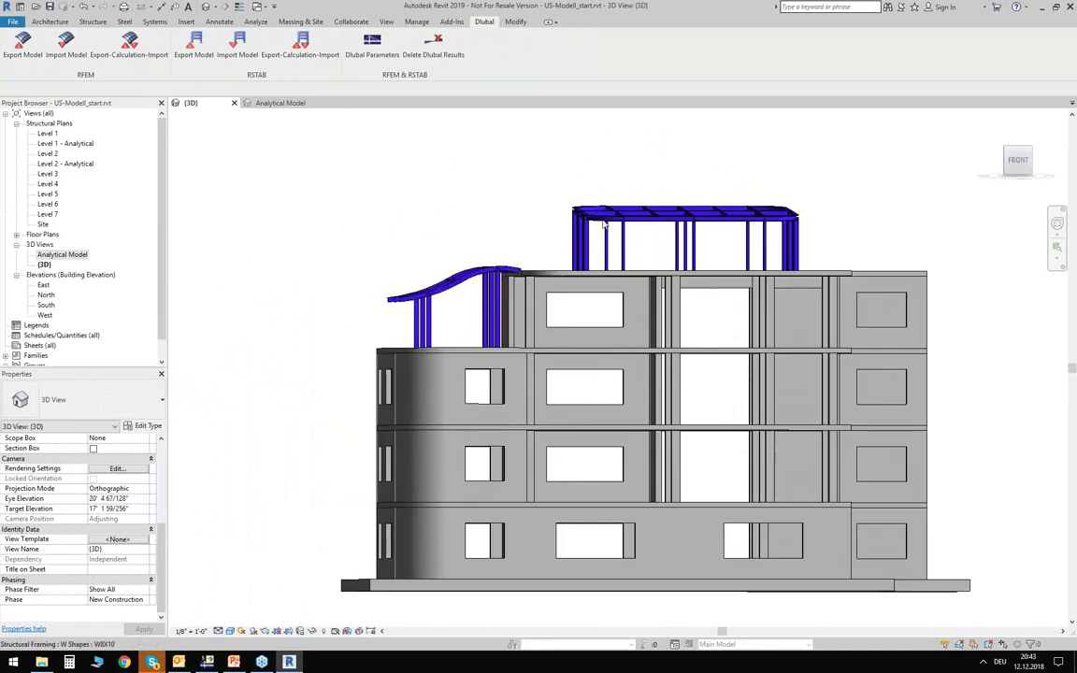
Examine the 12 x 24 concrete beams under the top slab, clear the selection, and view the whole building again.
{"action": "middle_click_drag", "start_coordinate": [705, 321], "coordinate": [709, 294], "text": "shift"}
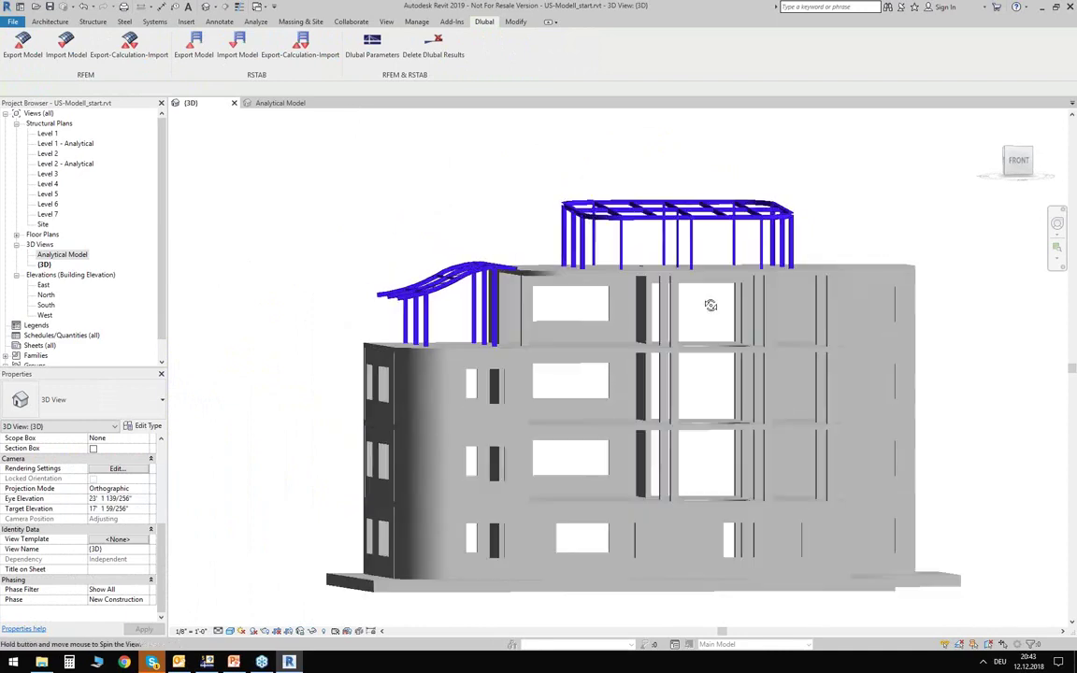
{"action": "scroll", "coordinate": [708, 292], "scroll_direction": "up", "scroll_amount": 5}
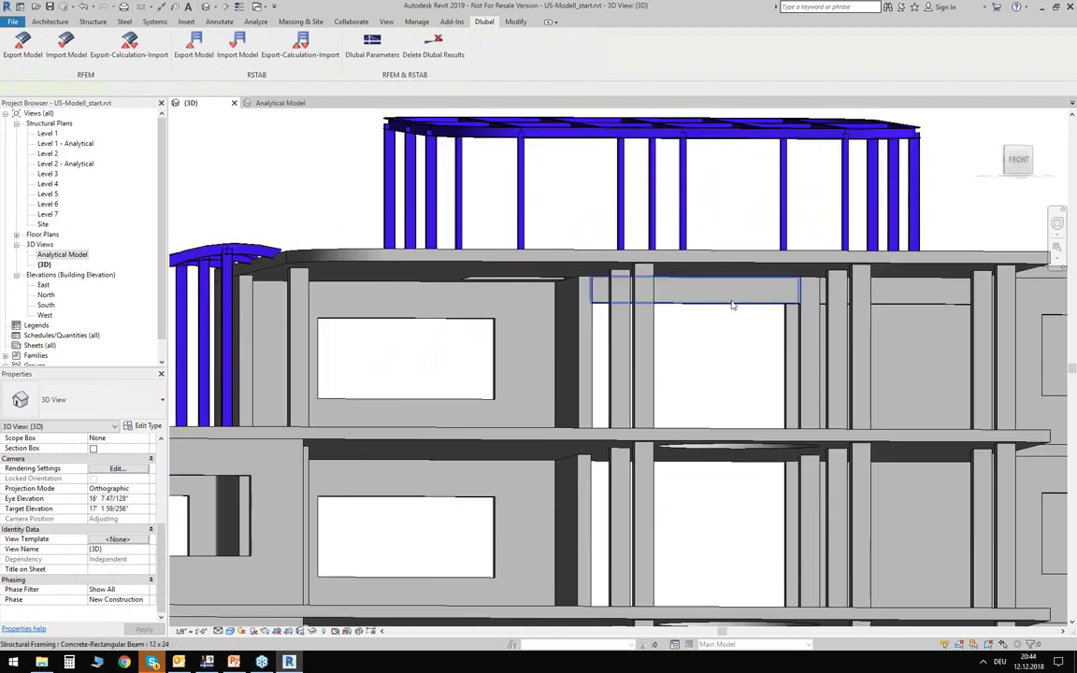
{"action": "left_click", "coordinate": [710, 290]}
{"action": "left_click", "coordinate": [898, 290]}
{"action": "scroll", "coordinate": [667, 358], "scroll_direction": "up", "scroll_amount": 5}
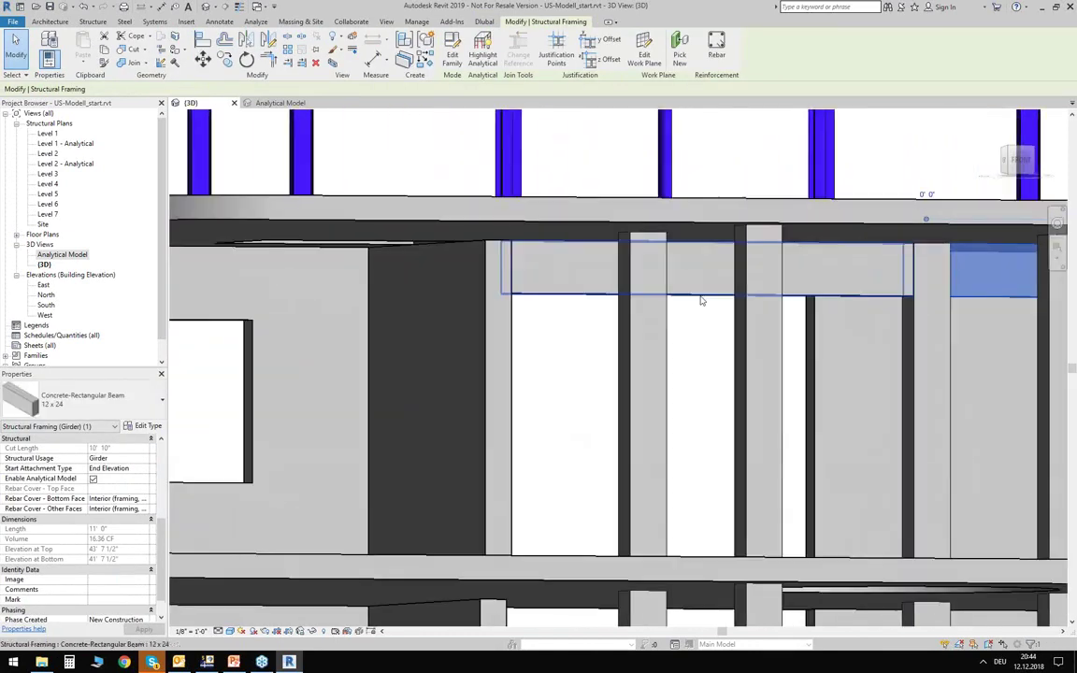
{"action": "key", "text": "Escape"}
{"action": "scroll", "coordinate": [683, 318], "scroll_direction": "down", "scroll_amount": 8}
{"action": "middle_click_drag", "start_coordinate": [680, 323], "coordinate": [421, 313], "text": "shift"}
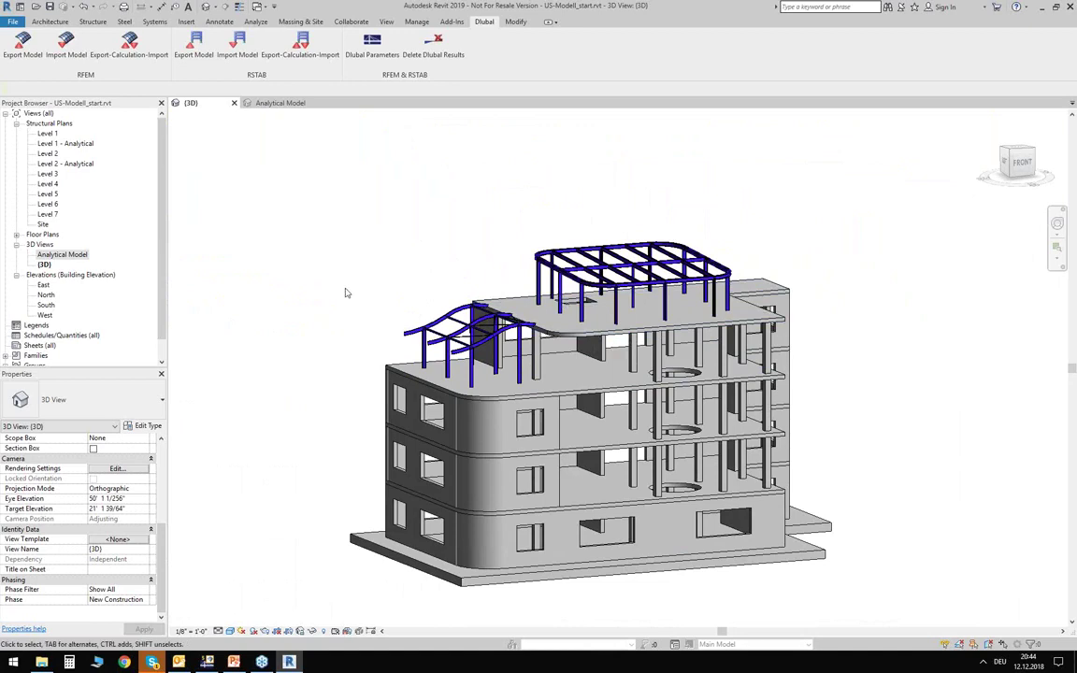
Switch to RFEM and open the RF-CONCRETE Members add-on module for the building model.
{"action": "left_click", "coordinate": [206, 662]}
{"action": "middle_click_drag", "start_coordinate": [661, 208], "coordinate": [655, 161], "text": "ctrl"}
{"action": "left_click", "coordinate": [668, 207]}
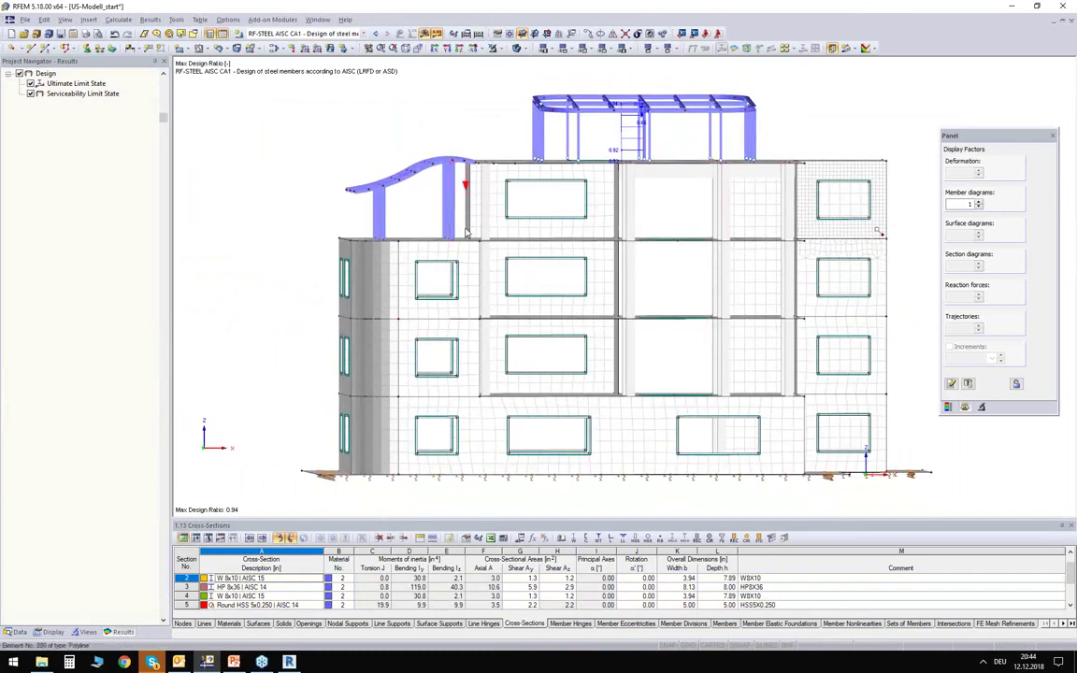
{"action": "left_click", "coordinate": [16, 632]}
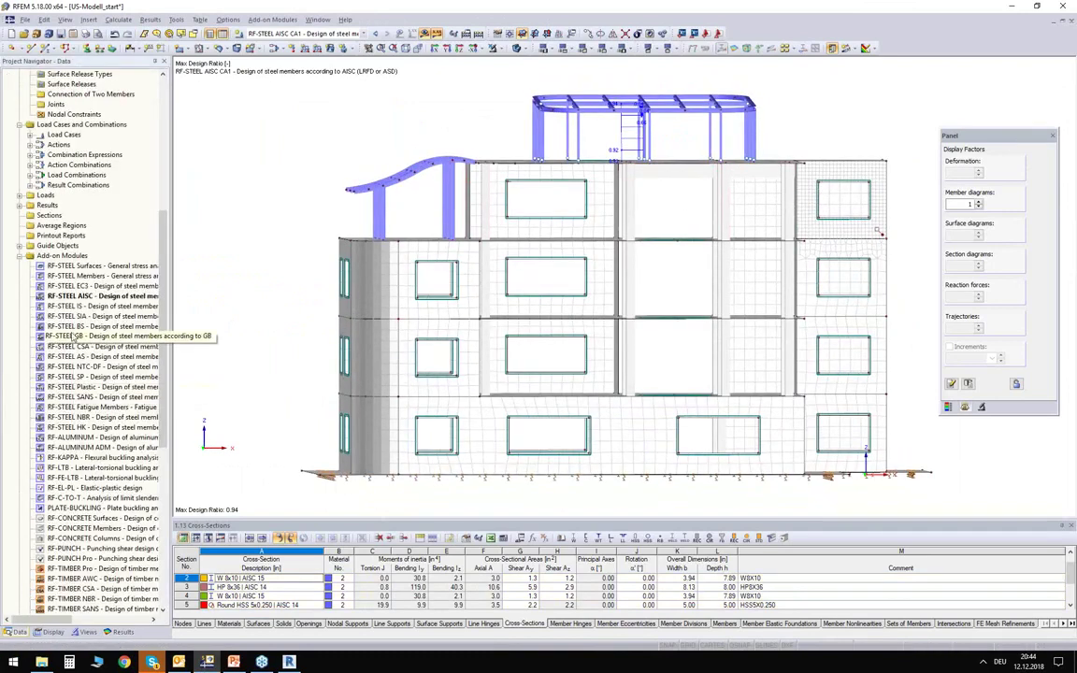
{"action": "double_click", "coordinate": [84, 529]}
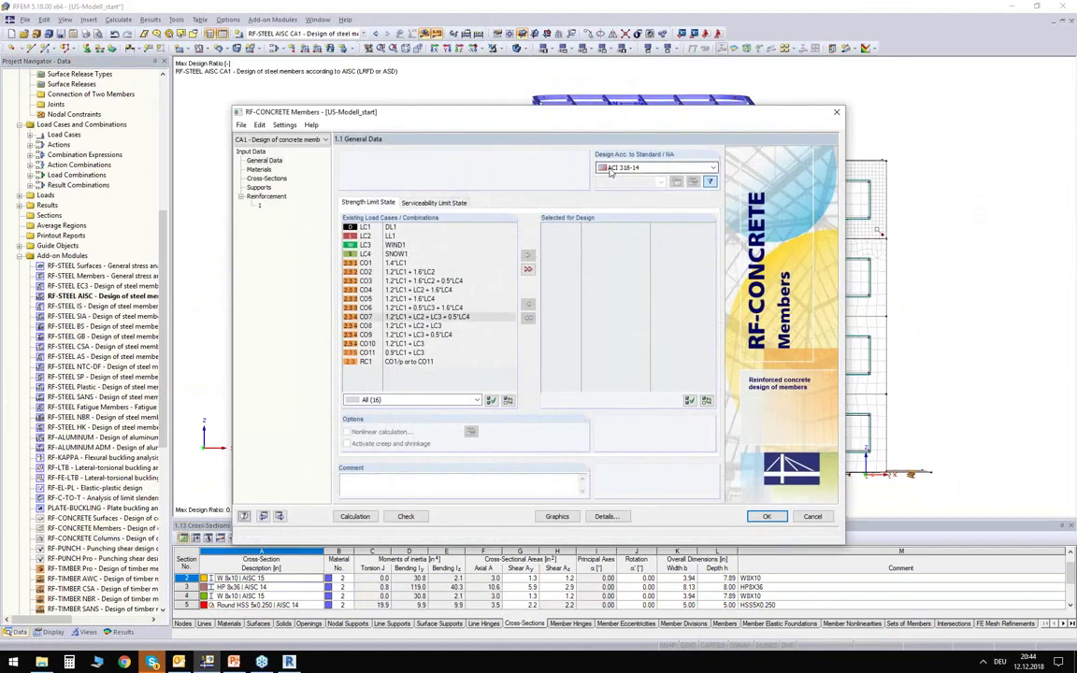
Keep ACI 318-14 as the concrete design standard and add result combination RC1 to the strength limit state design.
{"action": "left_click", "coordinate": [639, 168]}
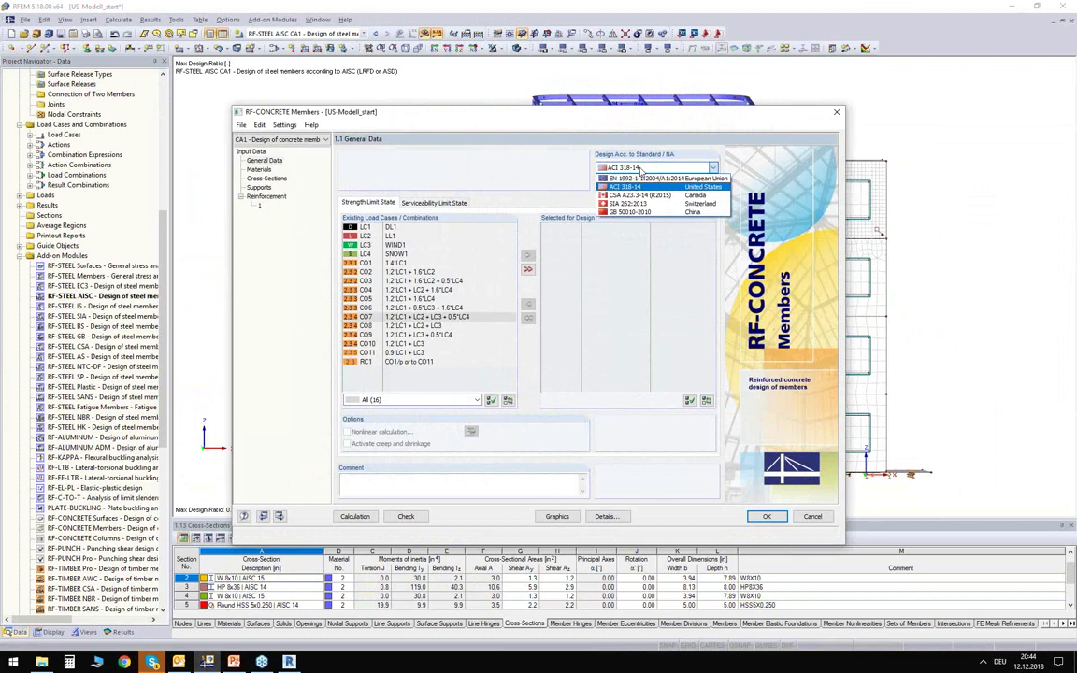
{"action": "left_click", "coordinate": [641, 171]}
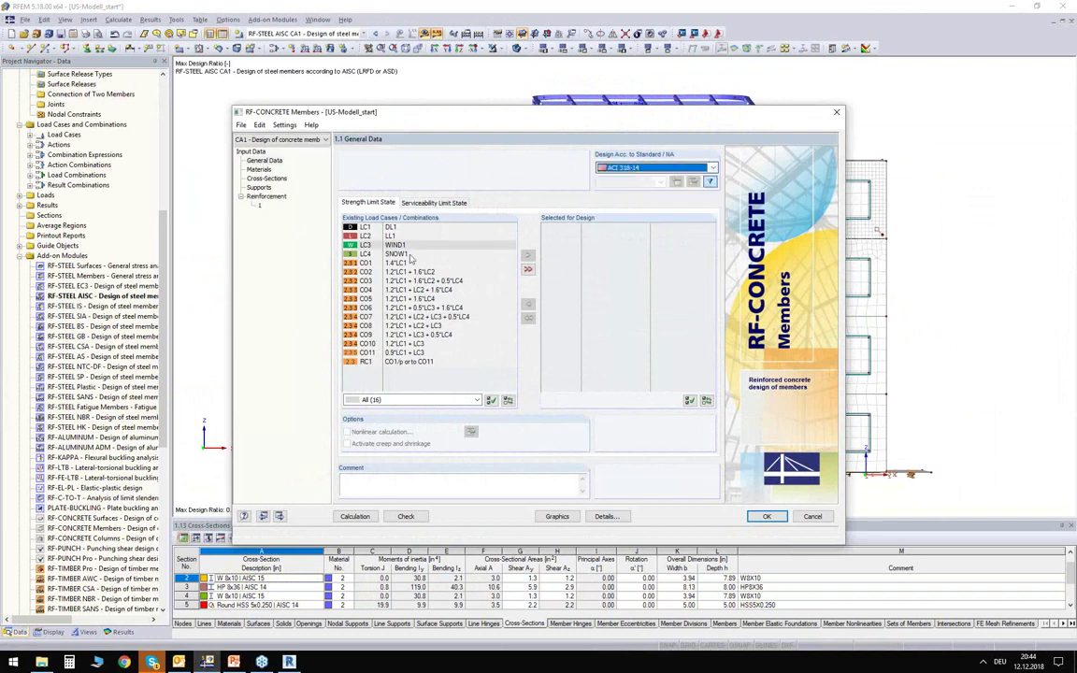
{"action": "double_click", "coordinate": [410, 363]}
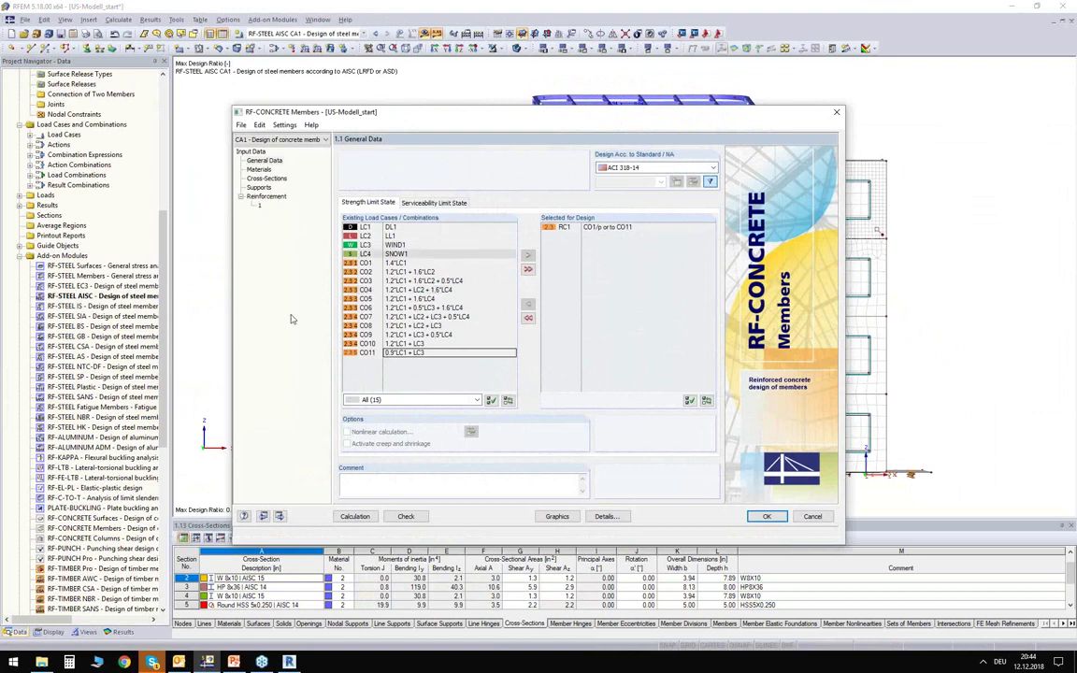
Review the concrete design's materials and cross-sections, and its reinforcement settings for longitudinal bars, ties and stirrups, and reinforcement layout.
{"action": "left_click", "coordinate": [259, 170]}
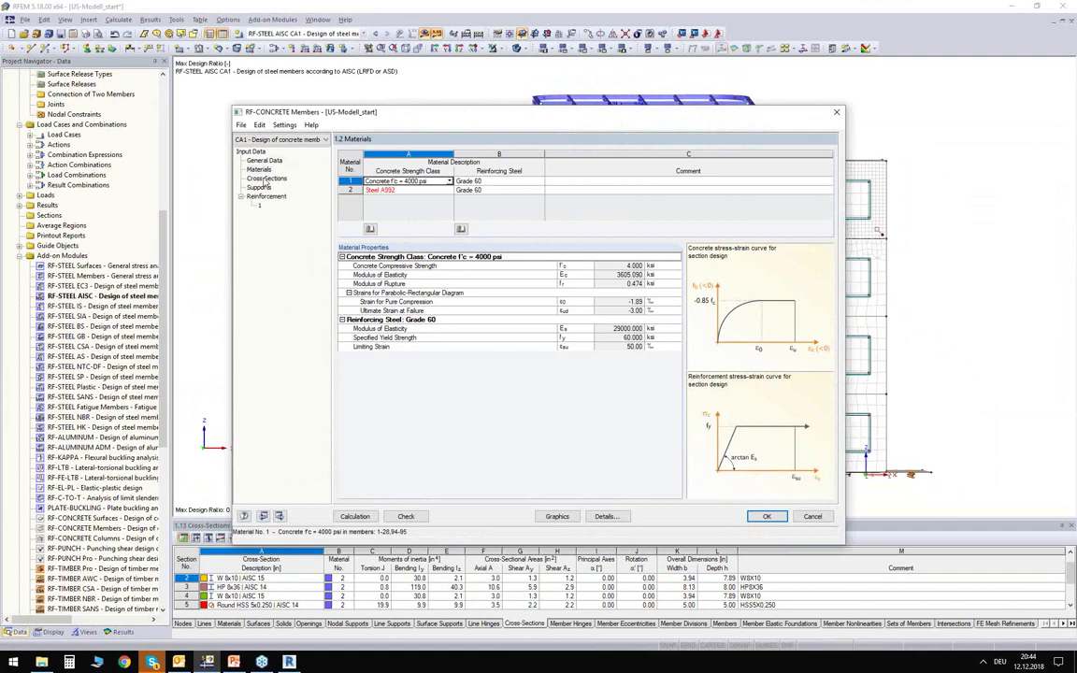
{"action": "left_click", "coordinate": [266, 178]}
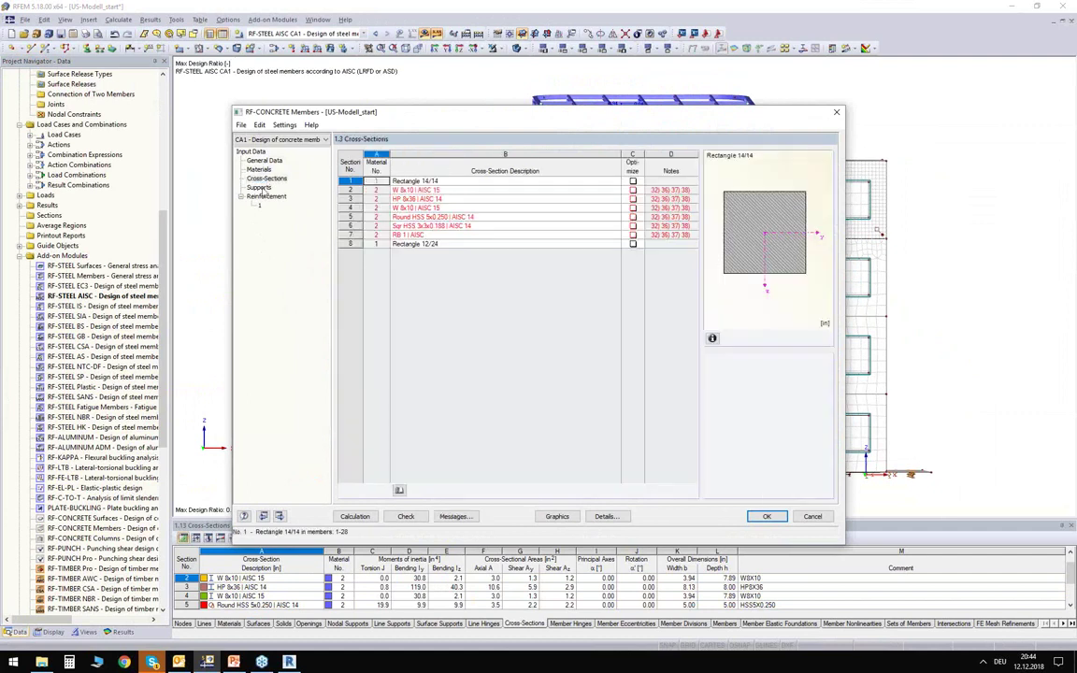
{"action": "left_click", "coordinate": [264, 198]}
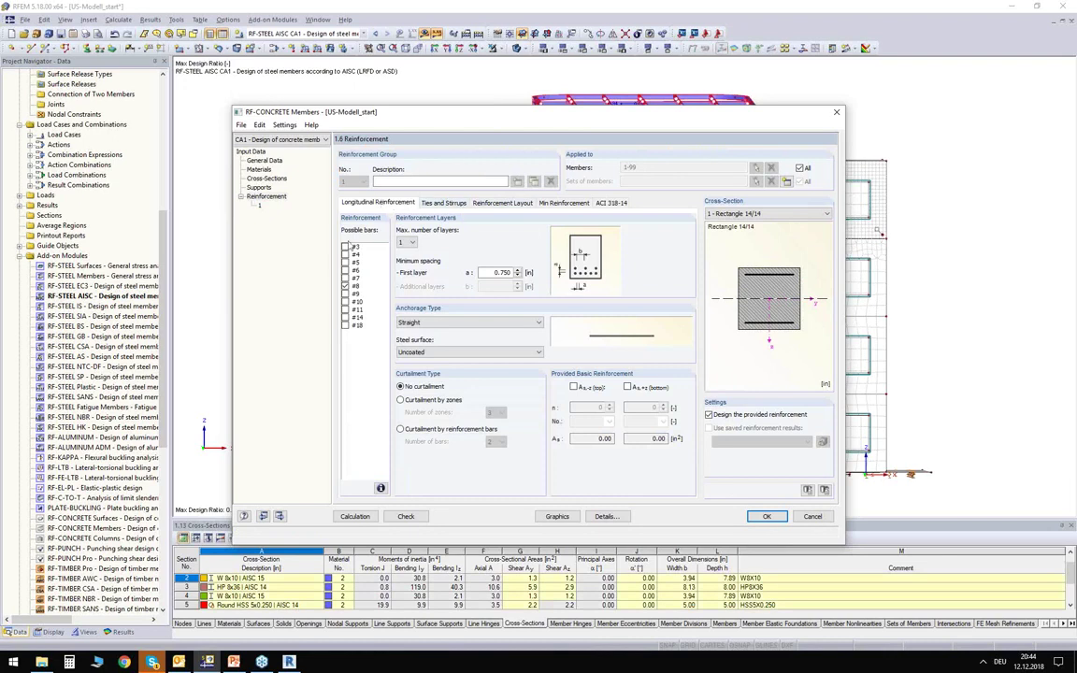
{"action": "left_click", "coordinate": [443, 203]}
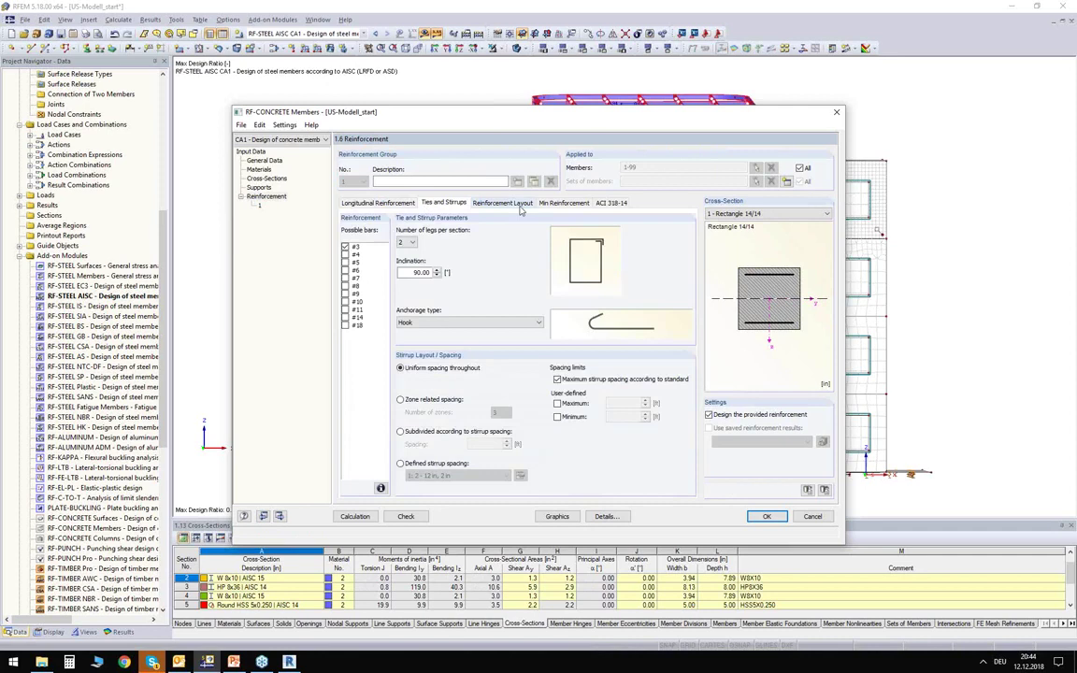
{"action": "left_click", "coordinate": [502, 203]}
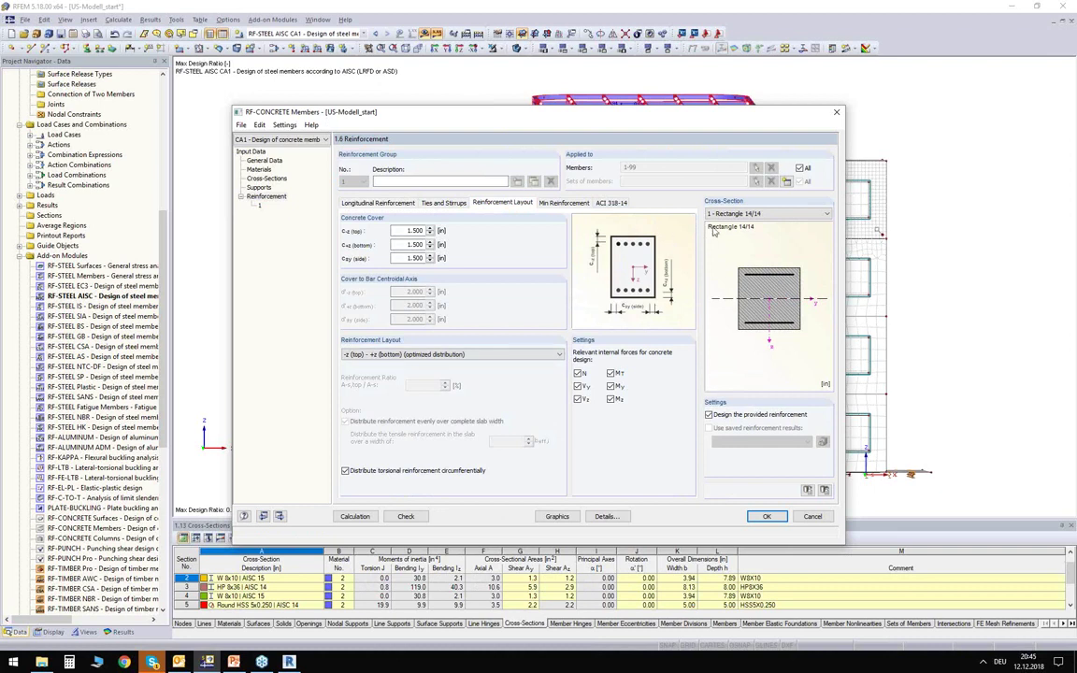
Restrict the reinforcement group to the top storey's concrete columns and beams, members 21-28, 94 and 95.
{"action": "left_click", "coordinate": [801, 169]}
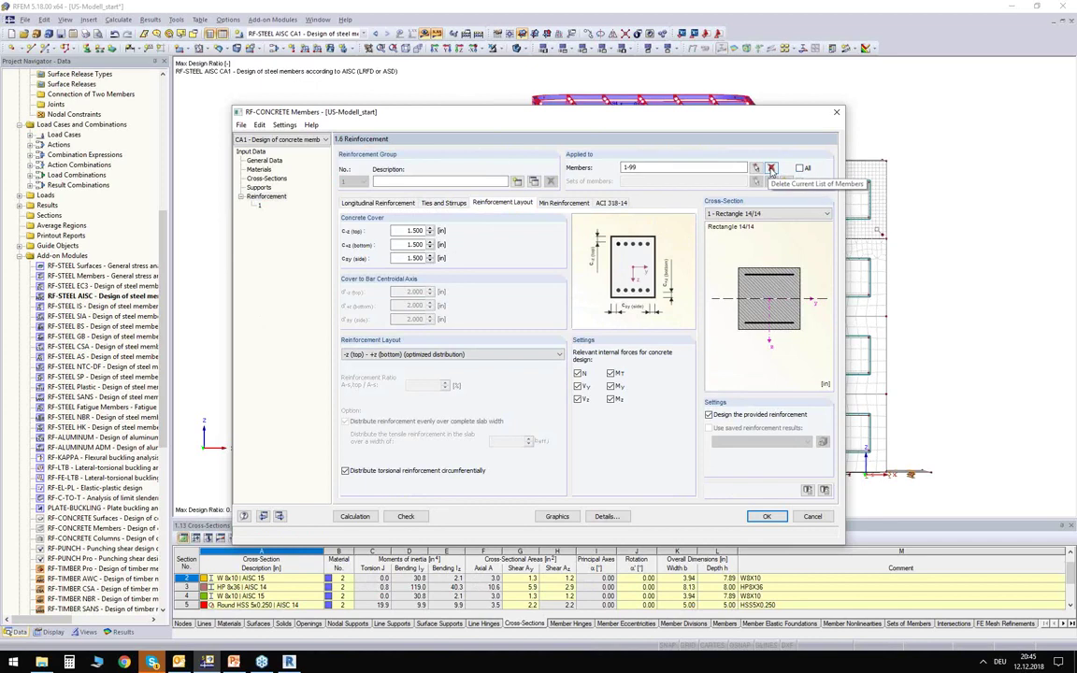
{"action": "left_click", "coordinate": [771, 169]}
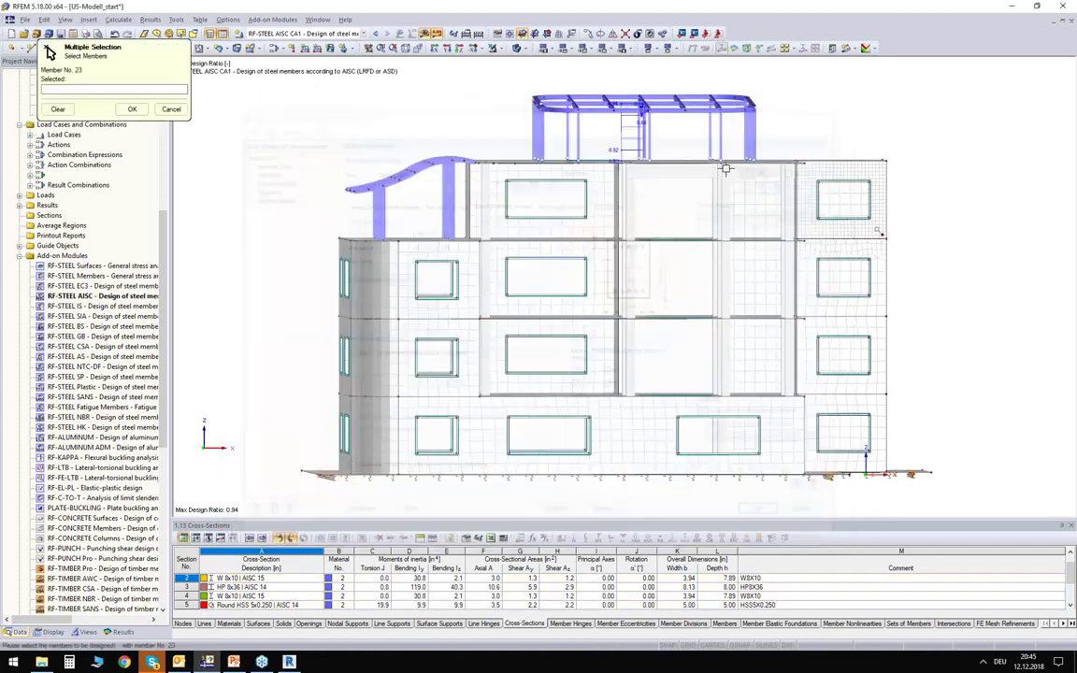
{"action": "left_click_drag", "start_coordinate": [689, 210], "coordinate": [479, 178]}
{"action": "middle_click_drag", "start_coordinate": [597, 184], "coordinate": [716, 154], "text": "ctrl"}
{"action": "scroll", "coordinate": [675, 196], "scroll_direction": "up", "scroll_amount": 2}
{"action": "middle_click_drag", "start_coordinate": [598, 185], "coordinate": [668, 212], "text": "ctrl"}
{"action": "left_click", "coordinate": [132, 108]}
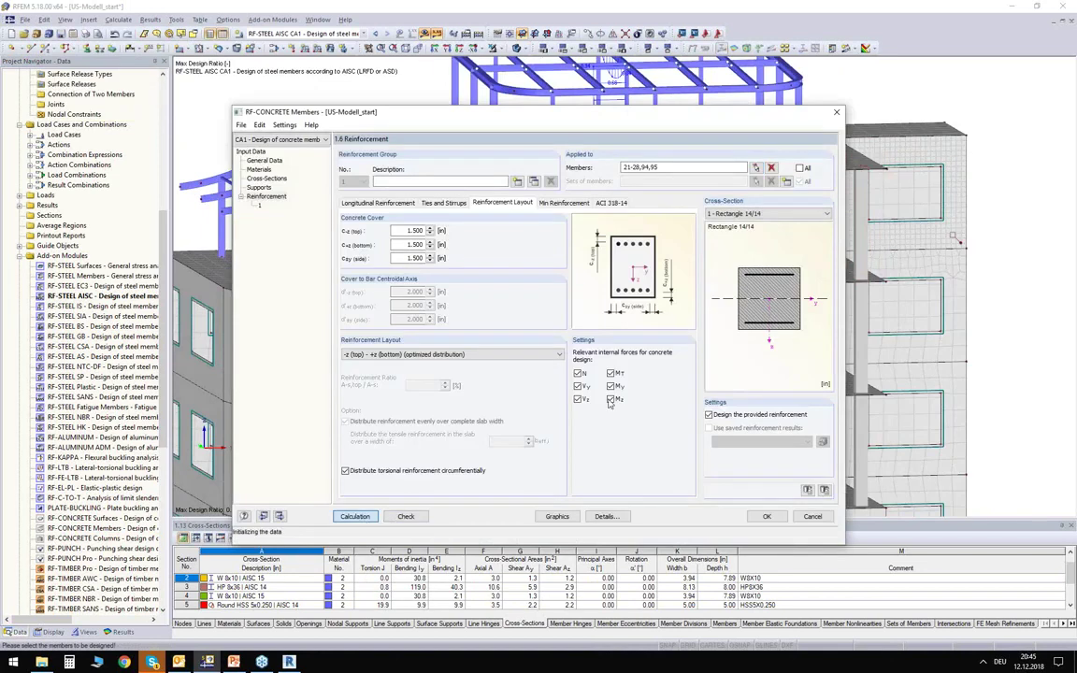
Run the concrete member calculation and examine the required top, bottom, and shear reinforcement of the Rectangle 14/14 cross-section.
{"action": "left_click", "coordinate": [355, 516]}
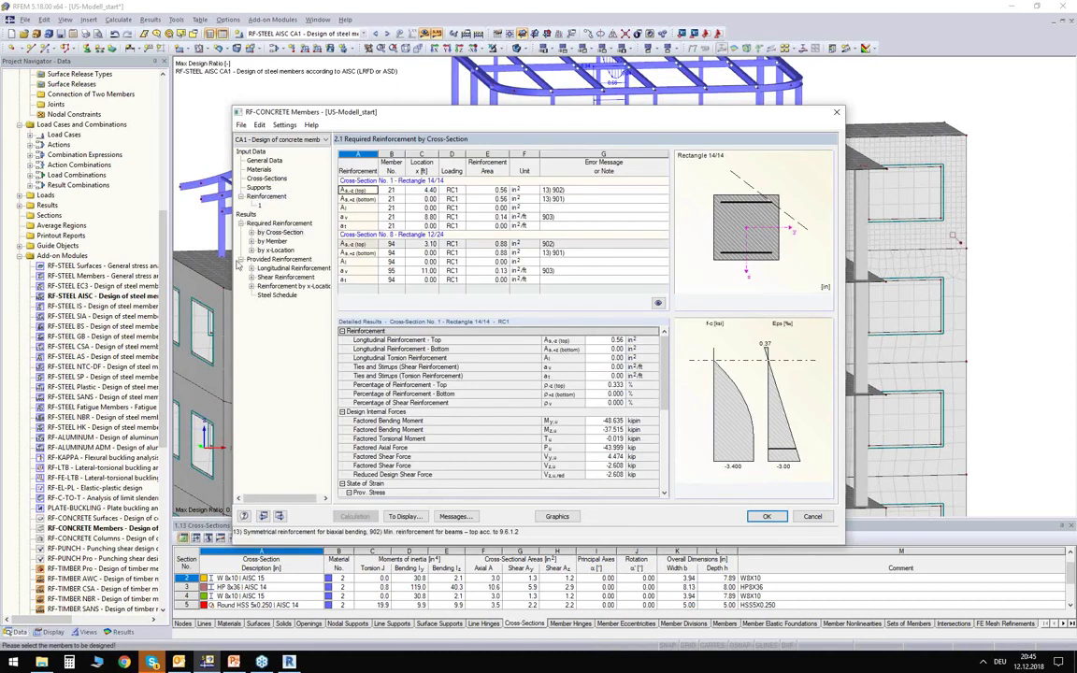
{"action": "left_click", "coordinate": [280, 232]}
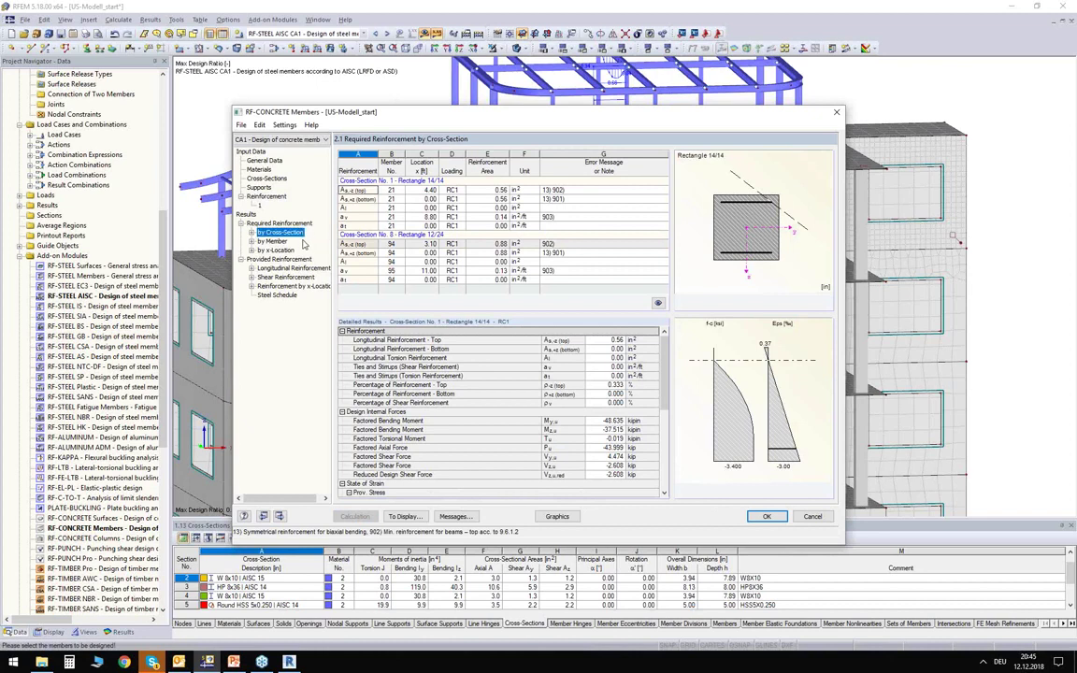
{"action": "left_click_drag", "start_coordinate": [489, 190], "coordinate": [484, 200]}
{"action": "left_click", "coordinate": [484, 192]}
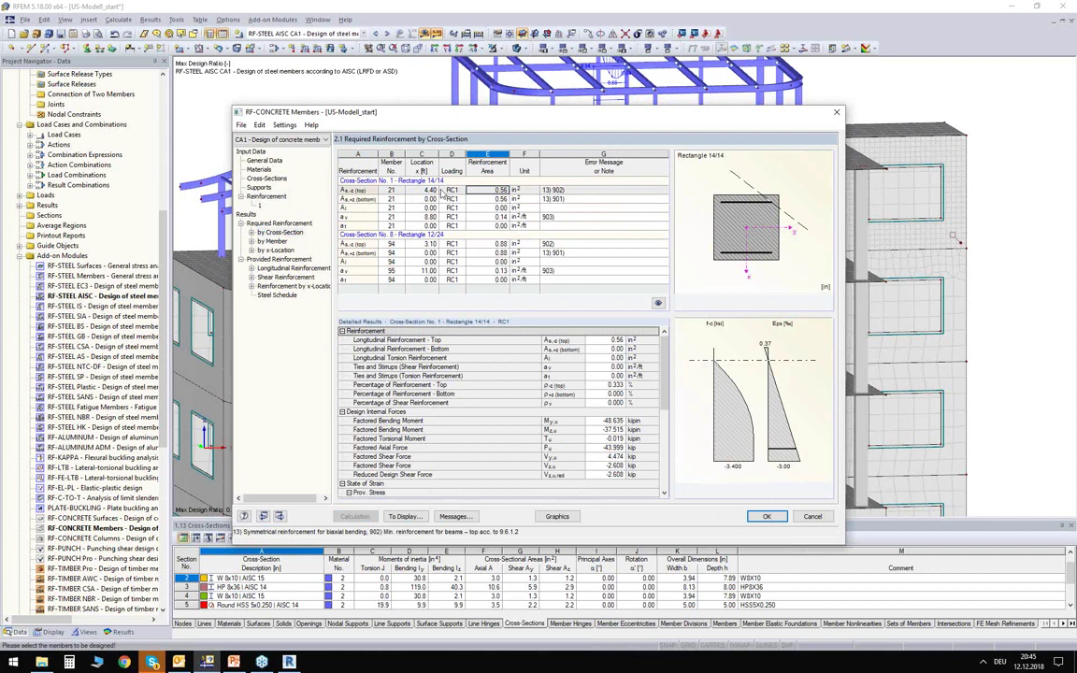
{"action": "left_click", "coordinate": [432, 191]}
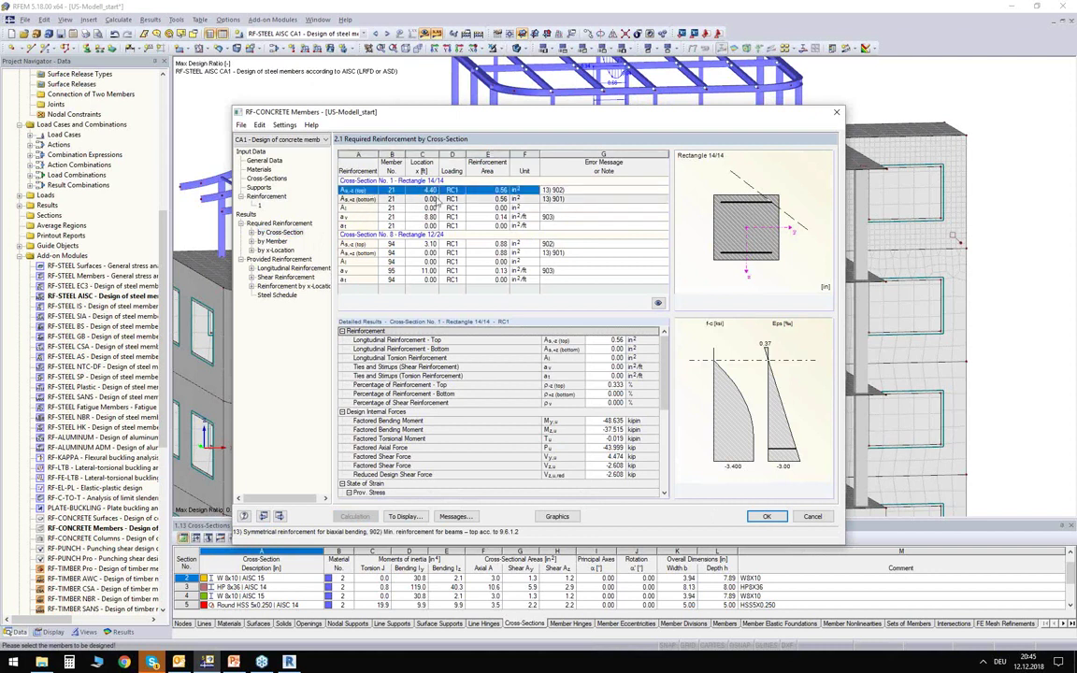
{"action": "left_click", "coordinate": [382, 199]}
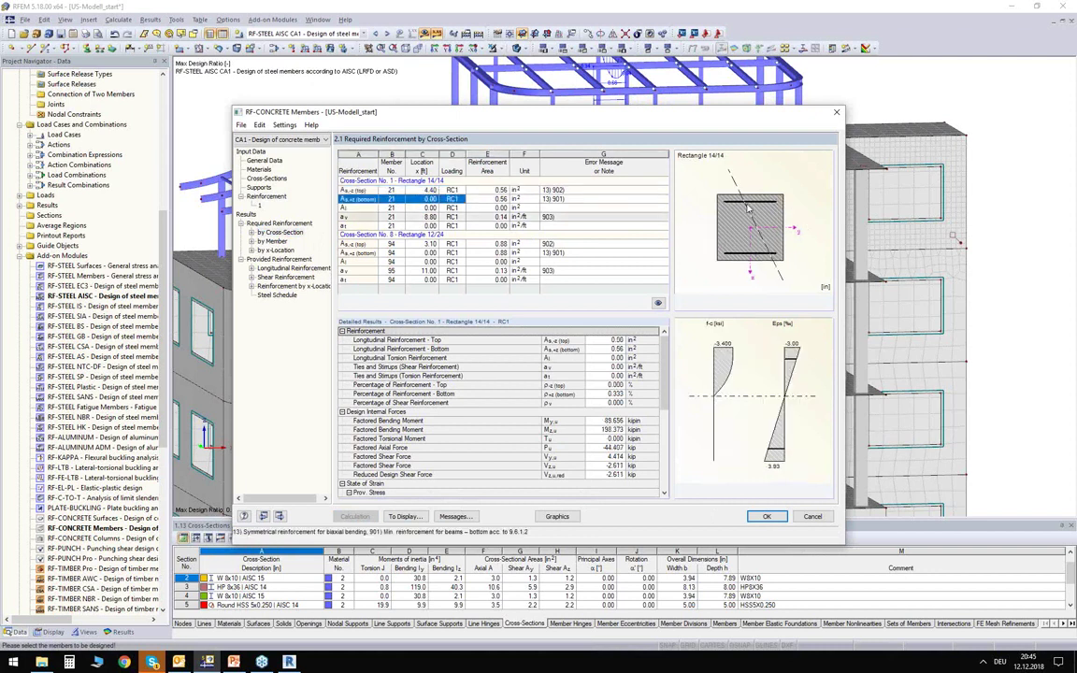
{"action": "left_click", "coordinate": [489, 216]}
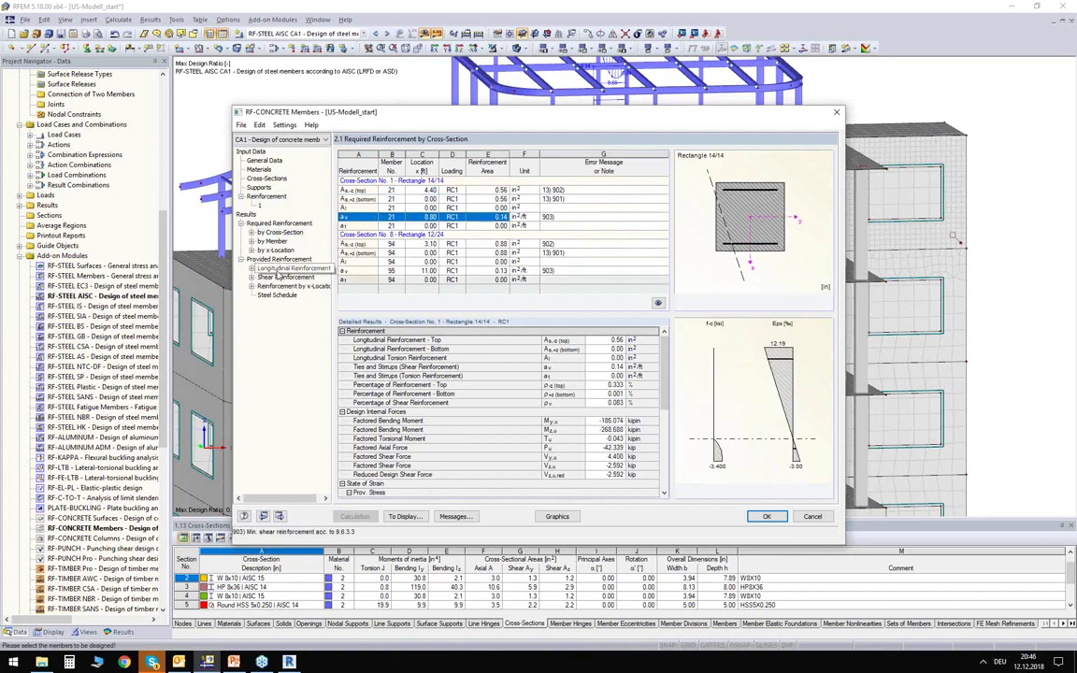
Examine the provided longitudinal reinforcement in the 3D preview, and accept the concrete design to return to the model.
{"action": "left_click", "coordinate": [280, 270]}
{"action": "middle_click_drag", "start_coordinate": [417, 391], "coordinate": [570, 387], "text": "ctrl"}
{"action": "scroll", "coordinate": [568, 402], "scroll_direction": "up", "scroll_amount": 3}
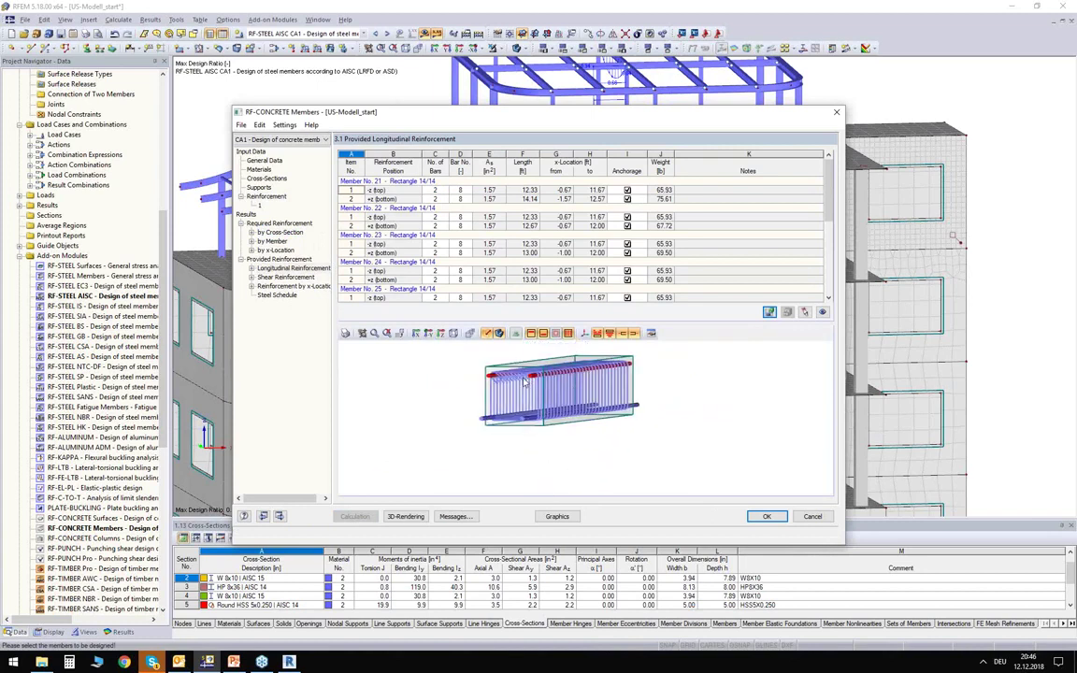
{"action": "left_click", "coordinate": [767, 517]}
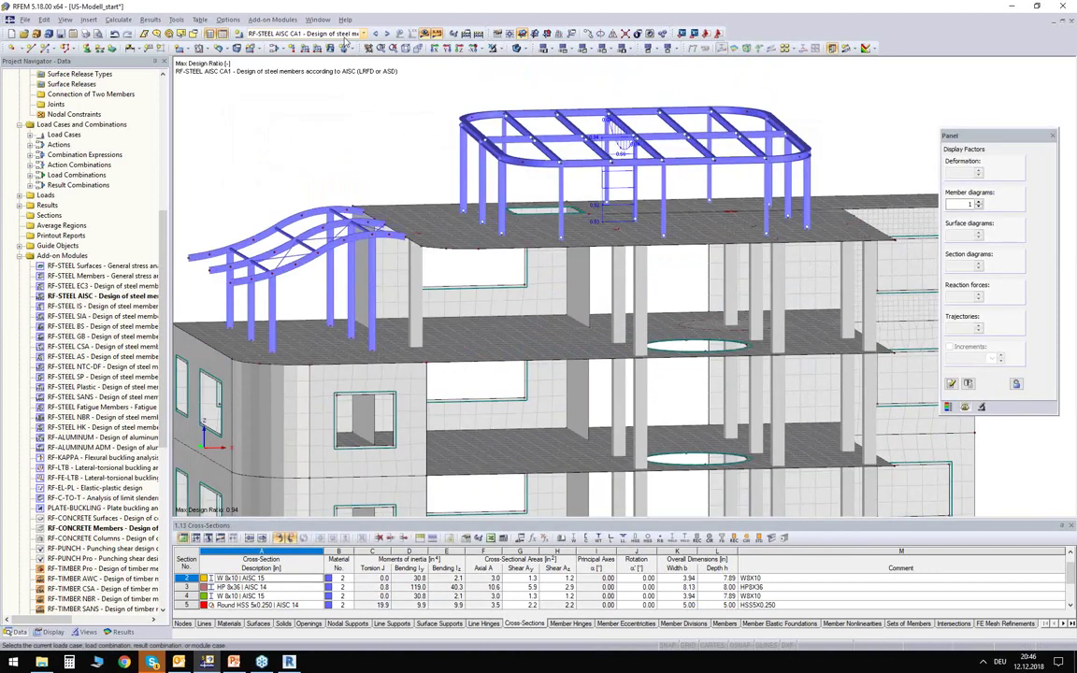
Show the RF-CONCRETE Members CA1 results, hide the required top and bottom reinforcement diagrams, and turn on the reinforcement rendering.
{"action": "left_click", "coordinate": [363, 34]}
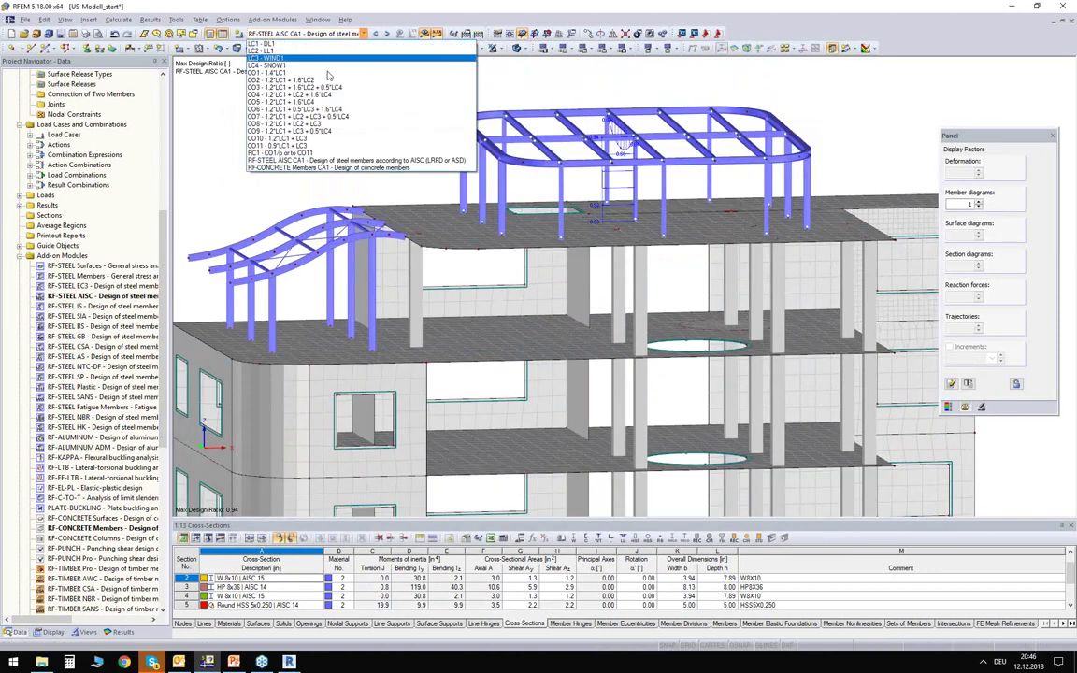
{"action": "left_click", "coordinate": [285, 169]}
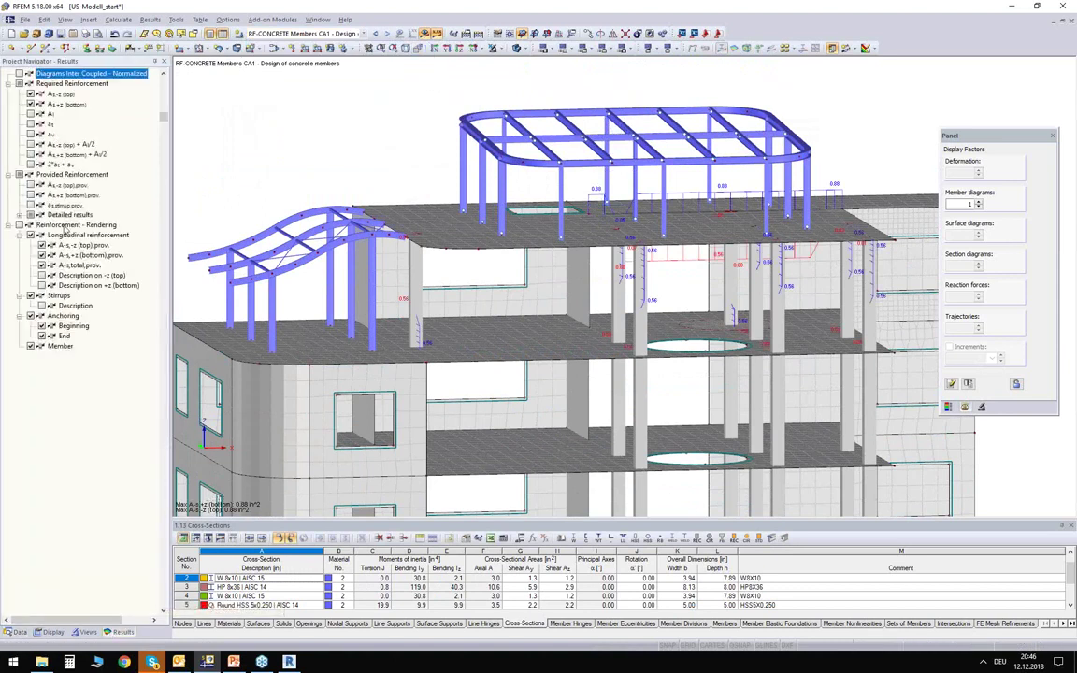
{"action": "left_click", "coordinate": [30, 94]}
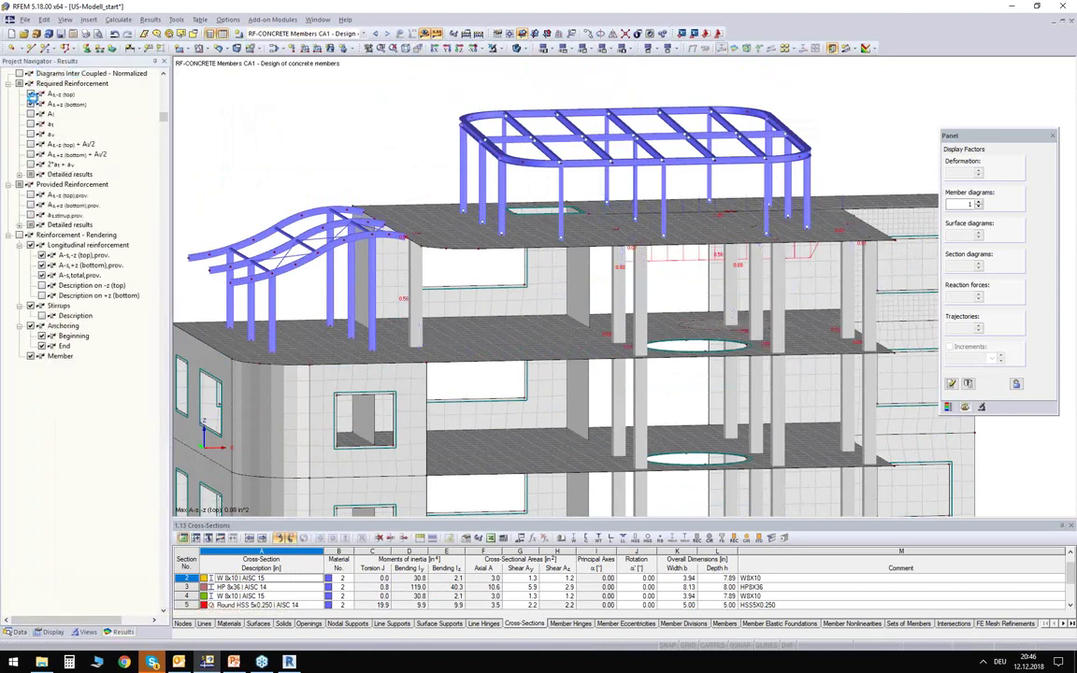
{"action": "left_click", "coordinate": [19, 214]}
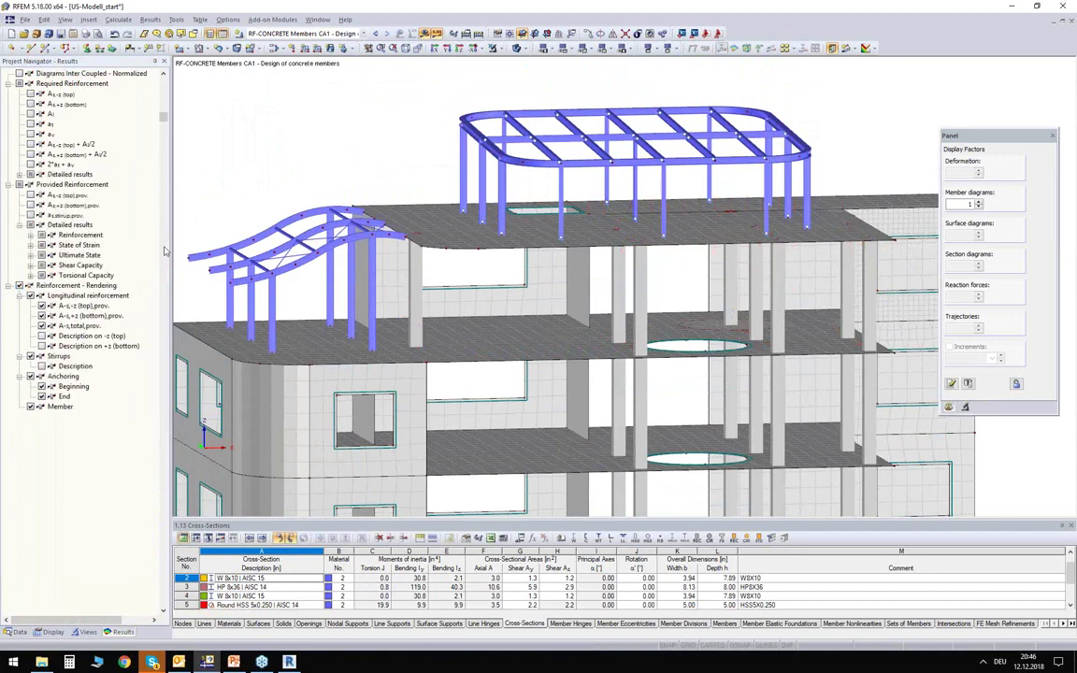
Examine the rendered longitudinal bars and stirrups in the top storey's concrete columns and beams at close range.
{"action": "middle_click_drag", "start_coordinate": [371, 187], "coordinate": [610, 175]}
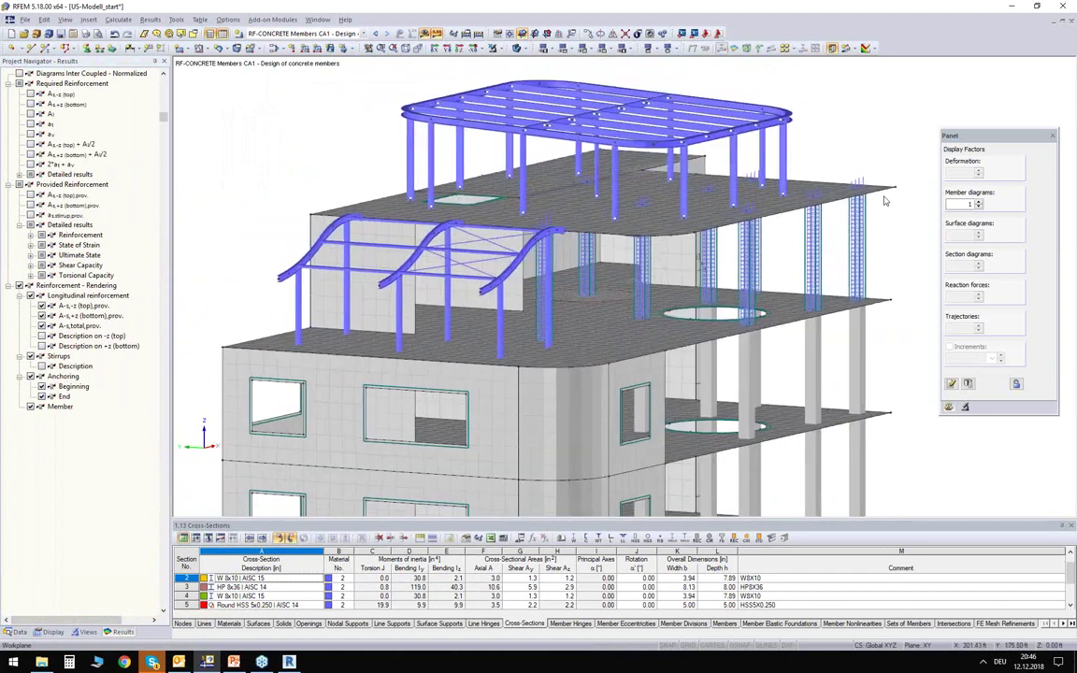
{"action": "scroll", "coordinate": [845, 226], "scroll_direction": "up", "scroll_amount": 6}
{"action": "scroll", "coordinate": [844, 225], "scroll_direction": "up", "scroll_amount": 6}
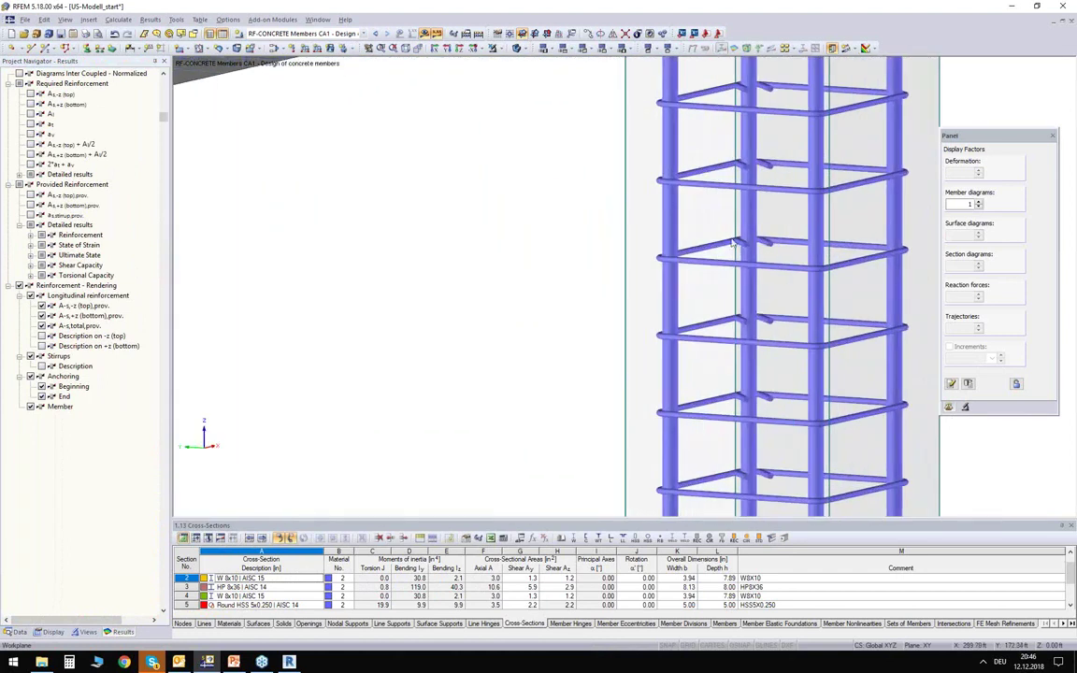
{"action": "scroll", "coordinate": [785, 203], "scroll_direction": "down", "scroll_amount": 5}
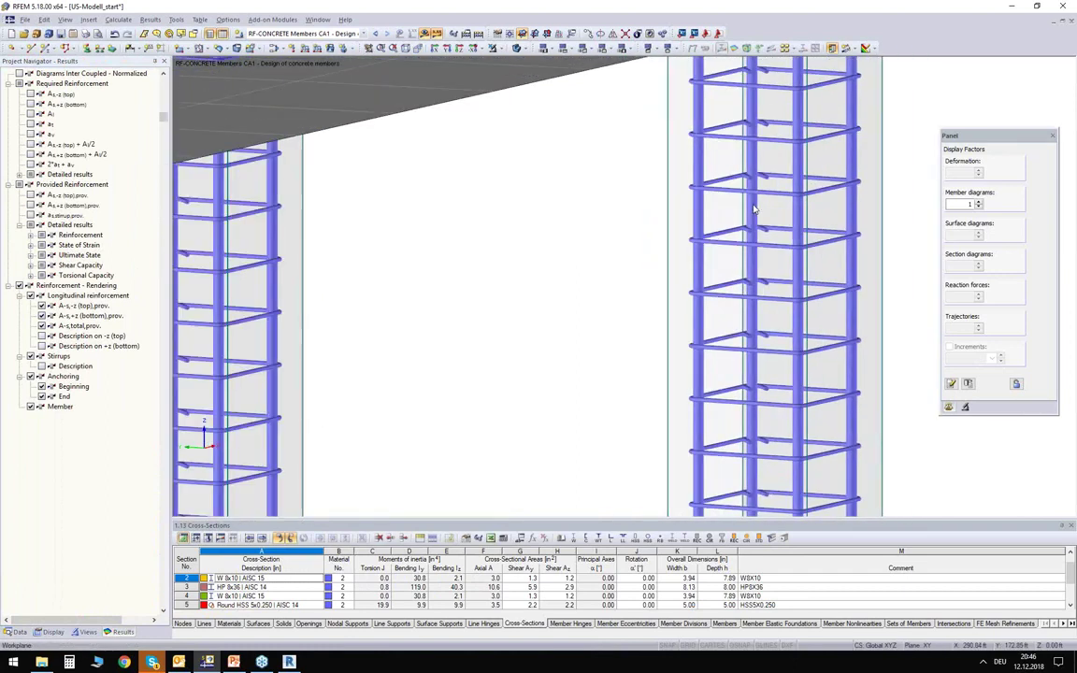
{"action": "scroll", "coordinate": [801, 179], "scroll_direction": "down", "scroll_amount": 6}
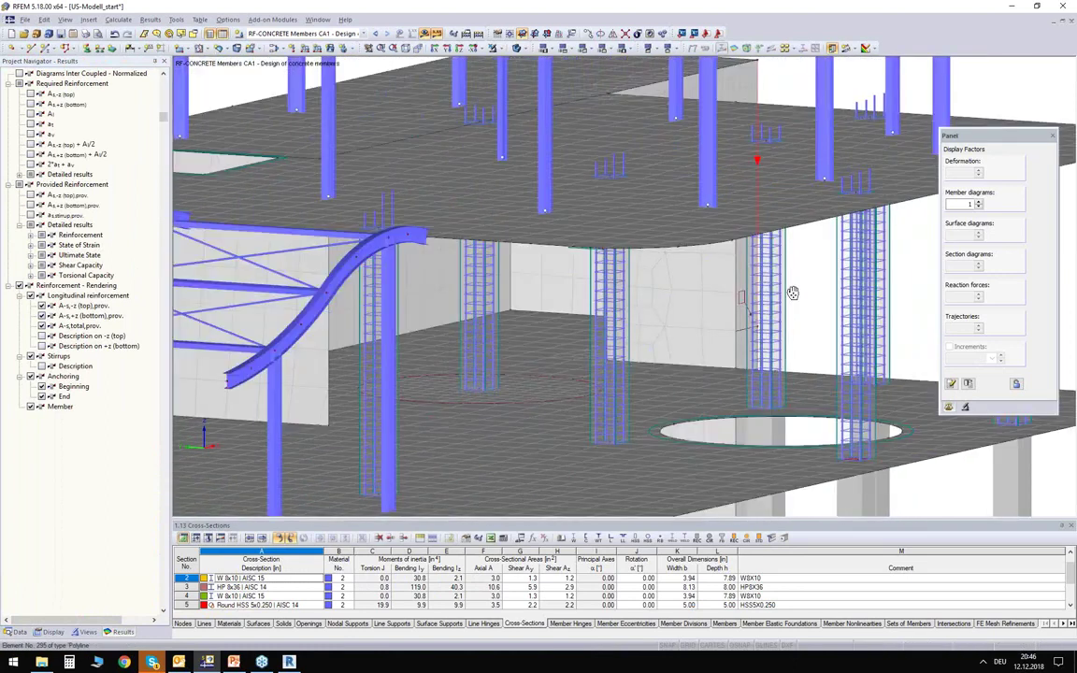
{"action": "middle_click_drag", "start_coordinate": [793, 294], "coordinate": [407, 223]}
{"action": "scroll", "coordinate": [581, 183], "scroll_direction": "up", "scroll_amount": 3}
{"action": "middle_click_drag", "start_coordinate": [582, 183], "coordinate": [625, 303], "text": "ctrl"}
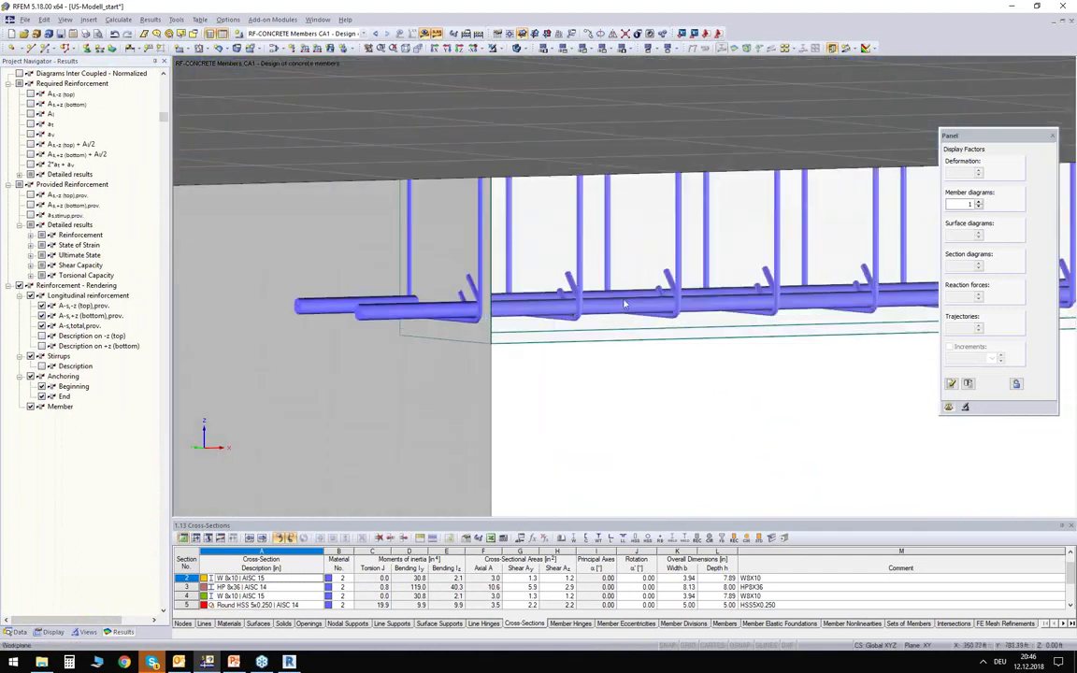
Examine the rendered stirrups and longitudinal bars at the end of the top-storey beam, and look over the building's reinforced storey.
{"action": "scroll", "coordinate": [585, 303], "scroll_direction": "up", "scroll_amount": 2}
{"action": "scroll", "coordinate": [560, 290], "scroll_direction": "down", "scroll_amount": 1}
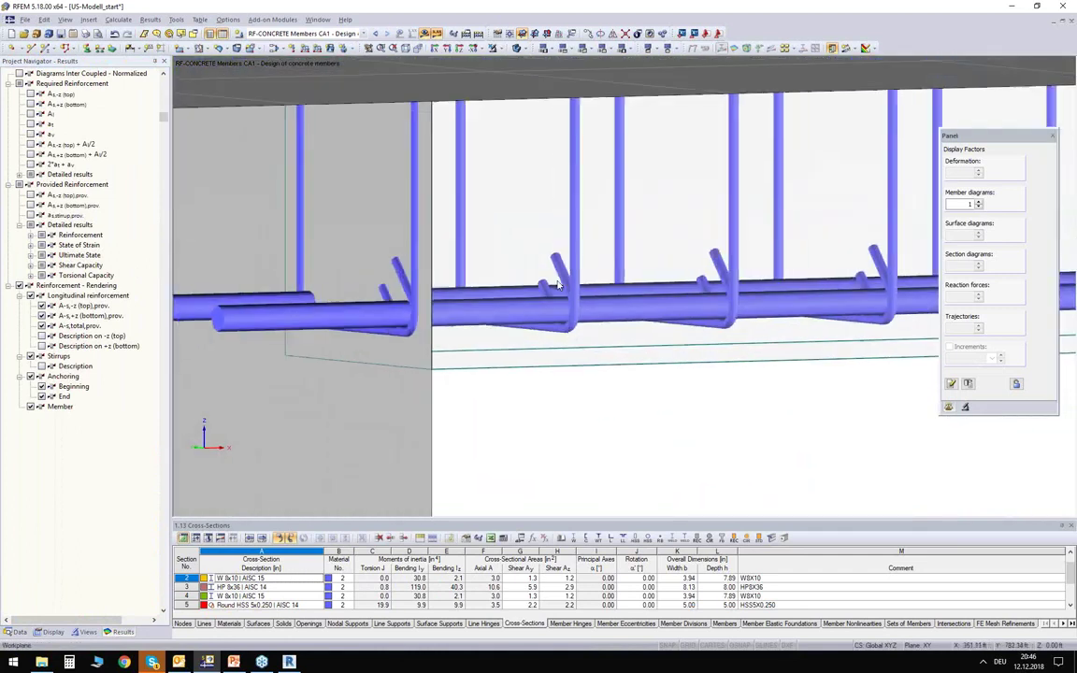
{"action": "scroll", "coordinate": [530, 295], "scroll_direction": "down", "scroll_amount": 1}
{"action": "scroll", "coordinate": [530, 295], "scroll_direction": "down", "scroll_amount": 1}
{"action": "middle_click_drag", "start_coordinate": [530, 296], "coordinate": [479, 327], "text": "ctrl"}
{"action": "scroll", "coordinate": [480, 327], "scroll_direction": "down", "scroll_amount": 2}
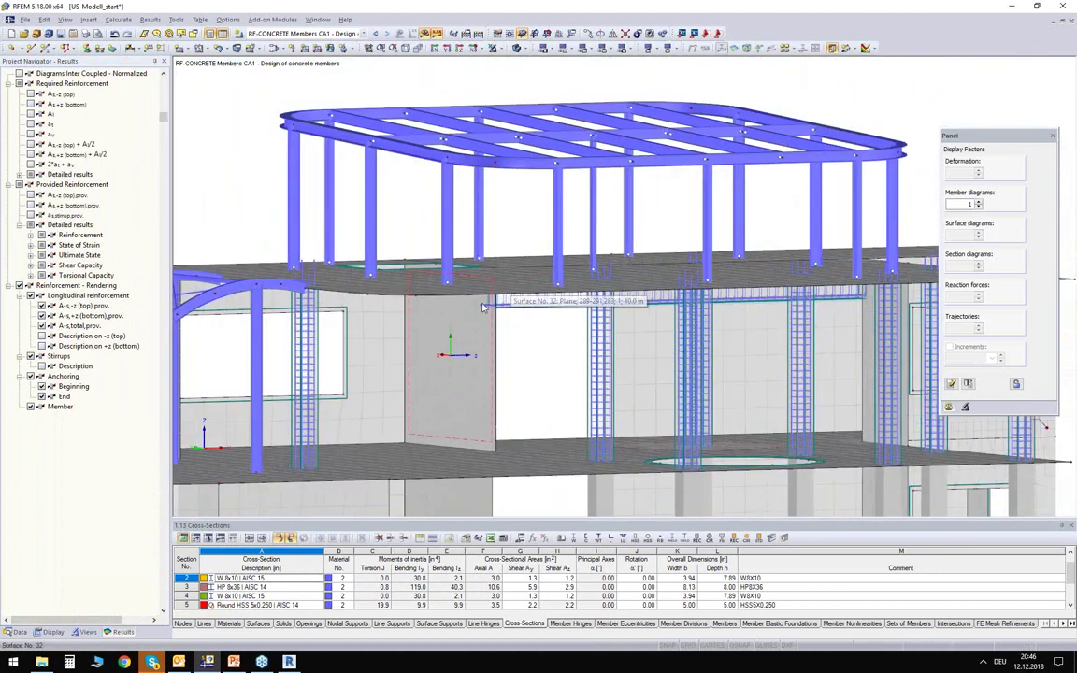
{"action": "scroll", "coordinate": [533, 304], "scroll_direction": "down", "scroll_amount": 1}
{"action": "middle_click_drag", "start_coordinate": [538, 306], "coordinate": [563, 312], "text": "ctrl"}
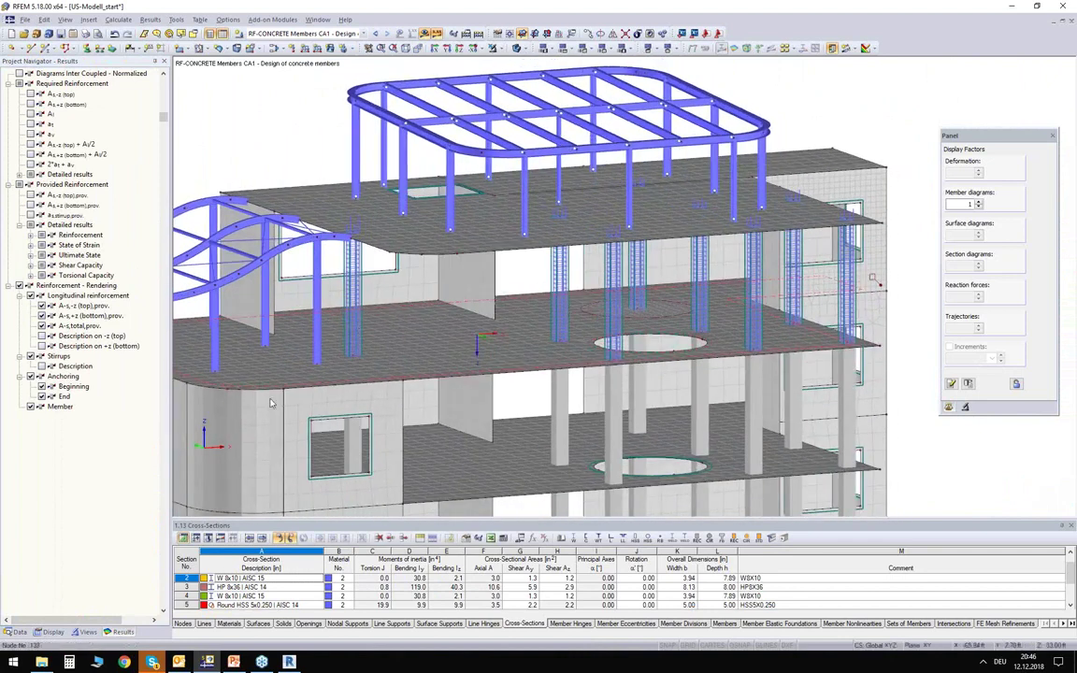
{"action": "middle_click_drag", "start_coordinate": [475, 246], "coordinate": [505, 216], "text": "ctrl"}
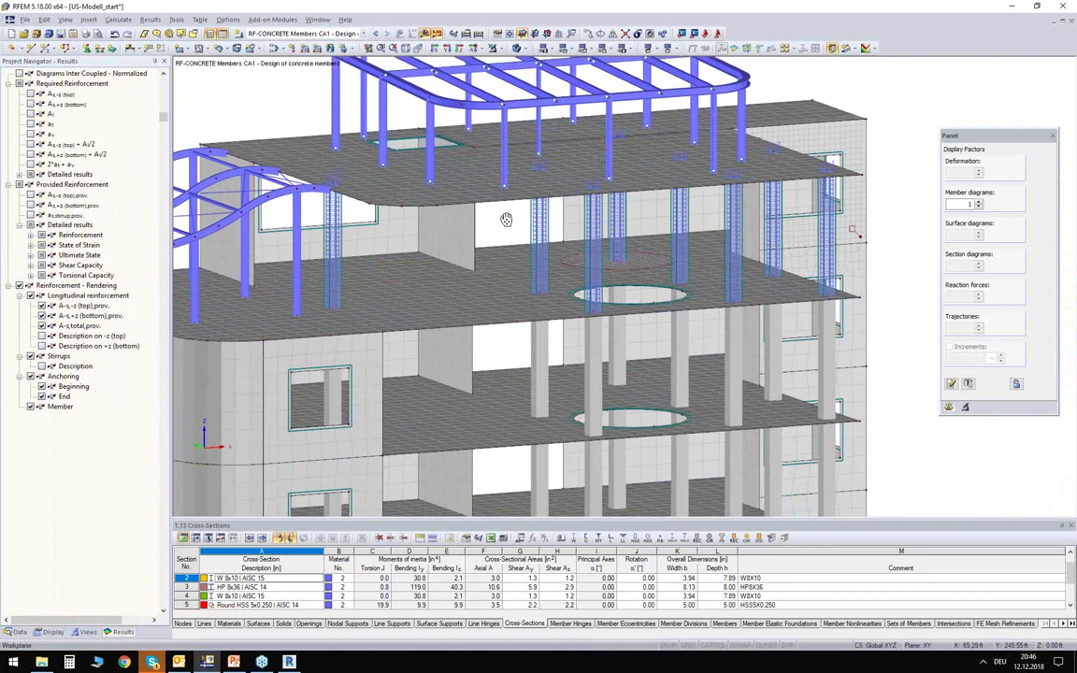
Switch to Revit and prepare an RFEM model import that updates the existing structure without limiting the transfer to selected objects.
{"action": "left_click", "coordinate": [289, 662]}
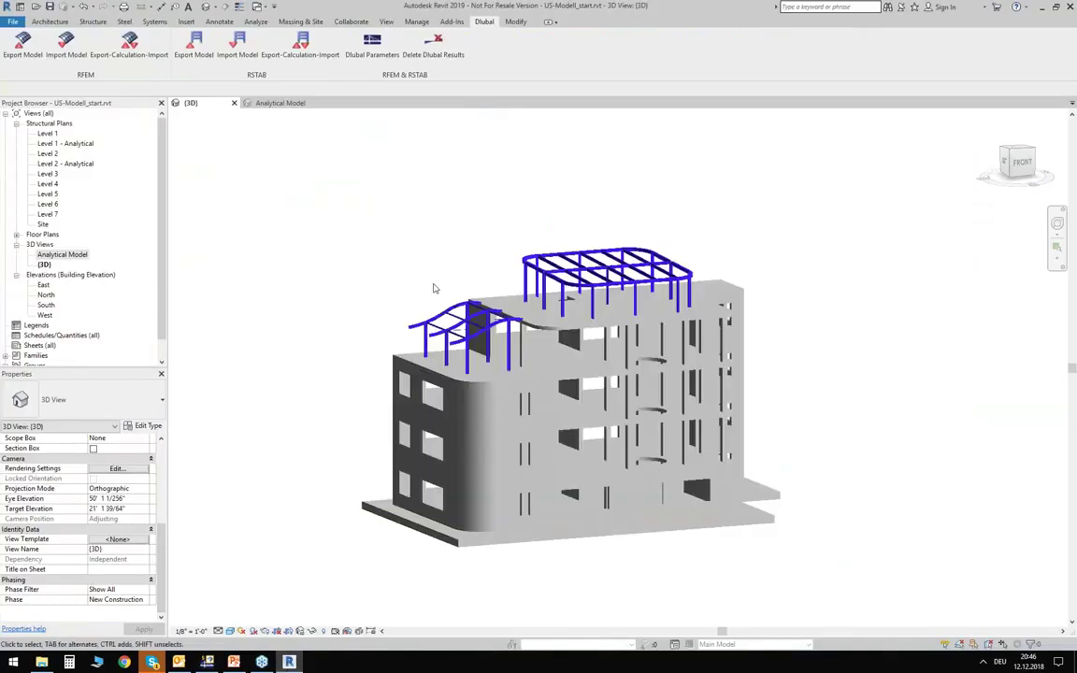
{"action": "middle_click_drag", "start_coordinate": [431, 246], "coordinate": [388, 318], "text": "shift"}
{"action": "left_click", "coordinate": [66, 45]}
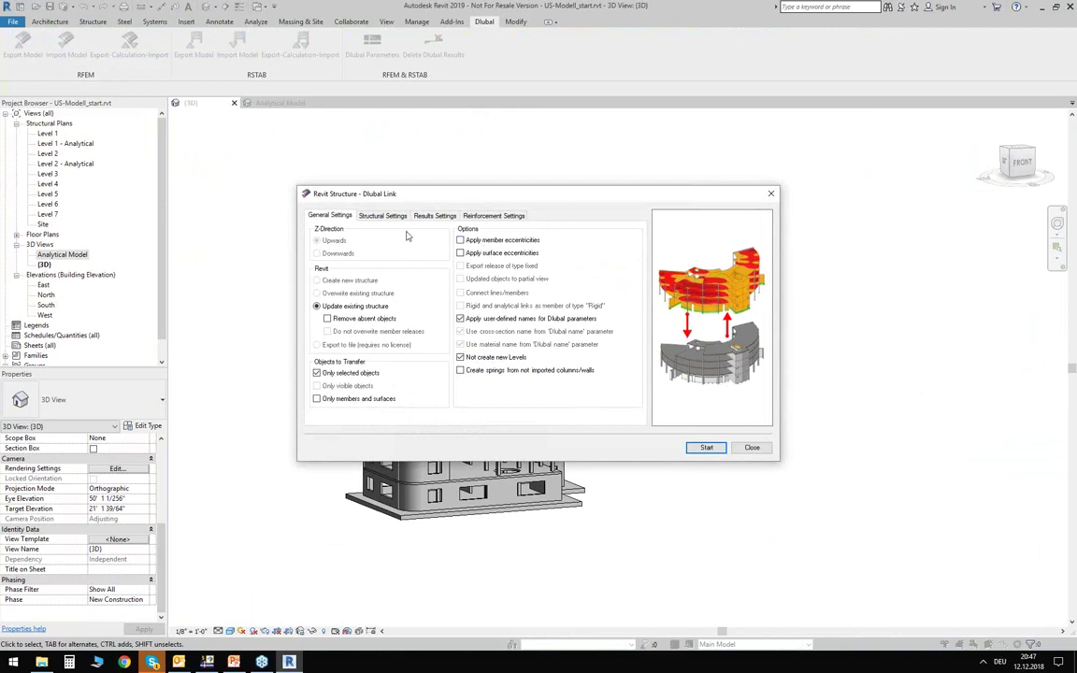
{"action": "left_click", "coordinate": [330, 374]}
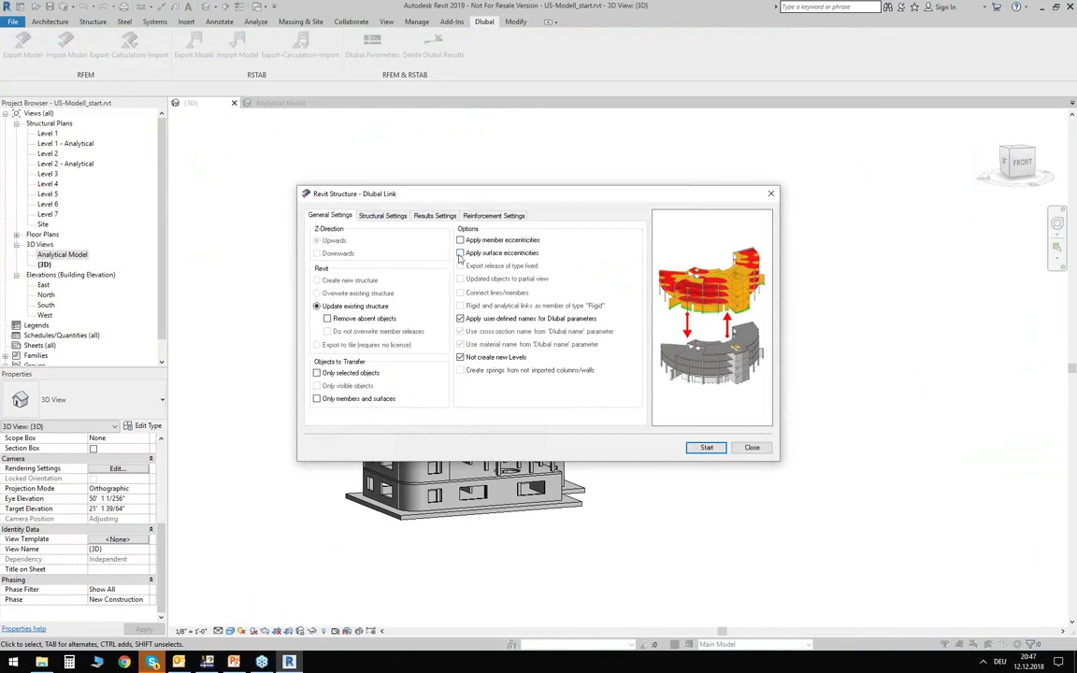
Review the structural and results settings, enable importing member longitudinal reinforcement and stirrups into views, run the import, and dismiss its report.
{"action": "left_click", "coordinate": [383, 216]}
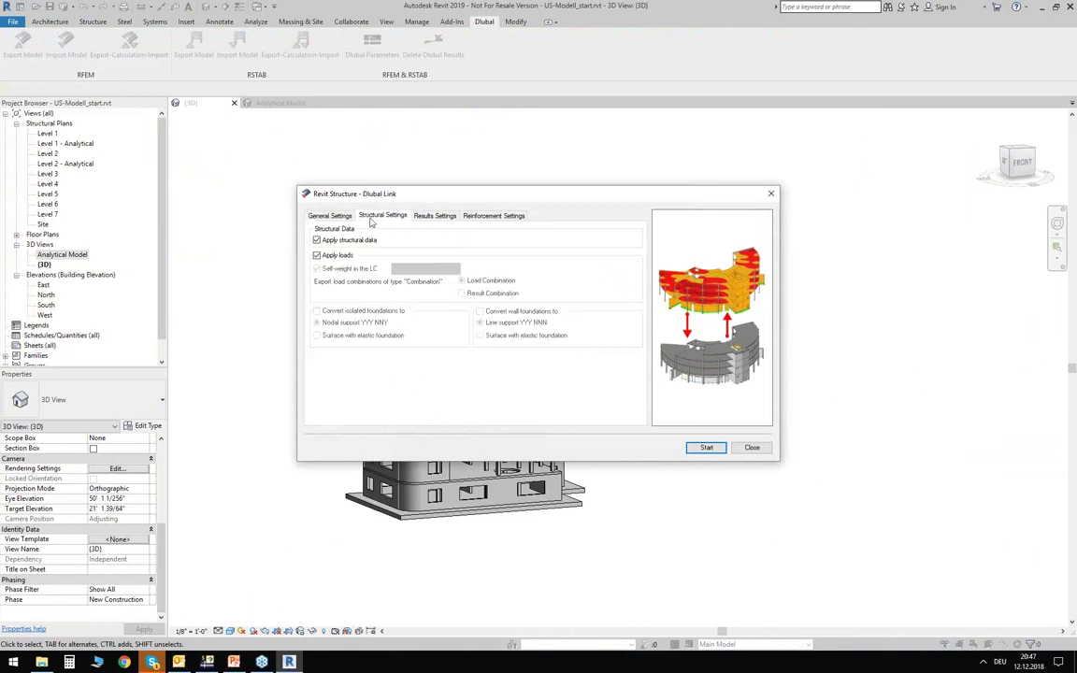
{"action": "left_click", "coordinate": [436, 216]}
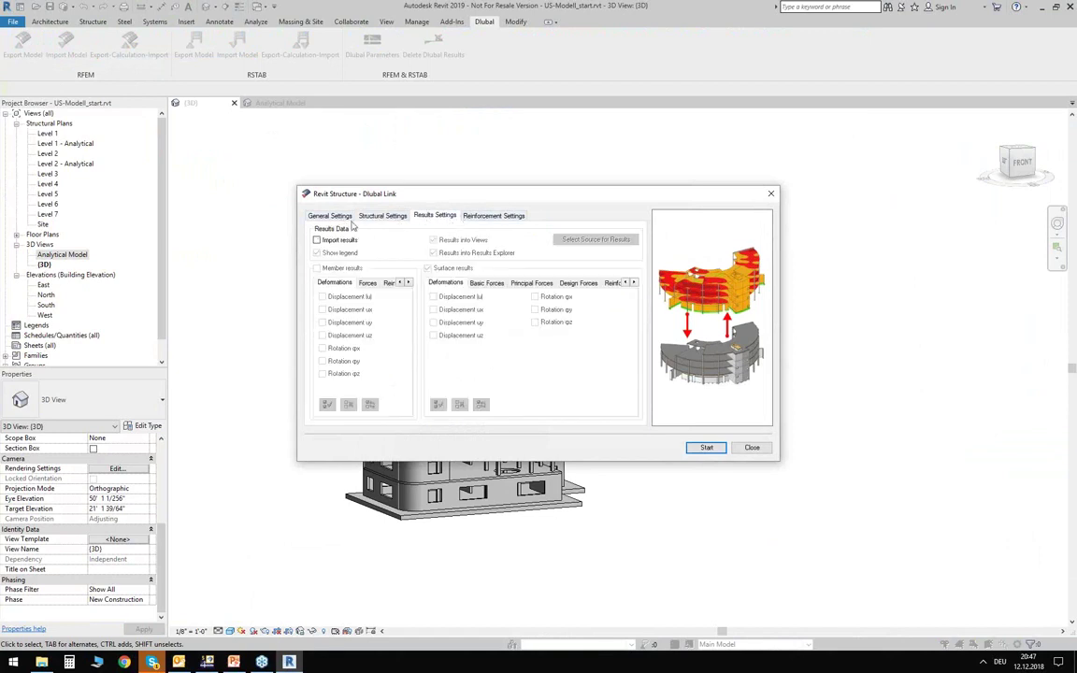
{"action": "left_click", "coordinate": [496, 217]}
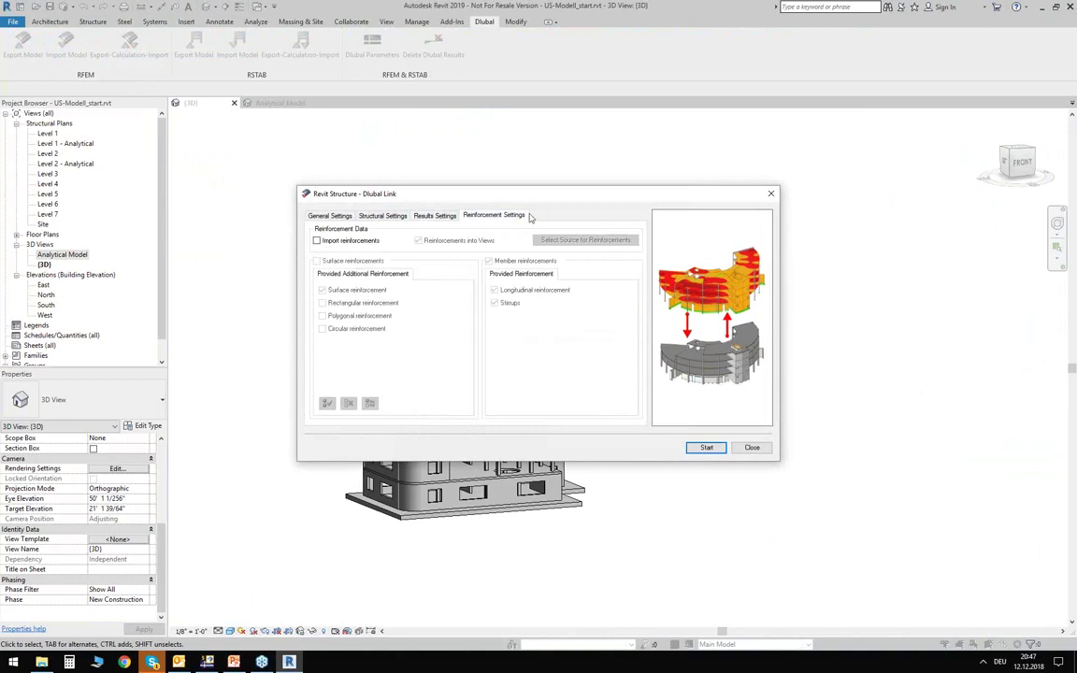
{"action": "left_click", "coordinate": [317, 241]}
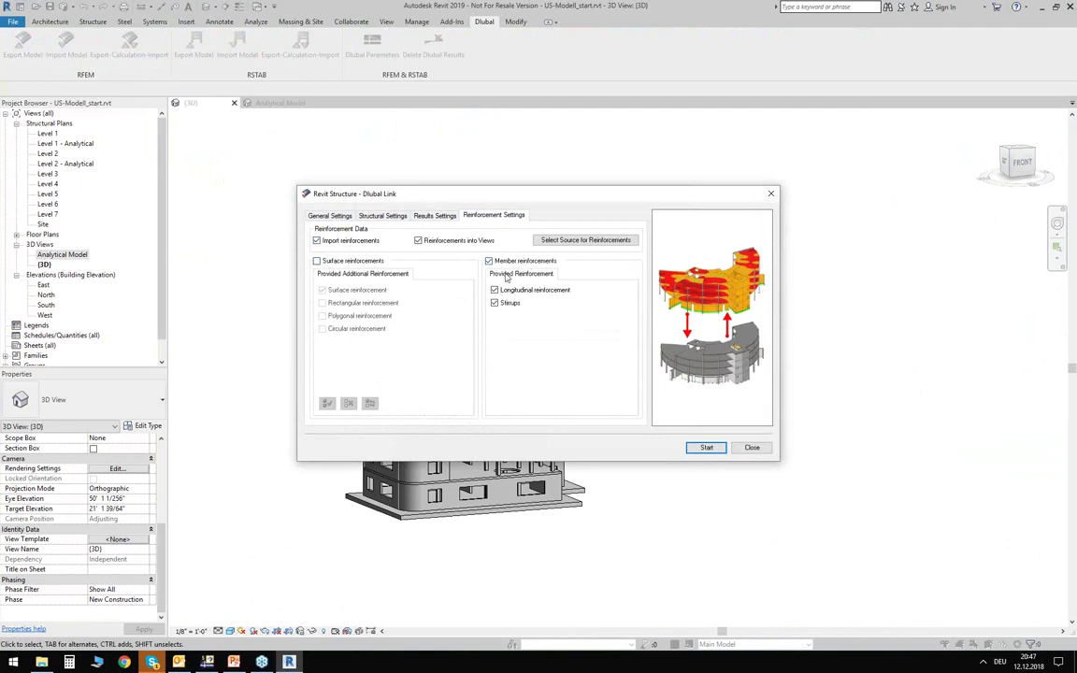
{"action": "left_click", "coordinate": [707, 448]}
{"action": "left_click_drag", "start_coordinate": [532, 235], "coordinate": [505, 250]}
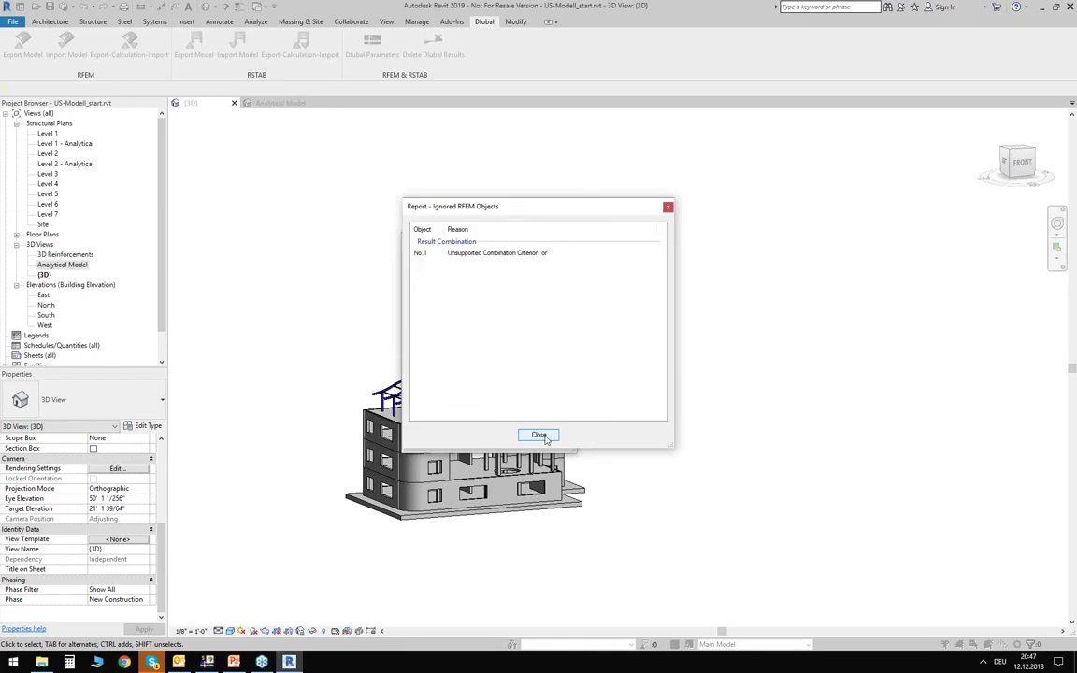
{"action": "left_click", "coordinate": [541, 437]}
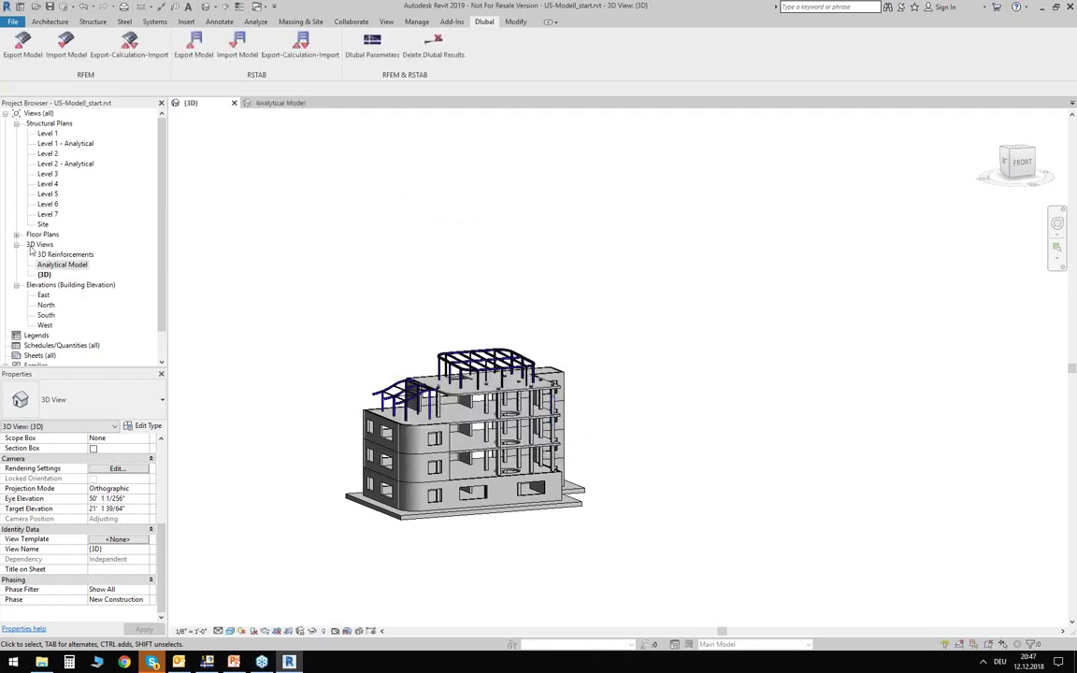
Open the 3D Reinforcements view and examine the imported bars and stirrups in the top-storey columns and beams.
{"action": "double_click", "coordinate": [63, 254]}
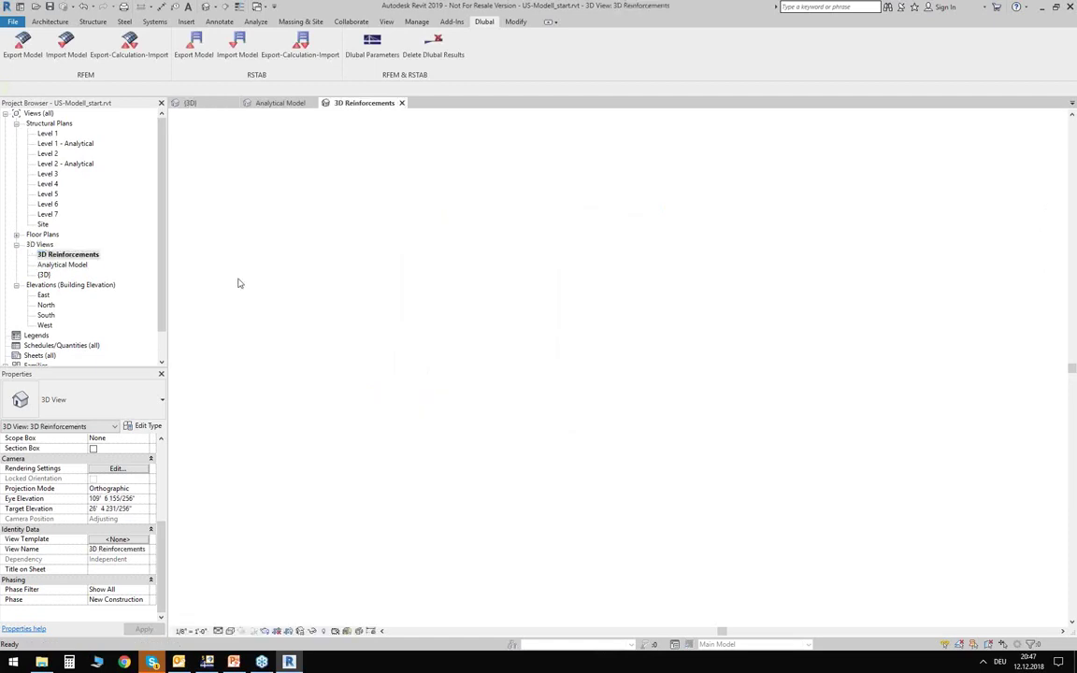
{"action": "middle_click_drag", "start_coordinate": [474, 515], "coordinate": [680, 466], "text": "shift"}
{"action": "scroll", "coordinate": [638, 332], "scroll_direction": "up", "scroll_amount": 2}
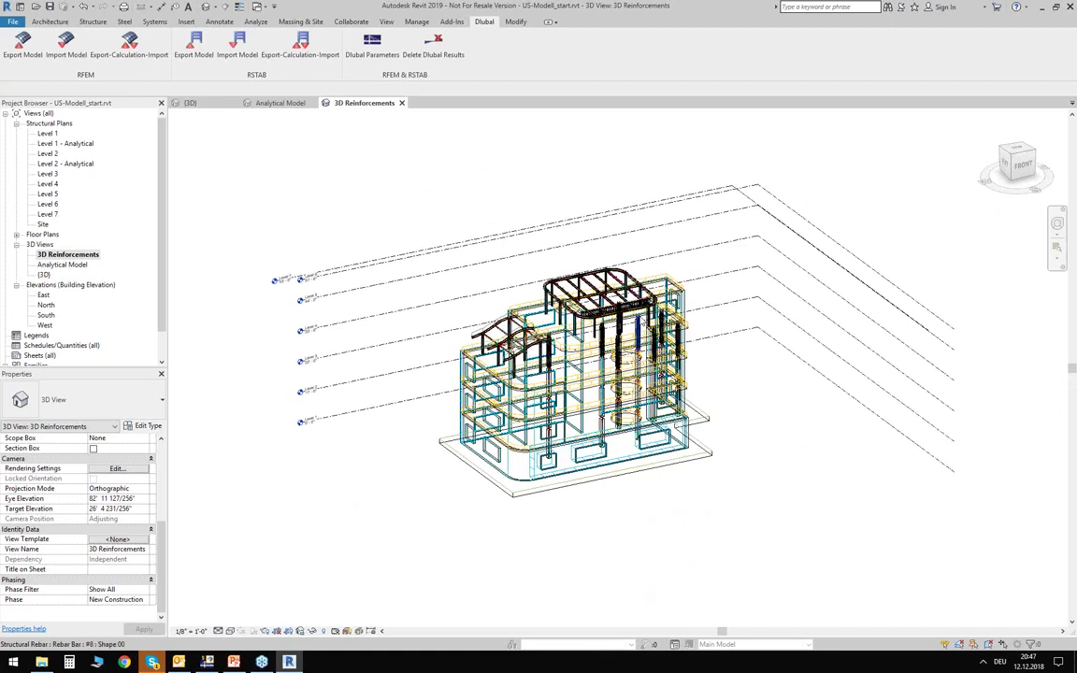
{"action": "scroll", "coordinate": [648, 324], "scroll_direction": "up", "scroll_amount": 8}
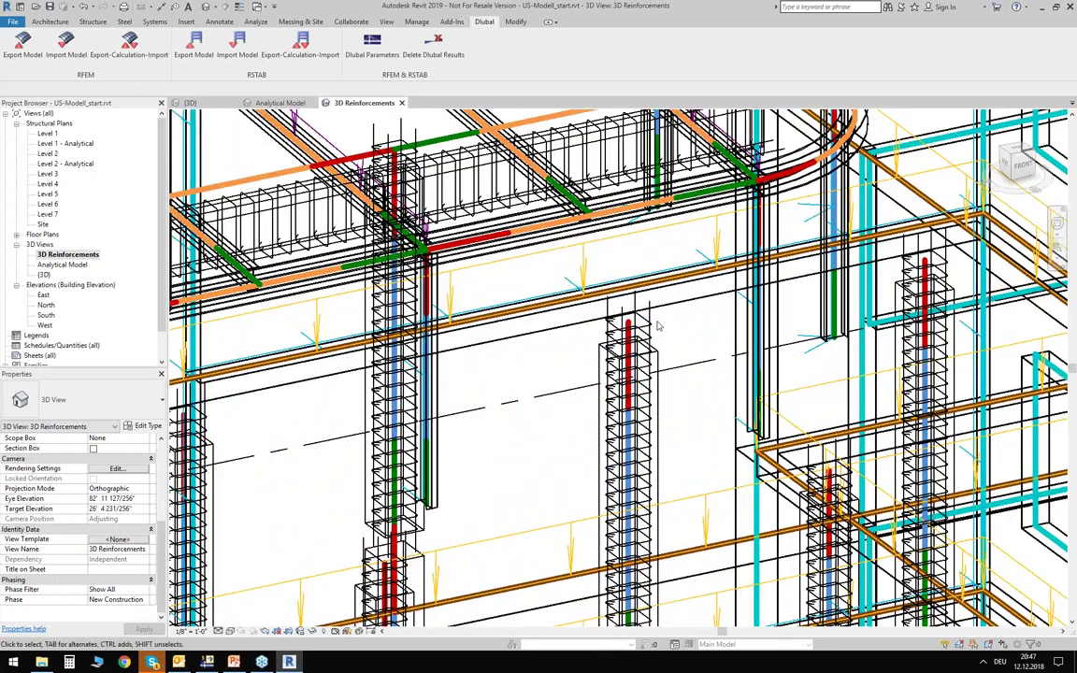
{"action": "scroll", "coordinate": [648, 325], "scroll_direction": "up", "scroll_amount": 3}
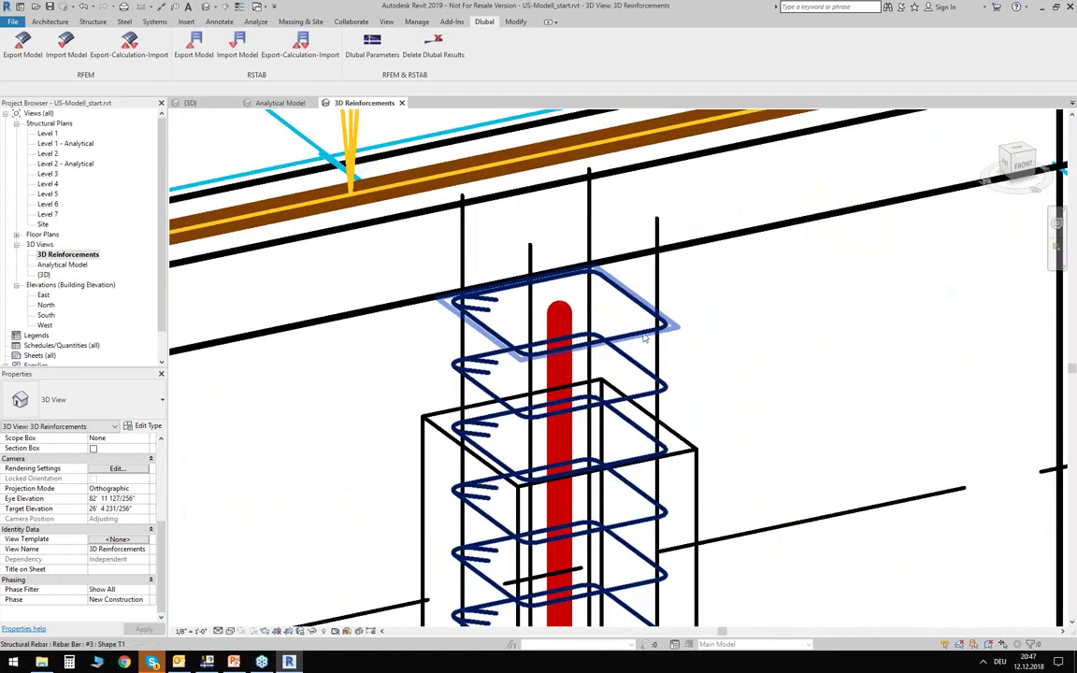
{"action": "scroll", "coordinate": [677, 314], "scroll_direction": "down", "scroll_amount": 10}
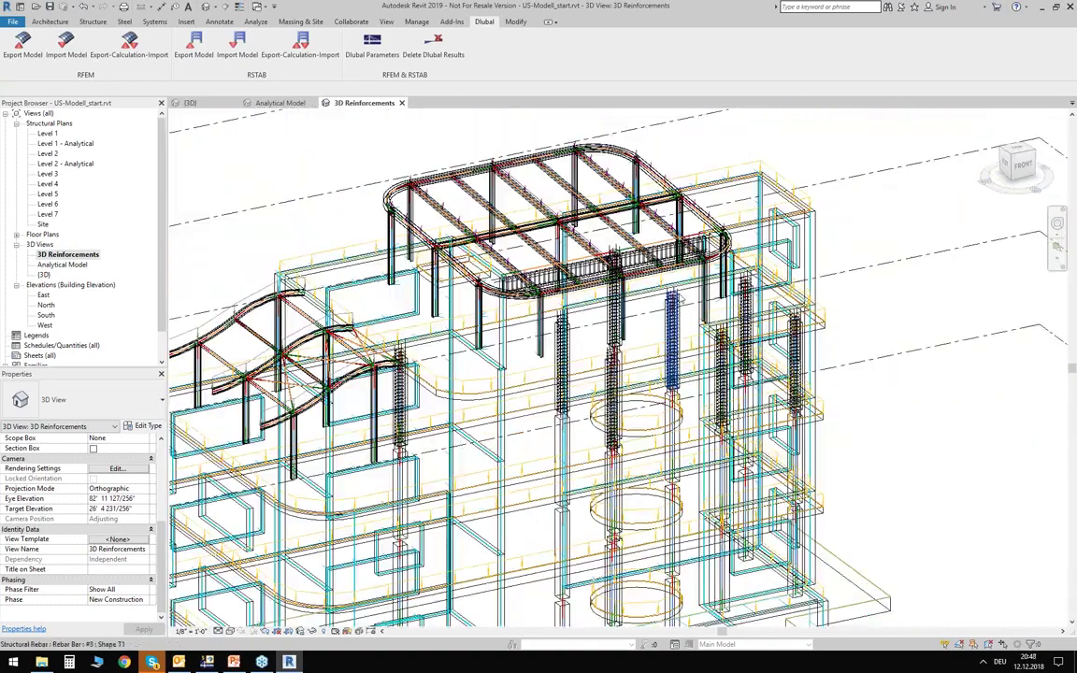
{"action": "scroll", "coordinate": [682, 297], "scroll_direction": "down", "scroll_amount": 3}
Select the building's upper part, filter to Structural Rebar, and show the rebar unobscured and as solid in the 3D Reinforcements view.
{"action": "middle_click_drag", "start_coordinate": [824, 410], "coordinate": [618, 278], "text": "shift"}
{"action": "left_click_drag", "start_coordinate": [316, 138], "coordinate": [814, 384]}
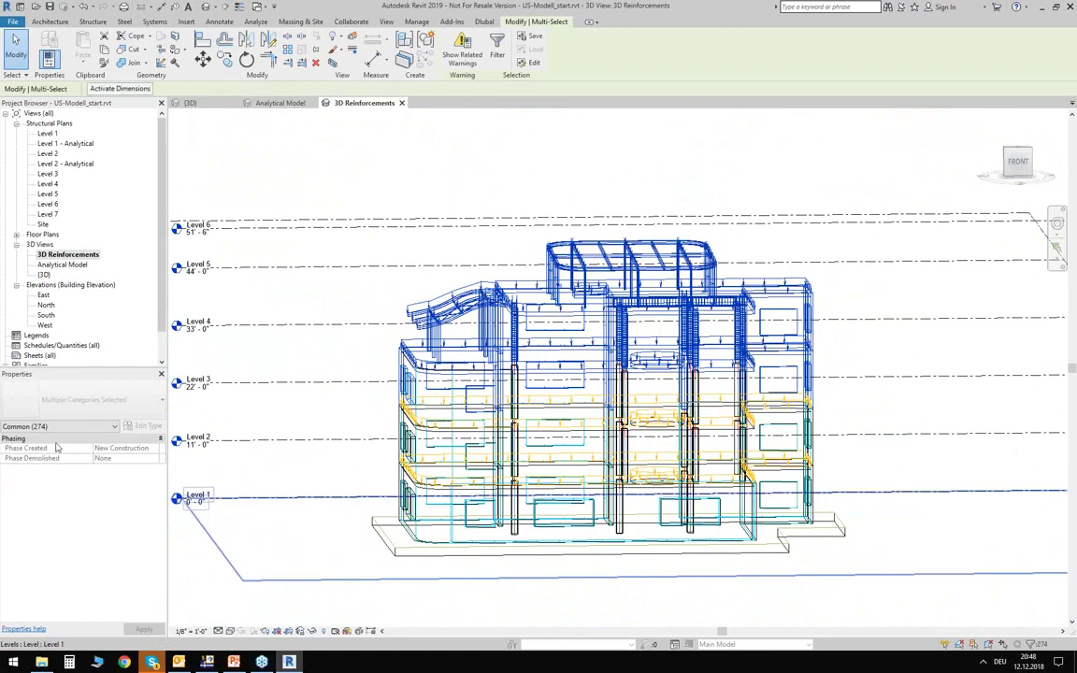
{"action": "left_click", "coordinate": [56, 426]}
{"action": "left_click", "coordinate": [34, 547]}
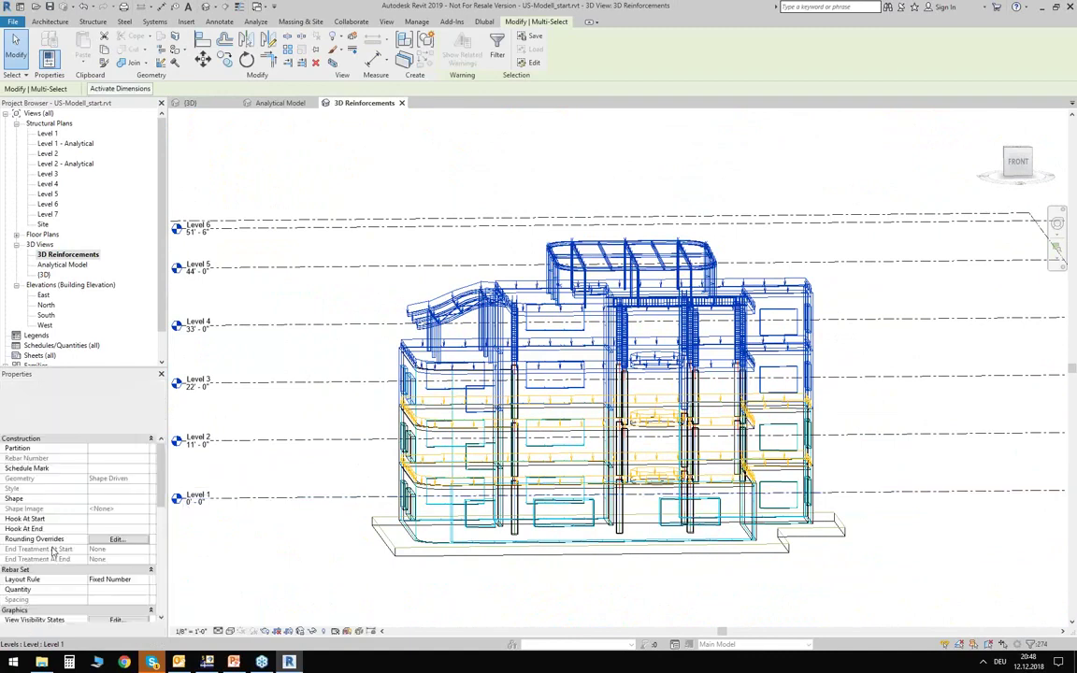
{"action": "scroll", "coordinate": [139, 550], "scroll_direction": "down", "scroll_amount": 3}
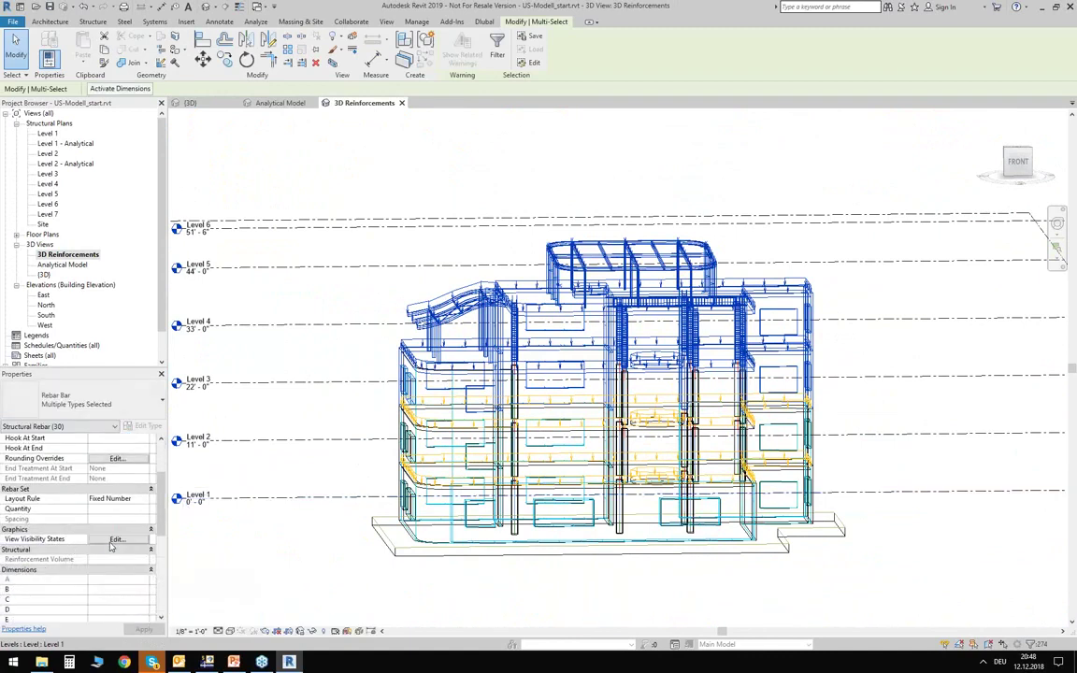
{"action": "left_click", "coordinate": [116, 539]}
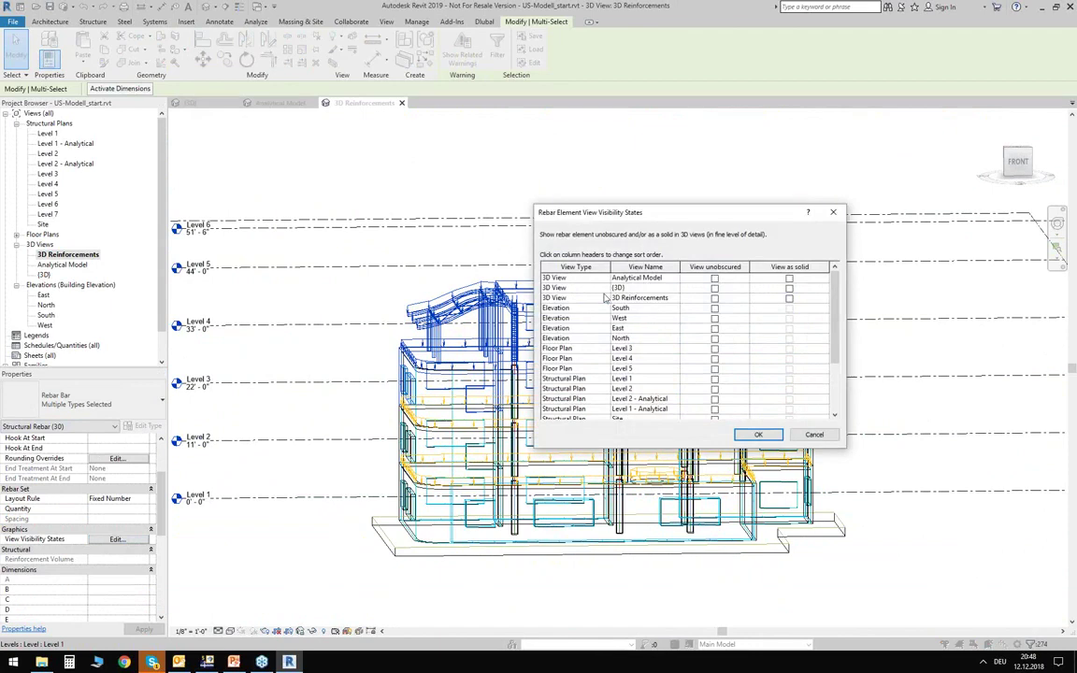
{"action": "left_click", "coordinate": [715, 300]}
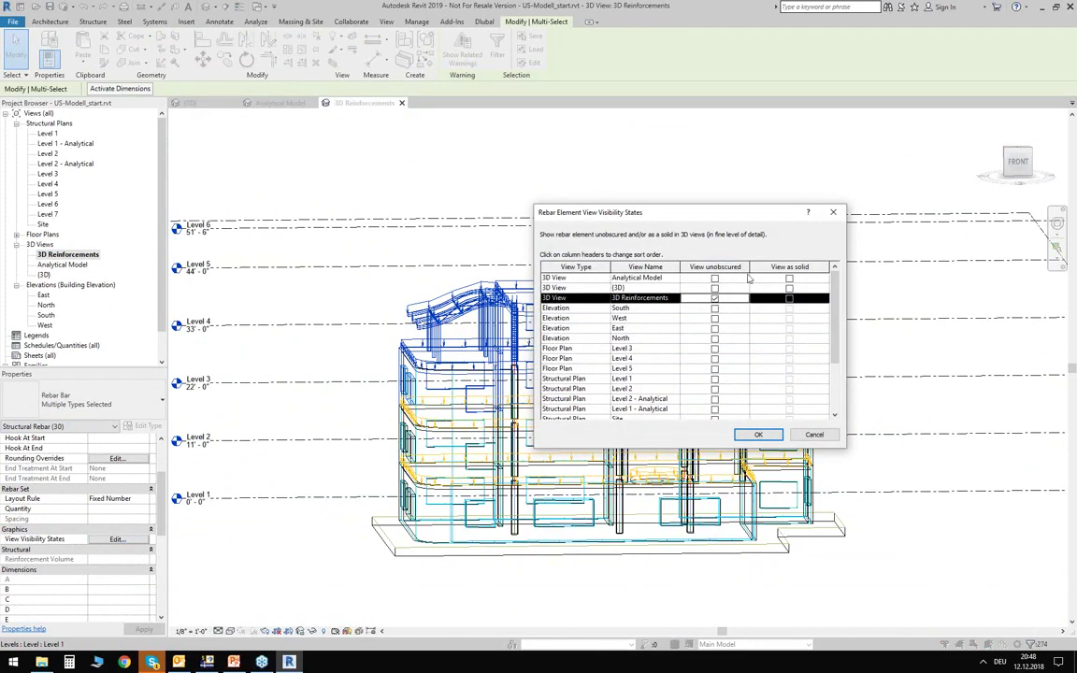
{"action": "left_click", "coordinate": [791, 298]}
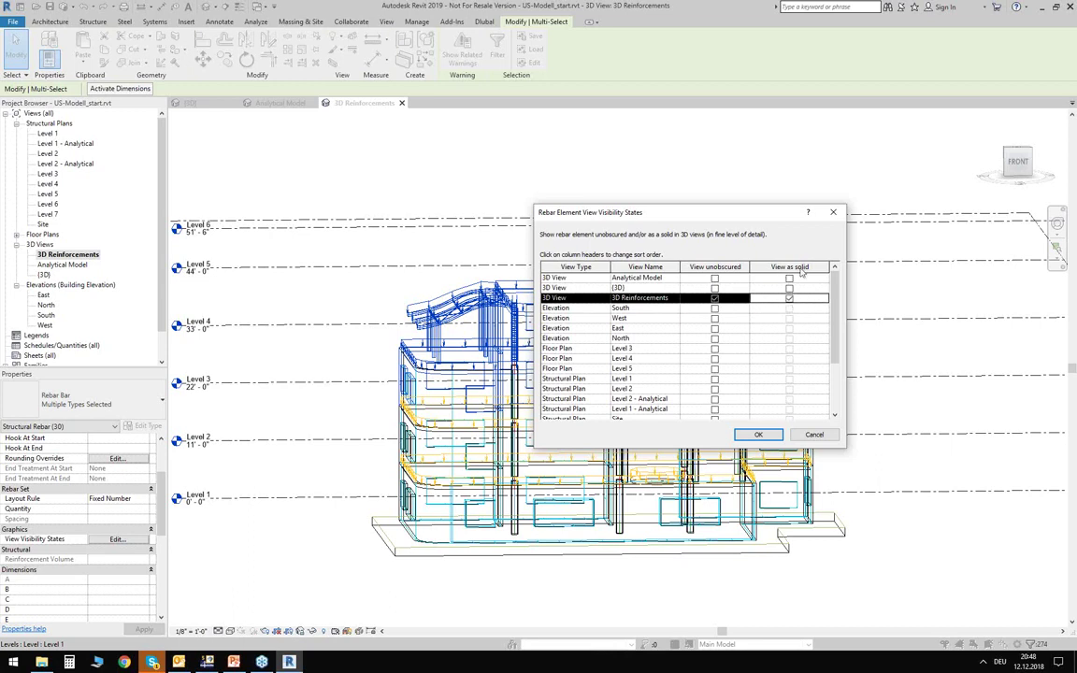
{"action": "left_click", "coordinate": [758, 435]}
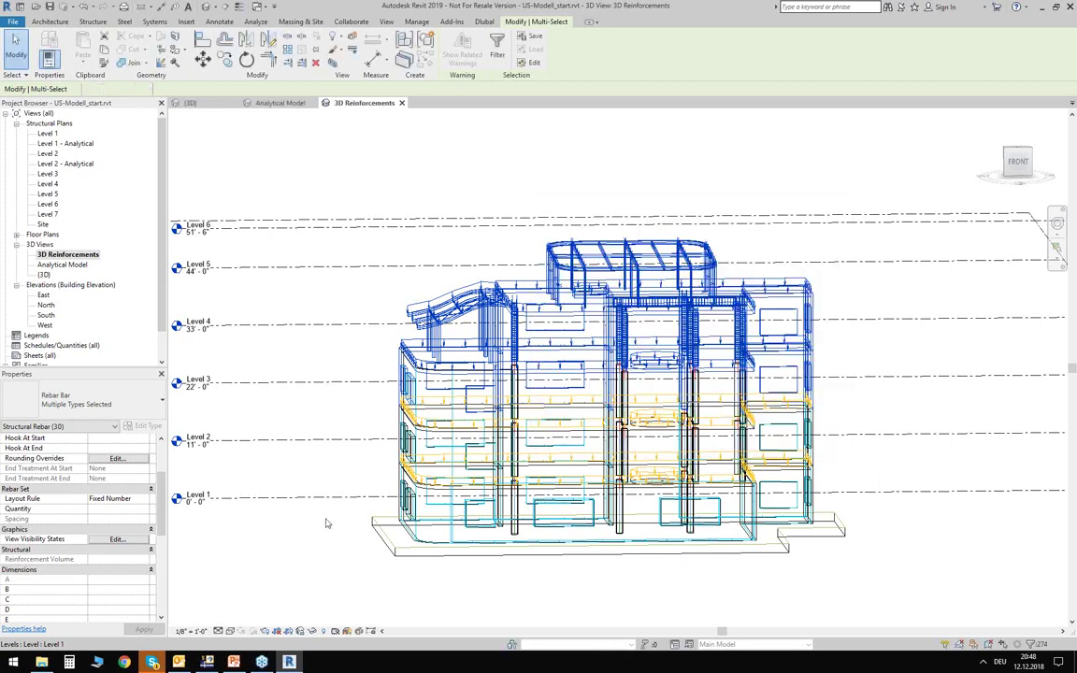
Set the 3D Reinforcements view to Fine detail level with the Shaded visual style, and clear the selection.
{"action": "left_click", "coordinate": [218, 631]}
{"action": "left_click", "coordinate": [230, 619]}
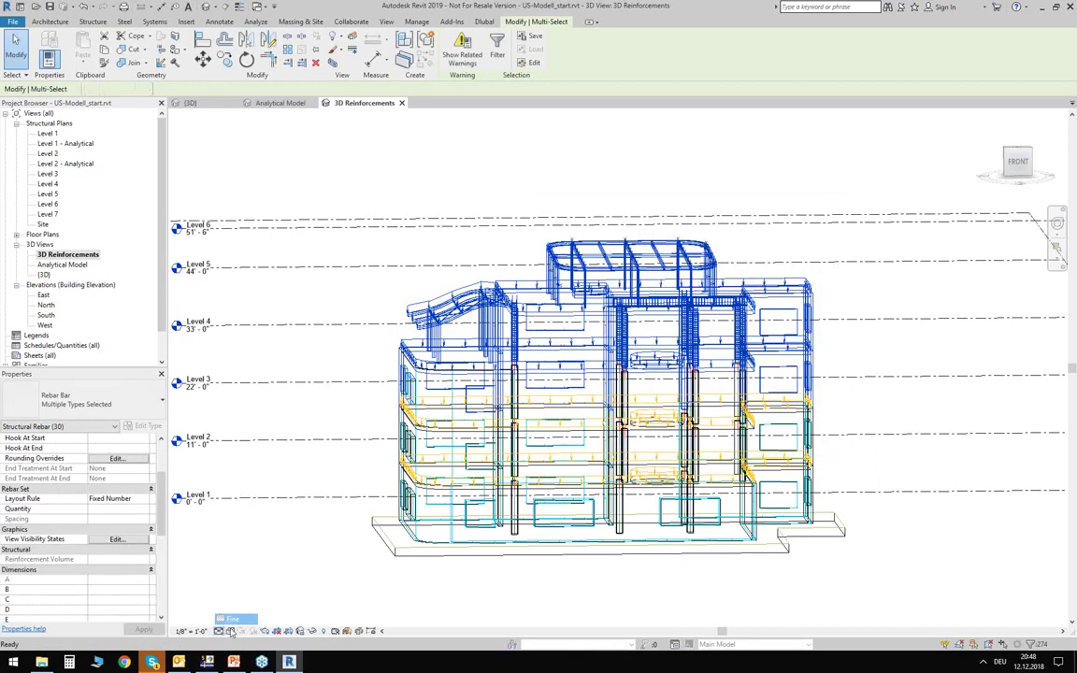
{"action": "key", "text": "Escape"}
{"action": "left_click", "coordinate": [230, 631]}
{"action": "left_click", "coordinate": [241, 589]}
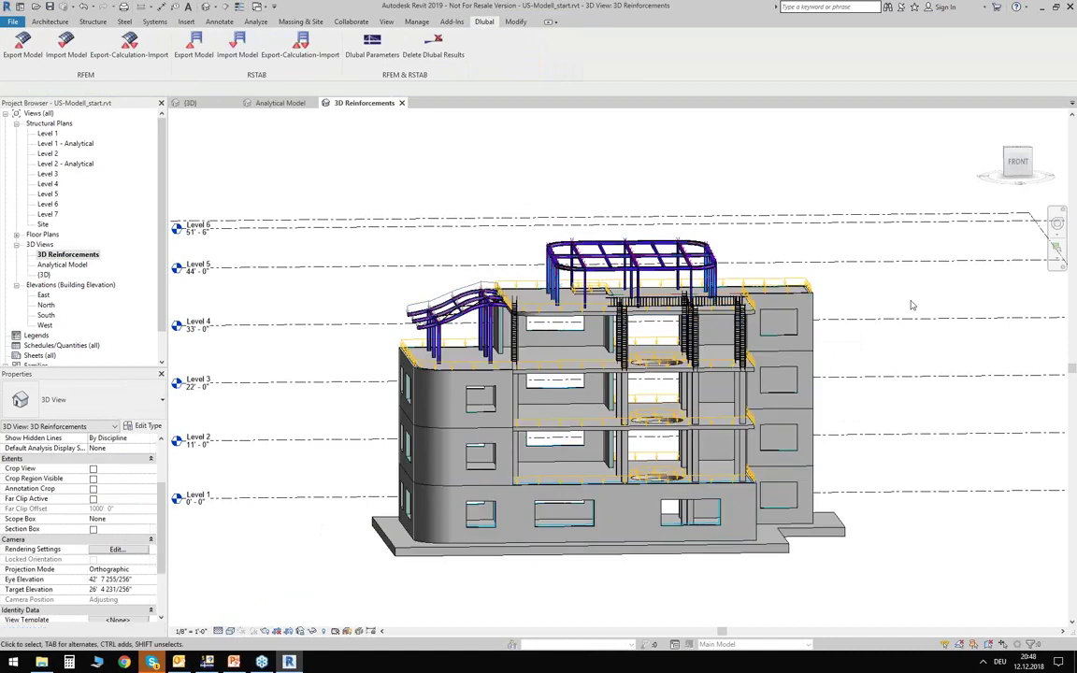
Examine the solid rebar cages of the top-storey columns and the beam's longitudinal bars and stirrups at close range.
{"action": "middle_click_drag", "start_coordinate": [889, 291], "coordinate": [775, 296], "text": "shift"}
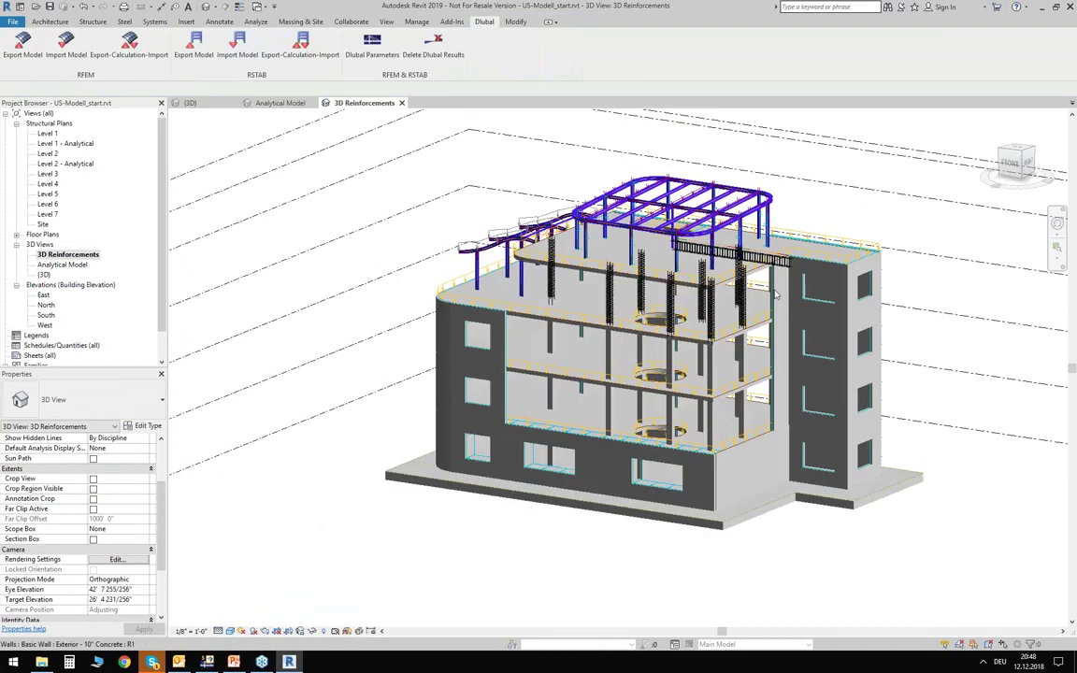
{"action": "scroll", "coordinate": [634, 301], "scroll_direction": "up", "scroll_amount": 5}
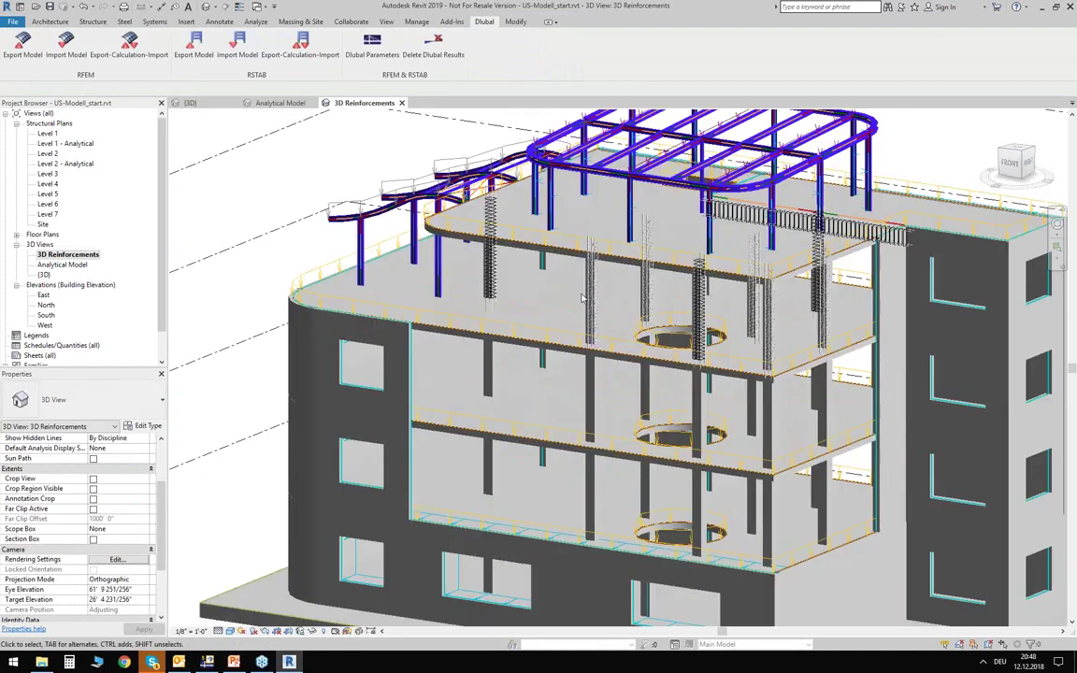
{"action": "scroll", "coordinate": [603, 297], "scroll_direction": "up", "scroll_amount": 8}
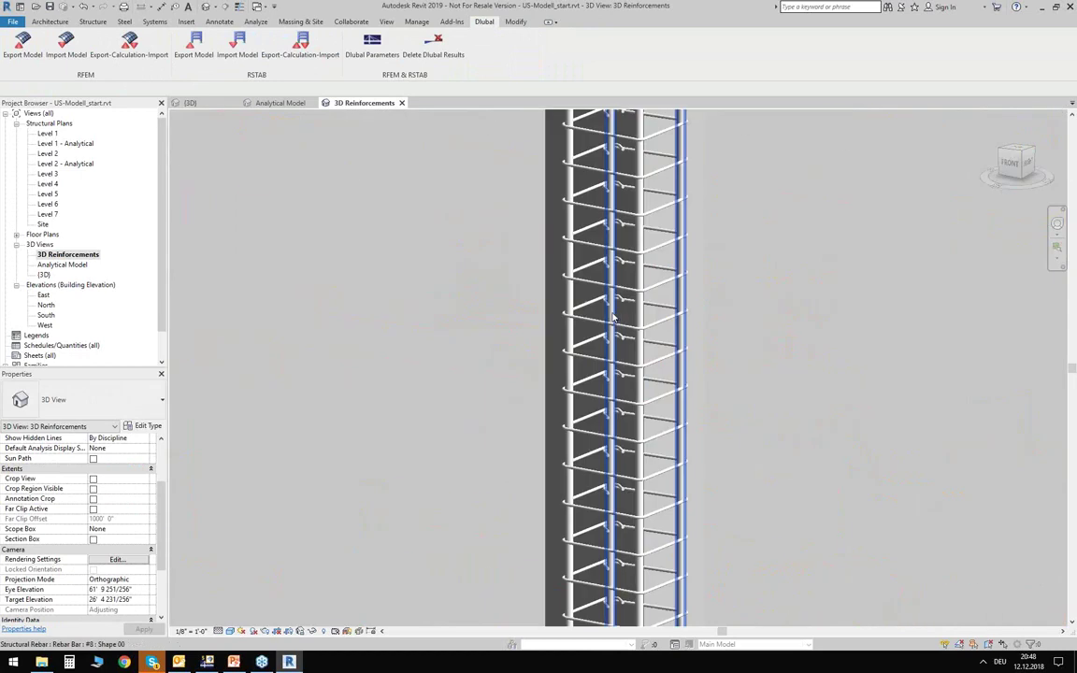
{"action": "scroll", "coordinate": [608, 276], "scroll_direction": "up", "scroll_amount": 2}
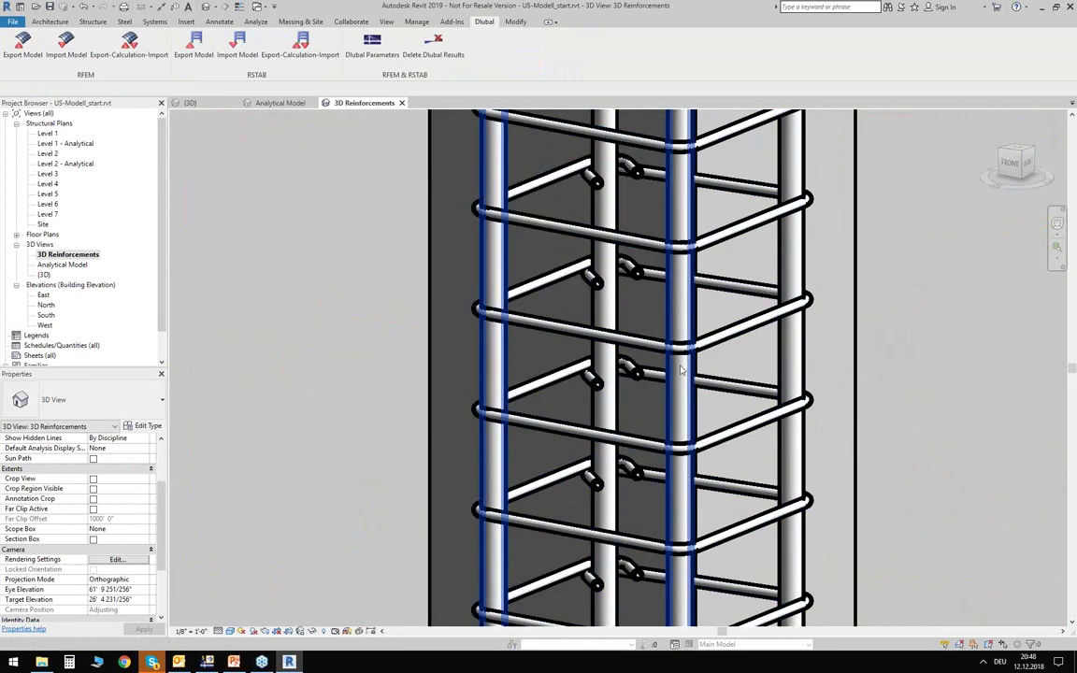
{"action": "scroll", "coordinate": [580, 273], "scroll_direction": "down", "scroll_amount": 5}
{"action": "scroll", "coordinate": [639, 226], "scroll_direction": "down", "scroll_amount": 5}
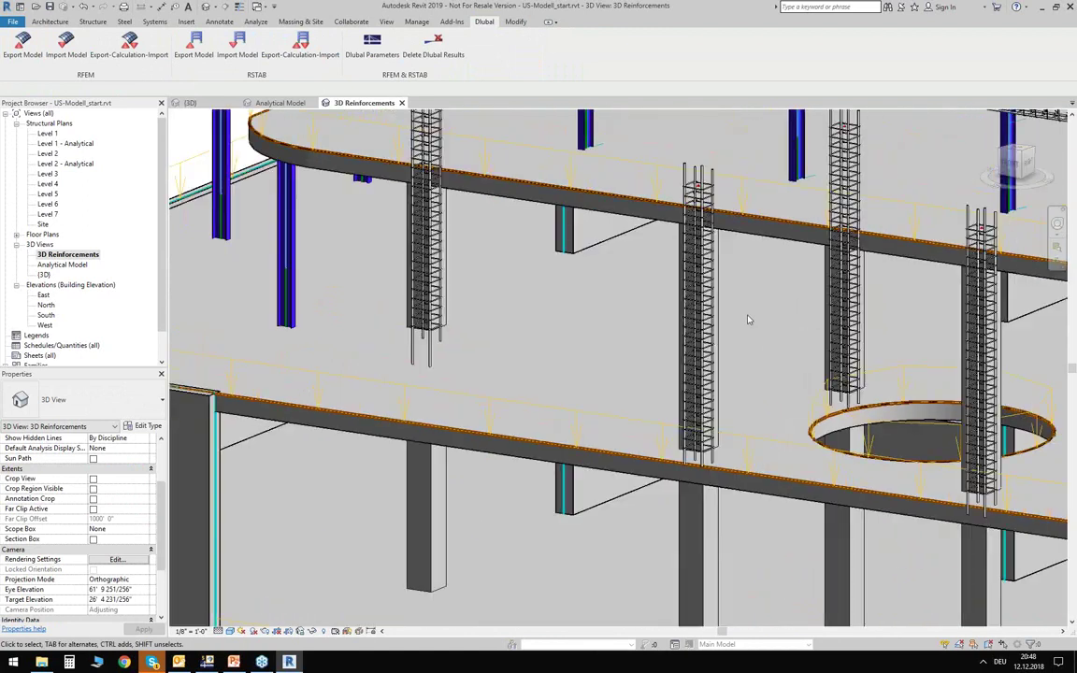
{"action": "middle_click_drag", "start_coordinate": [765, 320], "coordinate": [842, 222], "text": "shift"}
{"action": "scroll", "coordinate": [841, 223], "scroll_direction": "up", "scroll_amount": 6}
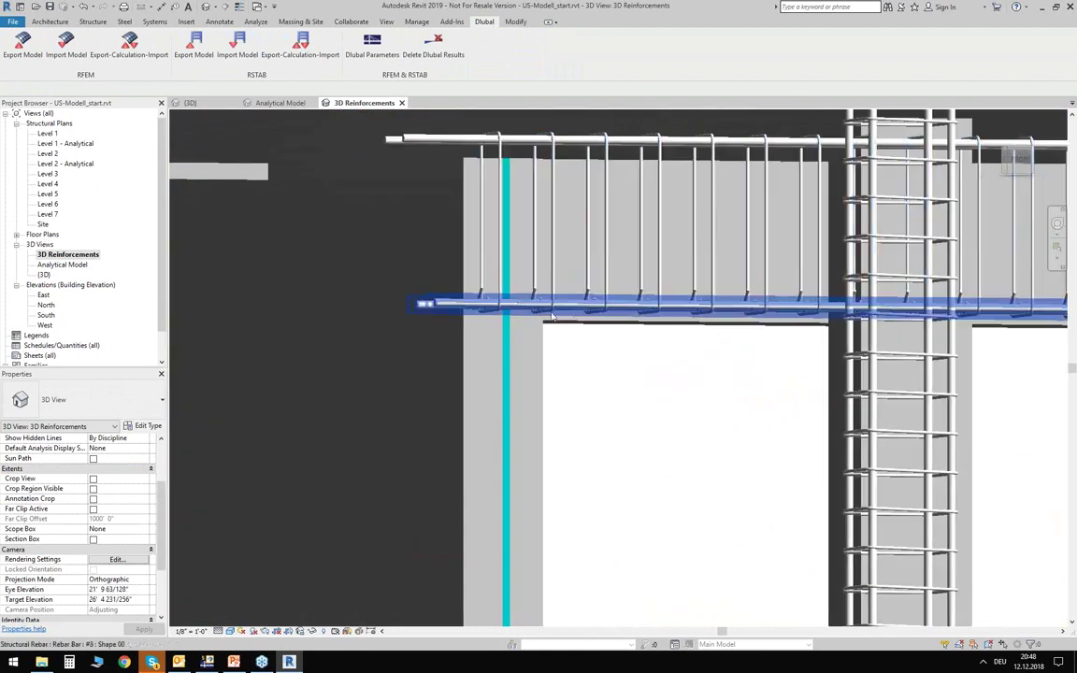
{"action": "scroll", "coordinate": [577, 371], "scroll_direction": "down", "scroll_amount": 4}
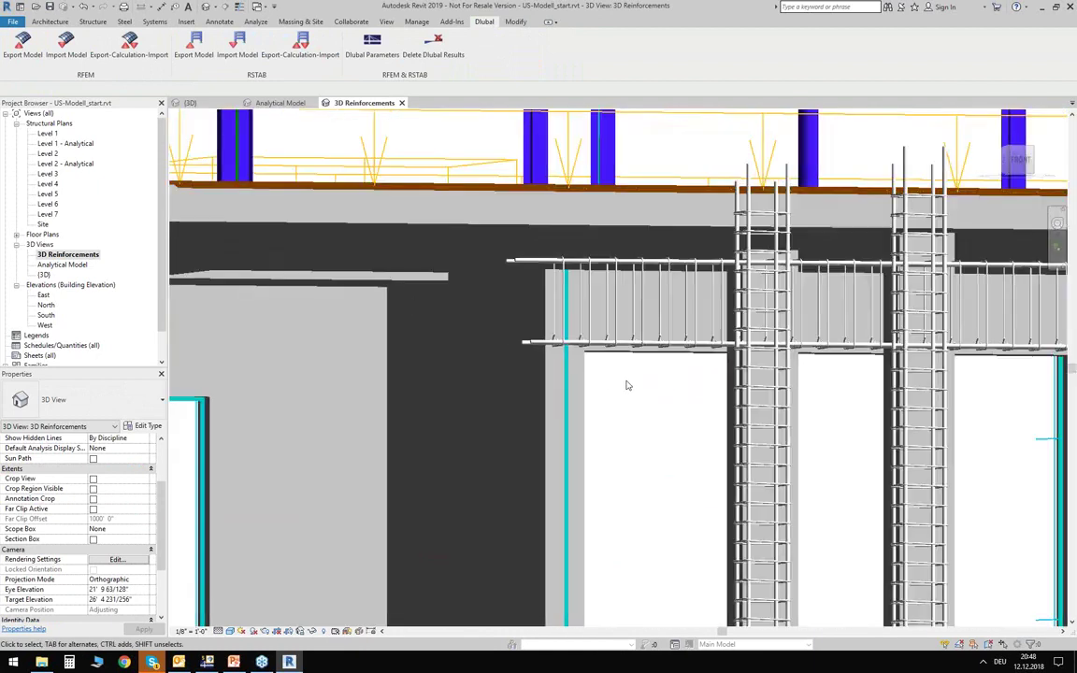
{"action": "scroll", "coordinate": [640, 419], "scroll_direction": "down", "scroll_amount": 3}
{"action": "middle_click_drag", "start_coordinate": [645, 430], "coordinate": [498, 402]}
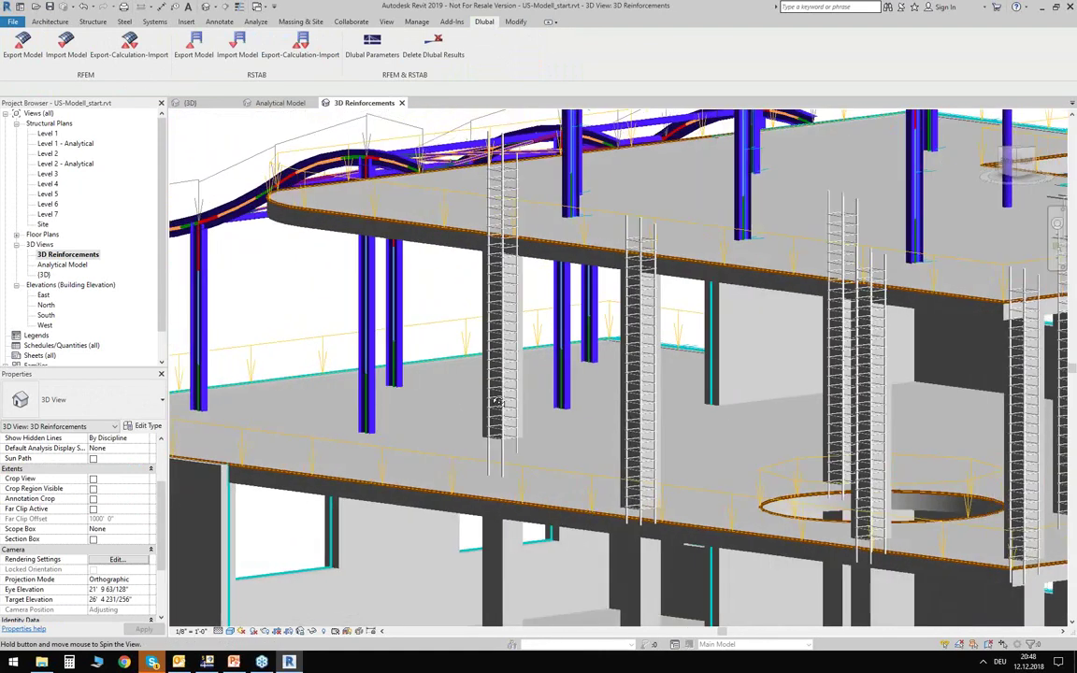
Select a top-storey column's stirrup set and examine its shape, hook and rebar set properties.
{"action": "scroll", "coordinate": [499, 402], "scroll_direction": "up", "scroll_amount": 6}
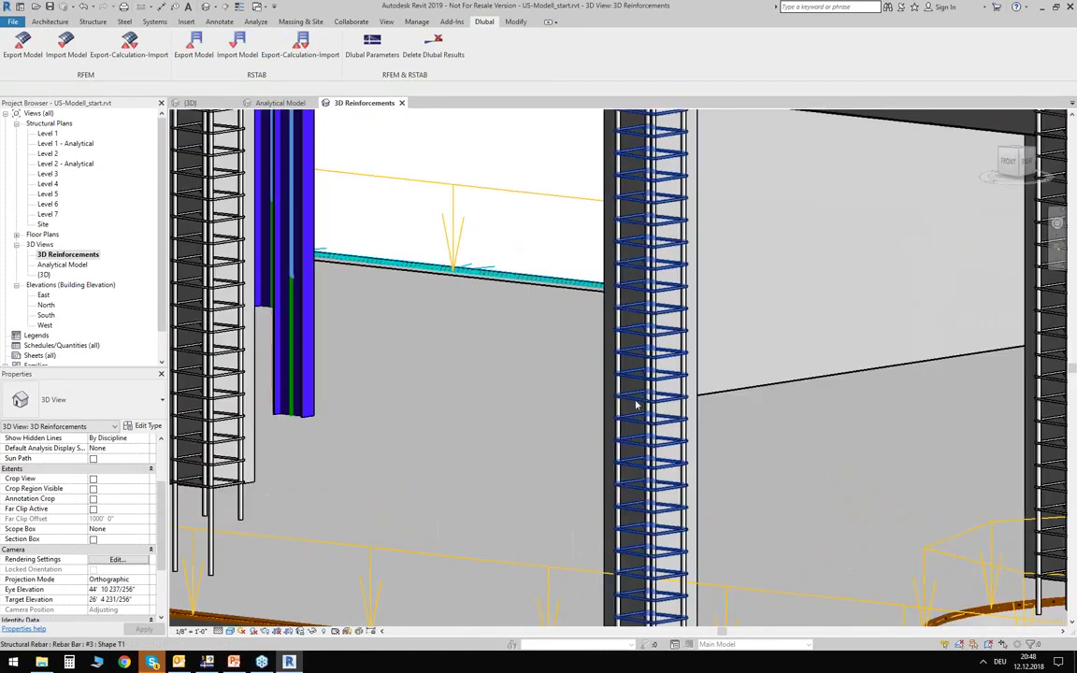
{"action": "left_click", "coordinate": [636, 404]}
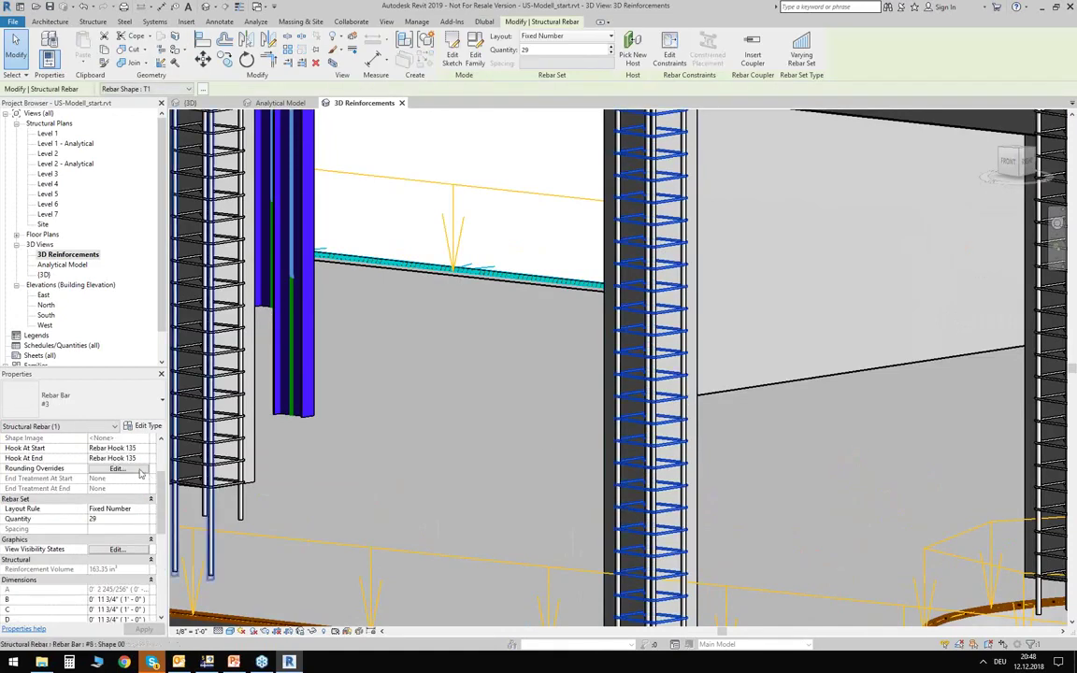
{"action": "scroll", "coordinate": [140, 474], "scroll_direction": "up", "scroll_amount": 3}
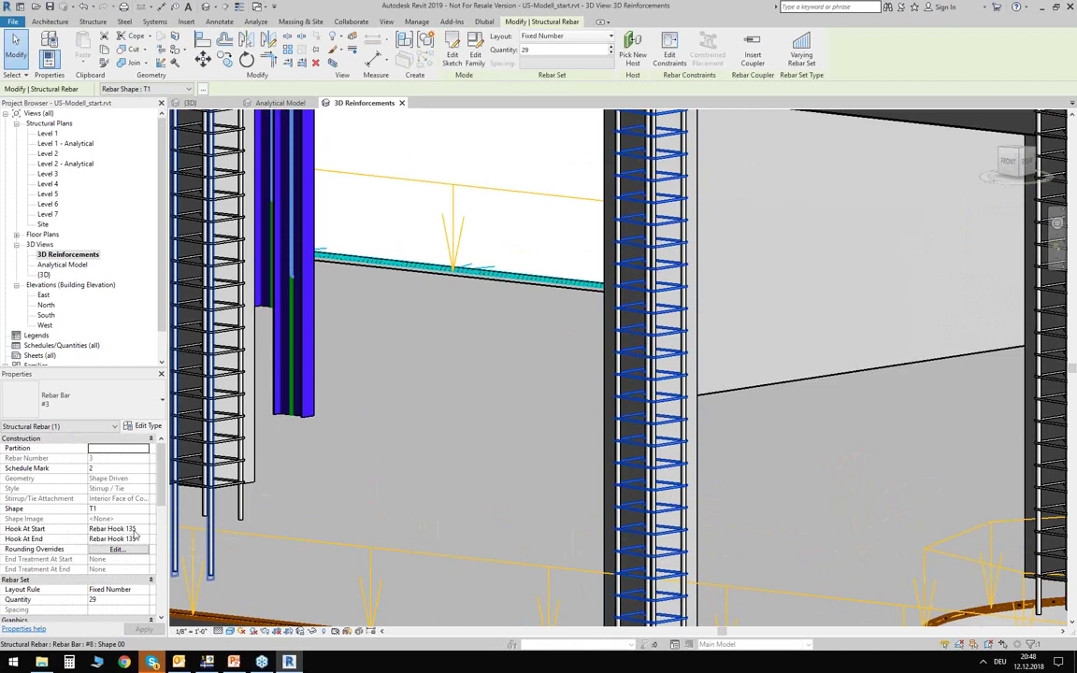
{"action": "scroll", "coordinate": [134, 533], "scroll_direction": "down", "scroll_amount": 2}
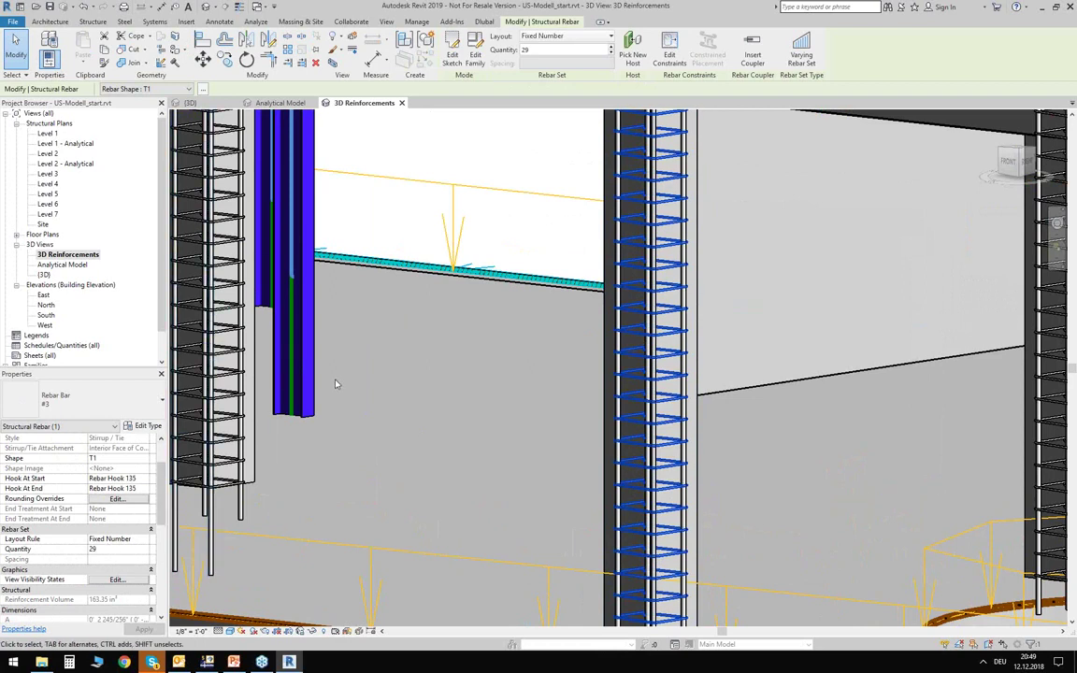
{"action": "scroll", "coordinate": [519, 338], "scroll_direction": "down", "scroll_amount": 8}
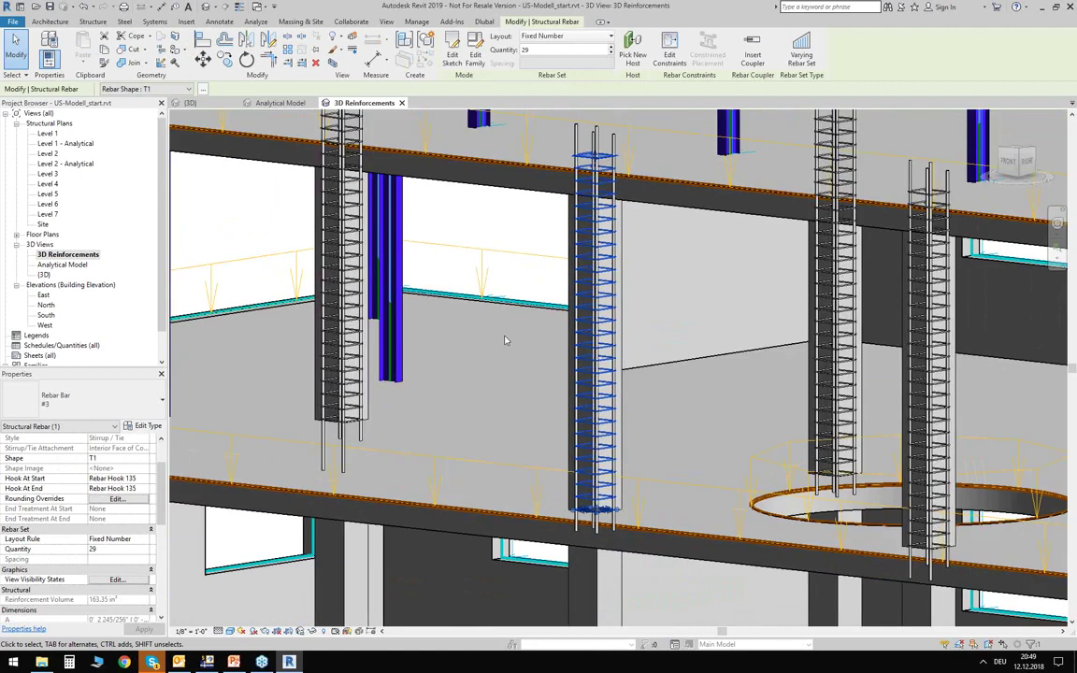
{"action": "scroll", "coordinate": [503, 342], "scroll_direction": "down", "scroll_amount": 5}
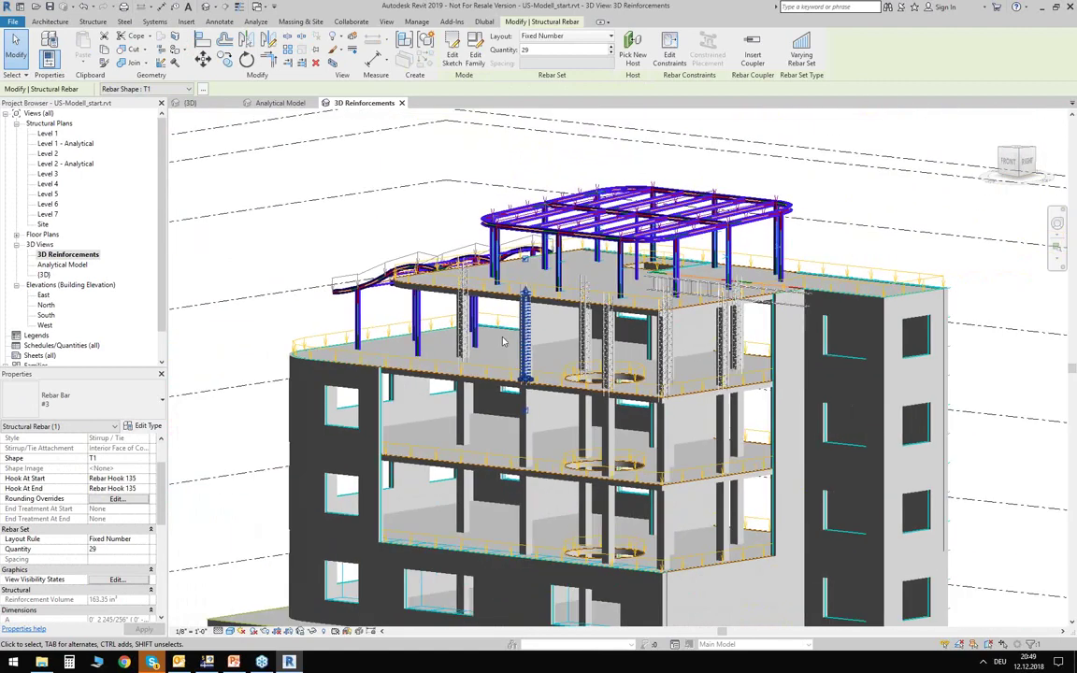
Clear the rebar selection and examine the whole building from several angles, including the front with its levels and upper storeys.
{"action": "middle_click_drag", "start_coordinate": [236, 234], "coordinate": [839, 273], "text": "shift"}
{"action": "left_click", "coordinate": [812, 317]}
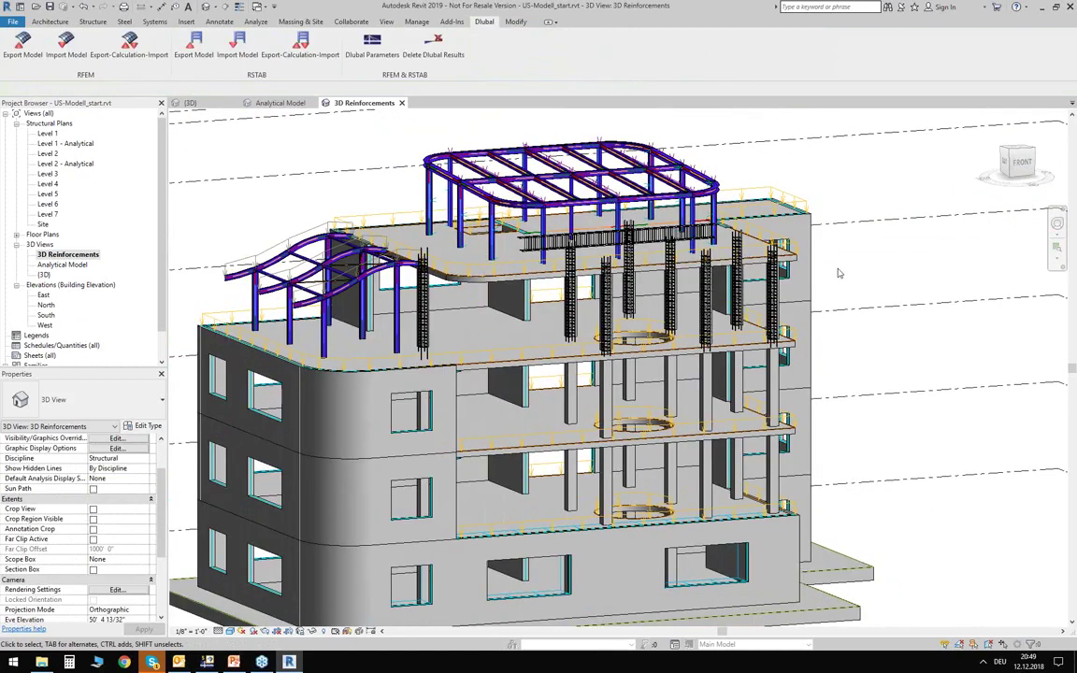
{"action": "middle_click_drag", "start_coordinate": [838, 282], "coordinate": [849, 294]}
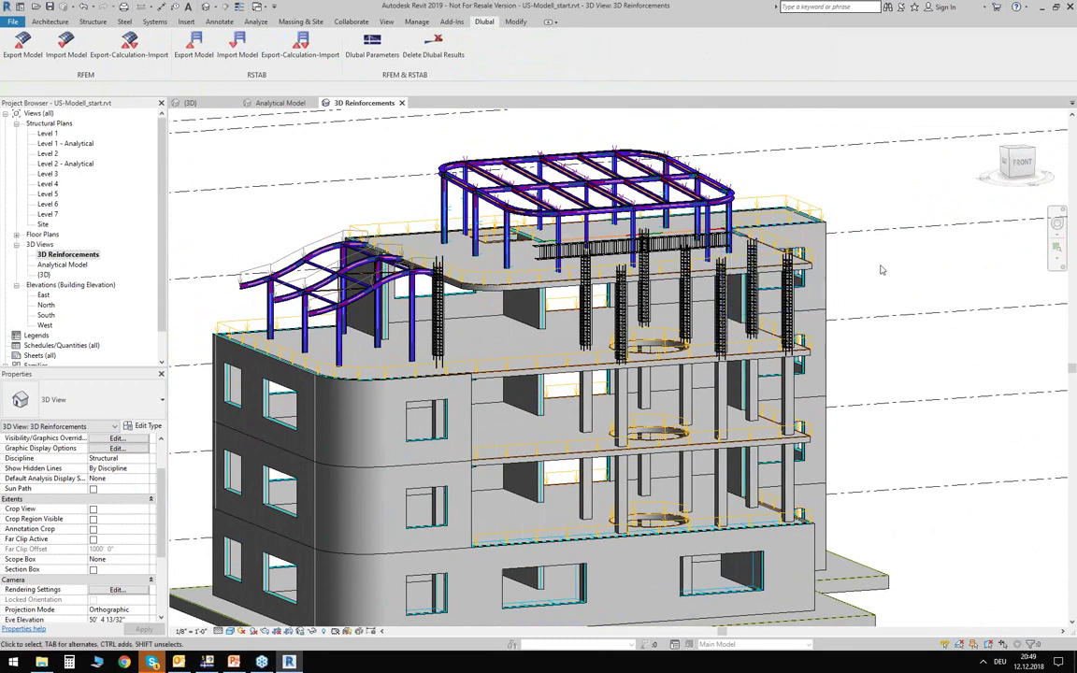
{"action": "middle_click_drag", "start_coordinate": [877, 276], "coordinate": [892, 263]}
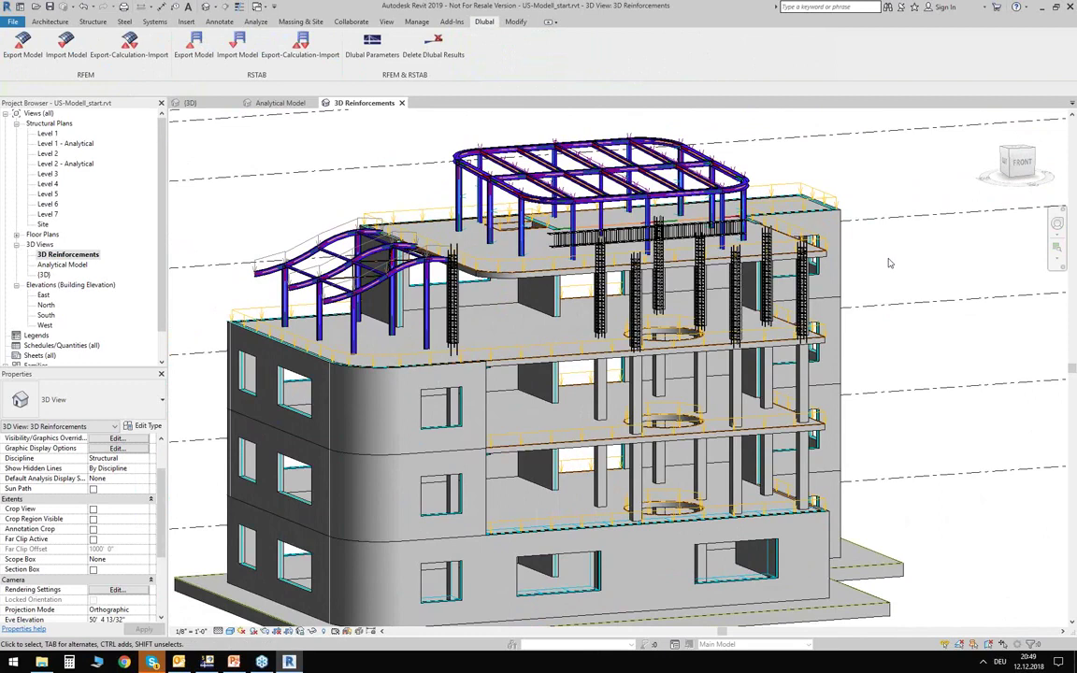
{"action": "scroll", "coordinate": [875, 251], "scroll_direction": "down", "scroll_amount": 3}
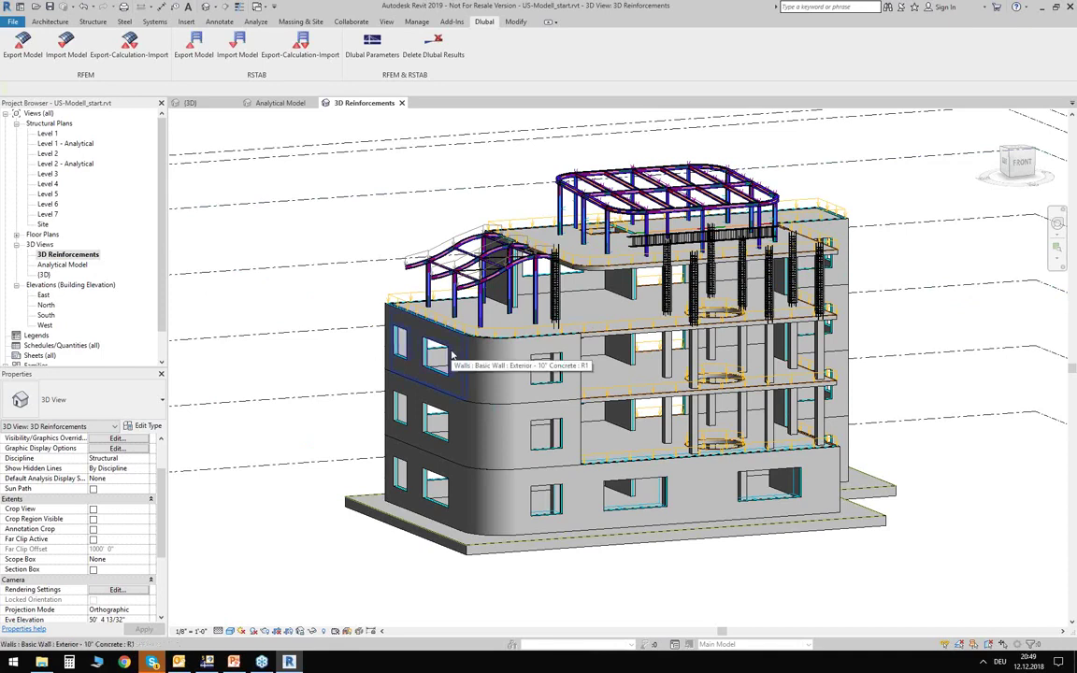
{"action": "middle_click_drag", "start_coordinate": [454, 356], "coordinate": [356, 271], "text": "shift"}
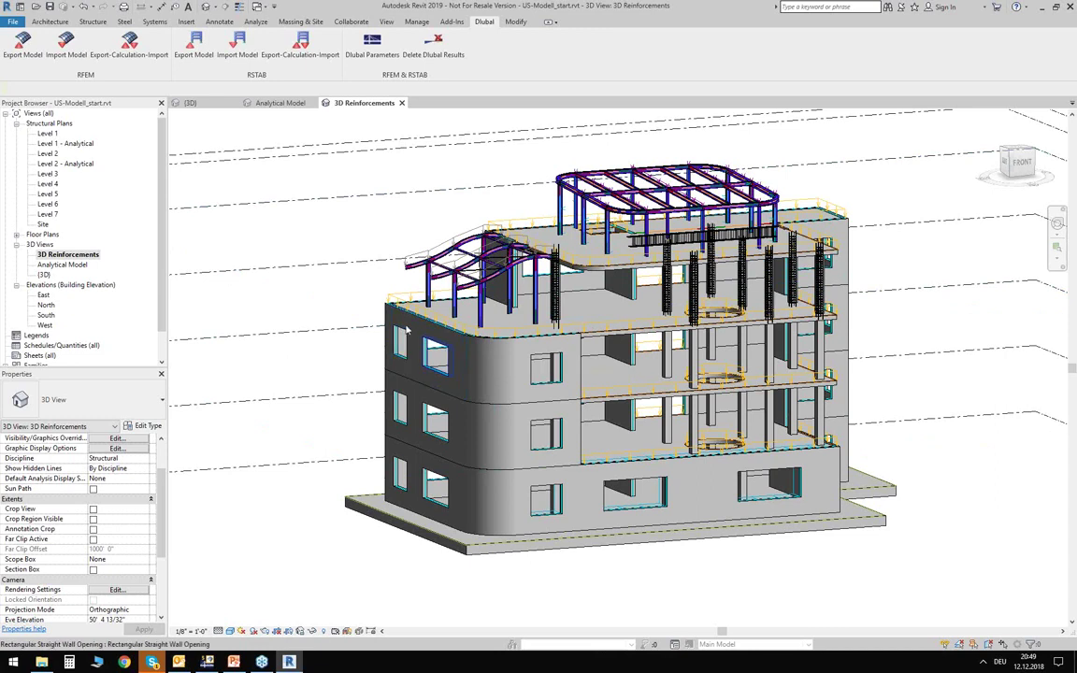
{"action": "middle_click_drag", "start_coordinate": [414, 211], "coordinate": [842, 301], "text": "shift"}
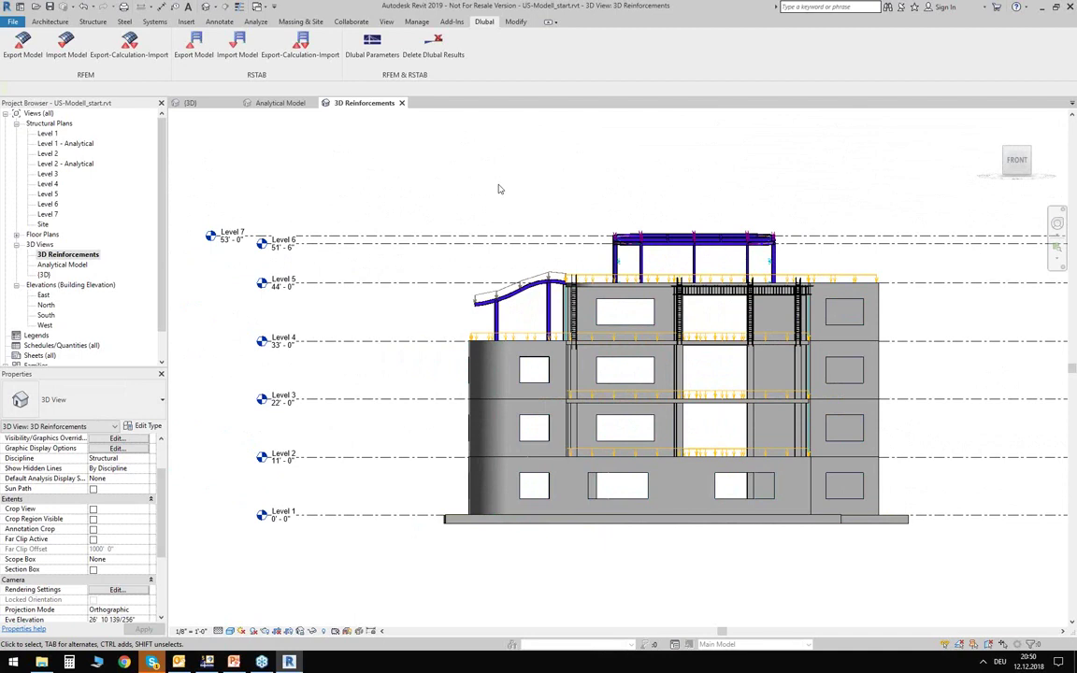
{"action": "middle_click_drag", "start_coordinate": [642, 219], "coordinate": [553, 203]}
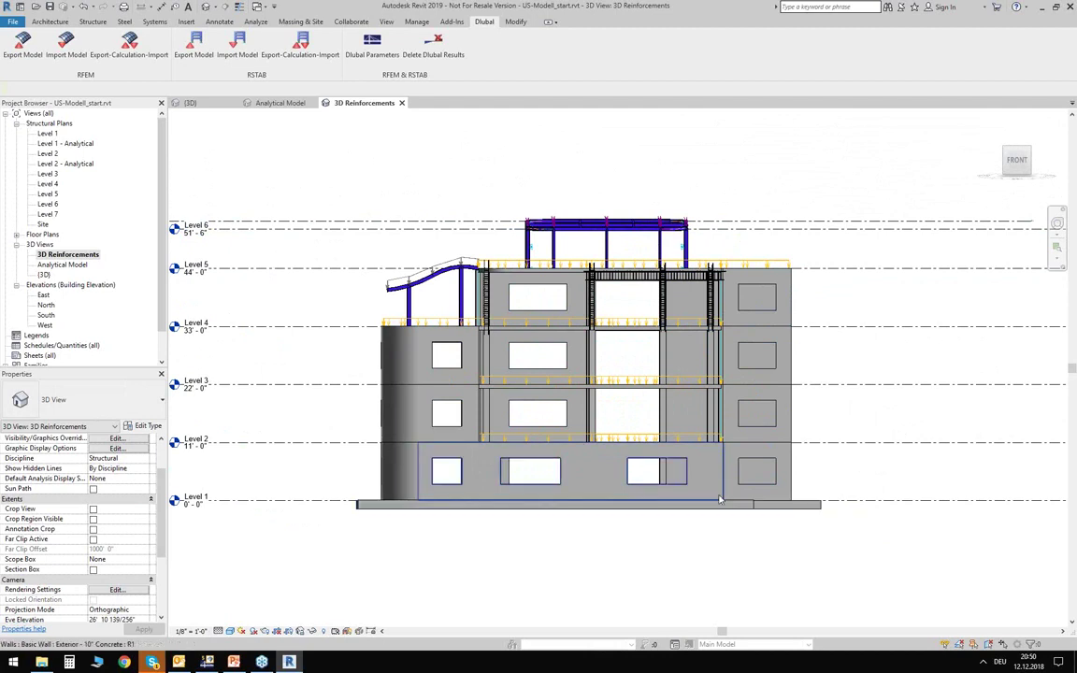
{"action": "scroll", "coordinate": [555, 190], "scroll_direction": "up", "scroll_amount": 3}
{"action": "scroll", "coordinate": [555, 191], "scroll_direction": "up", "scroll_amount": 2}
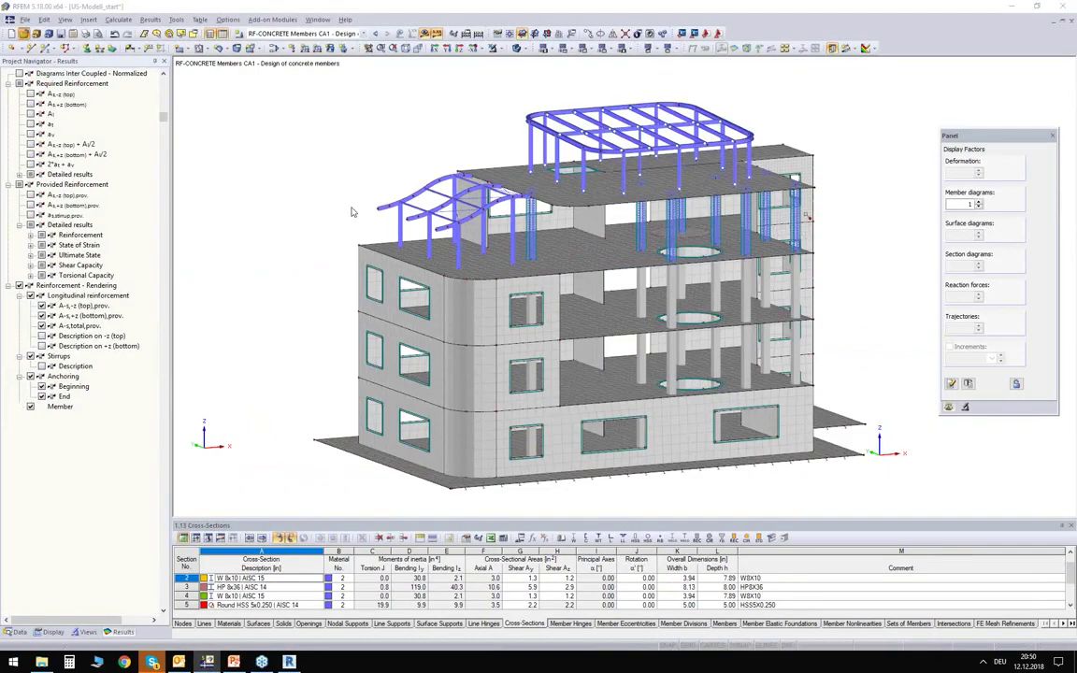
Switch to RFEM and open the Pavilion.rf5 model from the Webinar US folder.
{"action": "key", "text": "ctrl+o"}
{"action": "left_click", "coordinate": [398, 214]}
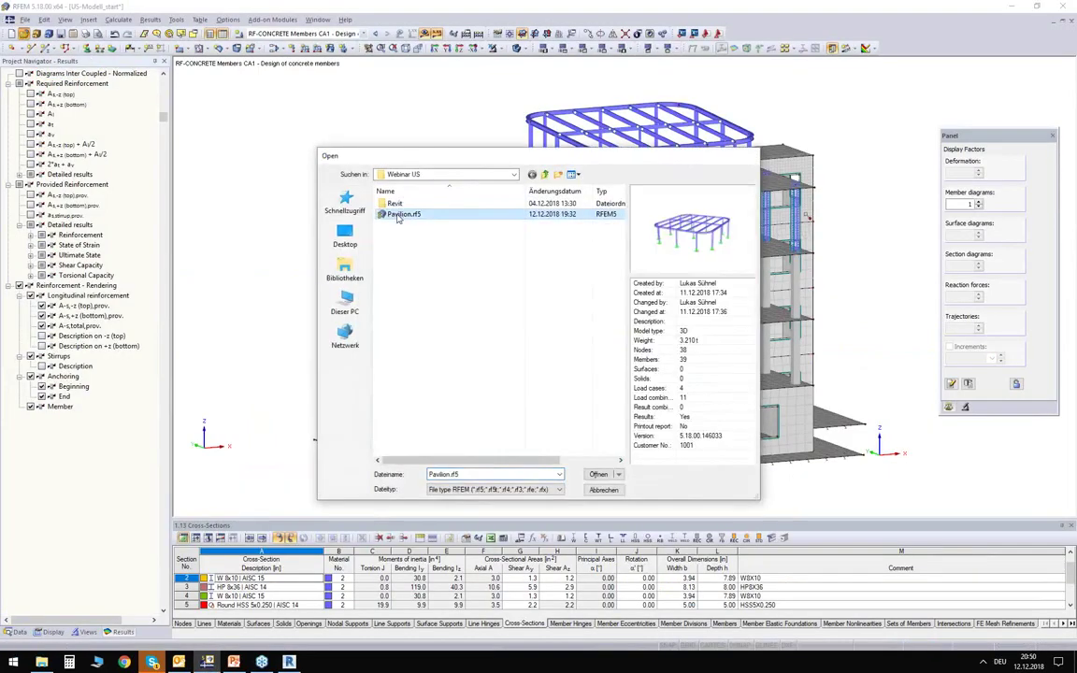
{"action": "double_click", "coordinate": [397, 214]}
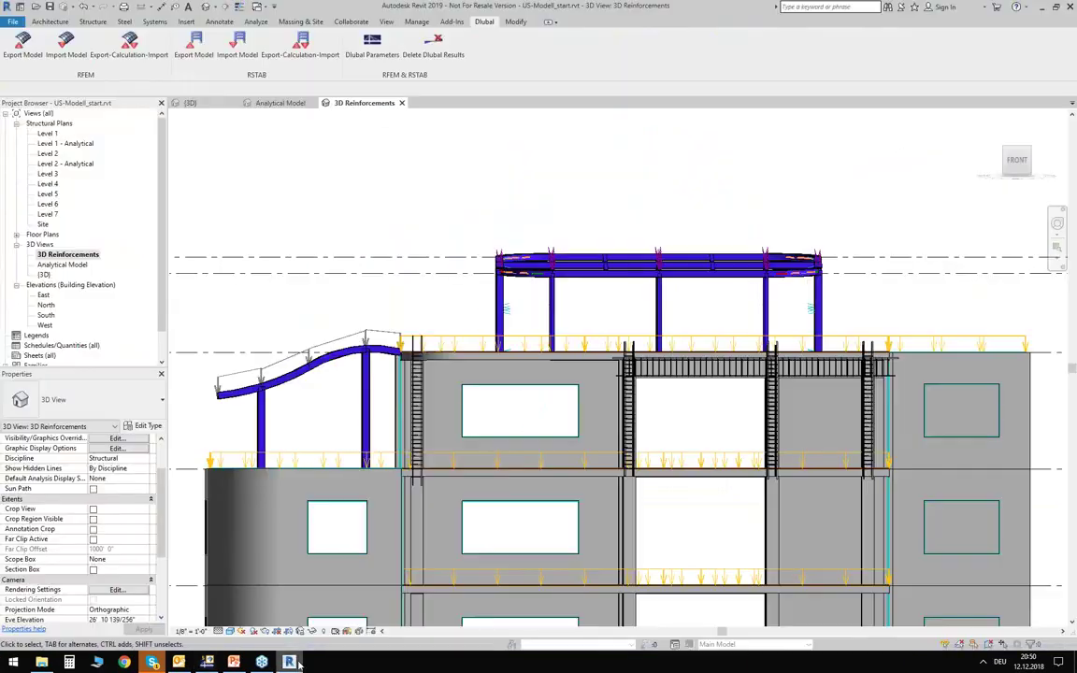
Switch back to Revit and select the top storey's walls, columns, slab and loads in the Analytical Model view.
{"action": "key", "text": "alt+Tab"}
{"action": "middle_click_drag", "start_coordinate": [464, 216], "coordinate": [428, 198]}
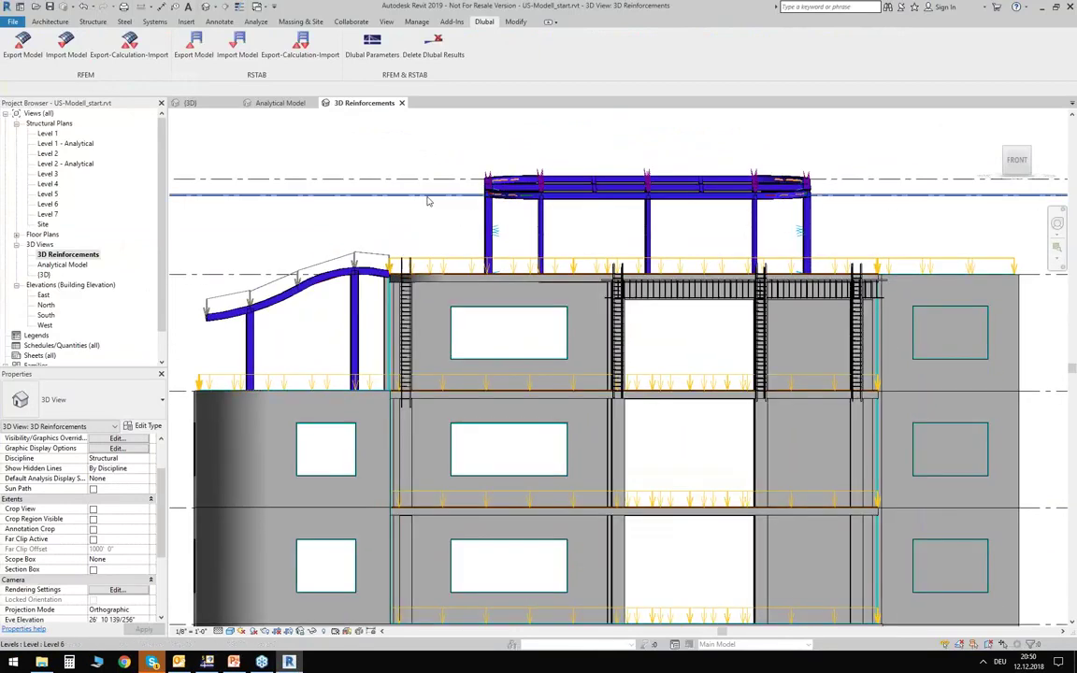
{"action": "left_click", "coordinate": [282, 103]}
{"action": "middle_click_drag", "start_coordinate": [776, 323], "coordinate": [769, 277], "text": "shift"}
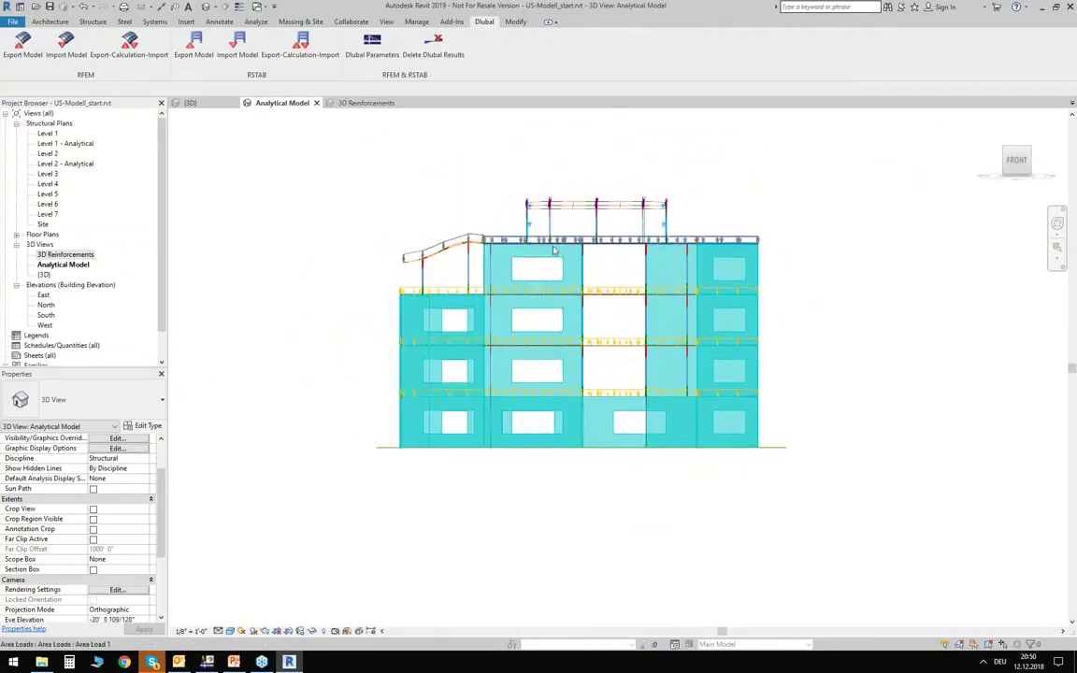
{"action": "scroll", "coordinate": [552, 251], "scroll_direction": "up", "scroll_amount": 2}
{"action": "scroll", "coordinate": [551, 251], "scroll_direction": "up", "scroll_amount": 1}
{"action": "left_click_drag", "start_coordinate": [400, 215], "coordinate": [999, 356]}
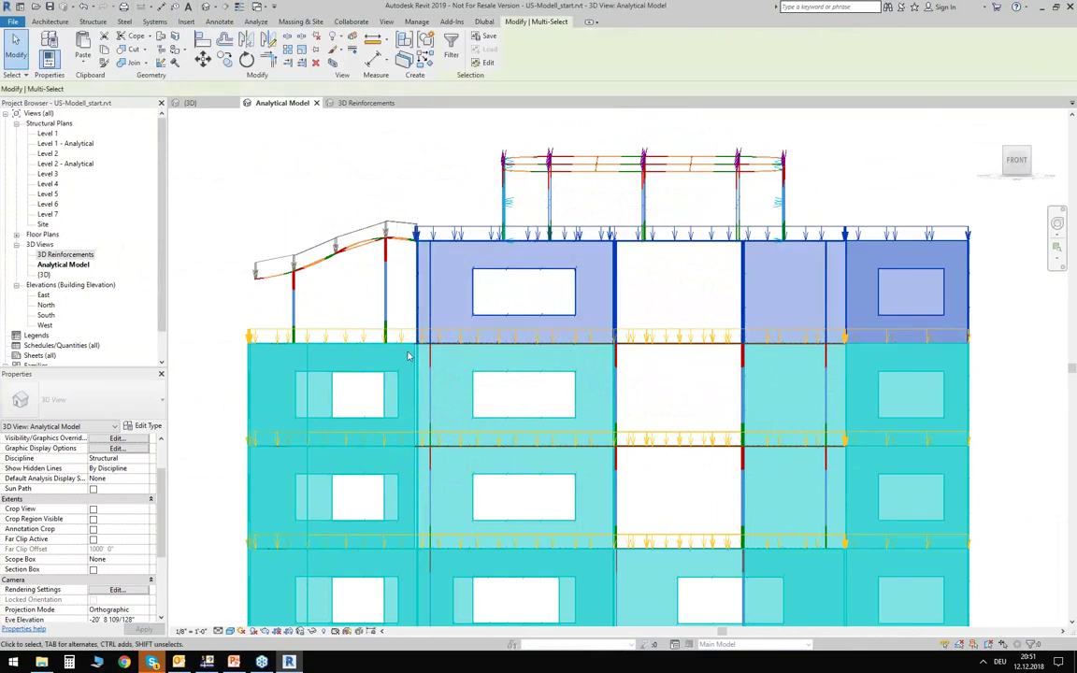
{"action": "middle_click_drag", "start_coordinate": [265, 201], "coordinate": [360, 254], "text": "shift"}
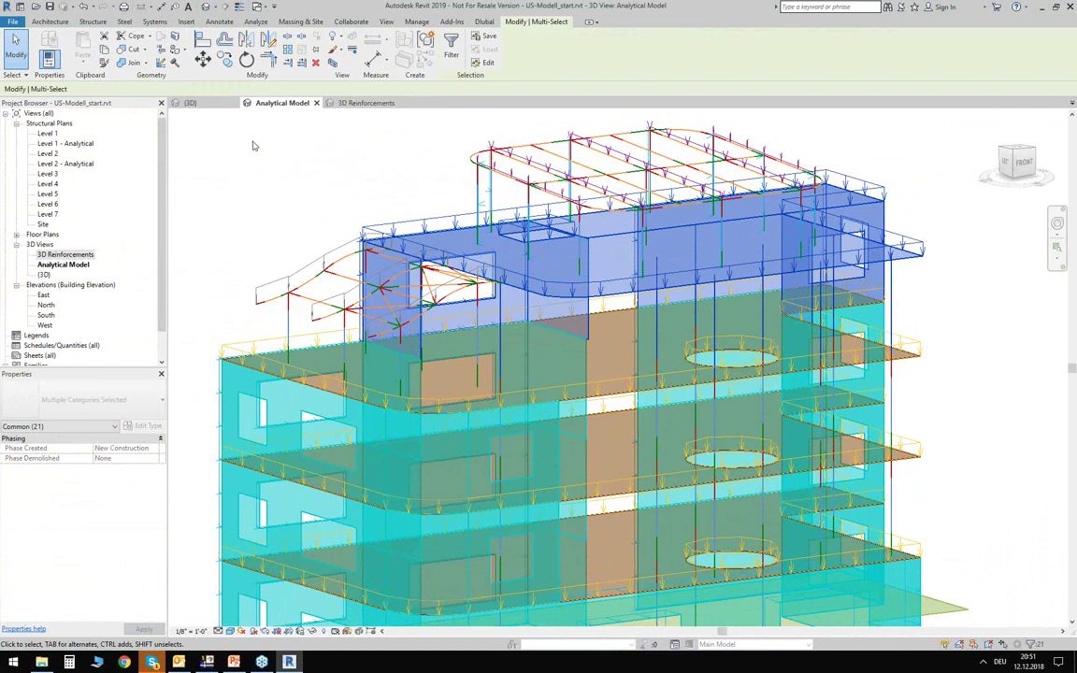
Export the selection with its loads to RFEM using Create new structure and Only selected objects.
{"action": "left_click", "coordinate": [491, 23]}
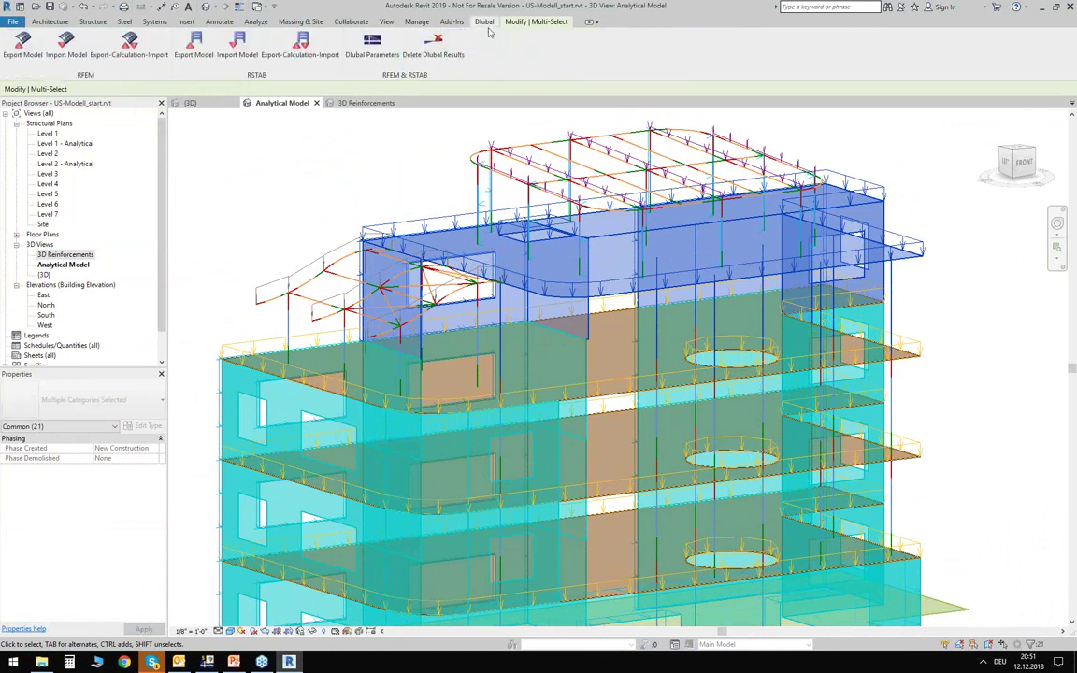
{"action": "left_click", "coordinate": [28, 60]}
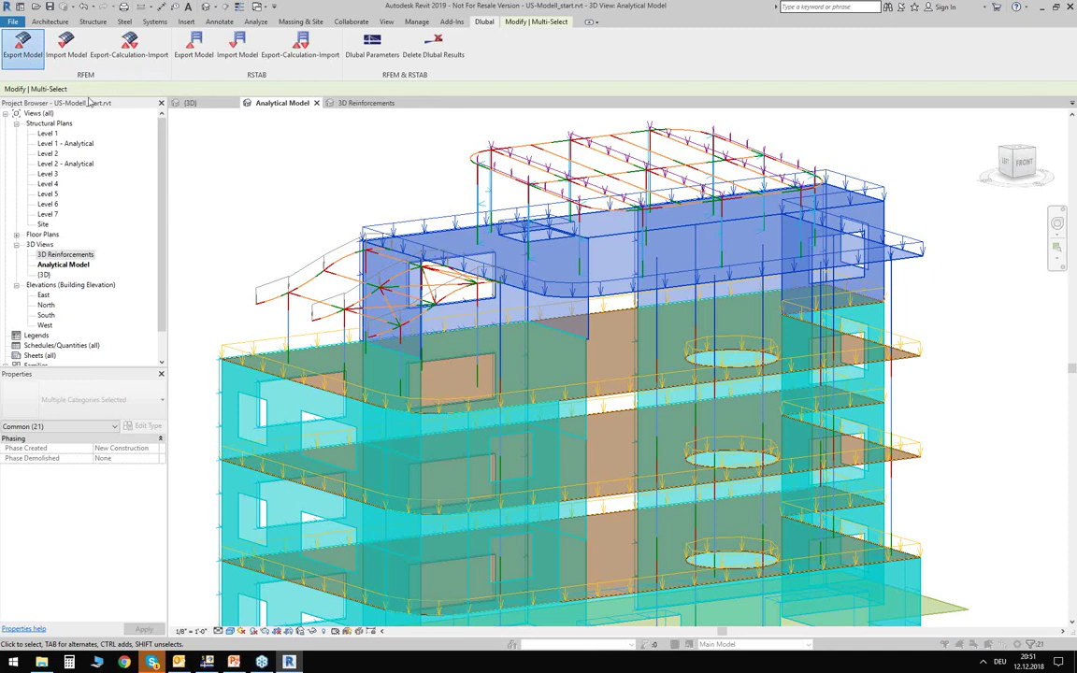
{"action": "left_click", "coordinate": [317, 281]}
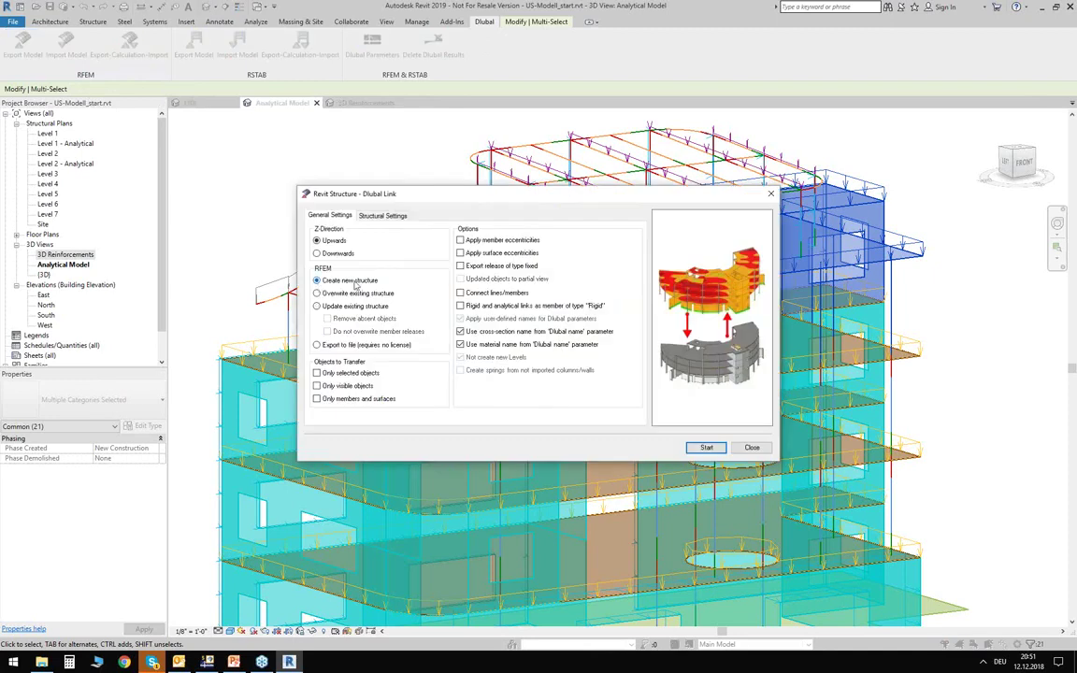
{"action": "left_click", "coordinate": [321, 375]}
{"action": "left_click", "coordinate": [392, 215]}
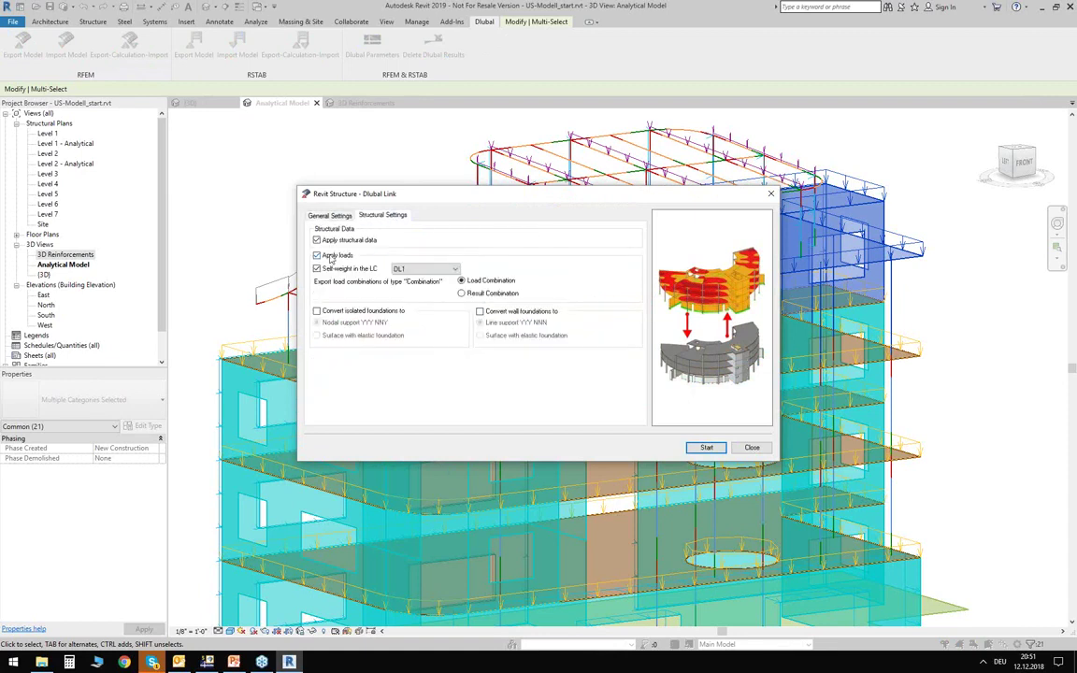
{"action": "left_click", "coordinate": [706, 447]}
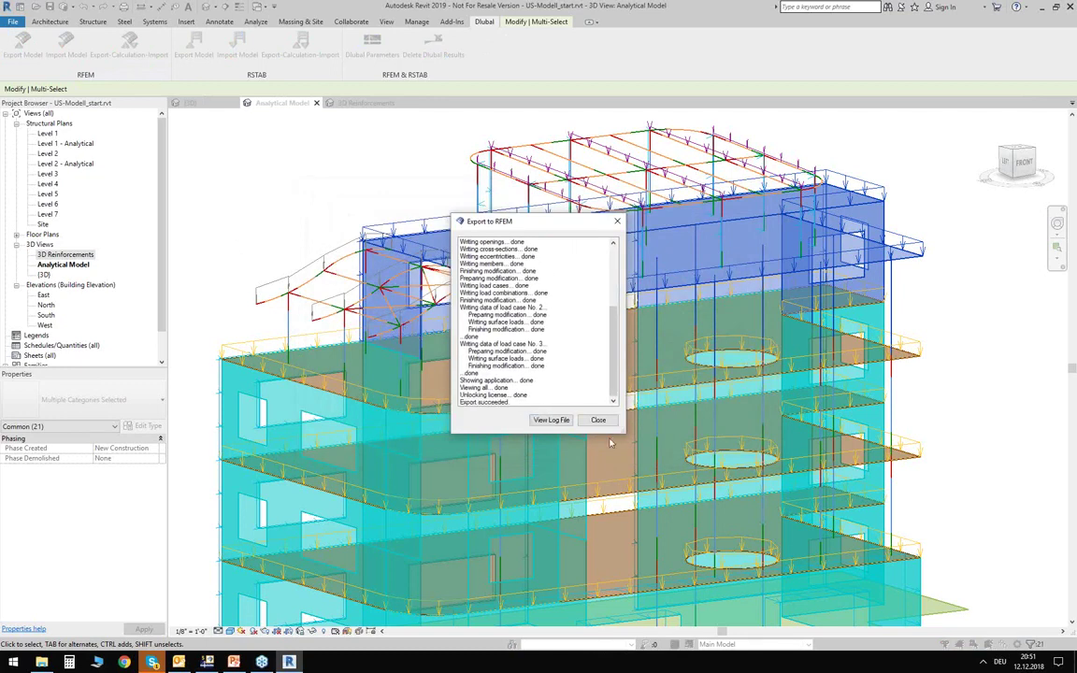
{"action": "left_click", "coordinate": [599, 420]}
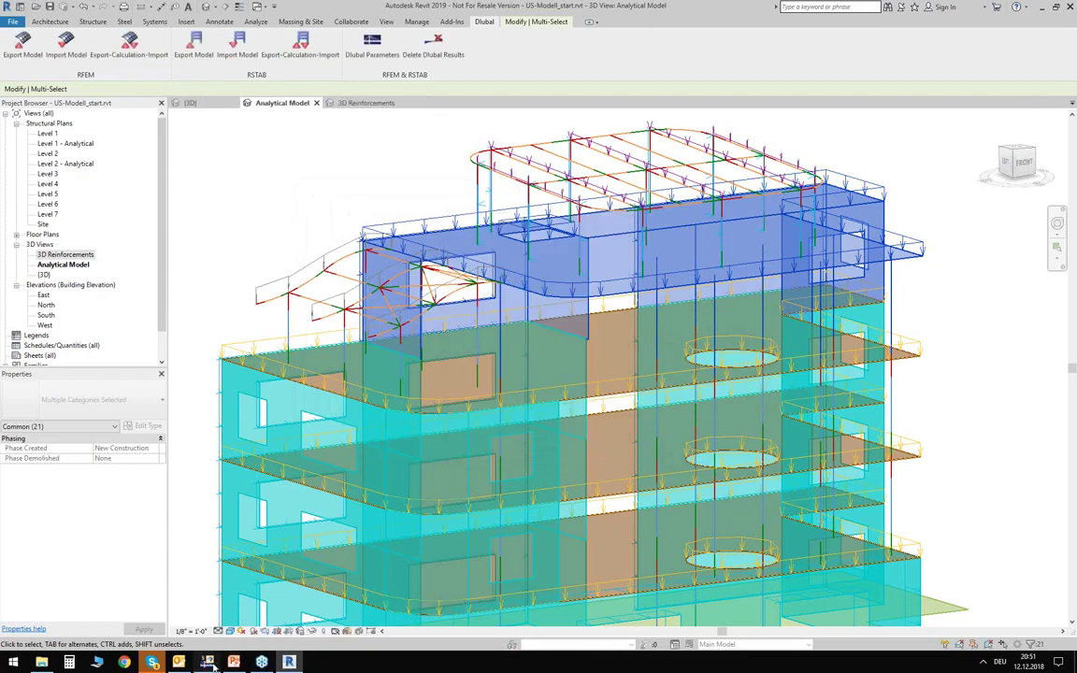
Switch to RFEM and assign hinged nodal supports to the base nodes of all the exported columns.
{"action": "left_click", "coordinate": [209, 662]}
{"action": "middle_click_drag", "start_coordinate": [303, 364], "coordinate": [533, 372], "text": "ctrl"}
{"action": "middle_click_drag", "start_coordinate": [316, 242], "coordinate": [359, 244], "text": "ctrl"}
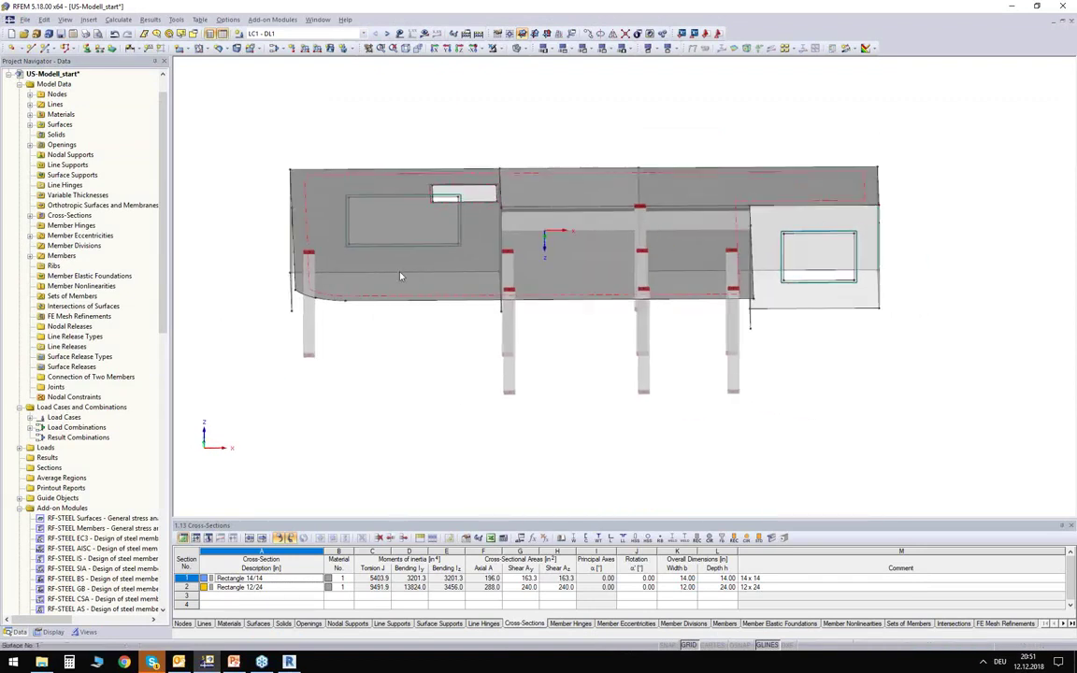
{"action": "left_click", "coordinate": [86, 48]}
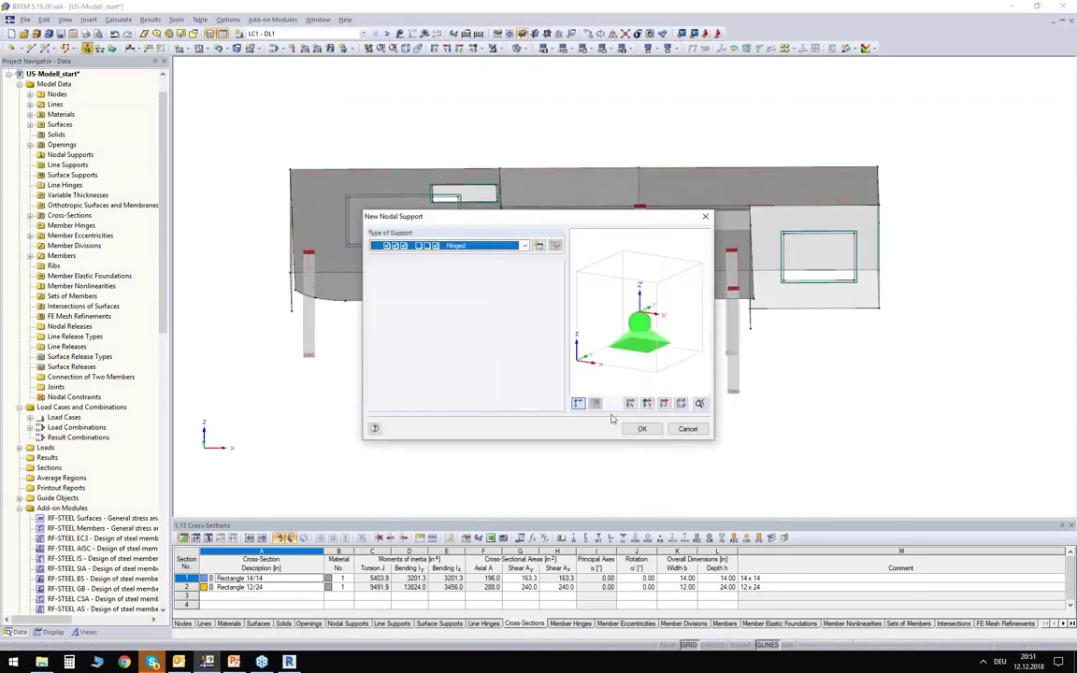
{"action": "left_click", "coordinate": [638, 427]}
{"action": "left_click_drag", "start_coordinate": [244, 298], "coordinate": [691, 418]}
{"action": "middle_click_drag", "start_coordinate": [709, 425], "coordinate": [685, 361], "text": "ctrl"}
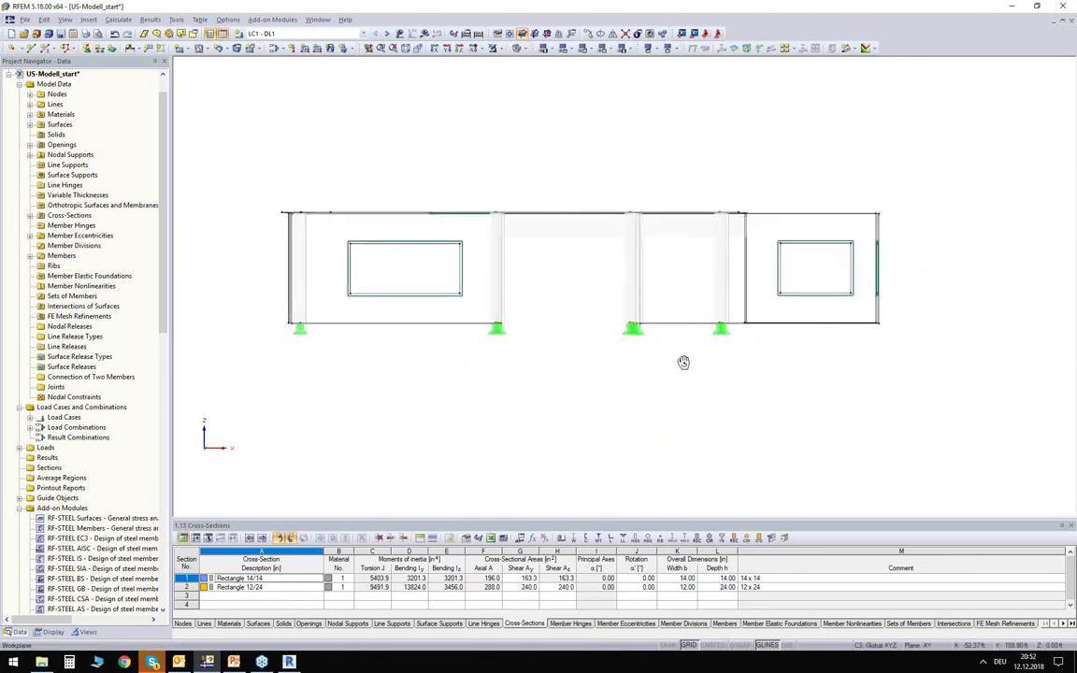
Assign line supports to the bottom edges of all the walls in the exported storey.
{"action": "left_click", "coordinate": [99, 49]}
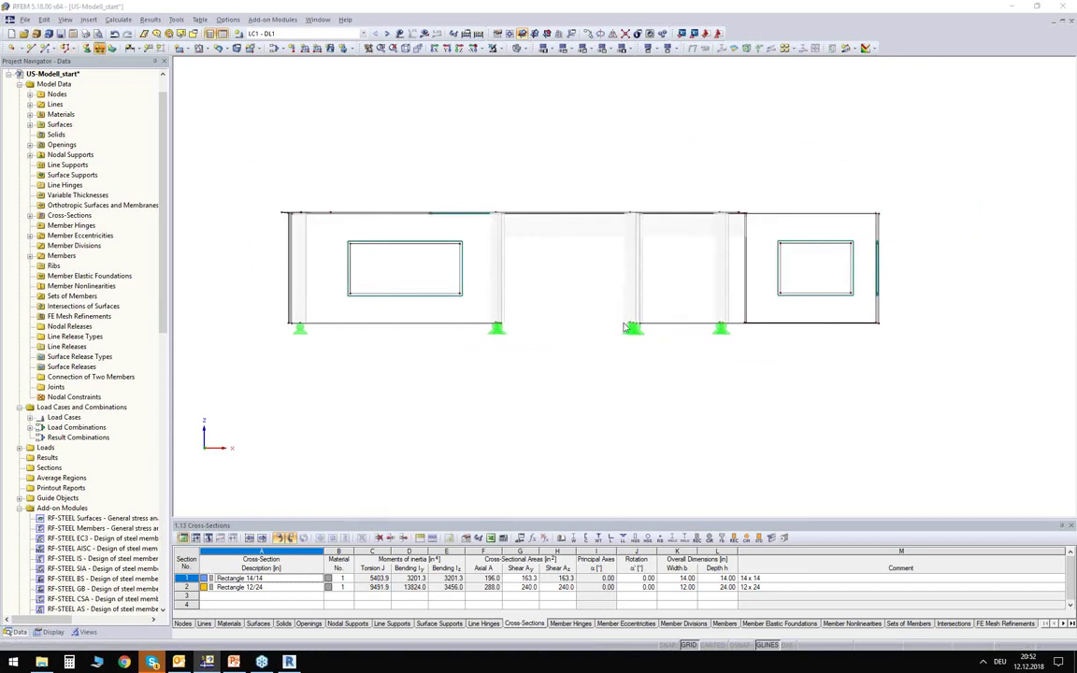
{"action": "left_click", "coordinate": [643, 429]}
{"action": "left_click_drag", "start_coordinate": [266, 313], "coordinate": [880, 368]}
{"action": "middle_click_drag", "start_coordinate": [880, 367], "coordinate": [373, 303], "text": "ctrl"}
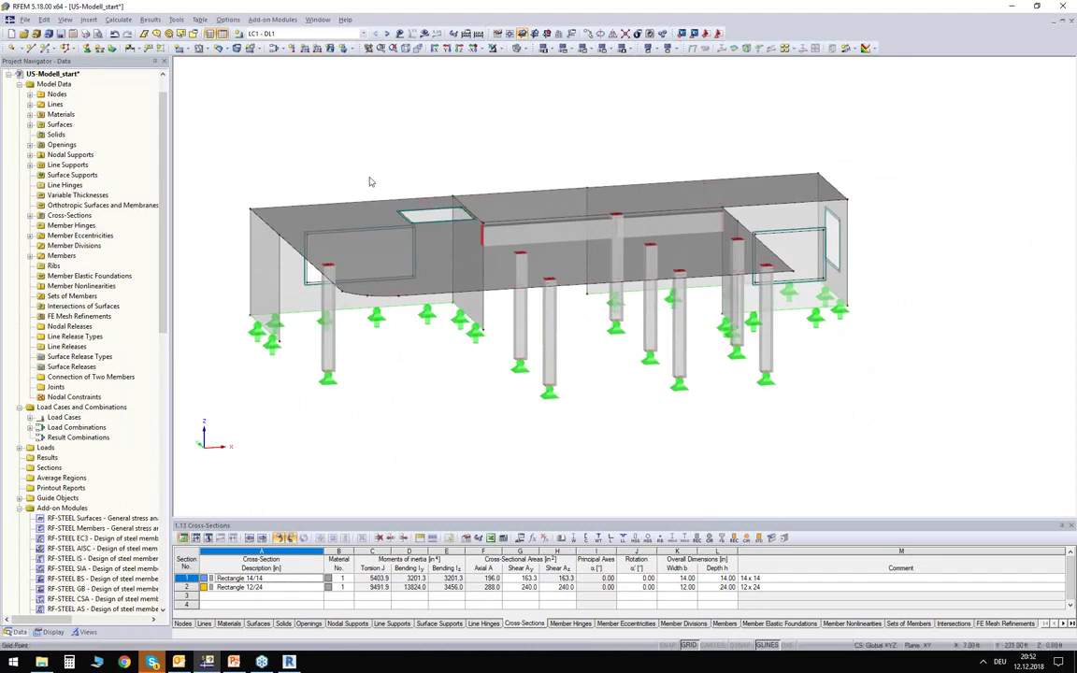
Display the loads and examine load cases LC2 - LL1, LC3 - WIND1 and LC1 - DL1 on the storey model.
{"action": "left_click", "coordinate": [263, 34]}
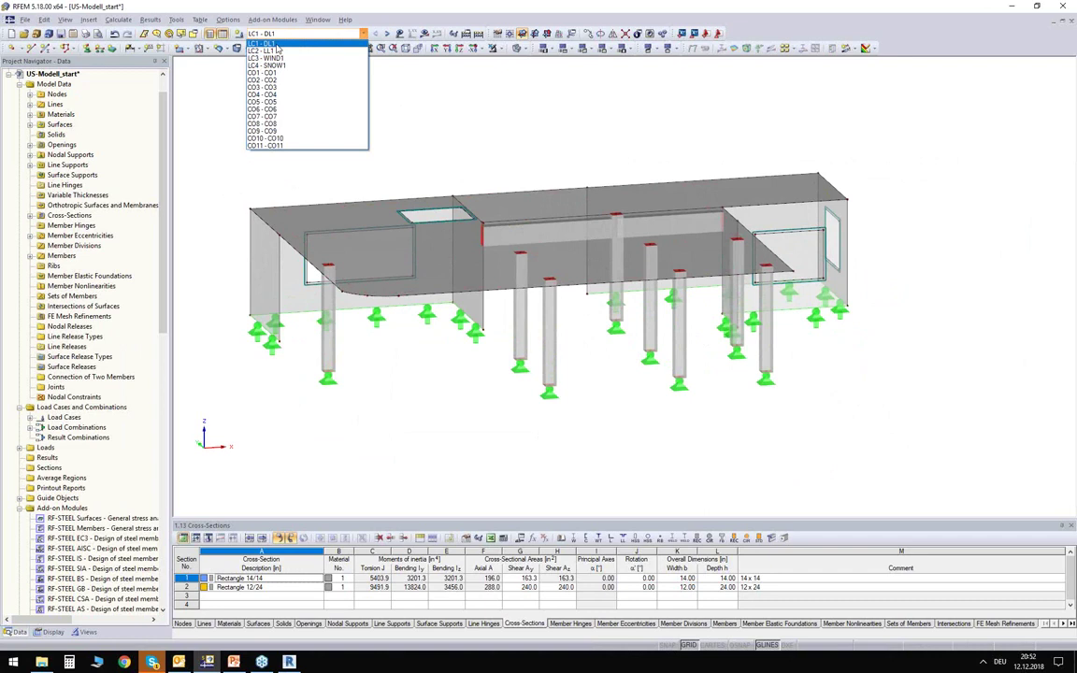
{"action": "left_click", "coordinate": [267, 44]}
{"action": "left_click", "coordinate": [386, 36]}
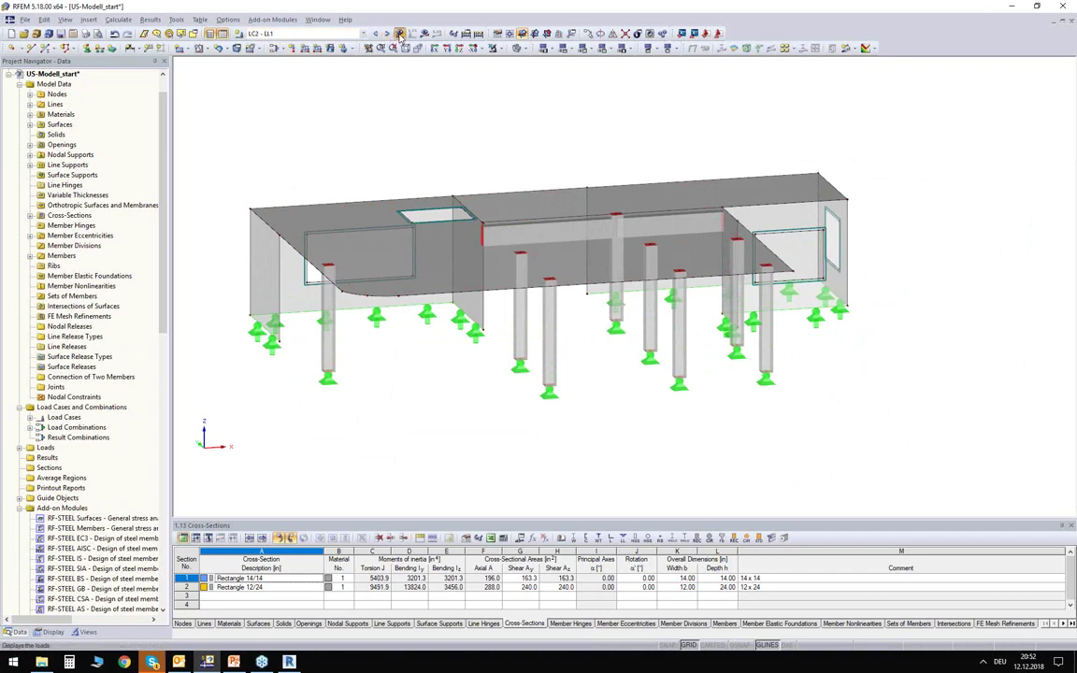
{"action": "left_click", "coordinate": [401, 35]}
{"action": "middle_click_drag", "start_coordinate": [362, 155], "coordinate": [448, 188], "text": "ctrl"}
{"action": "left_click", "coordinate": [386, 35]}
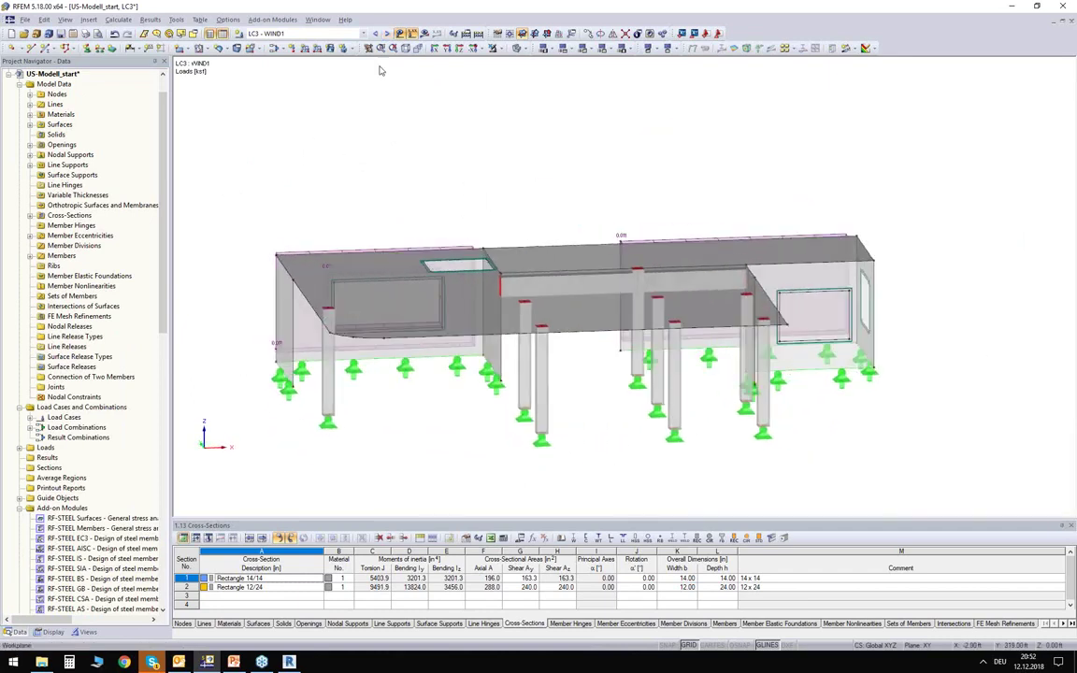
{"action": "left_click", "coordinate": [364, 35]}
{"action": "left_click", "coordinate": [271, 42]}
{"action": "middle_click_drag", "start_coordinate": [496, 187], "coordinate": [515, 161], "text": "ctrl"}
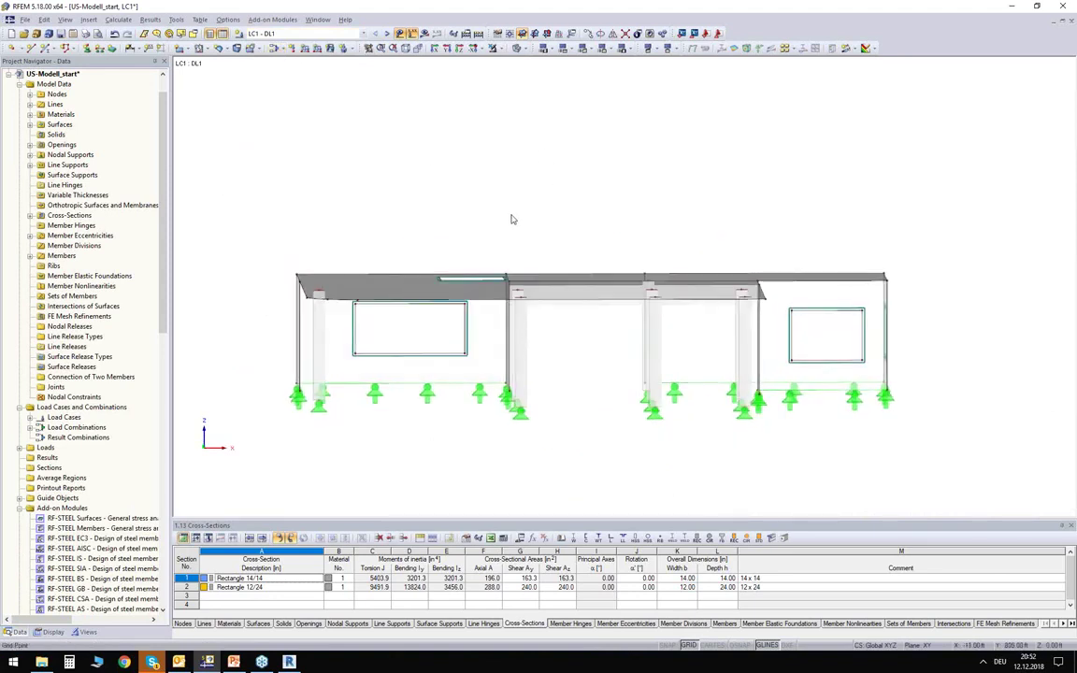
Set up importing support reactions as load from the Pavilion.rf5 model, using load case LC1 - DL1 as the source.
{"action": "middle_click_drag", "start_coordinate": [434, 178], "coordinate": [493, 211], "text": "ctrl"}
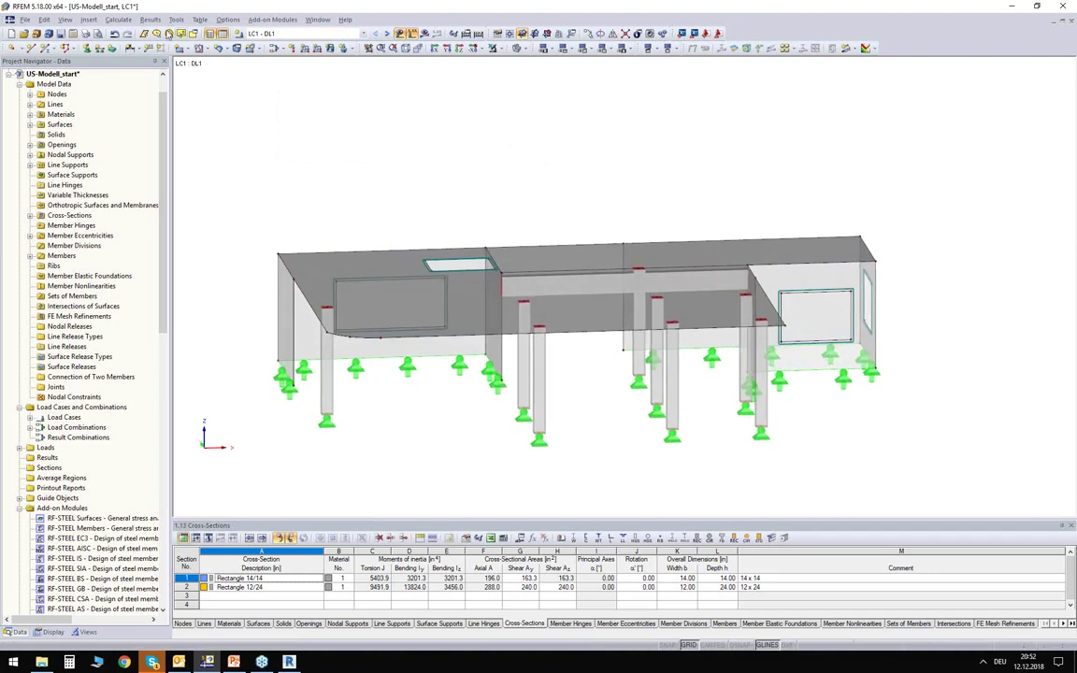
{"action": "left_click", "coordinate": [175, 19]}
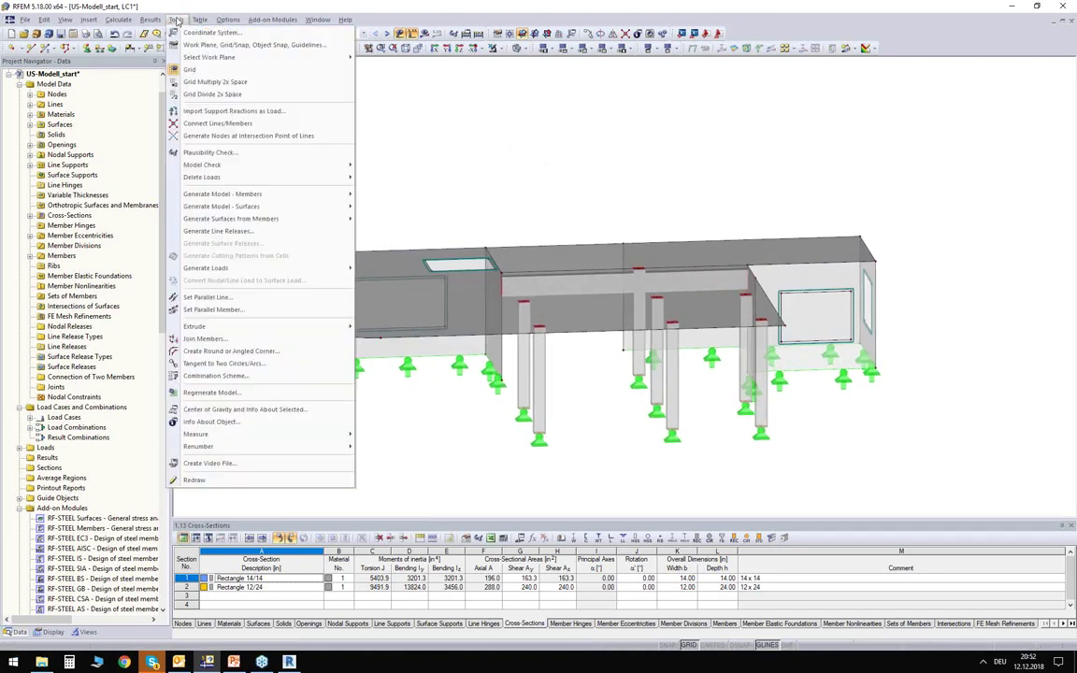
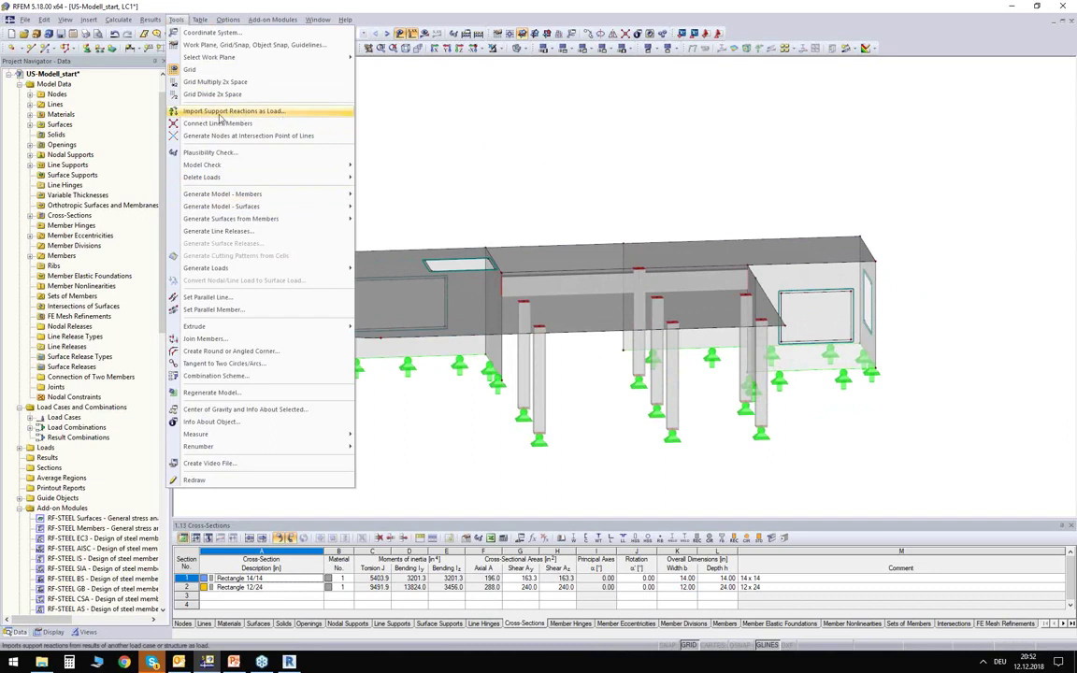
{"action": "left_click", "coordinate": [221, 113]}
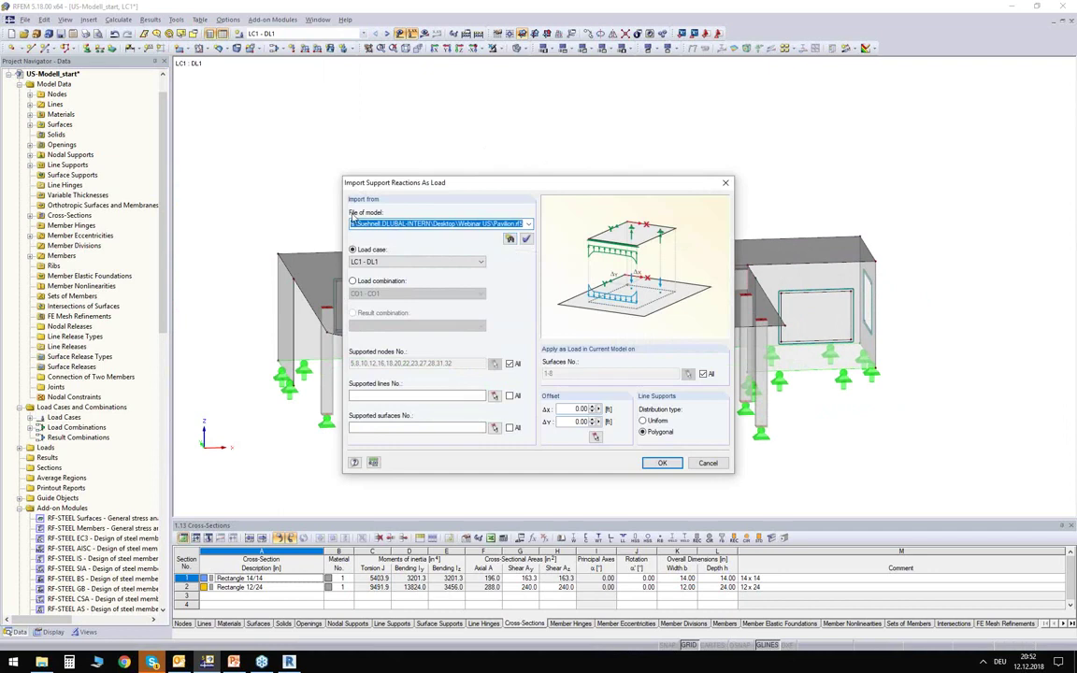
{"action": "left_click", "coordinate": [510, 238]}
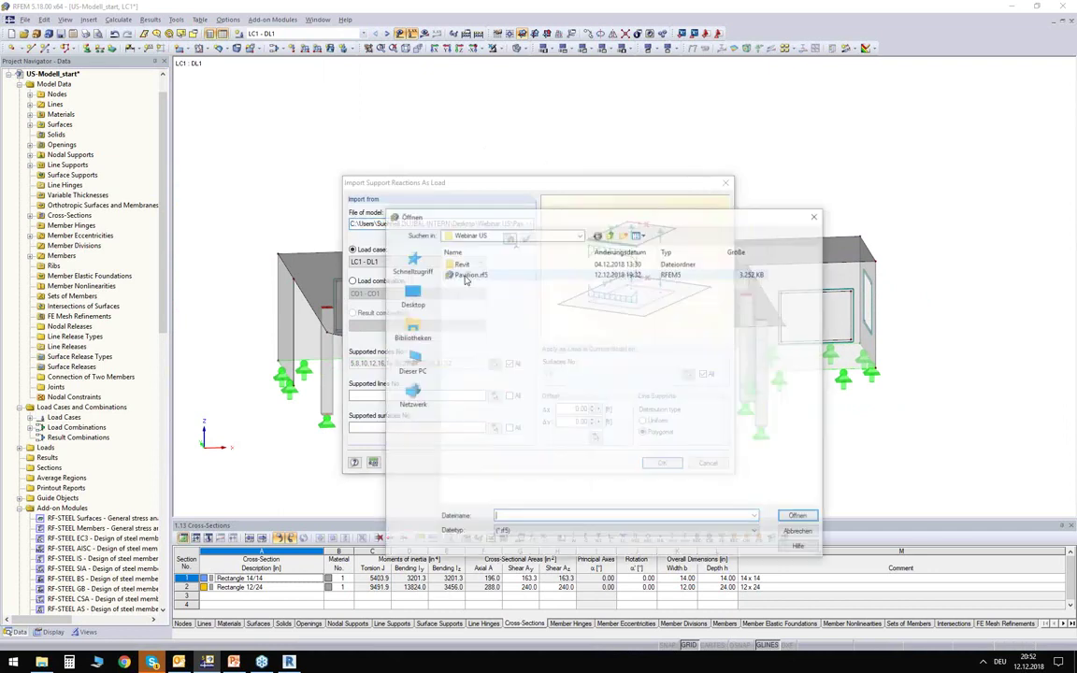
{"action": "double_click", "coordinate": [481, 276]}
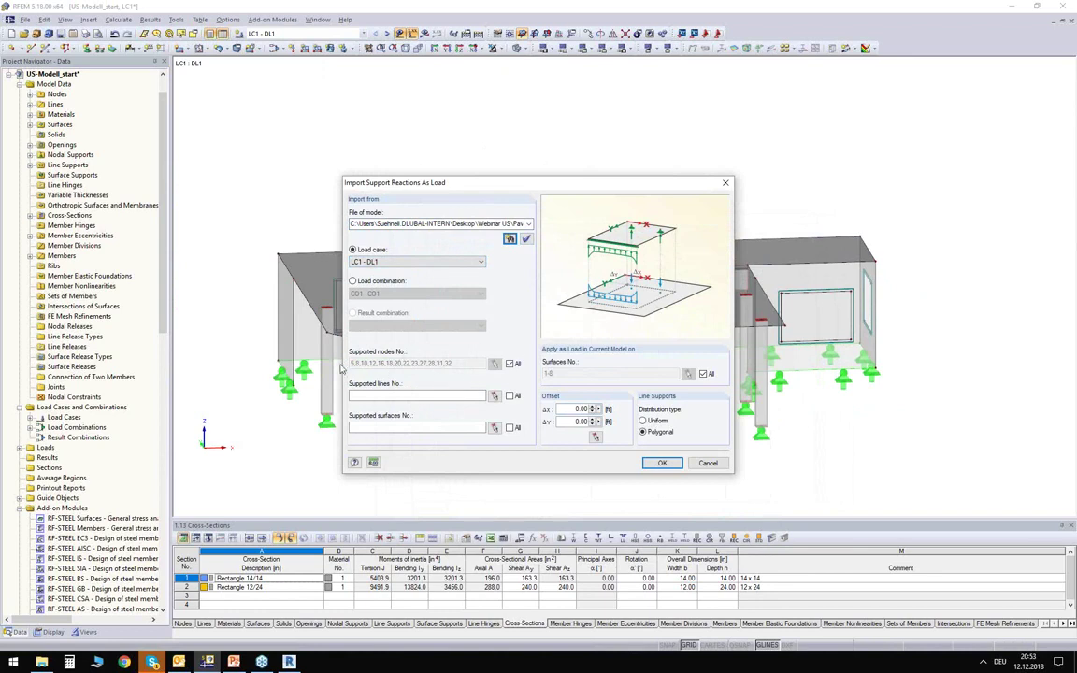
{"action": "left_click", "coordinate": [393, 262]}
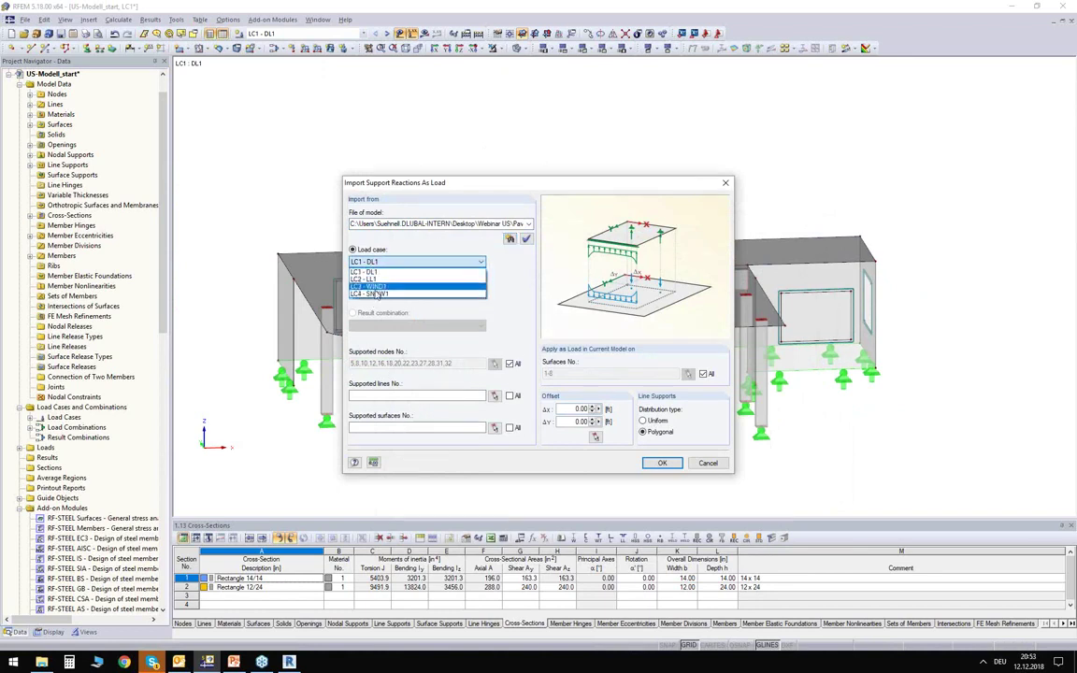
{"action": "left_click", "coordinate": [370, 270]}
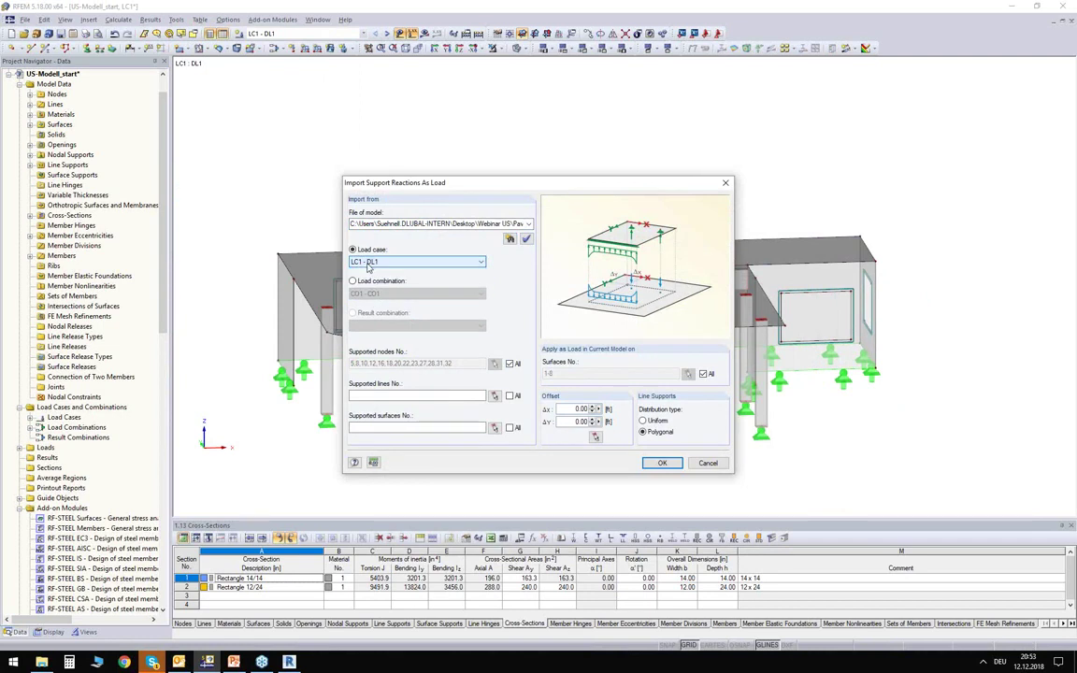
Apply the imported support reactions only to the roof slab, surface 1, and complete the import.
{"action": "left_click", "coordinate": [704, 373]}
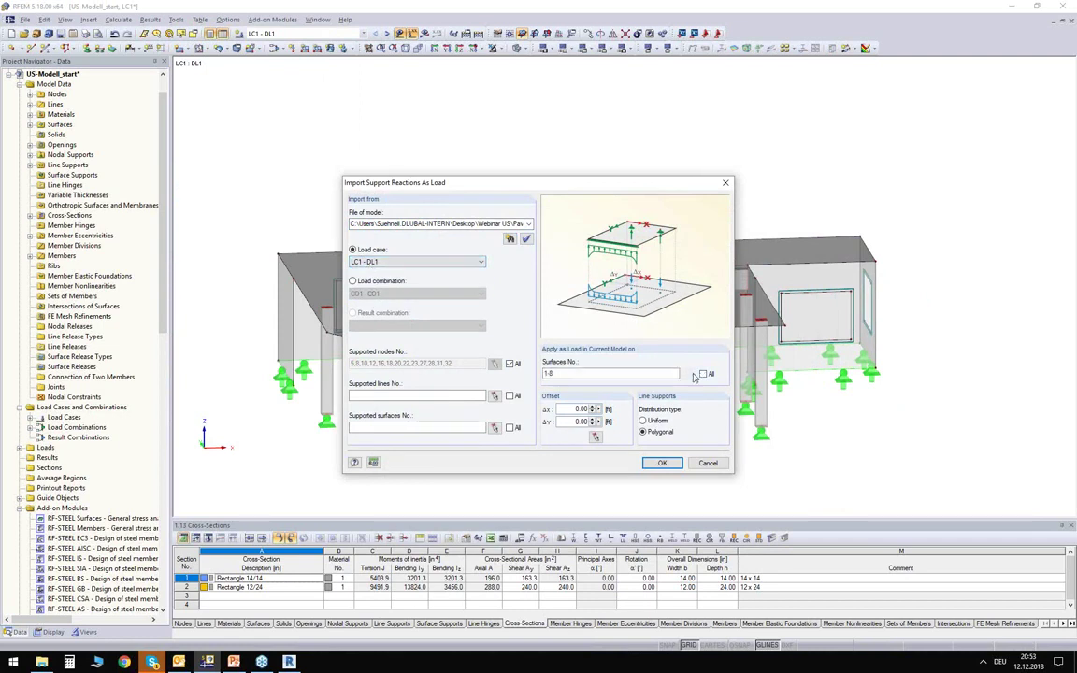
{"action": "left_click", "coordinate": [688, 373]}
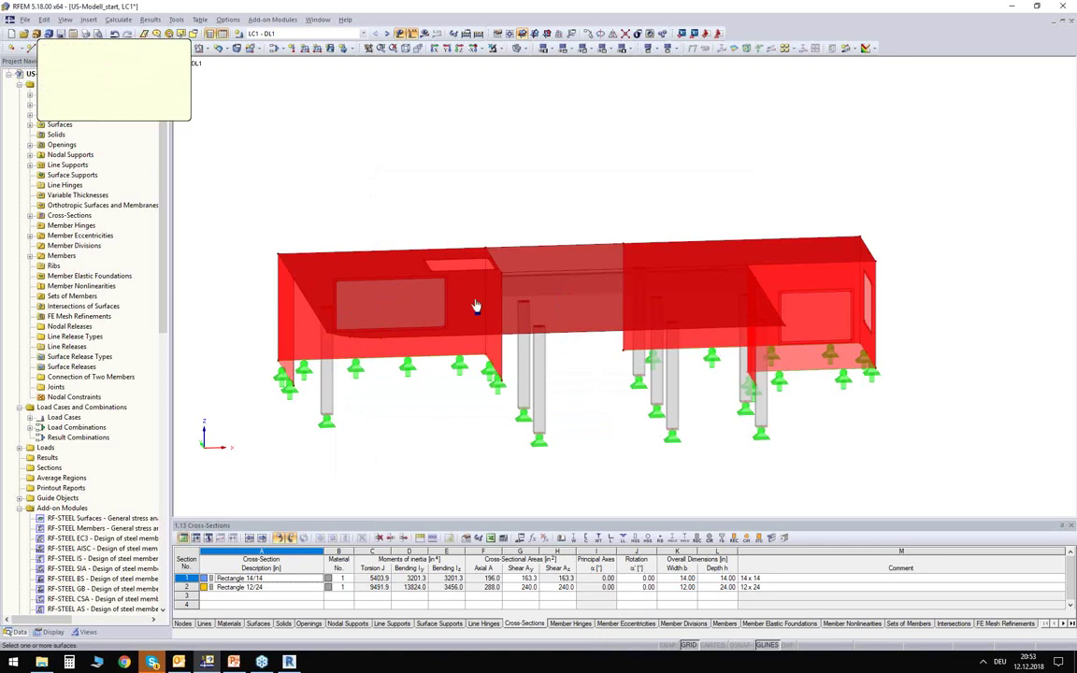
{"action": "left_click", "coordinate": [57, 109]}
{"action": "type", "text": "1"}
{"action": "left_click", "coordinate": [132, 109]}
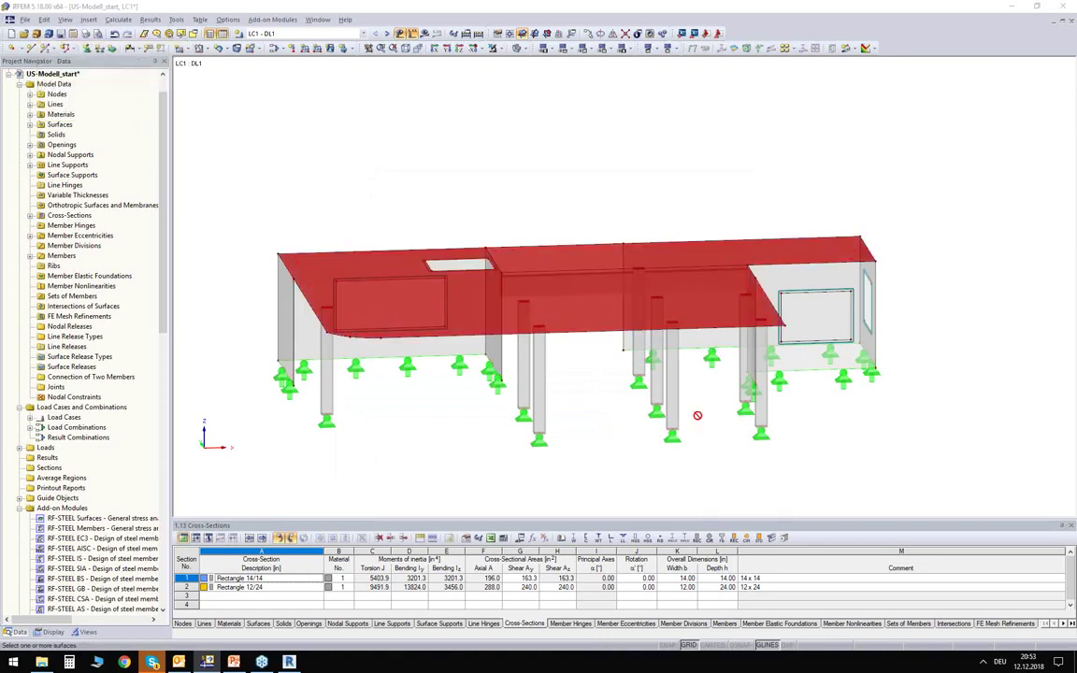
{"action": "left_click", "coordinate": [662, 463]}
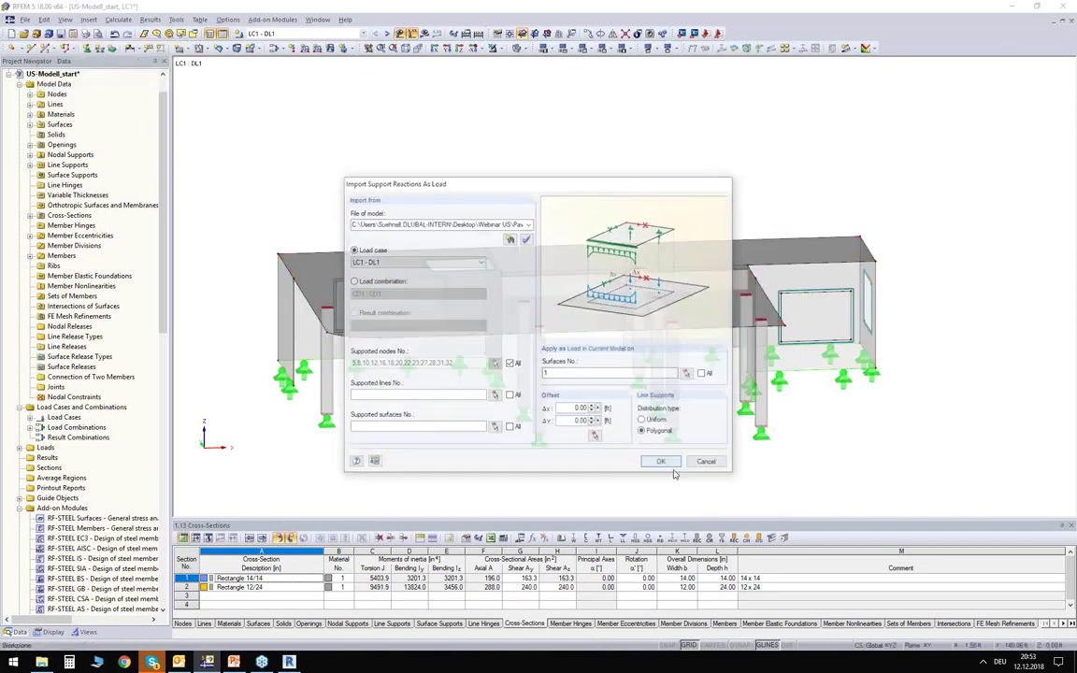
Examine the concentrated loads imported onto the roof slab in load case LC1.
{"action": "middle_click_drag", "start_coordinate": [608, 433], "coordinate": [578, 356], "text": "ctrl"}
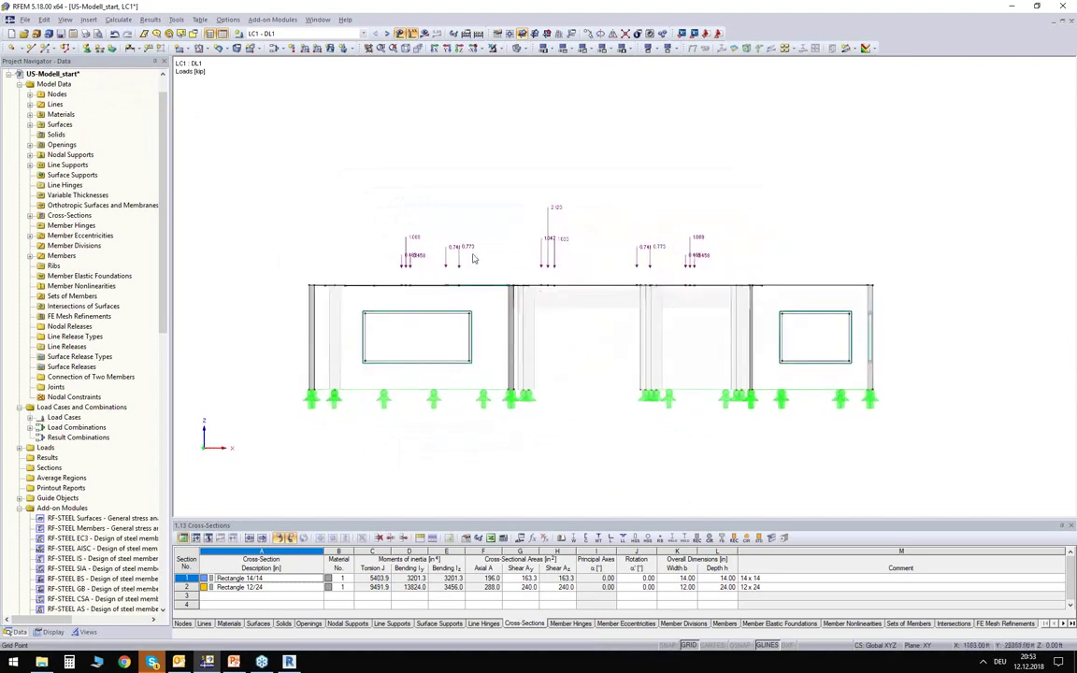
{"action": "scroll", "coordinate": [486, 253], "scroll_direction": "up", "scroll_amount": 5}
{"action": "middle_click_drag", "start_coordinate": [488, 260], "coordinate": [640, 373], "text": "ctrl"}
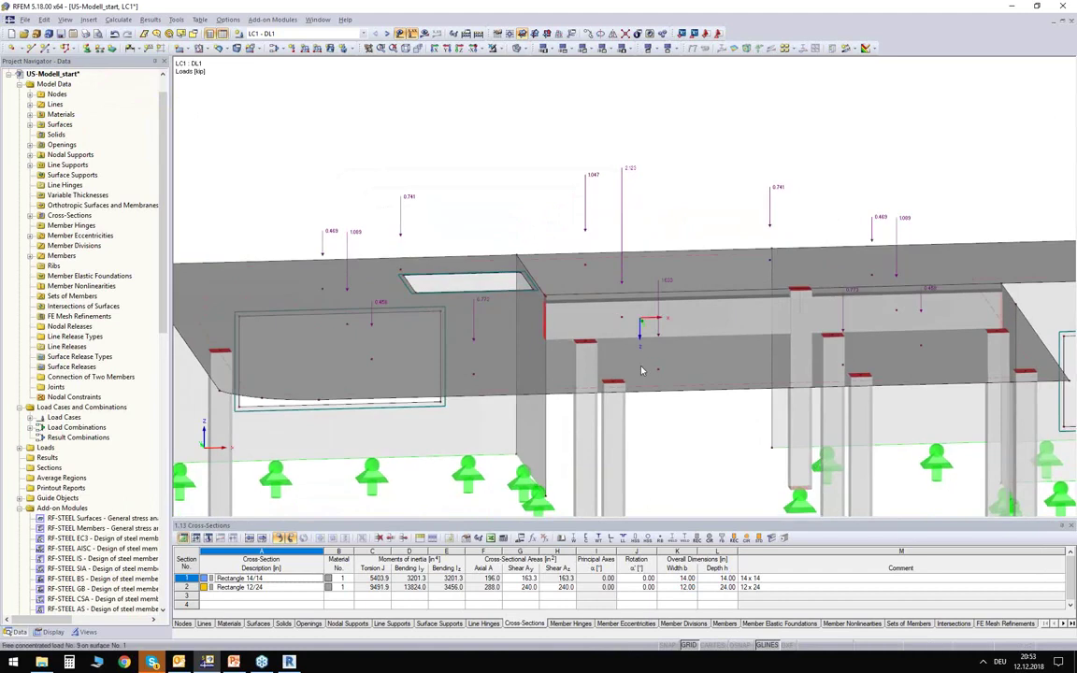
{"action": "middle_click_drag", "start_coordinate": [483, 232], "coordinate": [503, 269], "text": "ctrl"}
{"action": "scroll", "coordinate": [502, 269], "scroll_direction": "down", "scroll_amount": 2}
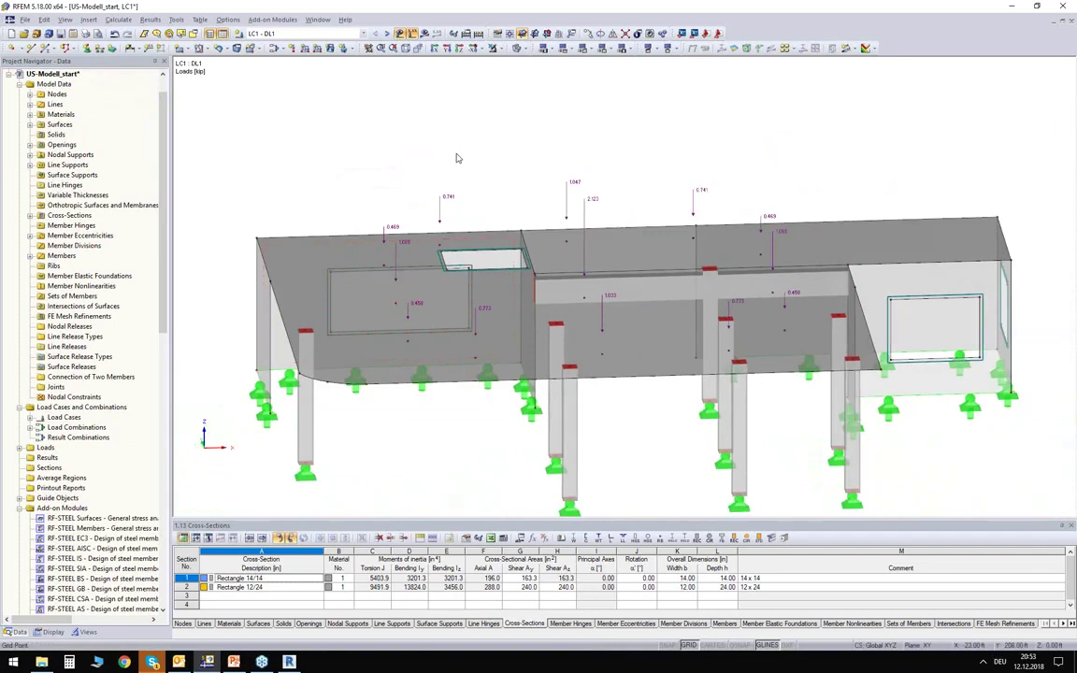
{"action": "scroll", "coordinate": [574, 201], "scroll_direction": "up", "scroll_amount": 4}
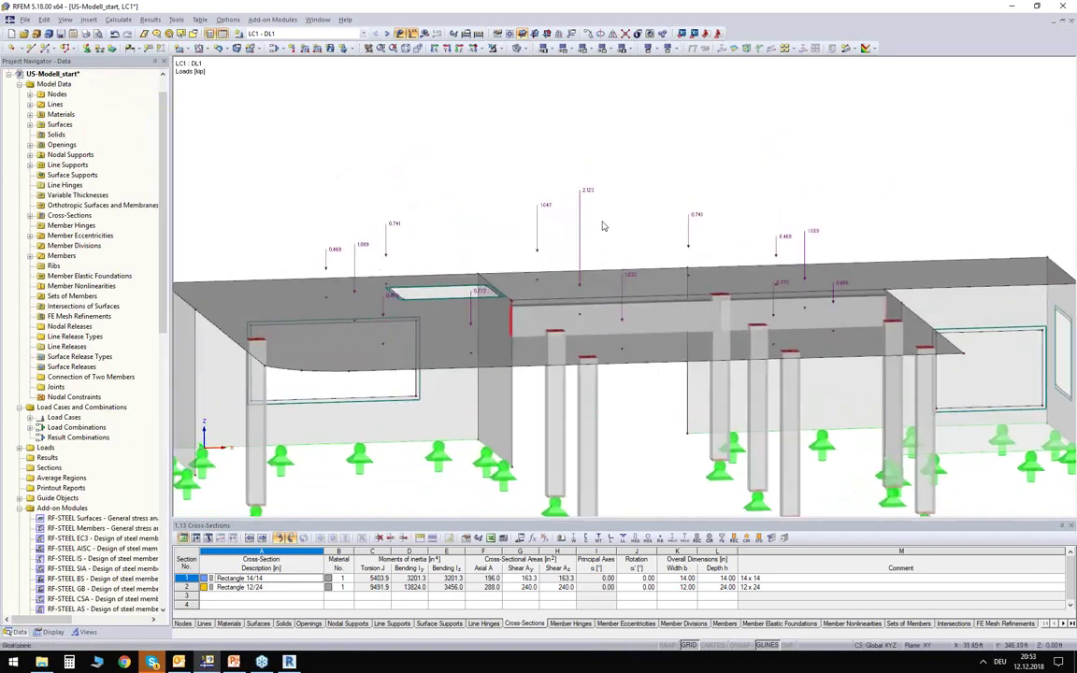
{"action": "mouse_move", "coordinate": [578, 185]}
{"action": "middle_click_drag", "start_coordinate": [485, 175], "coordinate": [479, 186], "text": "ctrl"}
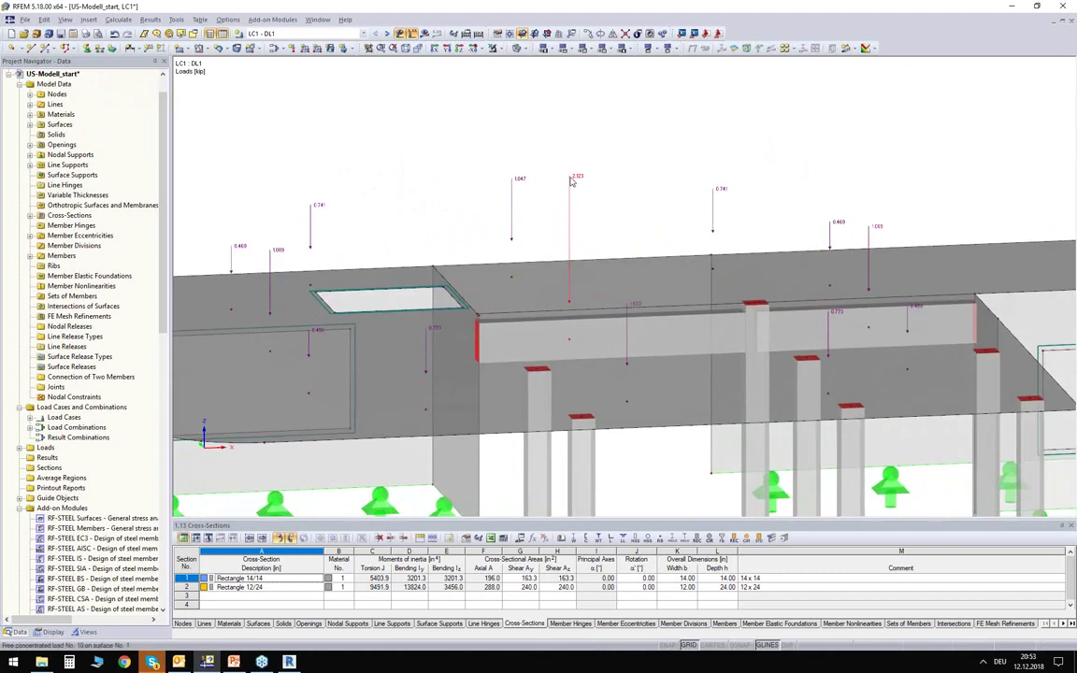
Check the support reactions in the Pavilion model for comparison and return to the US-Modell_start model.
{"action": "left_click", "coordinate": [317, 19]}
{"action": "left_click", "coordinate": [291, 162]}
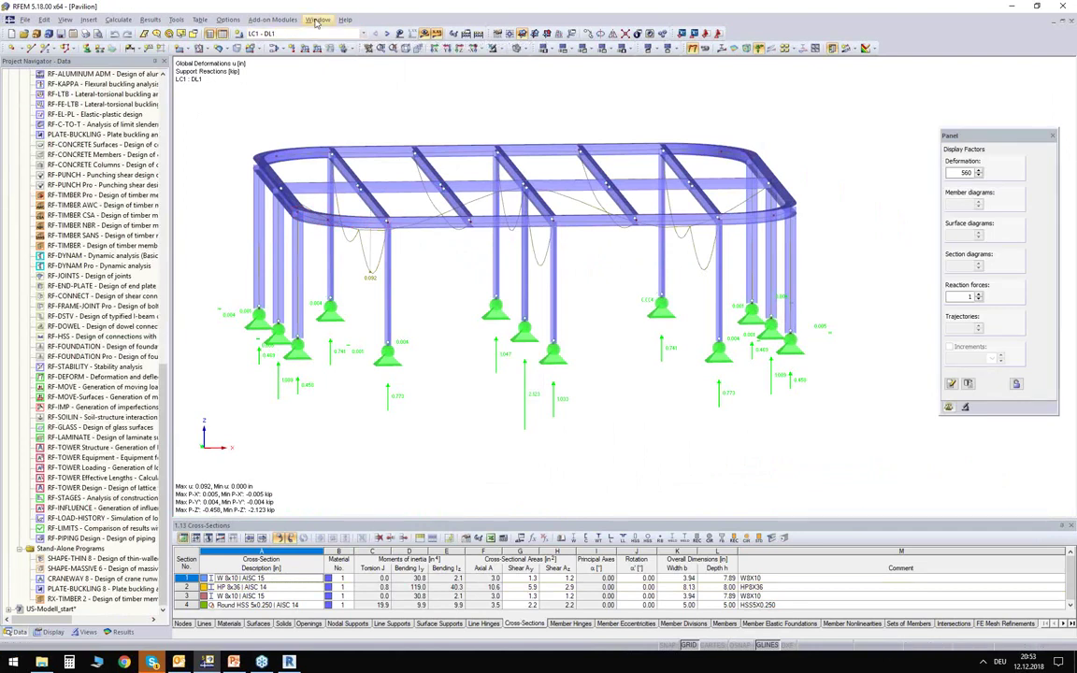
{"action": "left_click", "coordinate": [317, 20]}
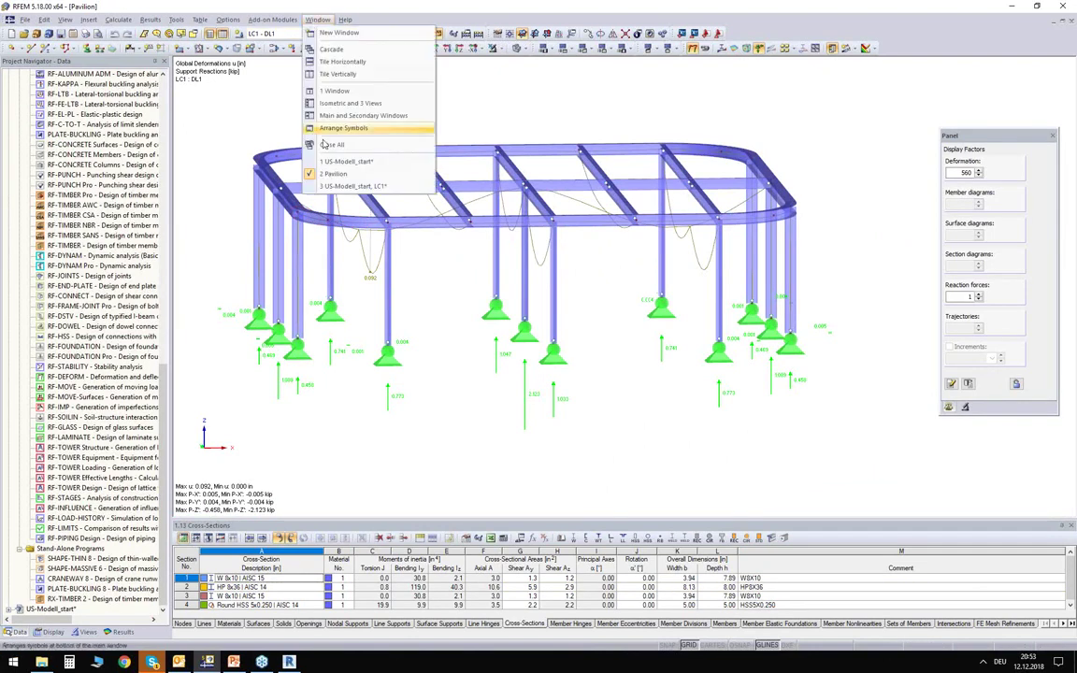
{"action": "left_click", "coordinate": [346, 187]}
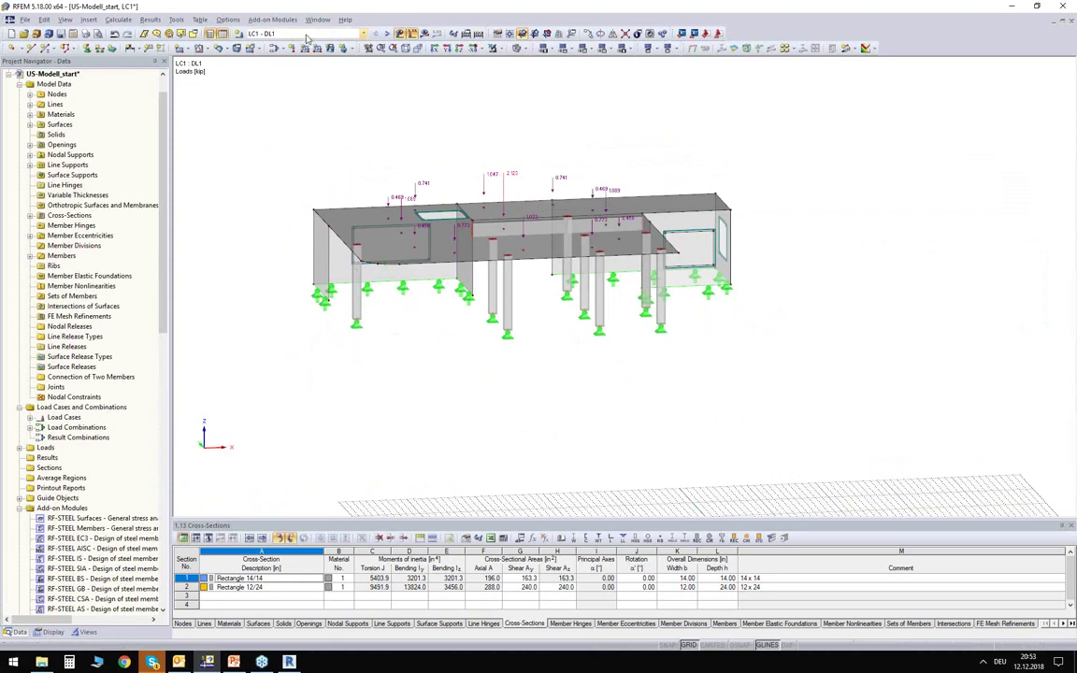
Display load combination CO3 and examine its combined loads on the storey model.
{"action": "left_click", "coordinate": [277, 34]}
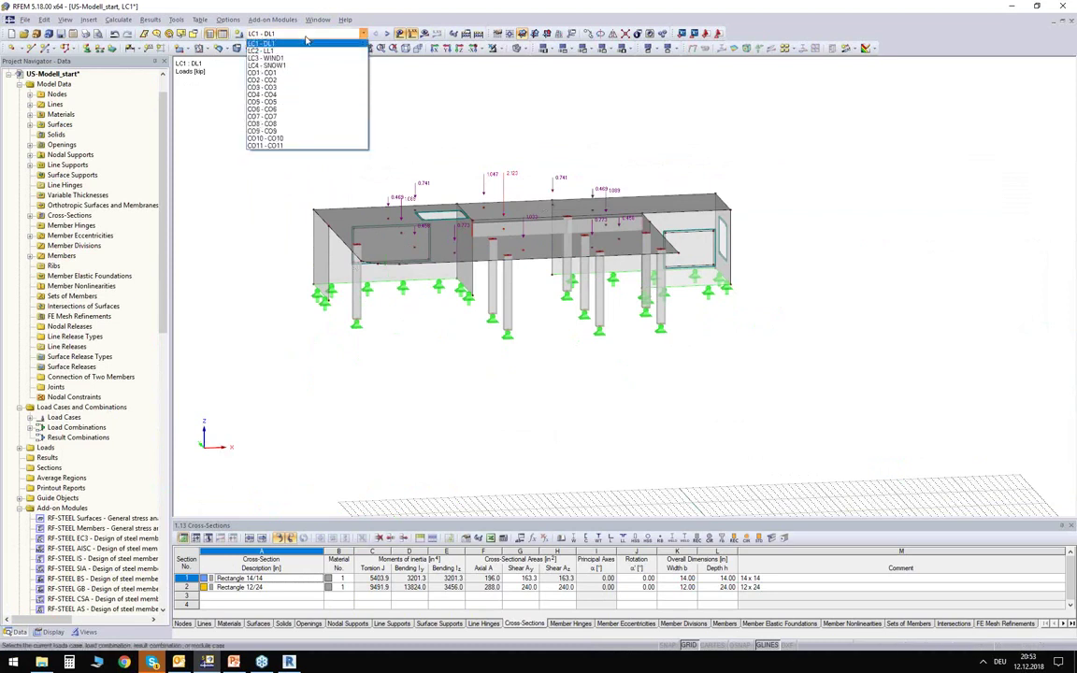
{"action": "left_click", "coordinate": [279, 90]}
{"action": "middle_click_drag", "start_coordinate": [483, 140], "coordinate": [438, 121], "text": "ctrl"}
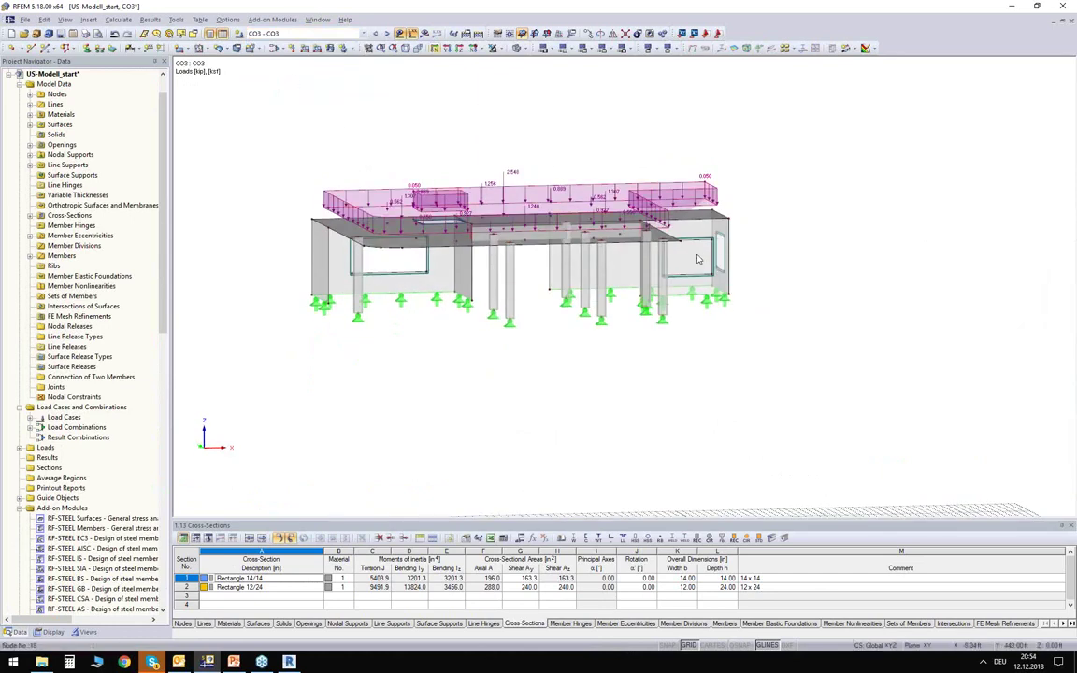
{"action": "middle_click_drag", "start_coordinate": [510, 274], "coordinate": [468, 296], "text": "ctrl"}
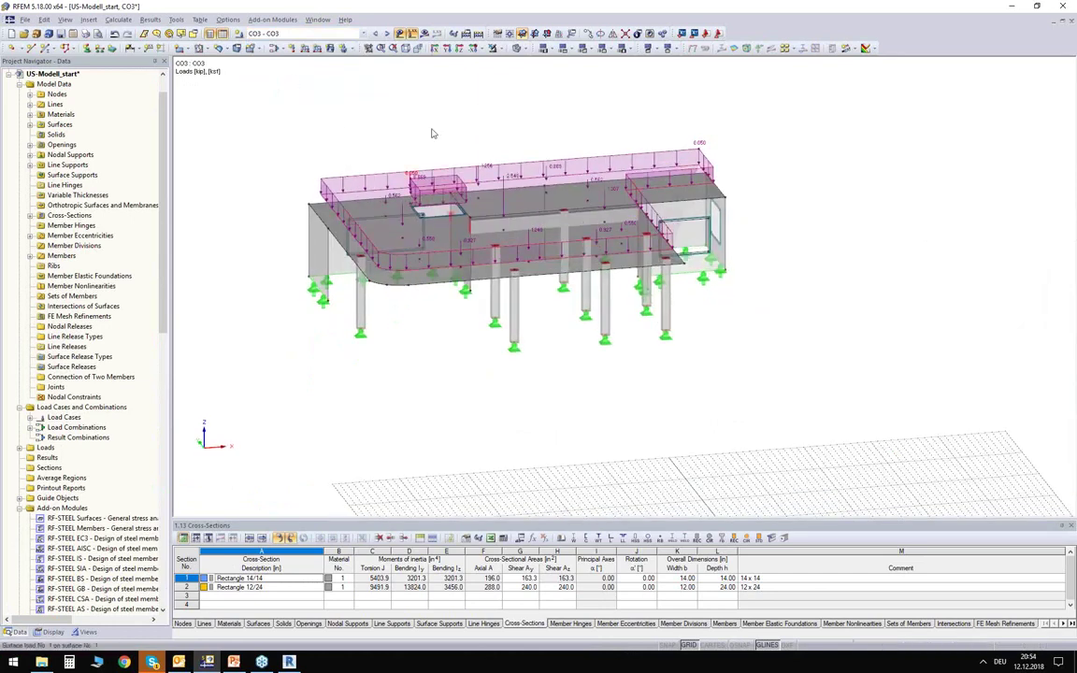
Hide the loads, open the RF-CONCRETE Surfaces module and select CO3 for the strength limit state design.
{"action": "left_click", "coordinate": [400, 34]}
{"action": "scroll", "coordinate": [47, 430], "scroll_direction": "down", "scroll_amount": 15}
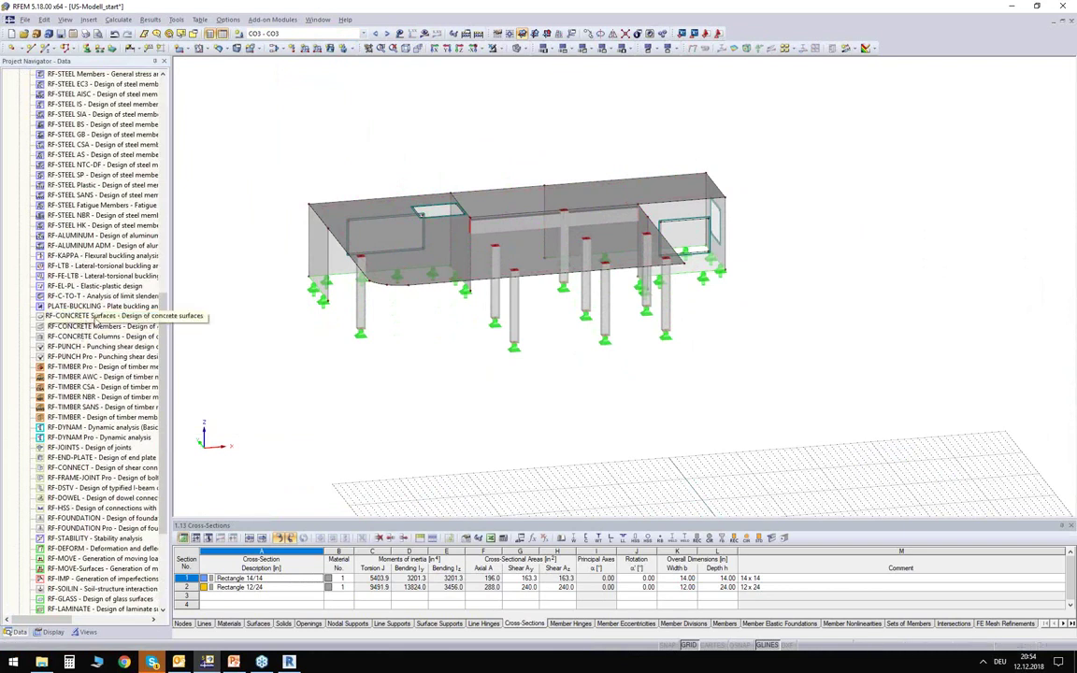
{"action": "double_click", "coordinate": [127, 315]}
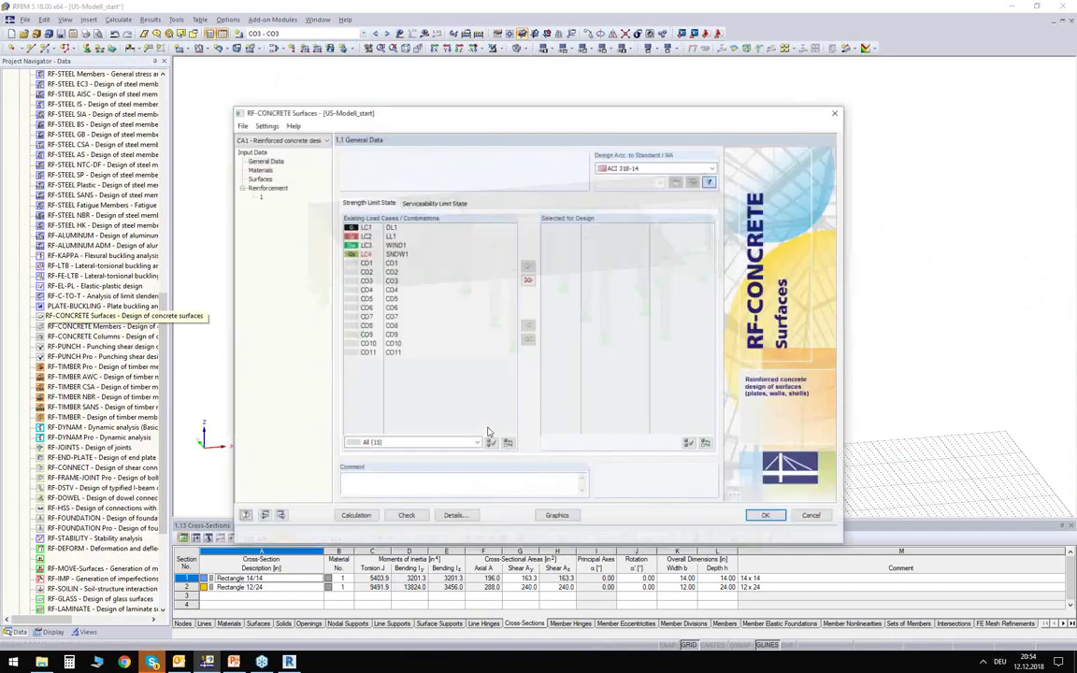
{"action": "double_click", "coordinate": [396, 283]}
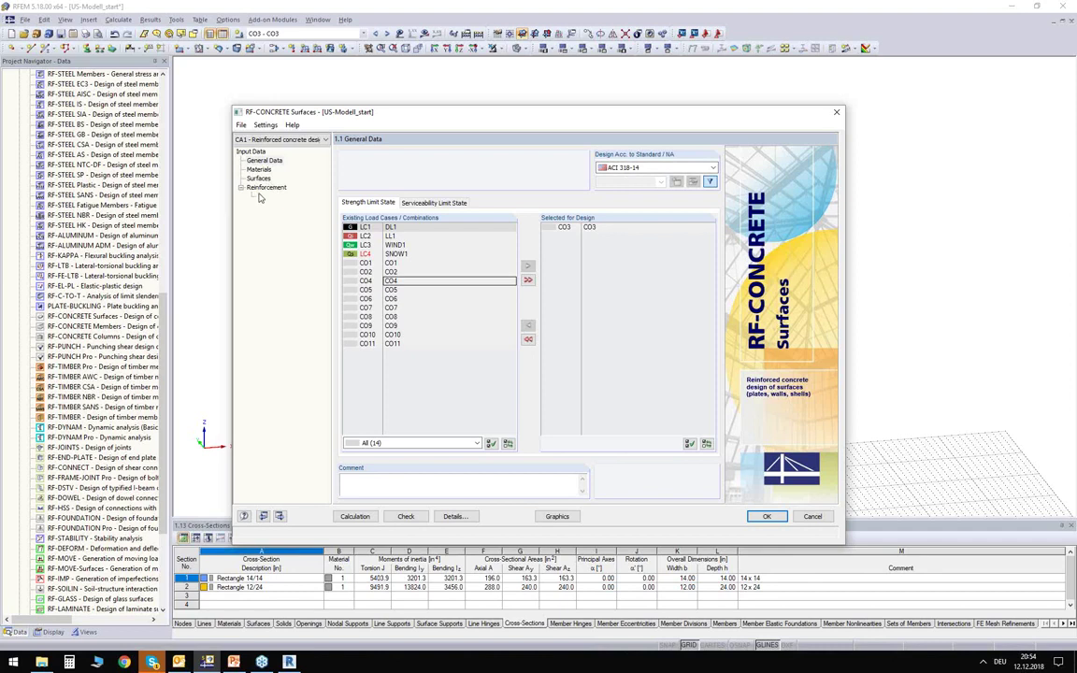
Limit reinforcement group 1 to the roof slab, surface 1, and run the concrete surface design calculation.
{"action": "left_click", "coordinate": [260, 197]}
{"action": "left_click", "coordinate": [799, 180]}
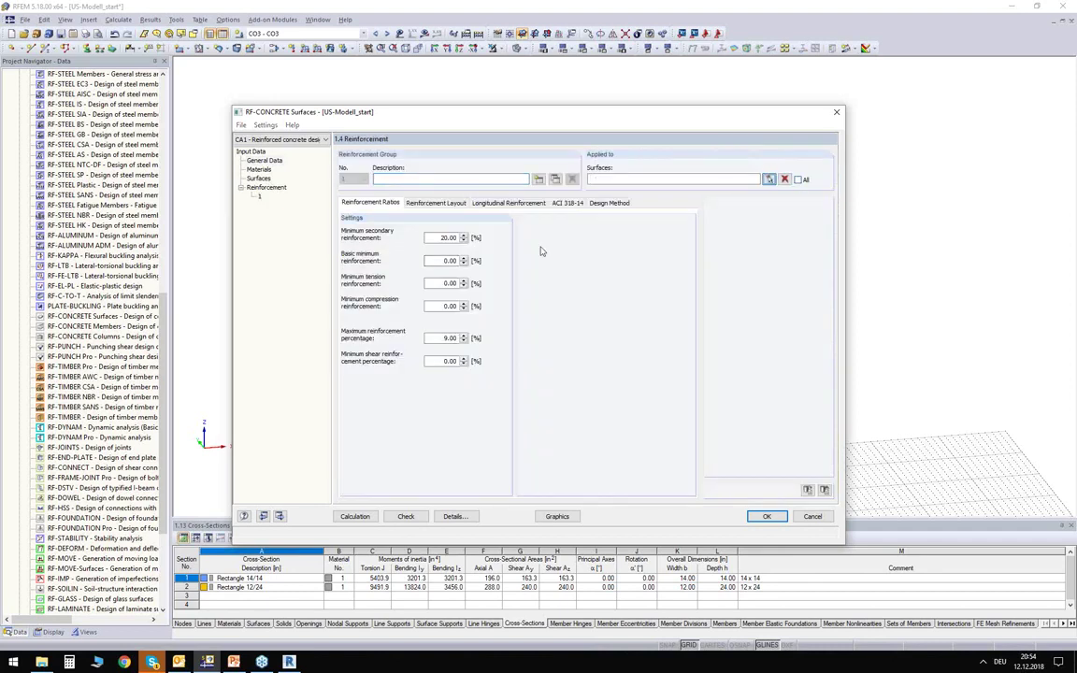
{"action": "left_click", "coordinate": [769, 179]}
{"action": "left_click", "coordinate": [370, 245]}
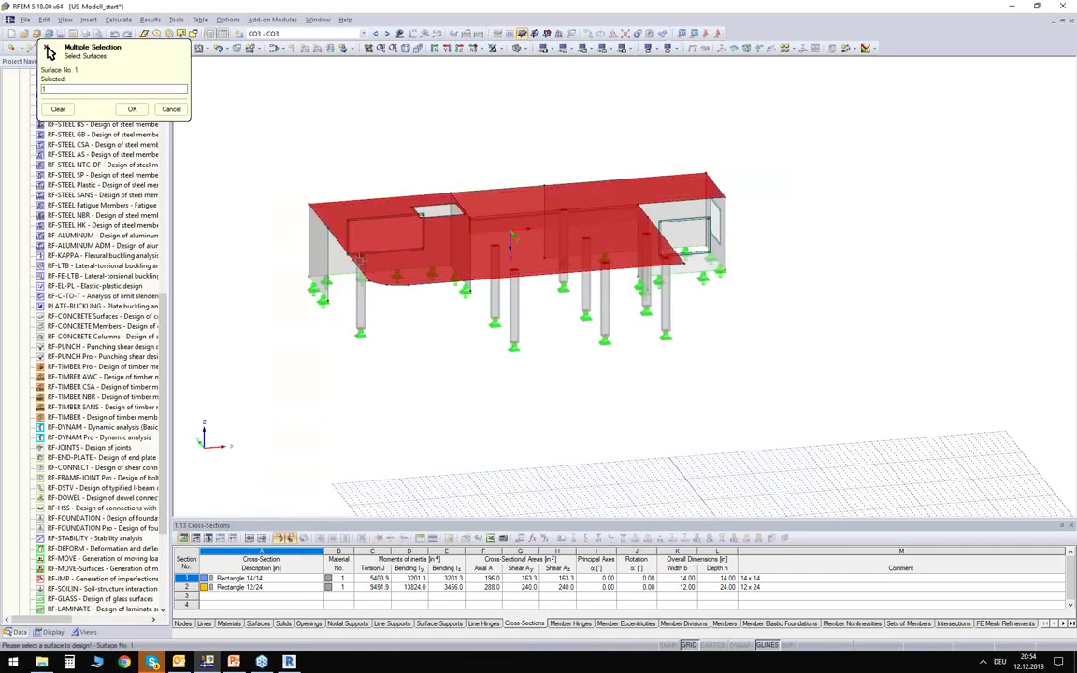
{"action": "left_click", "coordinate": [132, 109]}
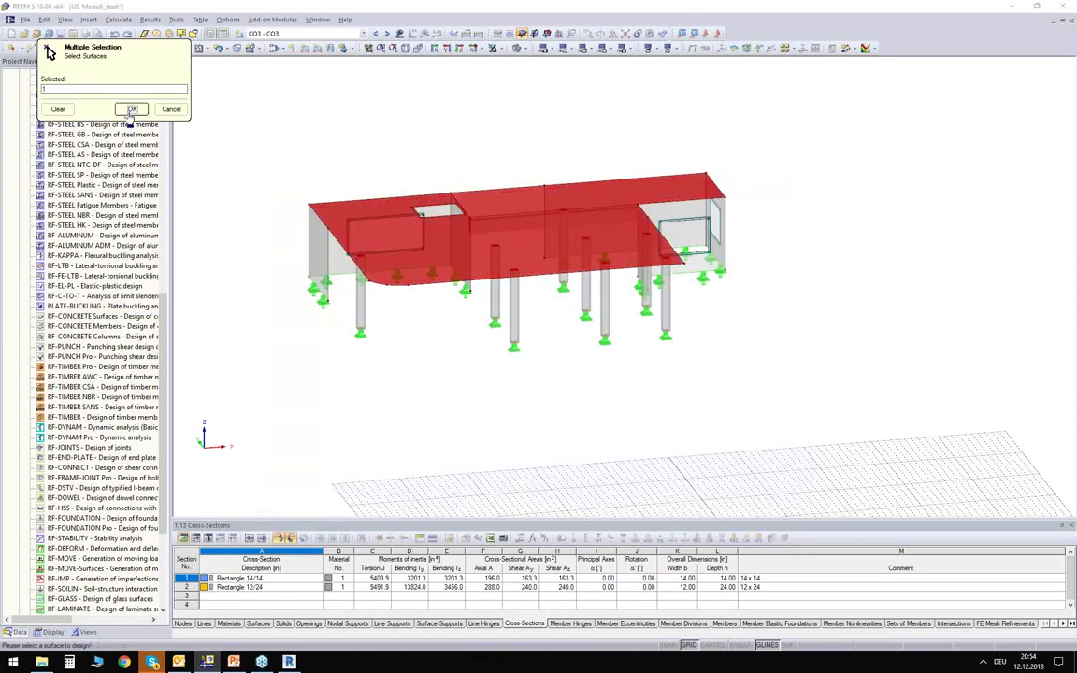
{"action": "left_click", "coordinate": [354, 516]}
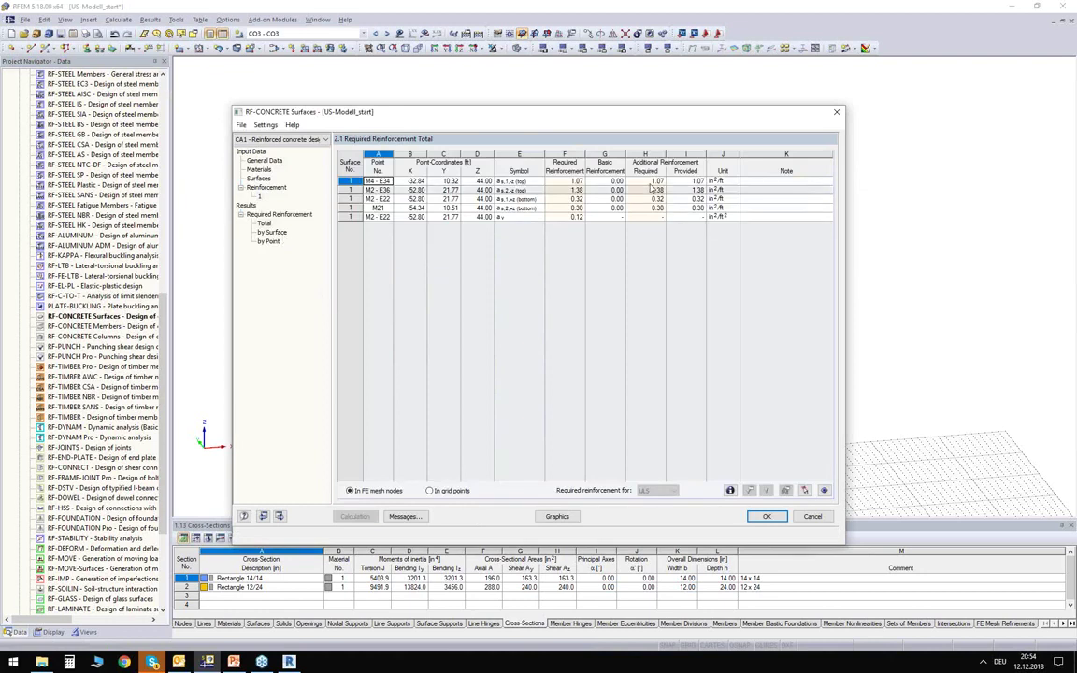
Review the total required reinforcement of the roof slab, show it graphically on the model and list the available result types.
{"action": "left_click_drag", "start_coordinate": [564, 180], "coordinate": [563, 220]}
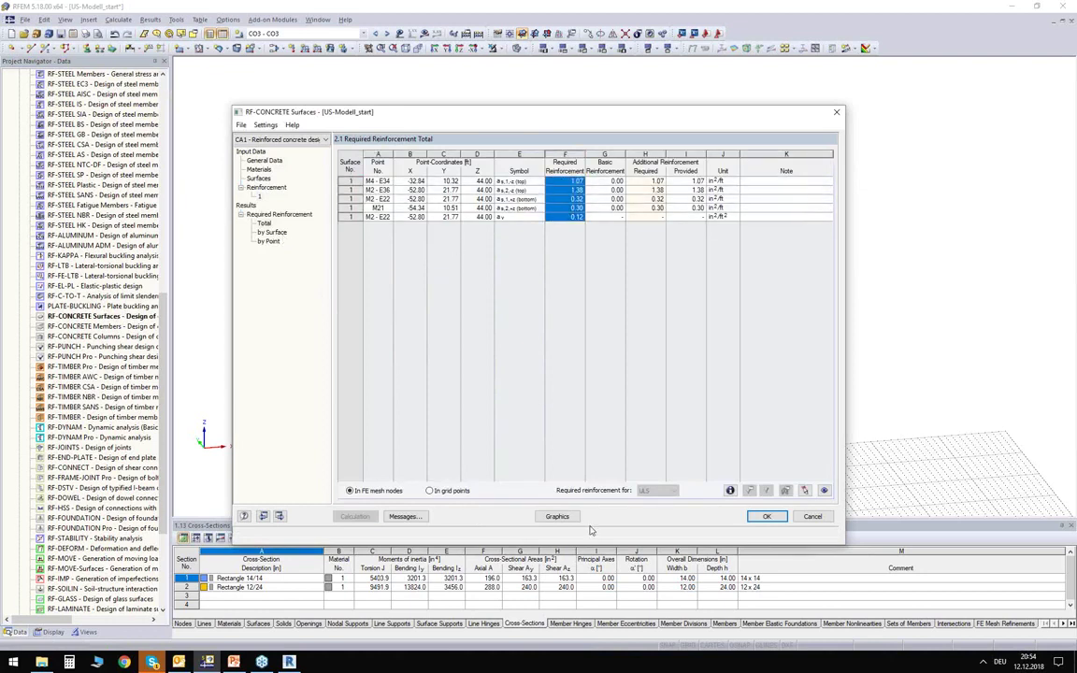
{"action": "left_click", "coordinate": [557, 517]}
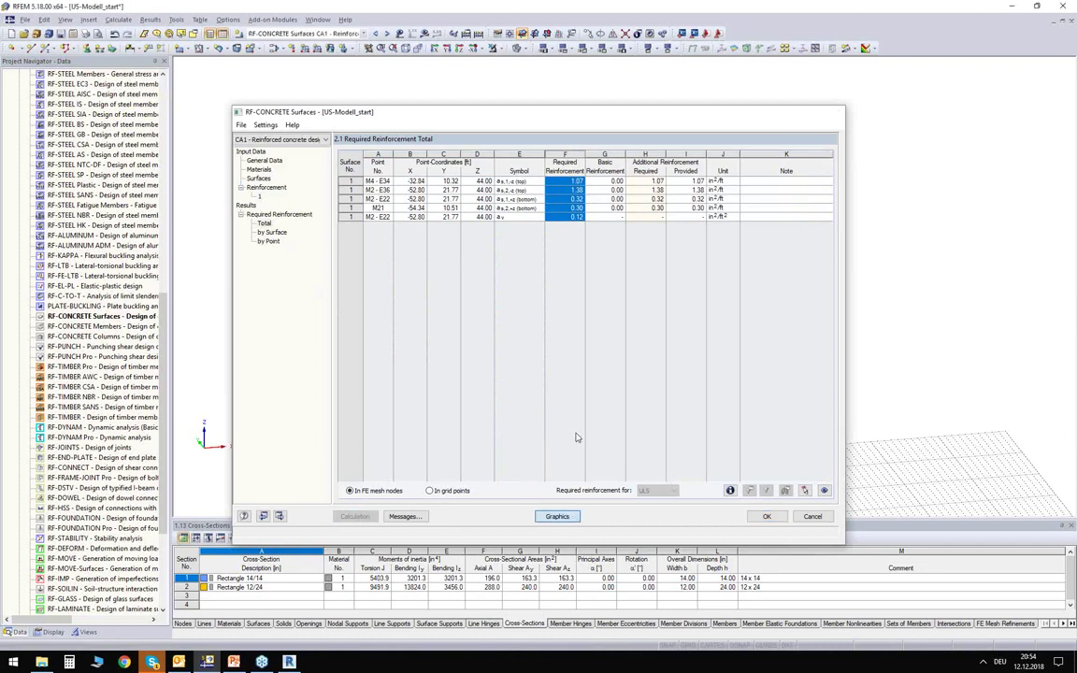
{"action": "scroll", "coordinate": [488, 198], "scroll_direction": "up", "scroll_amount": 4}
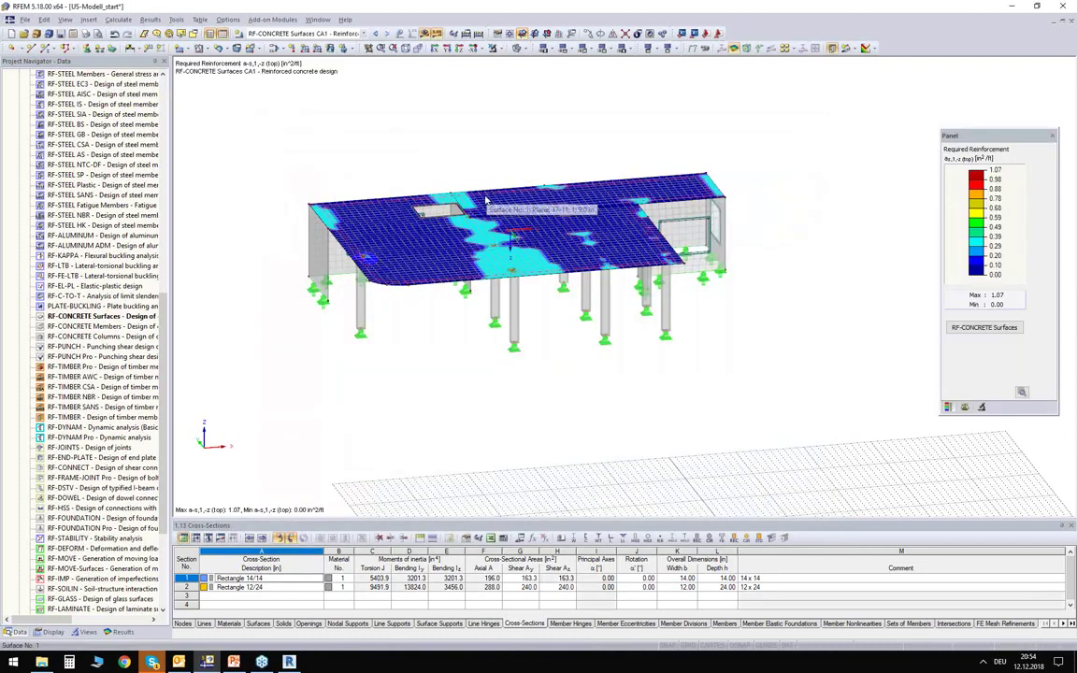
{"action": "scroll", "coordinate": [488, 198], "scroll_direction": "up", "scroll_amount": 1}
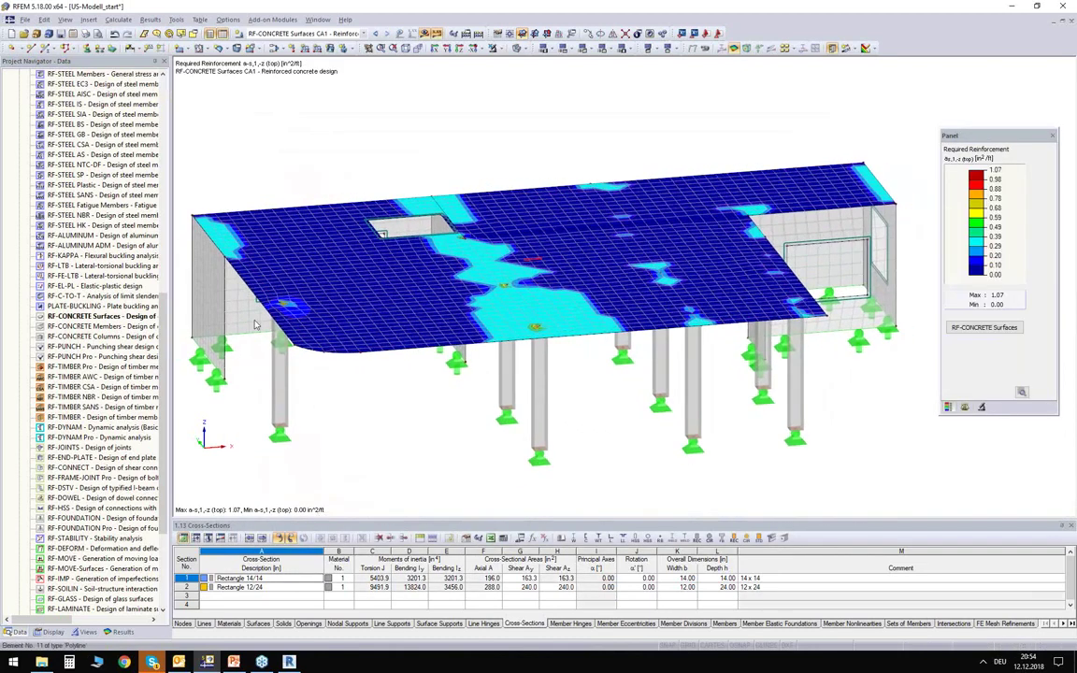
{"action": "left_click", "coordinate": [119, 632]}
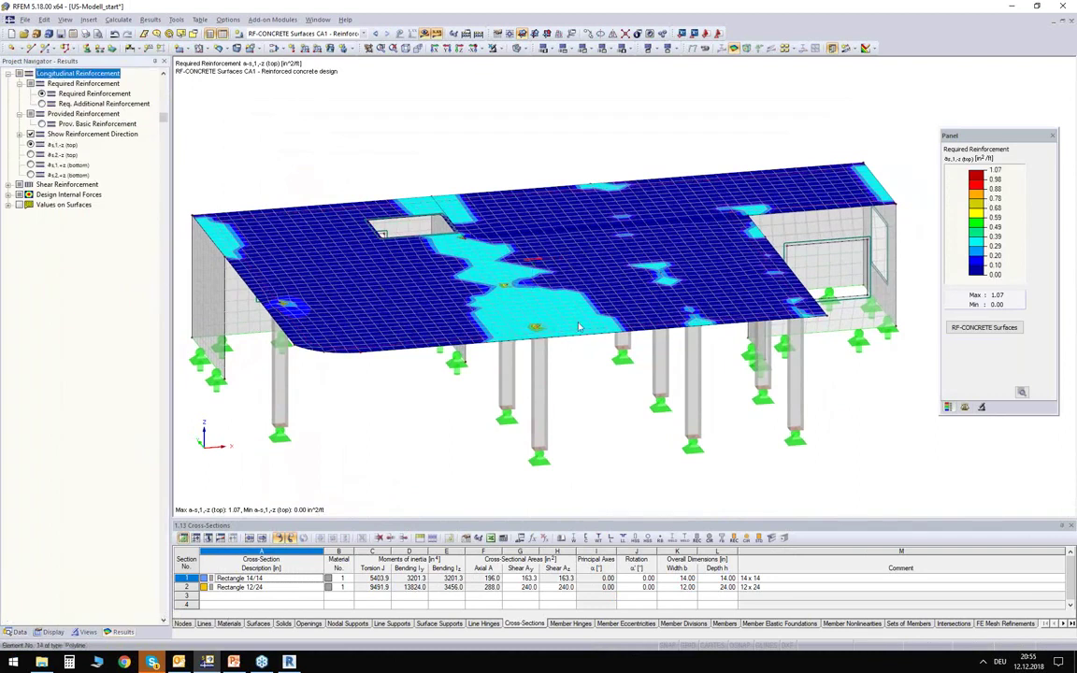
Display the roof slab's required bottom reinforcement a-s,1,+z (bottom) and examine its distribution from several angles.
{"action": "left_click", "coordinate": [31, 164]}
{"action": "middle_click_drag", "start_coordinate": [378, 405], "coordinate": [323, 281], "text": "ctrl"}
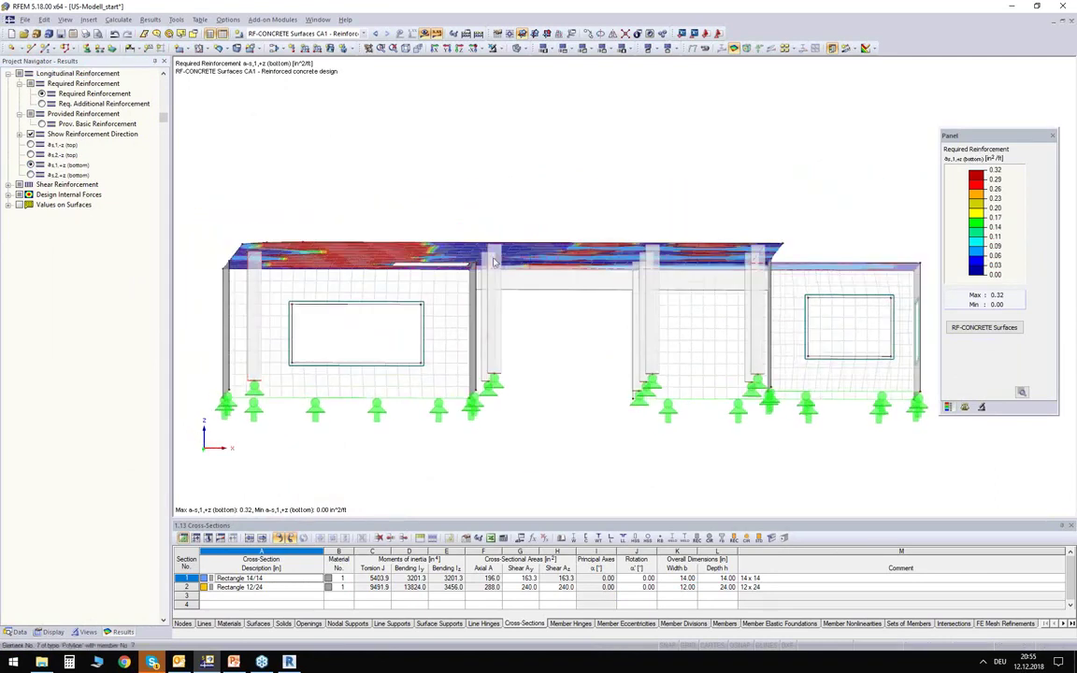
{"action": "middle_click_drag", "start_coordinate": [393, 154], "coordinate": [450, 293], "text": "ctrl"}
{"action": "scroll", "coordinate": [450, 293], "scroll_direction": "down", "scroll_amount": 1}
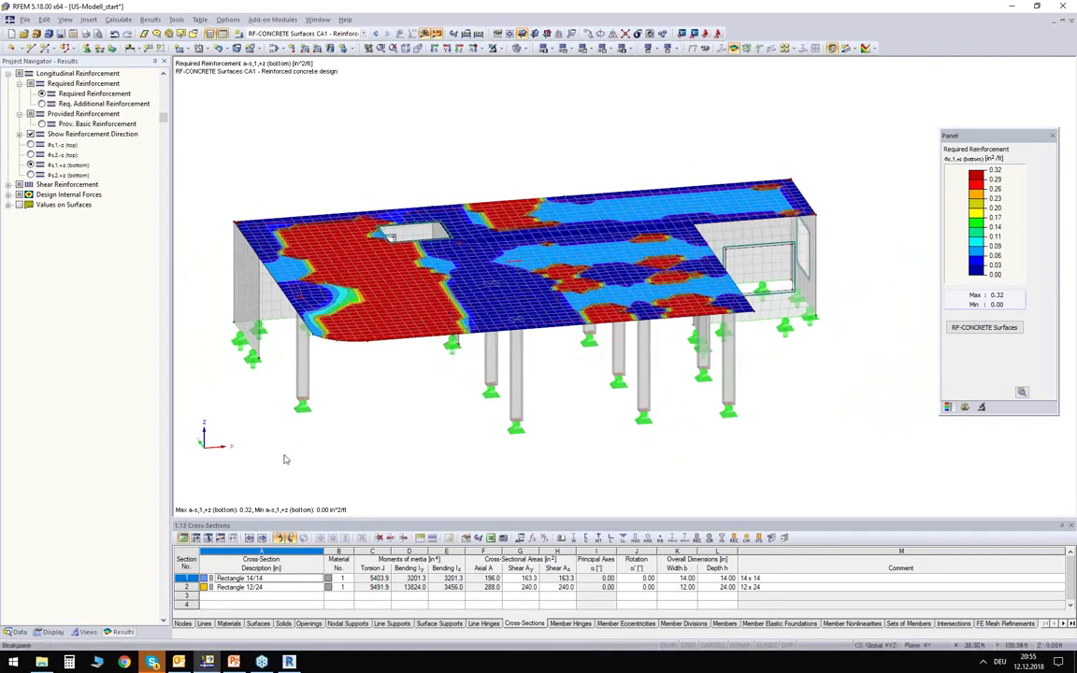
{"action": "middle_click_drag", "start_coordinate": [362, 436], "coordinate": [304, 645], "text": "ctrl"}
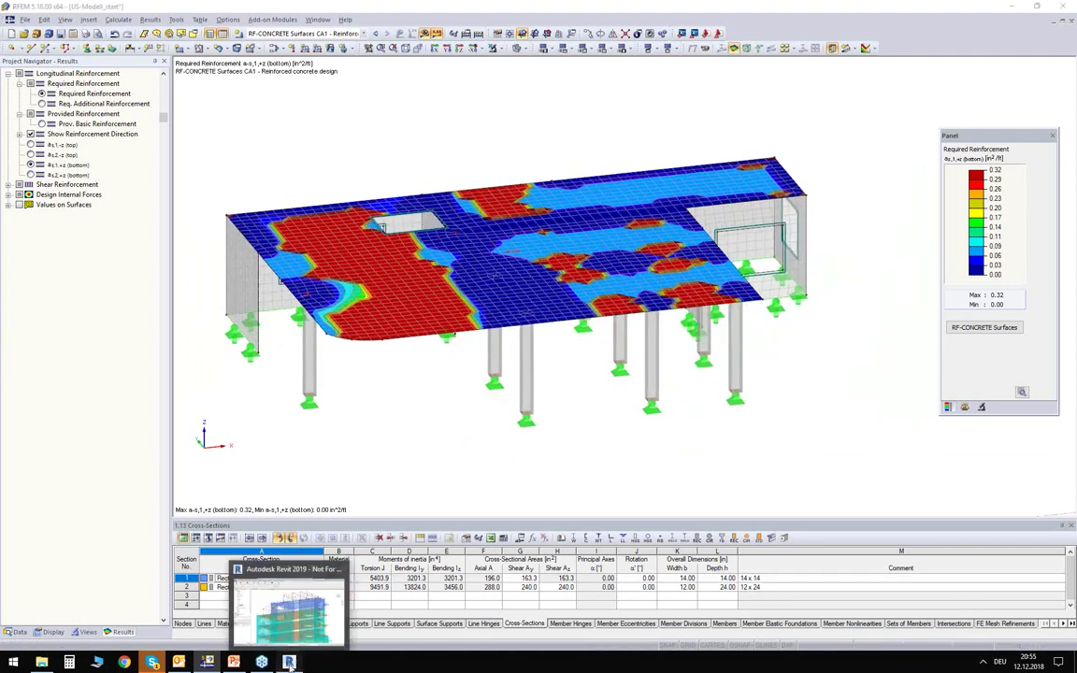
Switch to Revit and start an RFEM model import without selected-objects-only transfer and member eccentricities, reviewing the structural, results and reinforcement settings.
{"action": "left_click", "coordinate": [289, 662]}
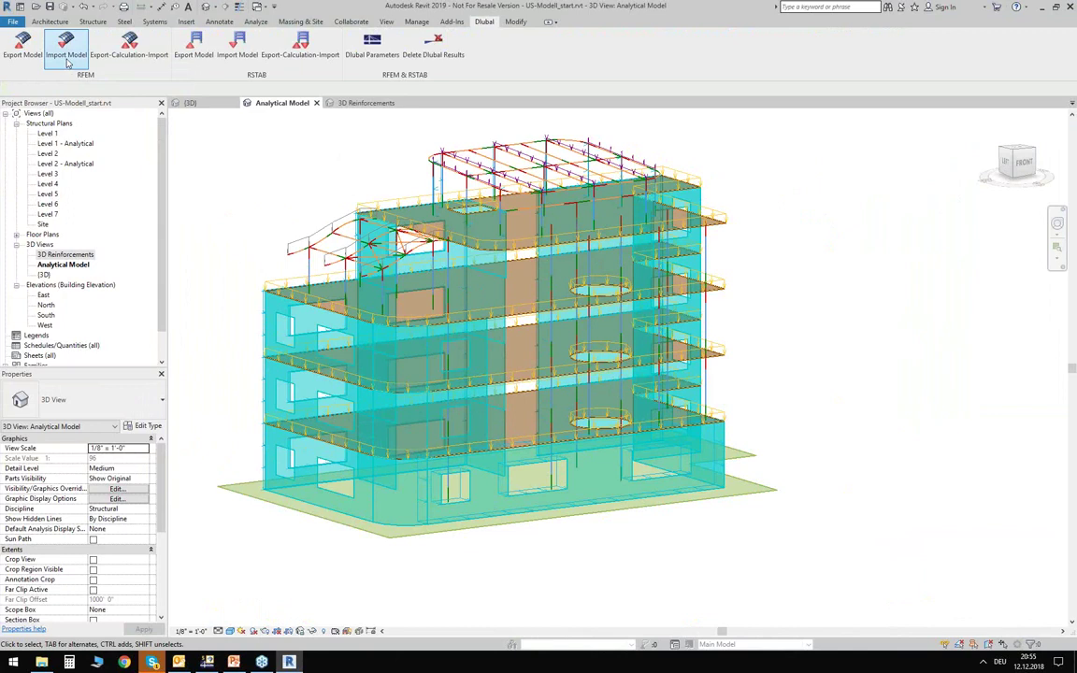
{"action": "left_click", "coordinate": [66, 56]}
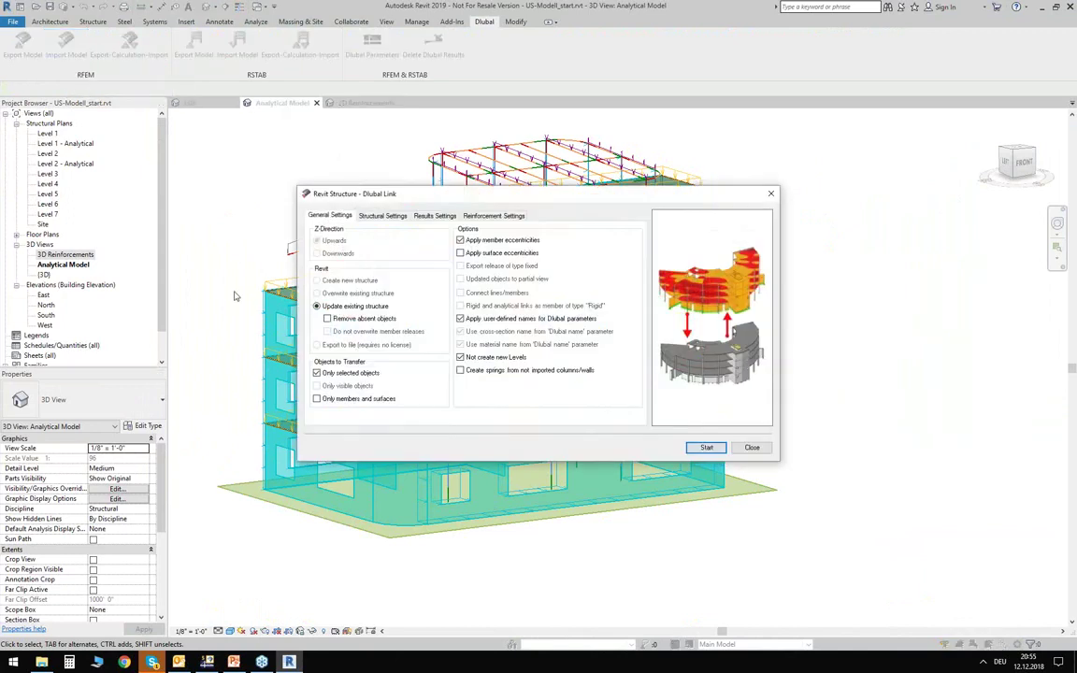
{"action": "left_click", "coordinate": [343, 374]}
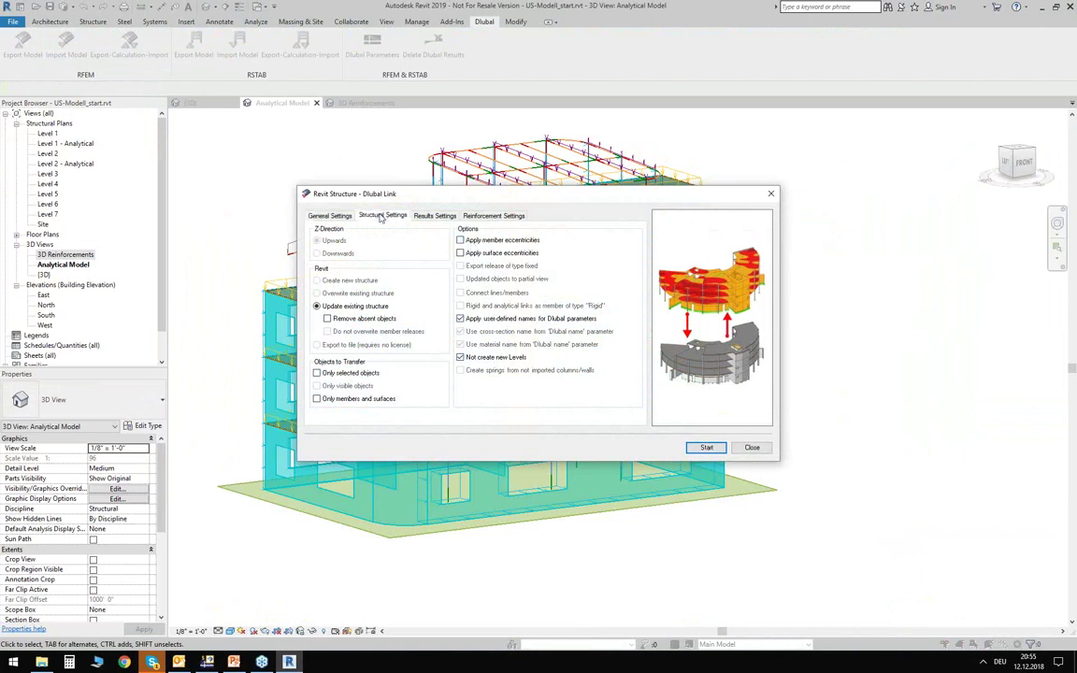
{"action": "left_click", "coordinate": [382, 217]}
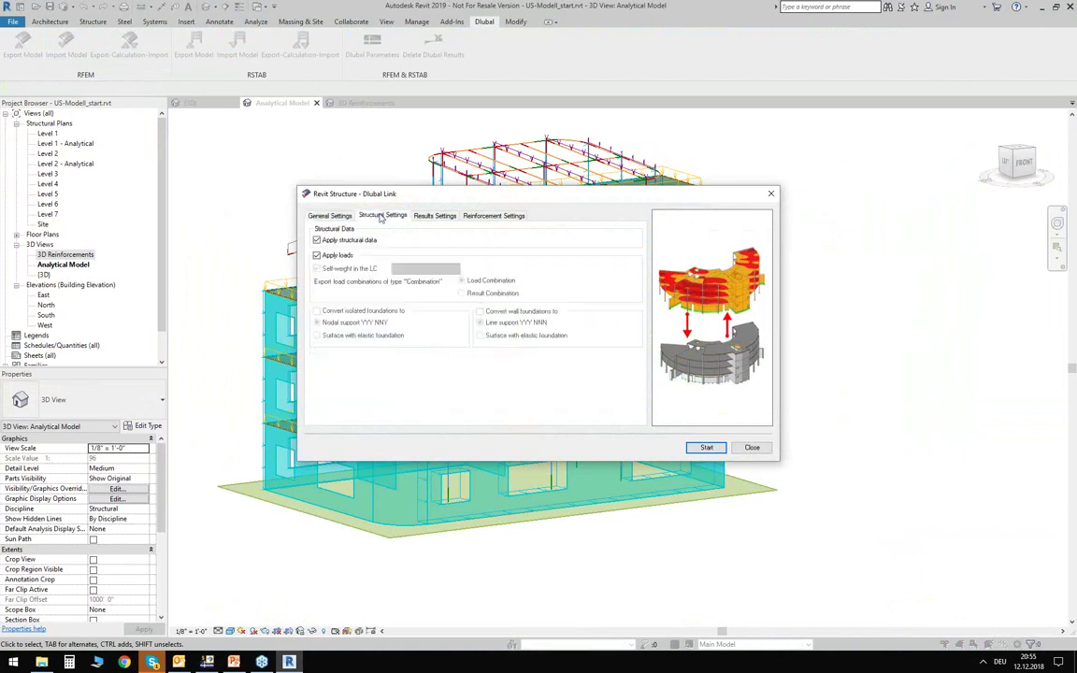
{"action": "left_click", "coordinate": [440, 217]}
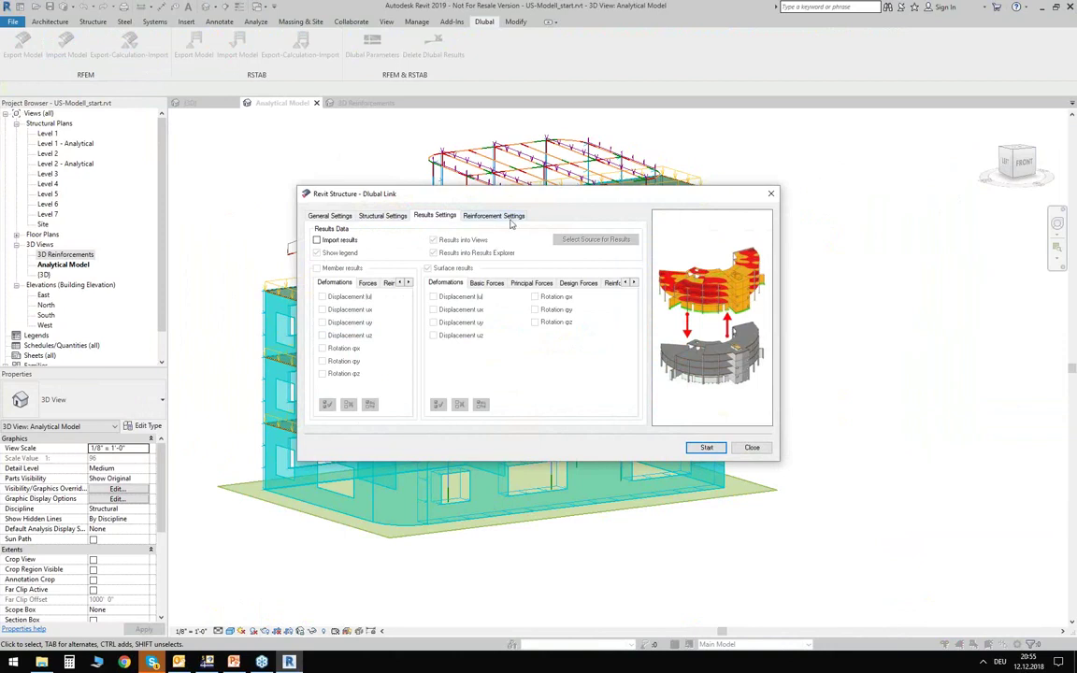
{"action": "left_click", "coordinate": [495, 216]}
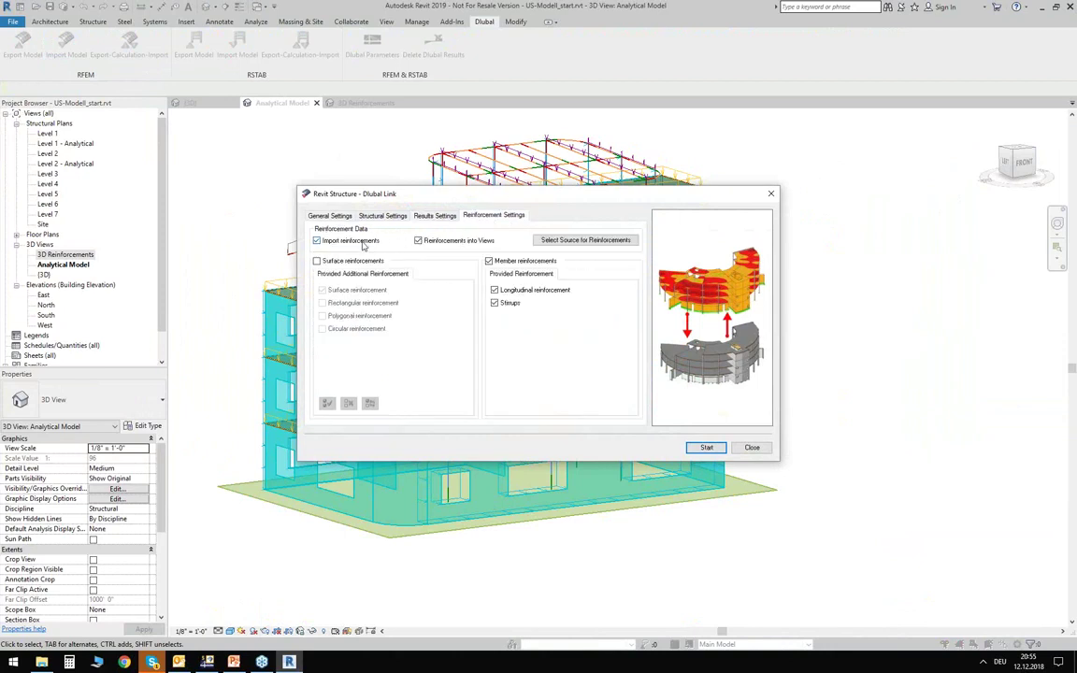
Enable results import for the surfaces' ULS required reinforcement, with RF-CONCRETE Surfaces CA1 as the results source.
{"action": "left_click", "coordinate": [434, 217]}
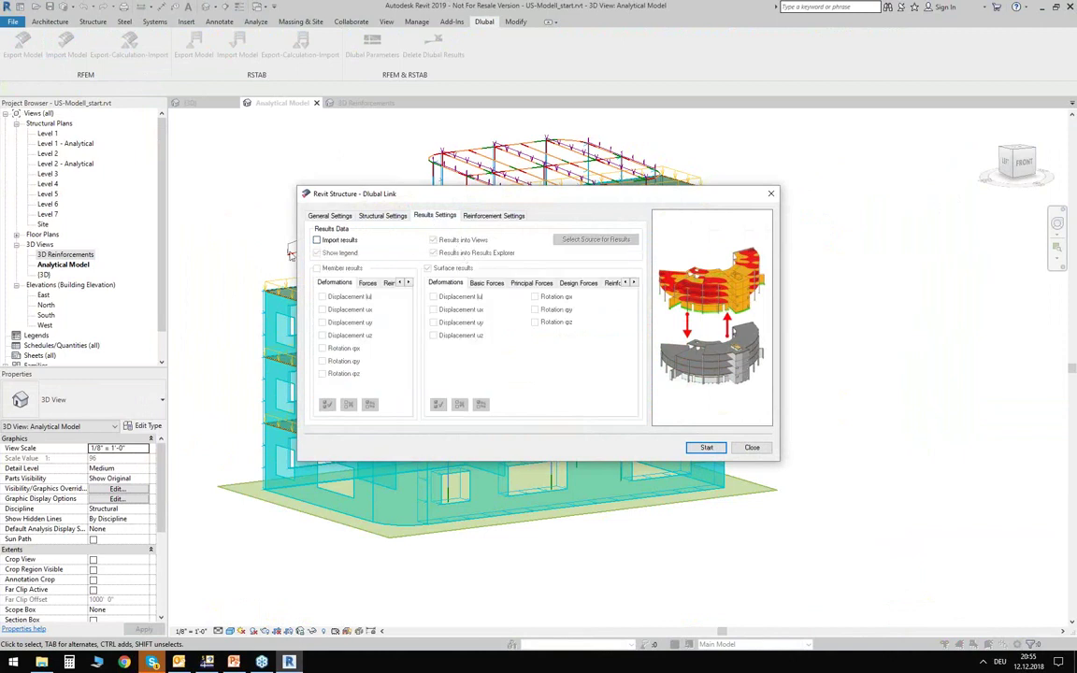
{"action": "left_click", "coordinate": [317, 240]}
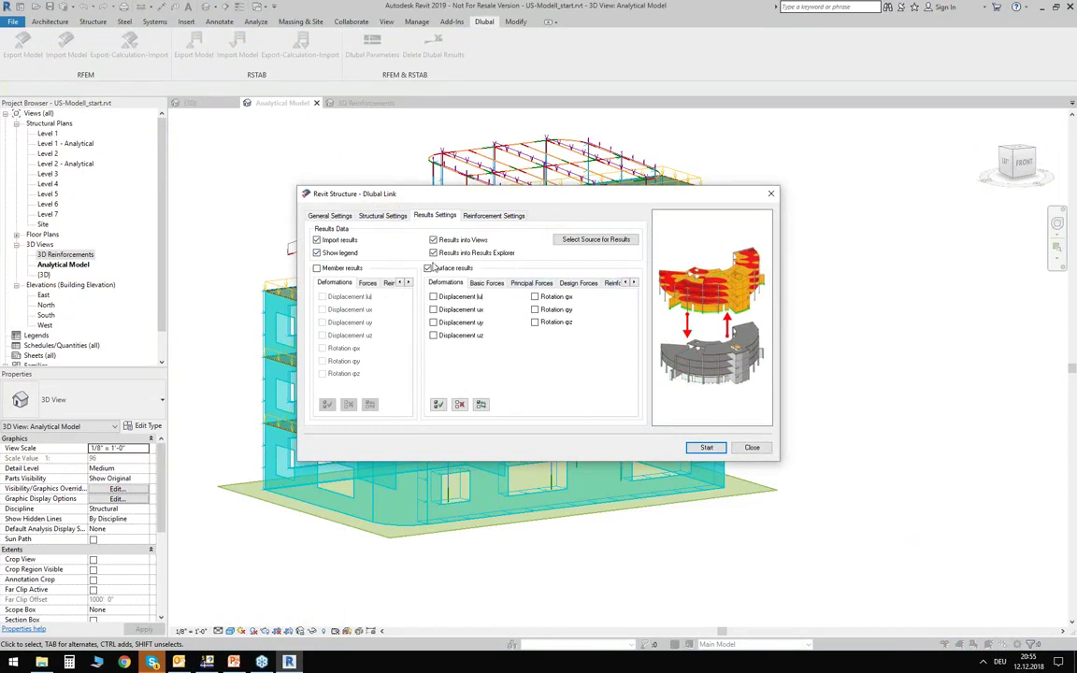
{"action": "left_click", "coordinate": [613, 282]}
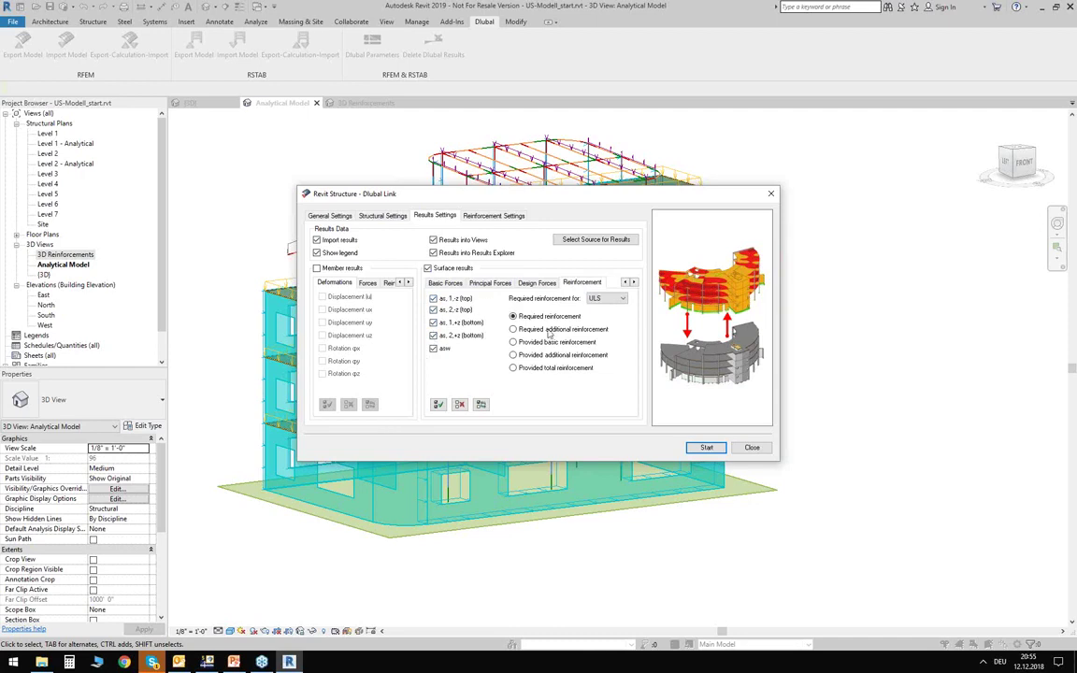
{"action": "left_click", "coordinate": [610, 242]}
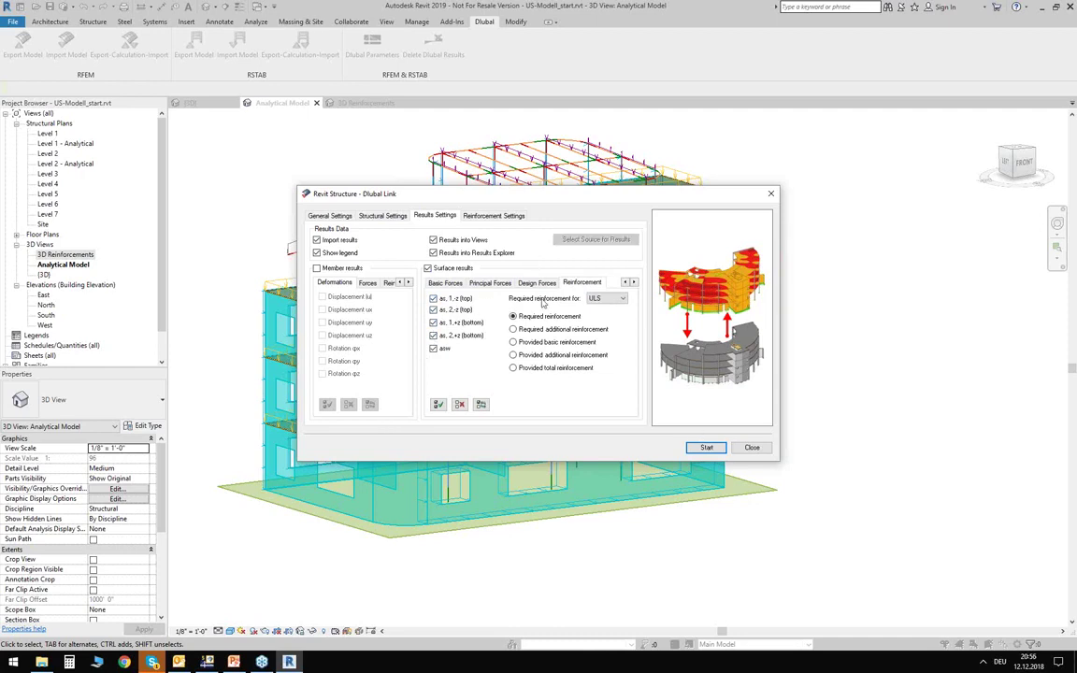
{"action": "double_click", "coordinate": [75, 85]}
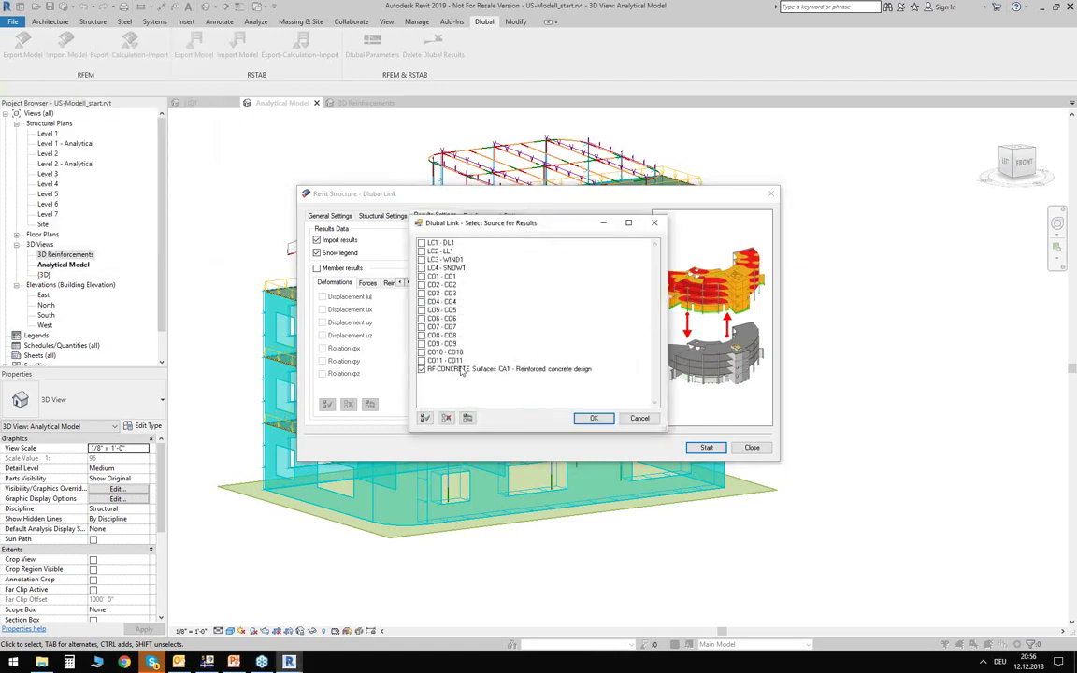
{"action": "left_click", "coordinate": [593, 418]}
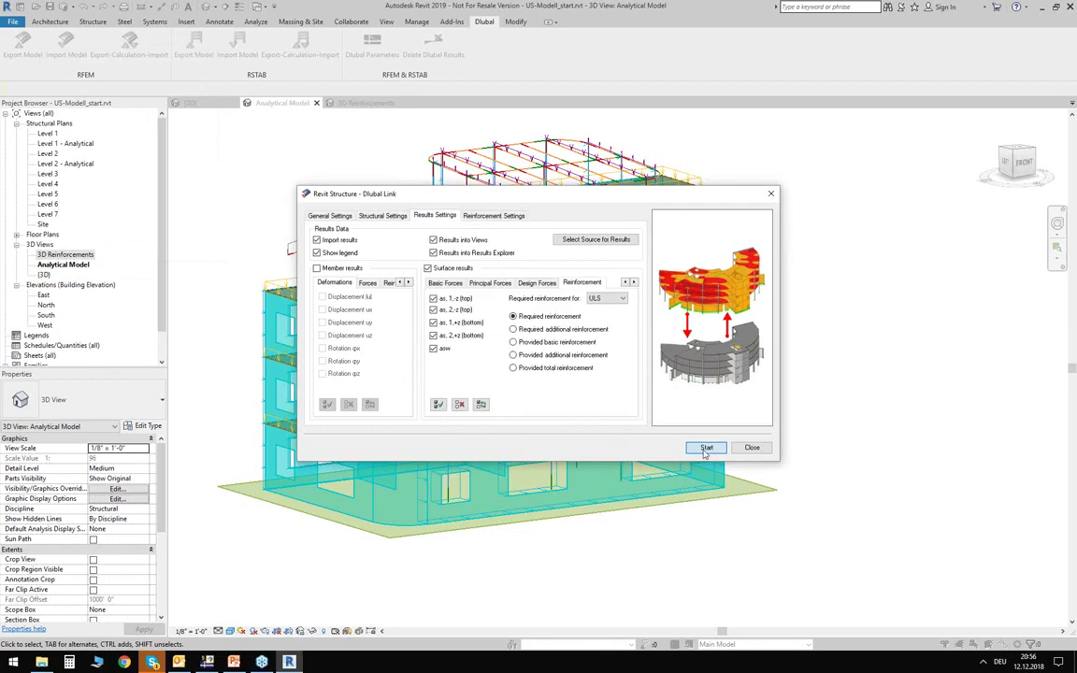
Run the import of the RFEM model and reinforcement results, and close the import log.
{"action": "left_click", "coordinate": [706, 448]}
{"action": "double_click", "coordinate": [492, 255]}
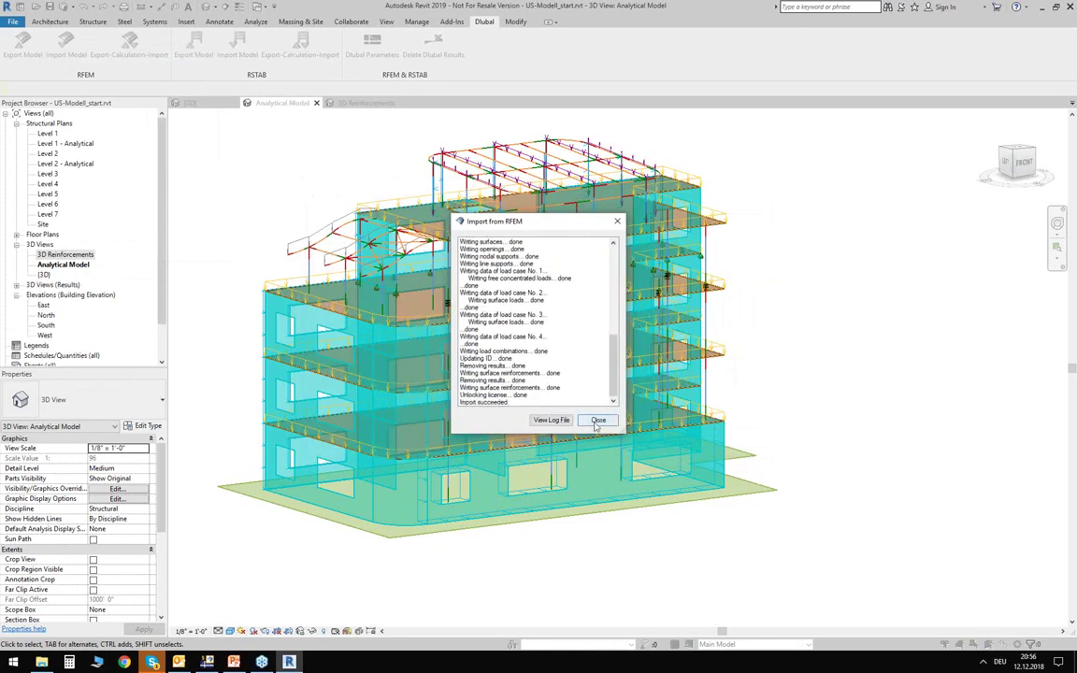
{"action": "left_click", "coordinate": [597, 421]}
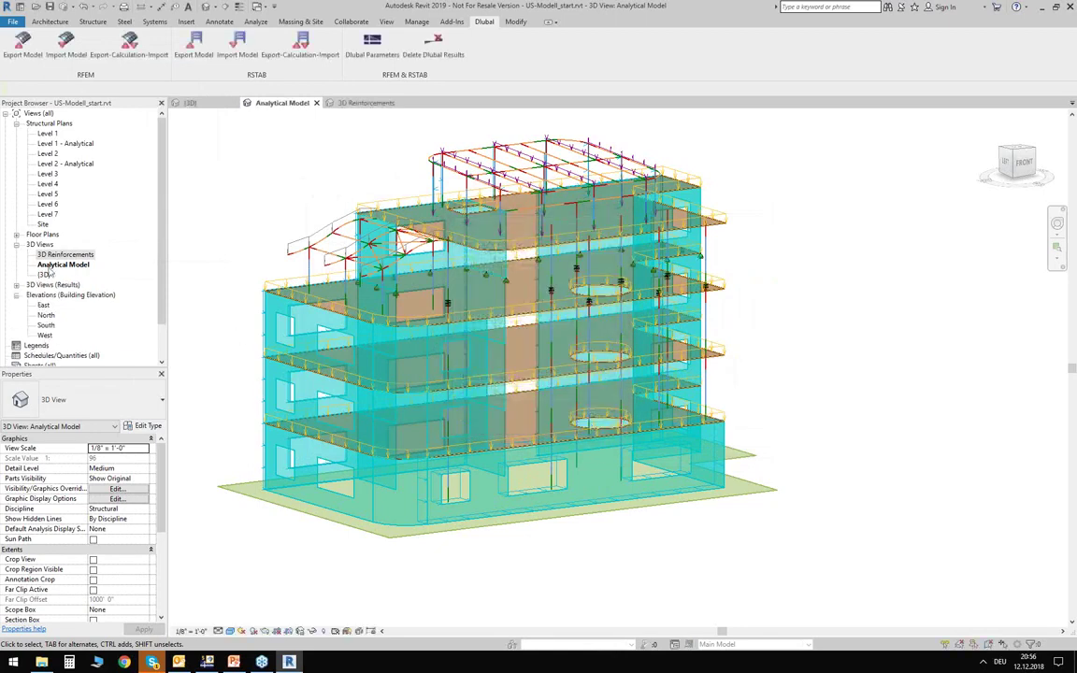
Open the 3D results view for the RF-CONCRETE Surfaces CA1 reinforced concrete design.
{"action": "left_click", "coordinate": [29, 285]}
{"action": "left_click", "coordinate": [16, 284]}
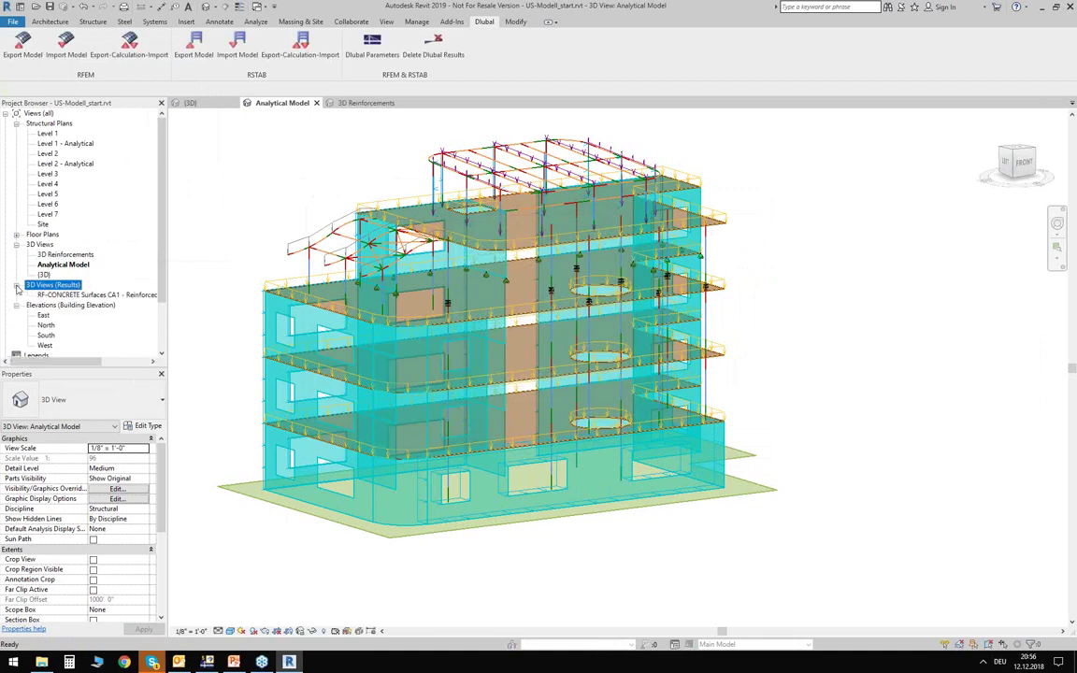
{"action": "double_click", "coordinate": [65, 294]}
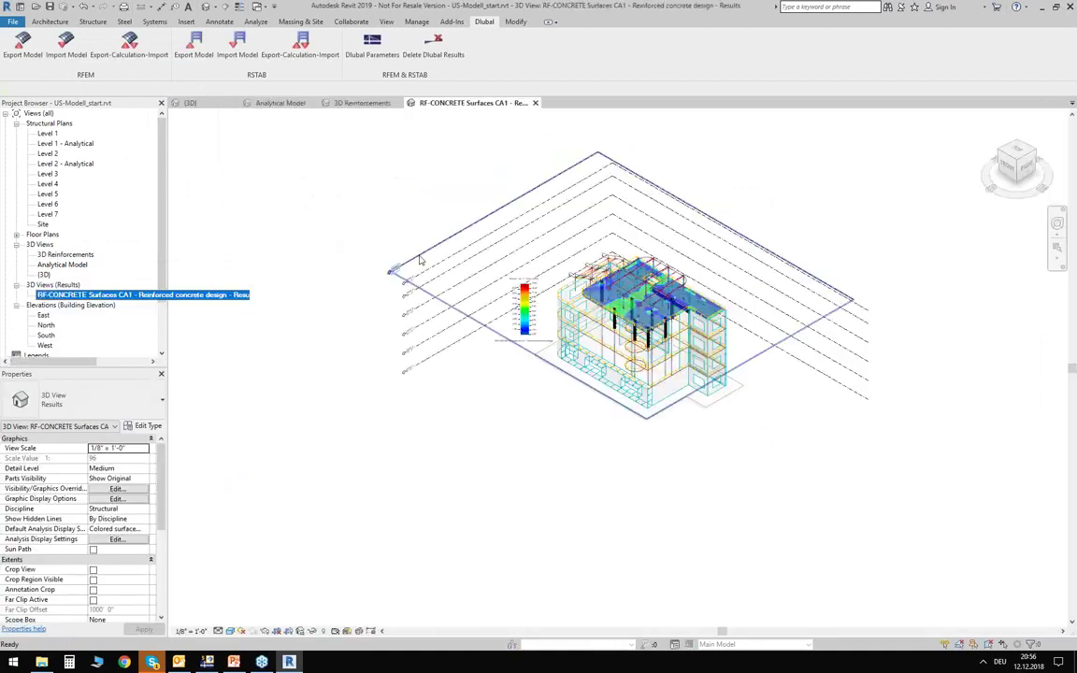
{"action": "middle_click_drag", "start_coordinate": [510, 433], "coordinate": [716, 300], "text": "shift"}
{"action": "scroll", "coordinate": [708, 300], "scroll_direction": "up", "scroll_amount": 2}
{"action": "scroll", "coordinate": [709, 299], "scroll_direction": "up", "scroll_amount": 4}
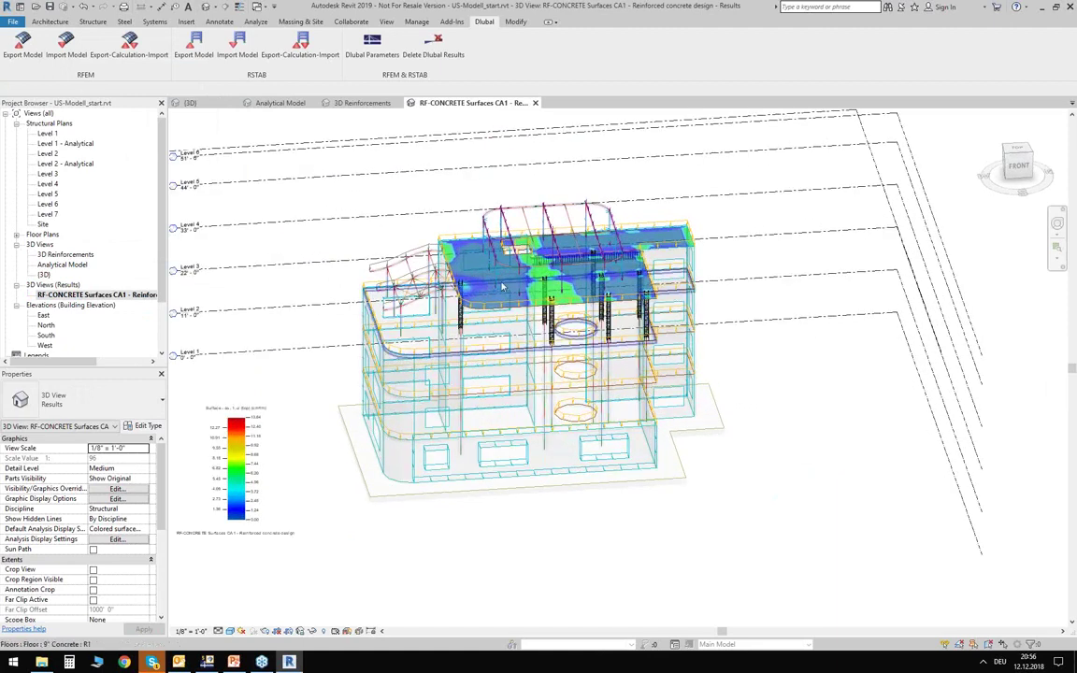
Move the results legend to the opposite side of the building, beside the roof, and examine the slab's top reinforcement colours.
{"action": "left_click_drag", "start_coordinate": [215, 456], "coordinate": [879, 187]}
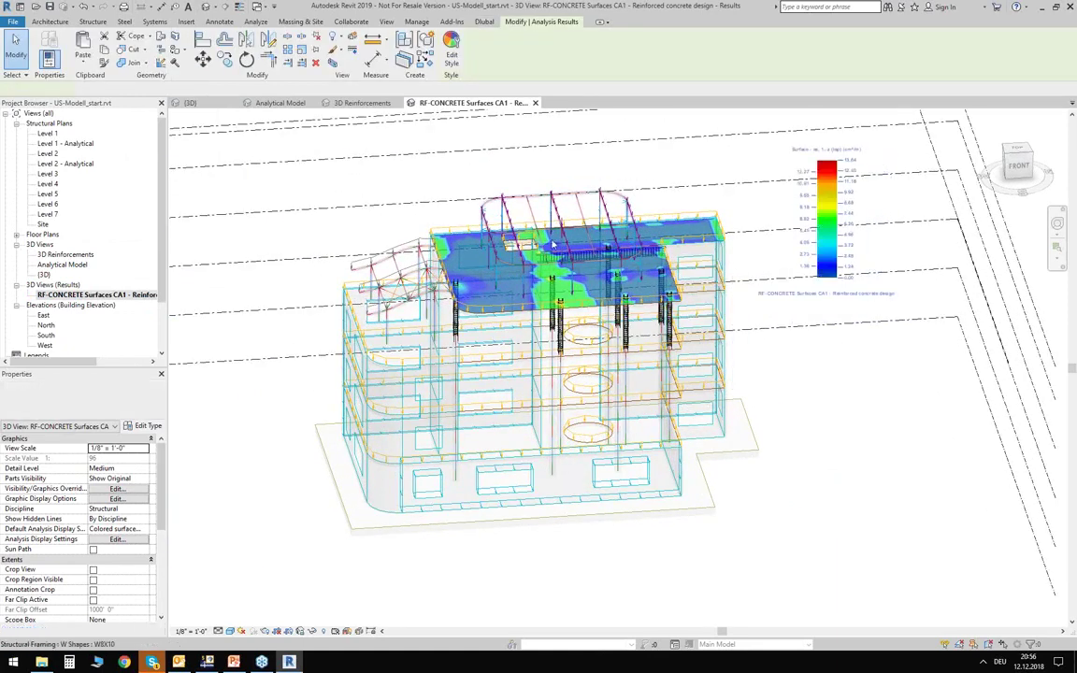
{"action": "scroll", "coordinate": [646, 266], "scroll_direction": "up", "scroll_amount": 5}
{"action": "scroll", "coordinate": [645, 267], "scroll_direction": "down", "scroll_amount": 4}
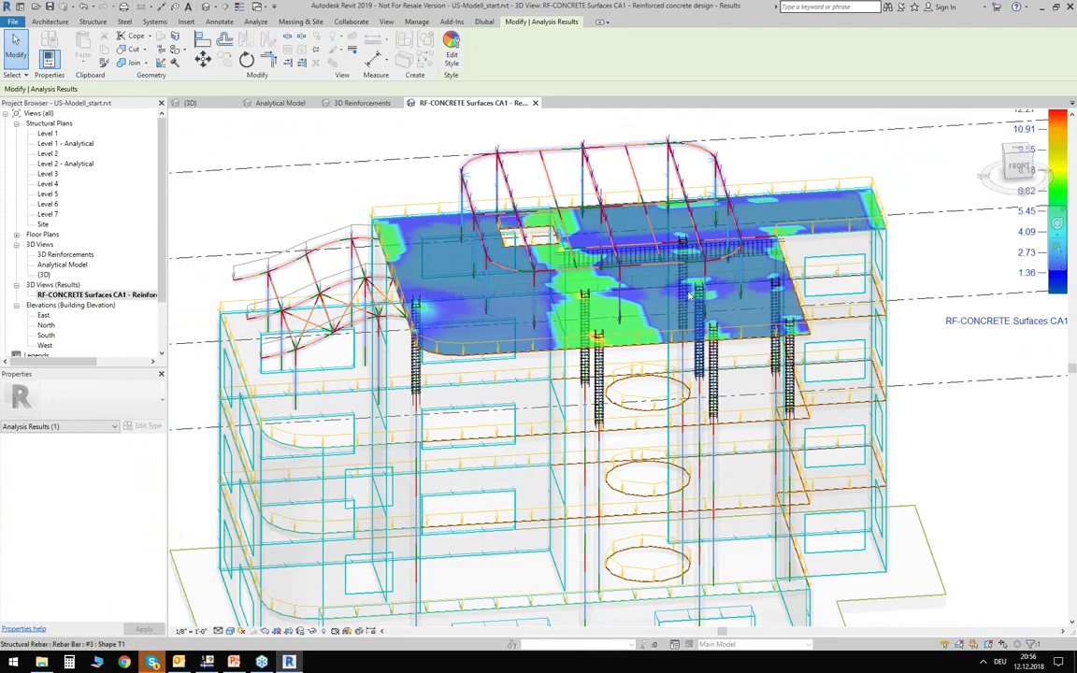
{"action": "middle_click_drag", "start_coordinate": [645, 267], "coordinate": [673, 298], "text": "shift"}
{"action": "middle_click_drag", "start_coordinate": [849, 279], "coordinate": [788, 259]}
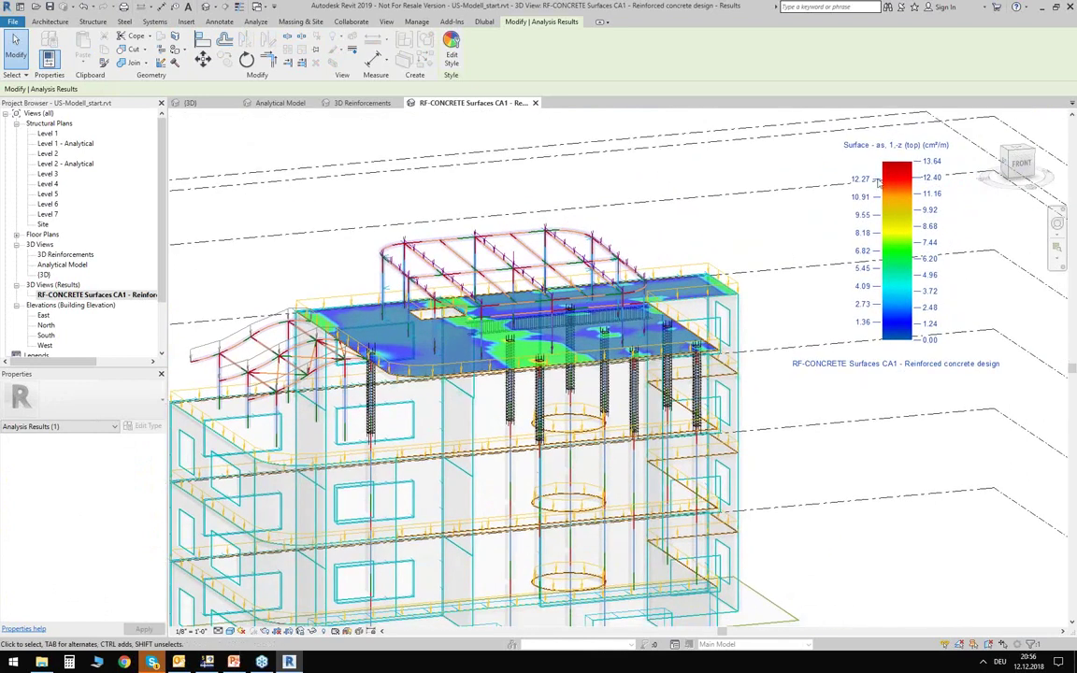
{"action": "scroll", "coordinate": [782, 247], "scroll_direction": "up", "scroll_amount": 4}
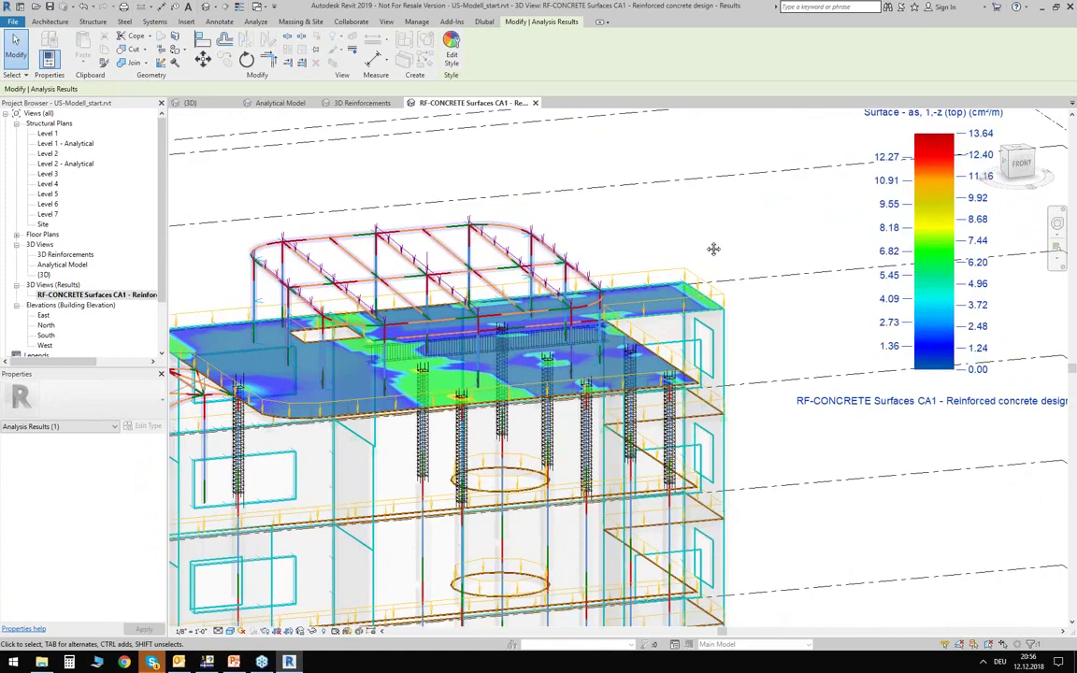
{"action": "scroll", "coordinate": [729, 265], "scroll_direction": "up", "scroll_amount": 2}
{"action": "scroll", "coordinate": [736, 272], "scroll_direction": "down", "scroll_amount": 2}
{"action": "middle_click_drag", "start_coordinate": [704, 264], "coordinate": [654, 280], "text": "shift"}
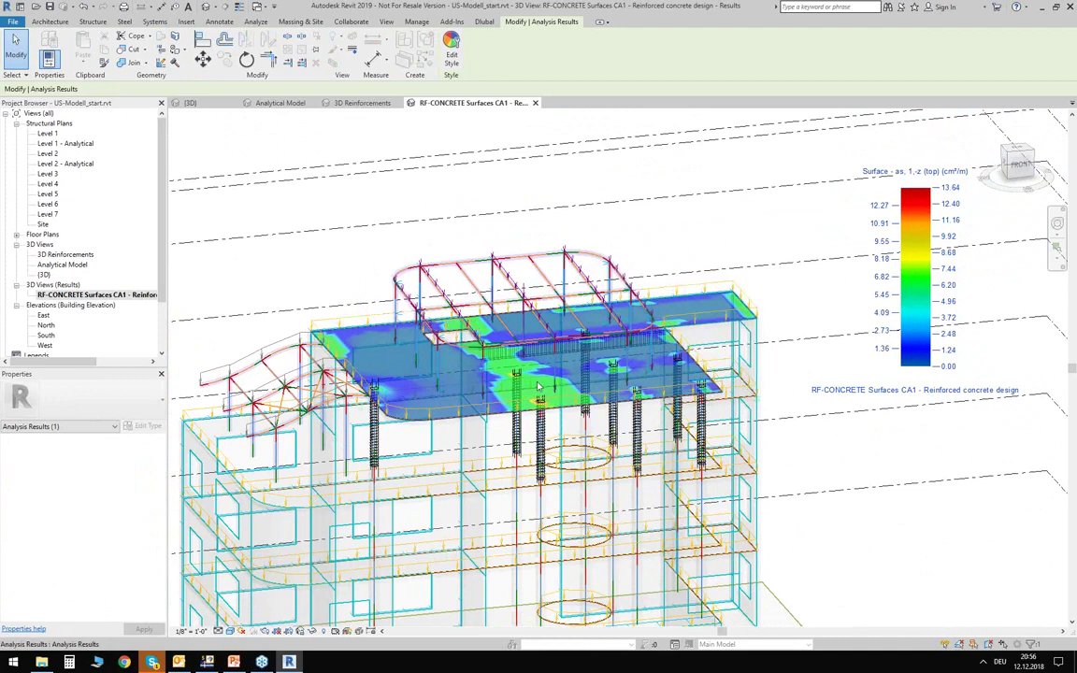
Use the Results Explorer to show required reinforcement Area AXX Bottom for surfaces in the Colored surfaces - Dlubal style.
{"action": "left_click", "coordinate": [255, 22]}
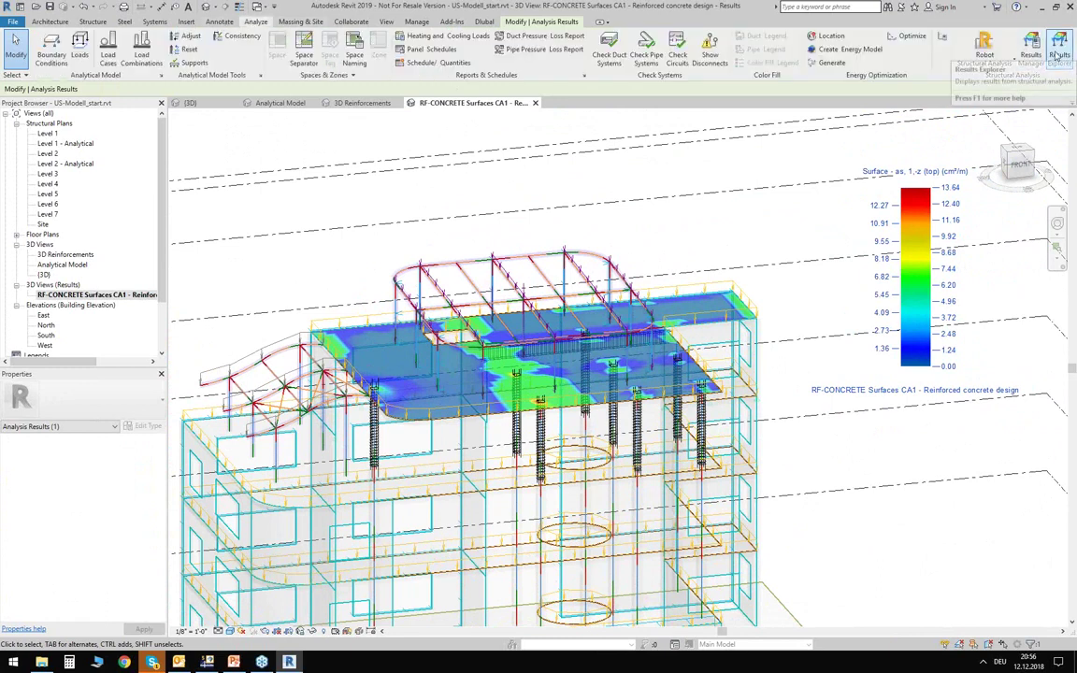
{"action": "left_click", "coordinate": [1058, 54]}
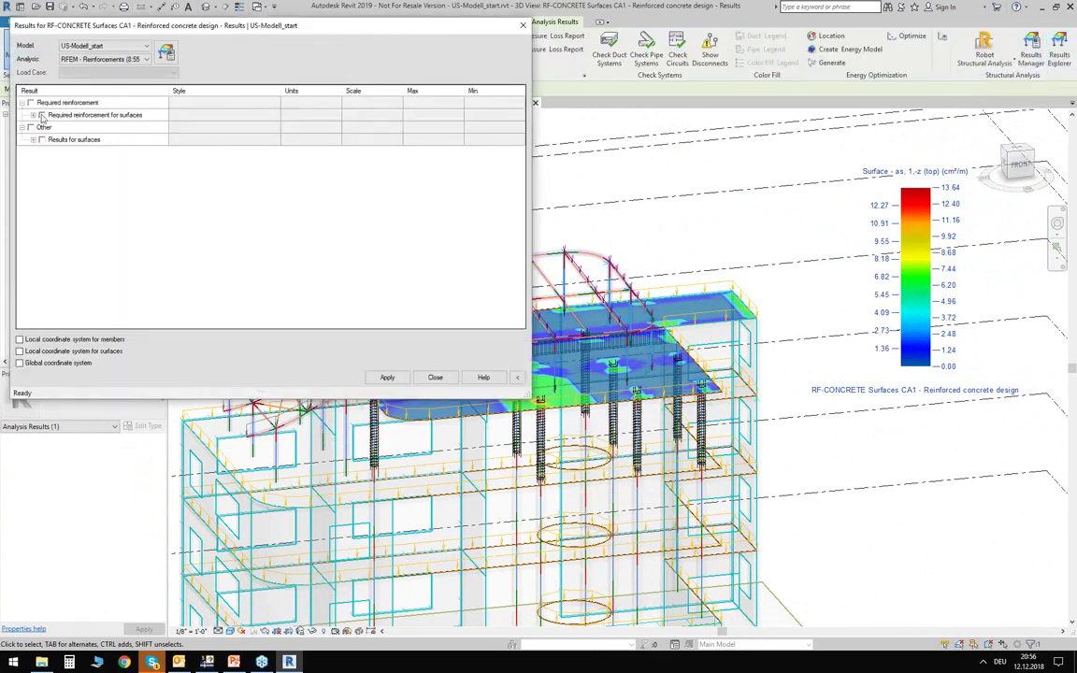
{"action": "left_click", "coordinate": [31, 115]}
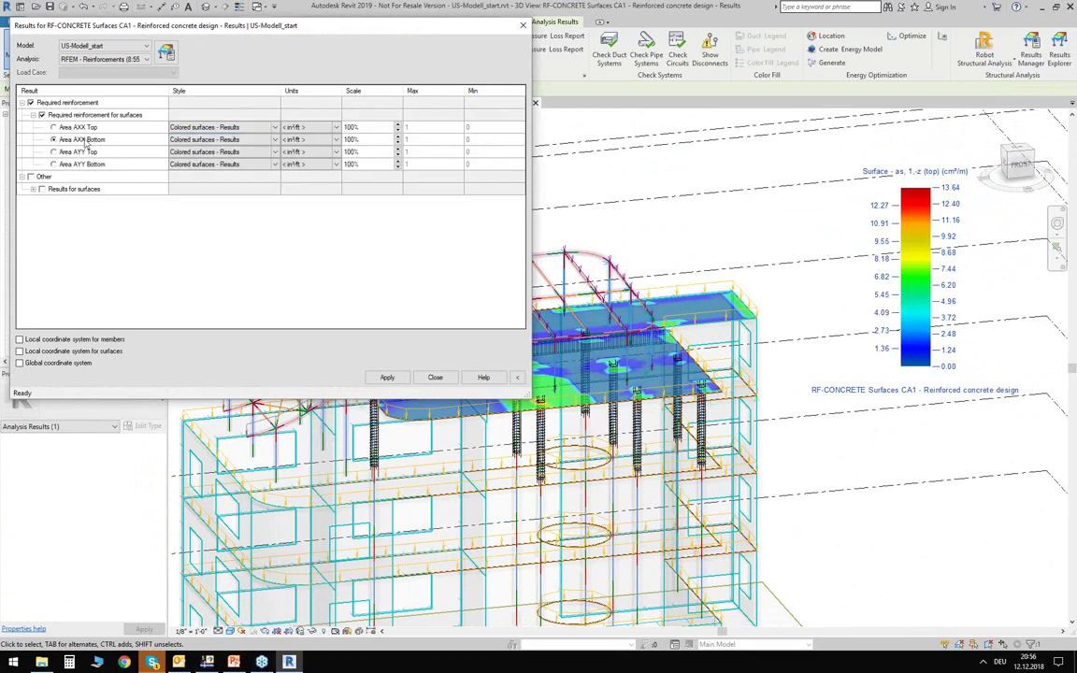
{"action": "left_click", "coordinate": [273, 139]}
{"action": "left_click", "coordinate": [204, 156]}
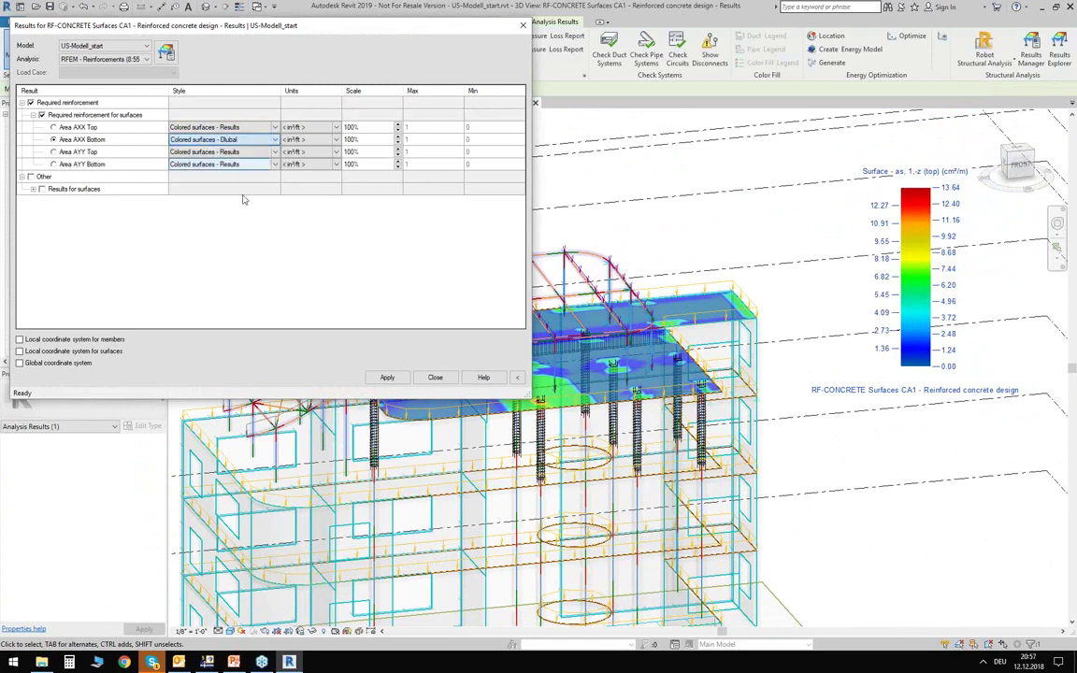
{"action": "left_click", "coordinate": [387, 377]}
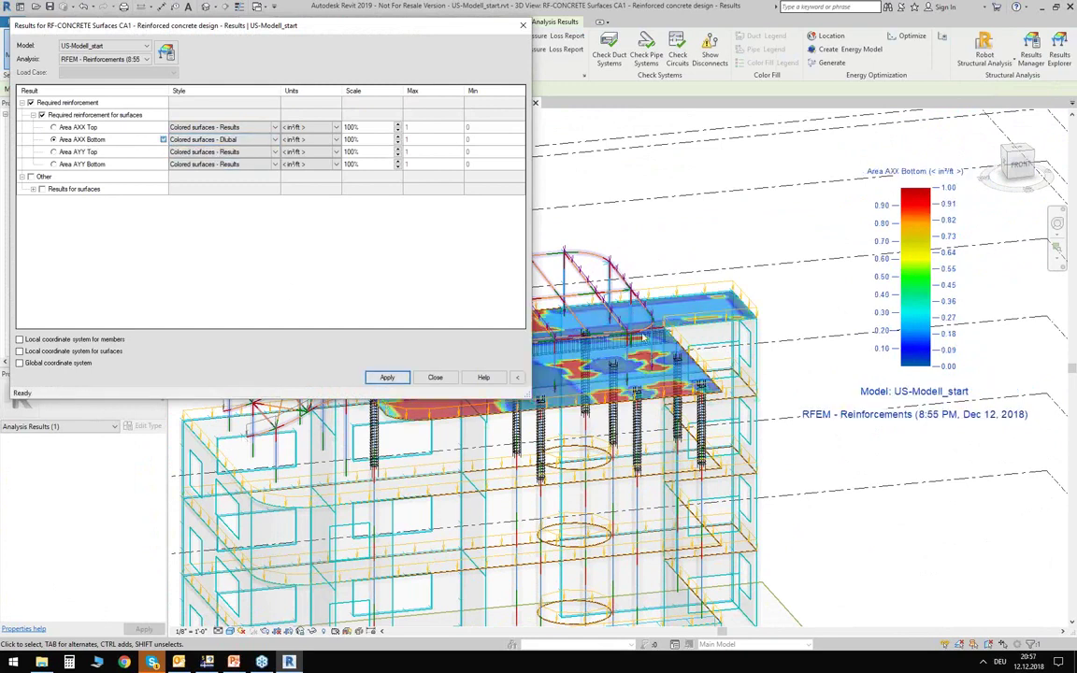
Dismiss the results dialog and examine the roof slab's bottom reinforcement and the column rebar, in close-up and across the whole building.
{"action": "left_click_drag", "start_coordinate": [420, 25], "coordinate": [591, 498]}
{"action": "scroll", "coordinate": [456, 427], "scroll_direction": "up", "scroll_amount": 3}
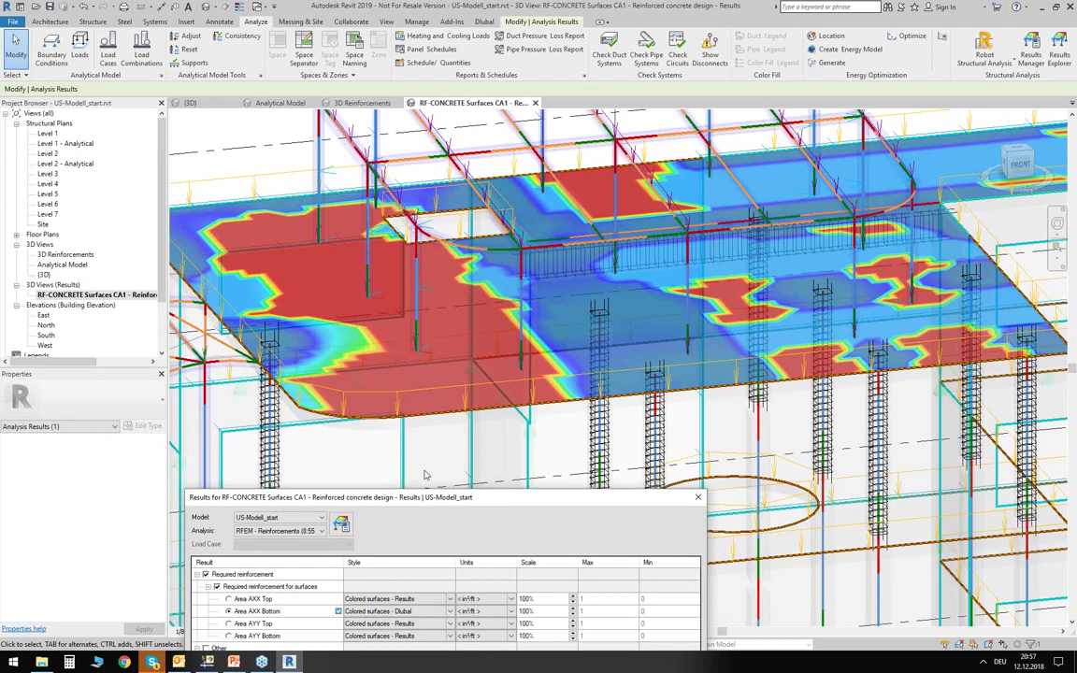
{"action": "left_click_drag", "start_coordinate": [414, 498], "coordinate": [470, 213]}
{"action": "left_click", "coordinate": [663, 567]}
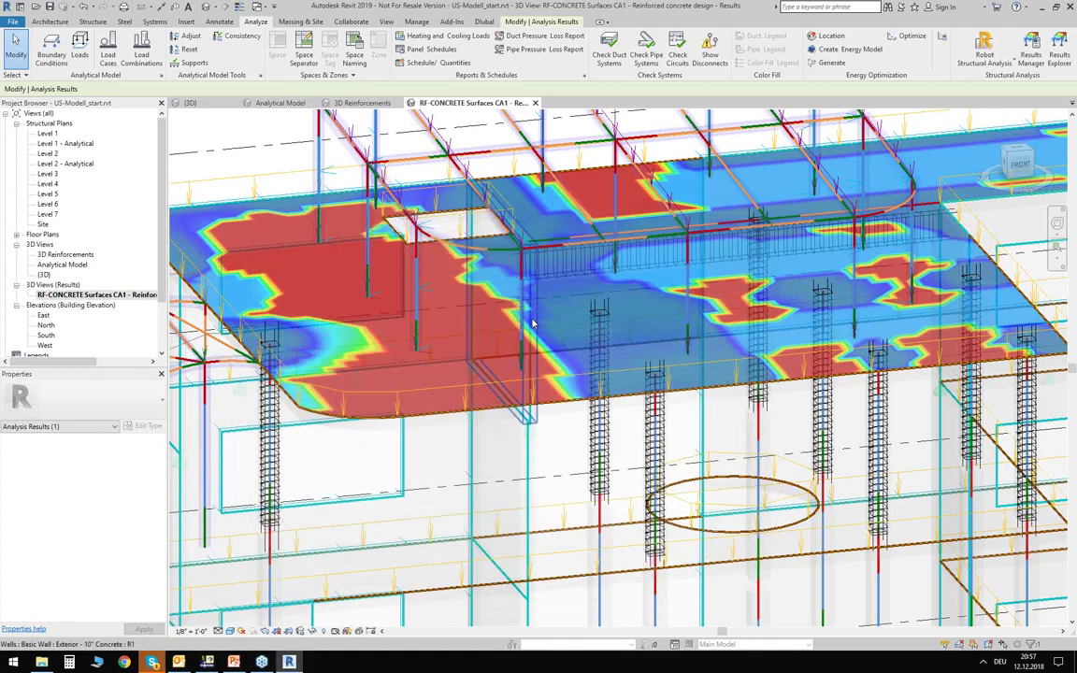
{"action": "scroll", "coordinate": [533, 311], "scroll_direction": "down", "scroll_amount": 3}
{"action": "scroll", "coordinate": [607, 378], "scroll_direction": "up", "scroll_amount": 5}
{"action": "scroll", "coordinate": [591, 374], "scroll_direction": "up", "scroll_amount": 4}
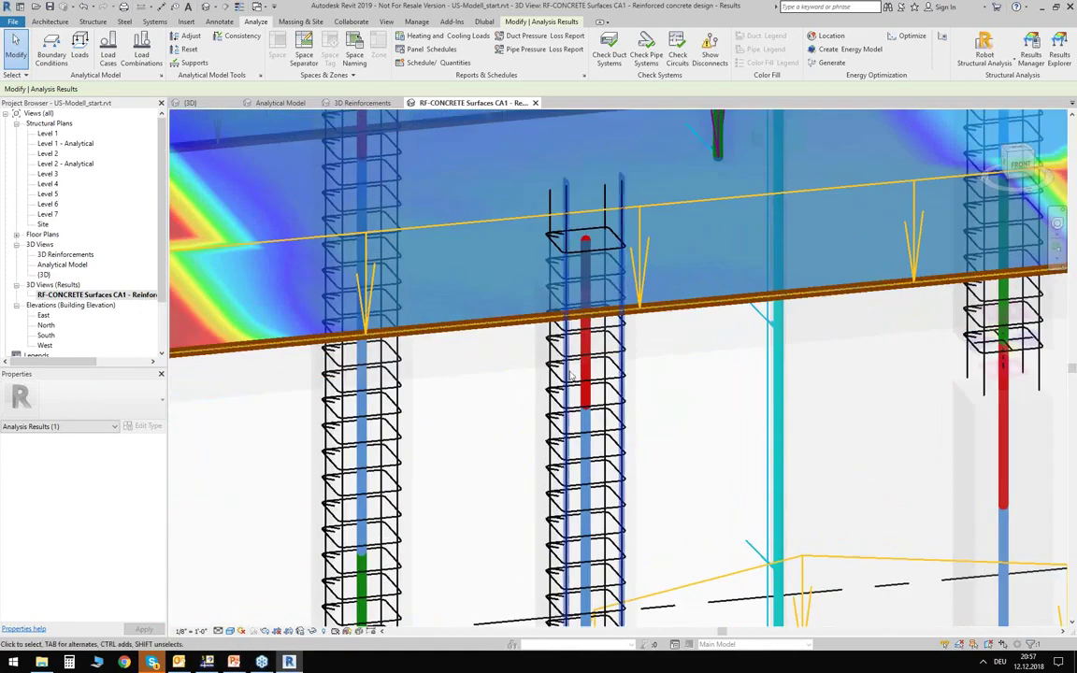
{"action": "middle_click_drag", "start_coordinate": [564, 376], "coordinate": [299, 223], "text": "shift"}
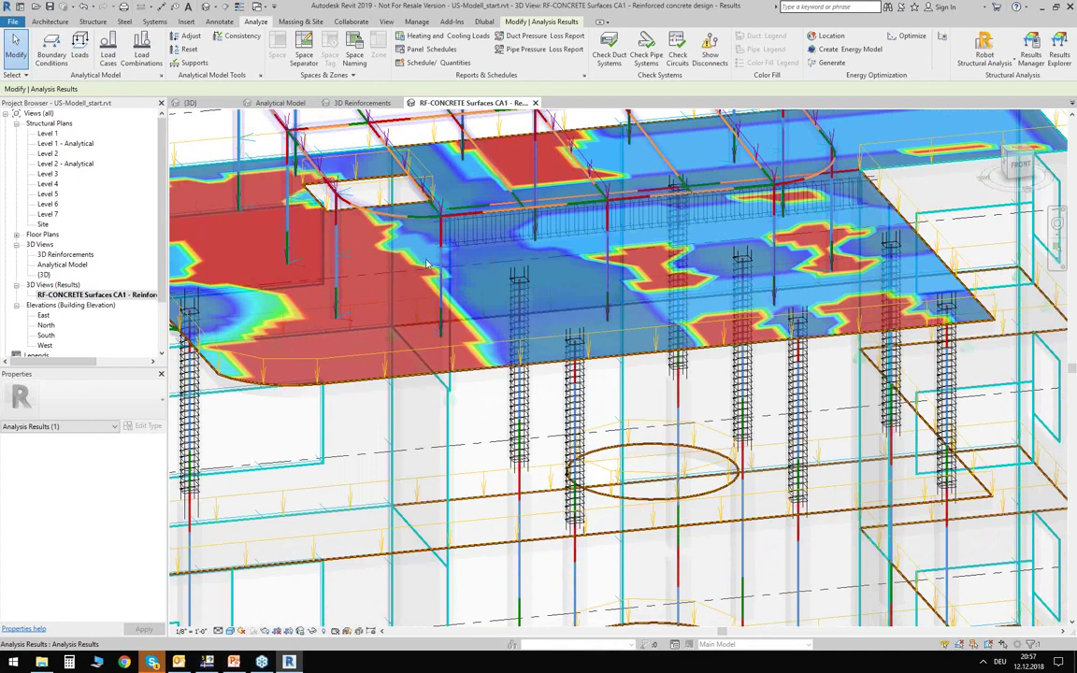
{"action": "scroll", "coordinate": [426, 264], "scroll_direction": "down", "scroll_amount": 6}
{"action": "middle_click_drag", "start_coordinate": [308, 181], "coordinate": [348, 255]}
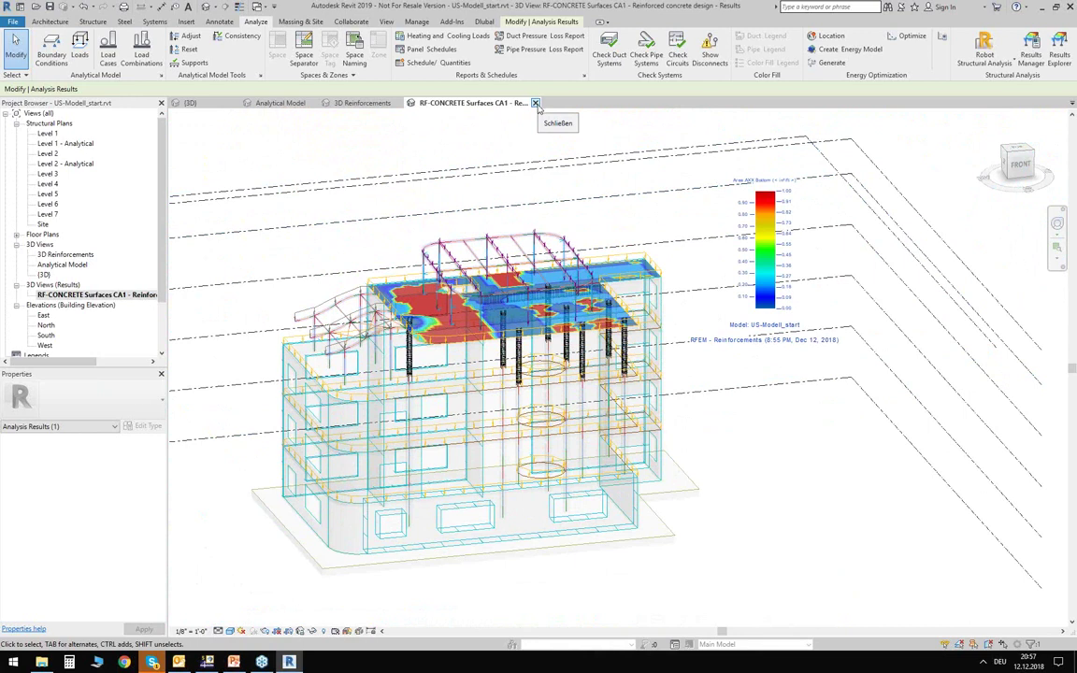
Close all open views of the US-Modell_start project and save its changes.
{"action": "left_click", "coordinate": [536, 103]}
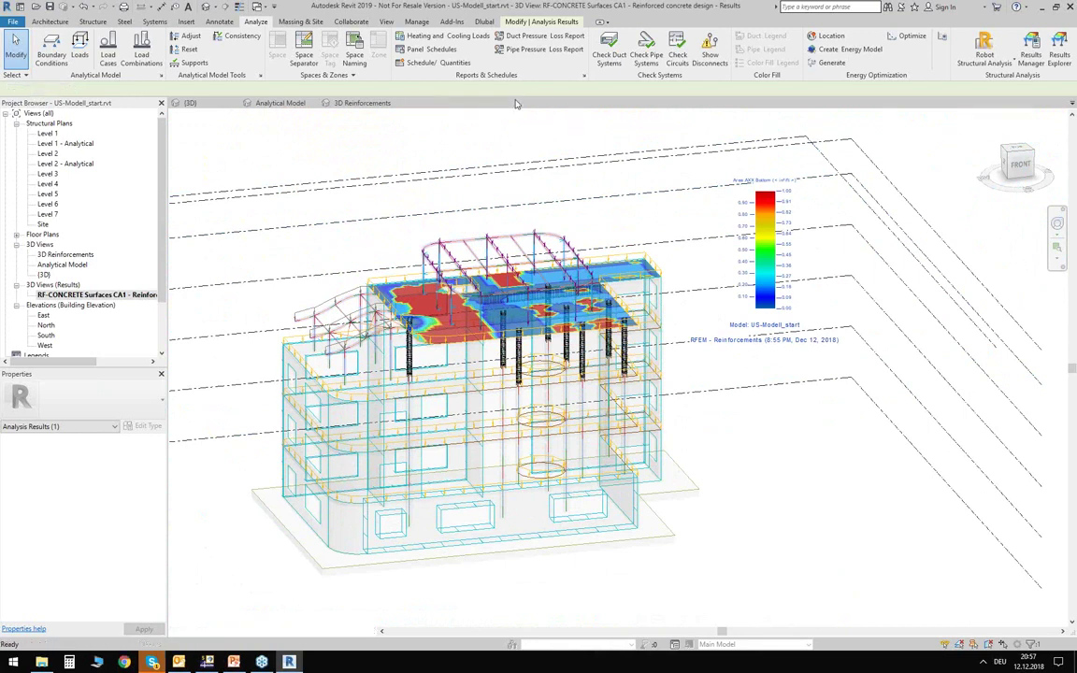
{"action": "left_click", "coordinate": [398, 103]}
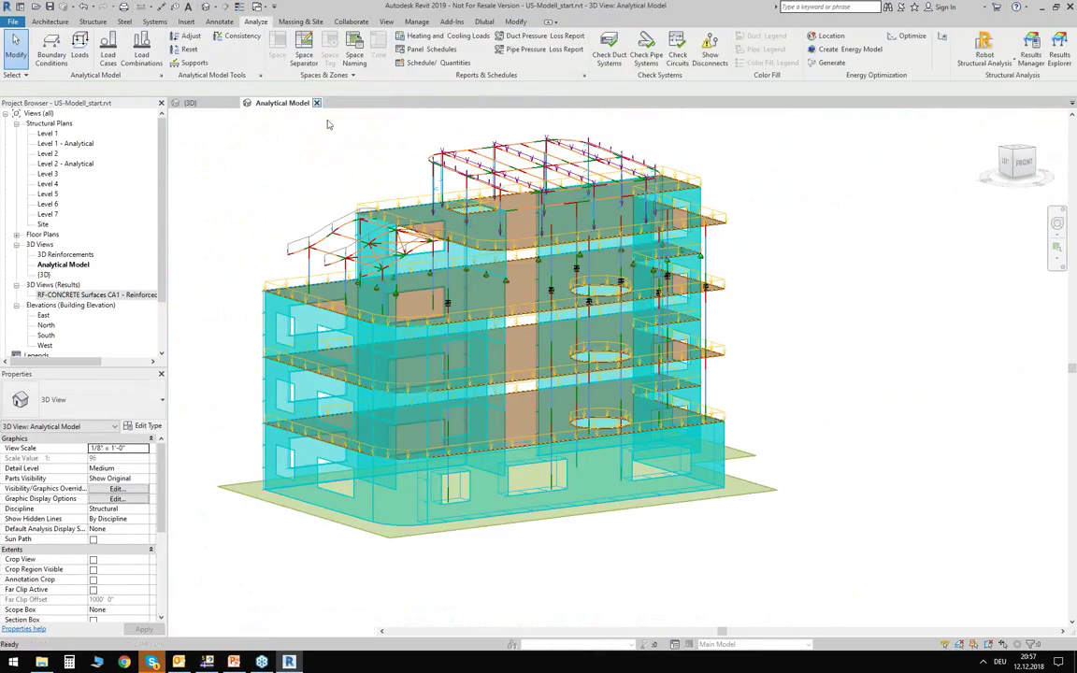
{"action": "left_click", "coordinate": [316, 103]}
{"action": "left_click", "coordinate": [234, 103]}
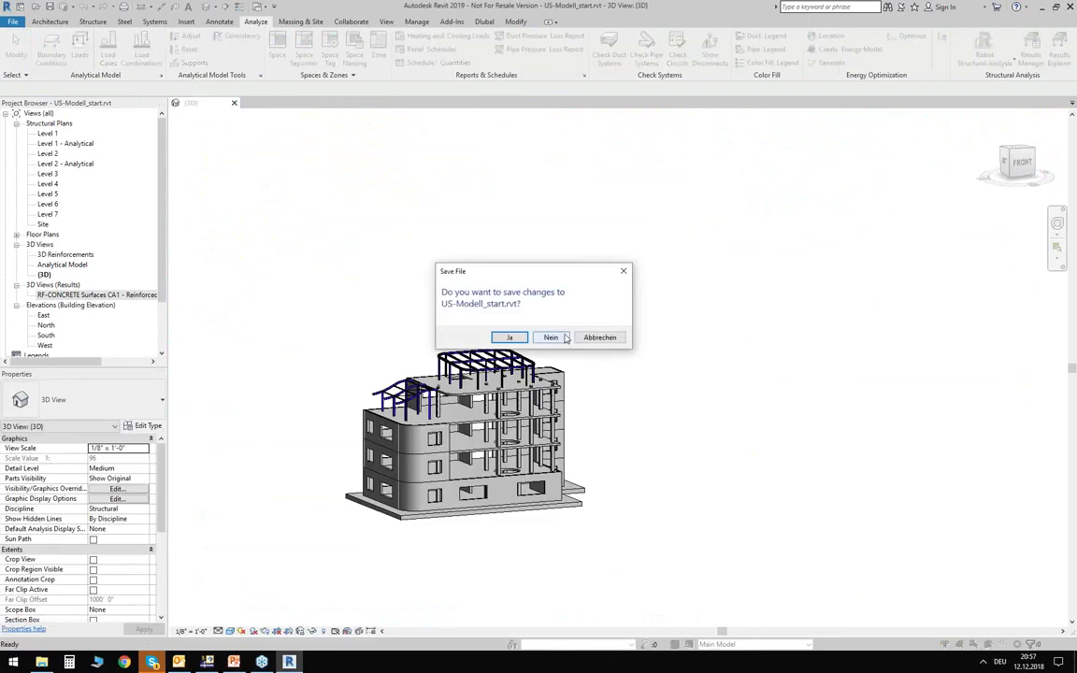
{"action": "left_click", "coordinate": [509, 336]}
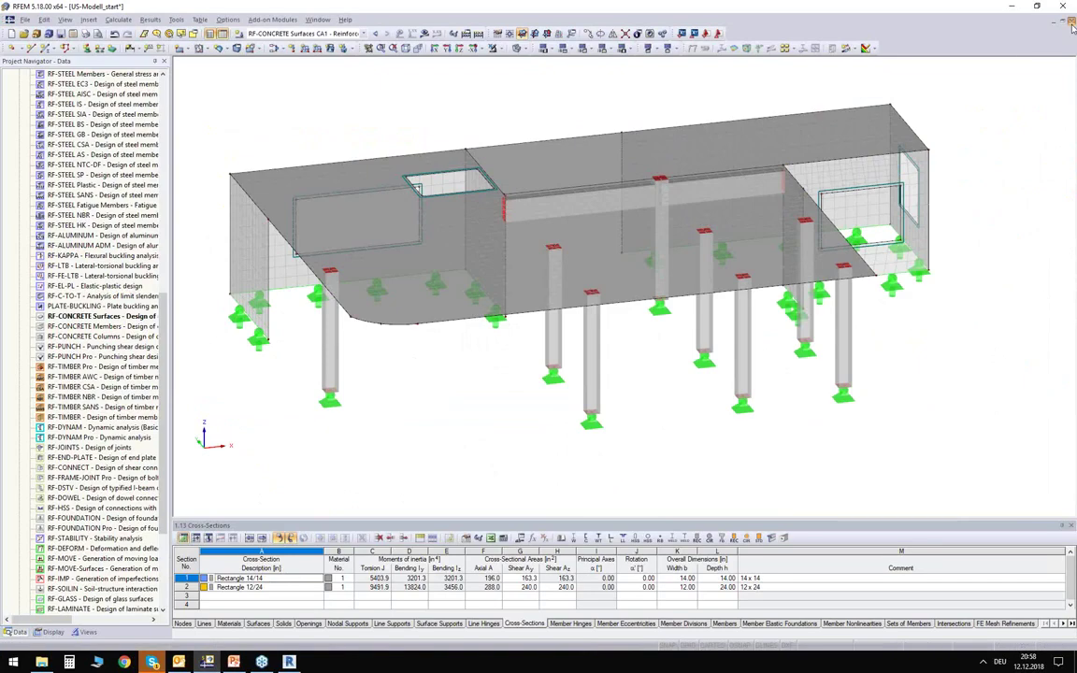
Switch to RFEM and close the top storey's model window to return to the full building model.
{"action": "left_click", "coordinate": [1072, 26]}
{"action": "left_click", "coordinate": [538, 344]}
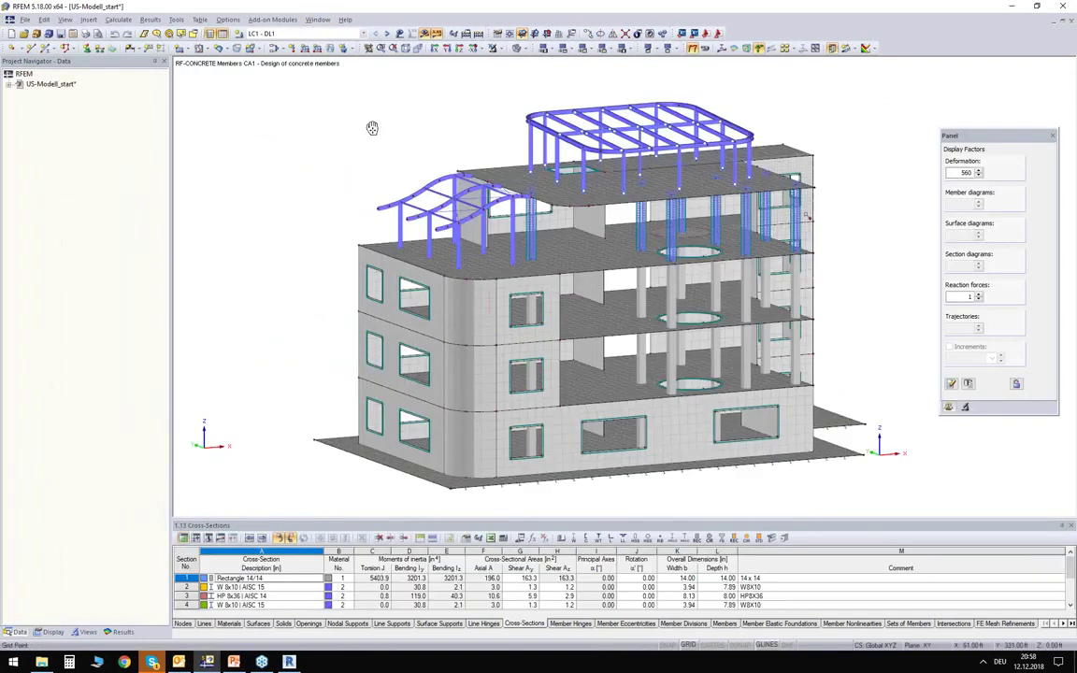
{"action": "middle_click_drag", "start_coordinate": [372, 128], "coordinate": [306, 125]}
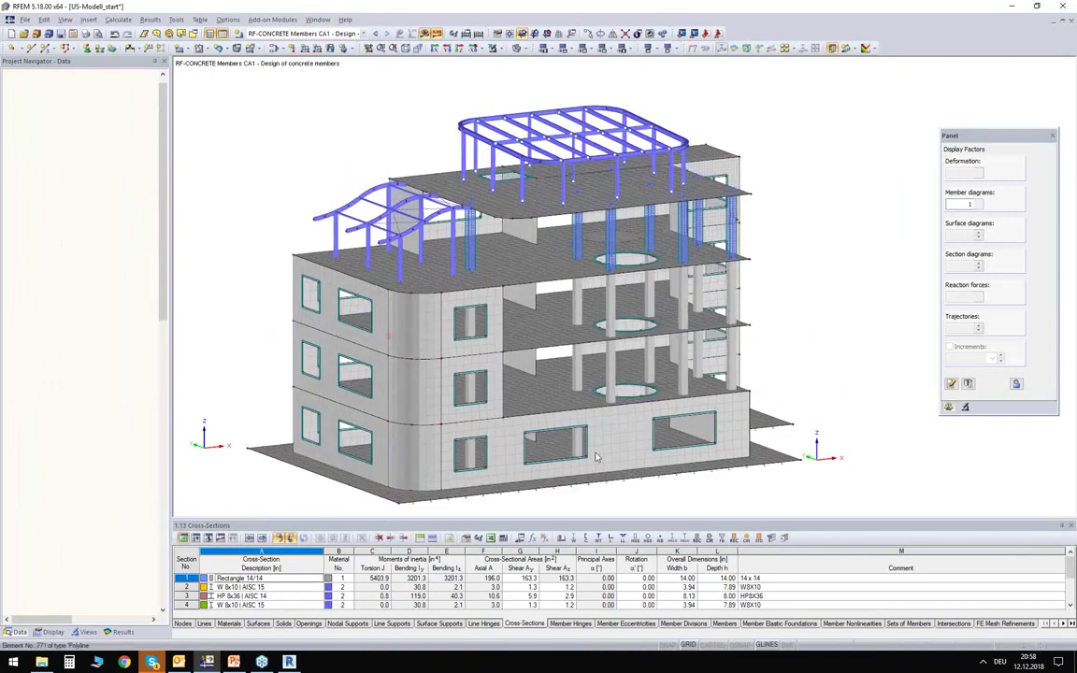
Check the available load and design cases and examine the full building model with its designed columns from several angles.
{"action": "left_click", "coordinate": [314, 35]}
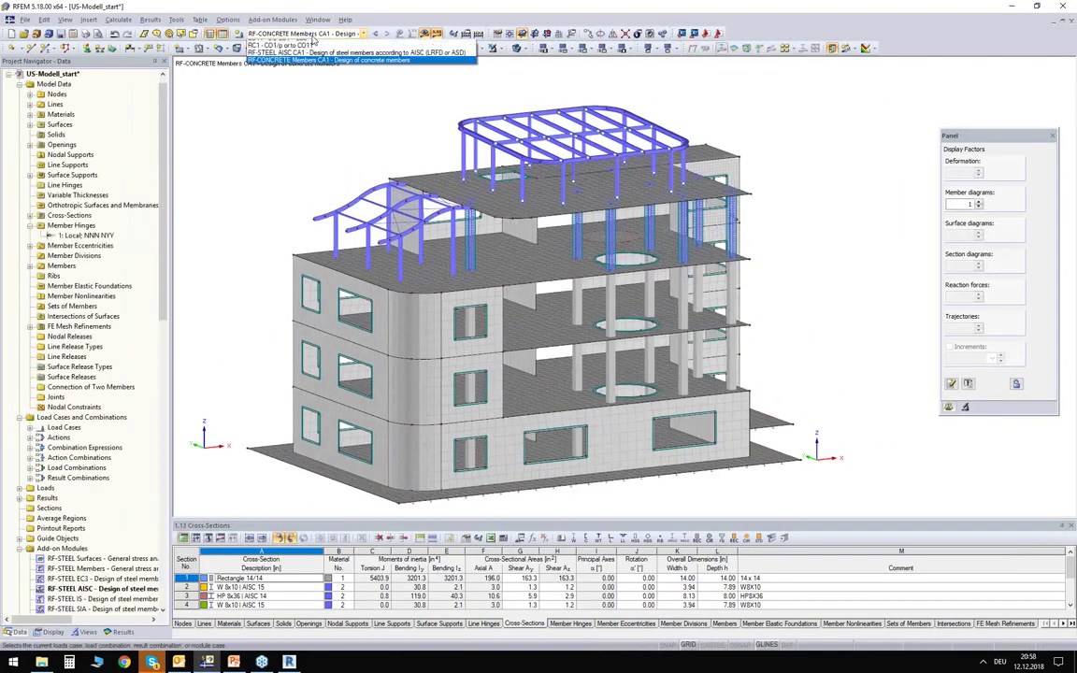
{"action": "left_click", "coordinate": [313, 37]}
{"action": "left_click", "coordinate": [315, 21]}
{"action": "left_click", "coordinate": [315, 22]}
{"action": "left_click", "coordinate": [315, 21]}
{"action": "left_click", "coordinate": [238, 164]}
{"action": "middle_click_drag", "start_coordinate": [260, 161], "coordinate": [257, 174], "text": "ctrl"}
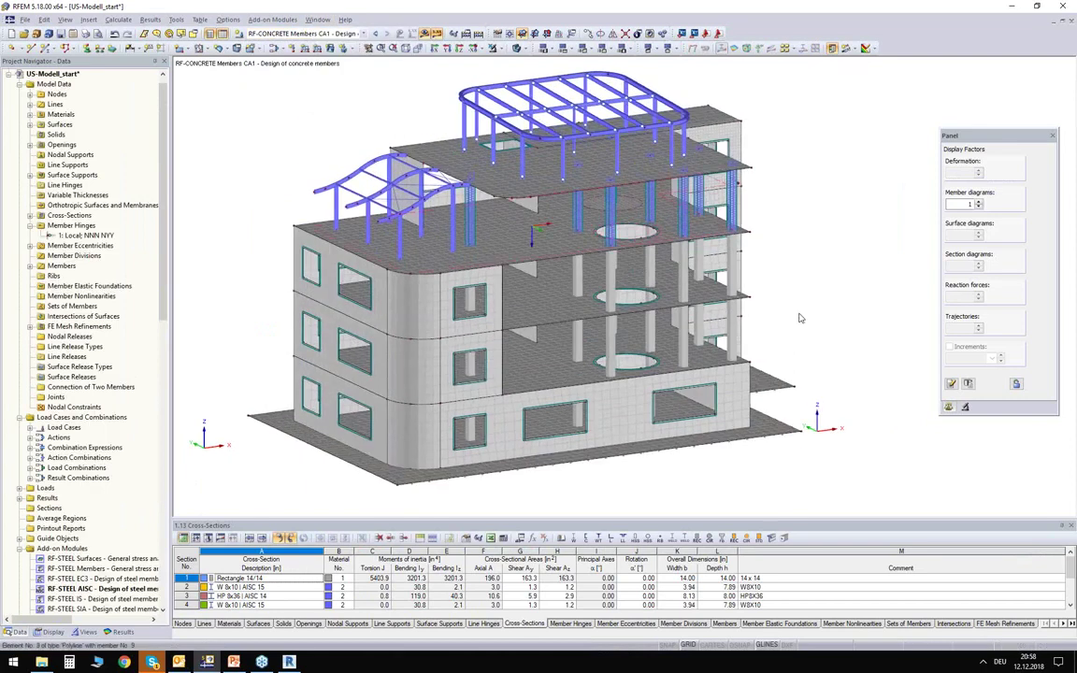
{"action": "middle_click_drag", "start_coordinate": [800, 318], "coordinate": [771, 293], "text": "ctrl"}
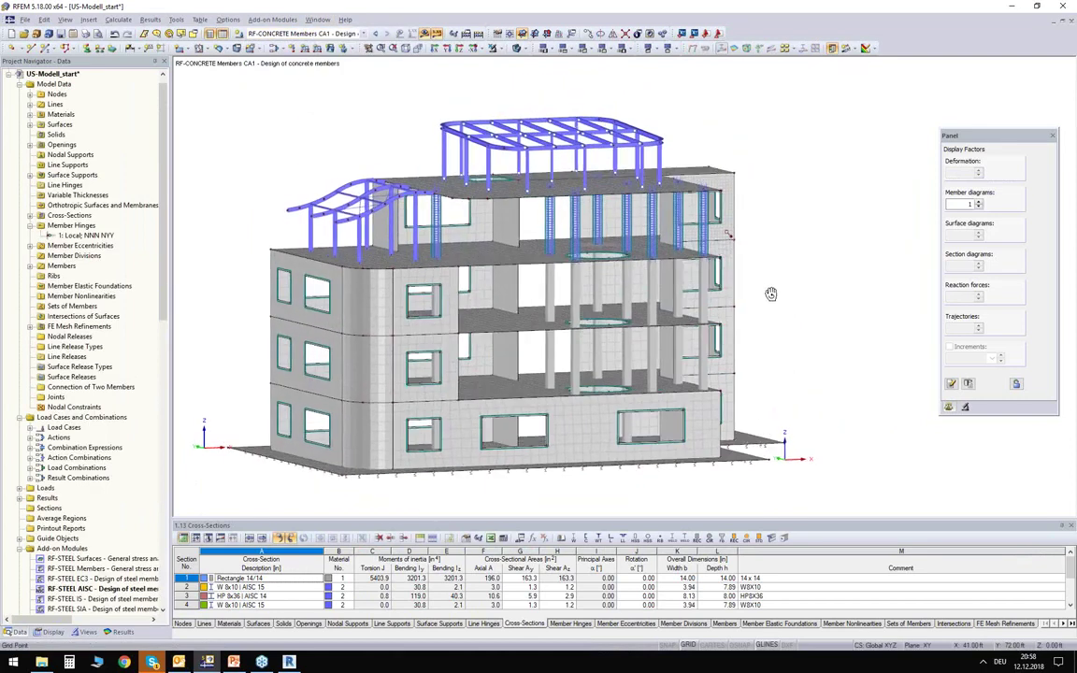
{"action": "left_click_drag", "start_coordinate": [200, 92], "coordinate": [613, 378]}
{"action": "left_click_drag", "start_coordinate": [786, 452], "coordinate": [208, 269]}
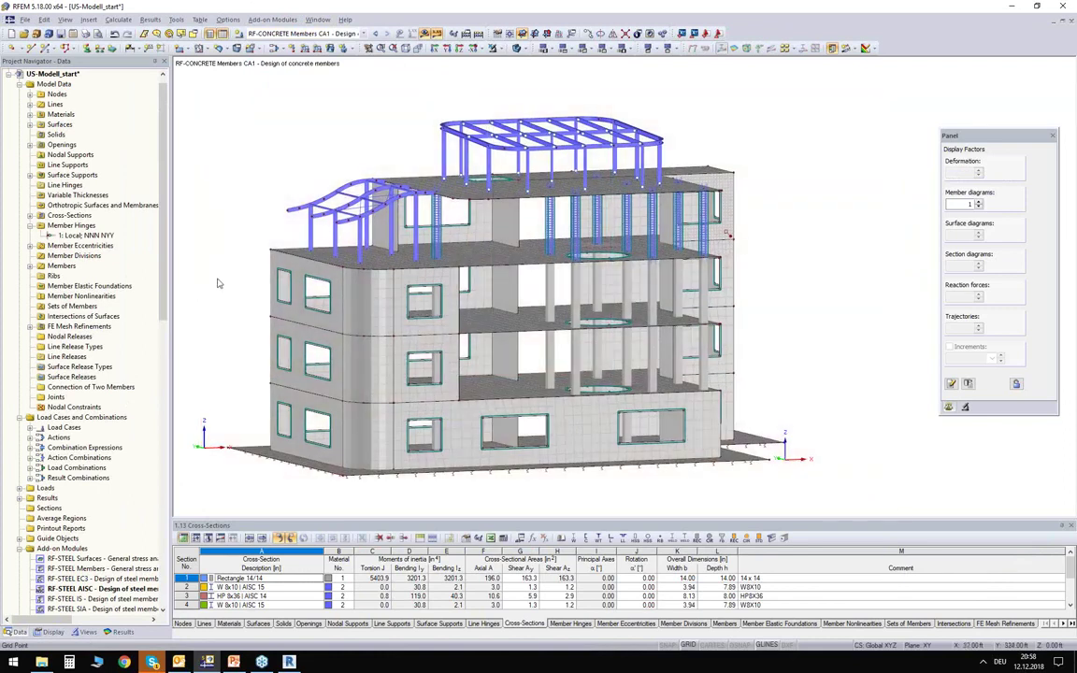
{"action": "middle_click_drag", "start_coordinate": [217, 286], "coordinate": [218, 307], "text": "ctrl"}
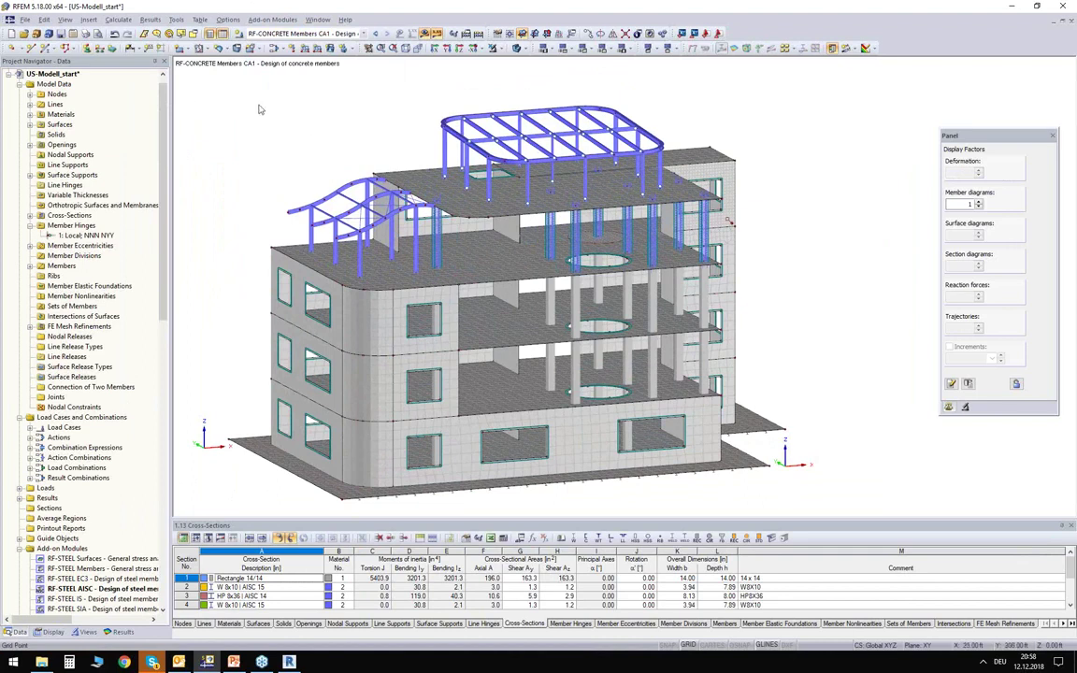
{"action": "left_click_drag", "start_coordinate": [188, 80], "coordinate": [258, 134]}
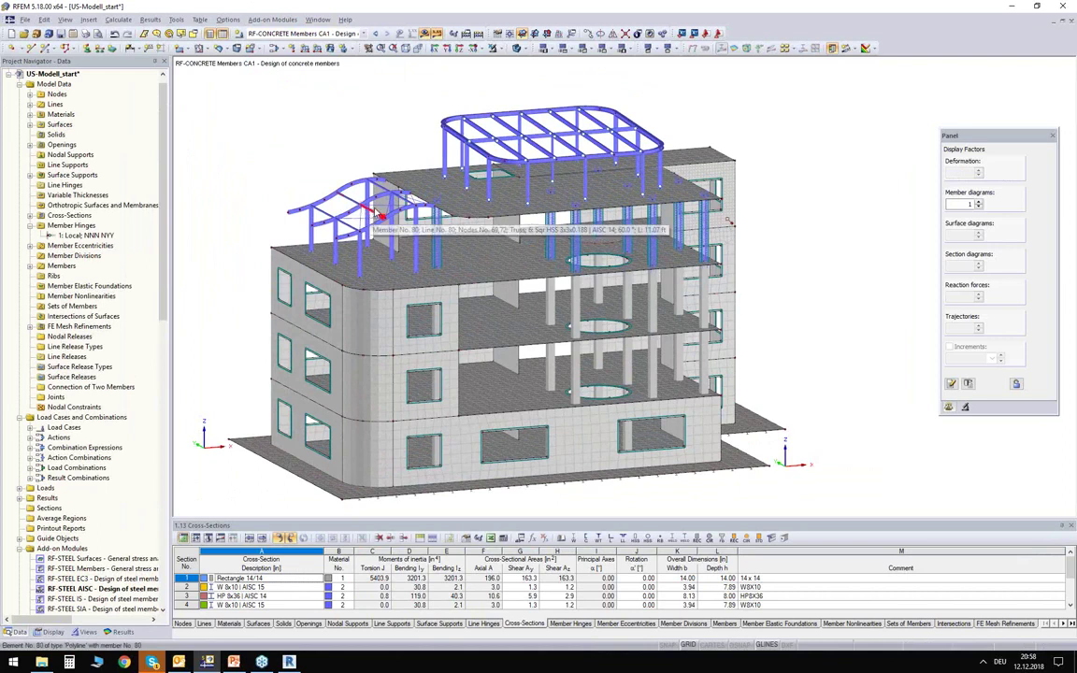
Switch to Revit and create a new project from the Structural Analysis - 2 template.
{"action": "left_click", "coordinate": [289, 662]}
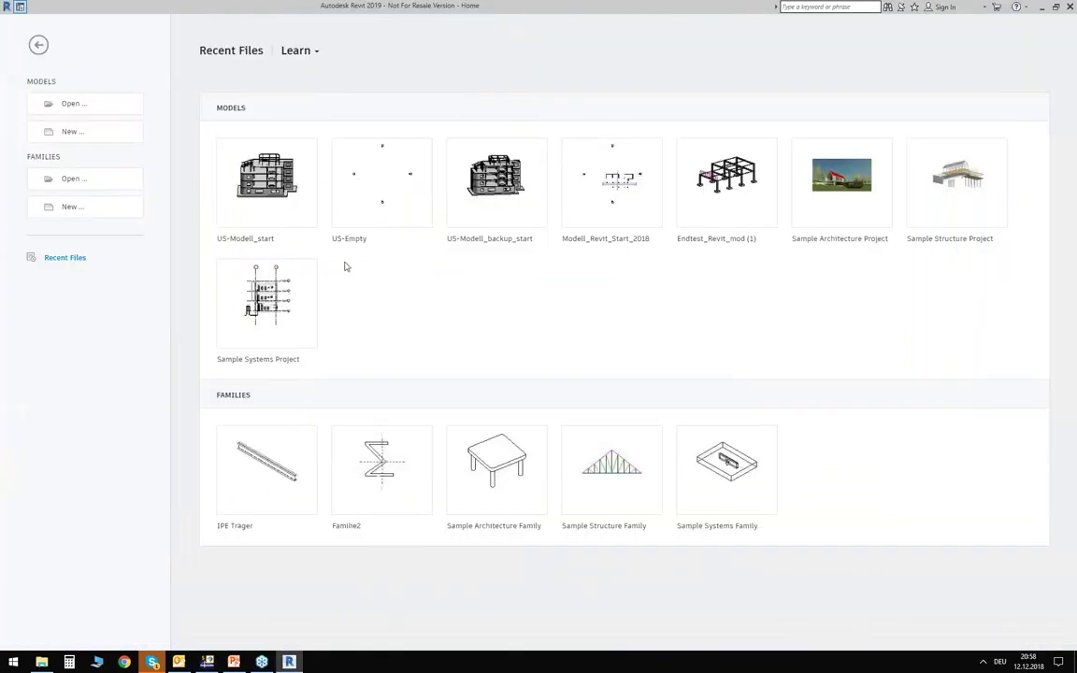
{"action": "left_click", "coordinate": [81, 130]}
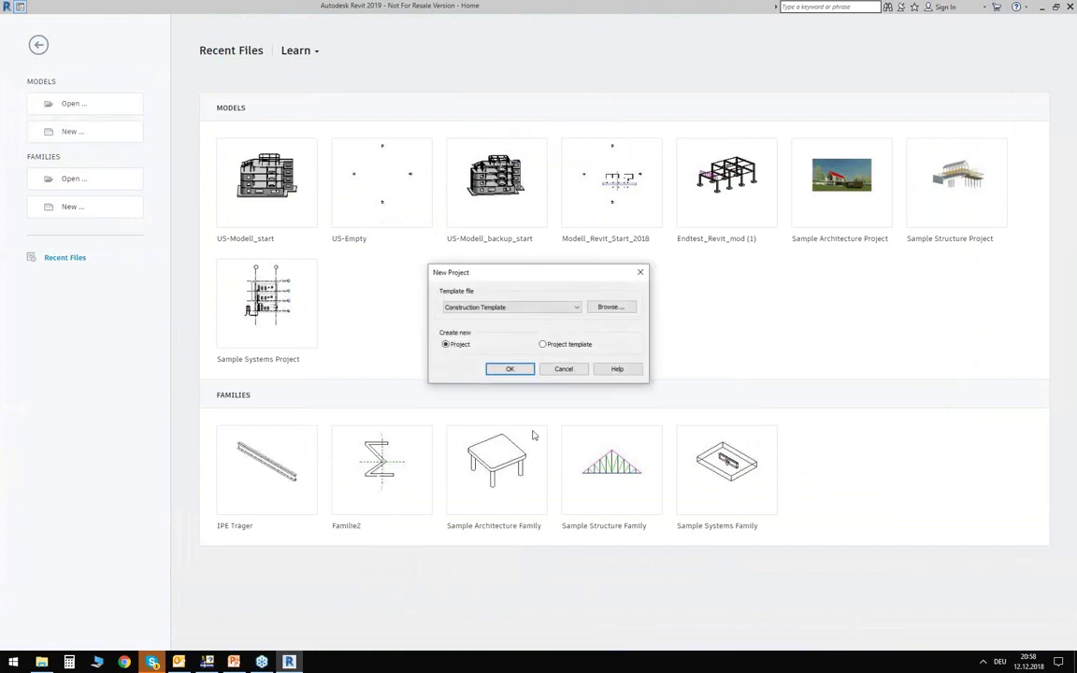
{"action": "left_click", "coordinate": [460, 308]}
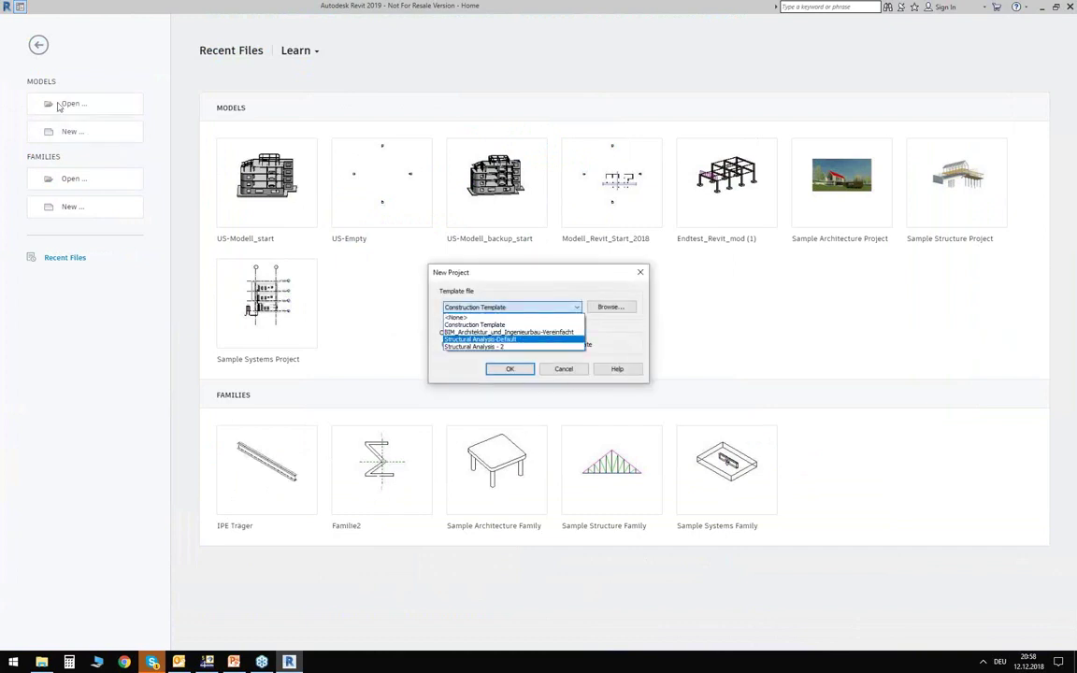
{"action": "left_click", "coordinate": [472, 346]}
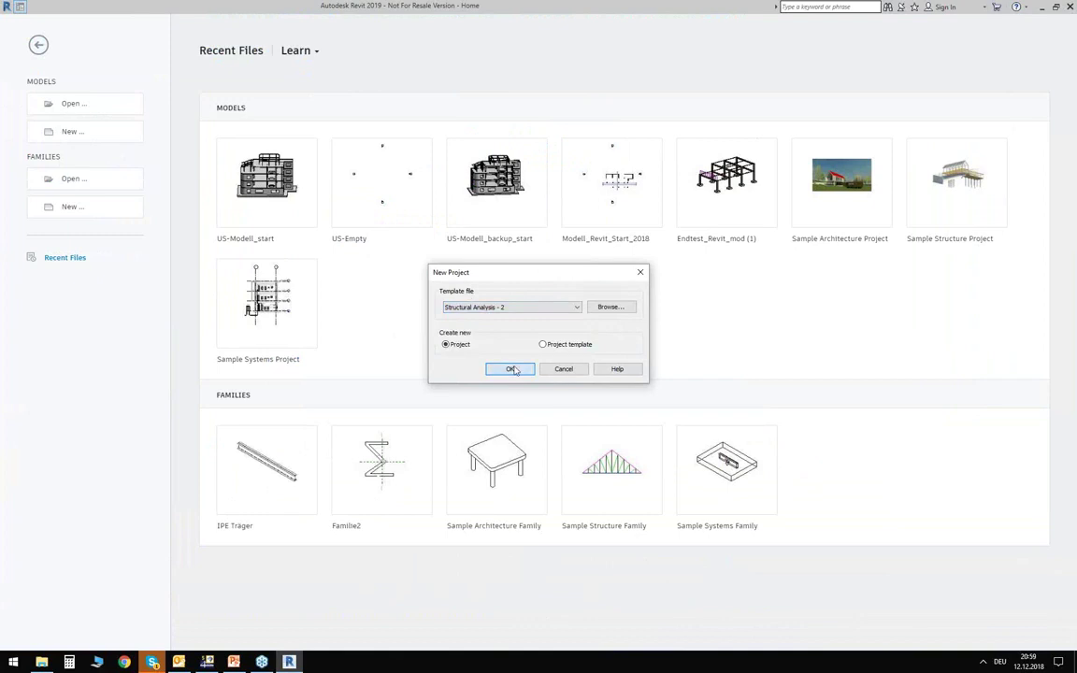
{"action": "key", "text": "Return"}
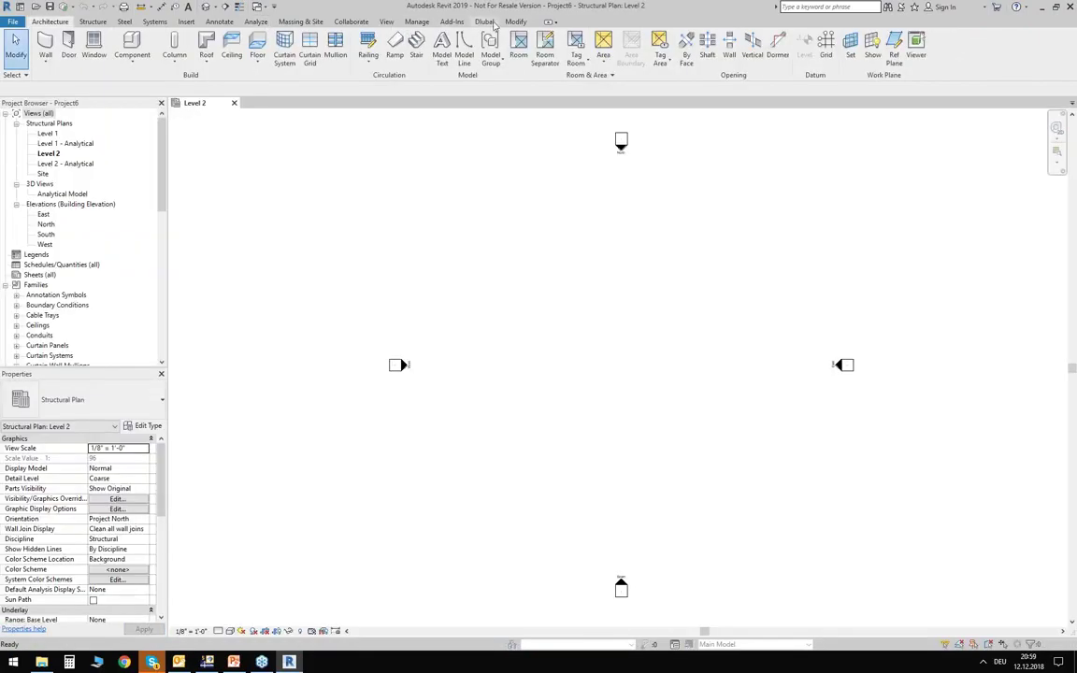
Start importing the RFEM model into the new project with structural data, leaving out loads and results.
{"action": "left_click", "coordinate": [488, 23]}
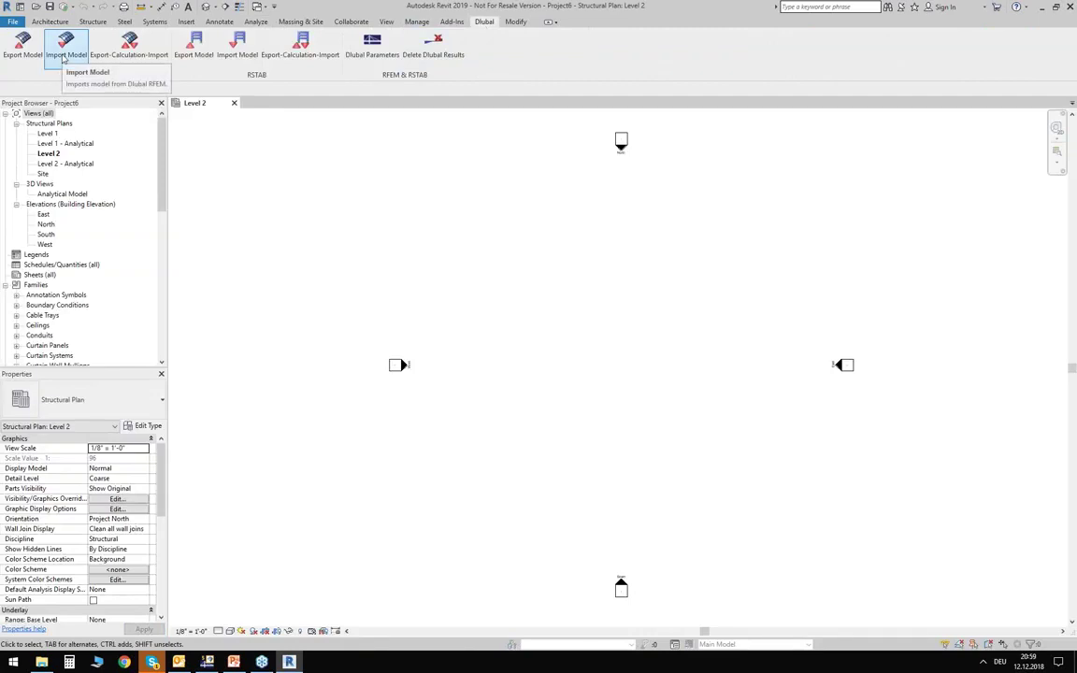
{"action": "left_click", "coordinate": [65, 54]}
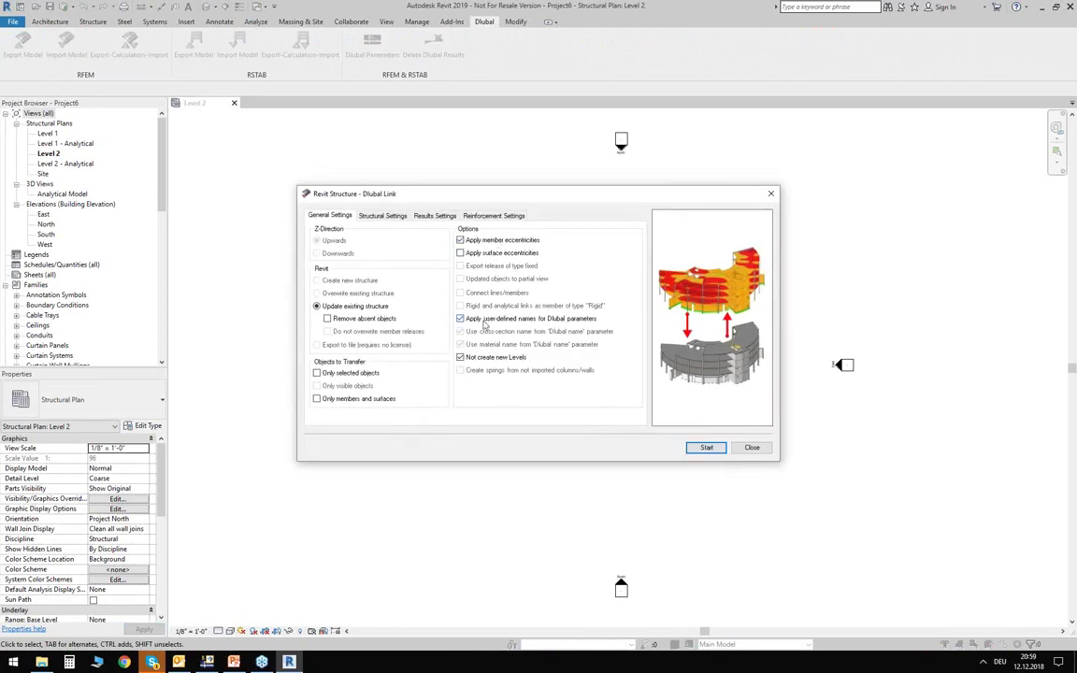
{"action": "left_click", "coordinate": [361, 214]}
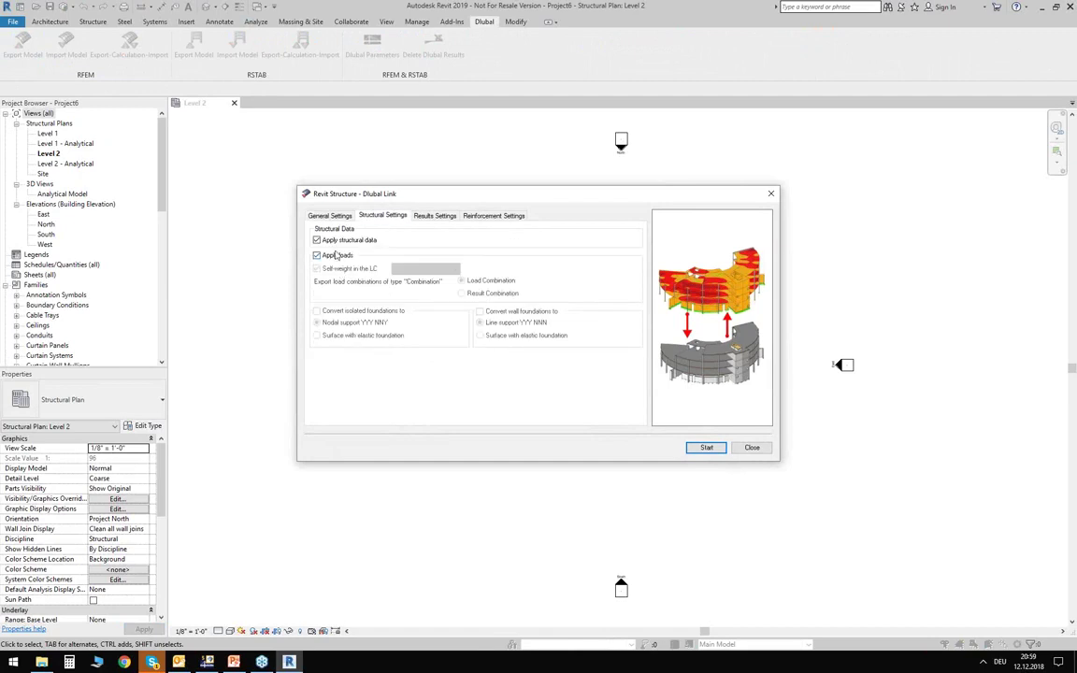
{"action": "left_click", "coordinate": [318, 256]}
{"action": "left_click", "coordinate": [433, 216]}
{"action": "left_click", "coordinate": [317, 239]}
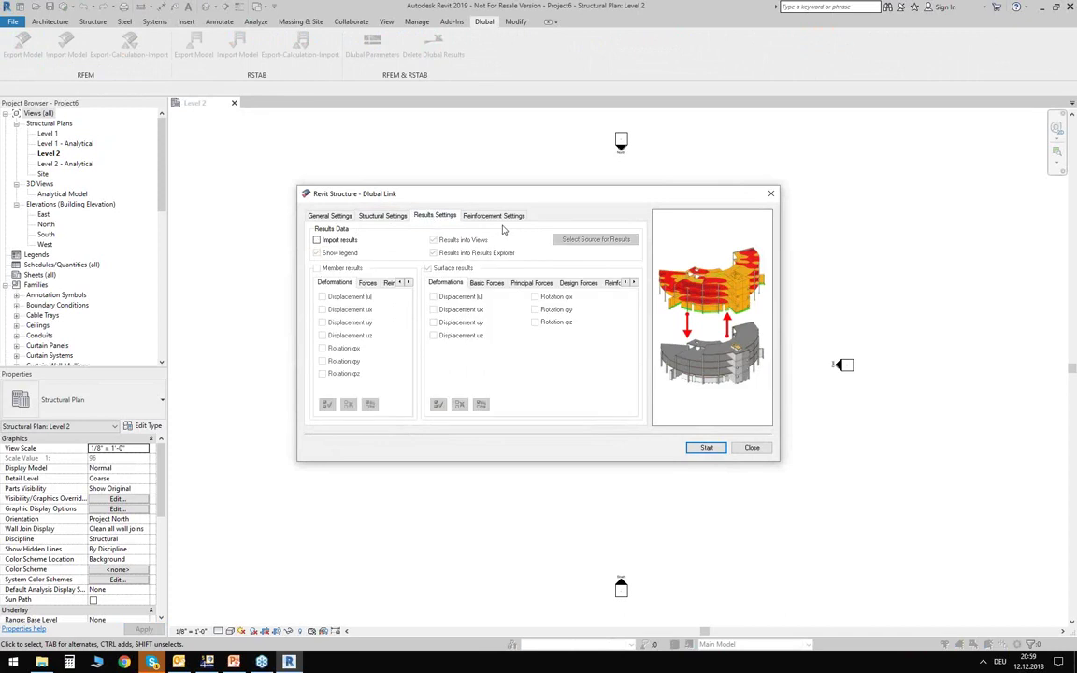
{"action": "left_click", "coordinate": [494, 215]}
{"action": "left_click", "coordinate": [327, 216]}
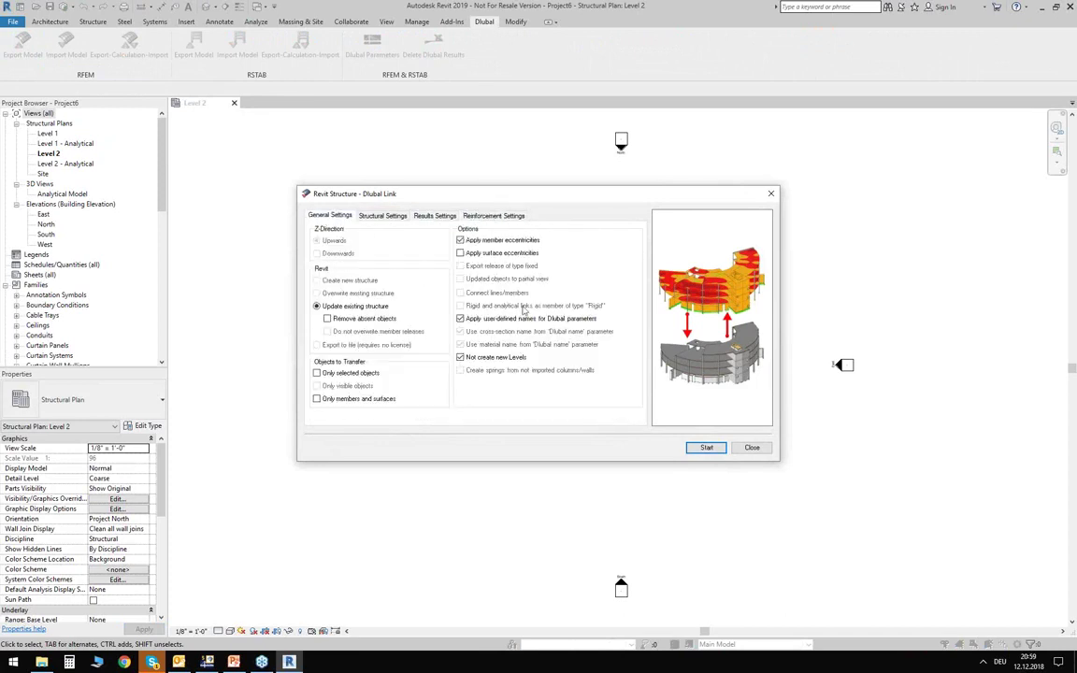
{"action": "left_click", "coordinate": [707, 446]}
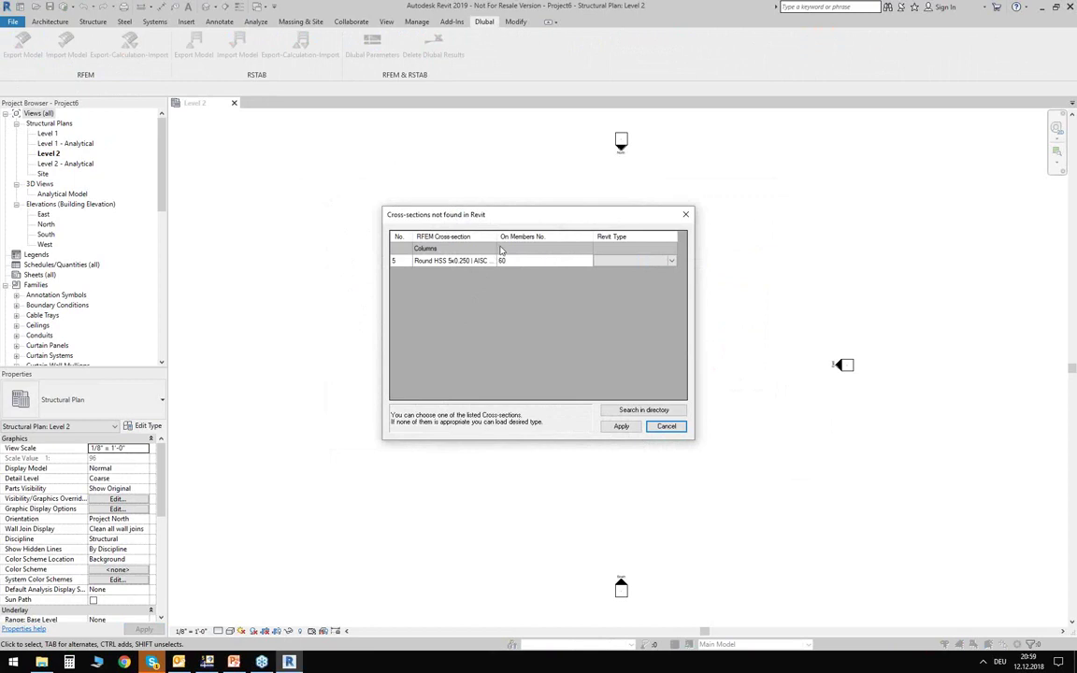
Widen the RFEM Cross-section column in the list of cross-sections not found in Revit and reposition the dialog.
{"action": "left_click_drag", "start_coordinate": [496, 246], "coordinate": [505, 246]}
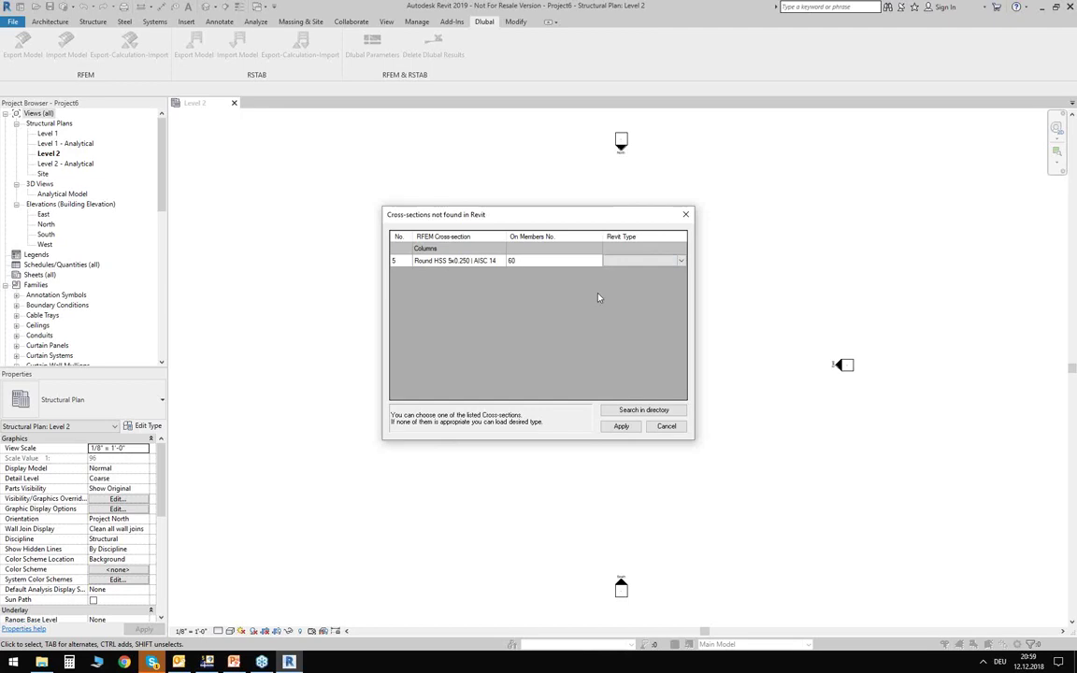
{"action": "left_click", "coordinate": [235, 663]}
{"action": "mouse_move", "coordinate": [607, 213]}
{"action": "left_mouse_down"}
{"action": "mouse_move", "coordinate": [591, 256]}
{"action": "mouse_move", "coordinate": [594, 214]}
{"action": "left_mouse_up"}
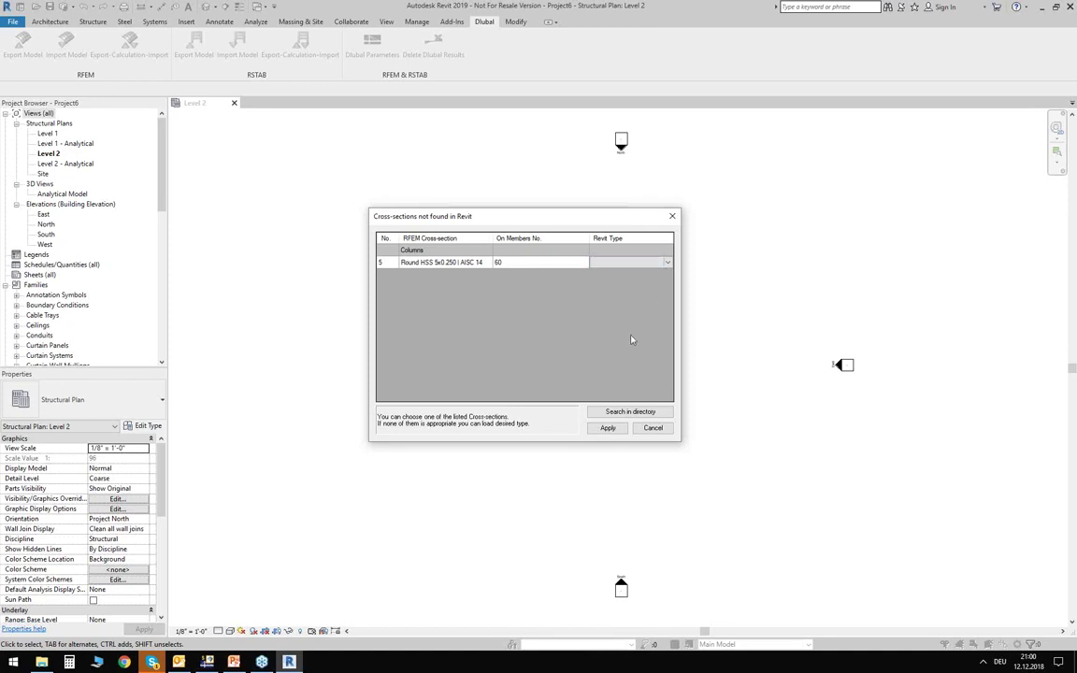
For the unmatched Round HSS column section, open the HSS-Round Hollow Structural Section-Column family from the US Imperial structural steel columns library.
{"action": "left_click", "coordinate": [669, 263]}
{"action": "left_click", "coordinate": [608, 262]}
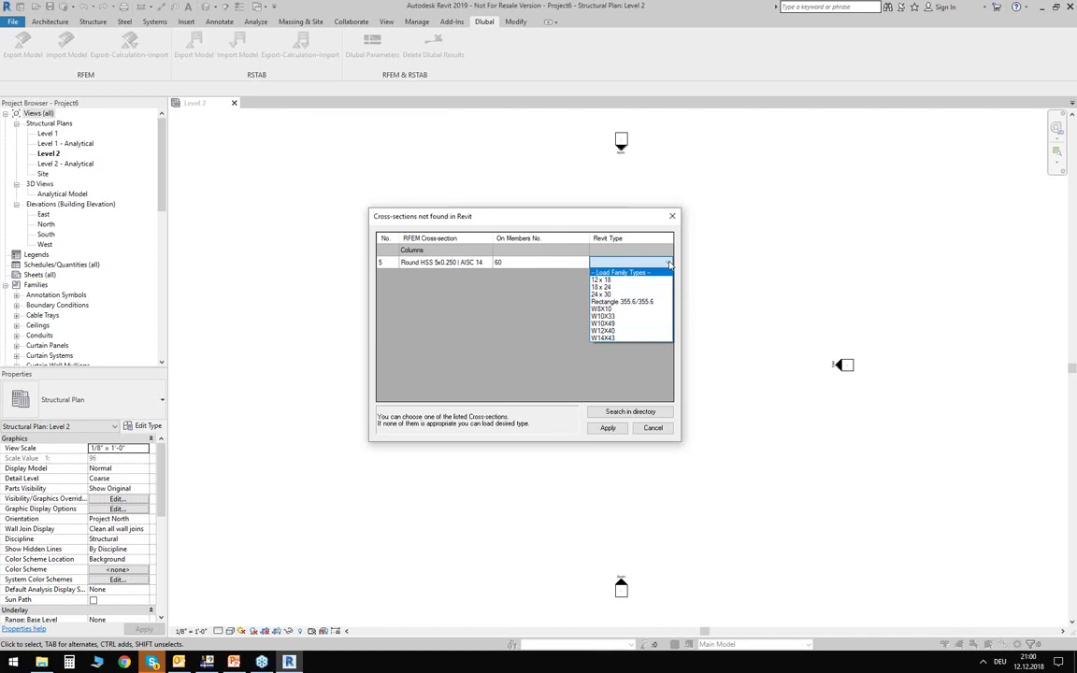
{"action": "left_click", "coordinate": [606, 272]}
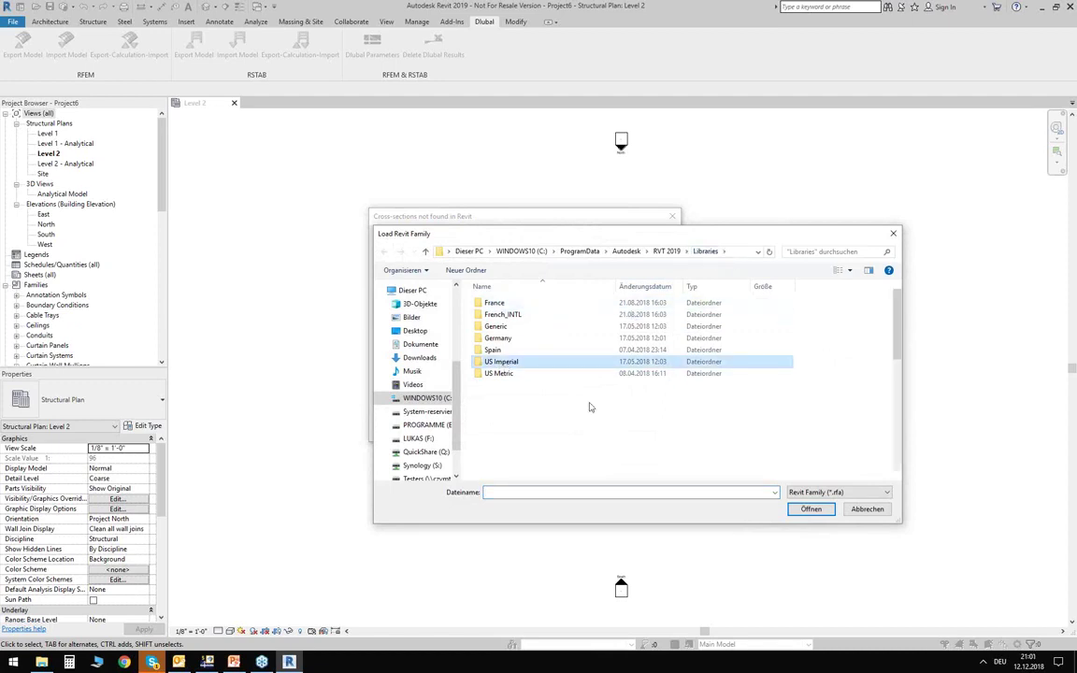
{"action": "double_click", "coordinate": [533, 364]}
{"action": "scroll", "coordinate": [551, 404], "scroll_direction": "down", "scroll_amount": 8}
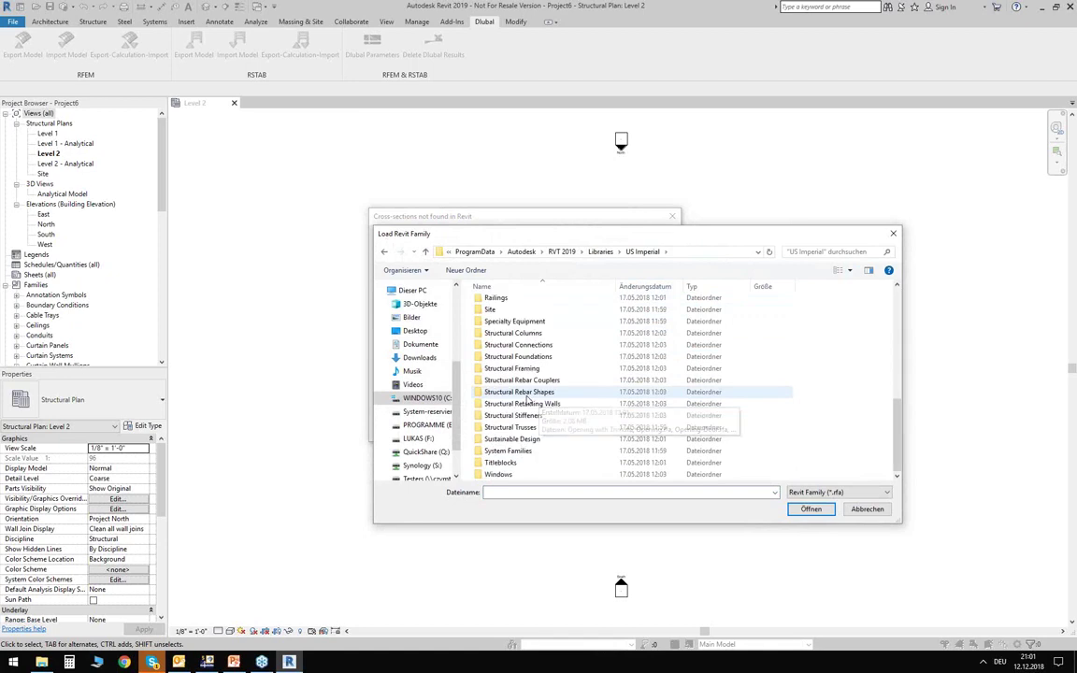
{"action": "double_click", "coordinate": [520, 334]}
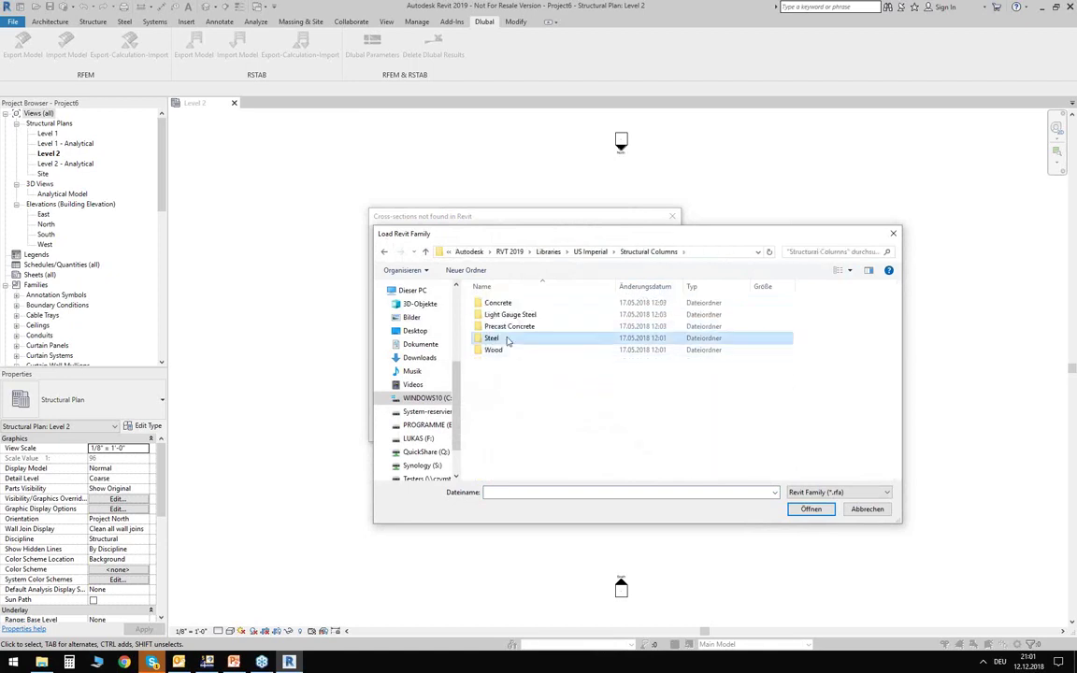
{"action": "double_click", "coordinate": [505, 338]}
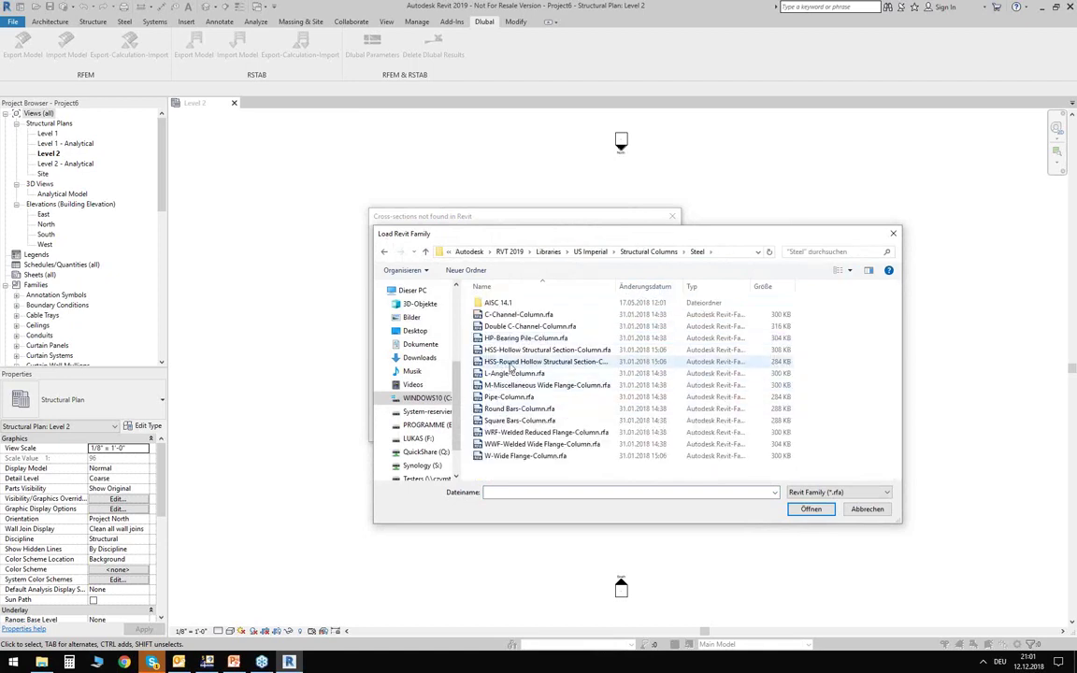
{"action": "left_click", "coordinate": [510, 363]}
{"action": "double_click", "coordinate": [509, 364]}
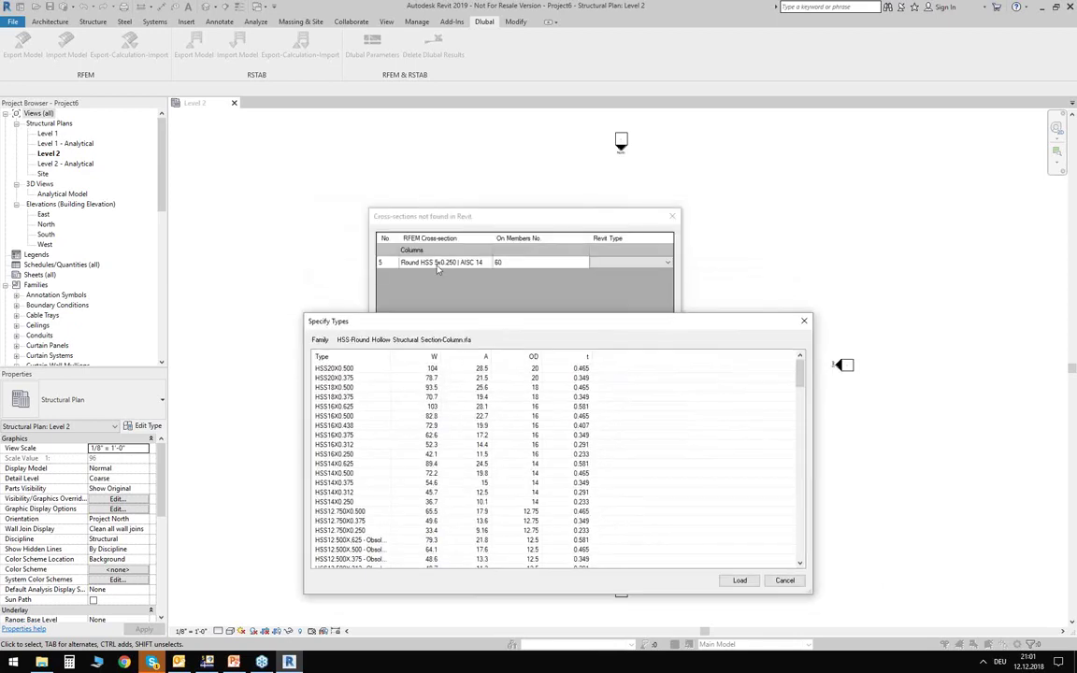
Load the HSS5X0.250 type from the round hollow section column family.
{"action": "scroll", "coordinate": [460, 439], "scroll_direction": "down", "scroll_amount": 20}
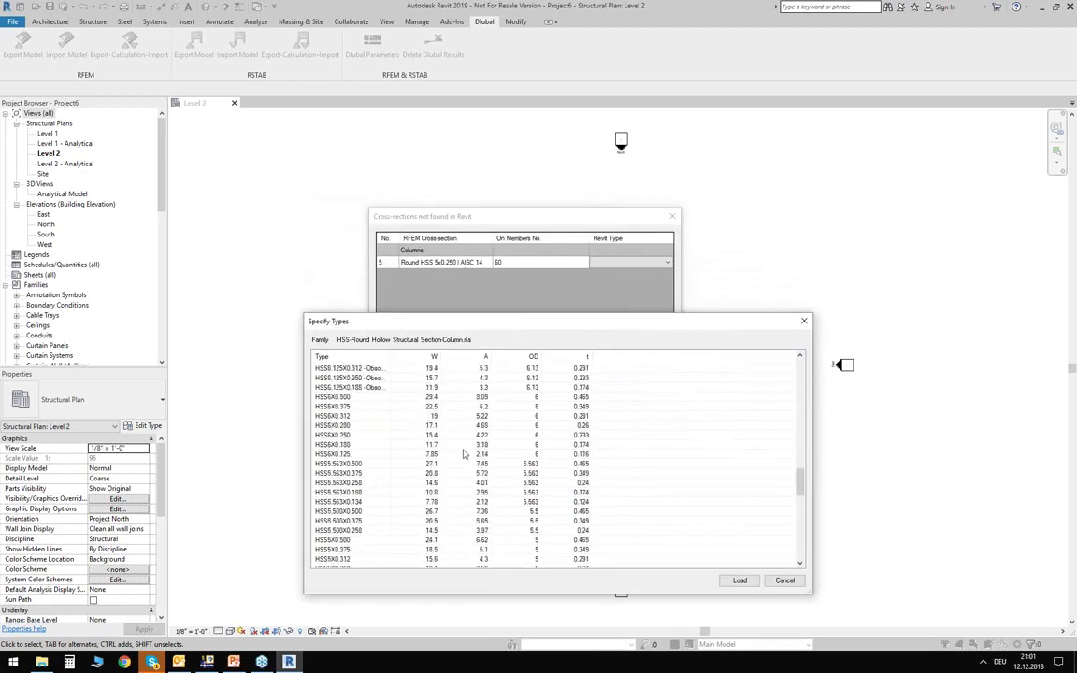
{"action": "scroll", "coordinate": [449, 458], "scroll_direction": "down", "scroll_amount": 5}
{"action": "scroll", "coordinate": [421, 461], "scroll_direction": "up", "scroll_amount": 8}
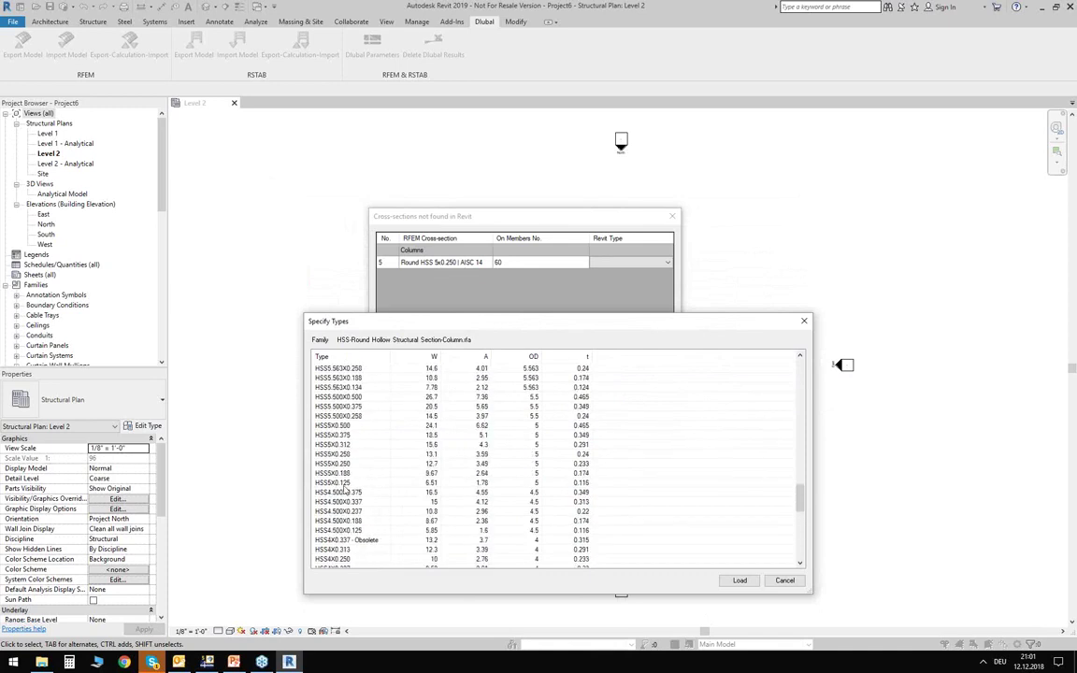
{"action": "left_click", "coordinate": [359, 465]}
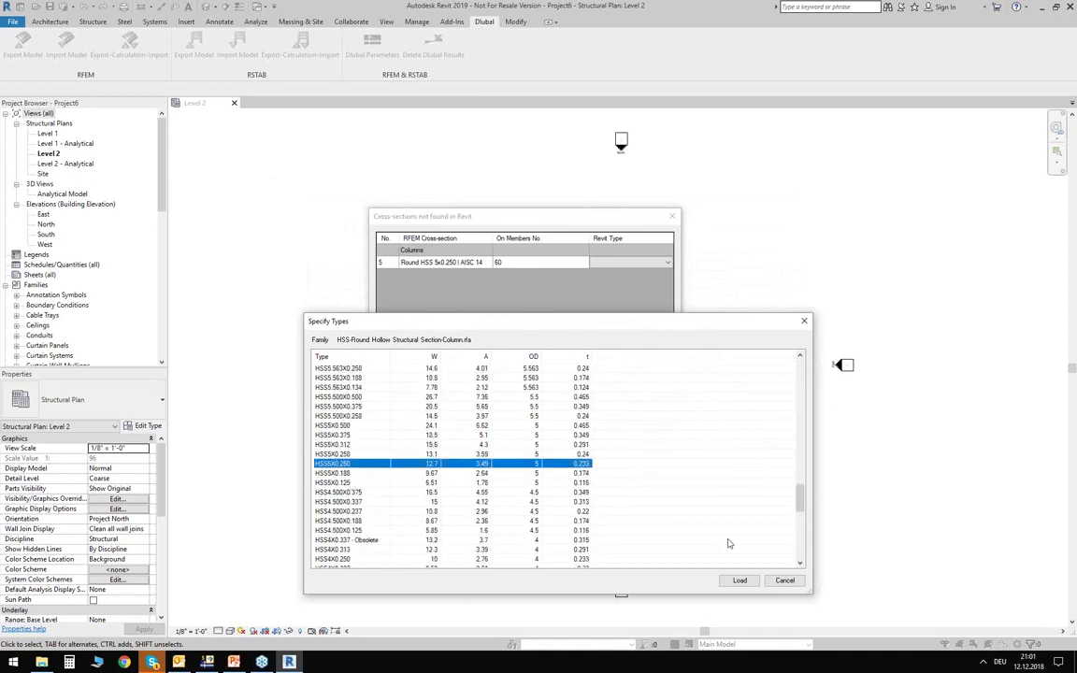
{"action": "left_click", "coordinate": [740, 579]}
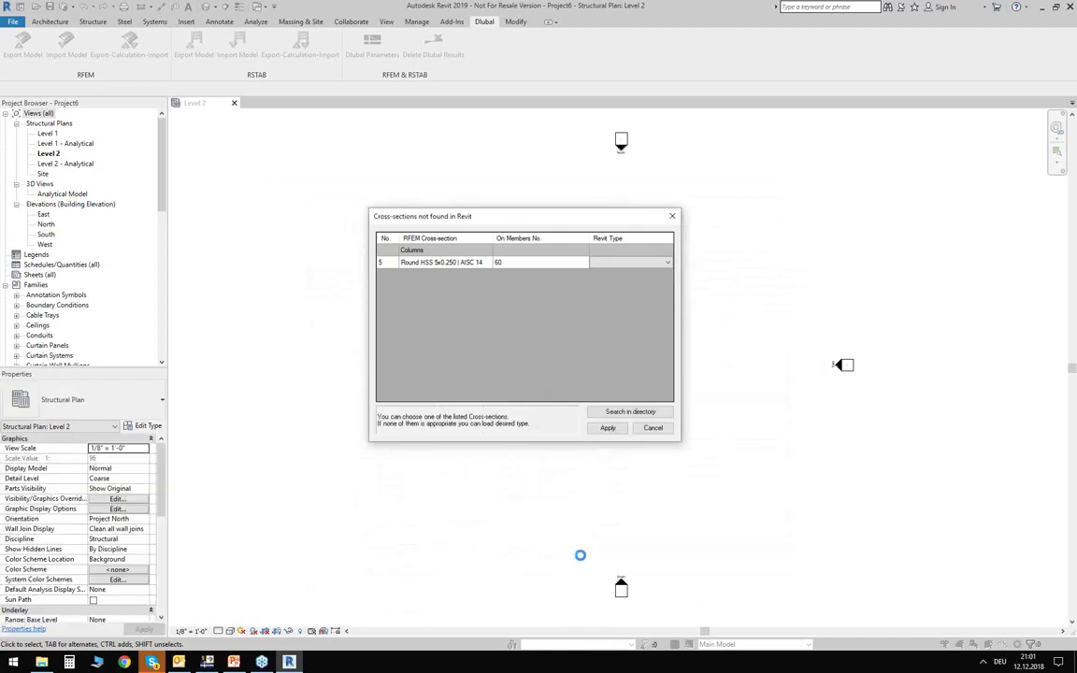
Apply the loaded round column type to the unmatched cross-section and complete the import from RFEM.
{"action": "left_click", "coordinate": [608, 428]}
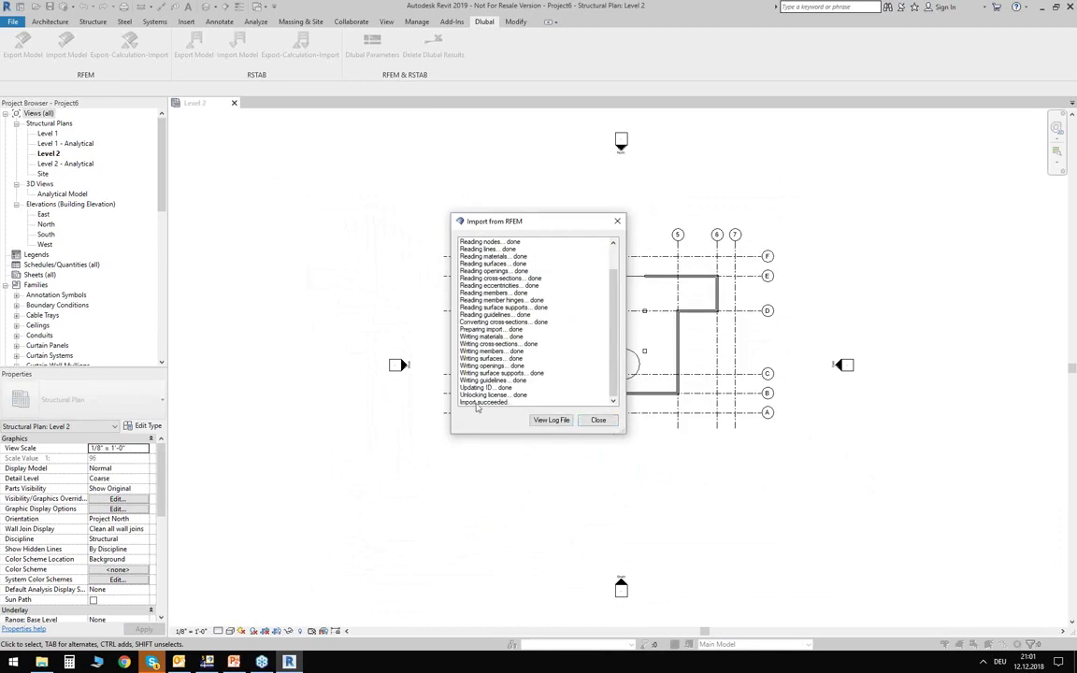
{"action": "left_click", "coordinate": [598, 420]}
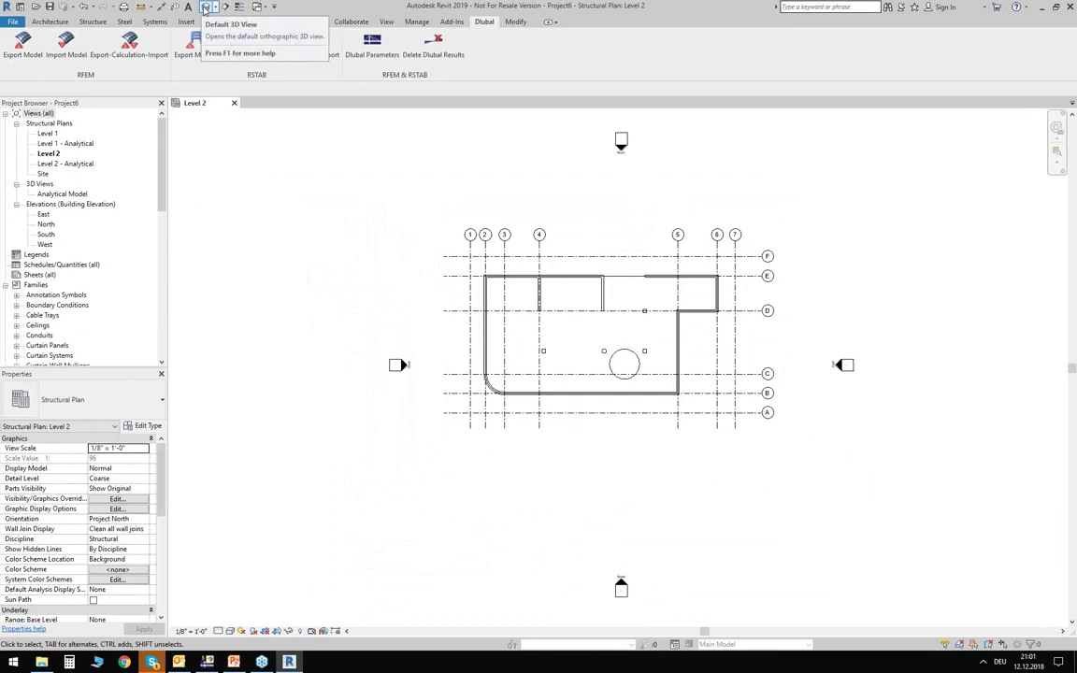
Open the default 3D view of the imported building and display it in the Shaded visual style.
{"action": "left_click", "coordinate": [206, 7]}
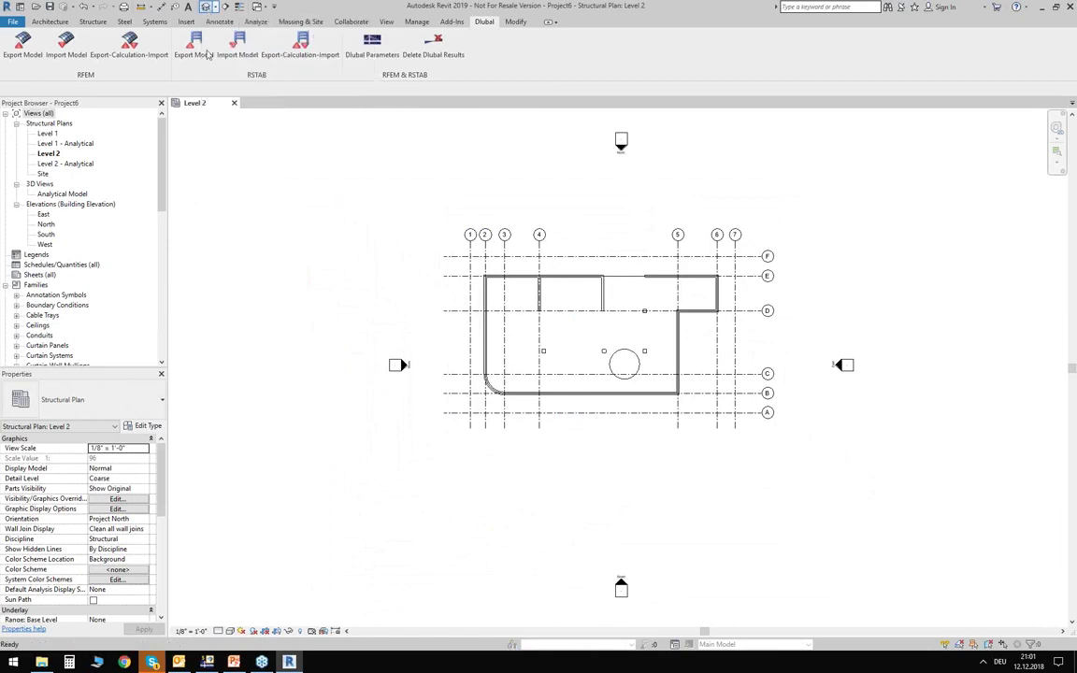
{"action": "left_click", "coordinate": [230, 631]}
{"action": "left_click", "coordinate": [251, 587]}
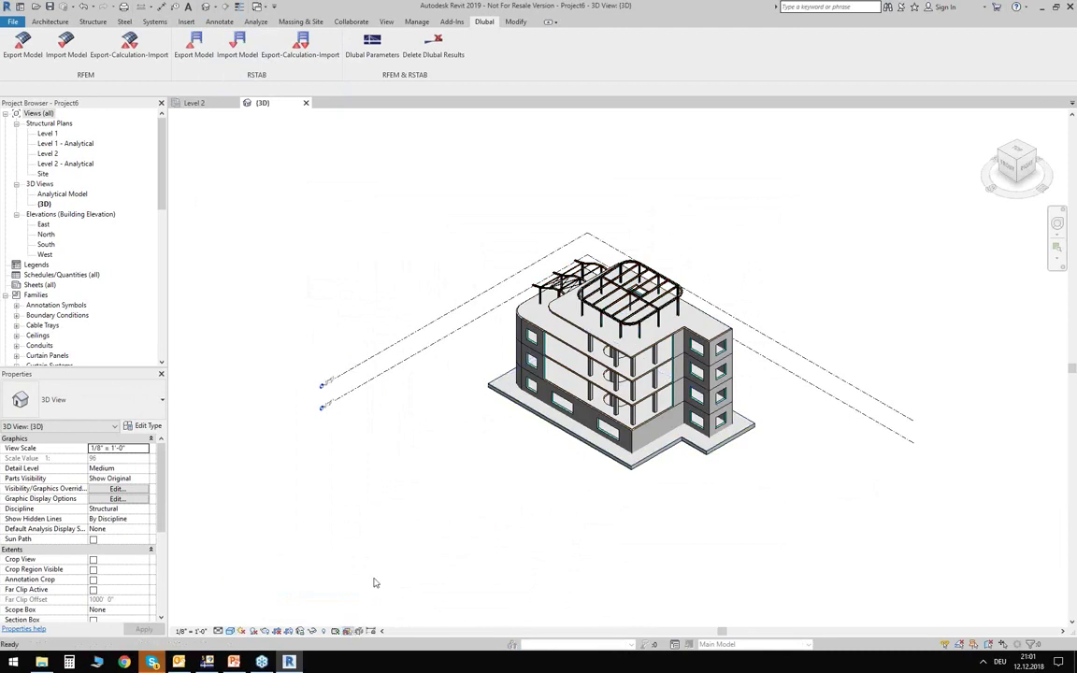
Examine the imported building's walls, openings, slabs and roof framing in 3D from several sides, and compare it with the analytical model.
{"action": "middle_click_drag", "start_coordinate": [370, 552], "coordinate": [509, 425], "text": "shift"}
{"action": "scroll", "coordinate": [510, 425], "scroll_direction": "up", "scroll_amount": 5}
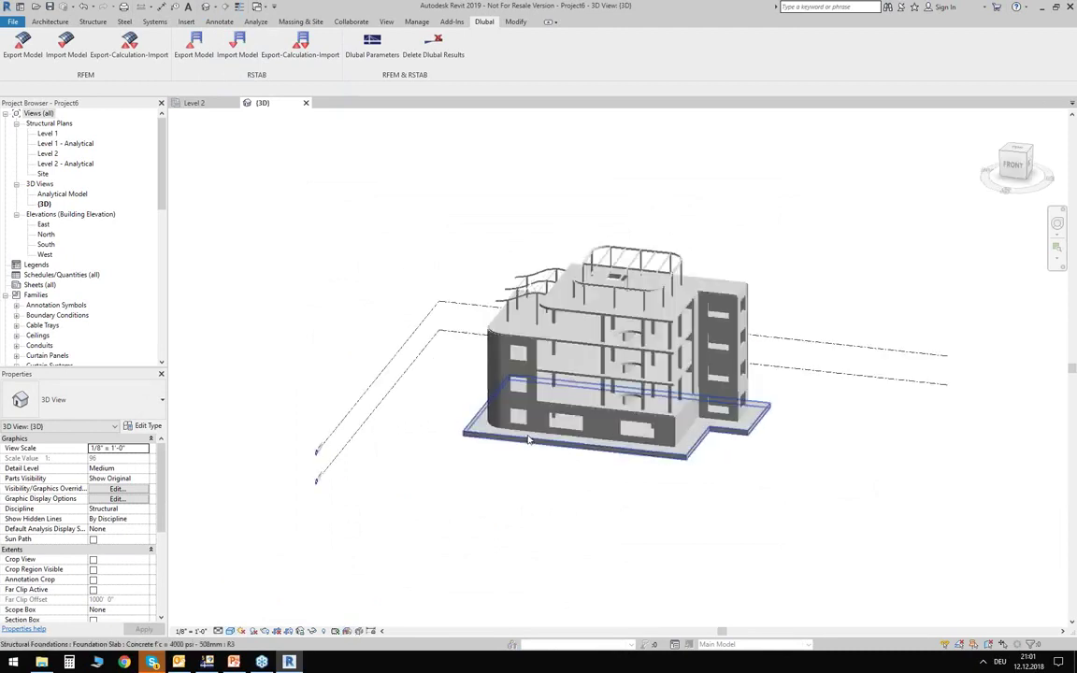
{"action": "middle_click_drag", "start_coordinate": [685, 513], "coordinate": [381, 475]}
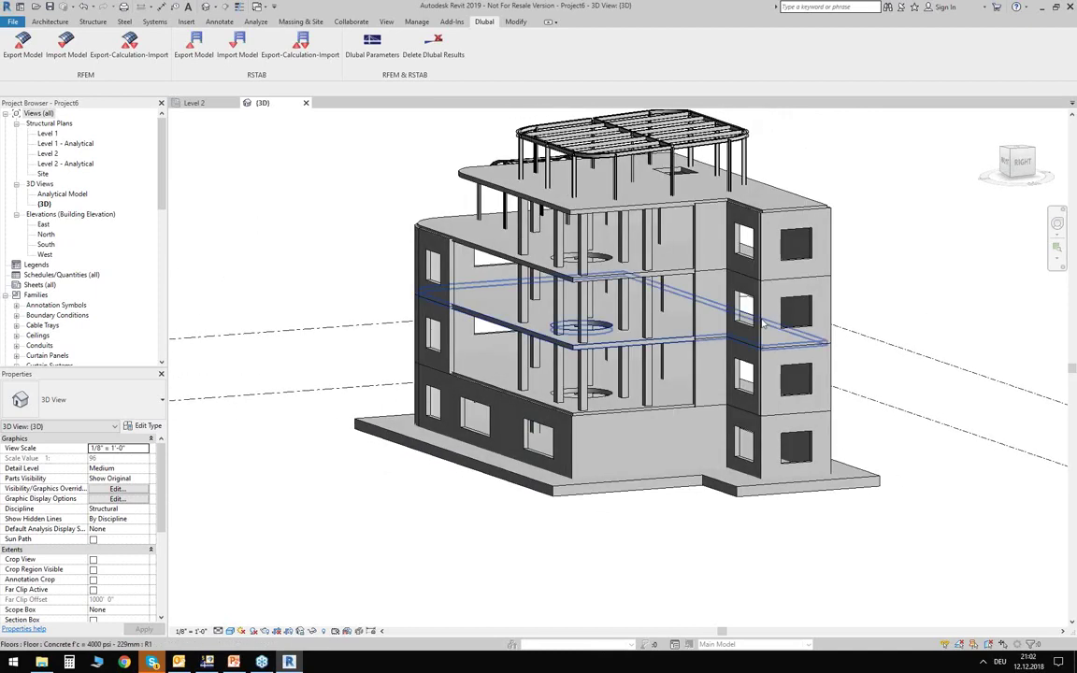
{"action": "left_click", "coordinate": [1022, 161]}
{"action": "middle_click_drag", "start_coordinate": [390, 279], "coordinate": [439, 400], "text": "shift"}
{"action": "middle_click_drag", "start_coordinate": [396, 461], "coordinate": [385, 432], "text": "shift"}
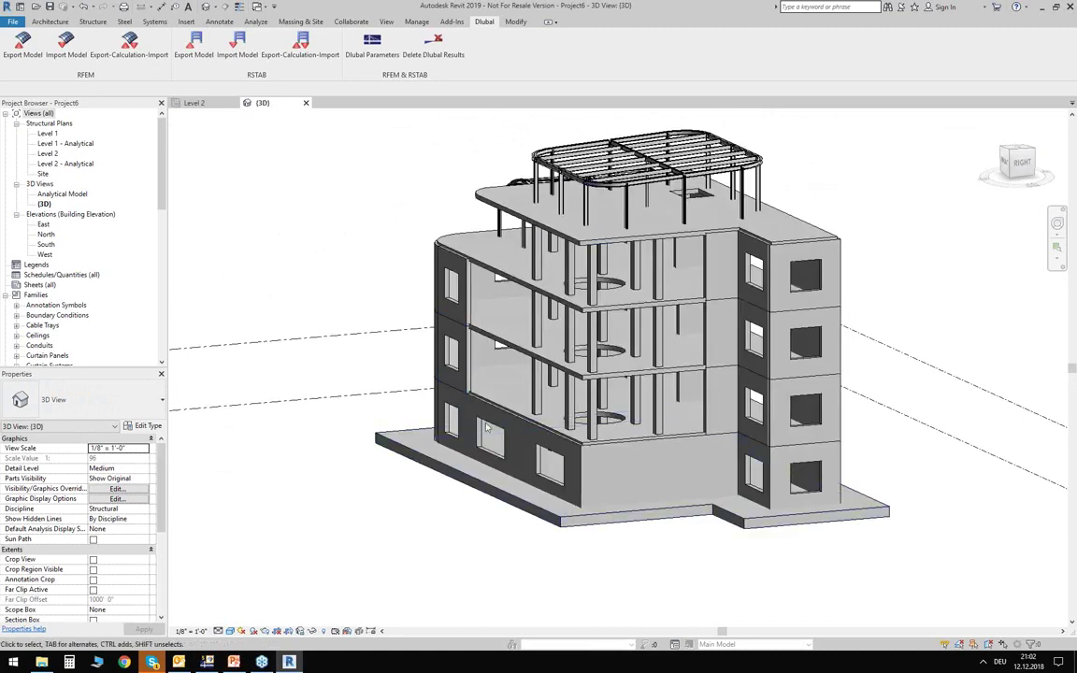
{"action": "double_click", "coordinate": [62, 193]}
{"action": "mouse_move", "coordinate": [332, 378]}
{"action": "middle_mouse_down", "text": "shift"}
{"action": "mouse_move", "coordinate": [426, 329]}
{"action": "mouse_move", "coordinate": [479, 258]}
{"action": "mouse_move", "coordinate": [303, 290]}
{"action": "middle_mouse_up", "text": "shift"}
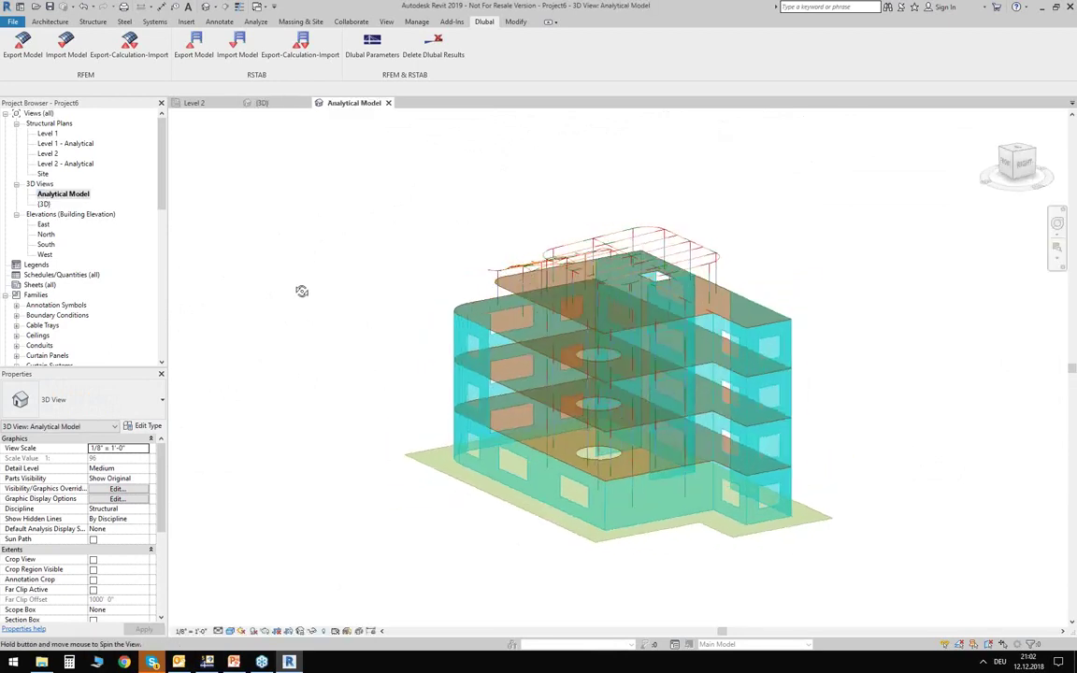
{"action": "left_click", "coordinate": [262, 102]}
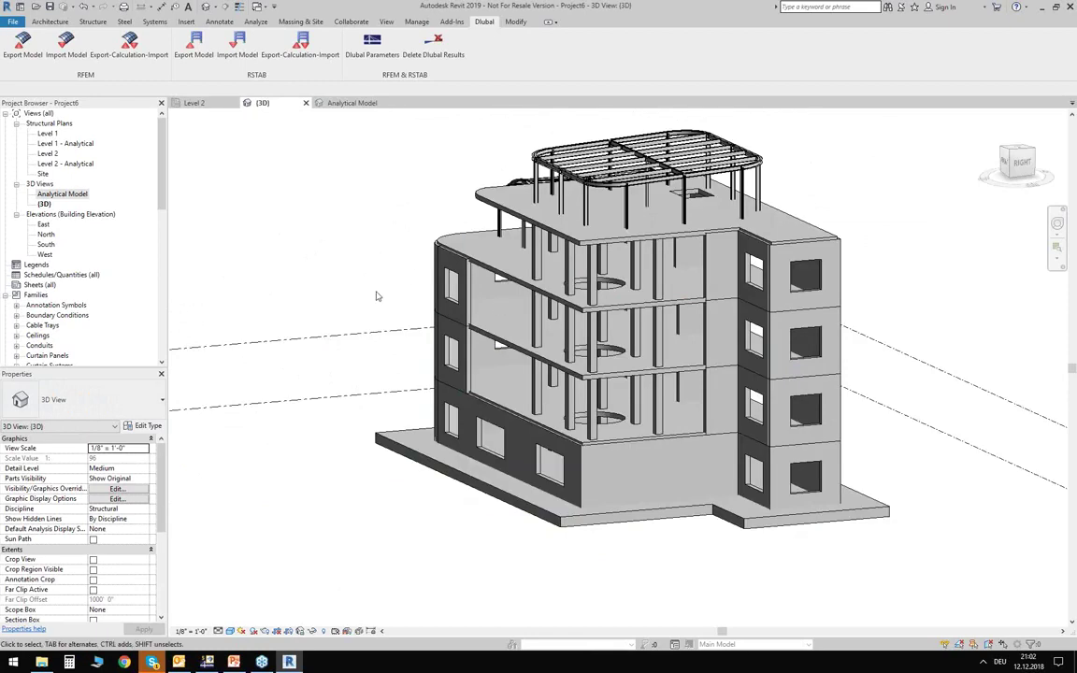
{"action": "middle_click_drag", "start_coordinate": [380, 297], "coordinate": [404, 301], "text": "shift"}
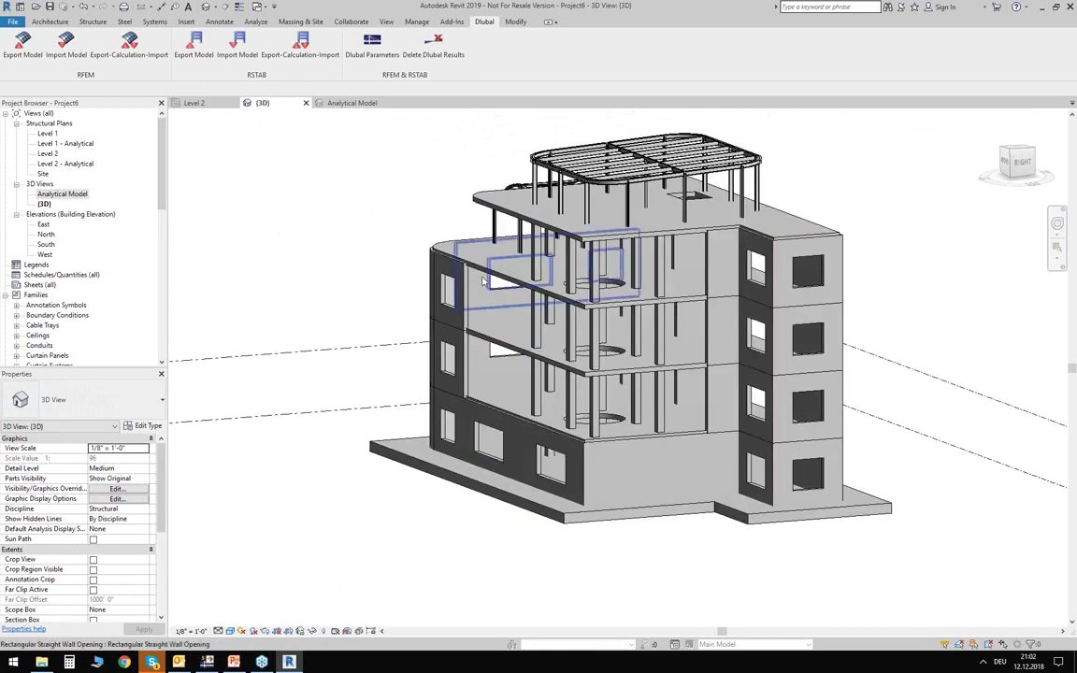